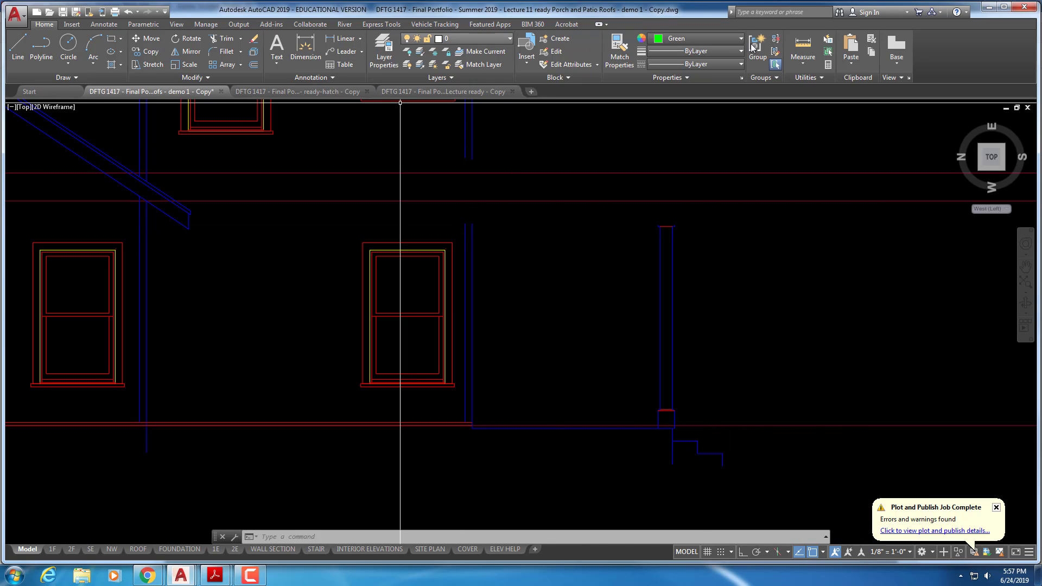
# - Make A-ELEV-DARK the current layer and set the object color to ByLayer
pyautogui.click(469, 39)
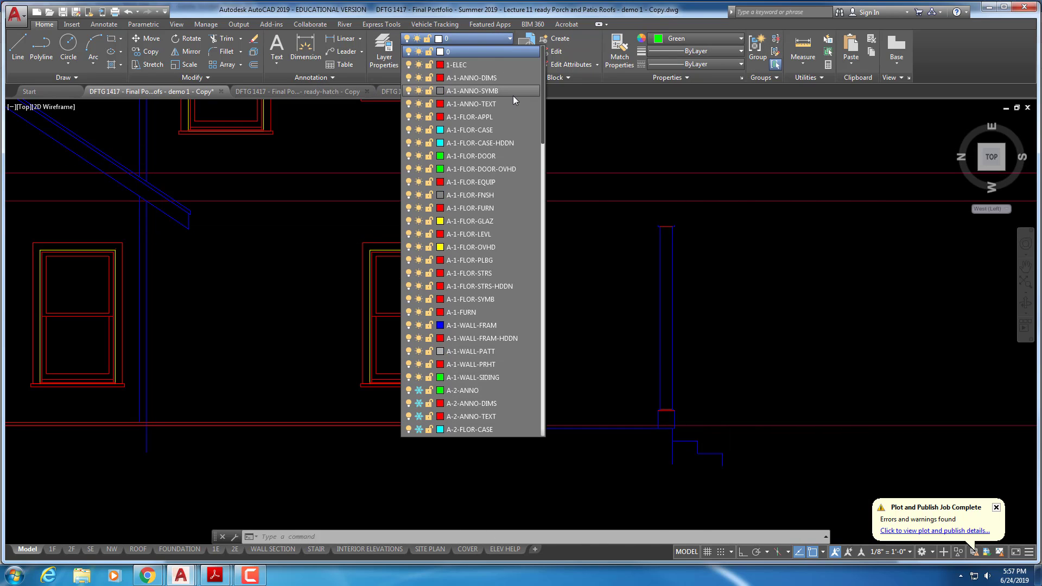
pyautogui.moveTo(542, 132); pyautogui.dragTo(538, 244)
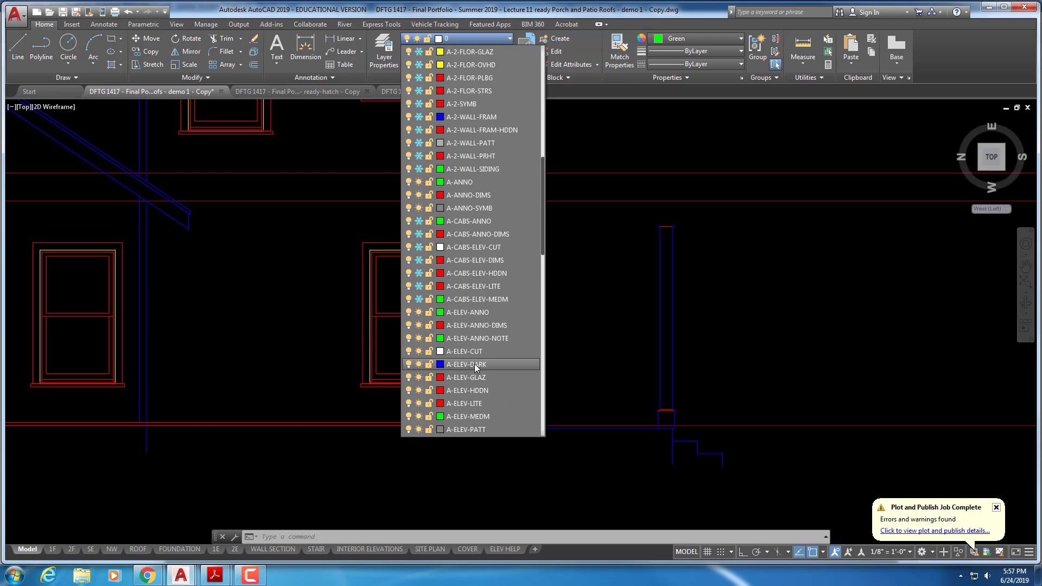
pyautogui.click(470, 377)
pyautogui.click(704, 41)
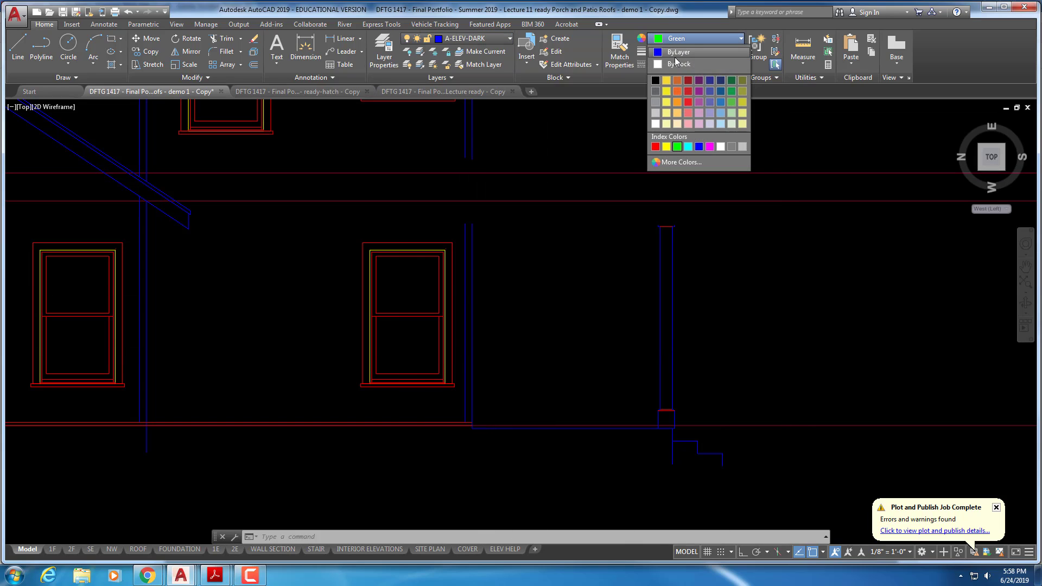
pyautogui.click(676, 54)
# - Draw a vertical line up from the top of the porch column's outer edge, past both red guidelines
pyautogui.scroll(4, 689, 259)
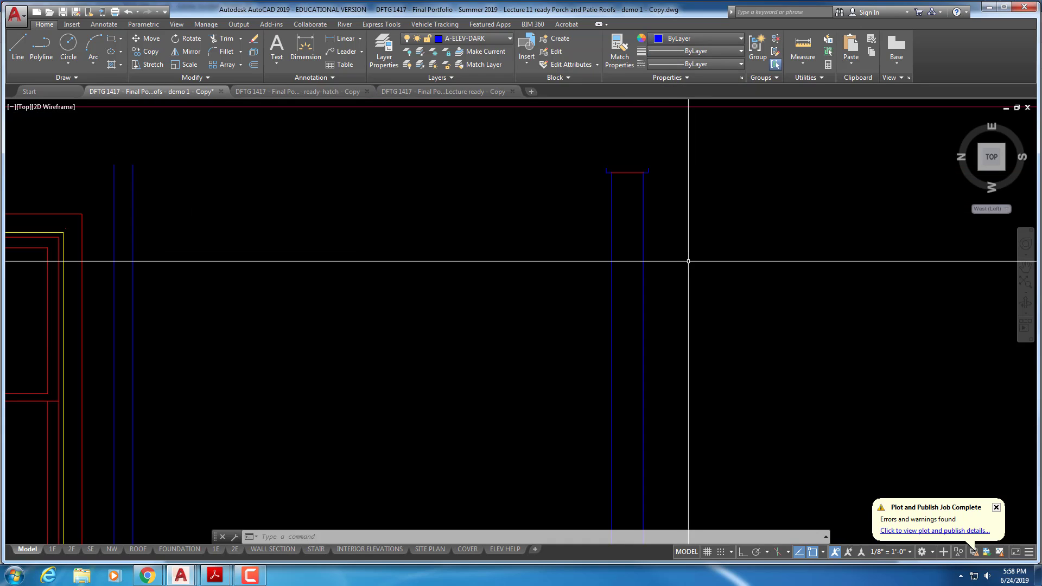
pyautogui.write('1')
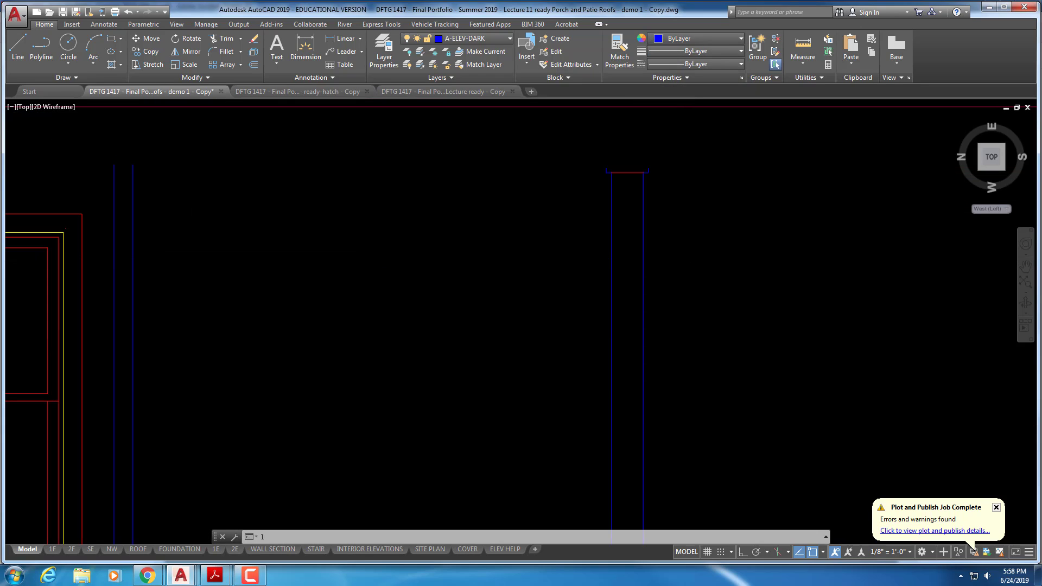
pyautogui.press('Return')
pyautogui.scroll(4, 632, 163)
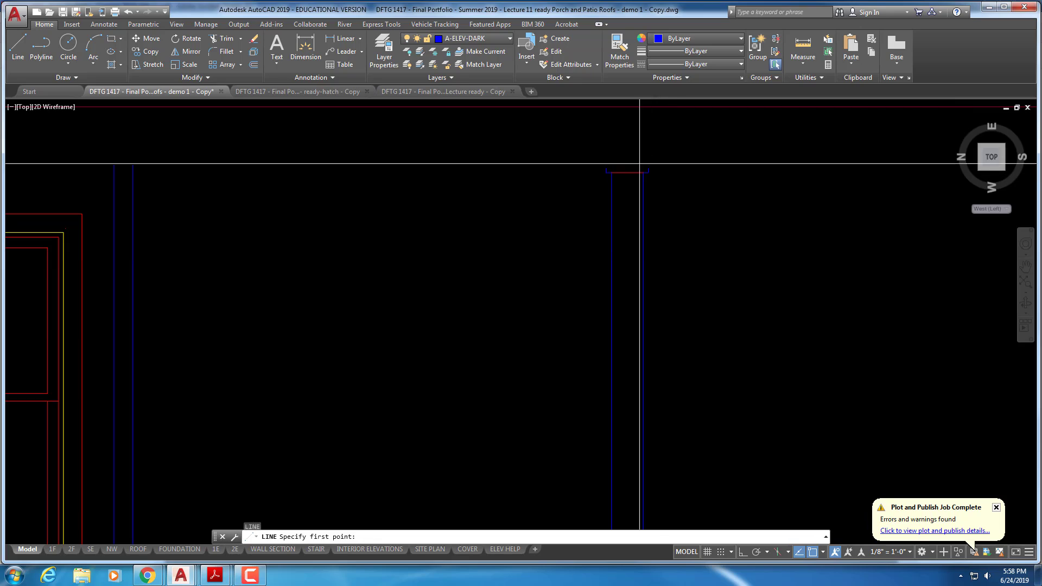
pyautogui.click(663, 196)
pyautogui.scroll(-4, 663, 185)
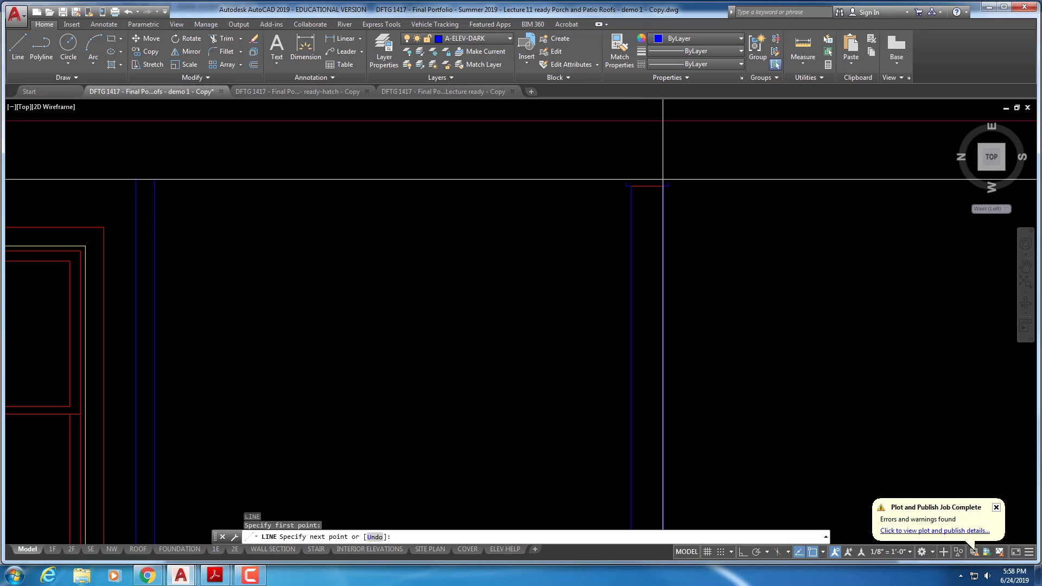
pyautogui.moveTo(663, 177); pyautogui.dragTo(653, 410, button='middle')
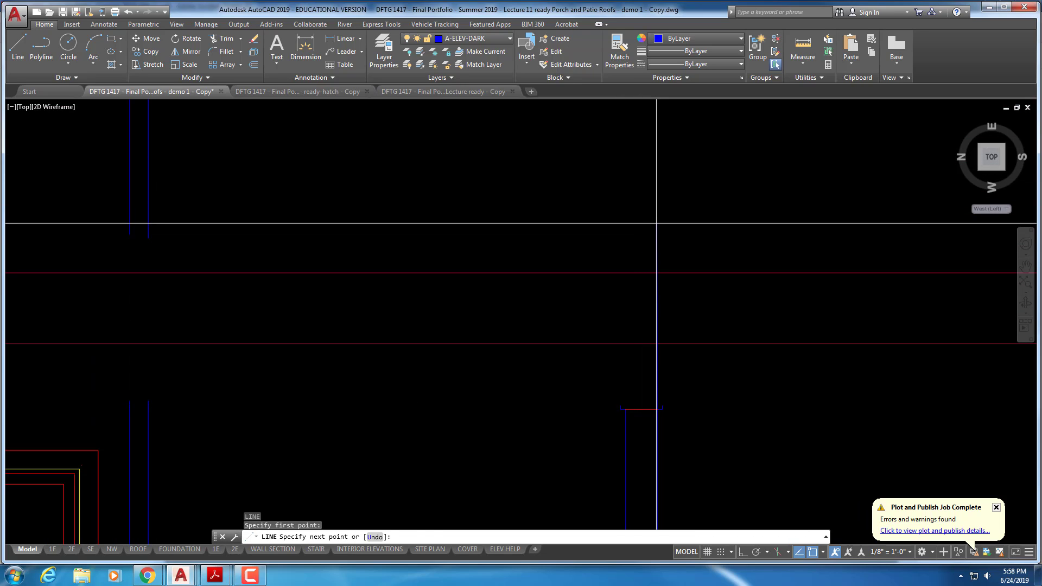
pyautogui.press('F8')
pyautogui.press('Escape')
pyautogui.press('Escape')
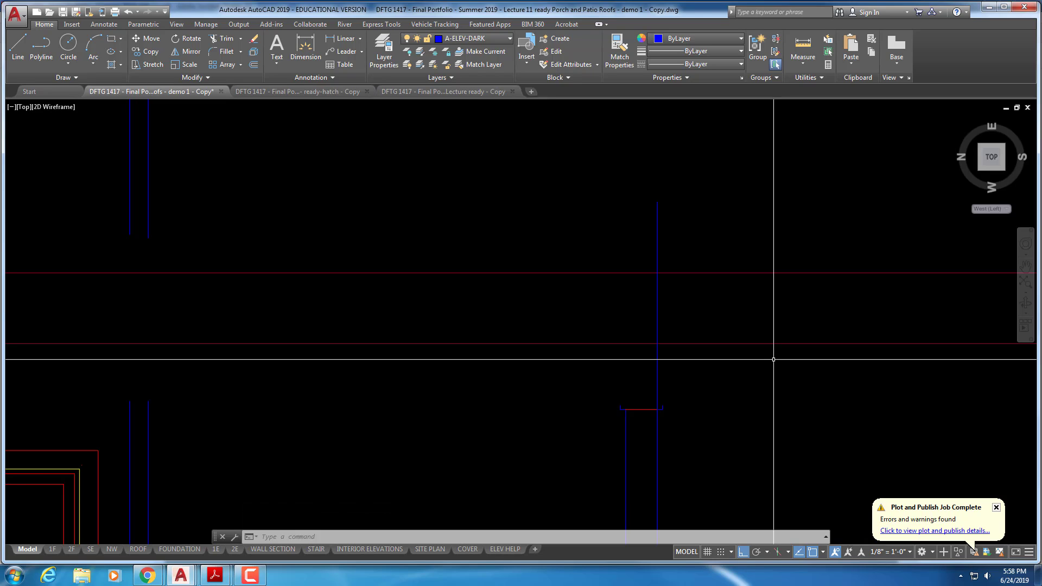
# - Offset the new vertical line 2' outward, away from the house, to mark the porch roof overhang
pyautogui.write('o')
pyautogui.press('Return')
pyautogui.write('2')
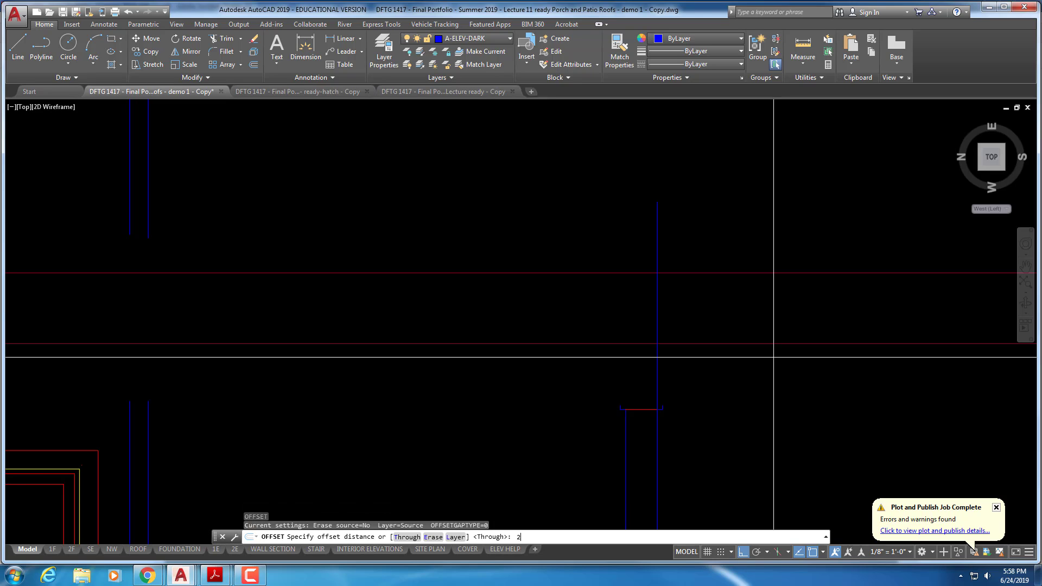
pyautogui.write("'")
pyautogui.press('Return')
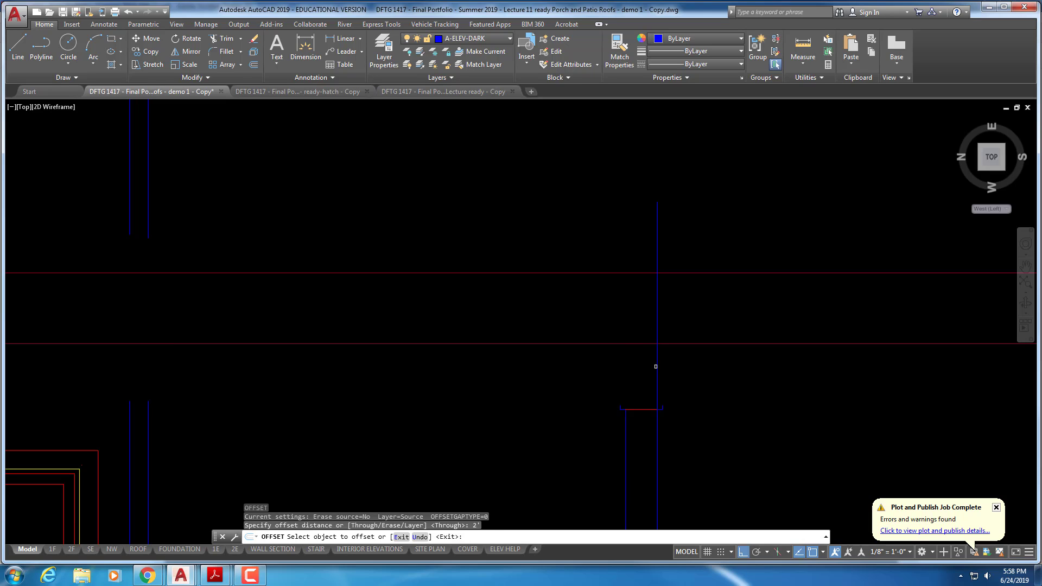
pyautogui.click(656, 367)
pyautogui.click(826, 384)
pyautogui.scroll(-5, 763, 390)
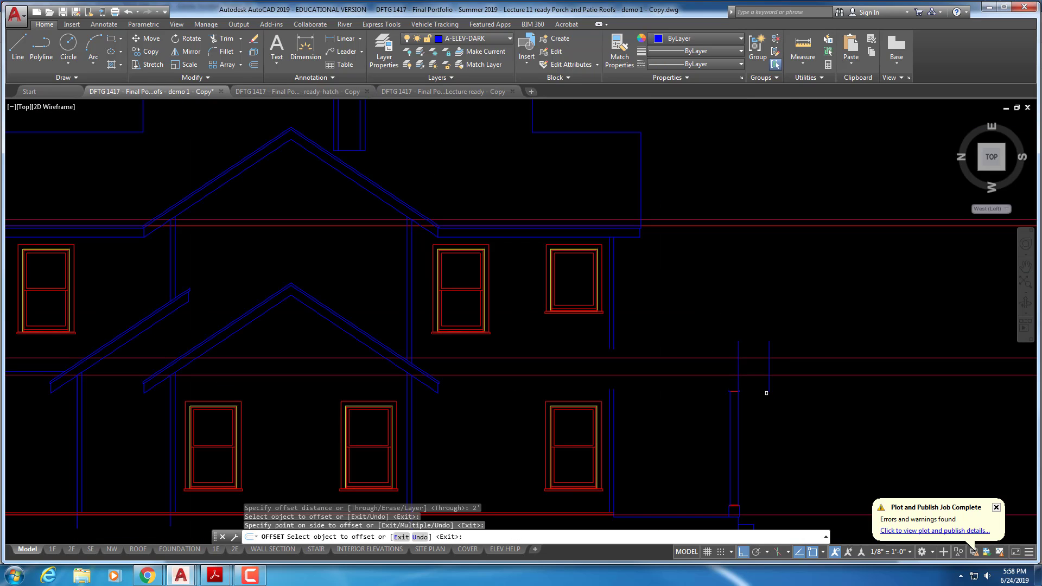
pyautogui.press('Escape')
pyautogui.press('Escape')
# - Dimension the vertical height from the guideline at the column base to the lower guideline above the column
pyautogui.moveTo(791, 377); pyautogui.dragTo(521, 309, button='middle')
pyautogui.scroll(-2, 726, 309)
pyautogui.moveTo(691, 333)
pyautogui.mouseDown(button='middle')
pyautogui.moveTo(683, 347)
pyautogui.moveTo(676, 325)
pyautogui.mouseUp(button='middle')
pyautogui.scroll(2, 635, 337)
pyautogui.scroll(3, 658, 312)
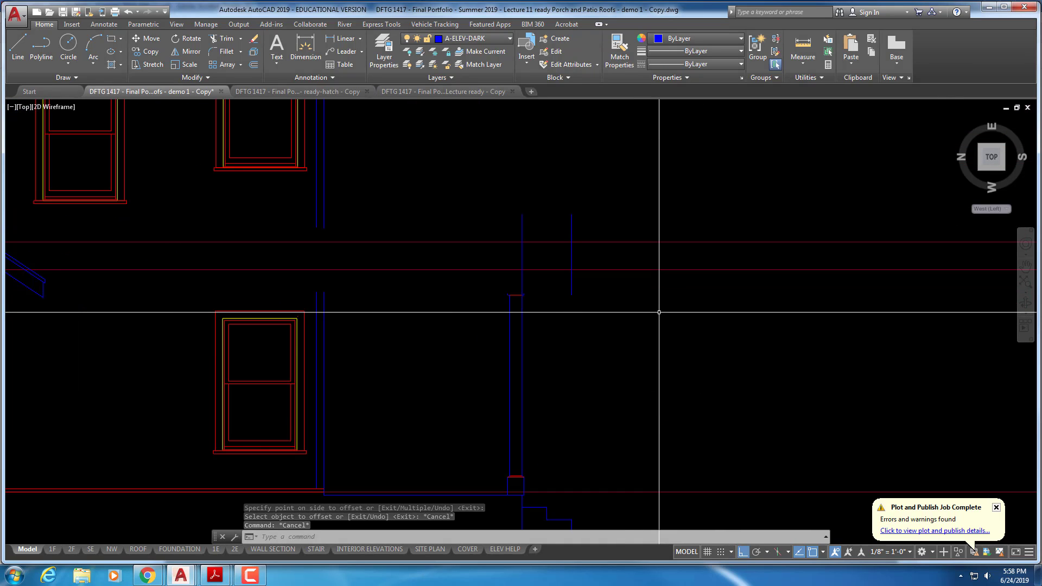
pyautogui.click(347, 39)
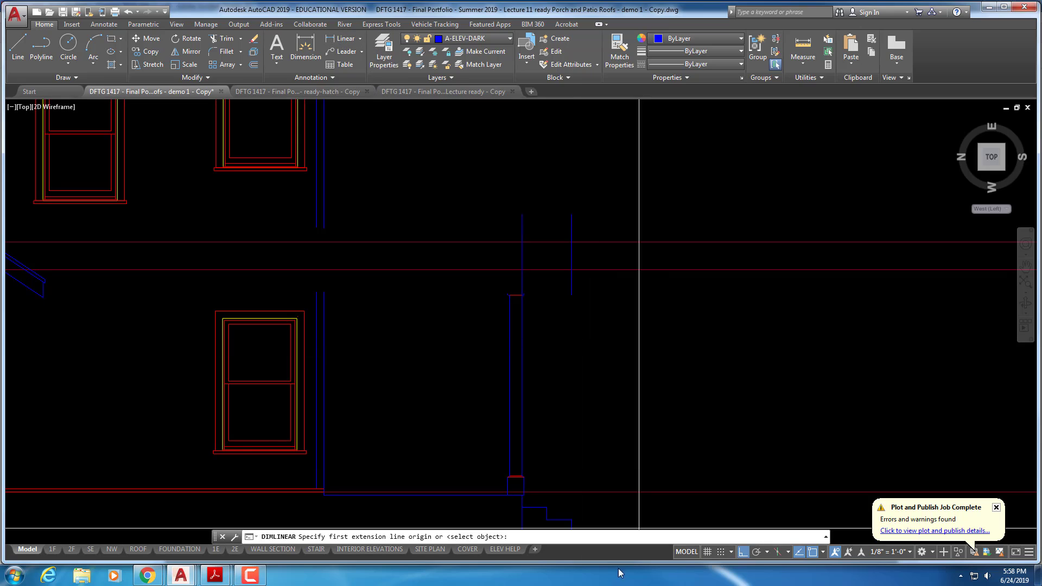
pyautogui.click(524, 495)
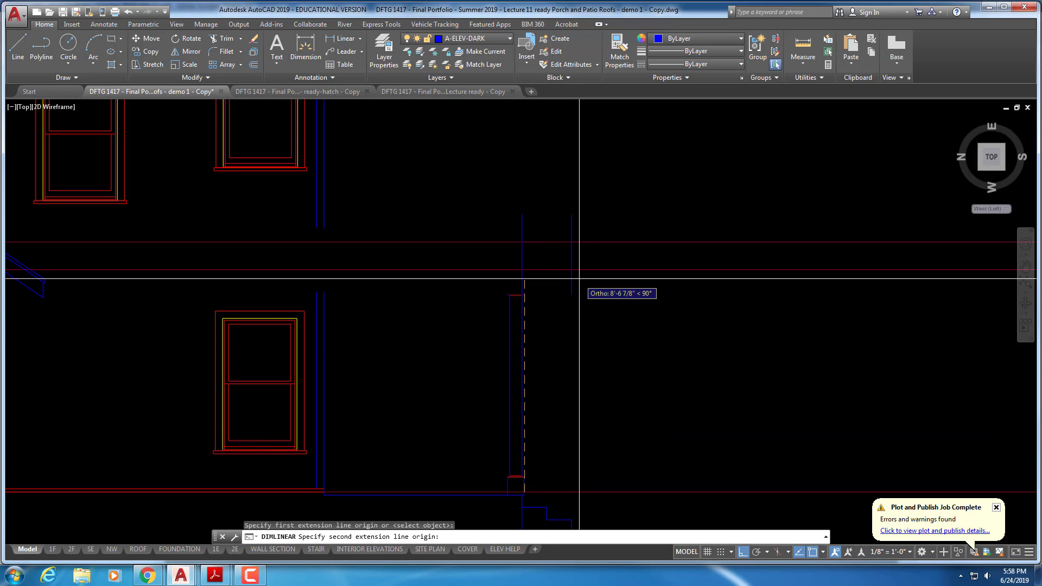
pyautogui.click(571, 269)
pyautogui.click(627, 270)
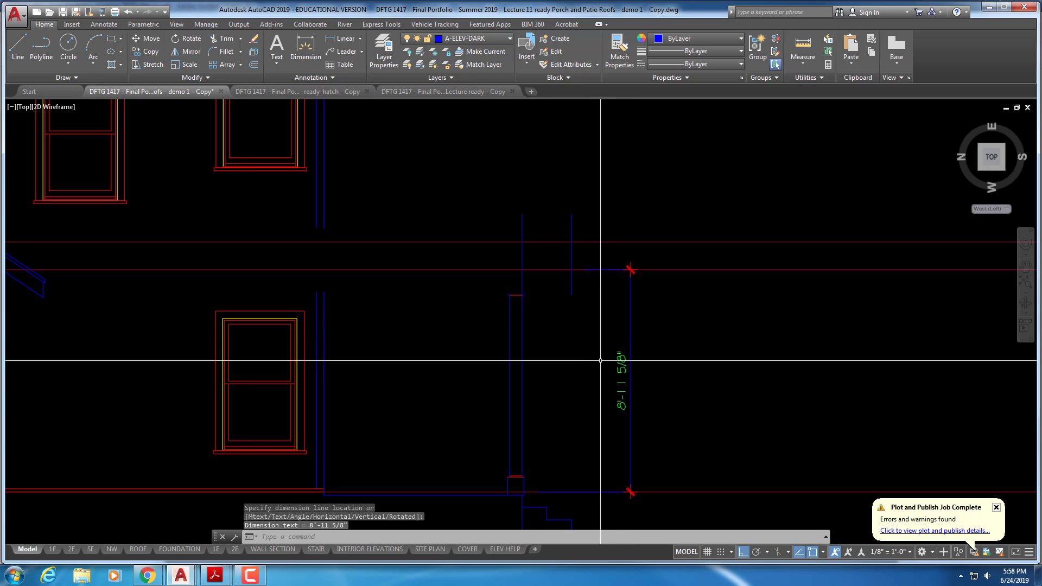
# - Deselect the guideline above the column and erase the height dimension beside the porch
pyautogui.scroll(2, 585, 342)
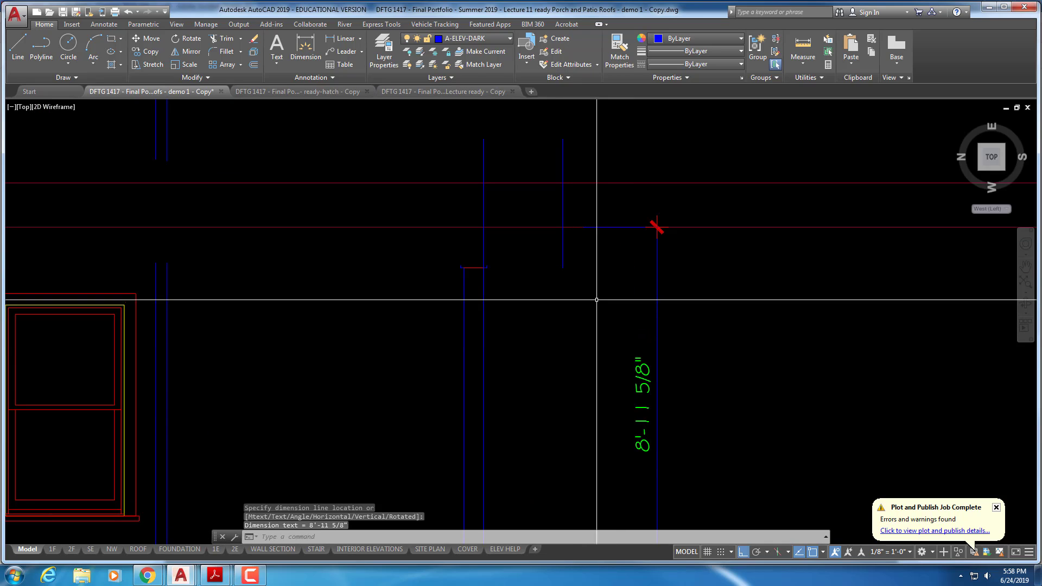
pyautogui.click(706, 227)
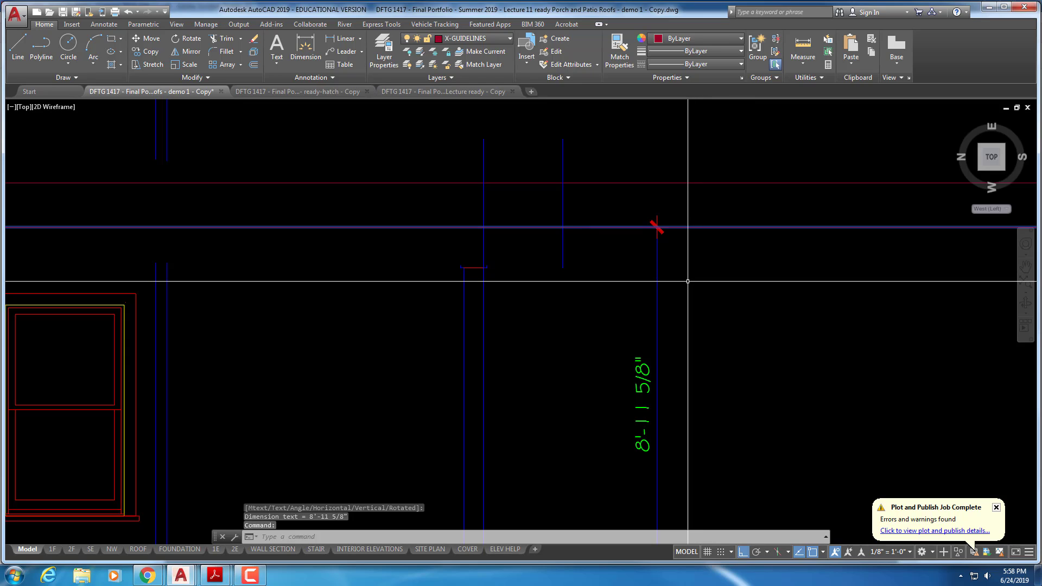
pyautogui.scroll(-2, 687, 281)
pyautogui.press('Escape')
pyautogui.press('Escape')
pyautogui.press('Escape')
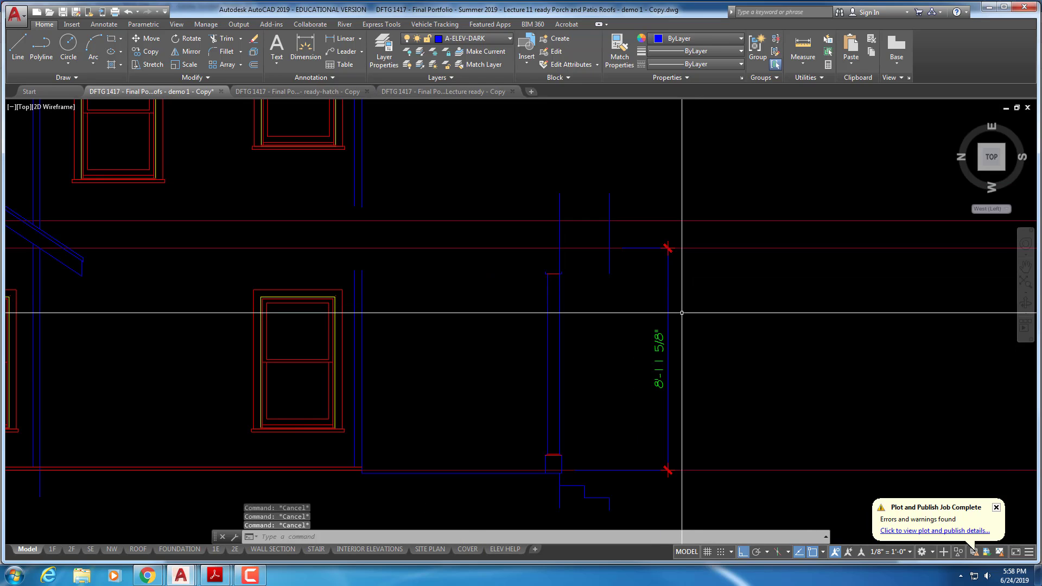
pyautogui.write('e')
pyautogui.press('Return')
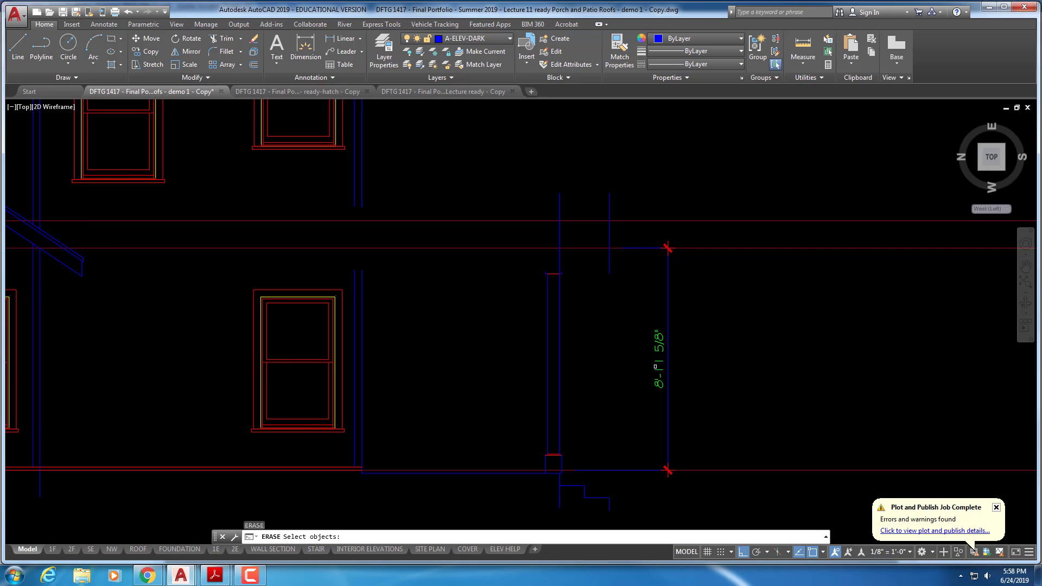
pyautogui.press('Escape')
pyautogui.press('Escape')
# - Draw a closed roof-slope triangle from the overhang line's intersection with the lower guideline, running 12' toward the house and 24" up
pyautogui.scroll(2, 619, 412)
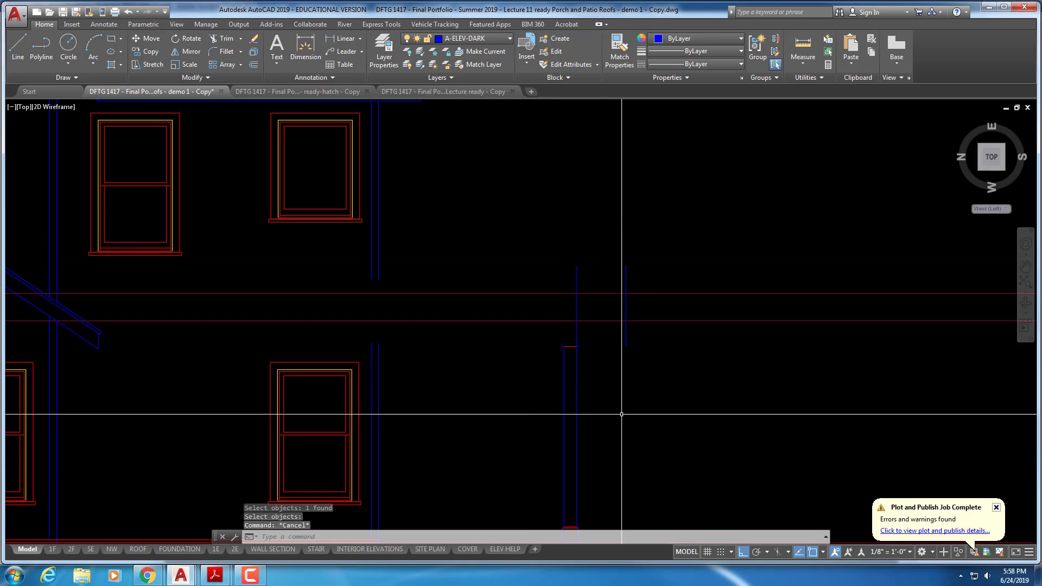
pyautogui.moveTo(628, 418); pyautogui.dragTo(635, 440, button='middle')
pyautogui.write('L')
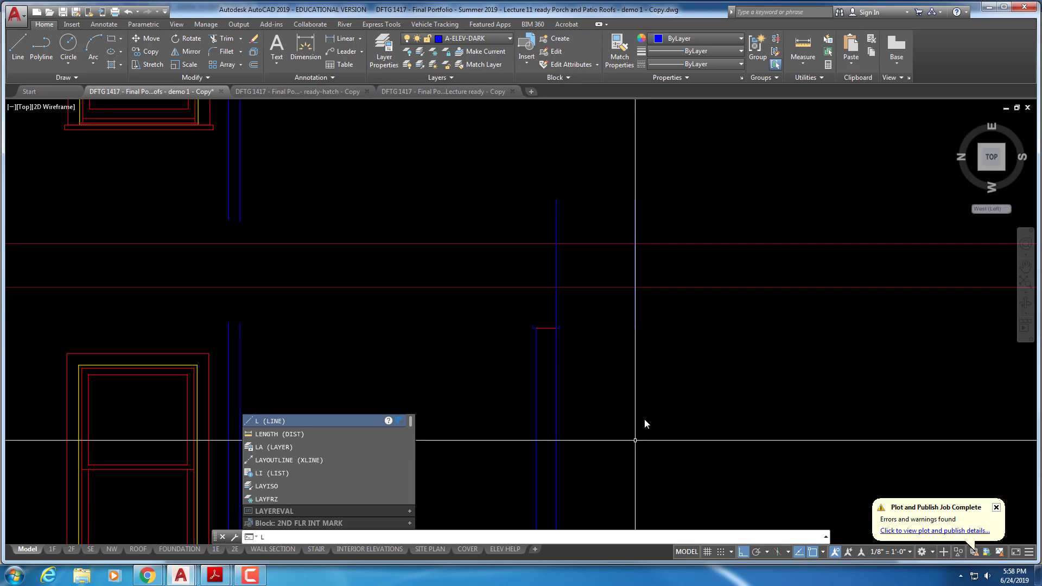
pyautogui.press('Escape')
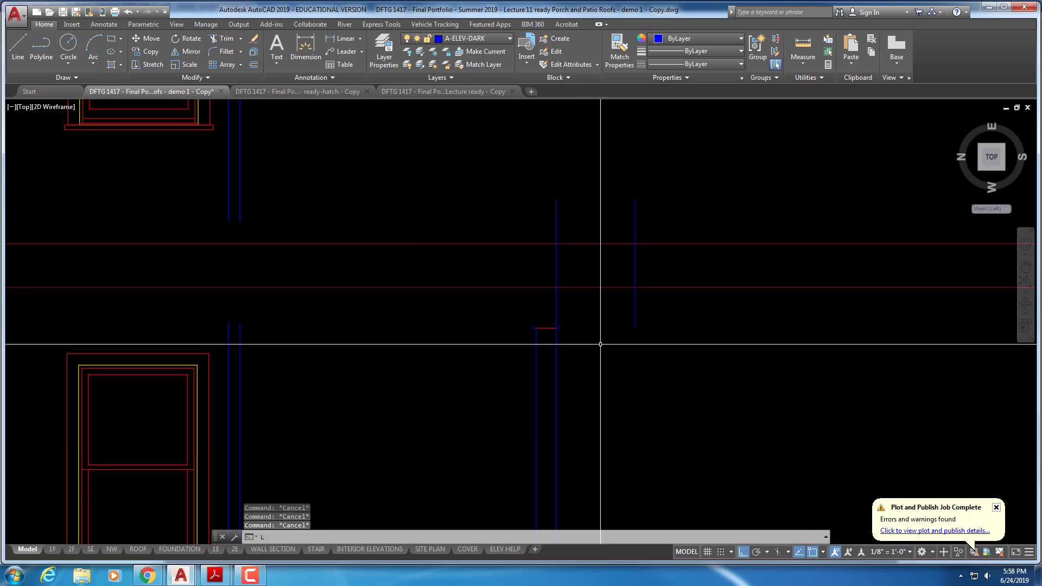
pyautogui.scroll(4, 624, 298)
pyautogui.write('l')
pyautogui.press('Return')
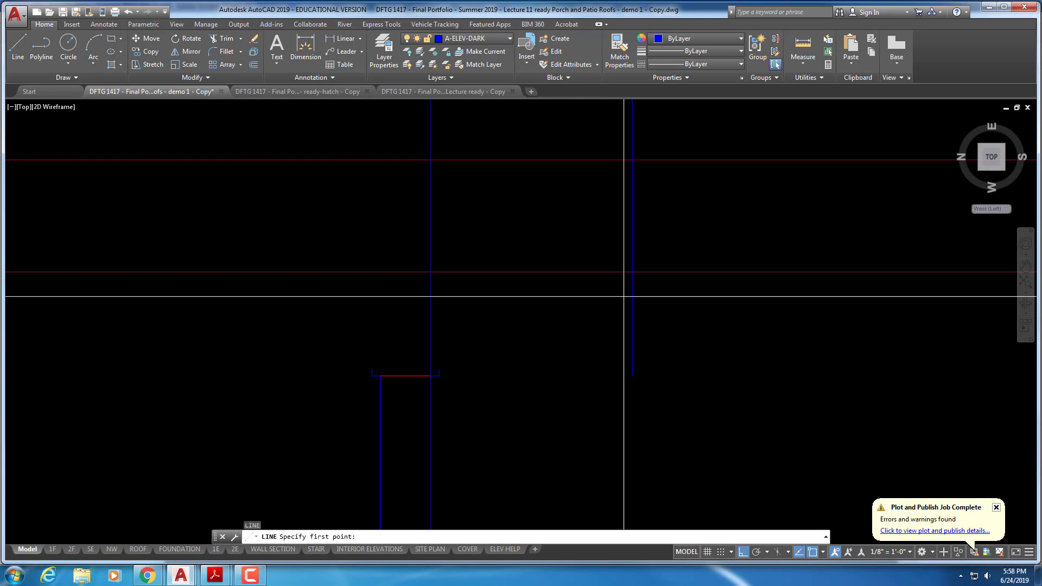
pyautogui.click(631, 272)
pyautogui.scroll(-3, 753, 302)
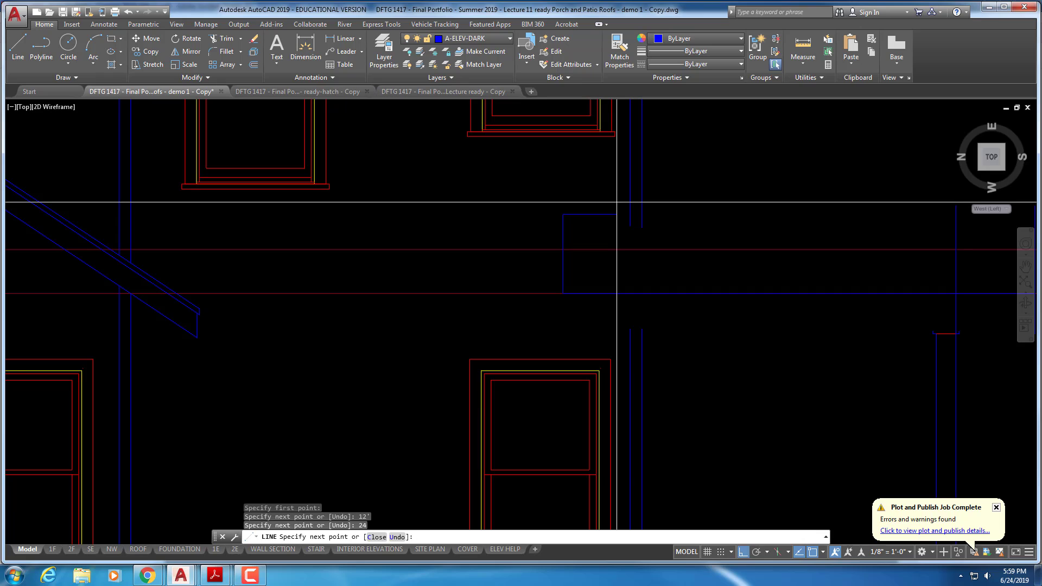
pyautogui.press('Escape')
pyautogui.press('Escape')
pyautogui.press('Escape')
pyautogui.moveTo(706, 226); pyautogui.dragTo(616, 235, button='middle')
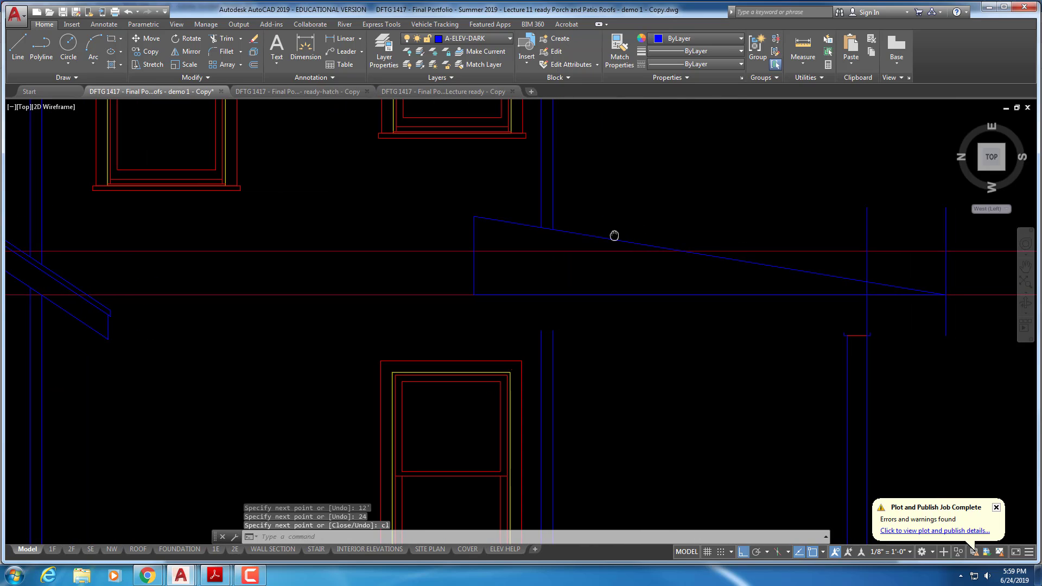
# - List the properties of the sloped roof line to check its run and rise
pyautogui.write('li')
pyautogui.press('Return')
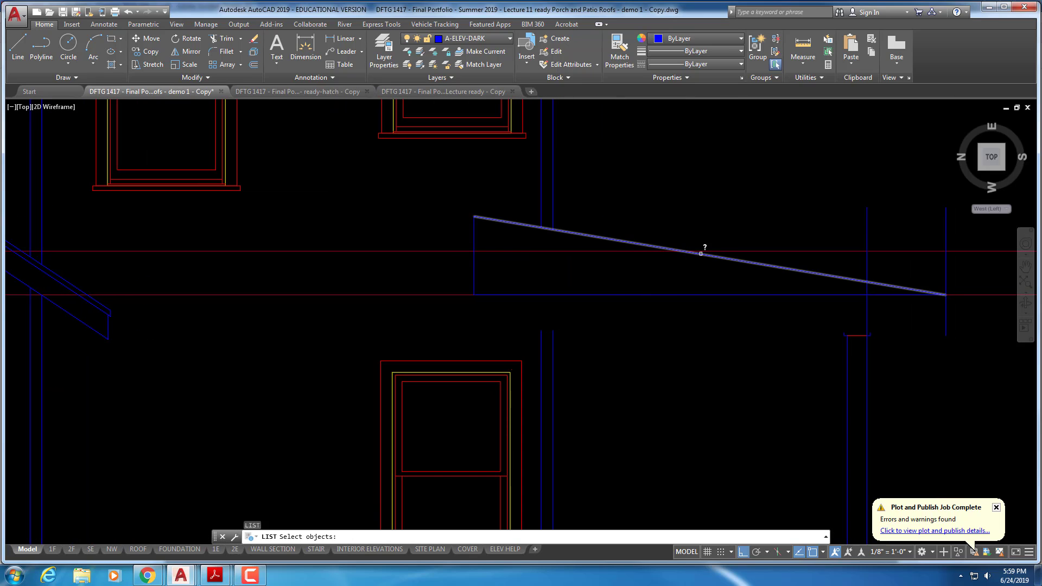
pyautogui.press('Return')
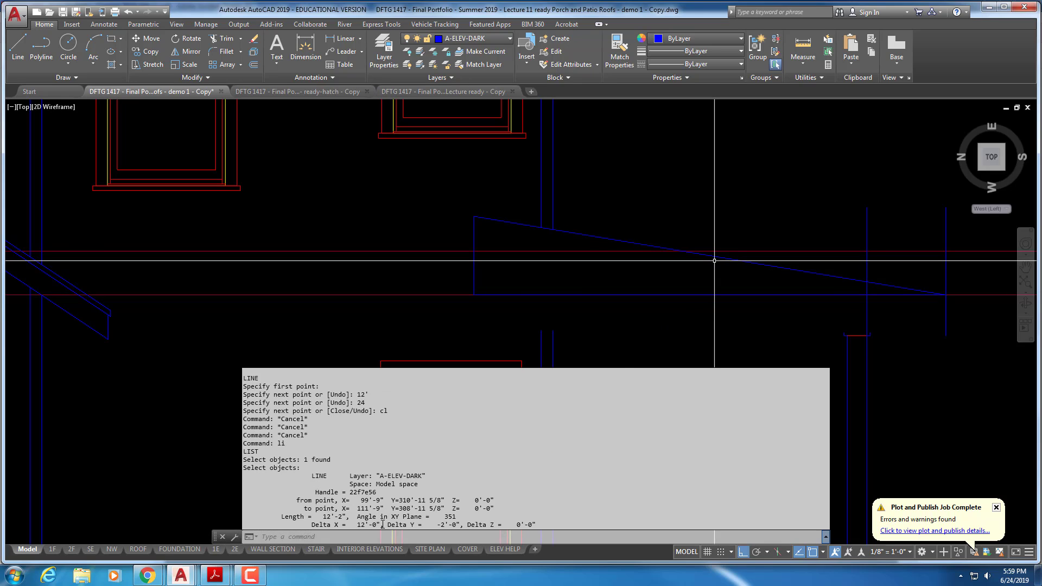
pyautogui.press('F2')
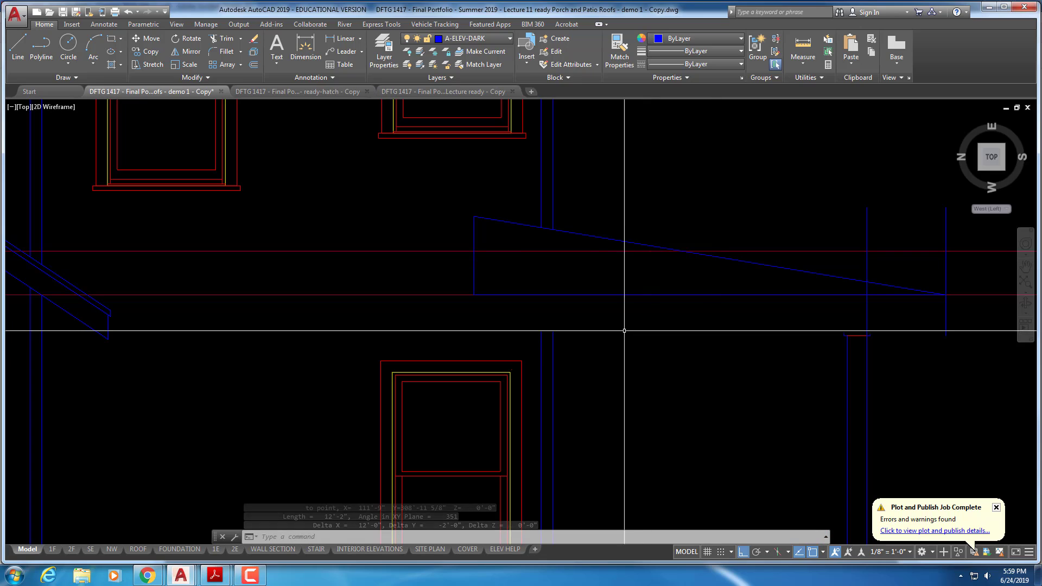
# - Erase the triangle's vertical and horizontal construction lines, keeping the sloped roof line
pyautogui.write('e')
pyautogui.press('Return')
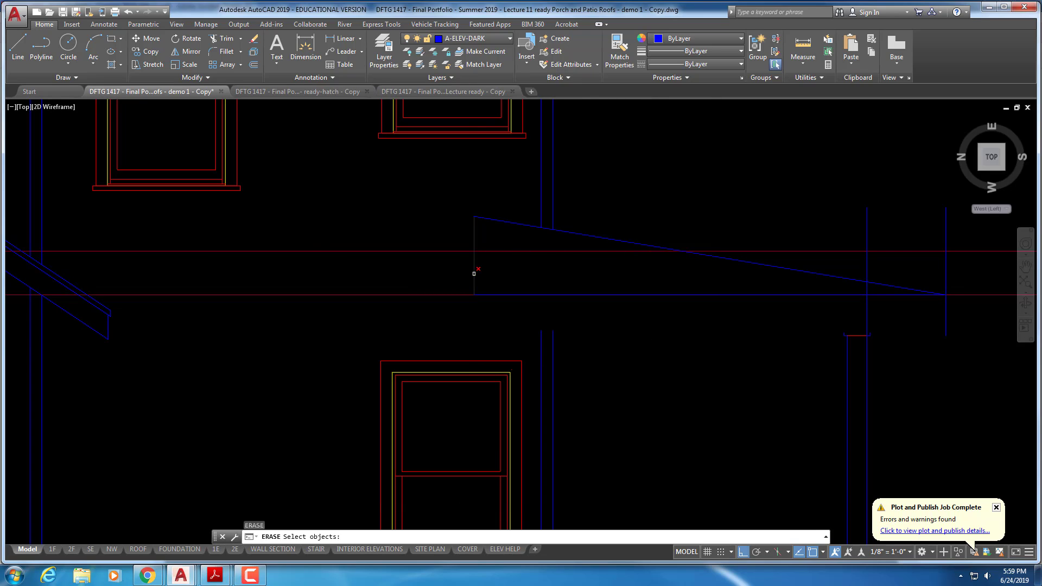
pyautogui.click(474, 273)
pyautogui.press('Return')
pyautogui.press('Return')
pyautogui.click(621, 293)
pyautogui.press('Return')
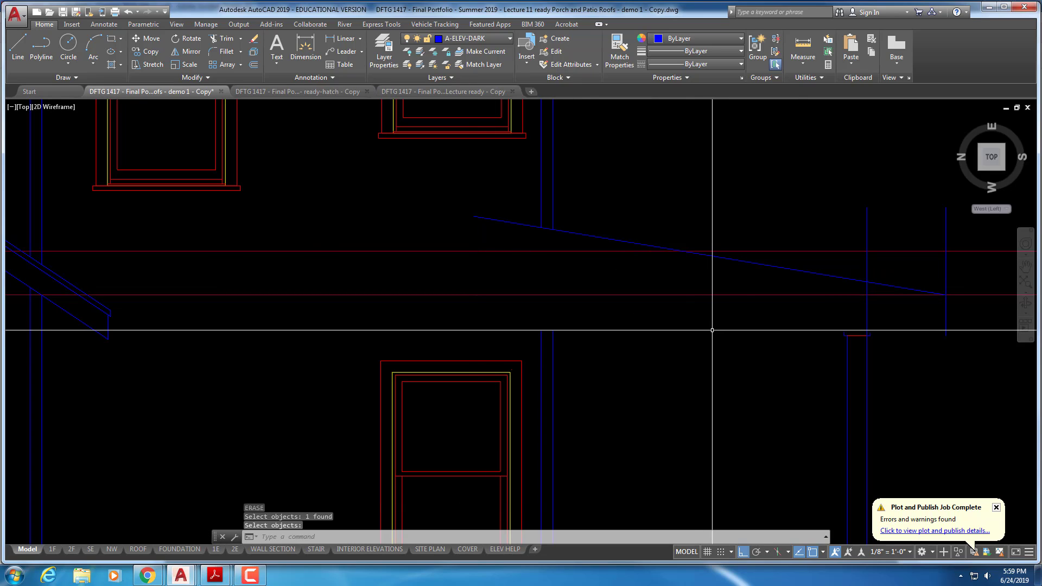
# - Offset the sloped porch roof line 1.5" downward
pyautogui.moveTo(742, 334); pyautogui.dragTo(484, 351, button='middle')
pyautogui.scroll(1, 559, 342)
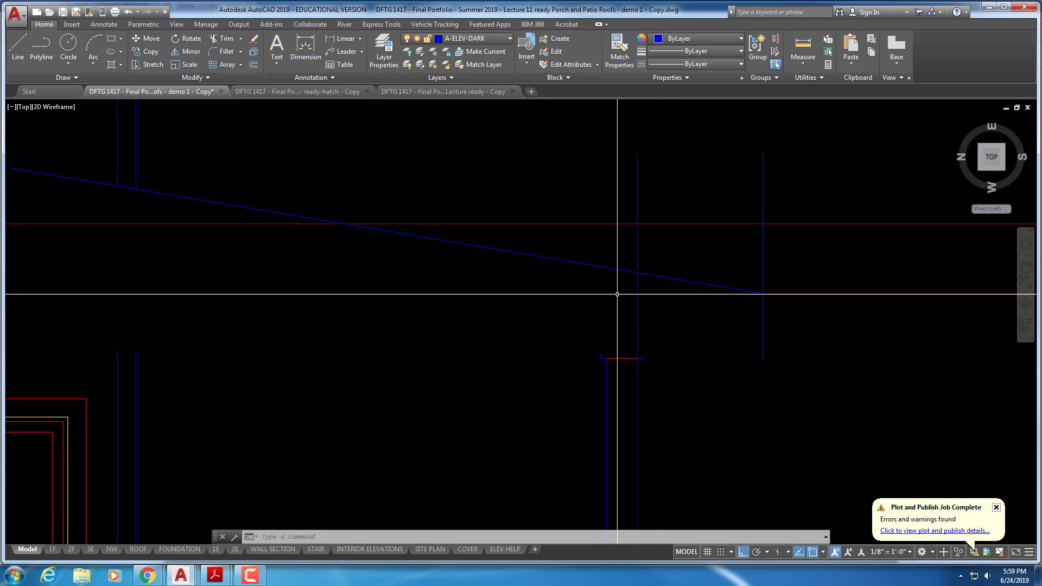
pyautogui.write('o')
pyautogui.press('Return')
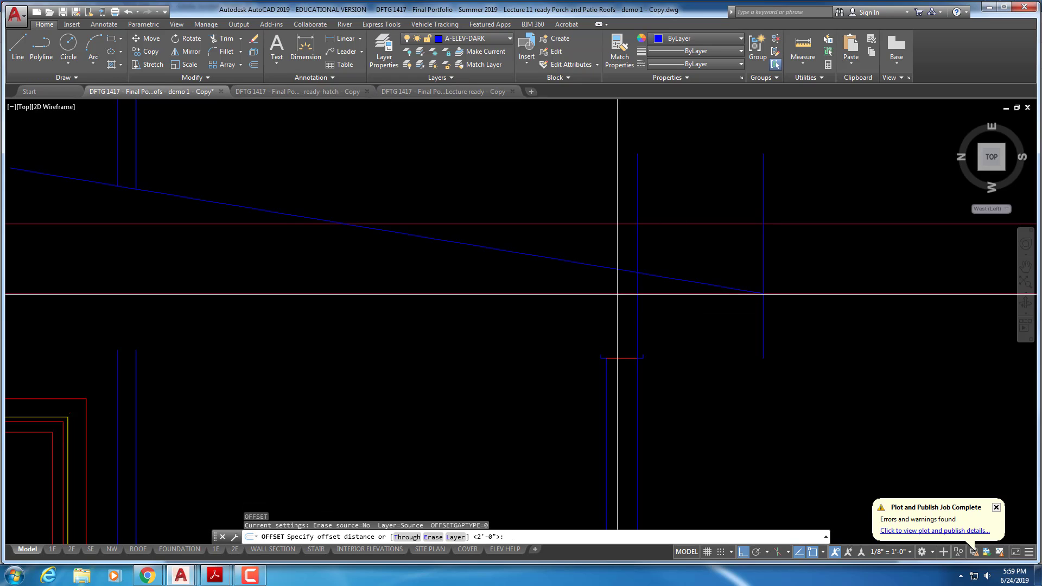
pyautogui.write('1.5')
pyautogui.press('Return')
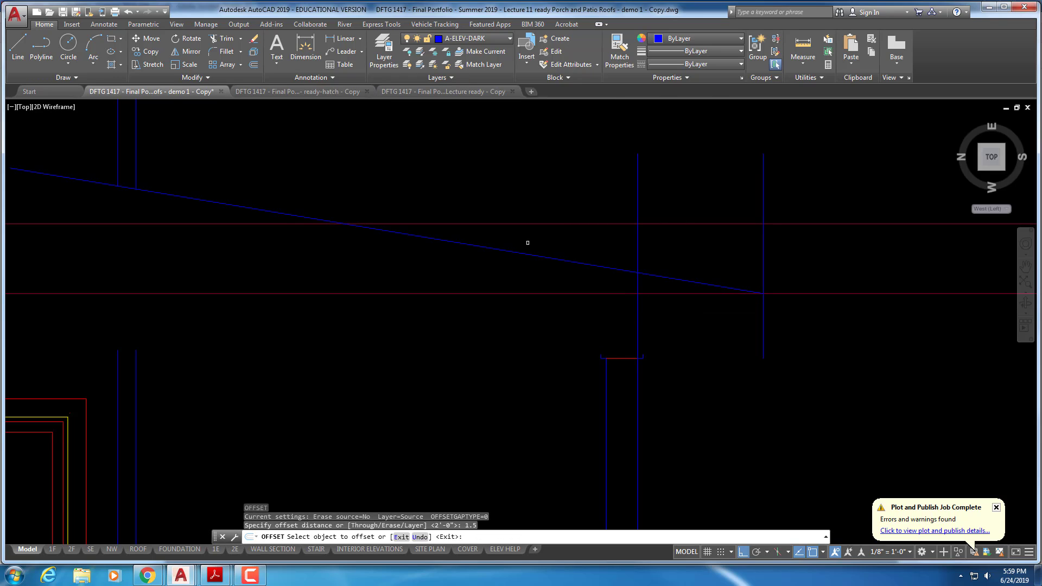
pyautogui.click(530, 253)
pyautogui.click(520, 280)
pyautogui.press('Escape')
pyautogui.press('Escape')
pyautogui.press('Escape')
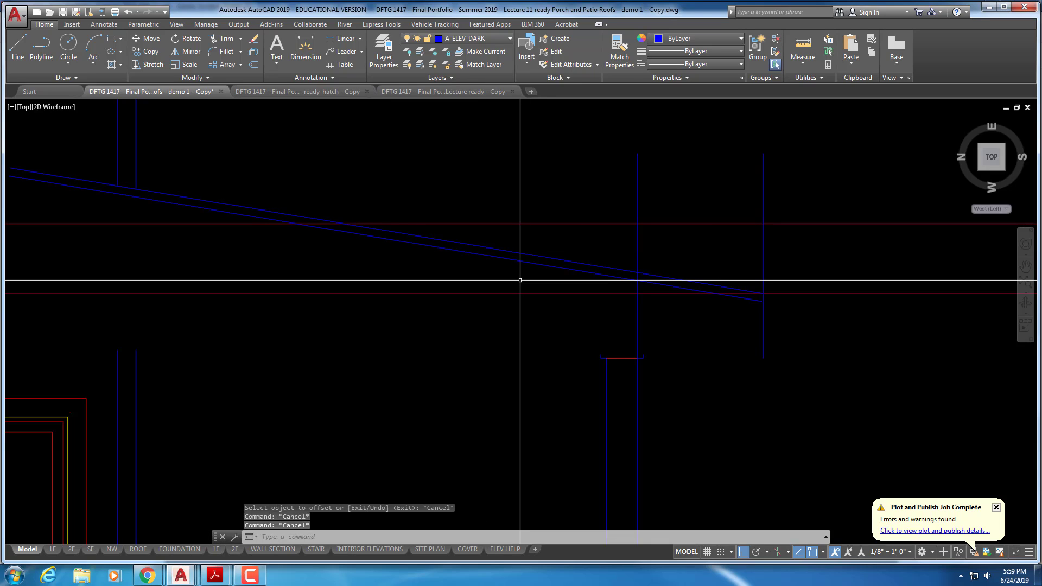
# - Offset the lower of the two sloped porch roof lines 3" downward
pyautogui.write('o')
pyautogui.press('Return')
pyautogui.write('3')
pyautogui.press('Return')
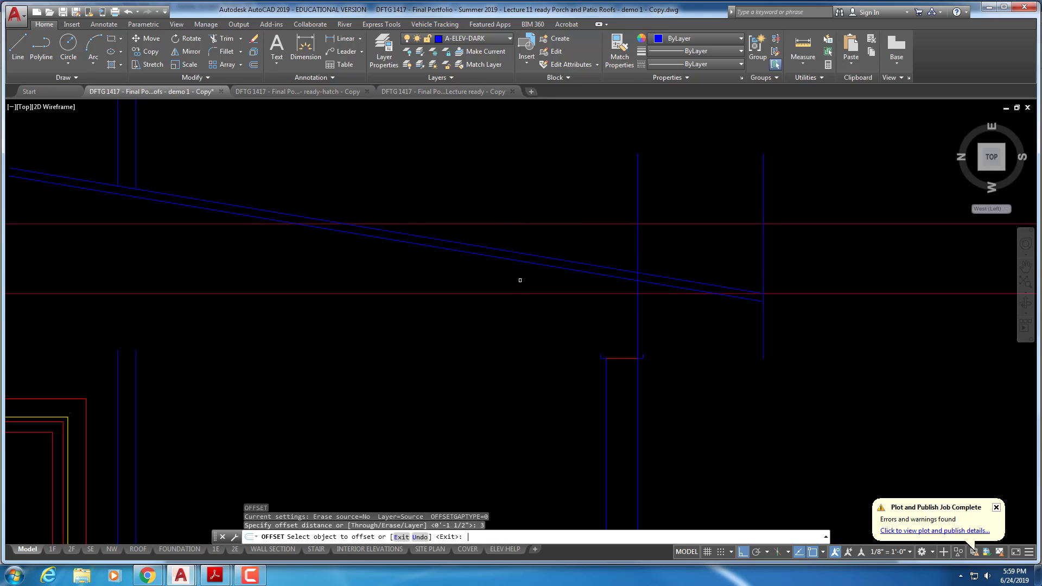
pyautogui.click(516, 263)
pyautogui.click(516, 282)
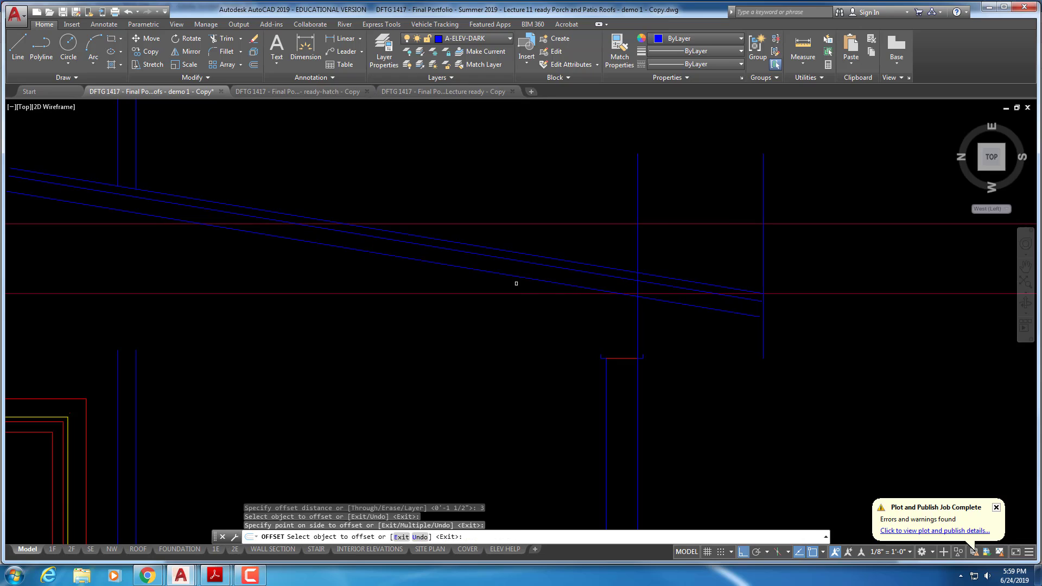
pyautogui.press('Escape')
pyautogui.press('Escape')
pyautogui.press('Escape')
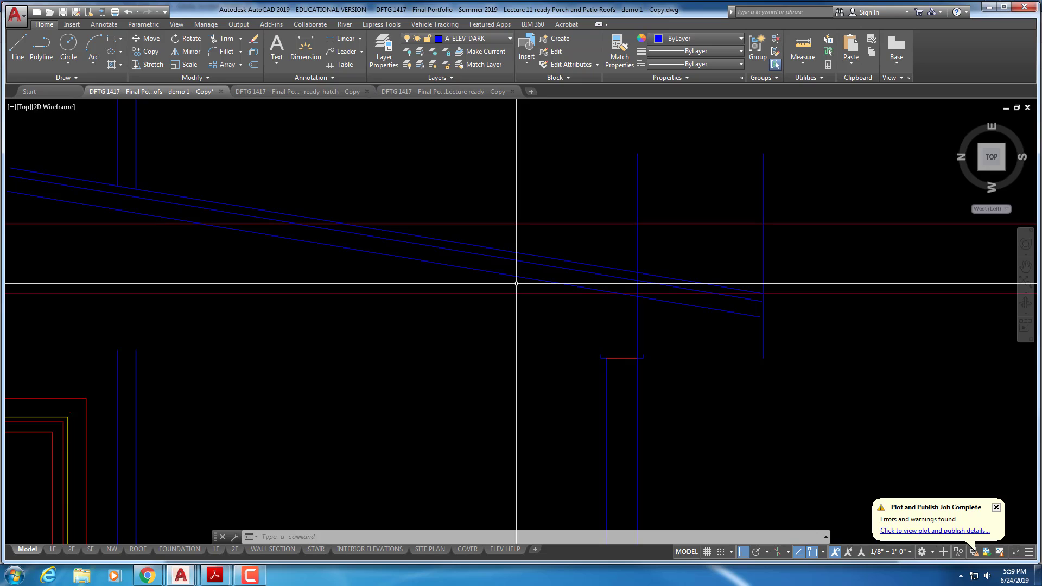
pyautogui.press('Escape')
pyautogui.press('Escape')
pyautogui.press('Escape')
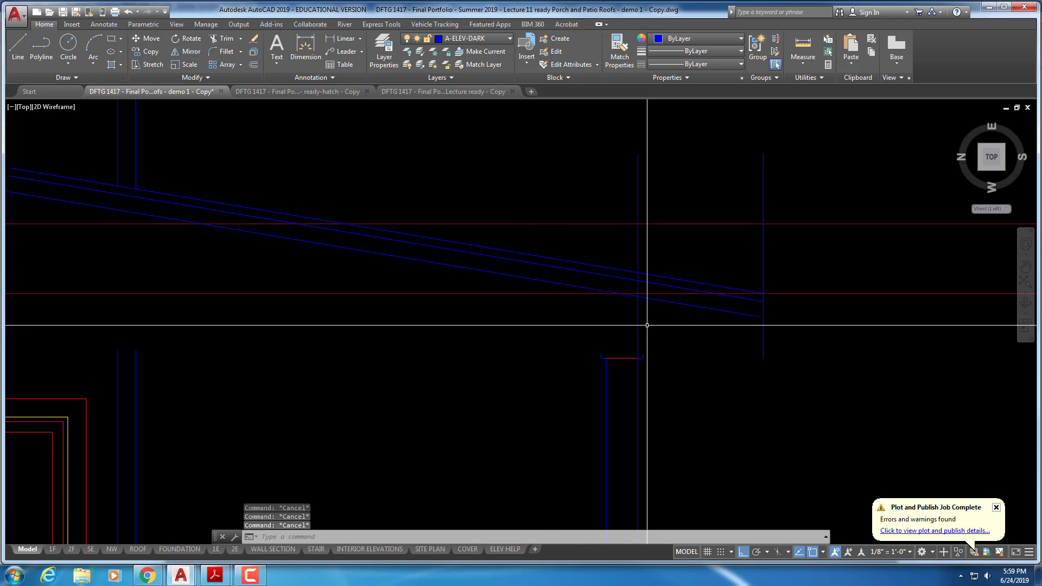
pyautogui.write('group')
pyautogui.press('Return')
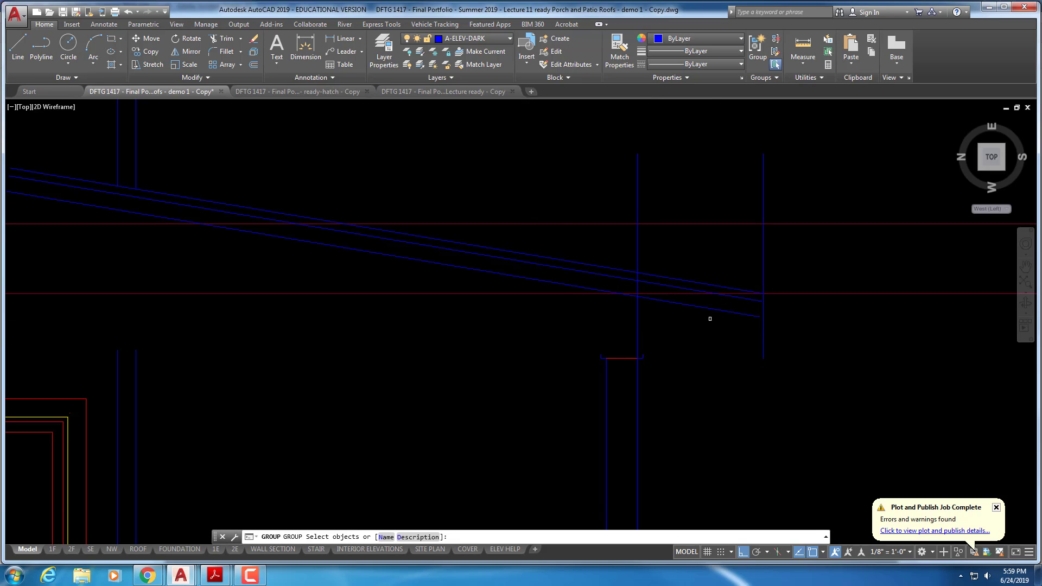
pyautogui.scroll(4, 710, 319)
pyautogui.press('Escape')
pyautogui.press('Escape')
pyautogui.press('Escape')
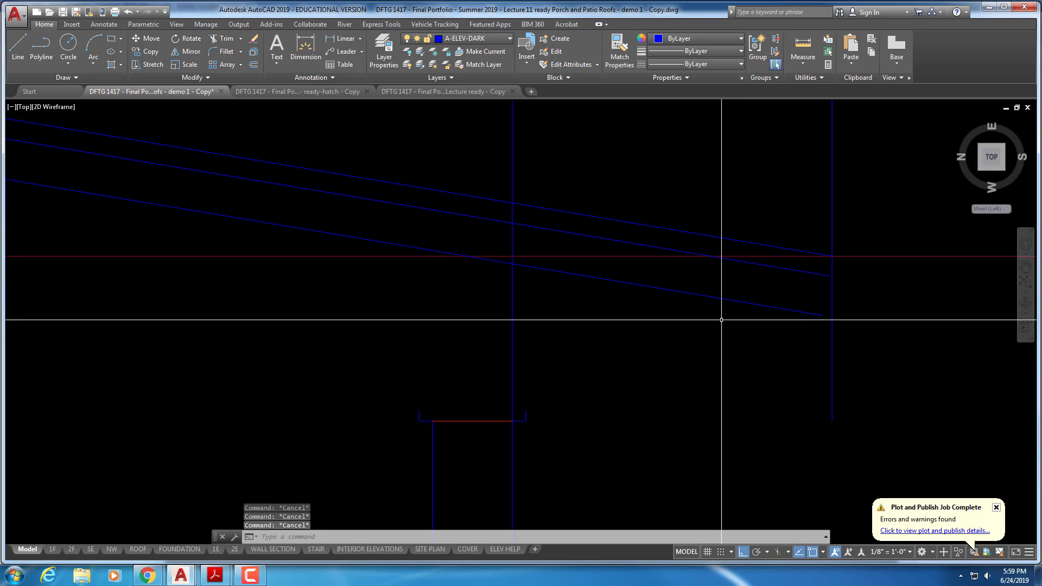
pyautogui.write('offset')
pyautogui.press('Return')
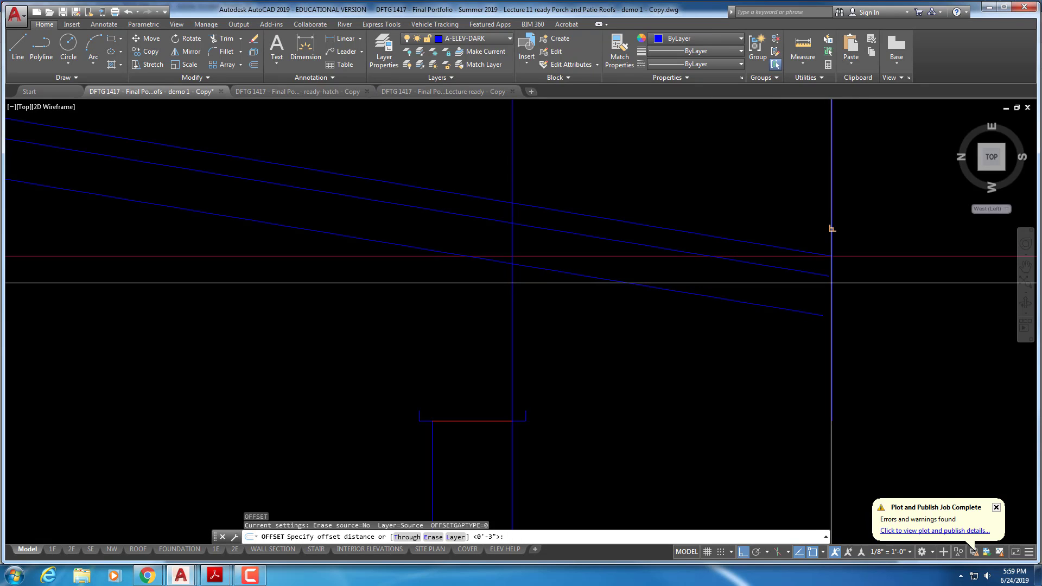
pyautogui.scroll(4, 828, 288)
pyautogui.press('Escape')
pyautogui.press('Escape')
pyautogui.press('Escape')
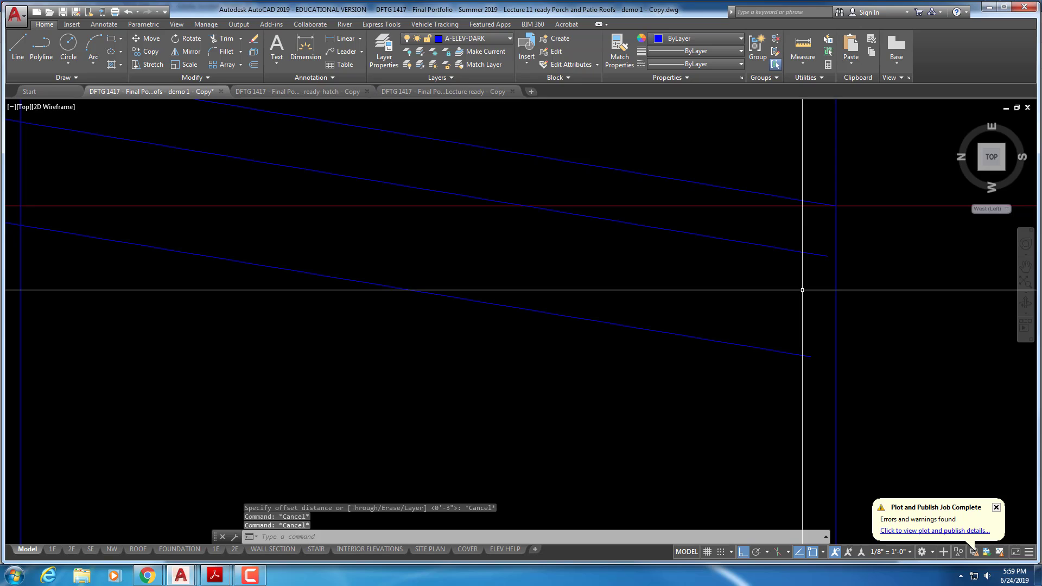
# - Extend the middle sloped roof line to the vertical overhang line
pyautogui.write('ex')
pyautogui.press('Return')
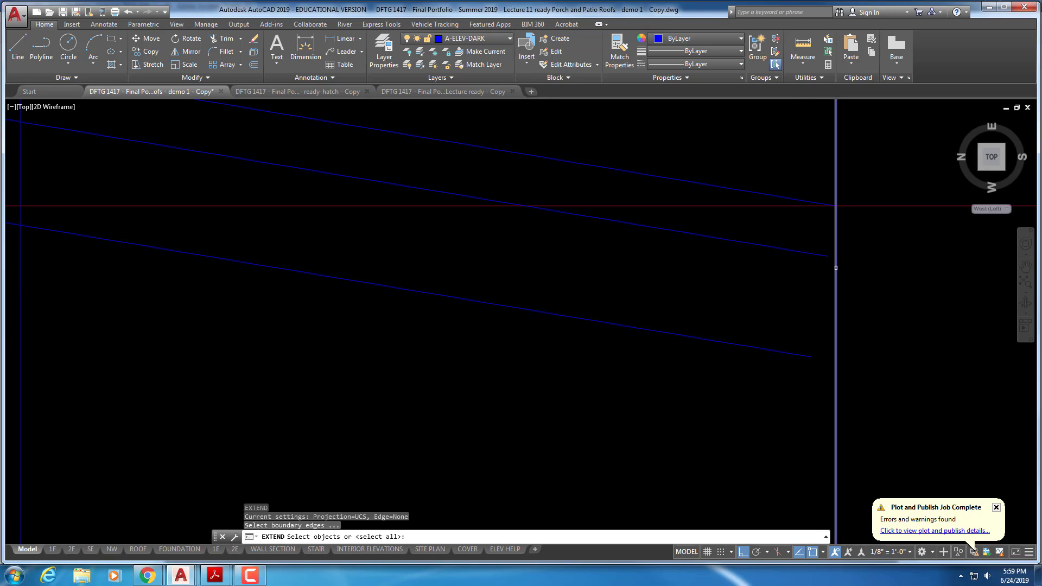
pyautogui.click(836, 268)
pyautogui.click(797, 253)
pyautogui.click(794, 194)
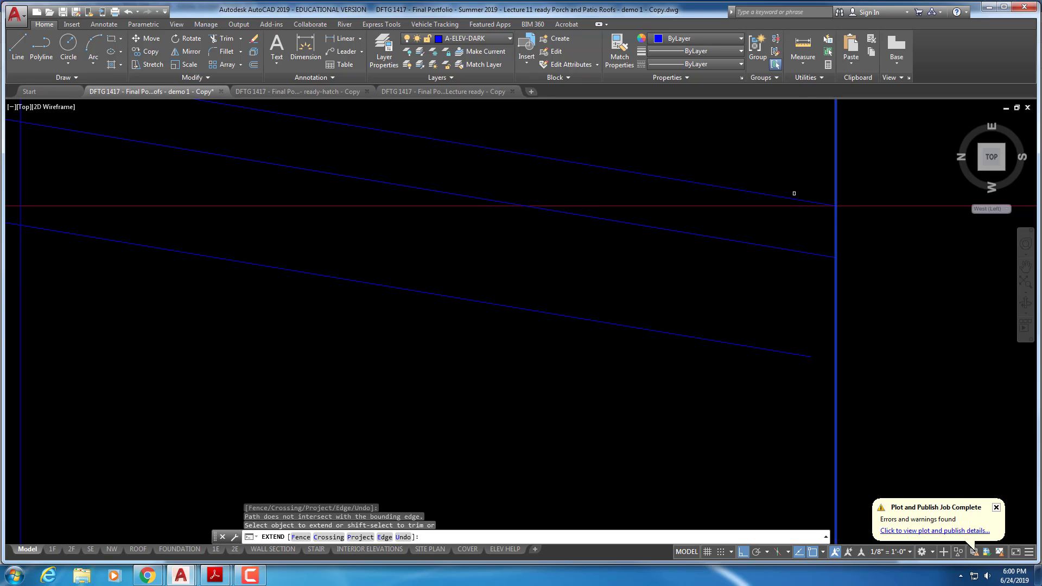
pyautogui.press('Escape')
pyautogui.press('Escape')
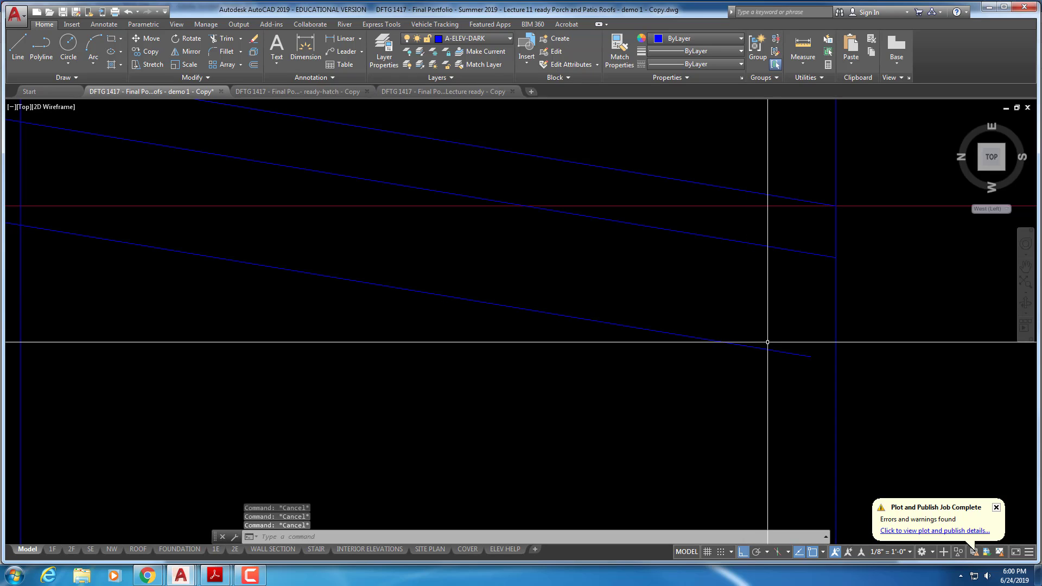
# - Offset the vertical overhang line 3/4" toward the house
pyautogui.write('o')
pyautogui.press('Return')
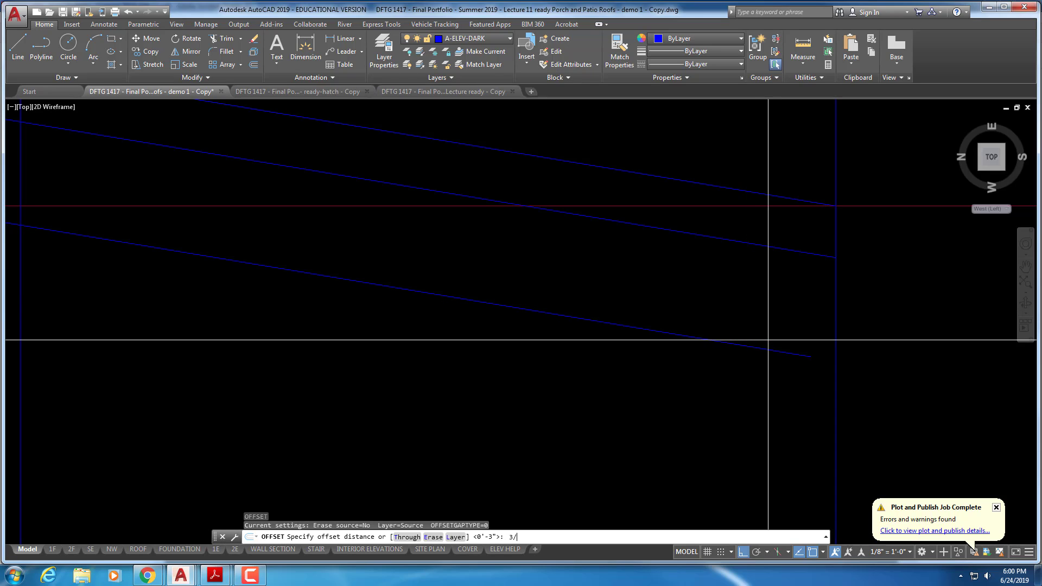
pyautogui.write('3/4')
pyautogui.press('Return')
pyautogui.click(835, 355)
pyautogui.click(819, 358)
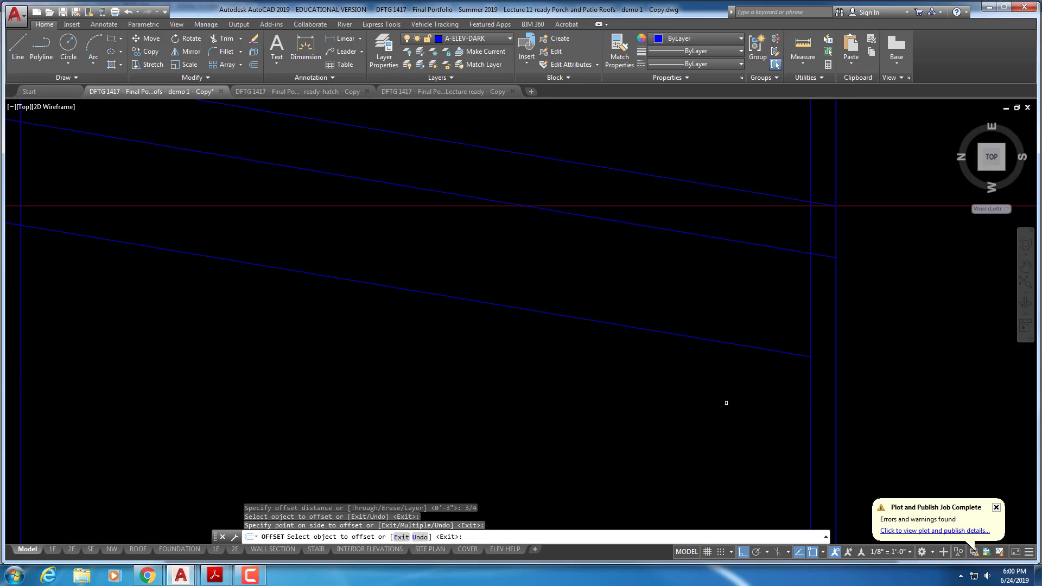
pyautogui.press('Escape')
# - Fillet the offset vertical line and the lowest sloped roof line into a sharp corner with zero radius
pyautogui.write('f')
pyautogui.press('Return')
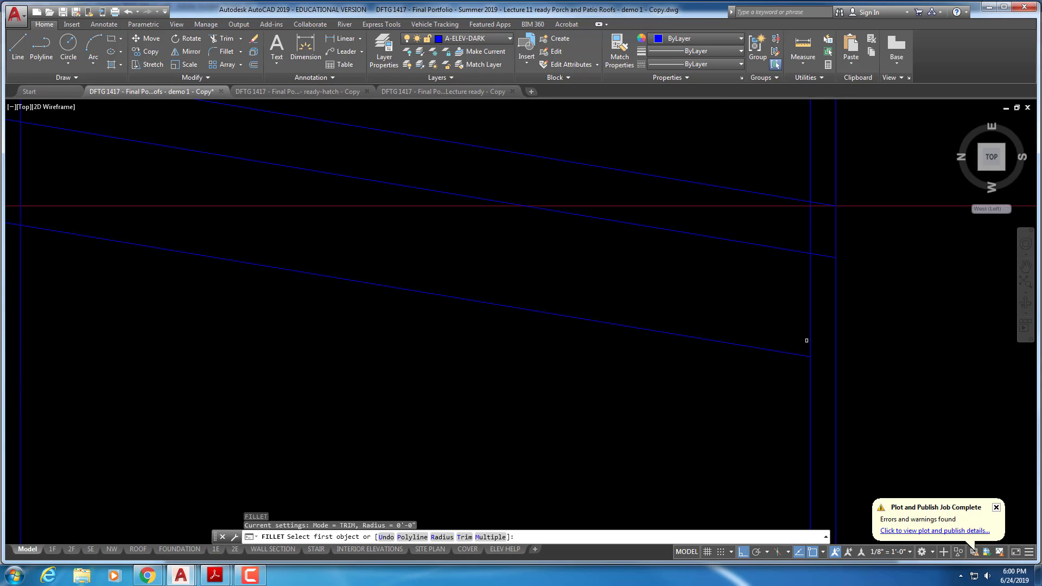
pyautogui.click(811, 342)
pyautogui.click(793, 353)
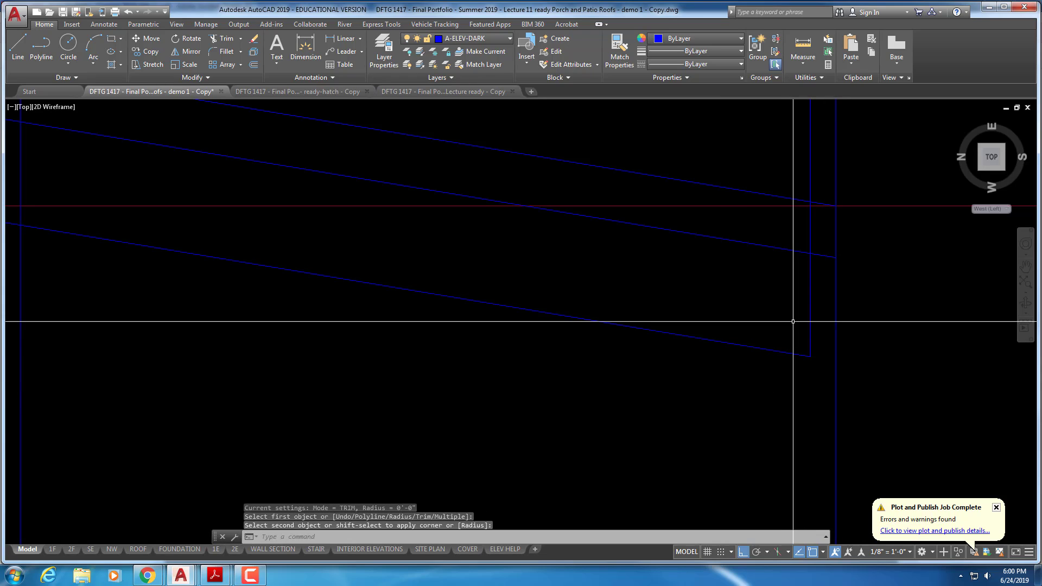
pyautogui.press('Escape')
# - Trim the inner vertical line above the middle sloped roof line
pyautogui.write('tr')
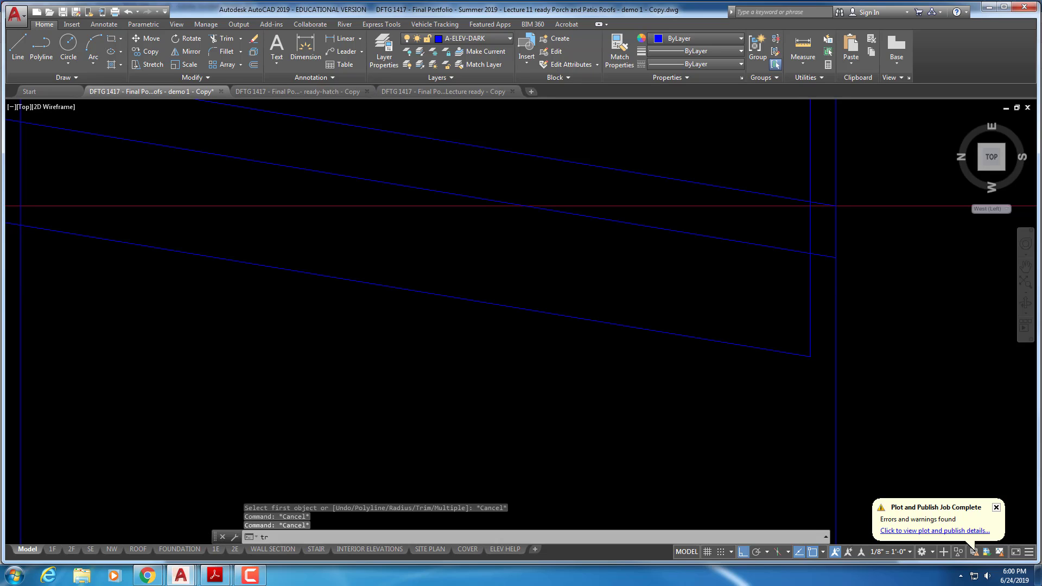
pyautogui.press('Return')
pyautogui.click(806, 252)
pyautogui.press('Return')
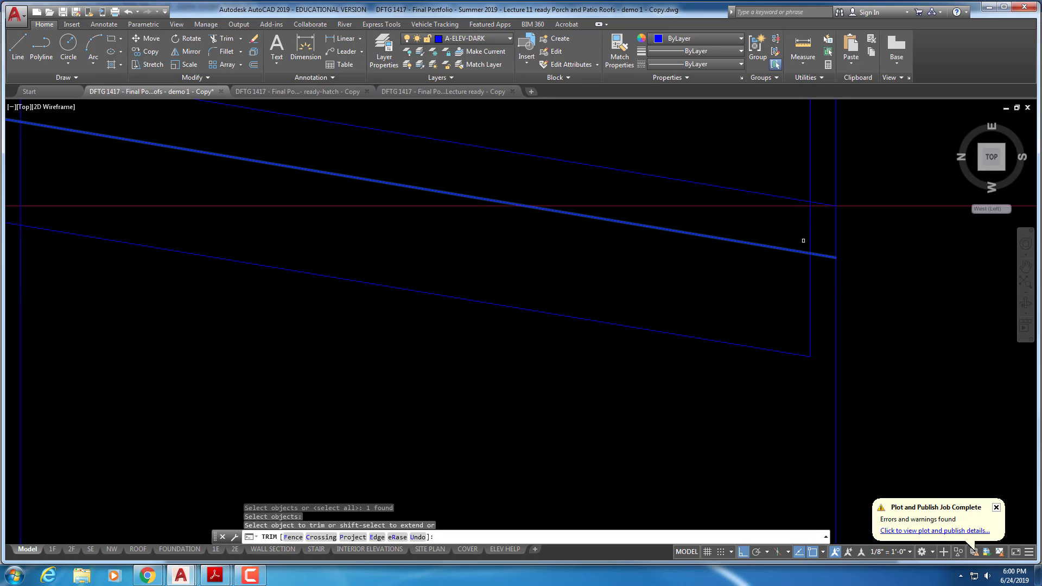
pyautogui.press('Escape')
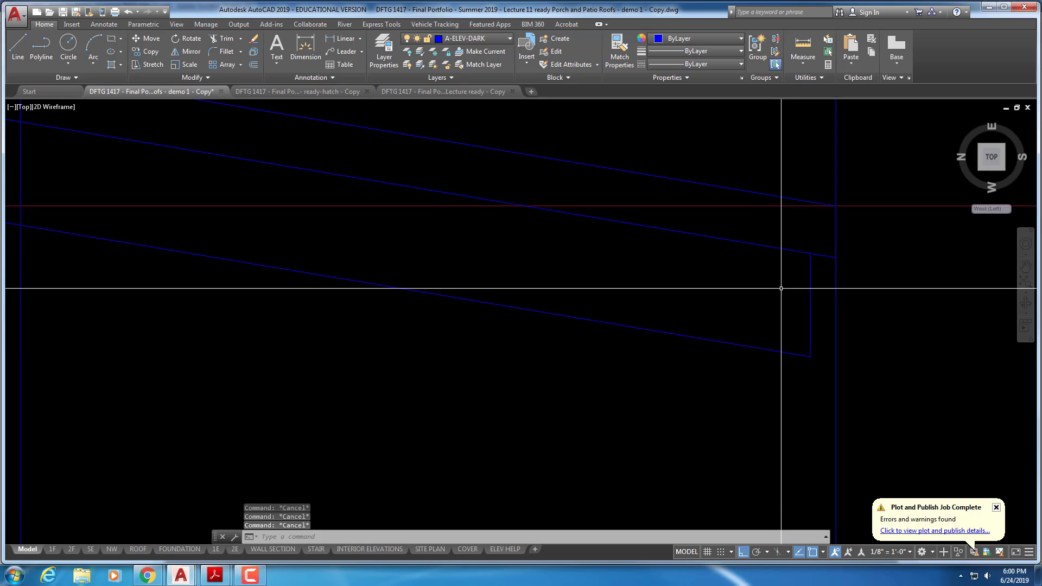
# - Trim the overhang line above and below the roof edge, keeping the segment between the upper two sloped lines
pyautogui.write('tr')
pyautogui.press('Return')
pyautogui.click(826, 267)
pyautogui.click(853, 163)
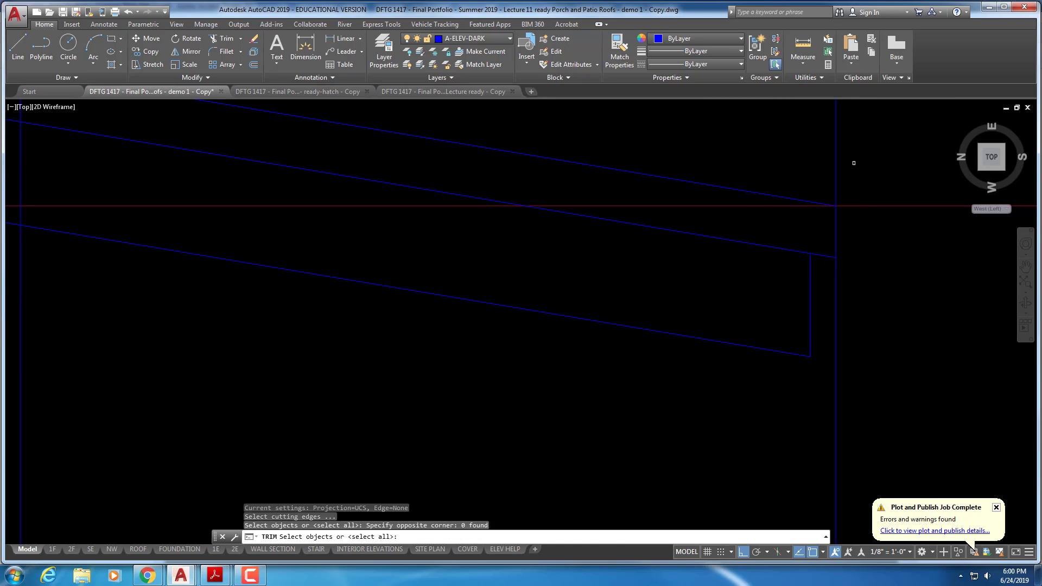
pyautogui.press('Return')
pyautogui.click(853, 163)
pyautogui.click(816, 173)
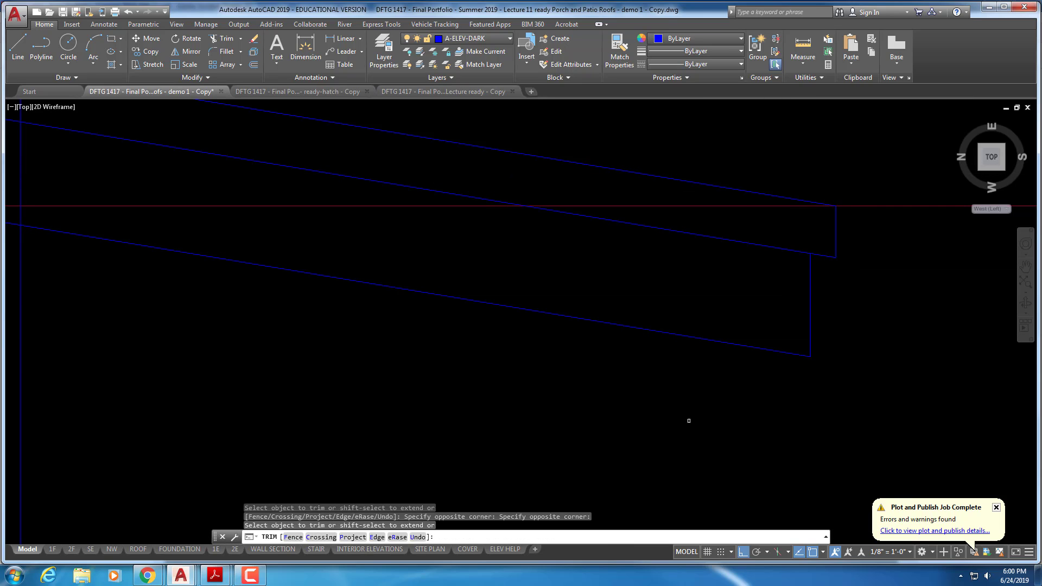
pyautogui.scroll(-2, 516, 426)
pyautogui.moveTo(517, 426); pyautogui.dragTo(850, 353, button='middle')
pyautogui.scroll(-1, 835, 355)
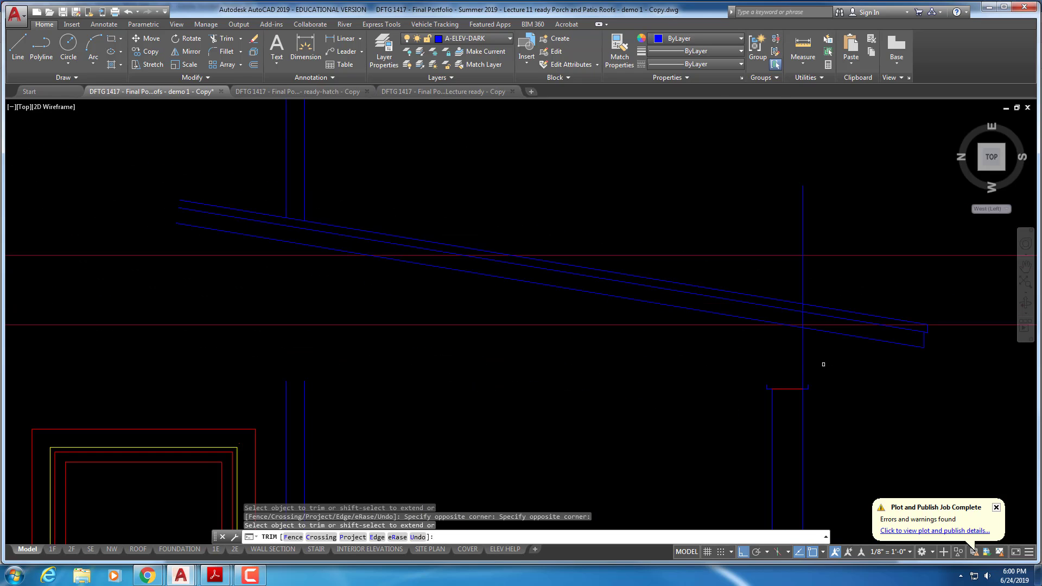
pyautogui.press('Escape')
# - Examine the porch roof's house end on the elevation and the matching roof edge near window W2 on the floor plan
pyautogui.scroll(-2, 804, 363)
pyautogui.moveTo(761, 356); pyautogui.dragTo(819, 351, button='middle')
pyautogui.moveTo(651, 316); pyautogui.dragTo(638, 362, button='middle')
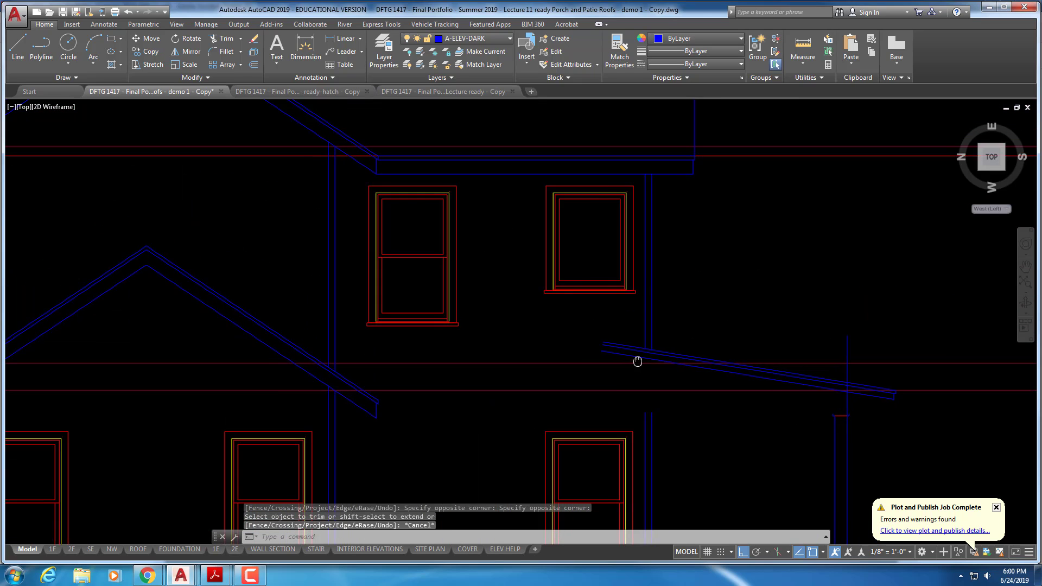
pyautogui.scroll(-2, 638, 361)
pyautogui.scroll(5, 632, 354)
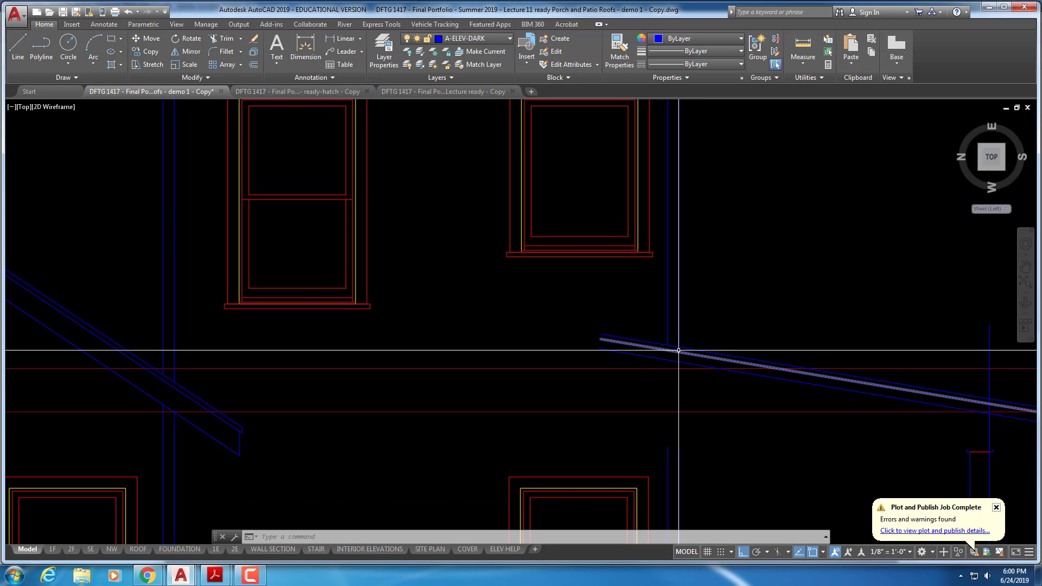
pyautogui.scroll(-2, 651, 379)
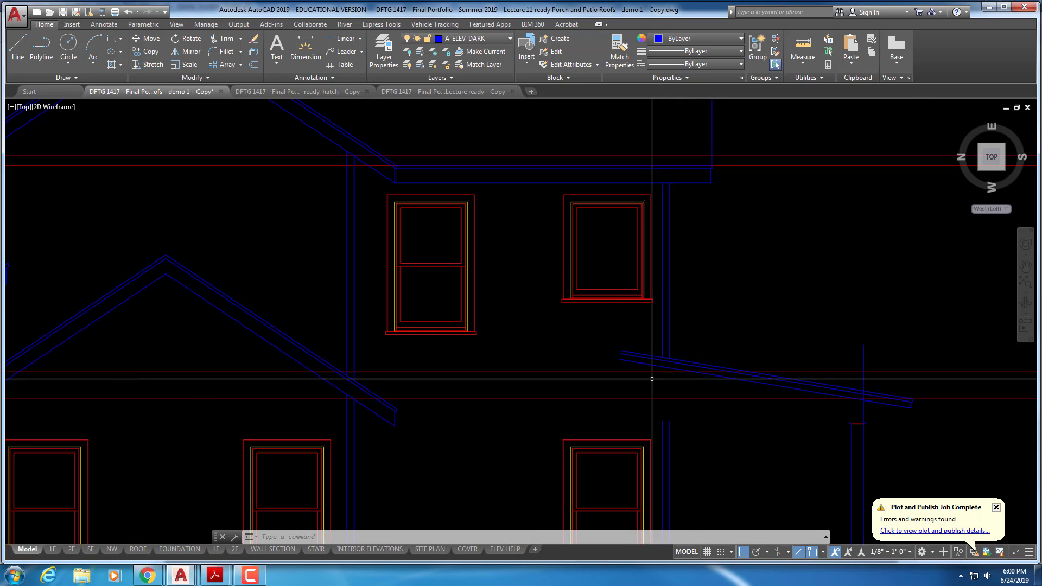
pyautogui.scroll(-3, 652, 379)
pyautogui.moveTo(628, 344); pyautogui.dragTo(546, 529, button='middle')
pyautogui.scroll(6, 554, 379)
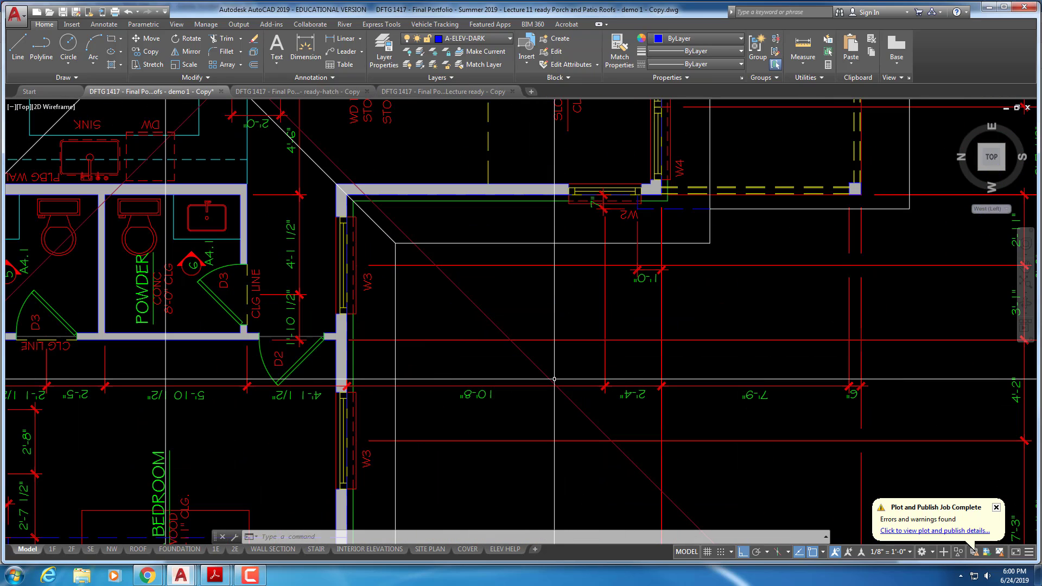
pyautogui.scroll(-5, 554, 379)
pyautogui.scroll(3, 573, 338)
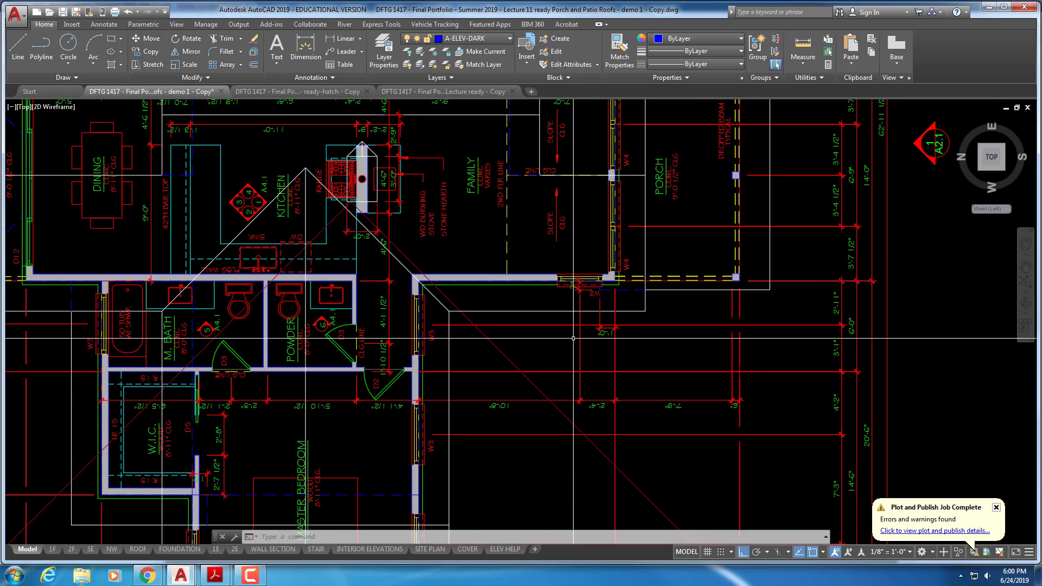
pyautogui.scroll(2, 573, 338)
pyautogui.scroll(2, 572, 338)
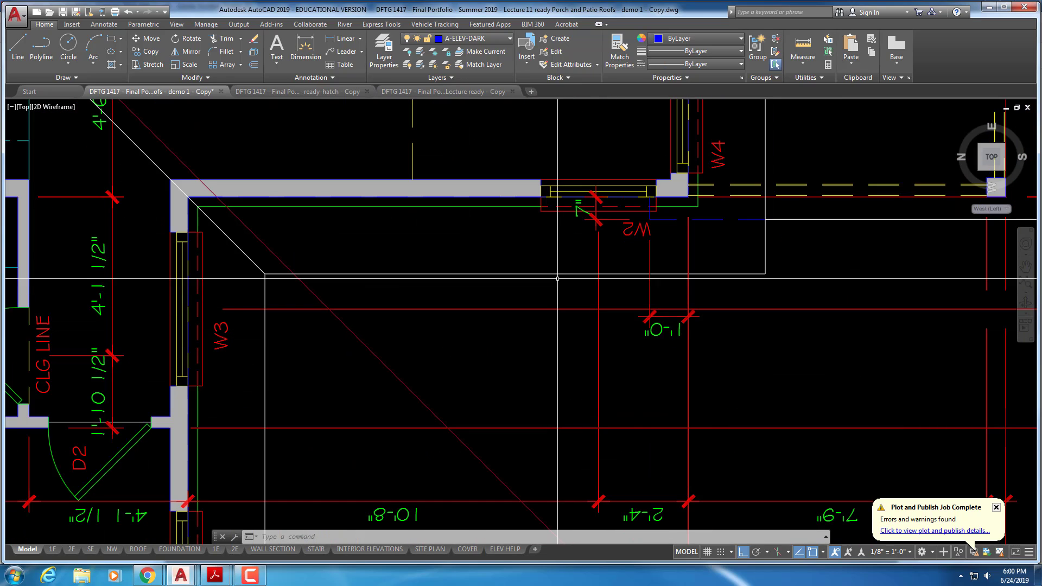
pyautogui.scroll(2, 564, 332)
# - With Ortho off, draw a line from the dashed roof edge's end near window W2 on the plan perpendicular to the elevation's lower guideline
pyautogui.press('Escape')
pyautogui.write('l')
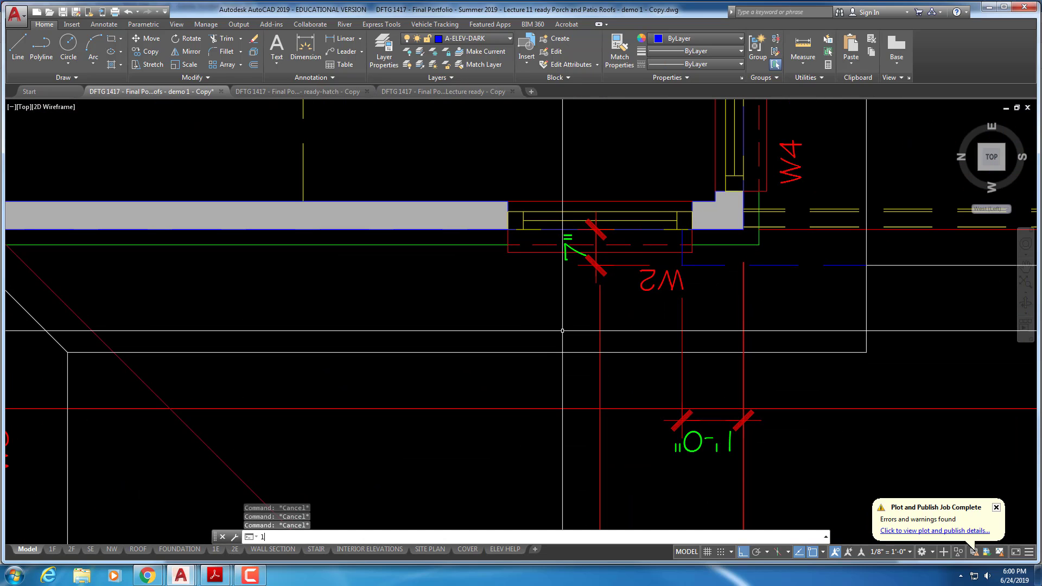
pyautogui.press('Return')
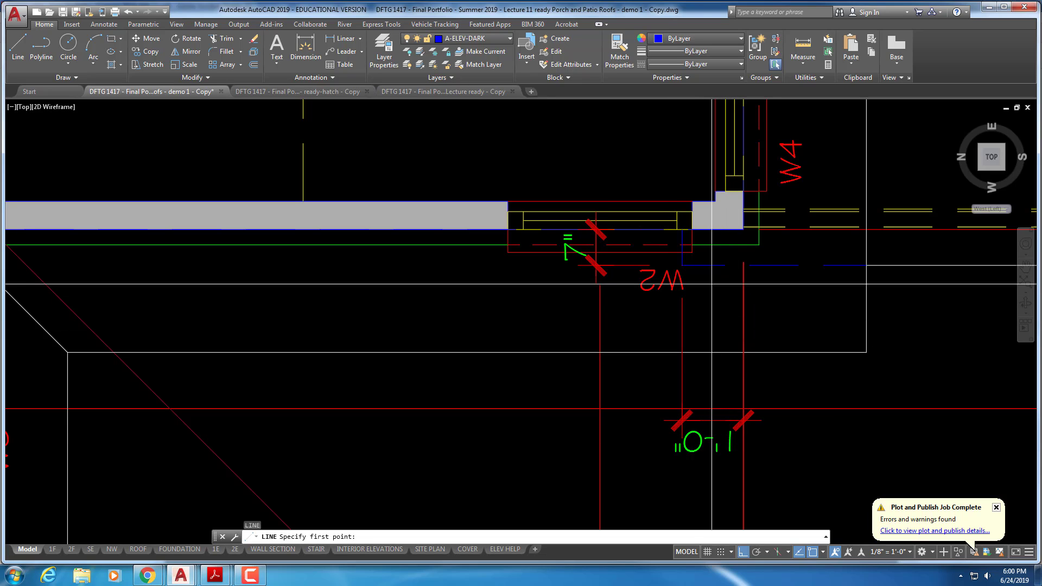
pyautogui.click(682, 265)
pyautogui.scroll(-5, 682, 265)
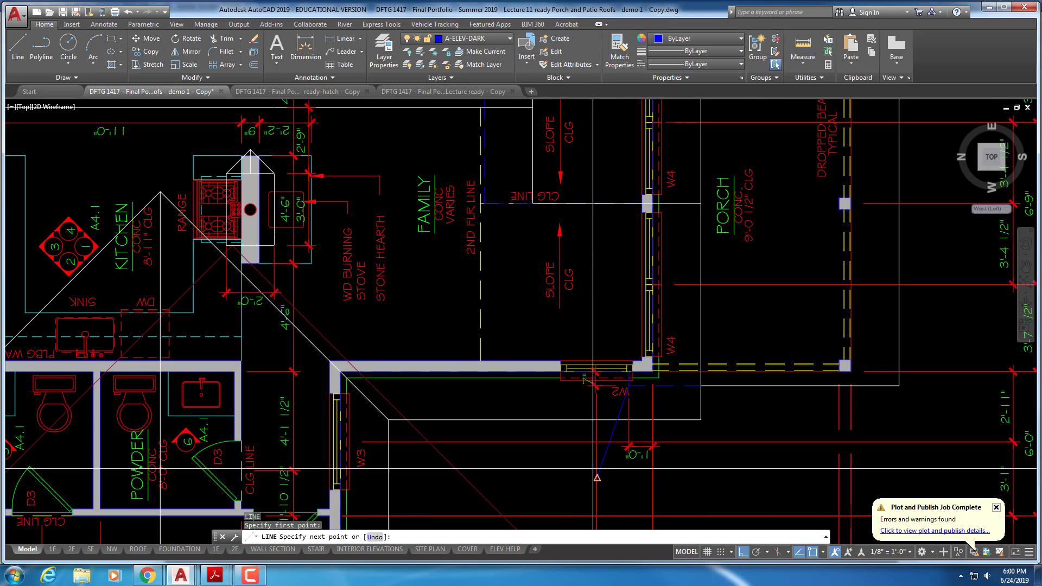
pyautogui.press('F8')
pyautogui.moveTo(645, 382); pyautogui.dragTo(616, 326, button='middle')
pyautogui.scroll(-1, 602, 229)
pyautogui.scroll(2, 618, 378)
pyautogui.scroll(5, 615, 380)
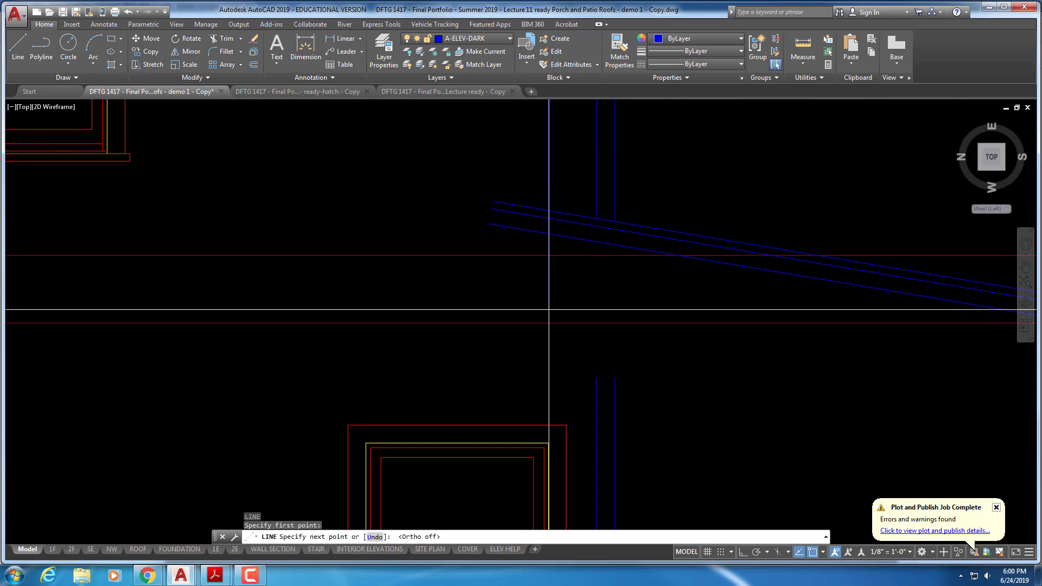
pyautogui.scroll(-5, 514, 302)
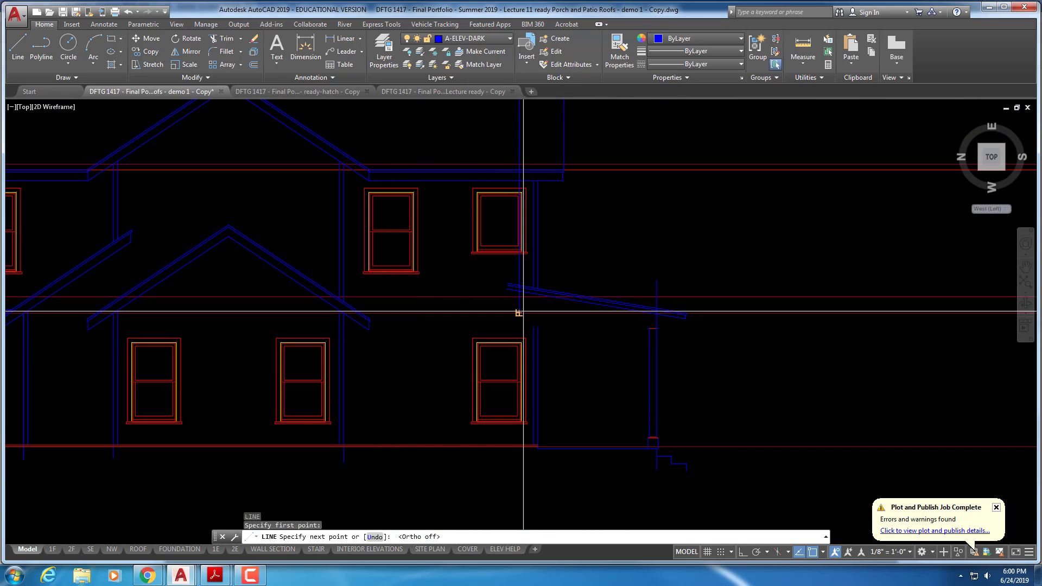
pyautogui.scroll(4, 532, 309)
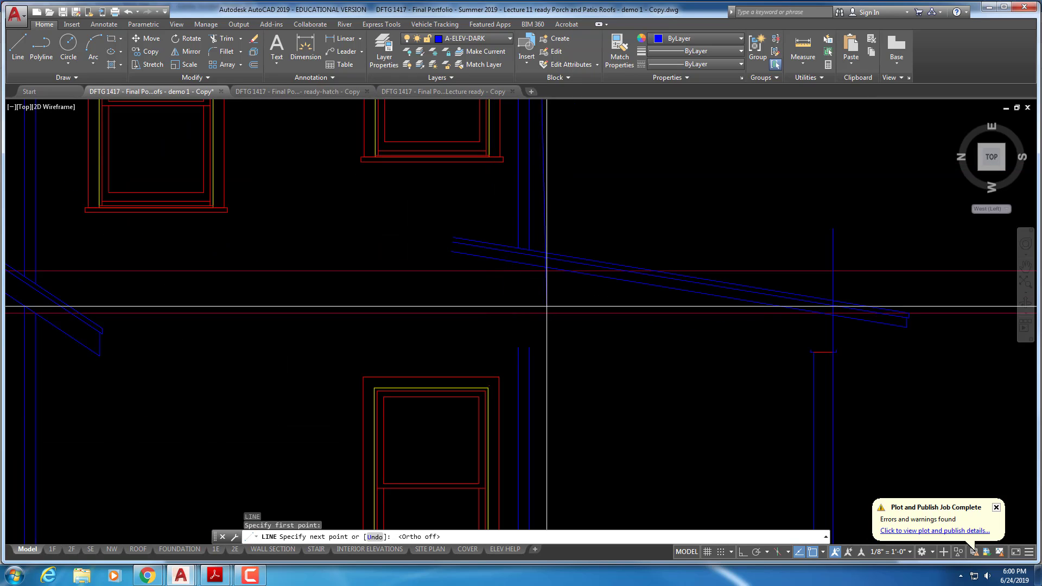
pyautogui.click(482, 313)
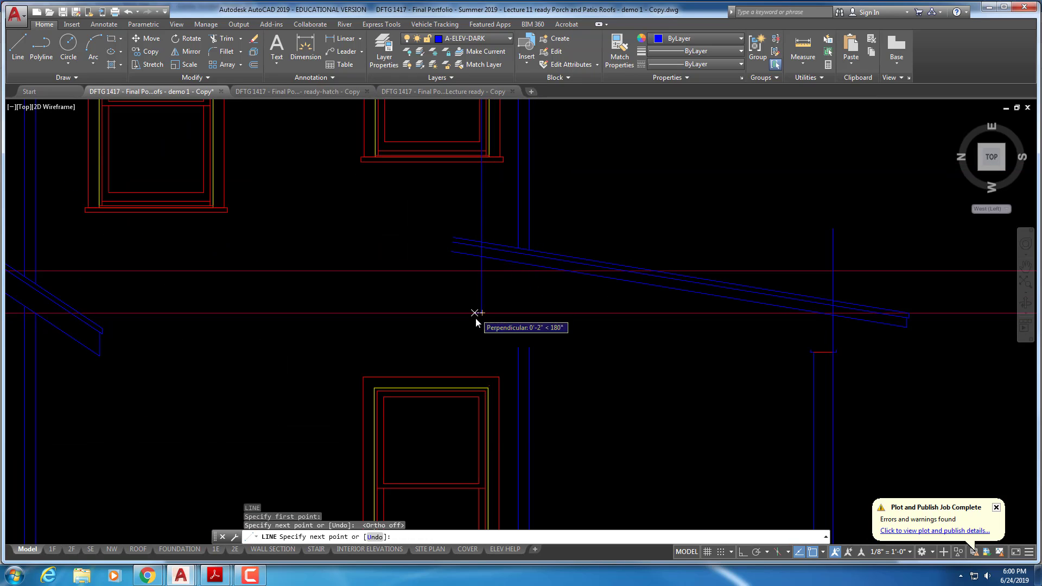
pyautogui.press('Escape')
# - Trim the upper two sloped porch roof lines back to the vertical line projected from the plan
pyautogui.scroll(5, 492, 294)
pyautogui.write('tr')
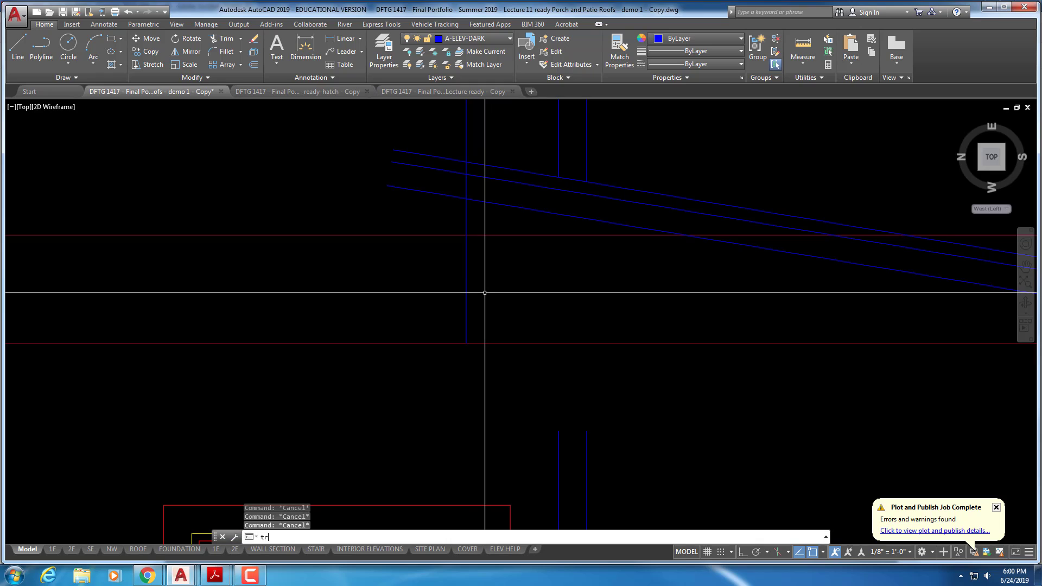
pyautogui.press('Return')
pyautogui.click(482, 220)
pyautogui.click(455, 209)
pyautogui.press('Return')
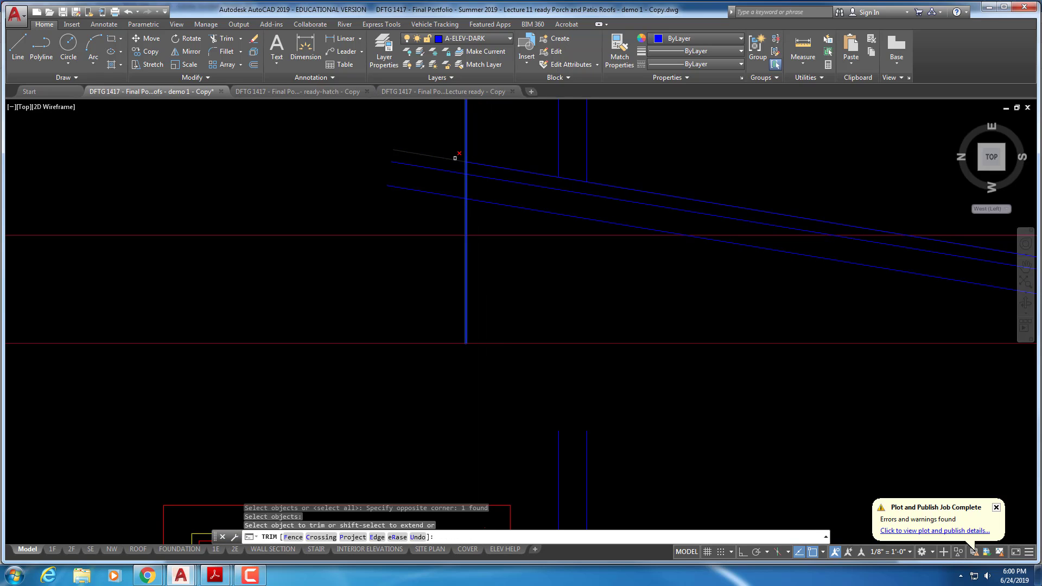
pyautogui.click(453, 173)
pyautogui.click(451, 168)
pyautogui.rightClick(448, 168)
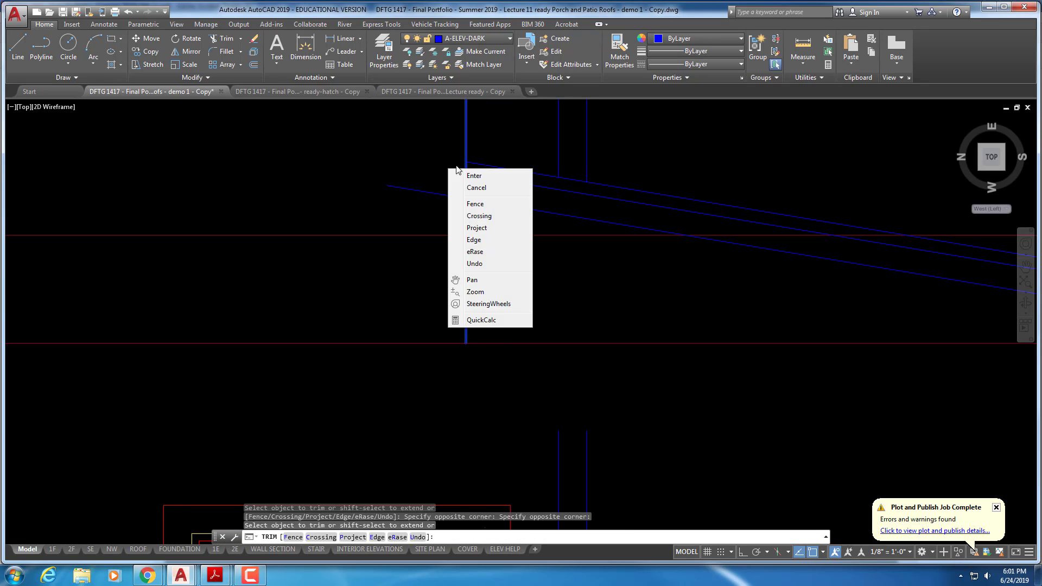
pyautogui.press('Escape')
pyautogui.click(466, 200)
pyautogui.press('Escape')
pyautogui.moveTo(433, 166); pyautogui.dragTo(433, 281, button='middle')
pyautogui.press('Escape')
pyautogui.press('Escape')
pyautogui.press('Escape')
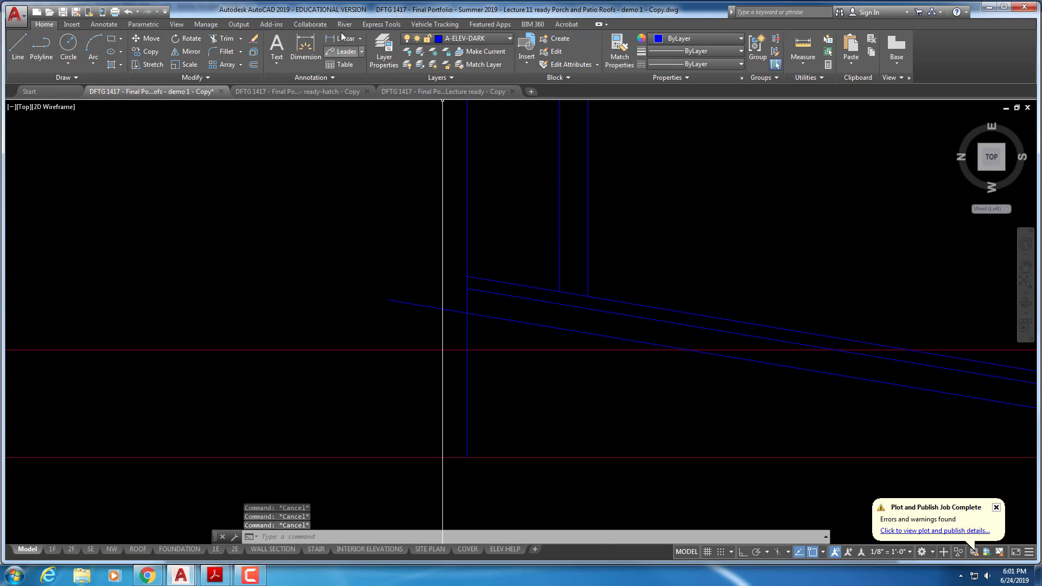
# - Measure the horizontal distance from the roof's projected house end to the outer wall line with a temporary linear dimension
pyautogui.click(343, 39)
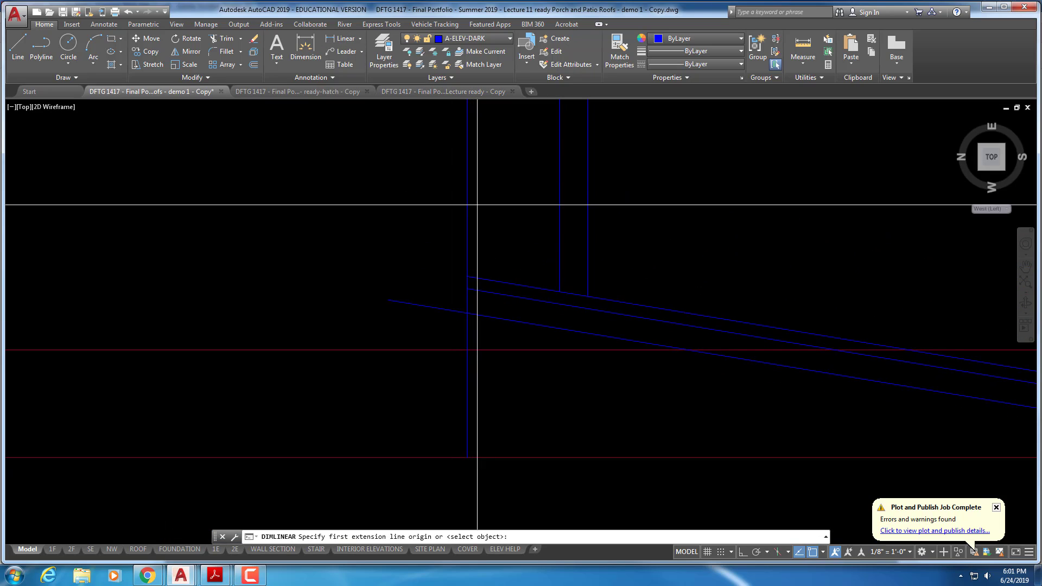
pyautogui.click(466, 276)
pyautogui.click(587, 295)
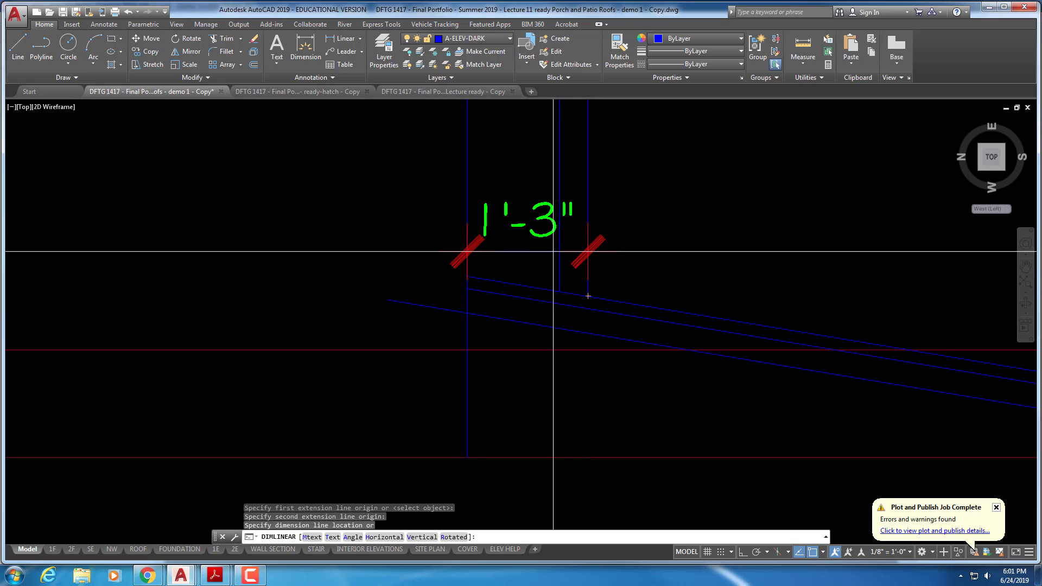
pyautogui.press('Escape')
pyautogui.press('Escape')
pyautogui.press('Escape')
pyautogui.press('Escape')
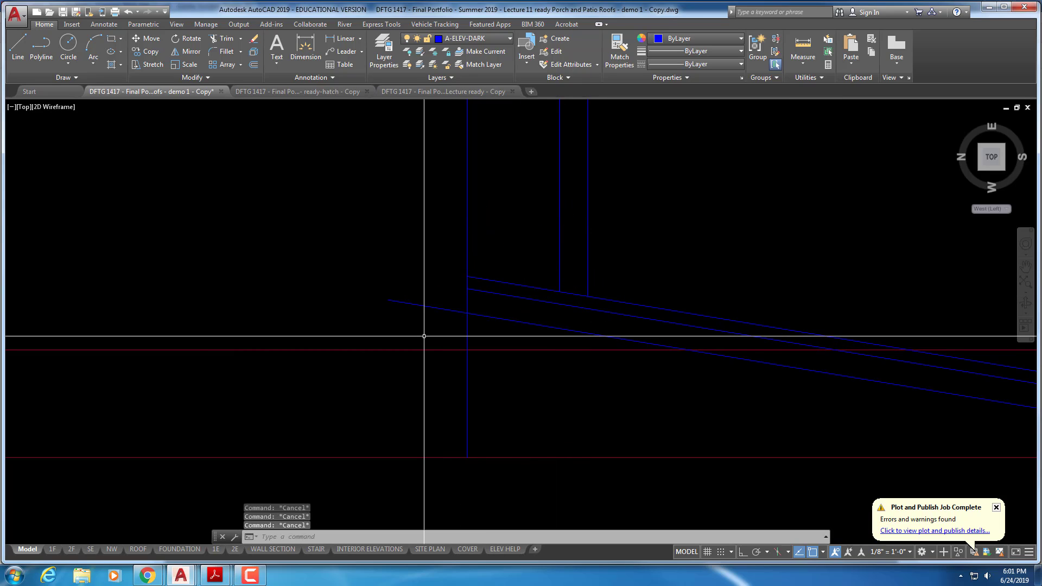
# - Offset the projected roof-end line 3/3" towards the porch post
pyautogui.write('o')
pyautogui.press('Return')
pyautogui.write('3')
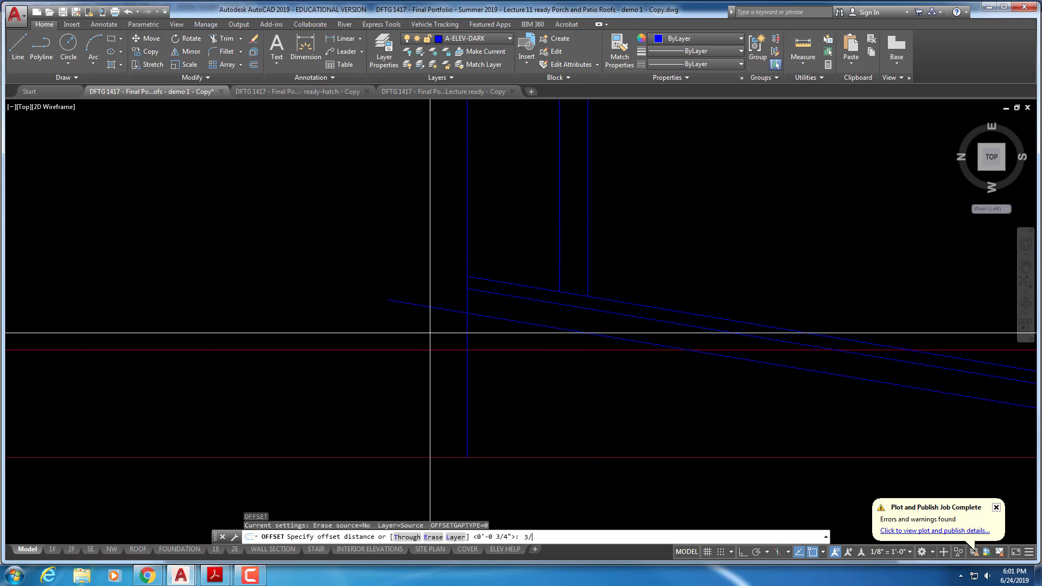
pyautogui.press('Return')
pyautogui.click(465, 305)
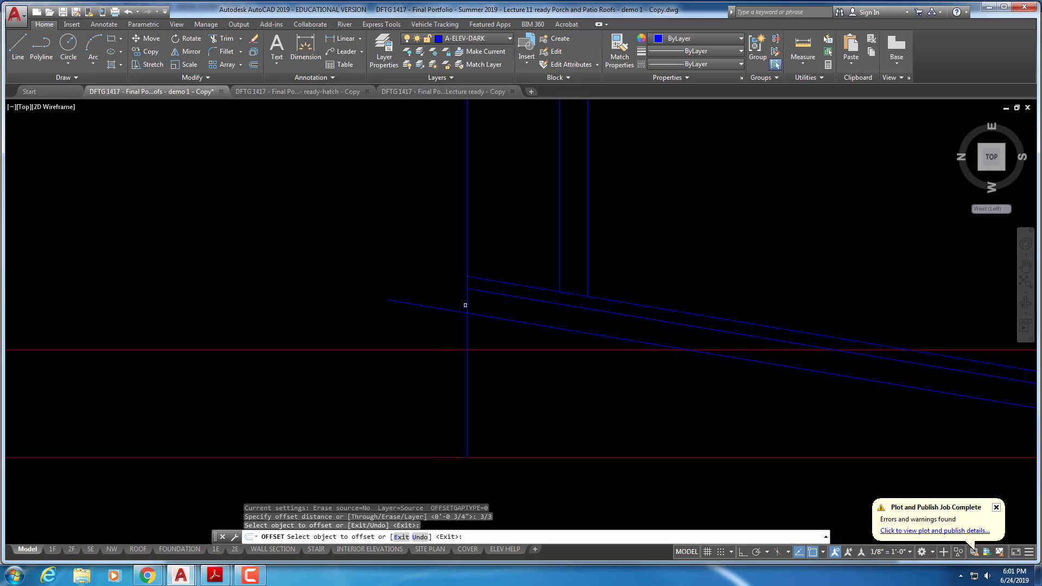
pyautogui.scroll(4, 467, 303)
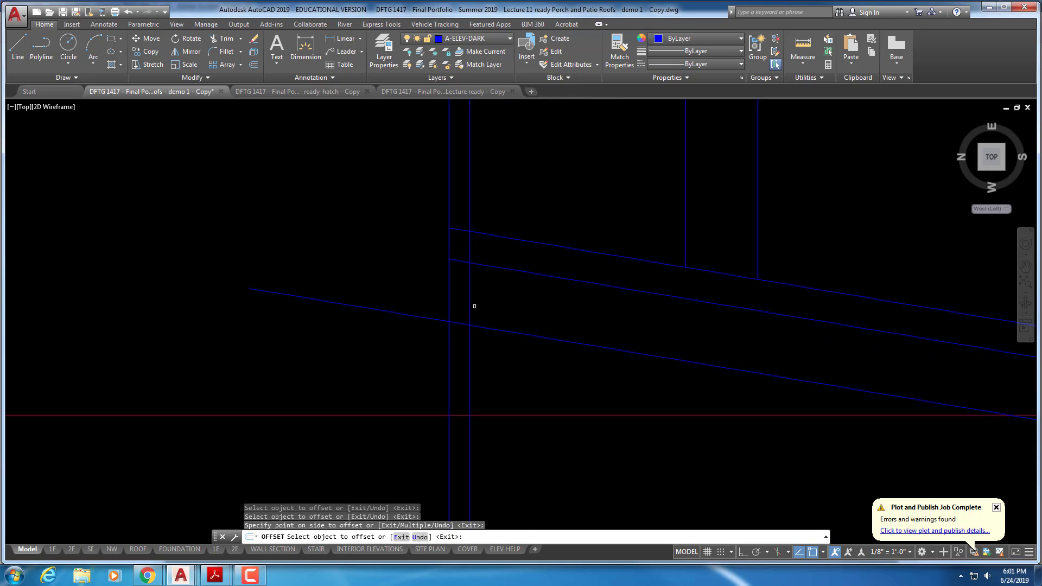
# - Fillet the offset vertical line with the lowest sloped roof line into a sharp corner at radius 0
pyautogui.press('Escape')
pyautogui.press('Escape')
pyautogui.press('Escape')
pyautogui.write('f')
pyautogui.press('Return')
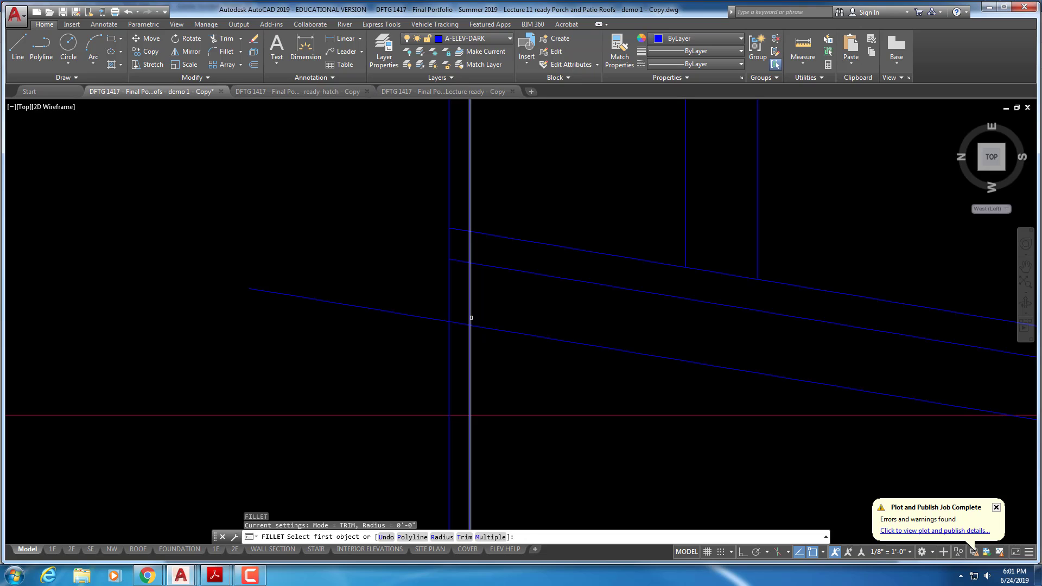
pyautogui.click(471, 317)
pyautogui.click(489, 329)
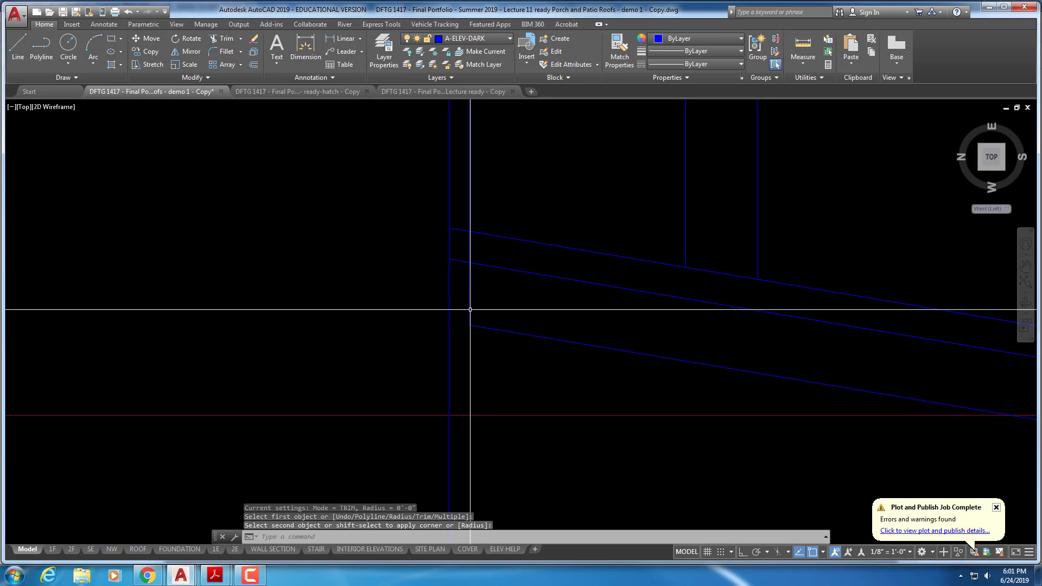
# - Fillet the projected roof-end line with the middle and top sloped lines to close the roof's house end
pyautogui.click(460, 260)
pyautogui.click(450, 251)
pyautogui.press('Return')
pyautogui.click(463, 228)
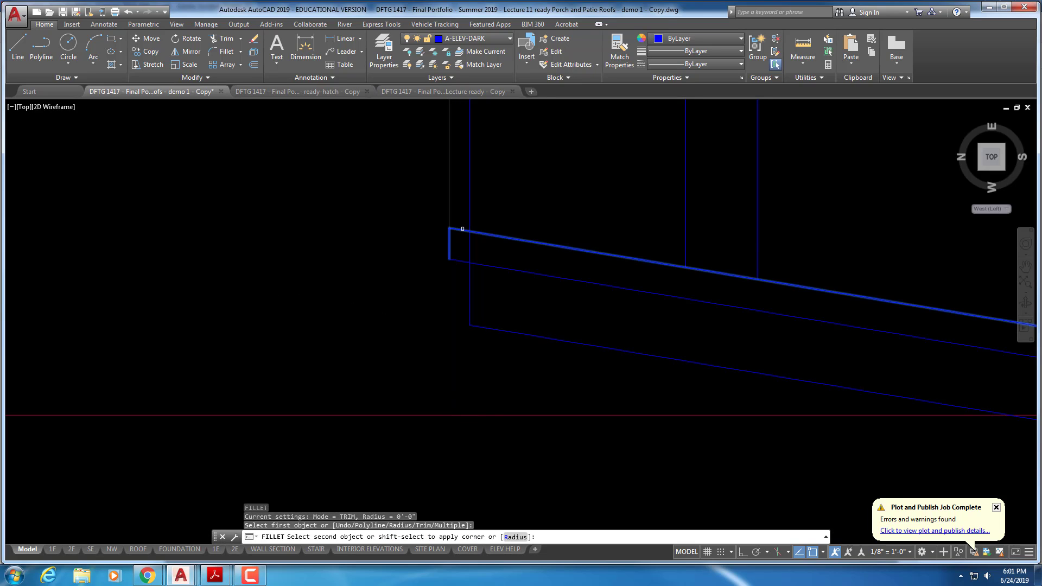
pyautogui.press('Escape')
# - Trim the offset vertical line above the middle sloped roof line
pyautogui.write('tr')
pyautogui.press('Return')
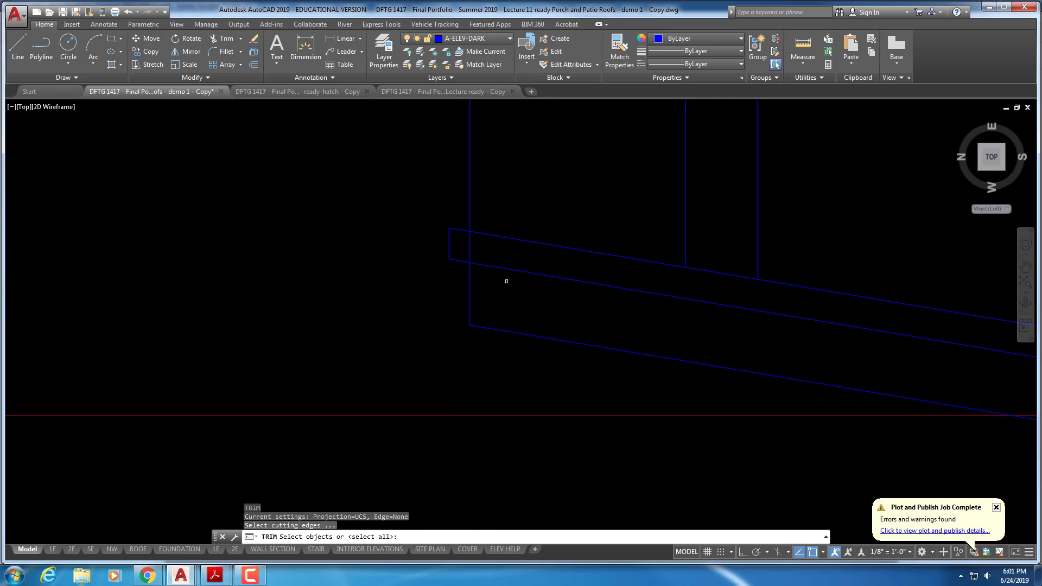
pyautogui.press('Return')
pyautogui.click(470, 257)
pyautogui.click(471, 256)
pyautogui.rightClick(478, 264)
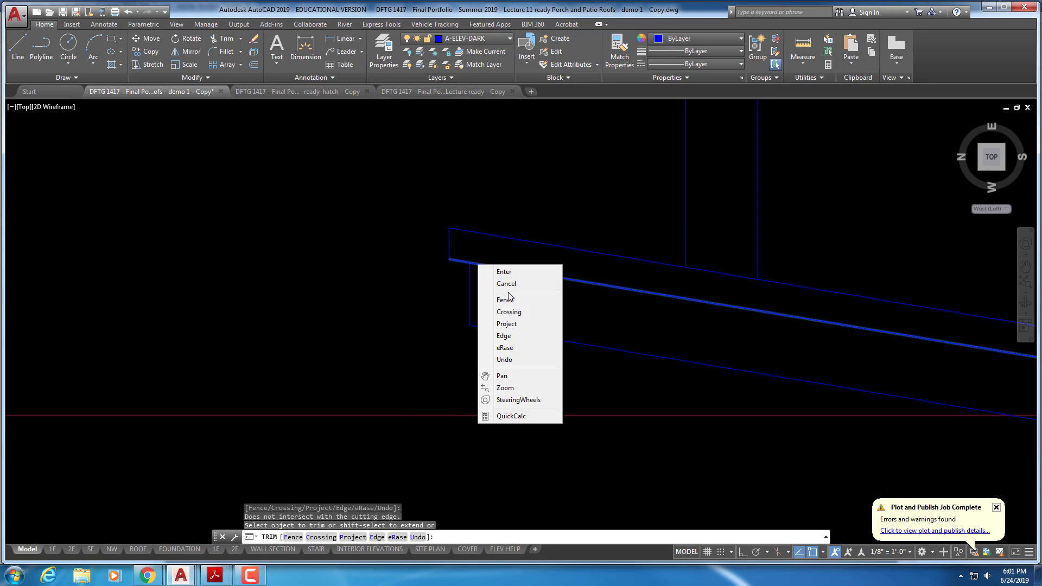
pyautogui.click(503, 271)
# - Trim the porch post's outer vertical line above the lowest sloped roof line
pyautogui.scroll(-5, 535, 356)
pyautogui.moveTo(535, 355)
pyautogui.mouseDown(button='middle')
pyautogui.moveTo(575, 409)
pyautogui.moveTo(484, 293)
pyautogui.mouseUp(button='middle')
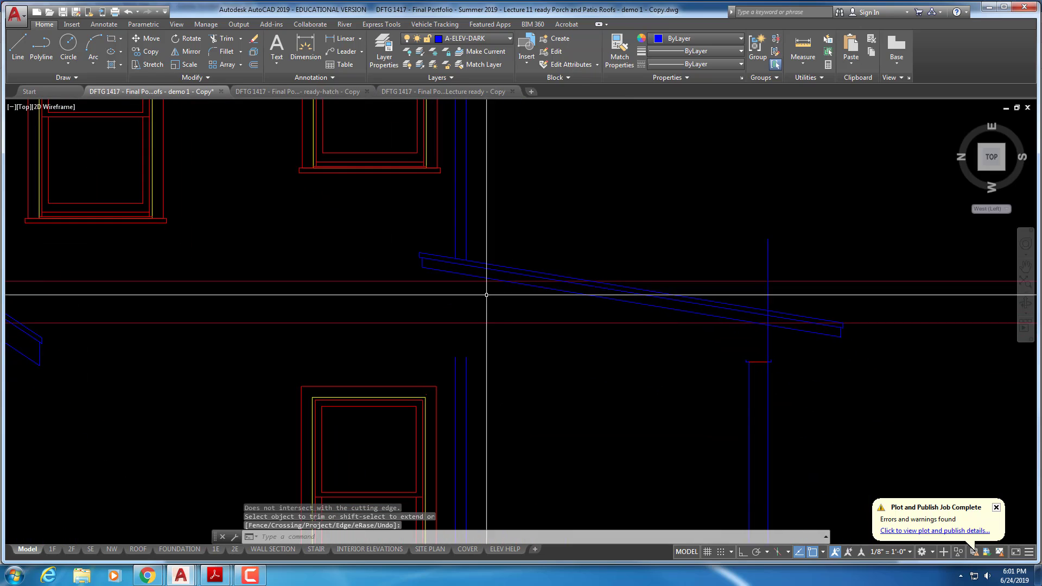
pyautogui.moveTo(540, 386); pyautogui.dragTo(510, 352, button='middle')
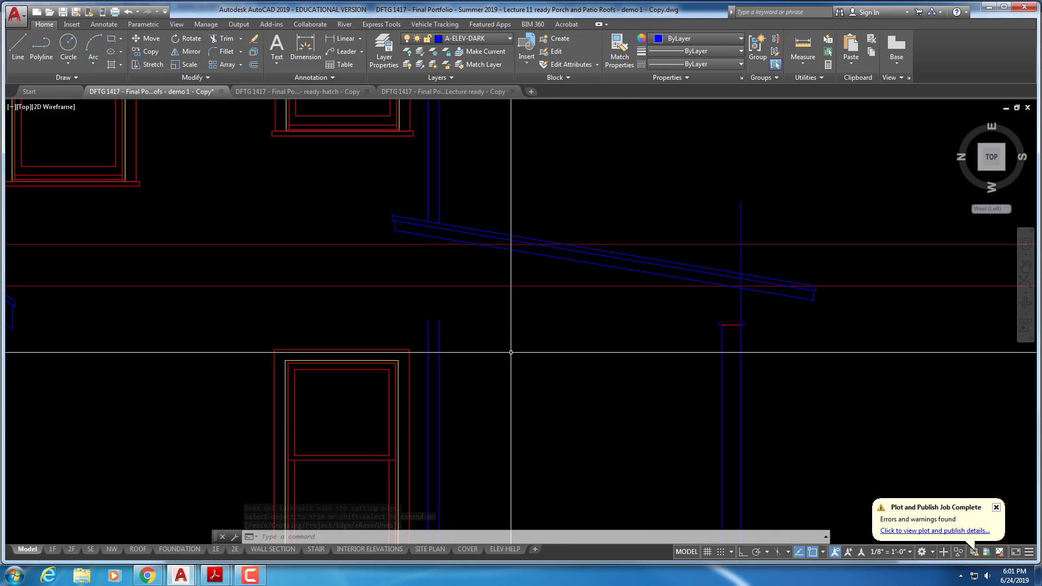
pyautogui.scroll(2, 511, 352)
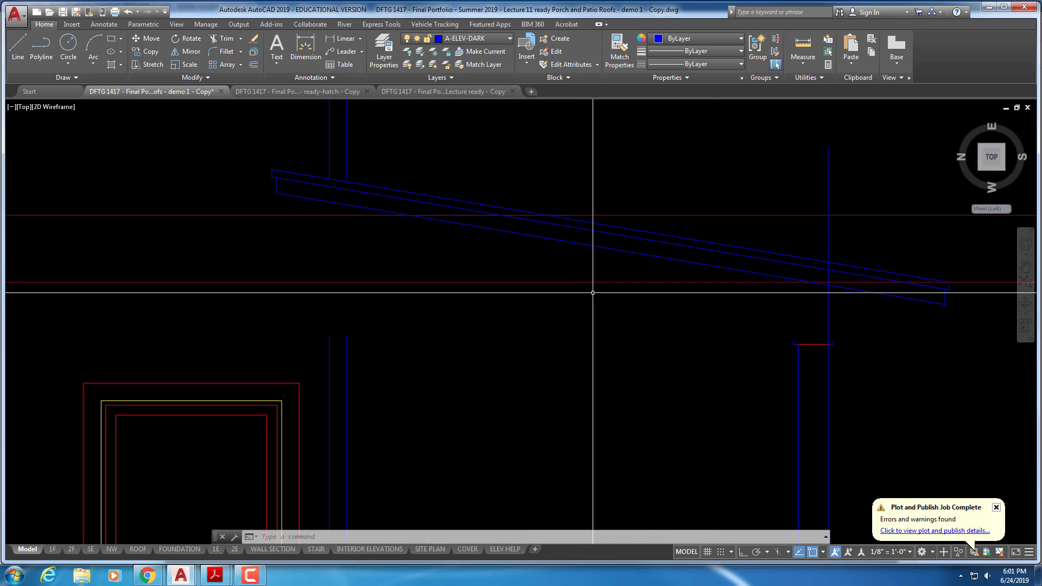
pyautogui.moveTo(593, 291); pyautogui.dragTo(507, 283, button='middle')
pyautogui.press('Escape')
pyautogui.press('Escape')
pyautogui.write('tr')
pyautogui.press('Return')
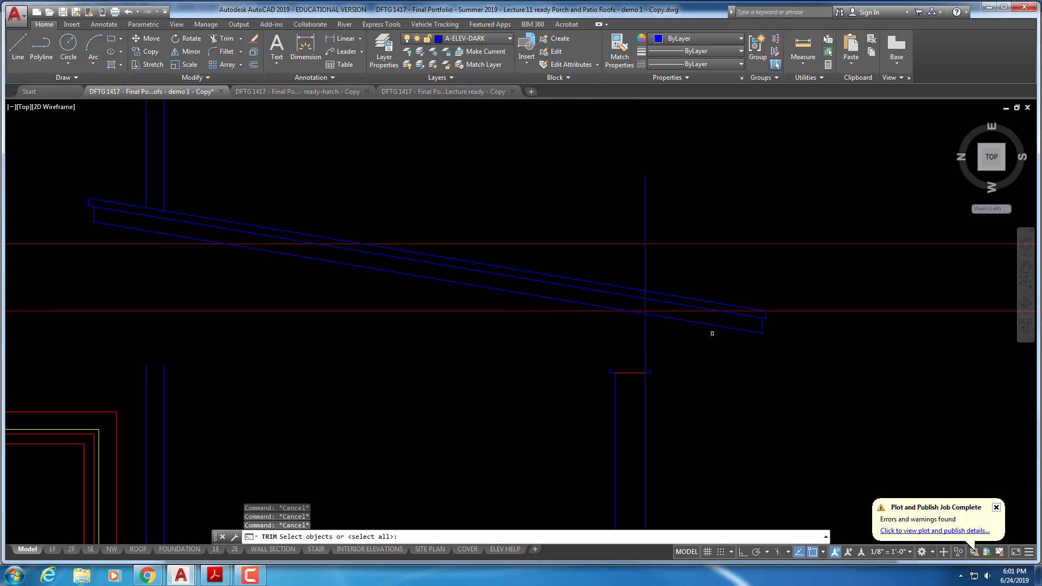
pyautogui.click(719, 325)
pyautogui.press('Return')
pyautogui.rightClick(629, 274)
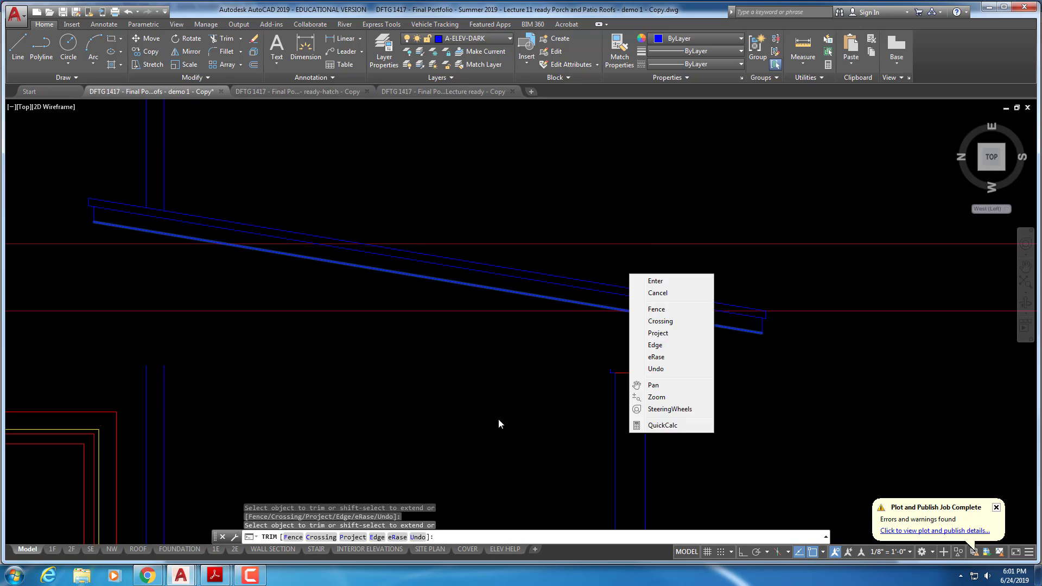
pyautogui.press('Escape')
# - Examine the porch post from the sloped roof down to its base and the steps
pyautogui.moveTo(533, 409); pyautogui.dragTo(591, 374, button='middle')
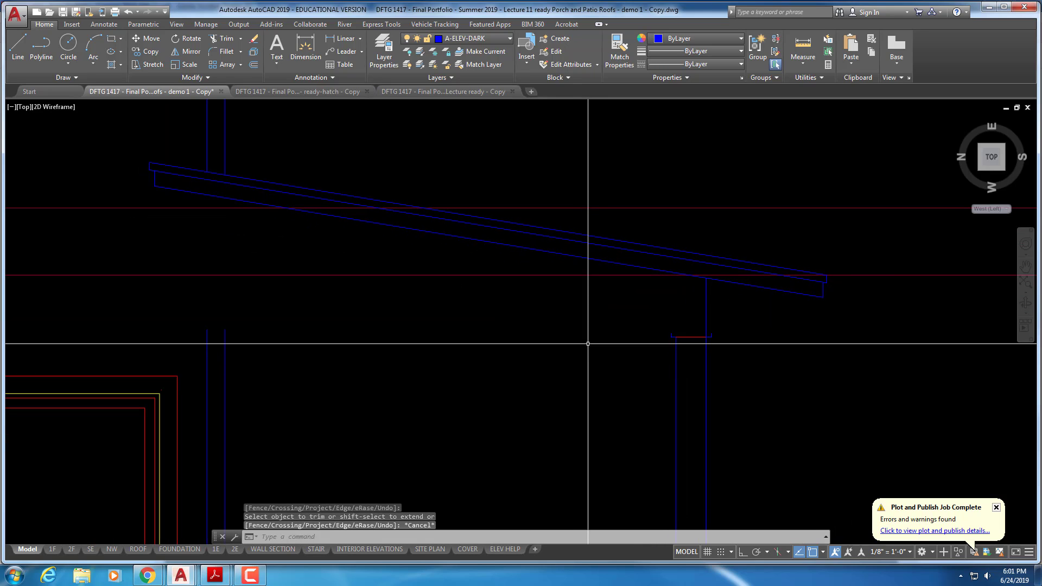
pyautogui.moveTo(674, 447); pyautogui.dragTo(662, 182, button='middle')
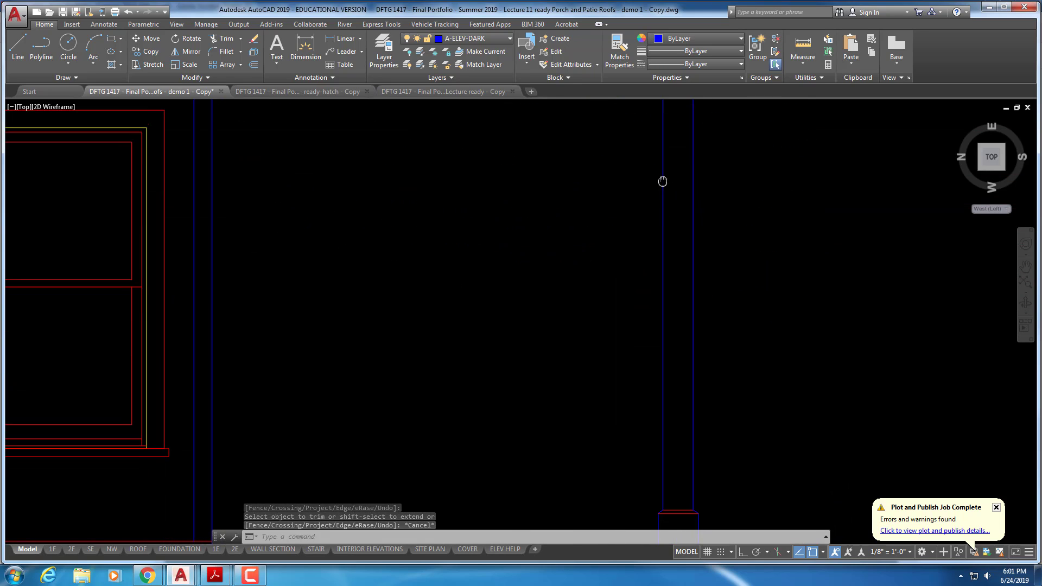
pyautogui.moveTo(629, 470); pyautogui.dragTo(621, 335, button='middle')
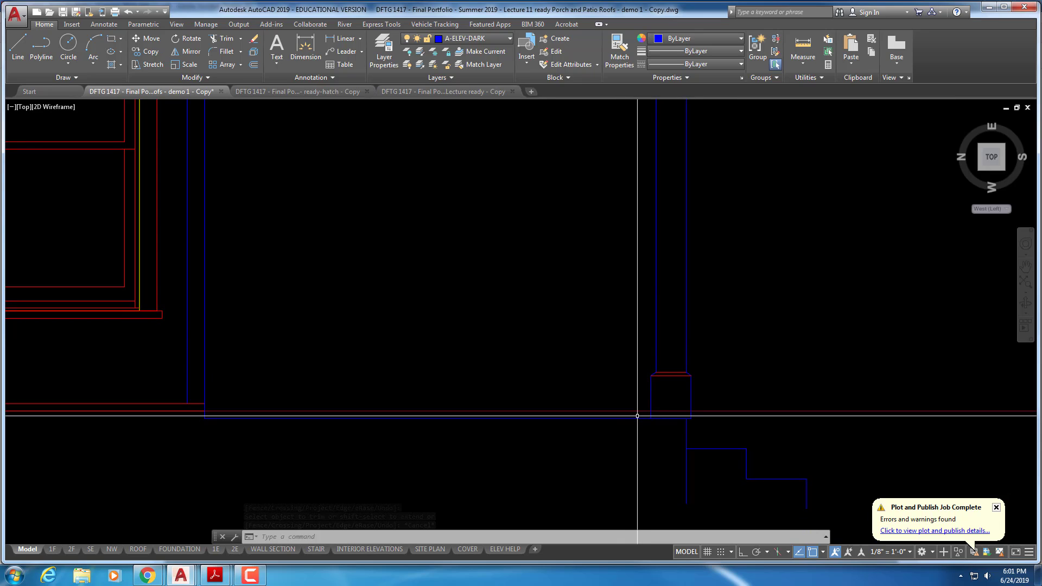
pyautogui.scroll(-2, 638, 415)
pyautogui.moveTo(625, 198); pyautogui.dragTo(581, 367, button='middle')
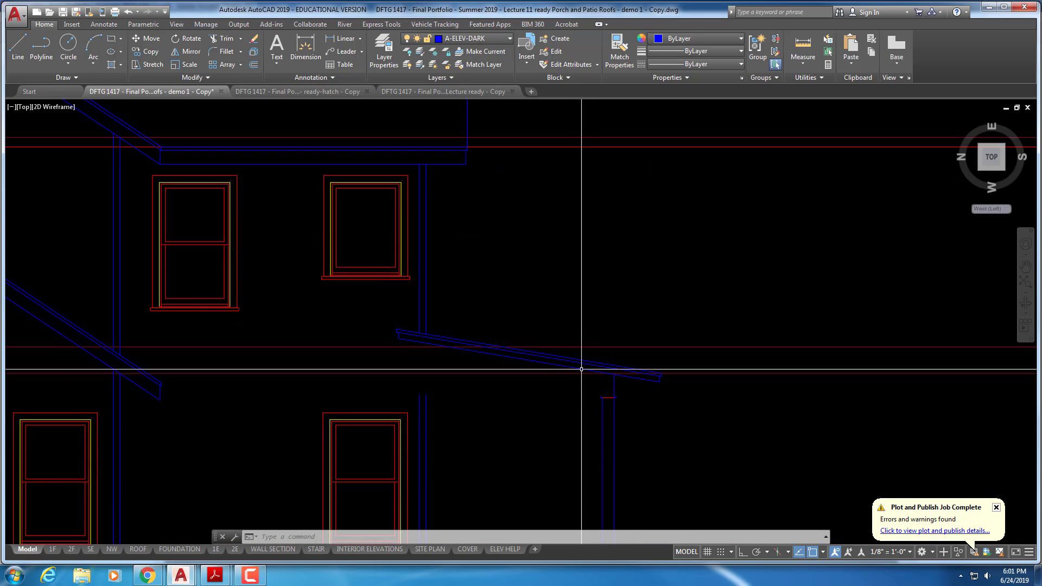
# - Draw a horizontal line from the upper outer end of the post's cap perpendicular to the house's outer wall line
pyautogui.scroll(2, 581, 366)
pyautogui.moveTo(619, 442); pyautogui.dragTo(646, 347, button='middle')
pyautogui.scroll(2, 646, 347)
pyautogui.write('line')
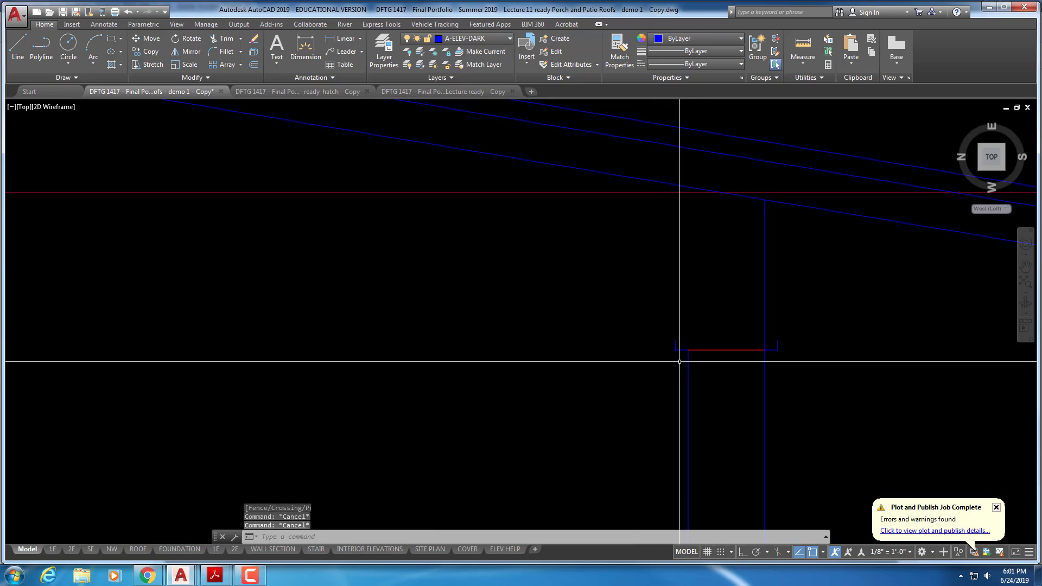
pyautogui.press('Return')
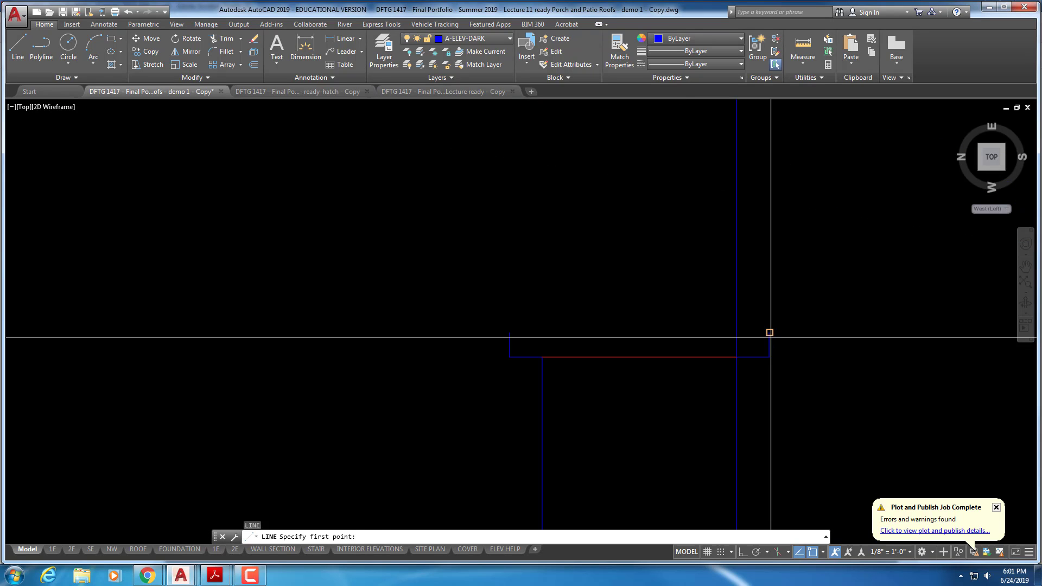
pyautogui.click(776, 339)
pyautogui.moveTo(735, 354); pyautogui.dragTo(609, 387, button='middle')
pyautogui.moveTo(424, 412); pyautogui.dragTo(744, 340, button='middle')
pyautogui.scroll(-2, 393, 355)
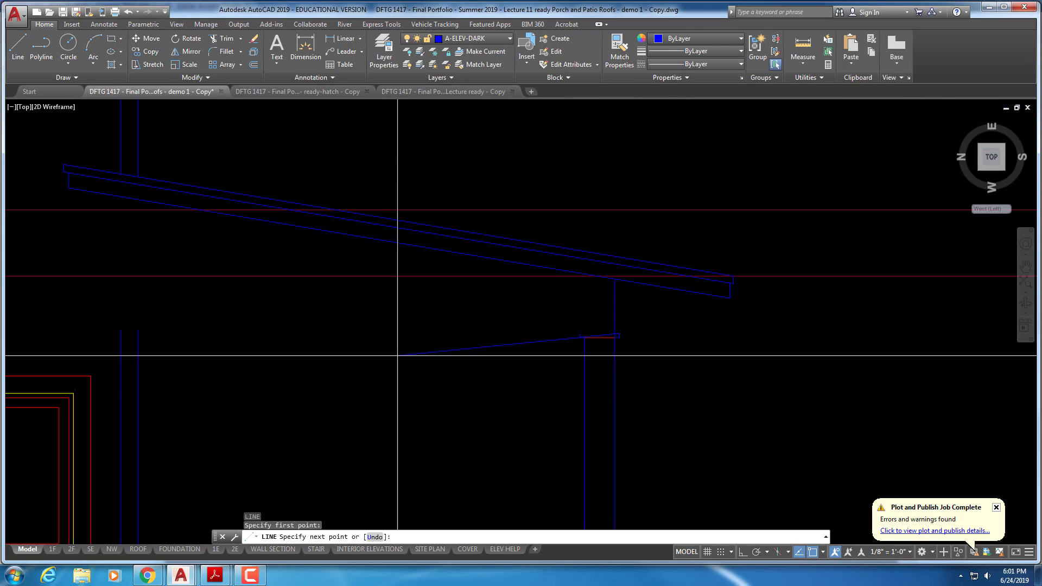
pyautogui.moveTo(415, 344); pyautogui.dragTo(728, 263, button='middle')
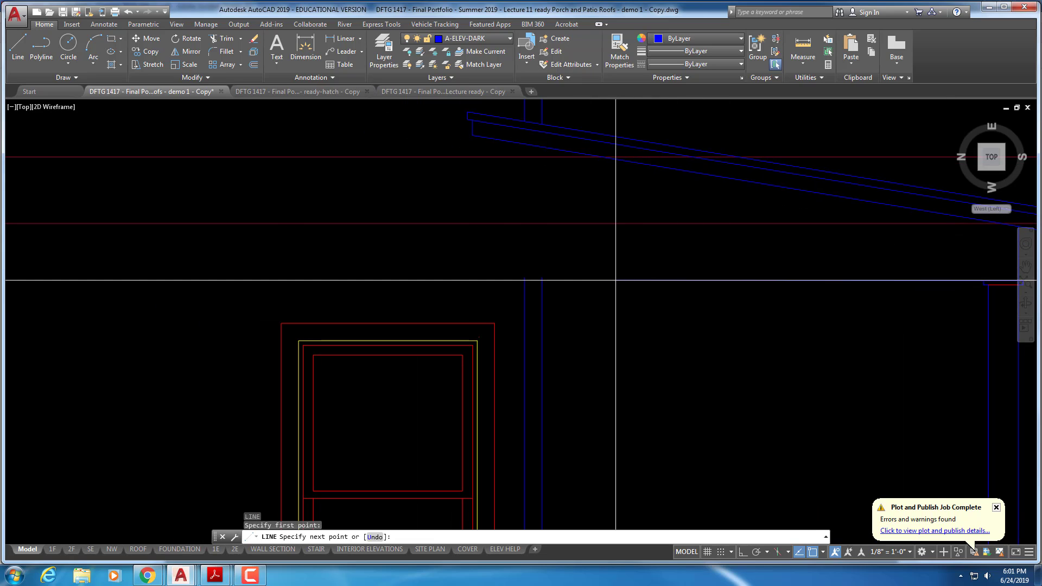
pyautogui.scroll(2, 554, 283)
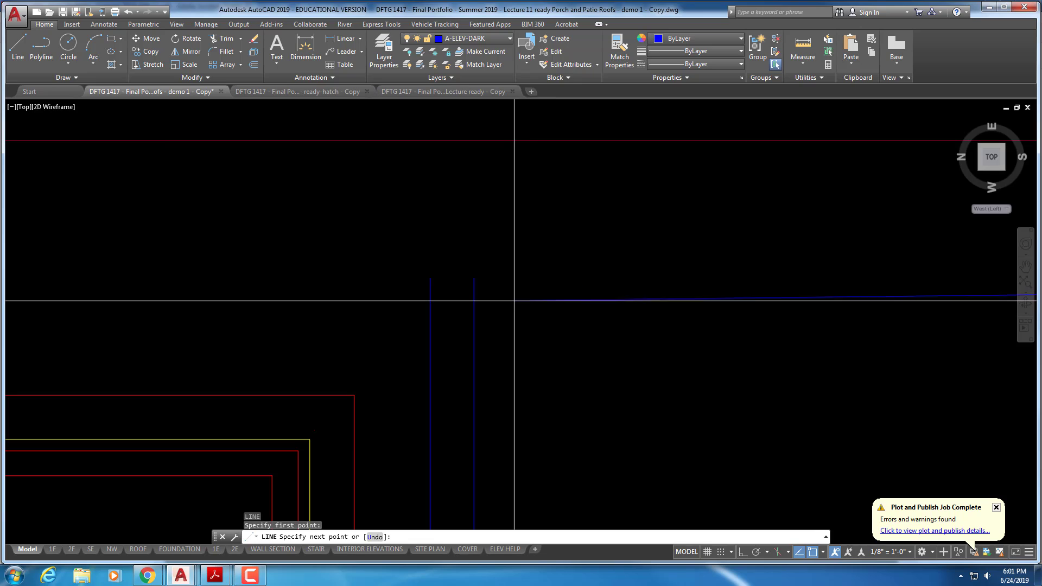
pyautogui.click(473, 288)
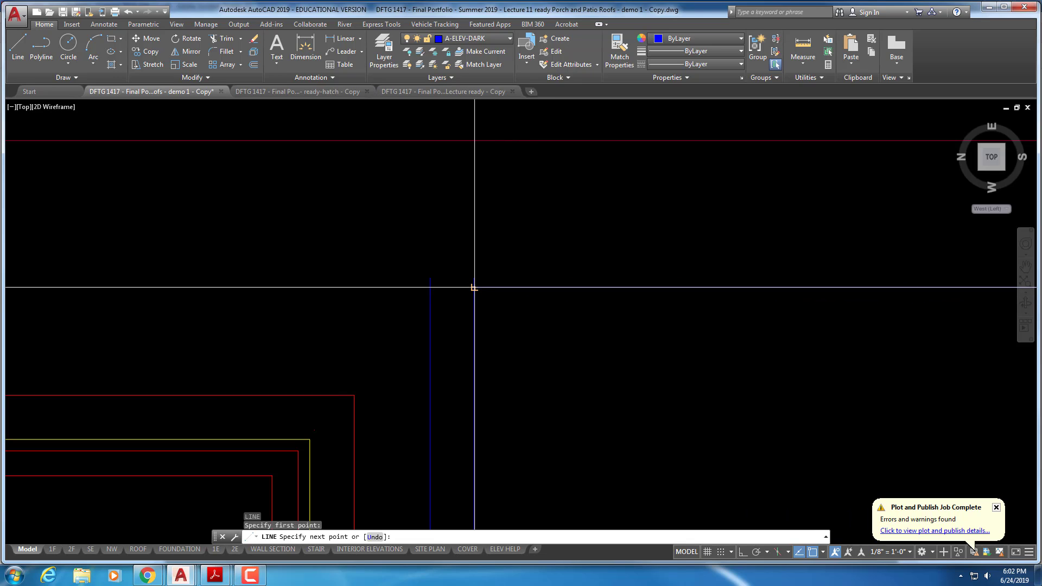
pyautogui.rightClick(474, 286)
pyautogui.click(534, 293)
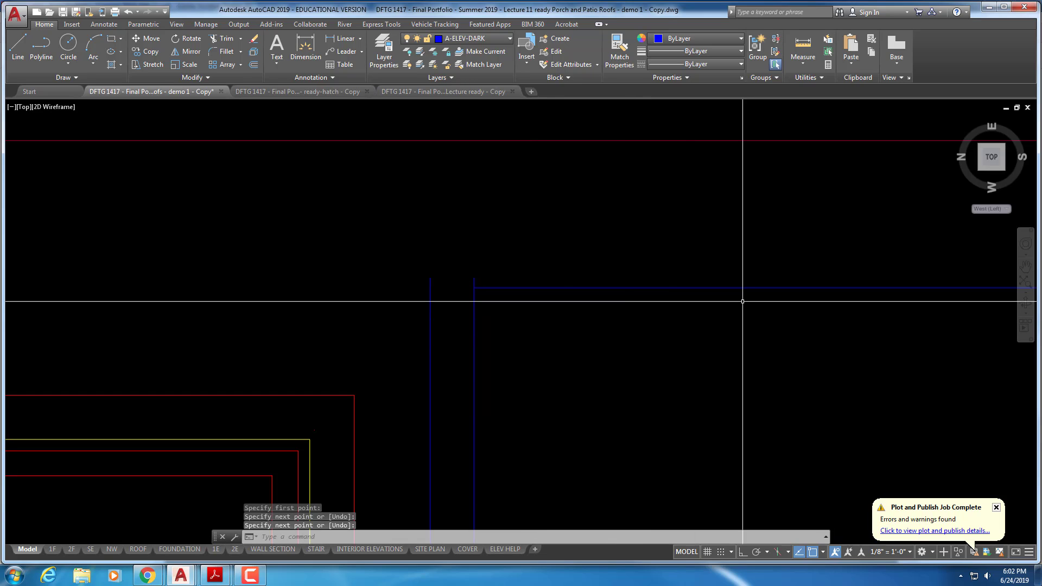
# - Restore the classic colors for the 2D model space drawing window in the Options and apply the change
pyautogui.press('Escape')
pyautogui.write('op')
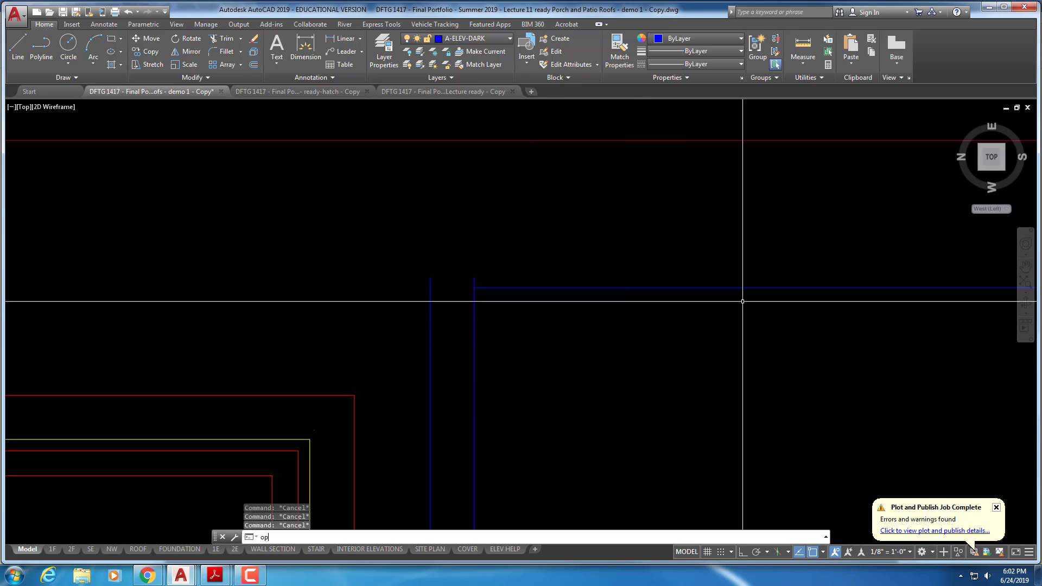
pyautogui.press('Return')
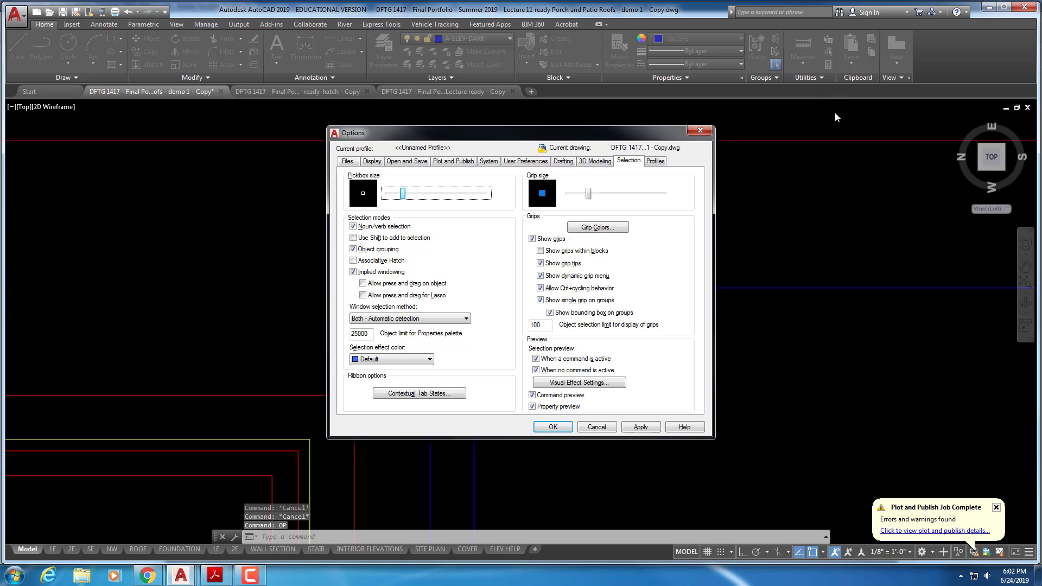
pyautogui.click(372, 162)
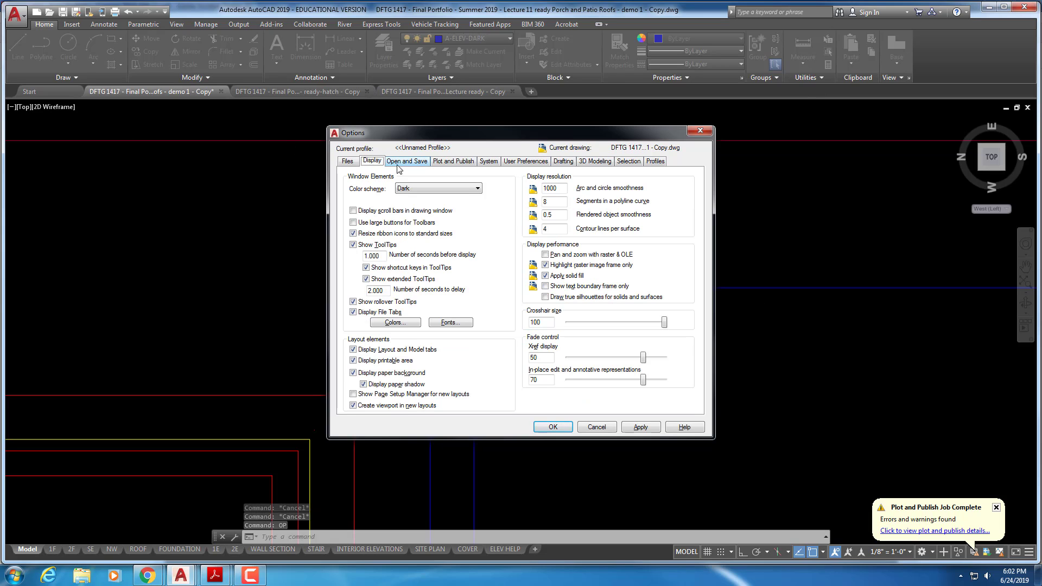
pyautogui.click(396, 324)
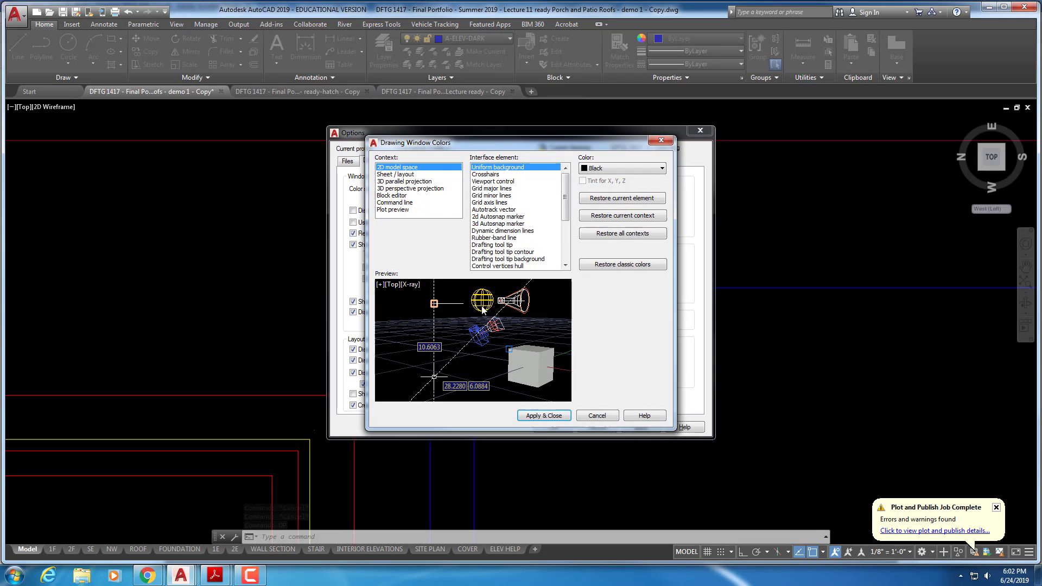
pyautogui.click(616, 265)
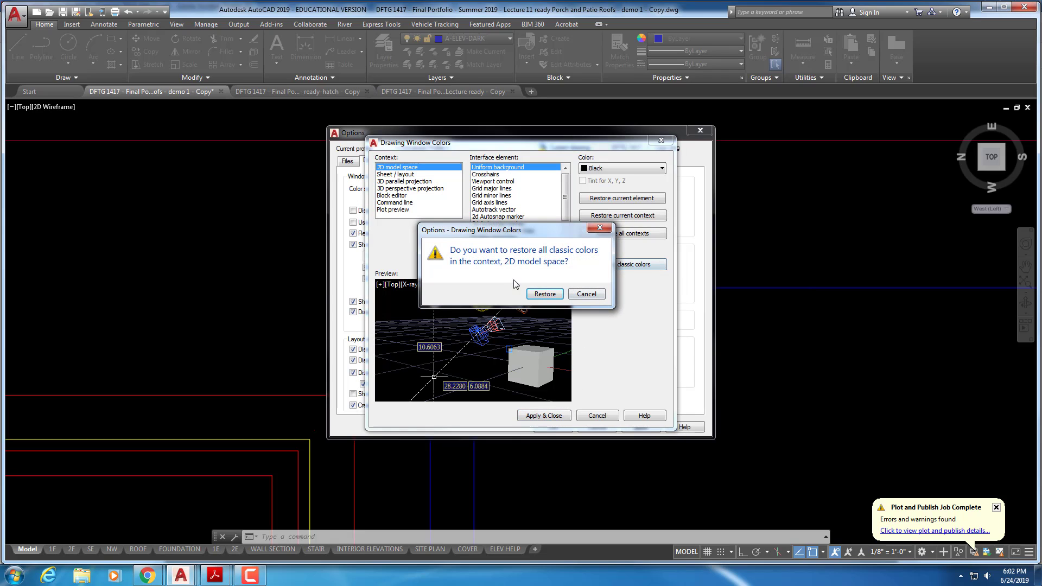
pyautogui.click(540, 293)
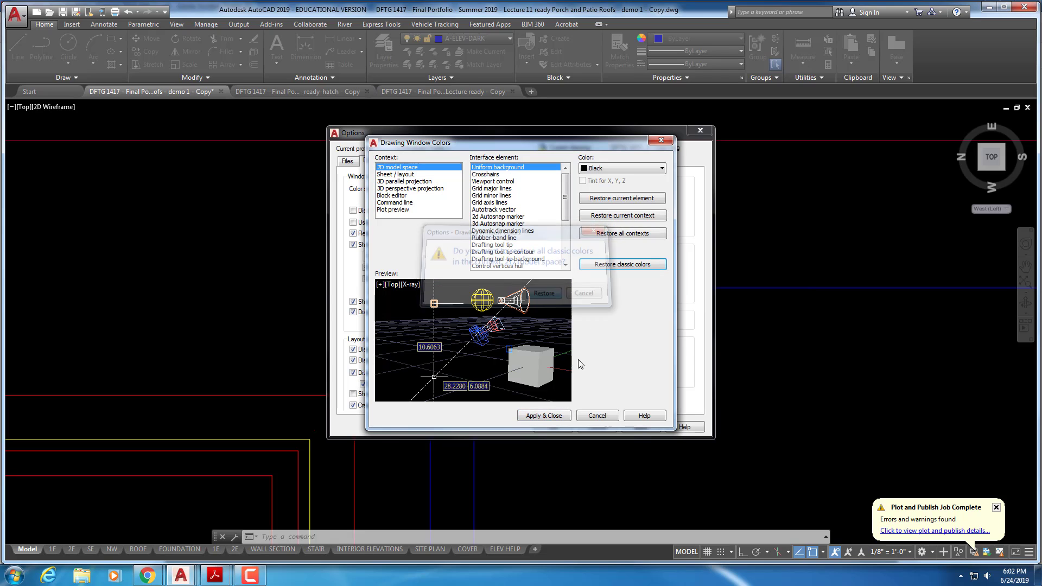
pyautogui.click(549, 416)
pyautogui.click(551, 423)
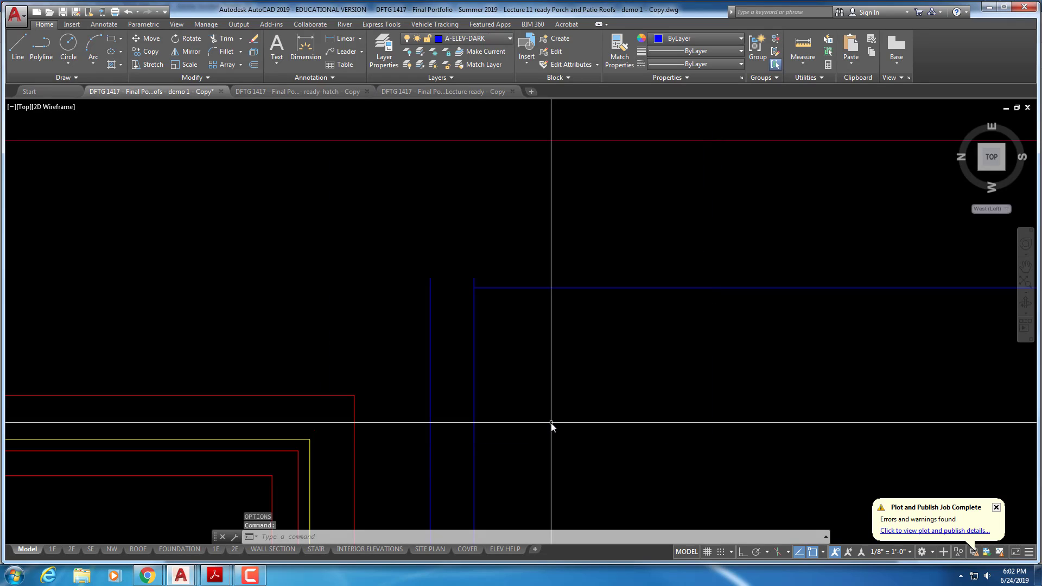
# - Examine the horizontal beam line from the house wall across to the porch post's cap
pyautogui.scroll(-1, 555, 388)
pyautogui.scroll(2, 548, 322)
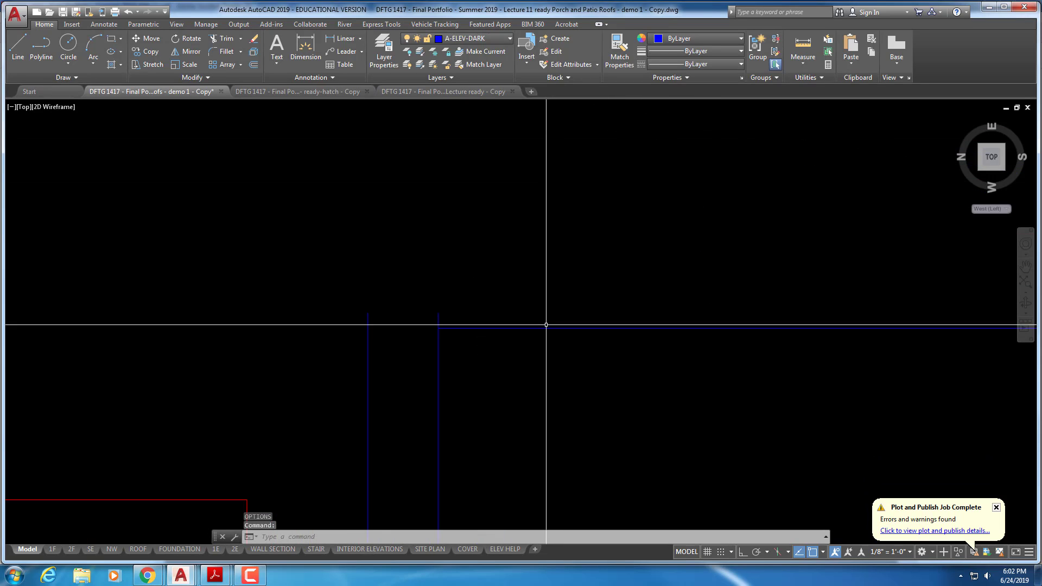
pyautogui.press('Escape')
pyautogui.scroll(-2, 517, 359)
pyautogui.press('Escape')
pyautogui.moveTo(546, 342); pyautogui.dragTo(350, 259, button='middle')
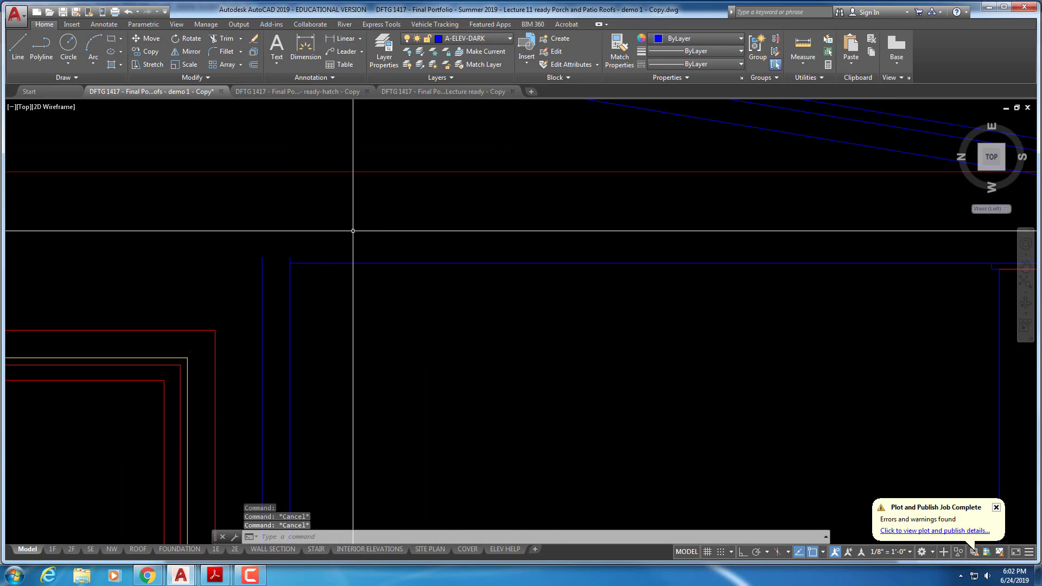
pyautogui.scroll(-2, 609, 305)
pyautogui.scroll(2, 972, 288)
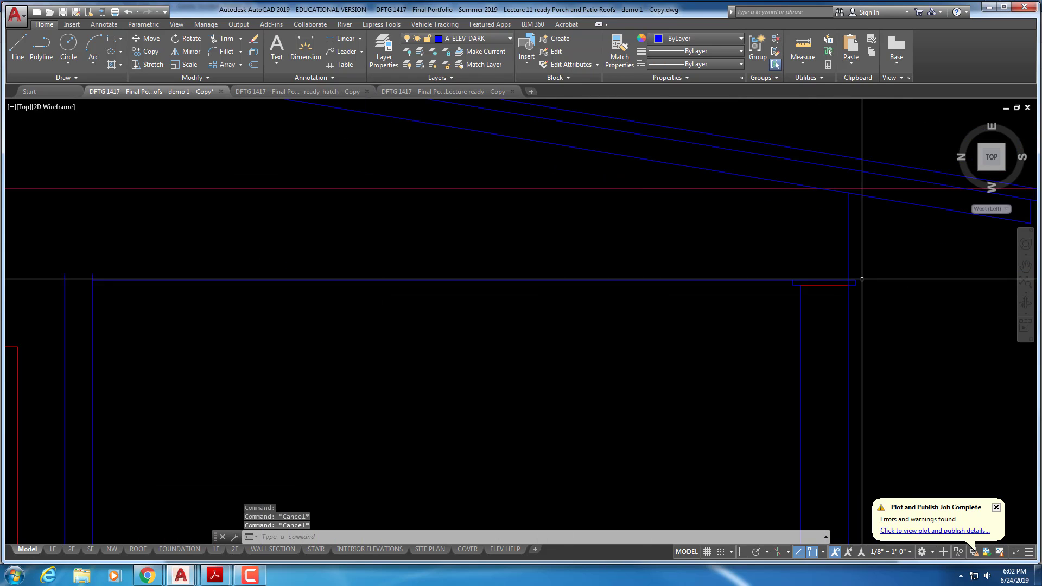
pyautogui.scroll(-2, 302, 286)
pyautogui.scroll(3, 344, 298)
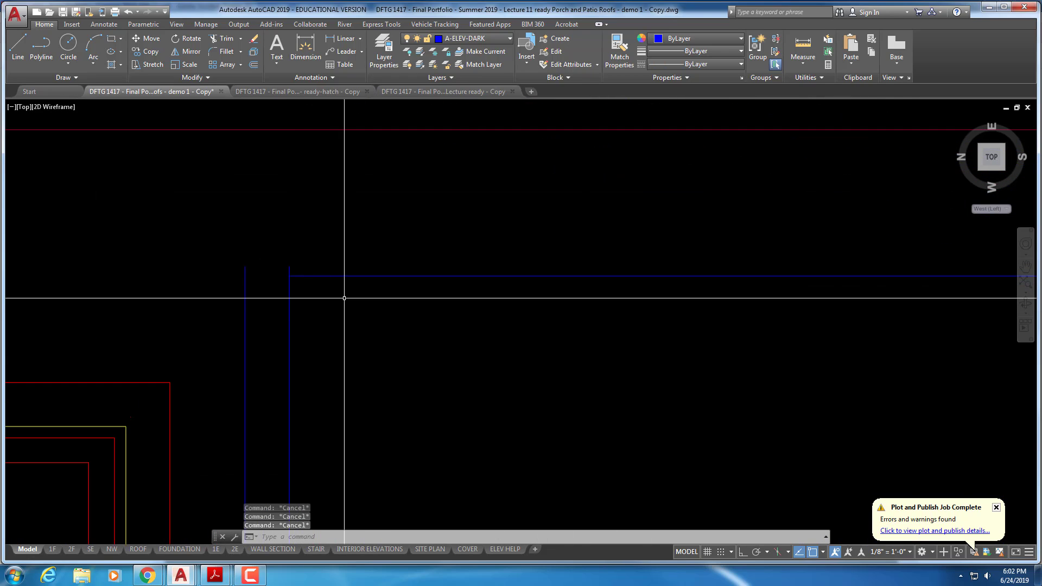
# - Offset the horizontal beam line 3/4" upward
pyautogui.write('o')
pyautogui.press('Return')
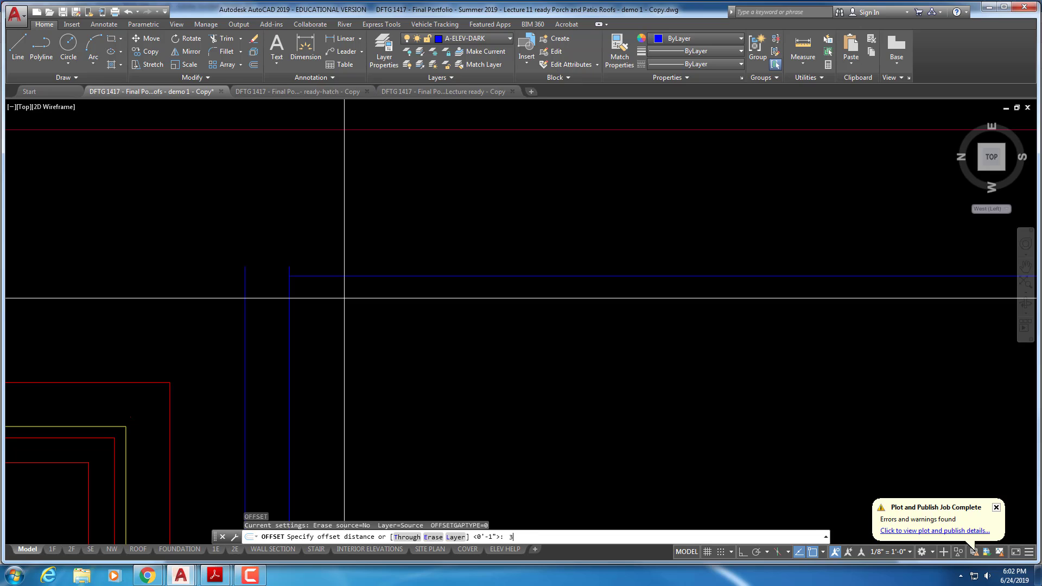
pyautogui.write('3/4')
pyautogui.press('Return')
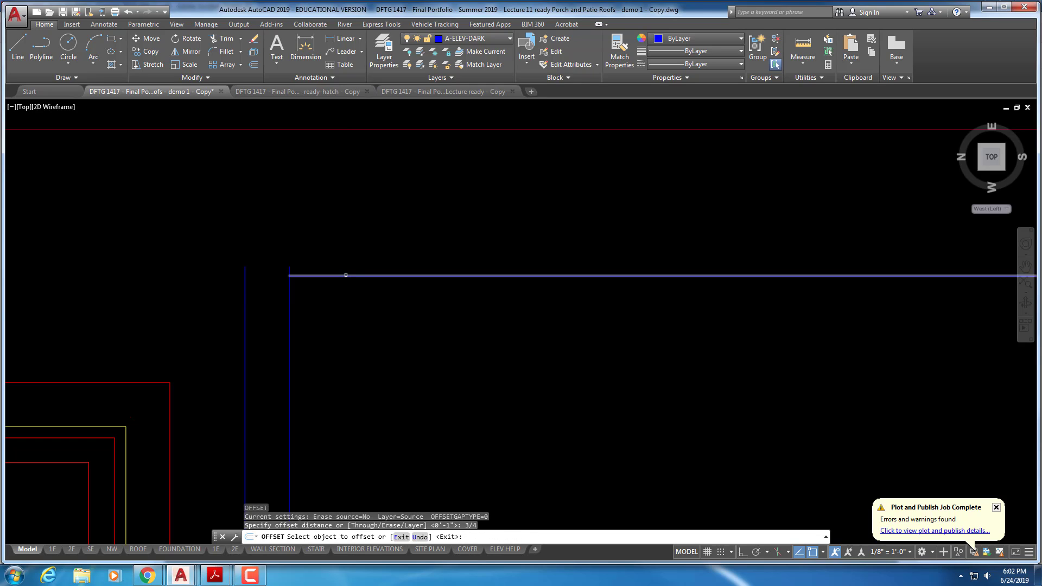
pyautogui.click(344, 277)
pyautogui.click(356, 243)
pyautogui.press('Escape')
pyautogui.press('Escape')
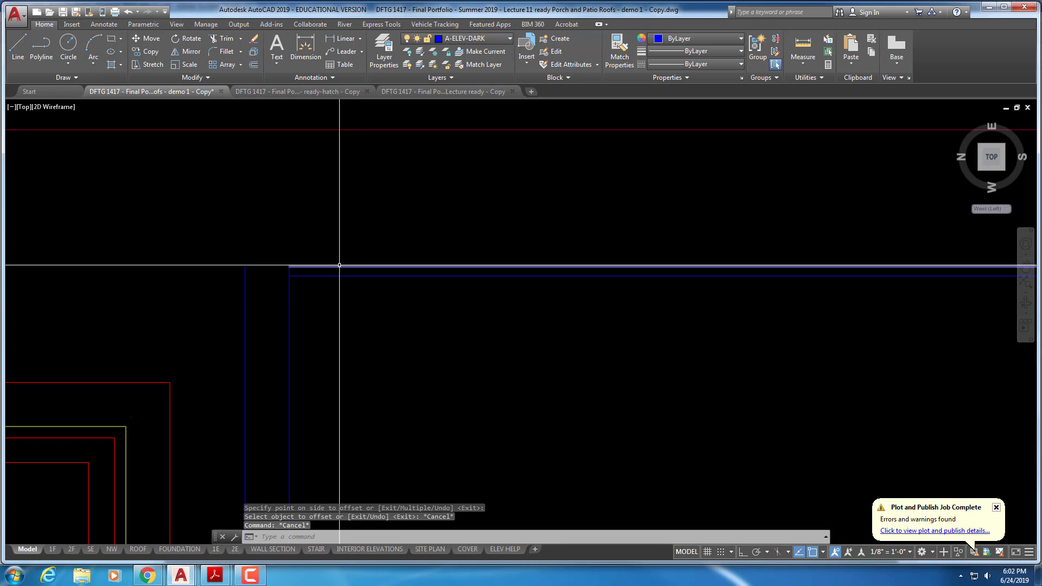
# - Fillet the house's inner wall line with the upper horizontal beam line to form a square corner
pyautogui.scroll(-1, 330, 276)
pyautogui.moveTo(344, 298); pyautogui.dragTo(519, 256, button='middle')
pyautogui.scroll(-1, 480, 292)
pyautogui.scroll(-5, 480, 292)
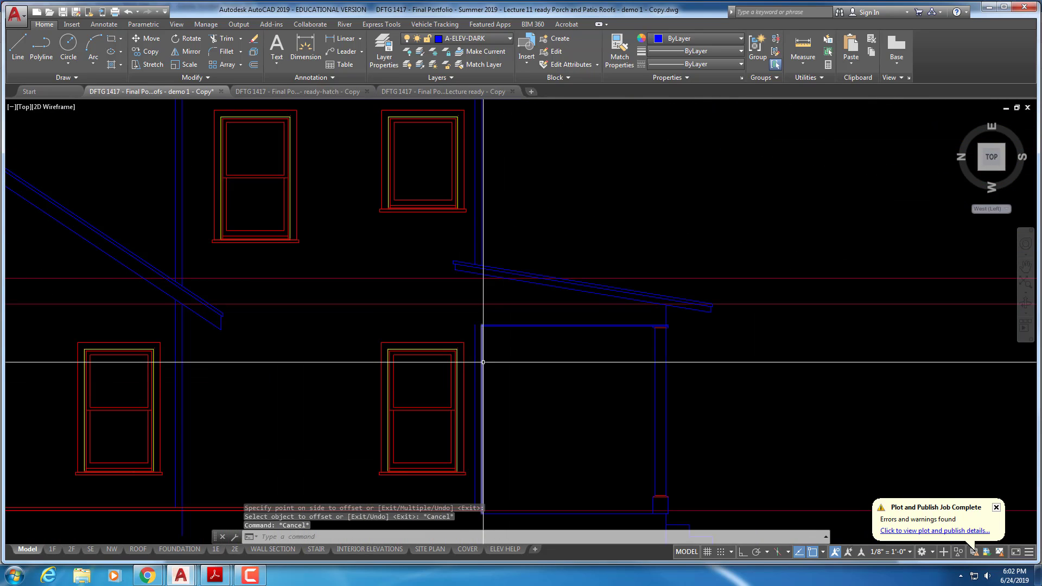
pyautogui.scroll(7, 472, 295)
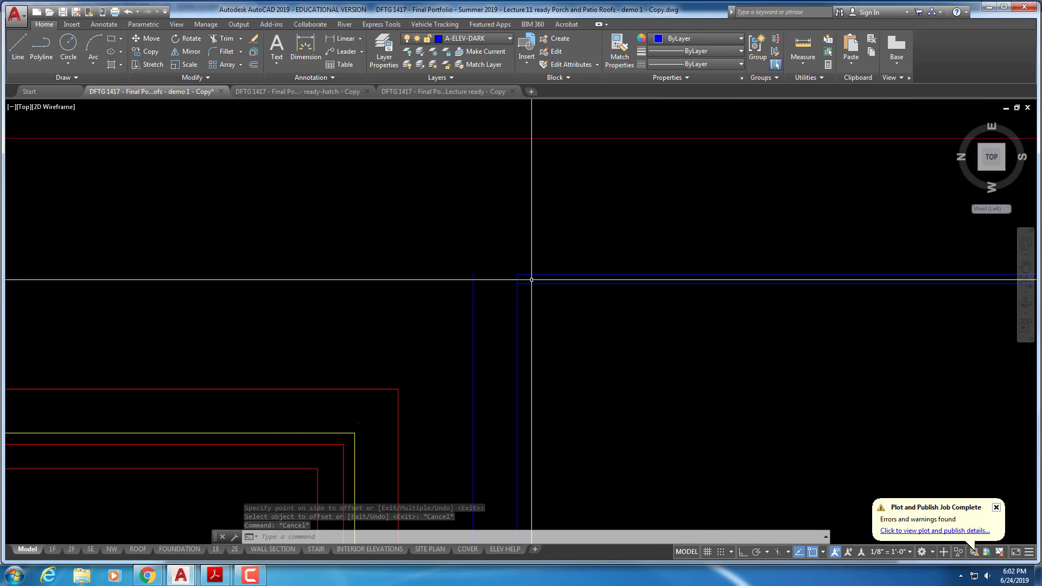
pyautogui.write('f')
pyautogui.press('Return')
pyautogui.click(473, 291)
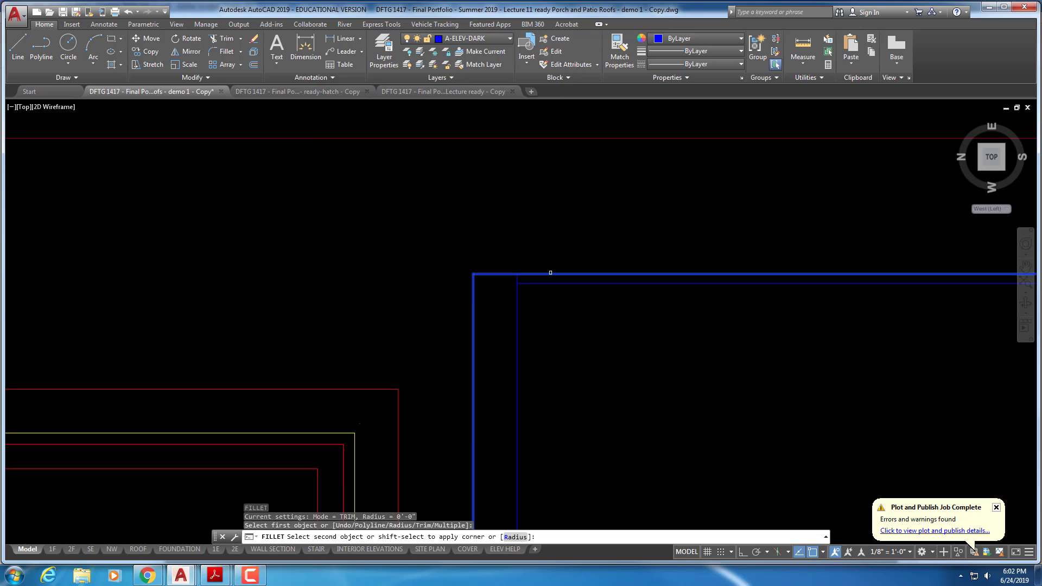
pyautogui.click(551, 273)
pyautogui.press('Escape')
pyautogui.press('Escape')
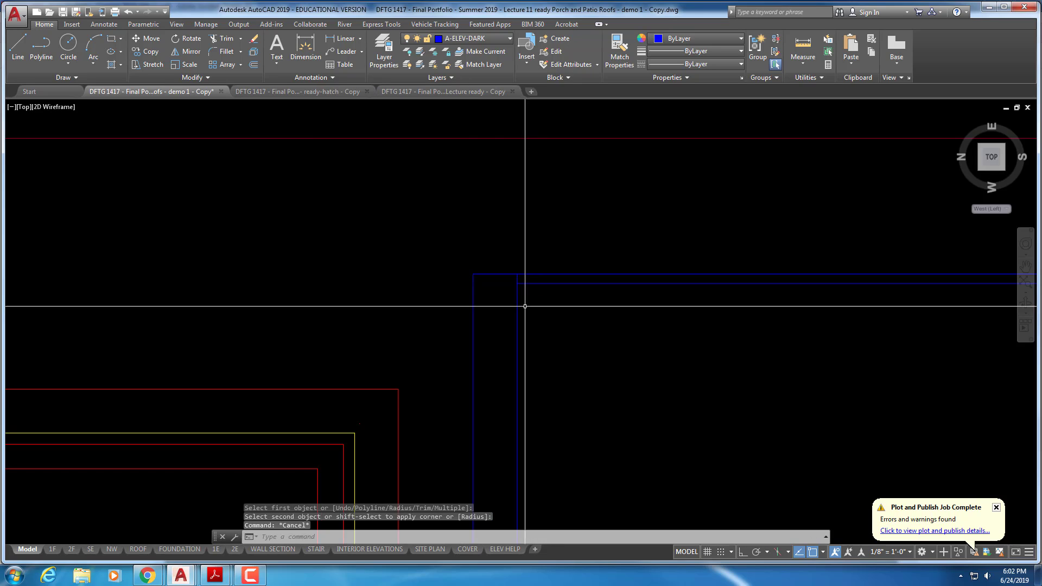
# - Examine the outer ends of the two horizontal beam lines around the post's cap and beneath the sloped roof
pyautogui.scroll(-4, 517, 278)
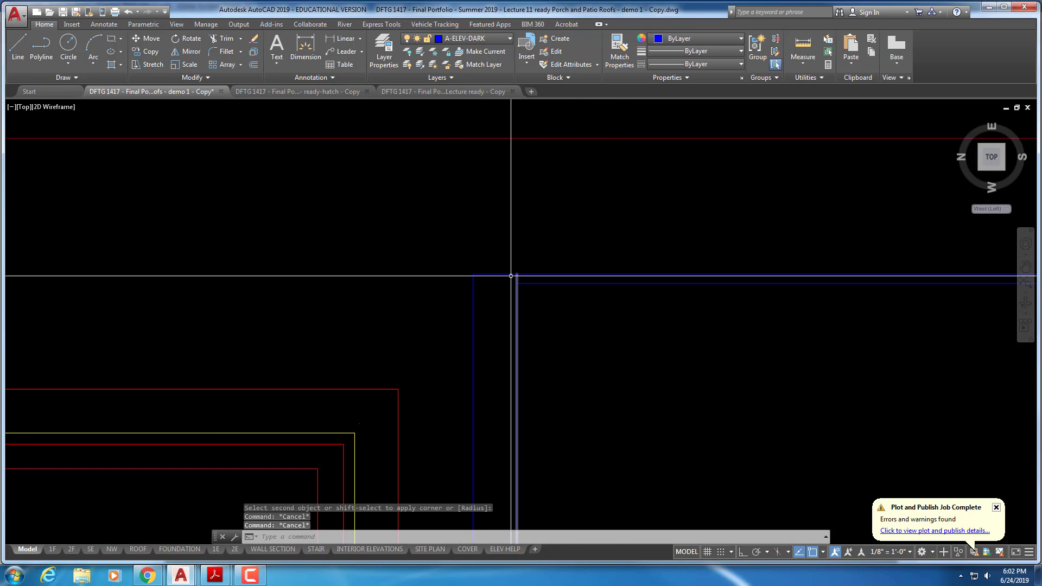
pyautogui.moveTo(637, 298); pyautogui.dragTo(313, 306, button='middle')
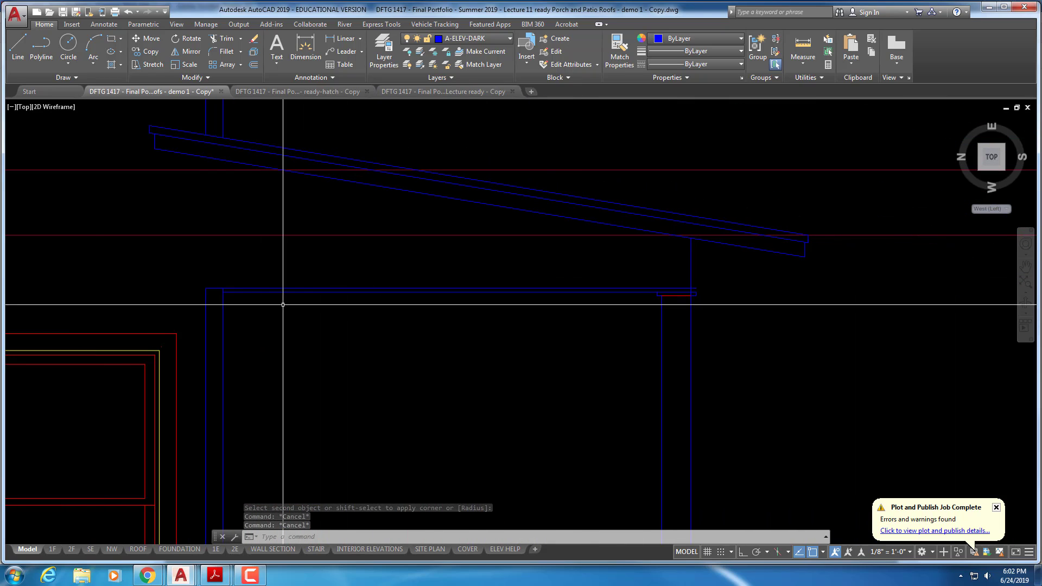
pyautogui.moveTo(542, 322); pyautogui.dragTo(436, 326, button='middle')
pyautogui.scroll(4, 542, 304)
pyautogui.scroll(4, 667, 291)
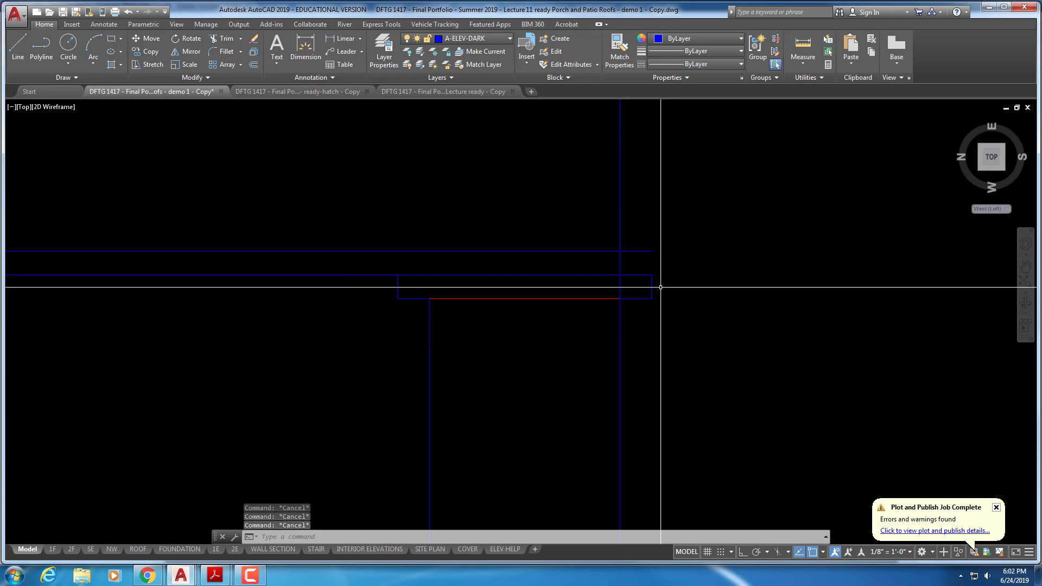
pyautogui.scroll(2, 660, 287)
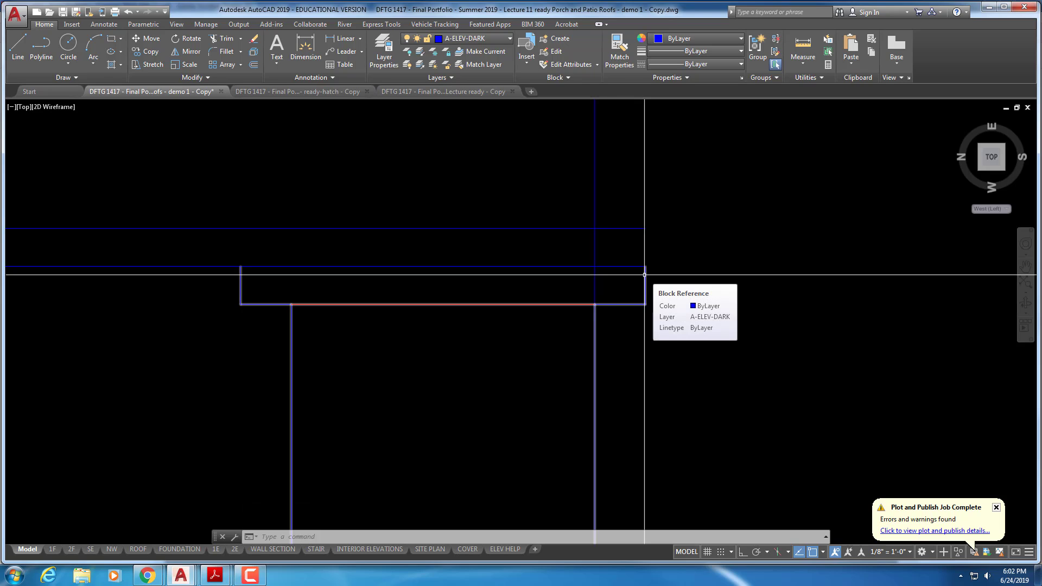
pyautogui.scroll(-8, 655, 292)
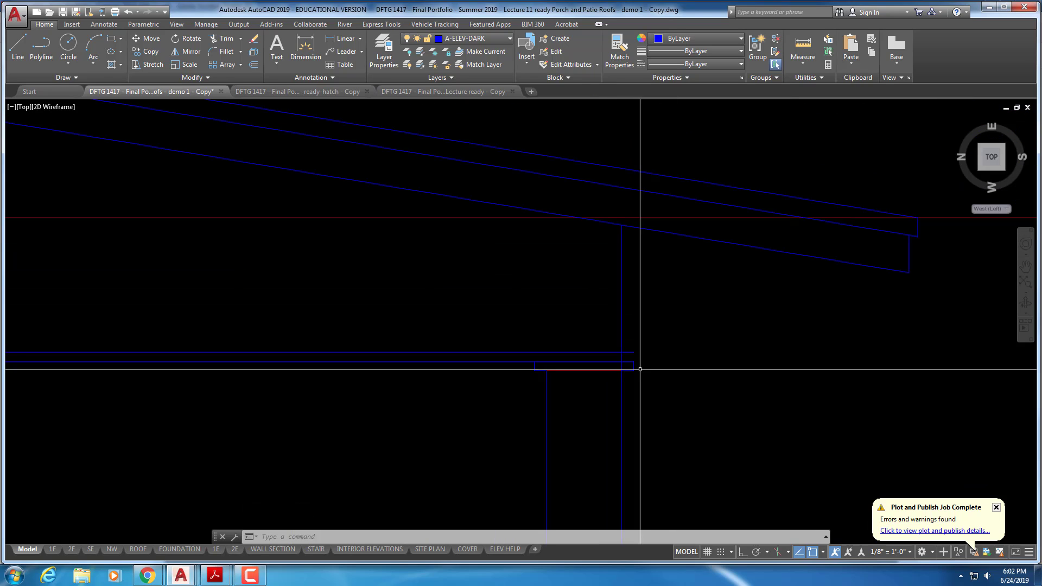
pyautogui.moveTo(697, 335); pyautogui.dragTo(635, 343, button='middle')
pyautogui.scroll(2, 621, 338)
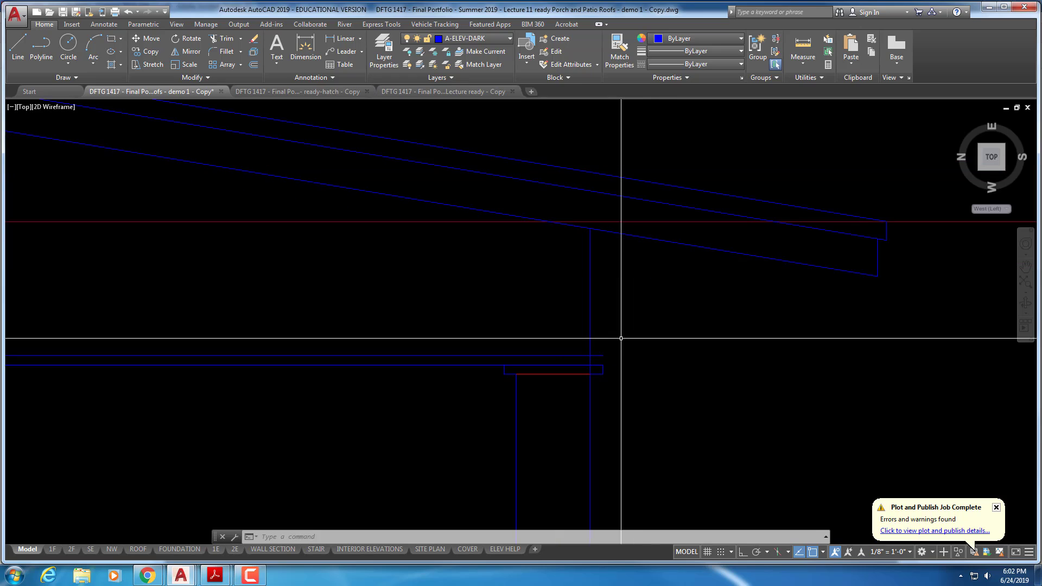
# - Offset the vertical line between the post's cap and the sloped roof 3" outward
pyautogui.write('i')
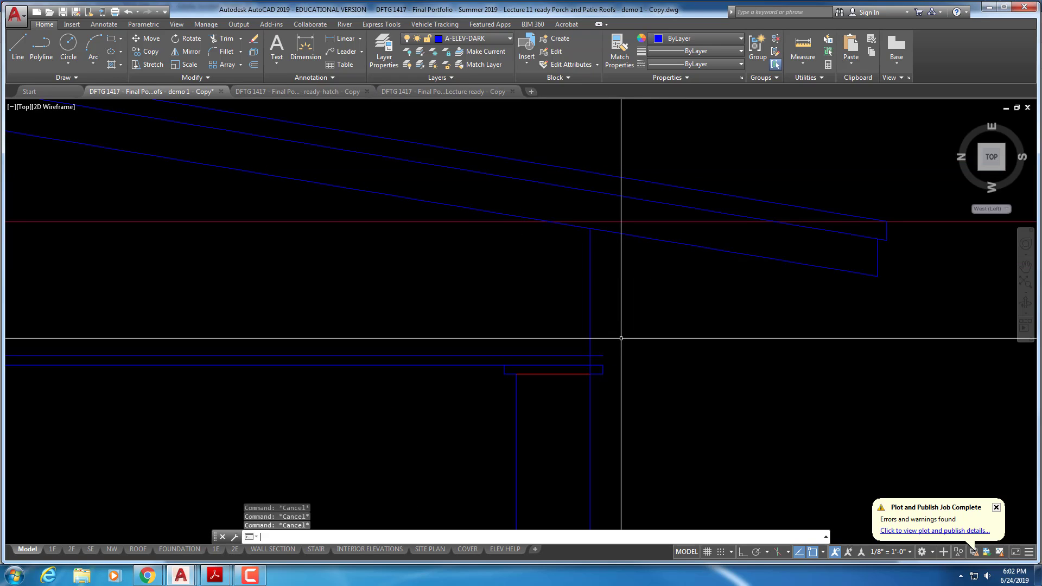
pyautogui.press('Return')
pyautogui.press('Return')
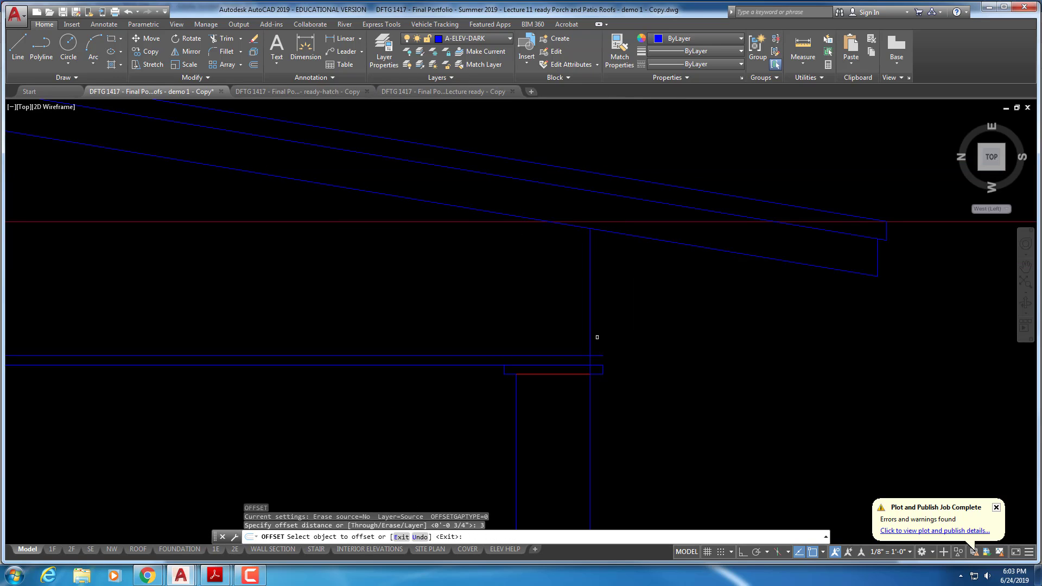
pyautogui.click(589, 338)
pyautogui.click(663, 336)
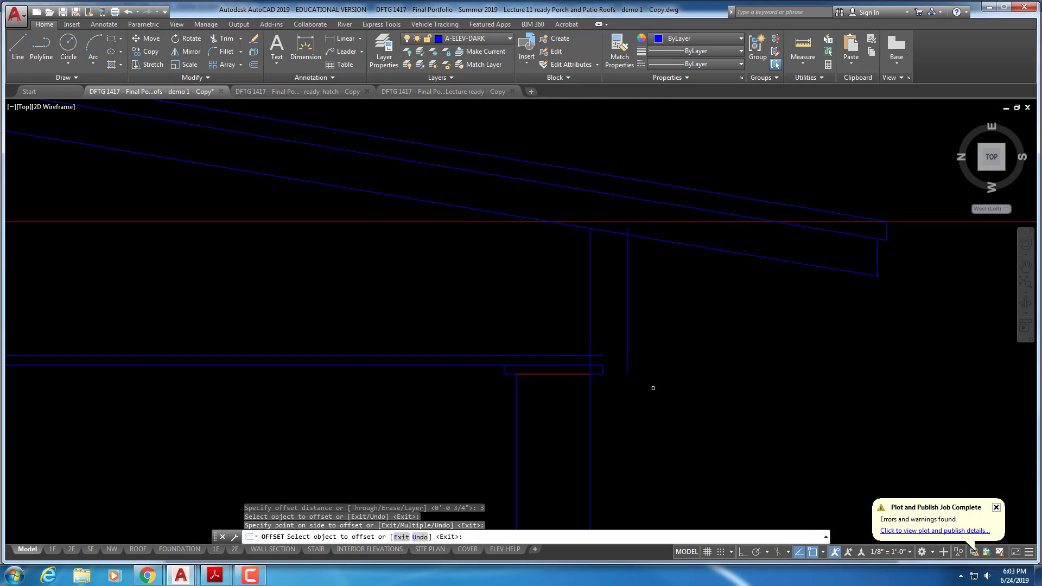
pyautogui.scroll(2, 653, 388)
pyautogui.press('Escape')
# - Extend both horizontal beam lines outward to the offset vertical line beyond the post's cap
pyautogui.write('ex')
pyautogui.press('Return')
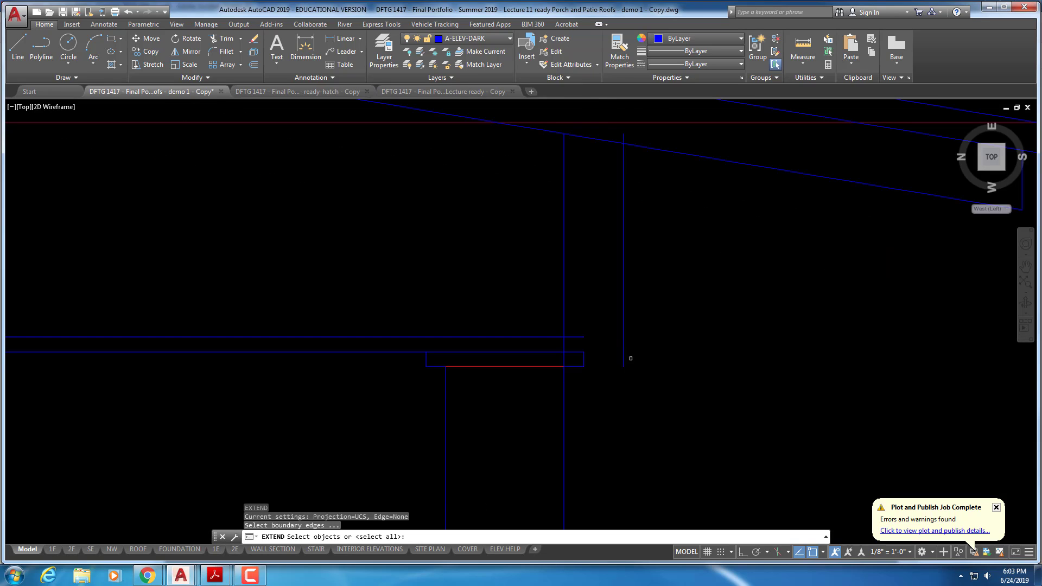
pyautogui.click(629, 354)
pyautogui.click(570, 353)
pyautogui.press('Return')
pyautogui.click(581, 338)
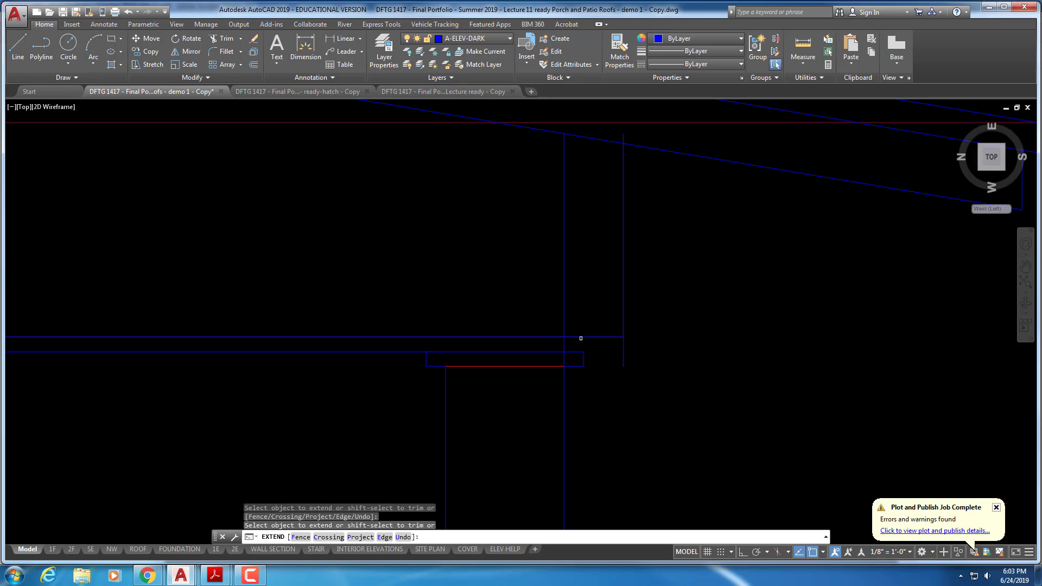
pyautogui.press('Escape')
# - Trim the offset vertical line's lower end below the lower horizontal beam line
pyautogui.write('tr')
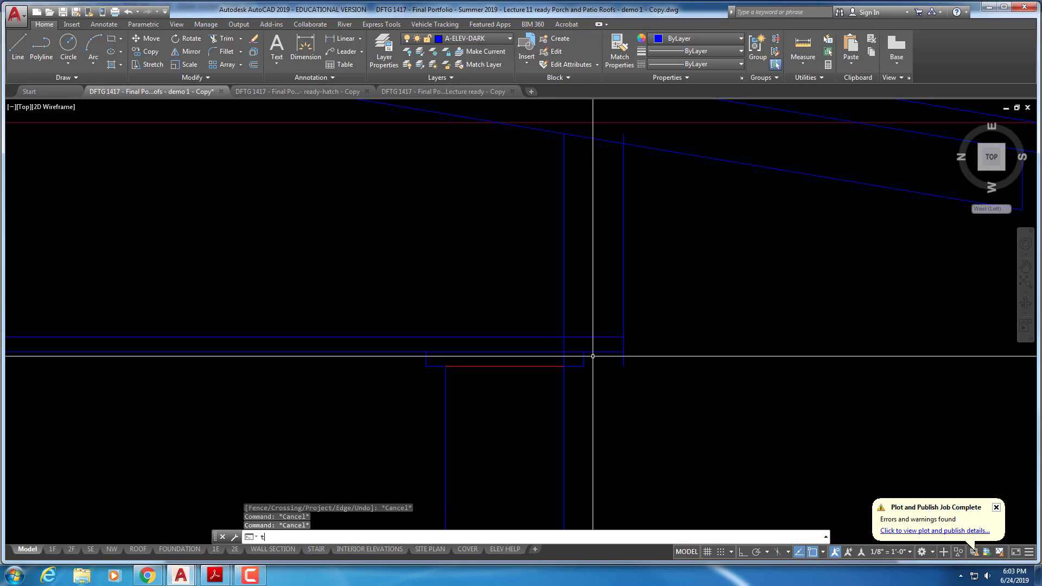
pyautogui.press('Return')
pyautogui.click(635, 366)
pyautogui.click(600, 341)
pyautogui.press('Return')
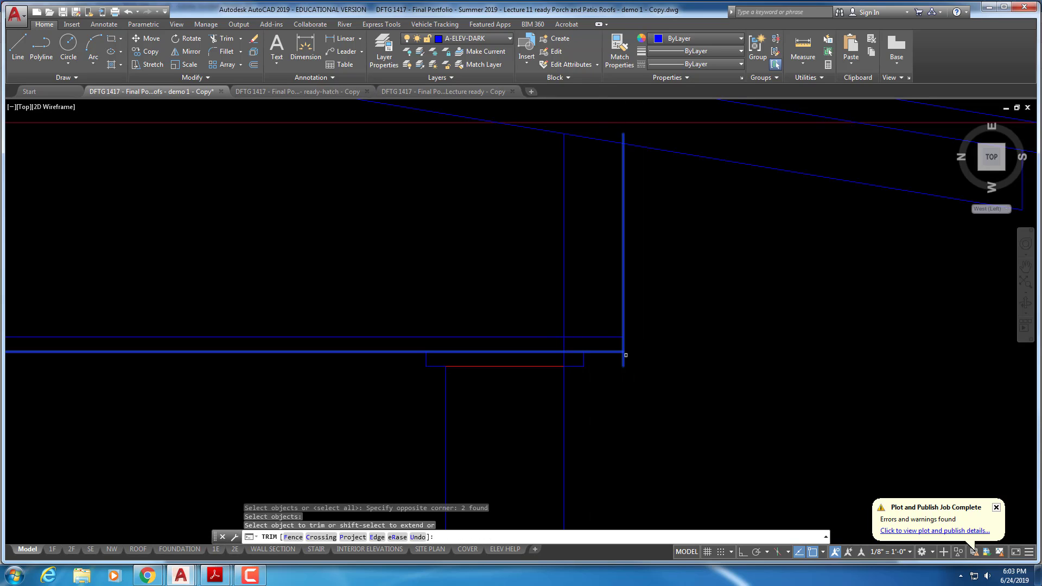
pyautogui.press('Escape')
pyautogui.press('Escape')
pyautogui.press('Escape')
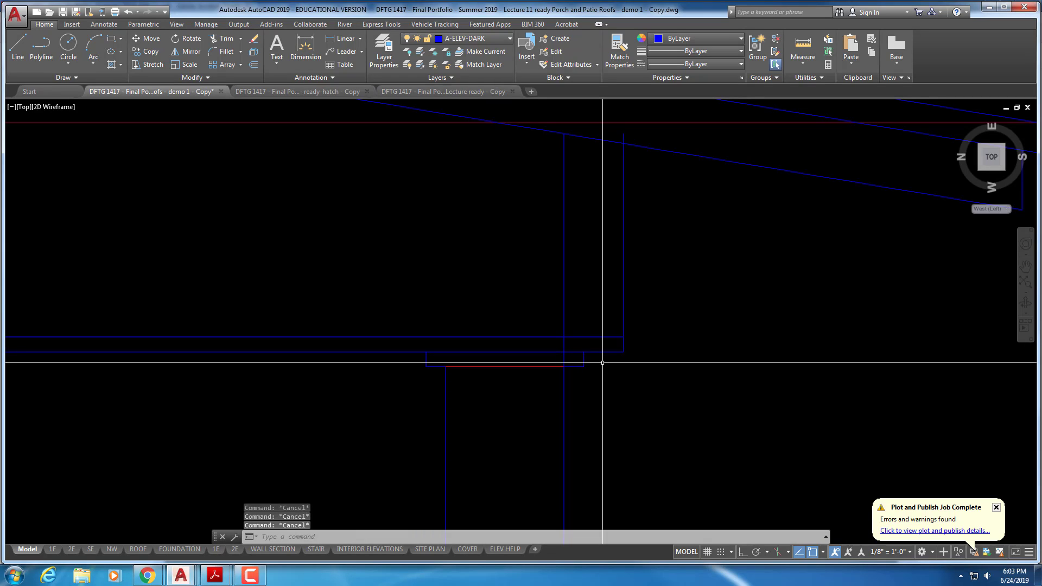
# - Trim away the original vertical line above the post's cap, using the lower horizontal beam line as the cutting edge
pyautogui.write('tr')
pyautogui.press('Return')
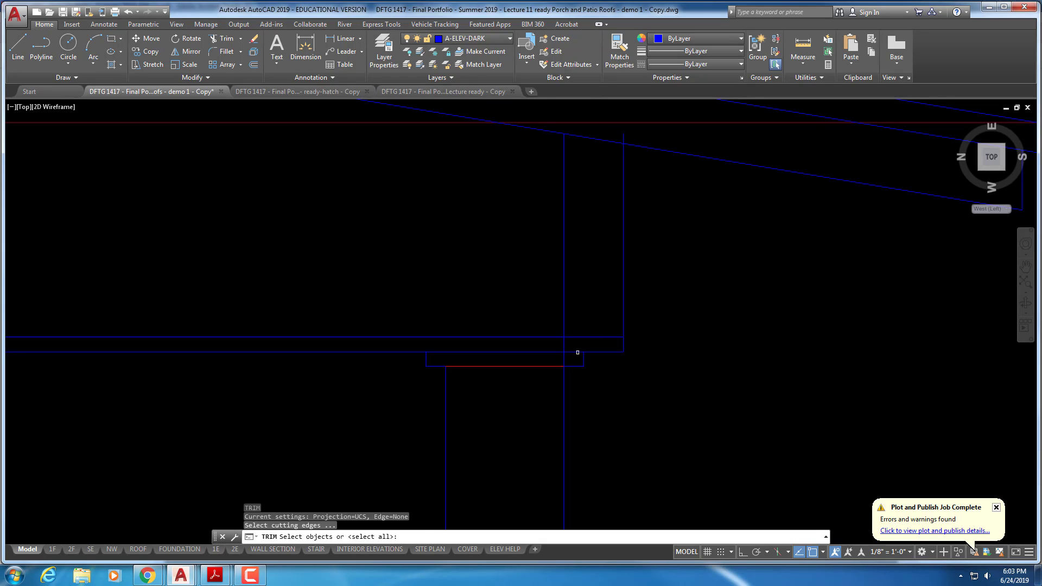
pyautogui.click(577, 352)
pyautogui.click(567, 319)
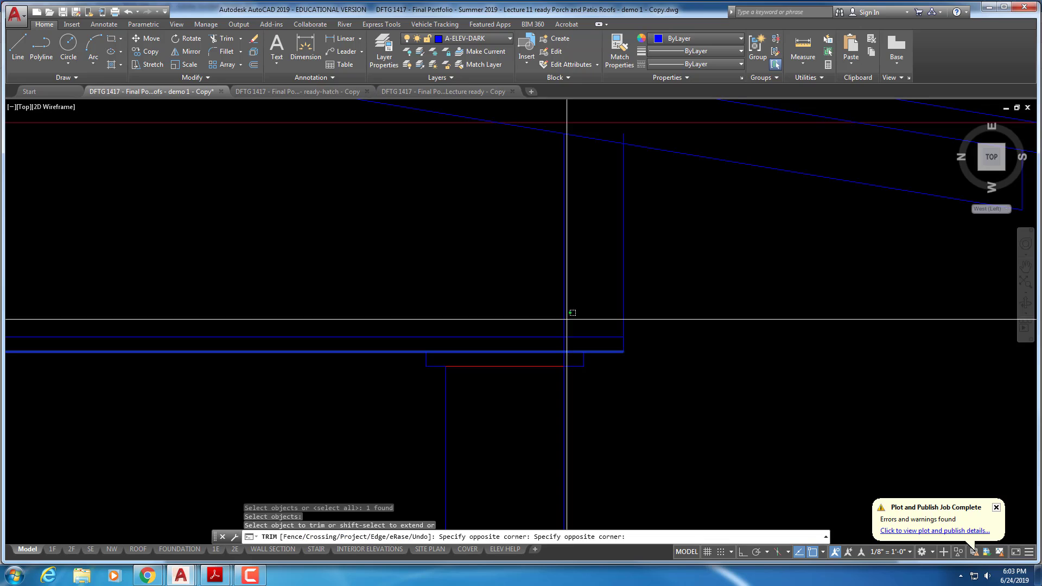
pyautogui.click(548, 326)
pyautogui.rightClick(534, 320)
pyautogui.press('Escape')
pyautogui.press('Escape')
pyautogui.press('Escape')
pyautogui.press('Escape')
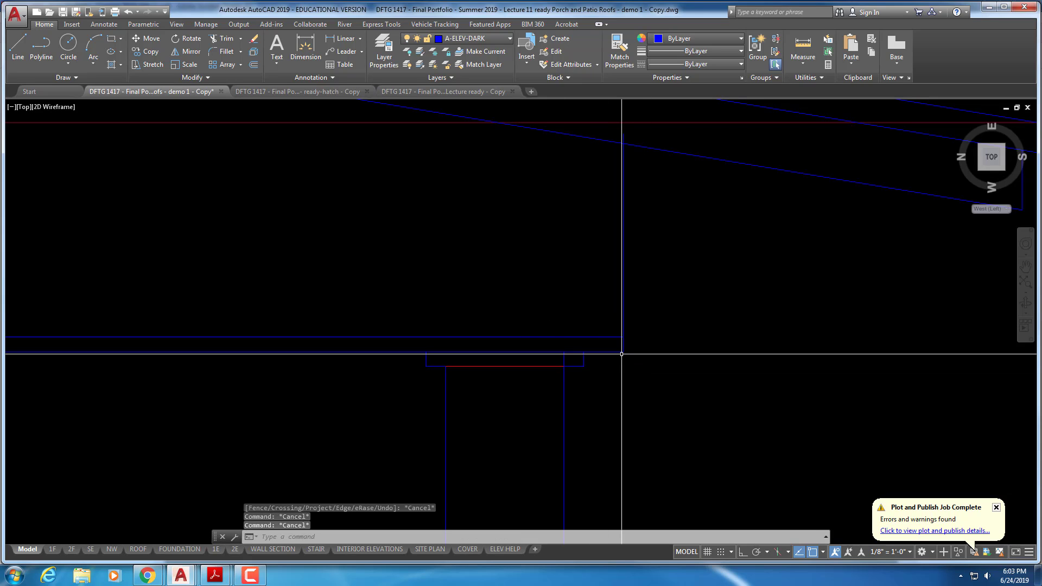
# - Offset the vertical line at the outer end of the beam 1/2" outward
pyautogui.scroll(3, 621, 353)
pyautogui.scroll(-1, 600, 365)
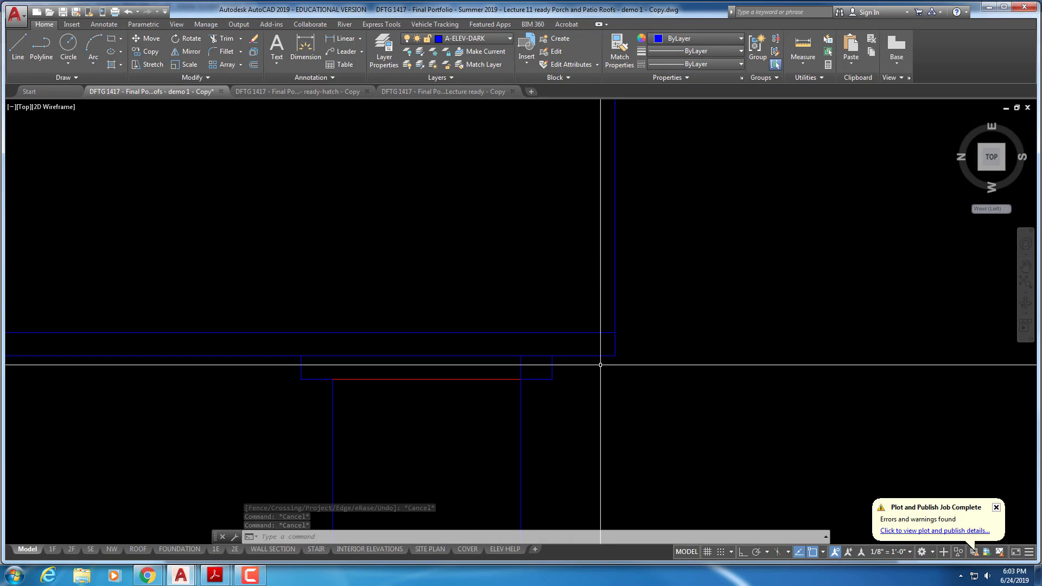
pyautogui.write('o')
pyautogui.press('Return')
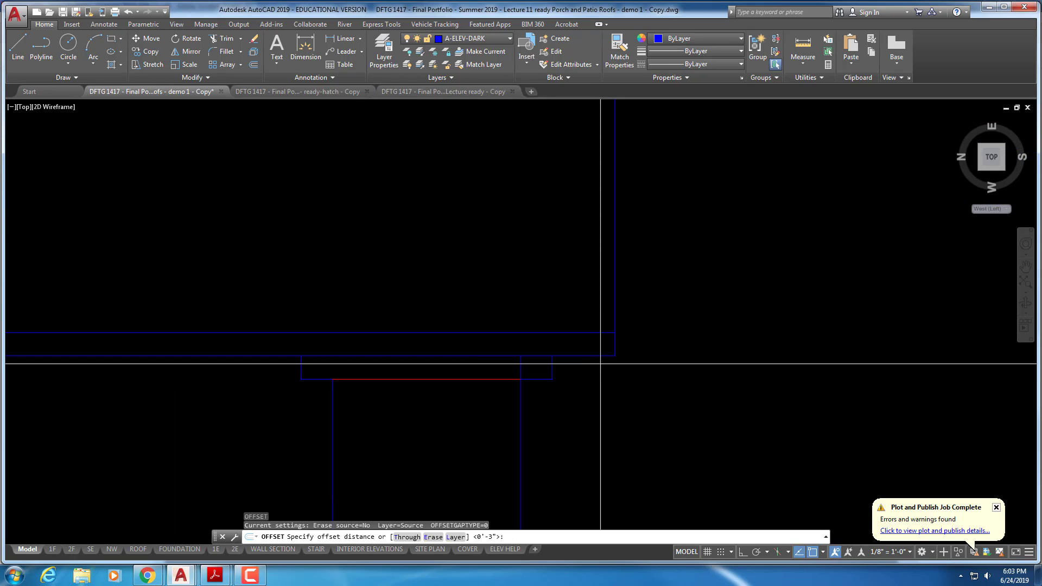
pyautogui.write('1/2')
pyautogui.press('Return')
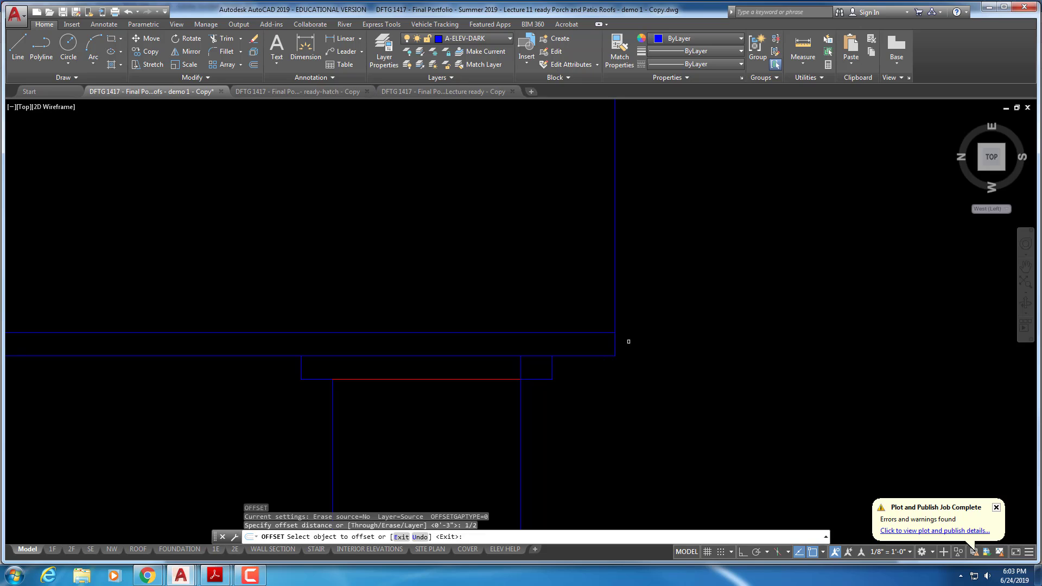
pyautogui.click(614, 350)
pyautogui.press('Escape')
pyautogui.press('Escape')
pyautogui.press('Escape')
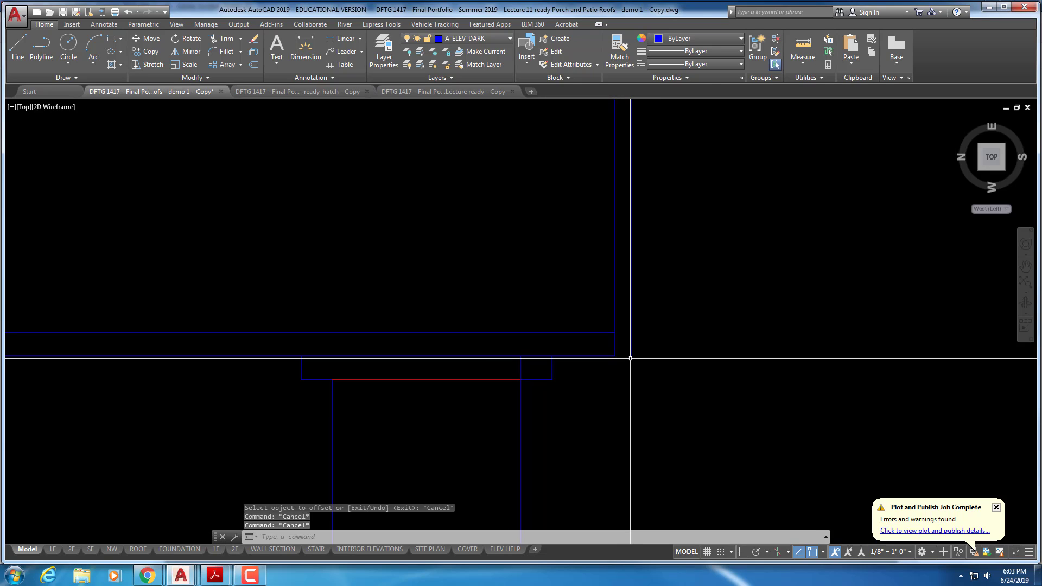
# - Fillet both horizontal beam lines to the outermost offset vertical line with zero radius, closing the trim band's outer end
pyautogui.write('f')
pyautogui.press('Return')
pyautogui.click(602, 333)
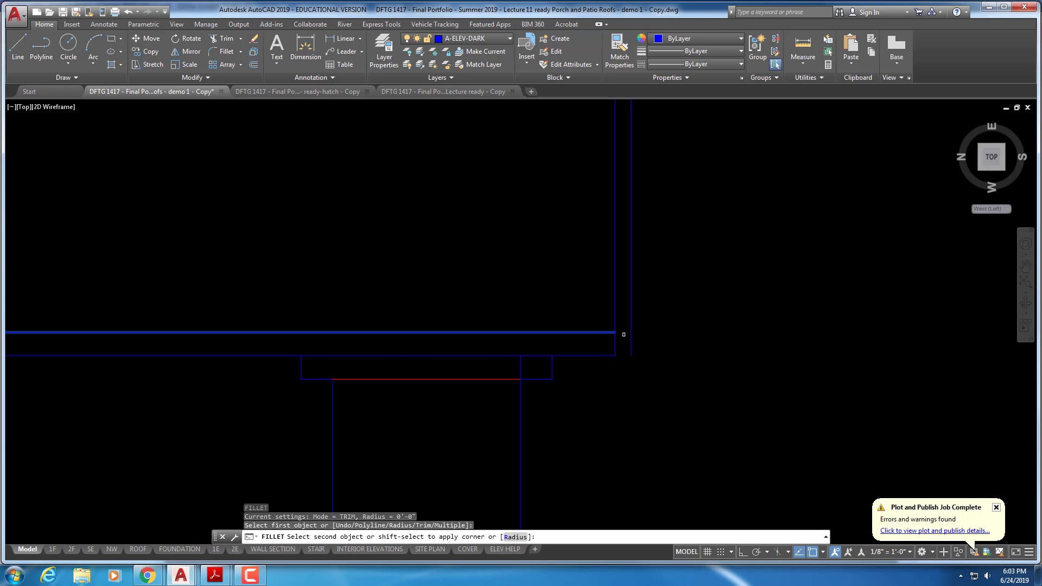
pyautogui.click(629, 348)
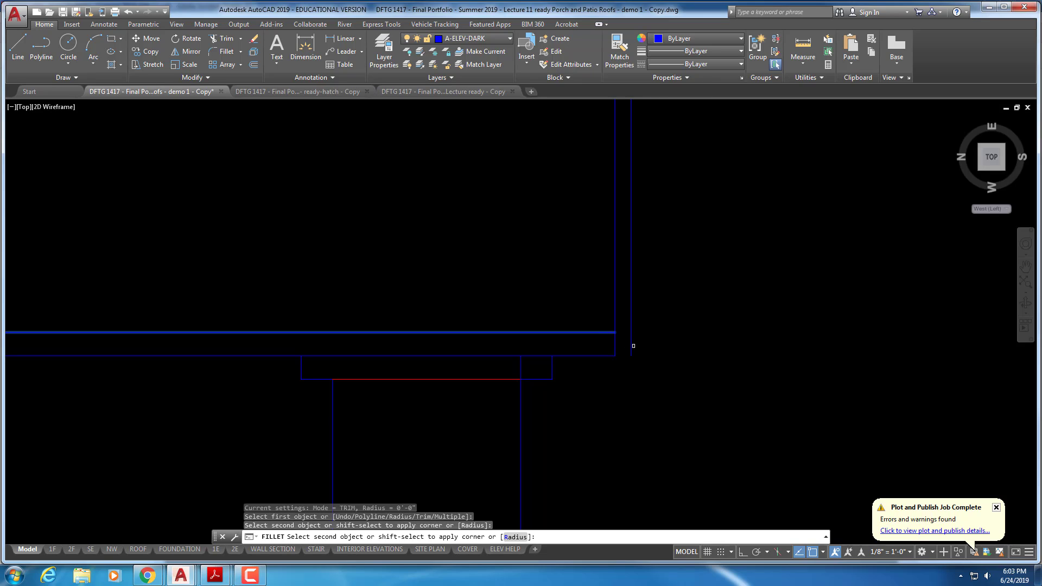
pyautogui.click(630, 346)
pyautogui.press('Return')
pyautogui.click(630, 347)
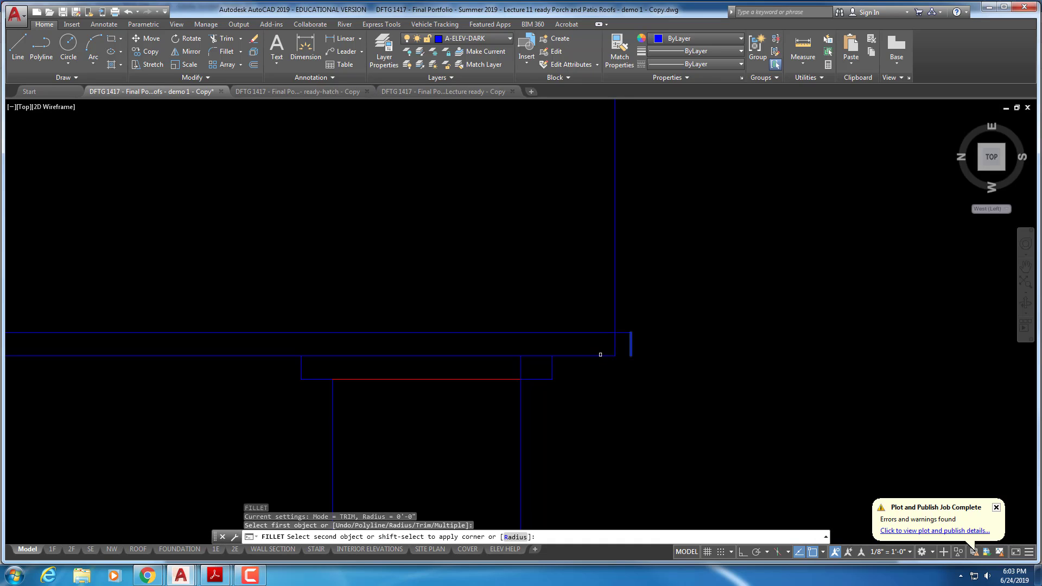
pyautogui.press('Escape')
pyautogui.press('Escape')
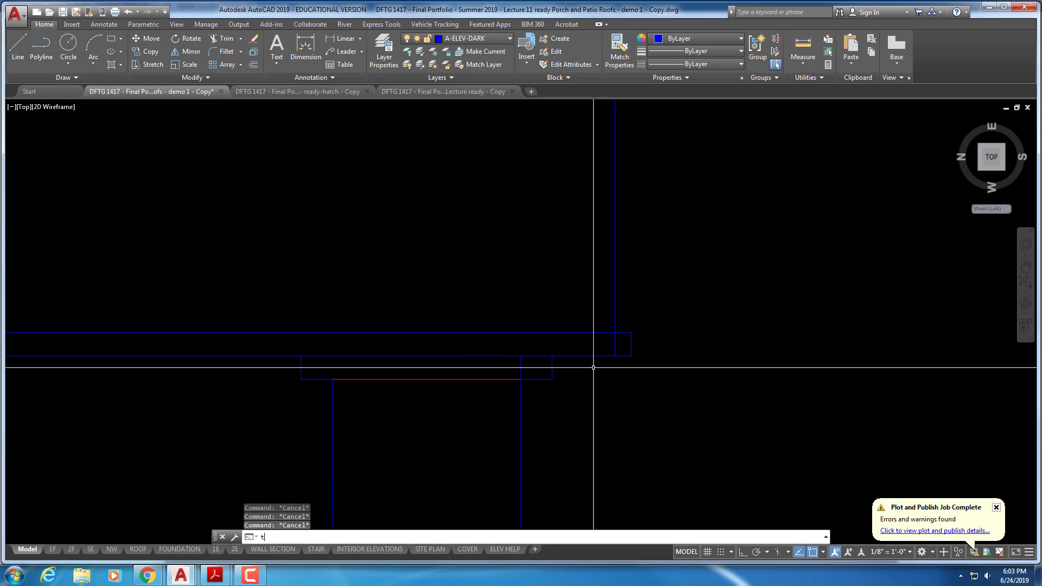
# - Trim away the beam end's inner vertical line between the two horizontal trim lines
pyautogui.write('tr')
pyautogui.press('Escape')
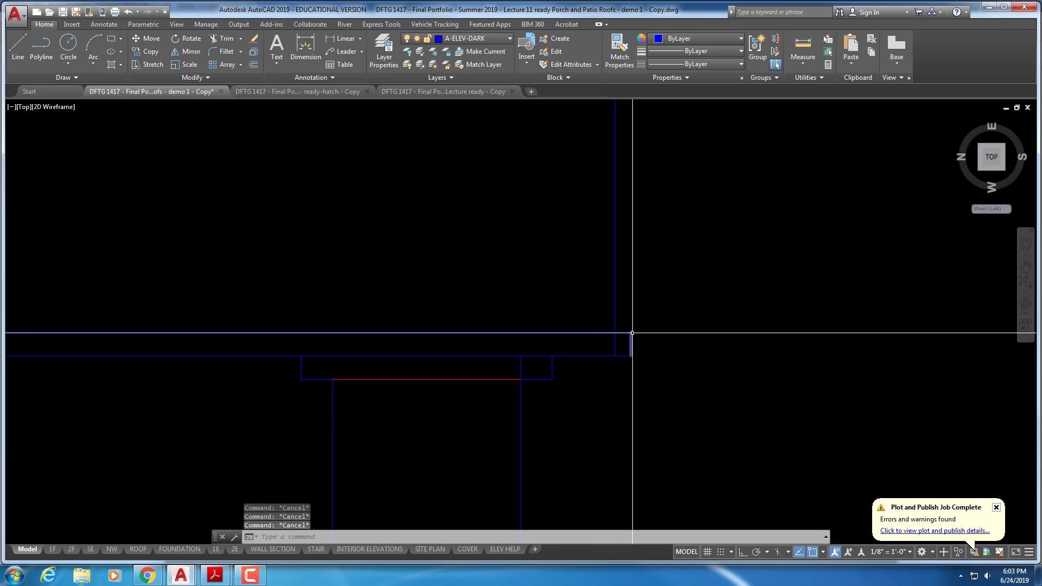
pyautogui.write('tr')
pyautogui.press('Return')
pyautogui.click(631, 333)
pyautogui.press('Return')
pyautogui.click(615, 347)
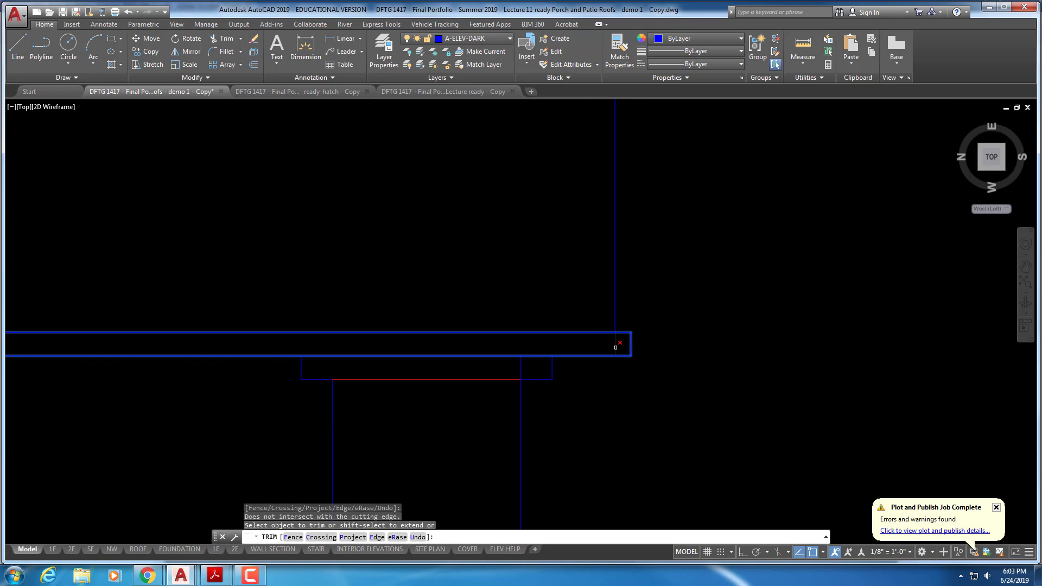
pyautogui.click(615, 347)
pyautogui.rightClick(607, 363)
pyautogui.click(591, 389)
pyautogui.scroll(-5, 591, 388)
pyautogui.moveTo(613, 406); pyautogui.dragTo(679, 312, button='middle')
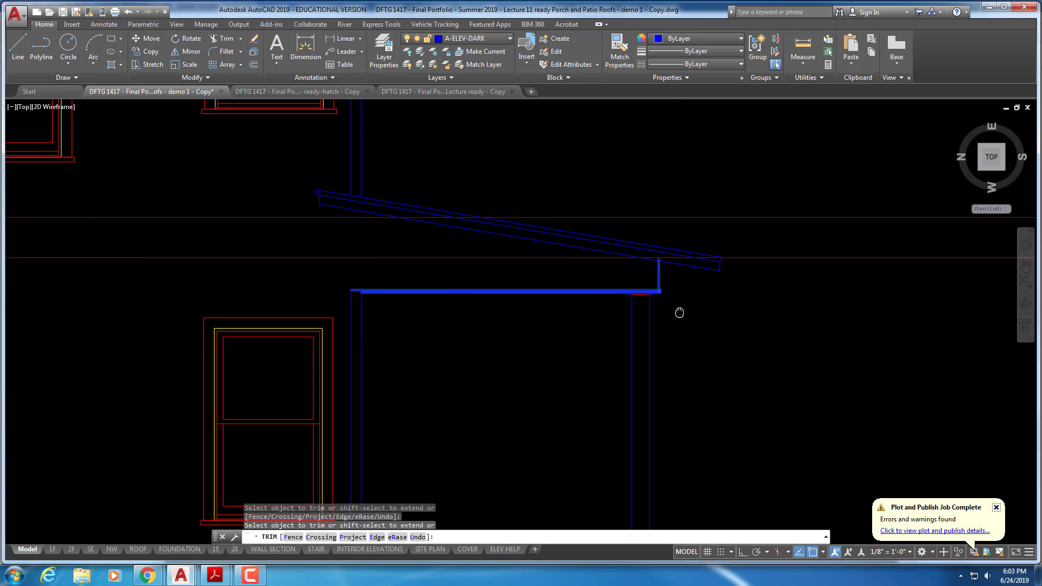
pyautogui.scroll(-2, 680, 337)
pyautogui.moveTo(711, 346); pyautogui.dragTo(692, 342, button='middle')
pyautogui.press('Escape')
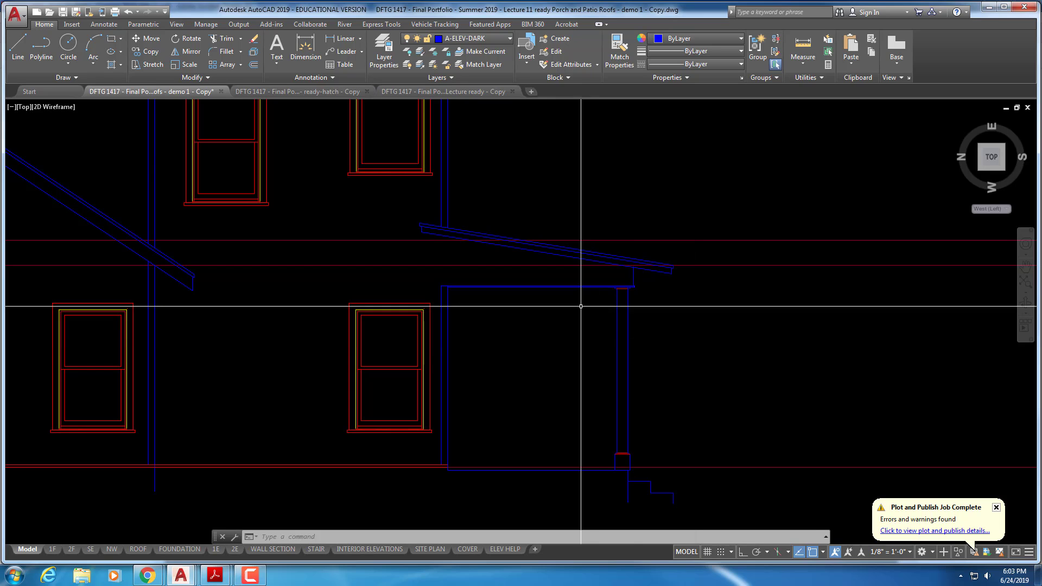
# - Examine where the siding base meets the porch floor, and the post base and porch steps
pyautogui.moveTo(409, 474); pyautogui.dragTo(416, 367, button='middle')
pyautogui.scroll(8, 417, 368)
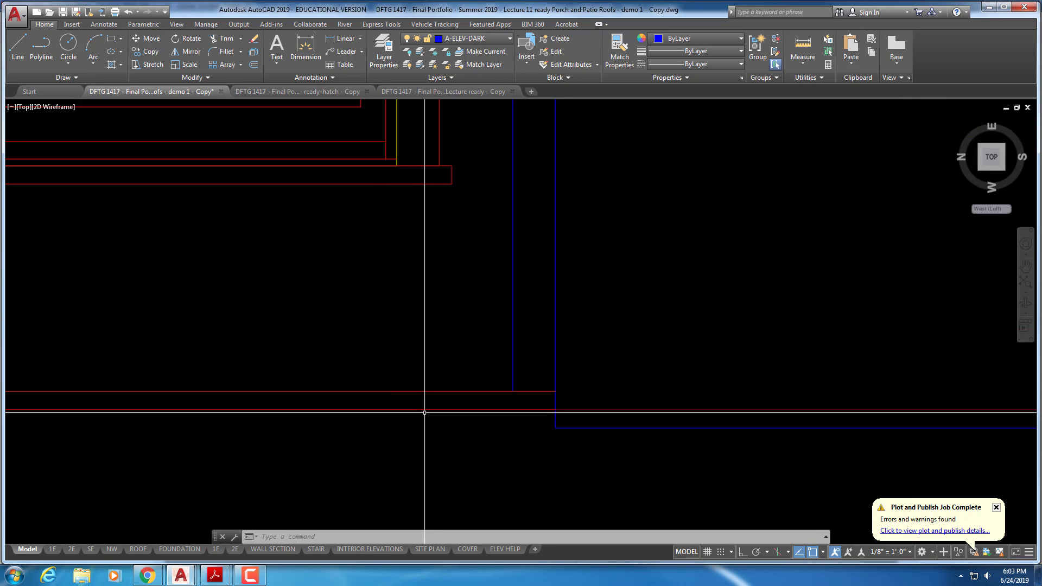
pyautogui.press('Escape')
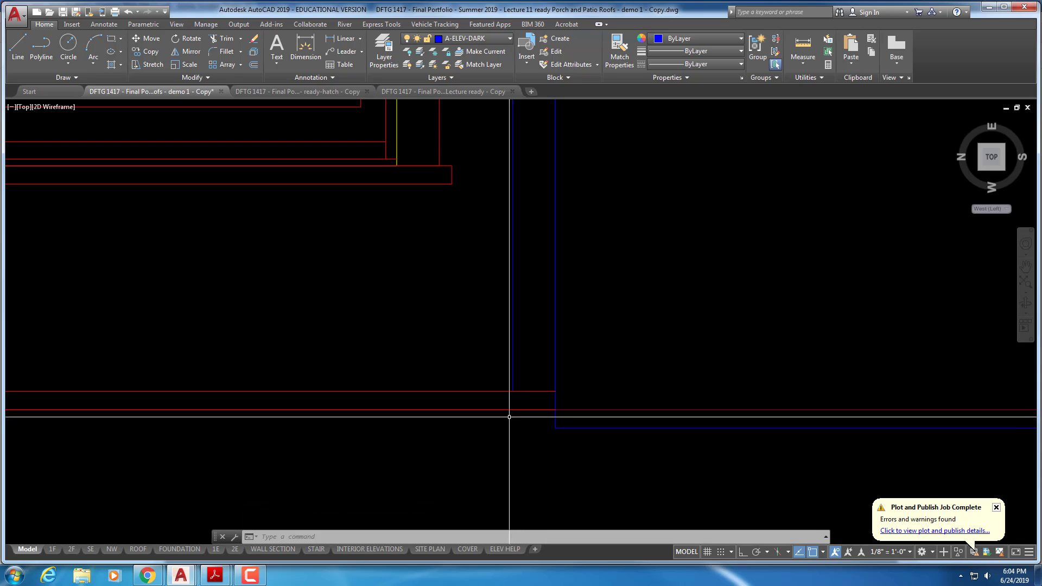
pyautogui.scroll(-5, 509, 416)
pyautogui.moveTo(539, 337); pyautogui.dragTo(496, 342, button='middle')
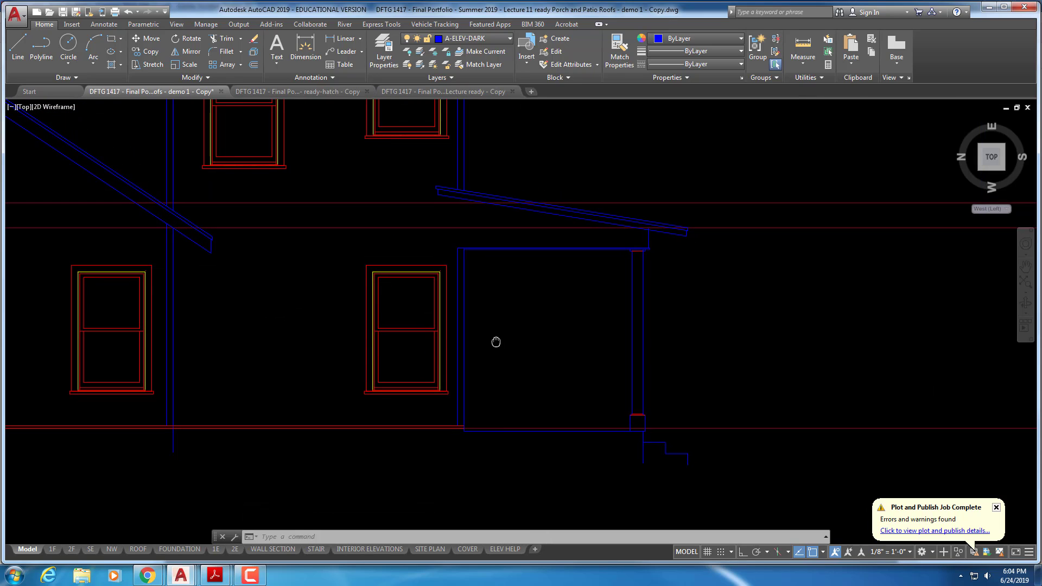
pyautogui.scroll(2, 577, 414)
pyautogui.moveTo(576, 414); pyautogui.dragTo(442, 298, button='middle')
pyautogui.scroll(5, 539, 365)
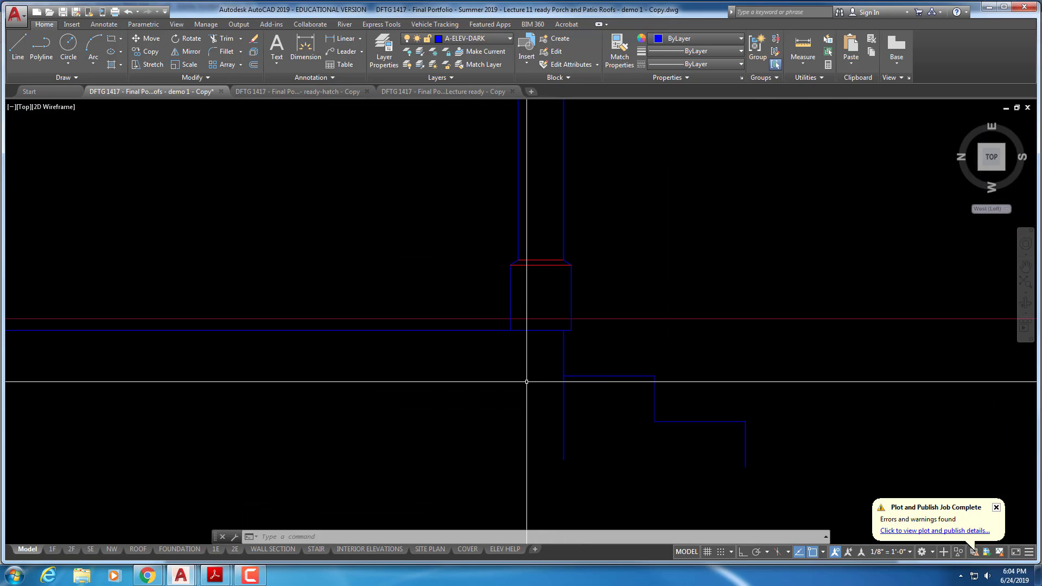
pyautogui.moveTo(527, 381)
pyautogui.mouseDown(button='middle')
pyautogui.moveTo(526, 398)
pyautogui.moveTo(445, 380)
pyautogui.mouseUp(button='middle')
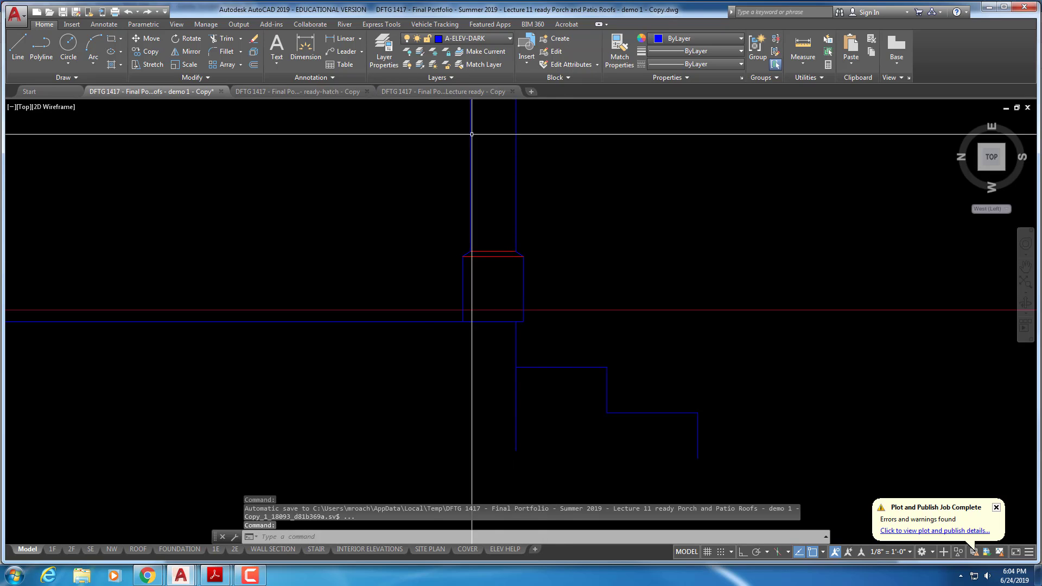
# - Measure the tread depths of the upper and lower porch steps with linear dimensions, without placing them
pyautogui.click(345, 38)
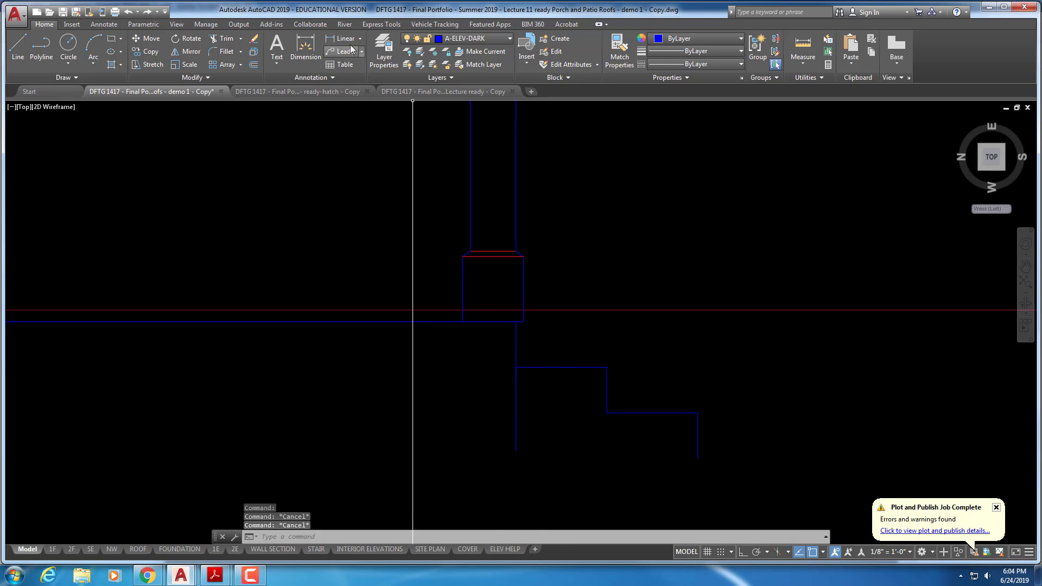
pyautogui.click(515, 367)
pyautogui.click(607, 367)
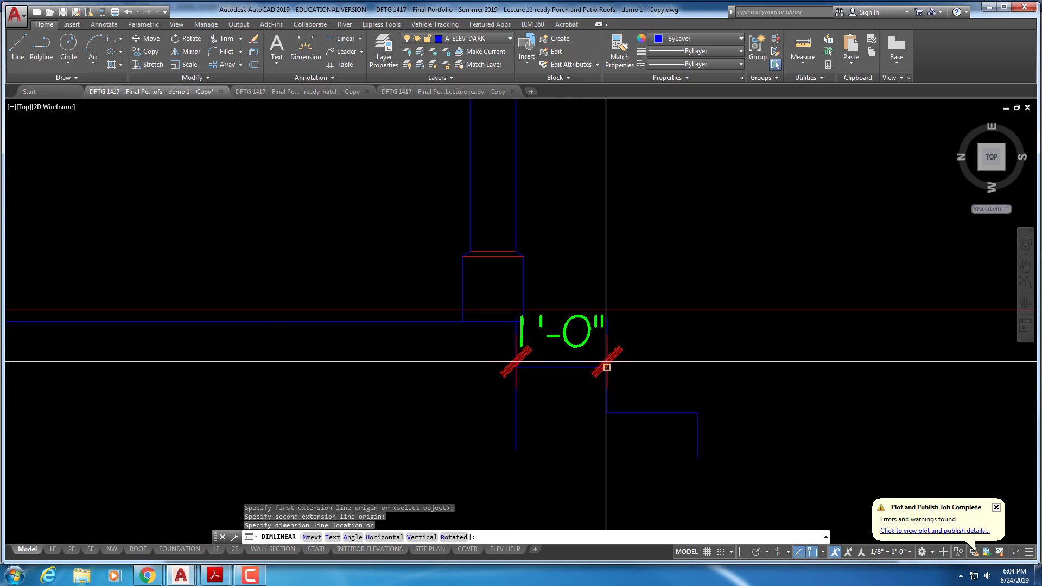
pyautogui.press('Escape')
pyautogui.rightClick(626, 343)
pyautogui.click(668, 349)
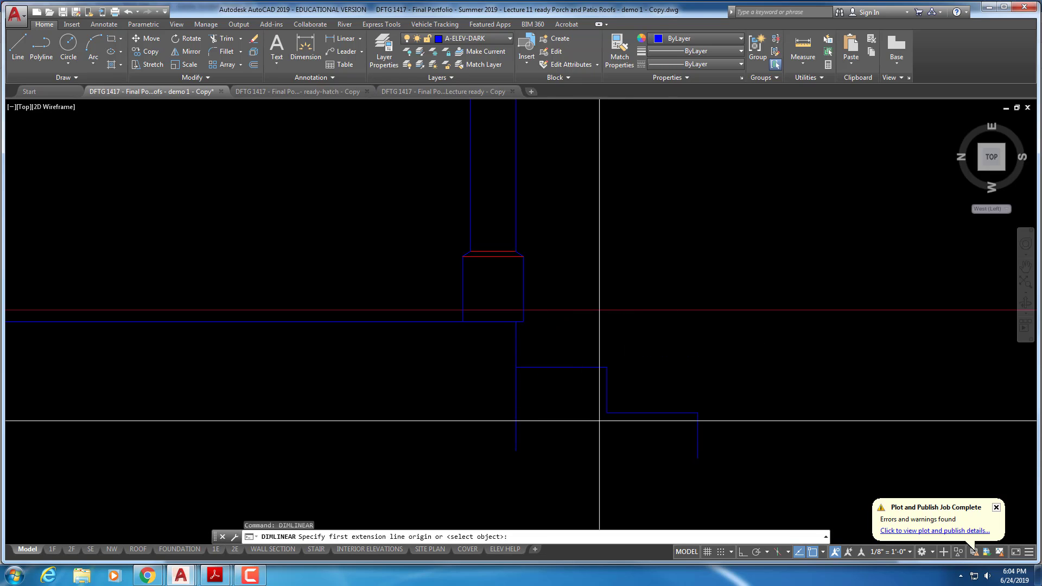
pyautogui.click(607, 412)
pyautogui.click(698, 412)
pyautogui.press('Escape')
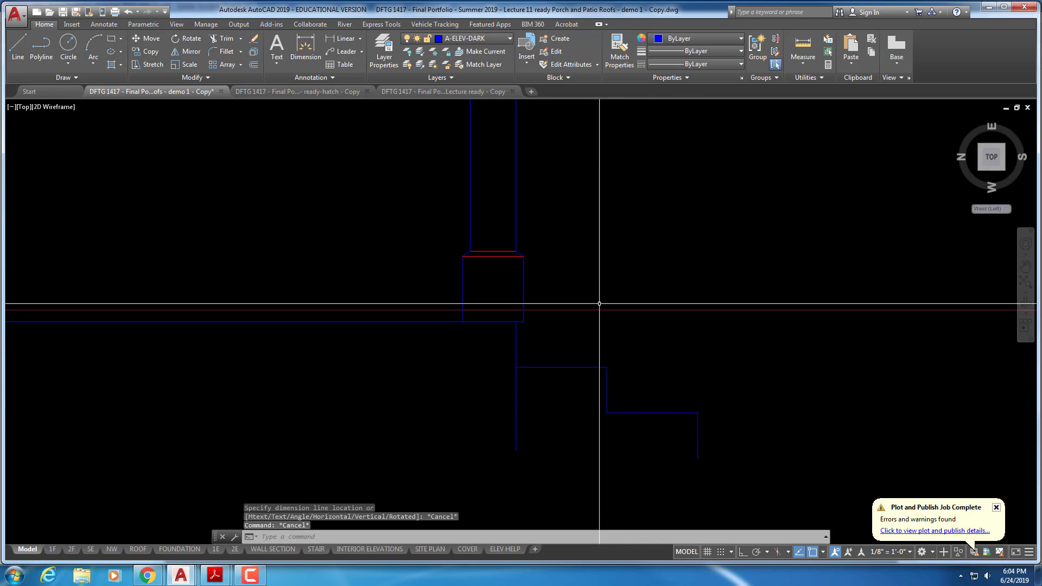
# - Measure the heights of the upper two porch step risers with linear dimensions, without placing them
pyautogui.rightClick(590, 278)
pyautogui.click(651, 285)
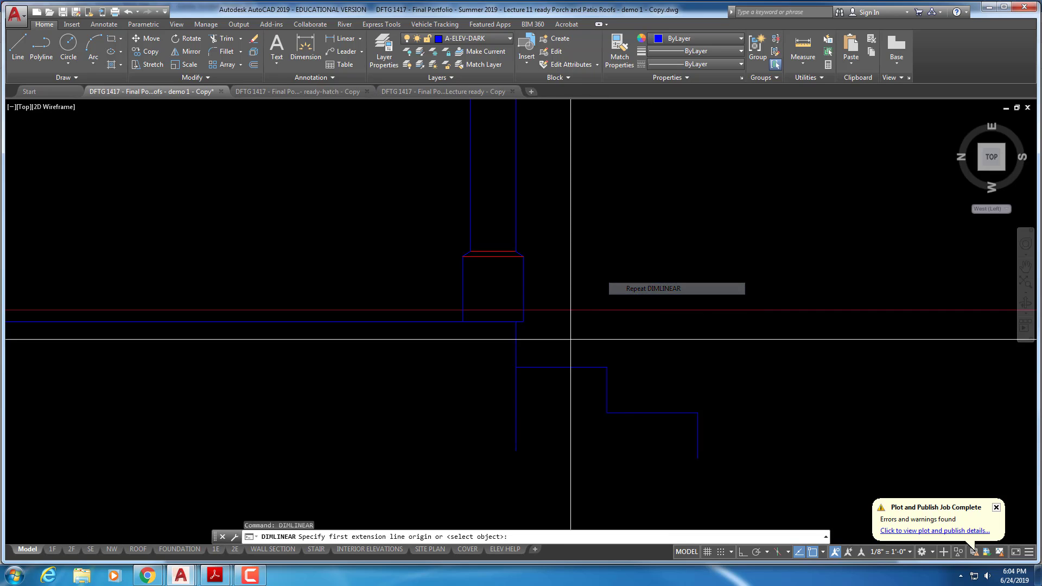
pyautogui.click(515, 321)
pyautogui.click(515, 367)
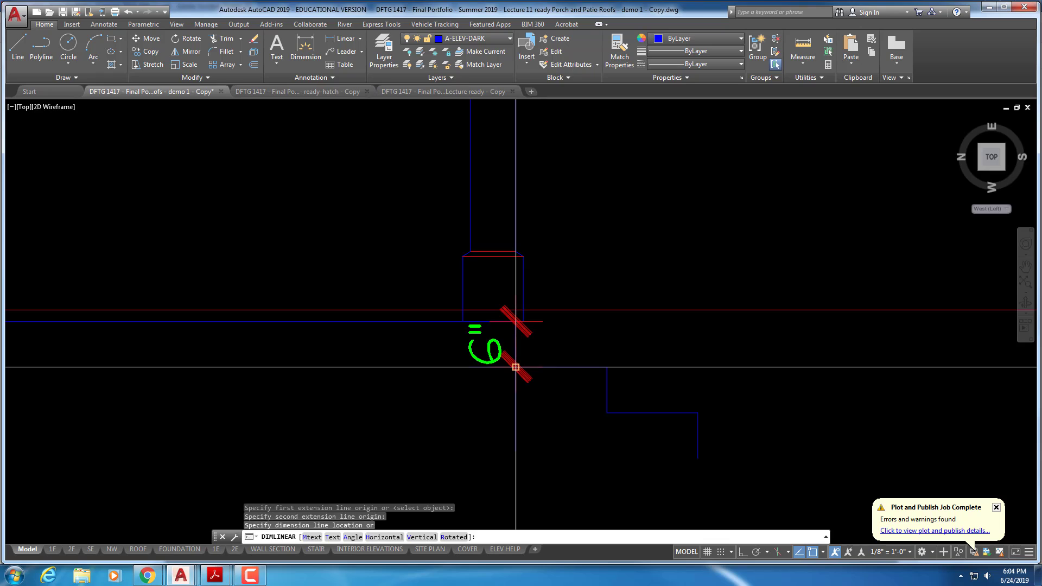
pyautogui.press('Escape')
pyautogui.rightClick(603, 338)
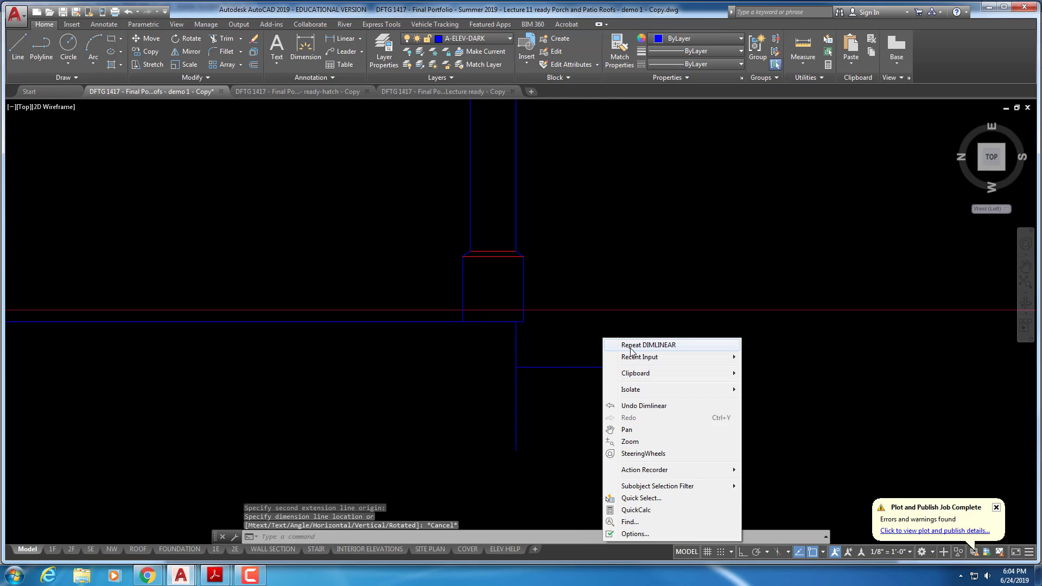
pyautogui.click(649, 344)
pyautogui.click(606, 367)
pyautogui.click(607, 412)
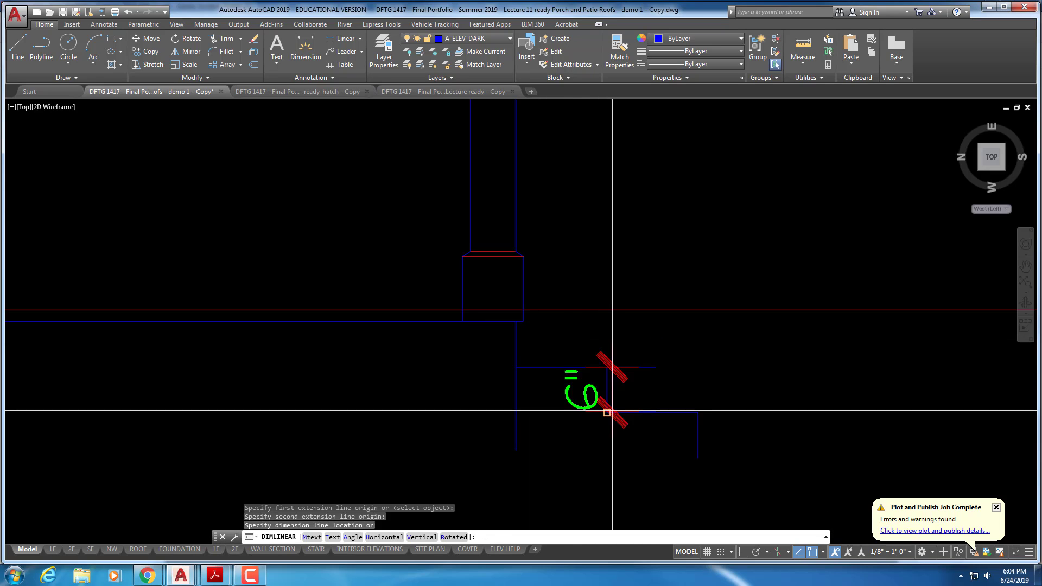
pyautogui.press('Escape')
# - Measure the height of the lowest porch step riser with a linear dimension, without placing it
pyautogui.rightClick(661, 361)
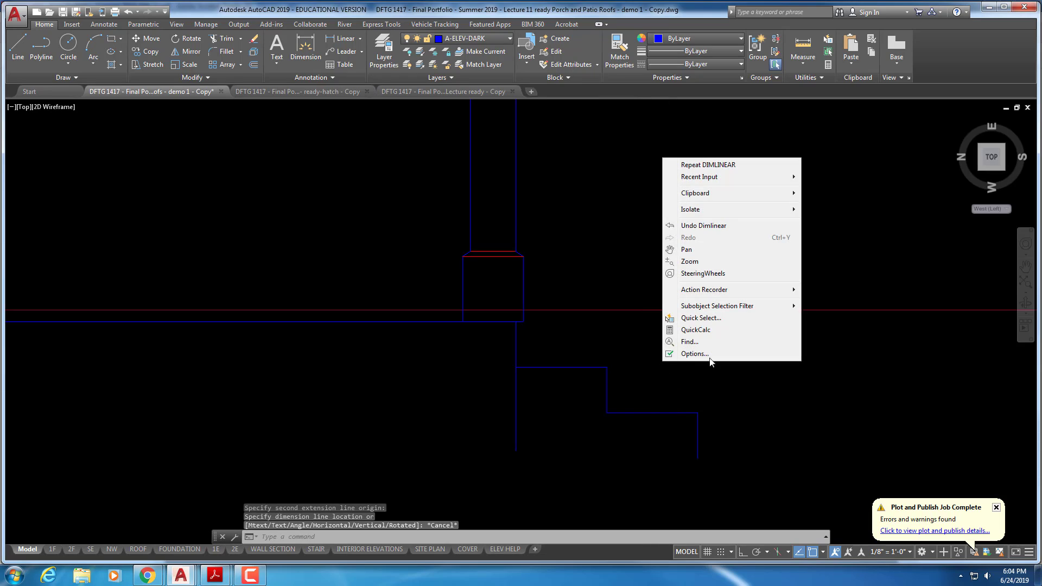
pyautogui.click(698, 164)
pyautogui.click(698, 412)
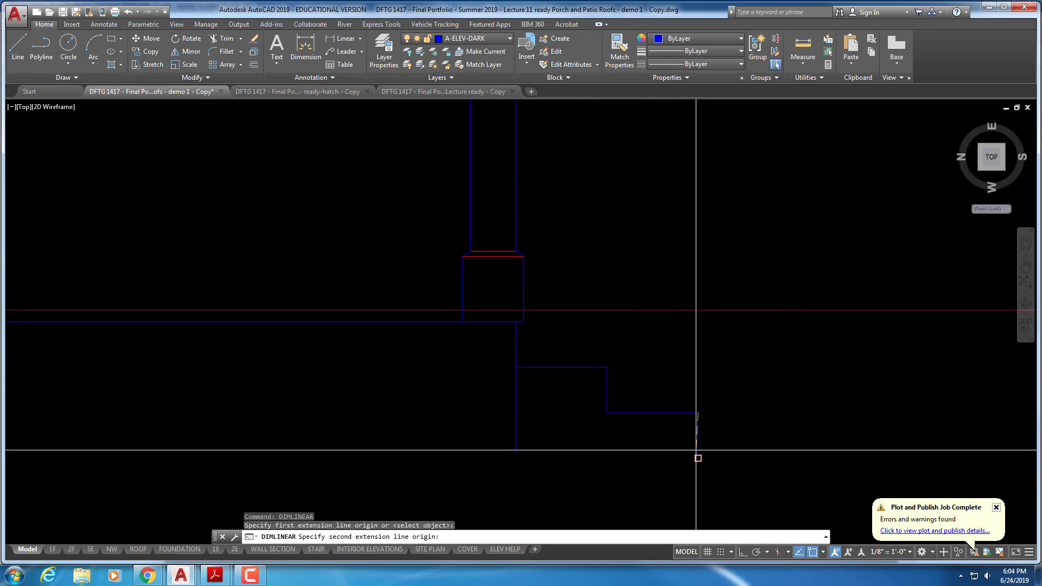
pyautogui.click(697, 458)
pyautogui.press('Escape')
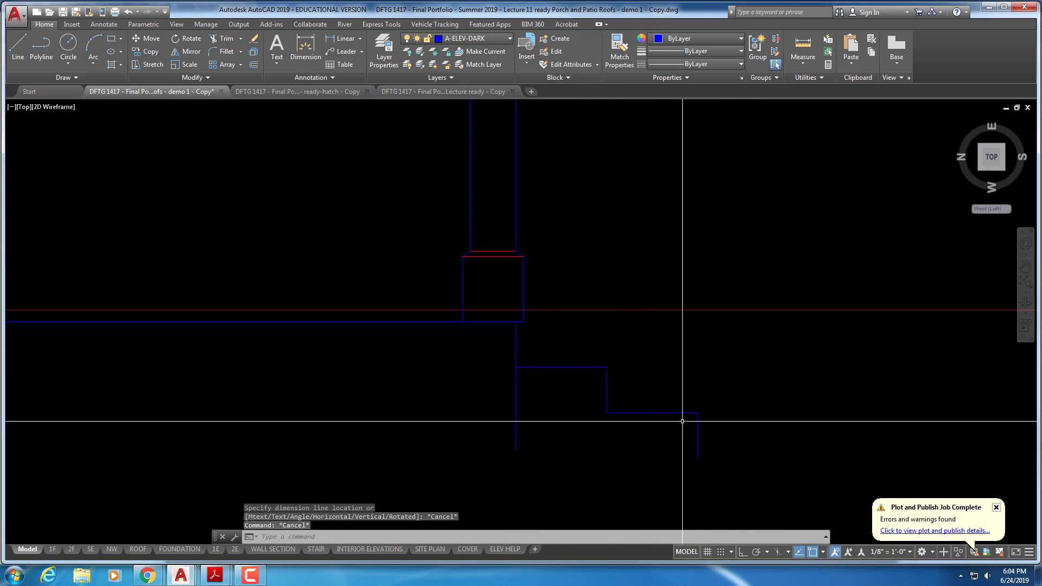
# - Save the drawing with the whole porch in view
pyautogui.scroll(-7, 682, 421)
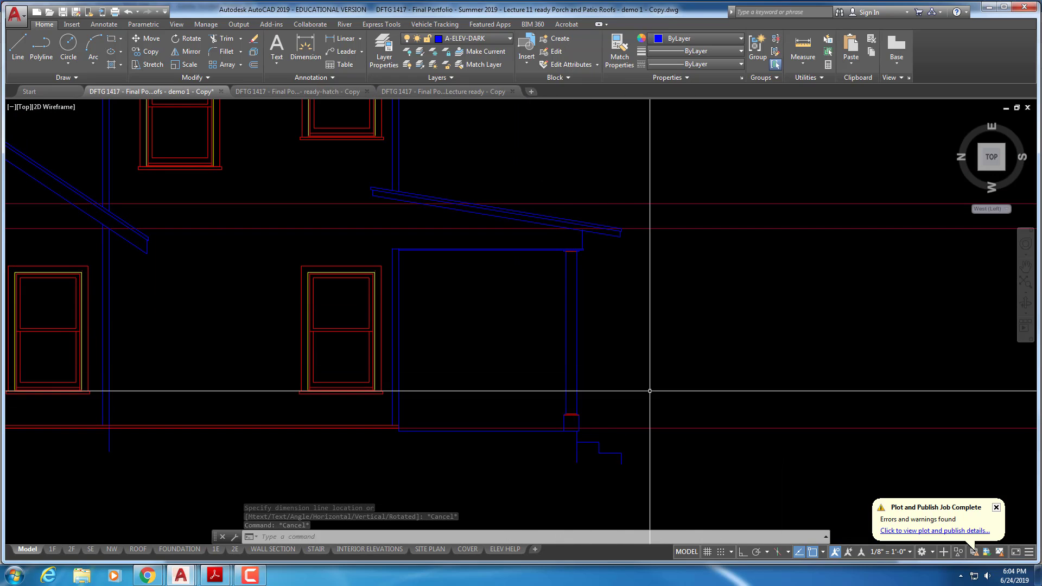
pyautogui.moveTo(645, 391); pyautogui.dragTo(744, 382, button='middle')
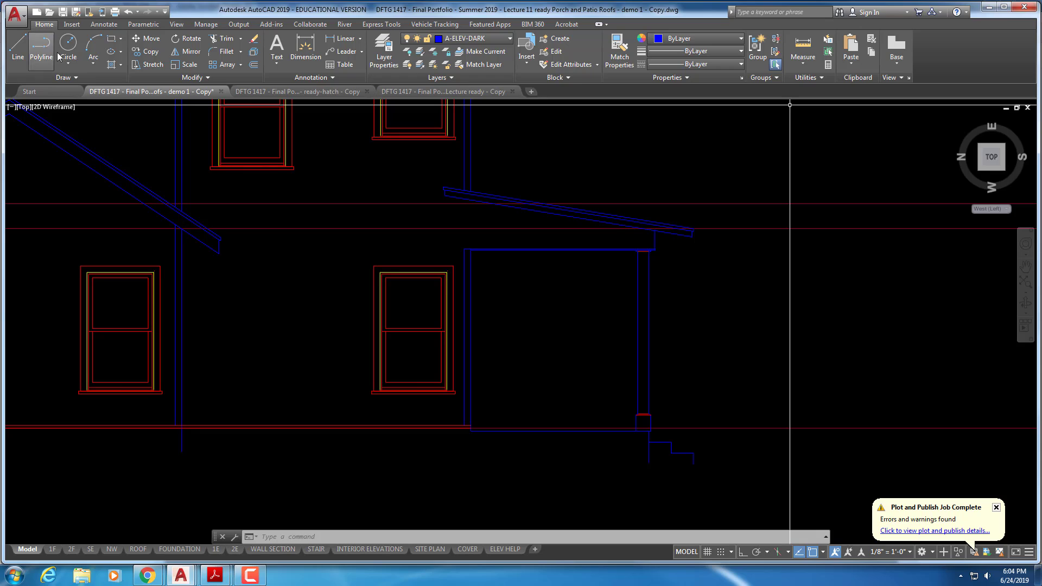
pyautogui.click(63, 13)
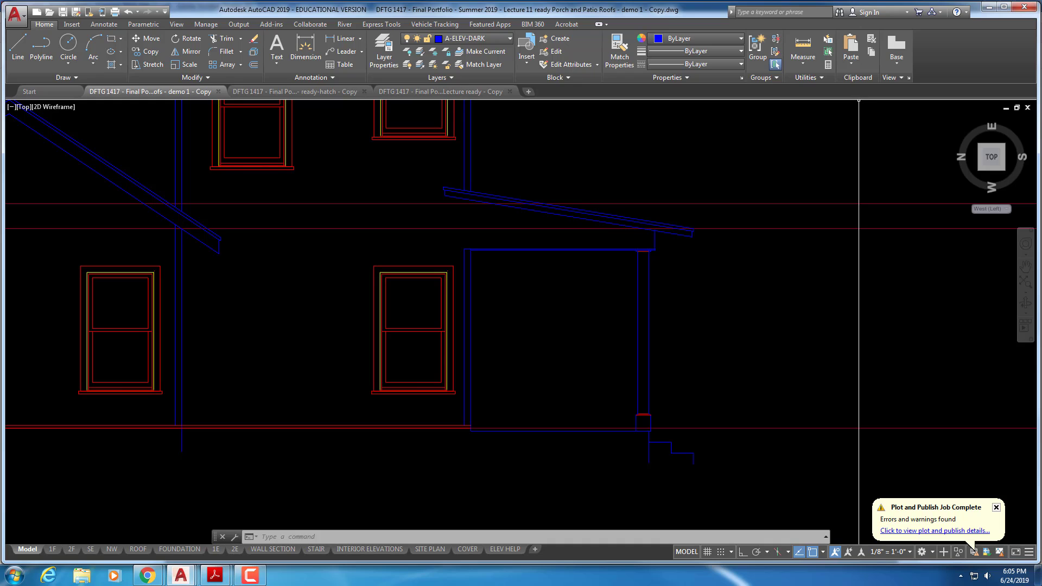
# - Set the current object color to green, with the porch roof's lower eave in view
pyautogui.scroll(5, 612, 175)
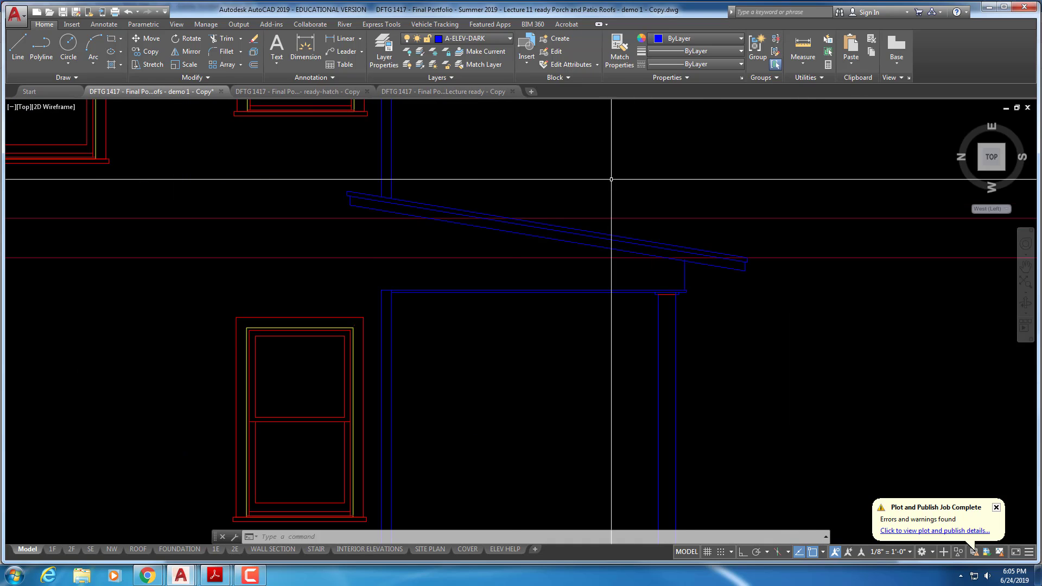
pyautogui.moveTo(575, 144); pyautogui.dragTo(421, 177, button='middle')
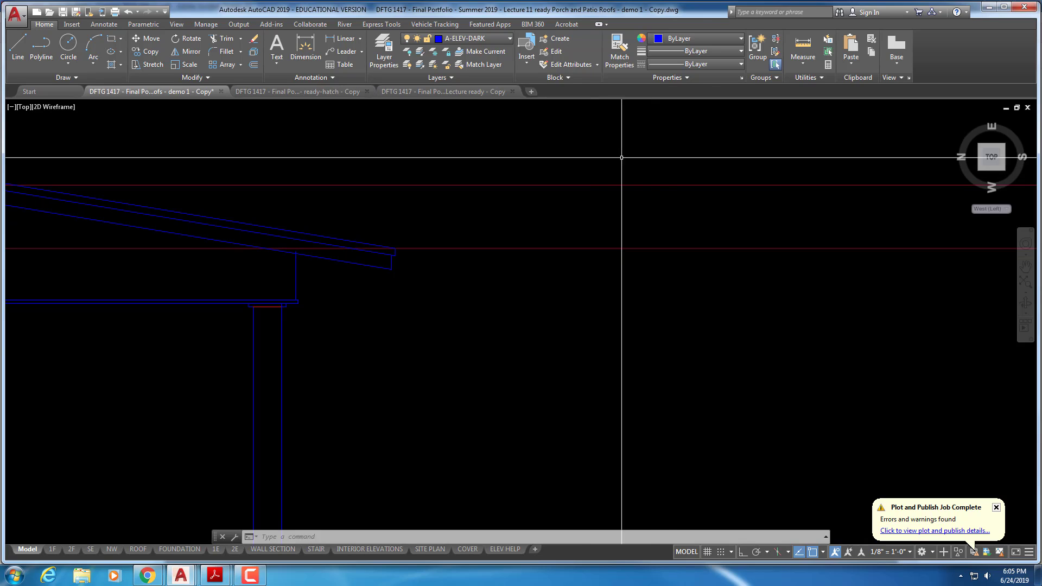
pyautogui.click(682, 37)
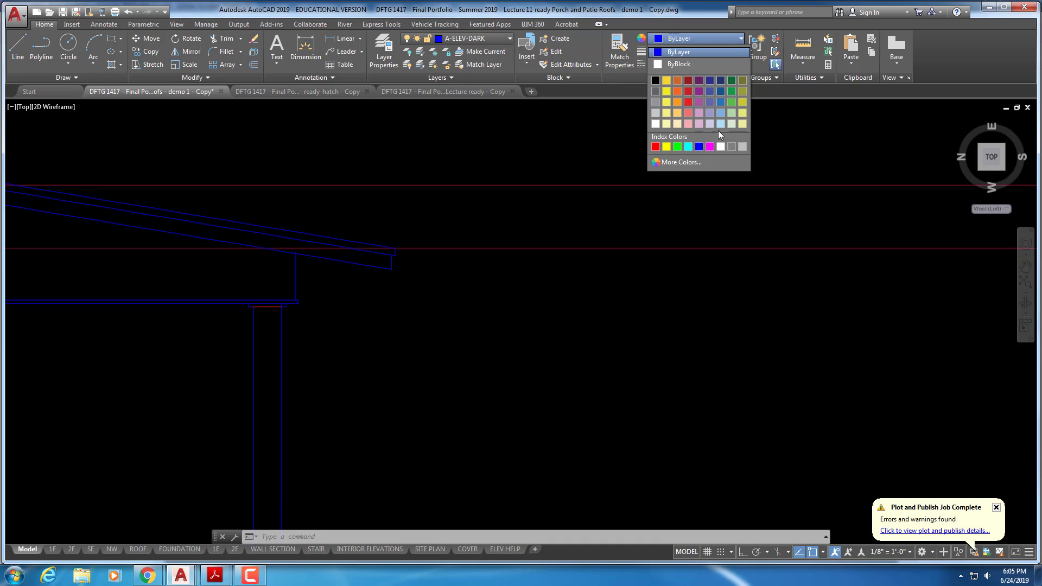
pyautogui.click(676, 146)
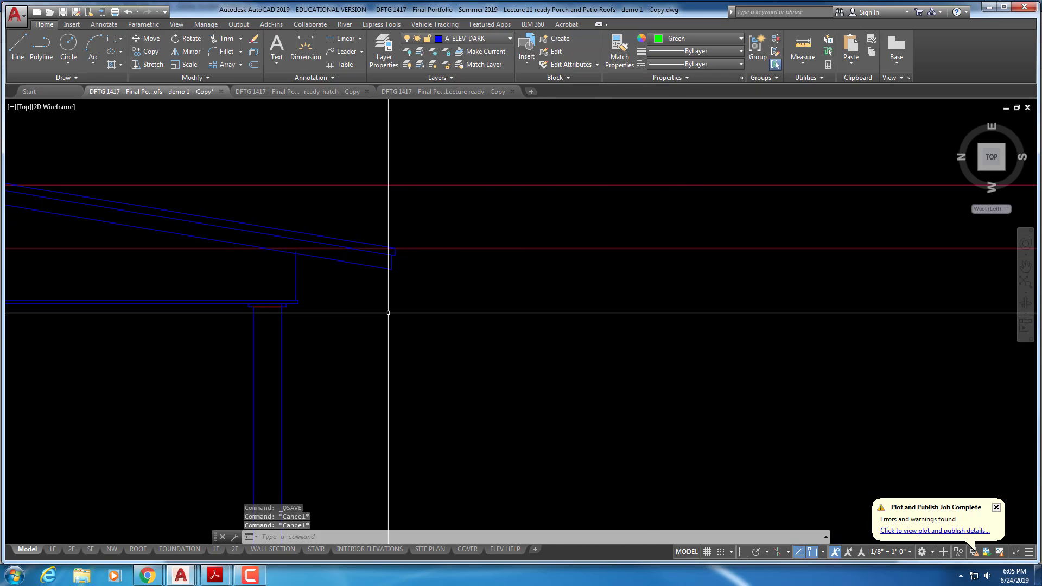
# - Draw a horizontal green projection line outward from the top corner of the porch roof's eave, with Ortho on
pyautogui.write('l')
pyautogui.press('Return')
pyautogui.scroll(2, 426, 261)
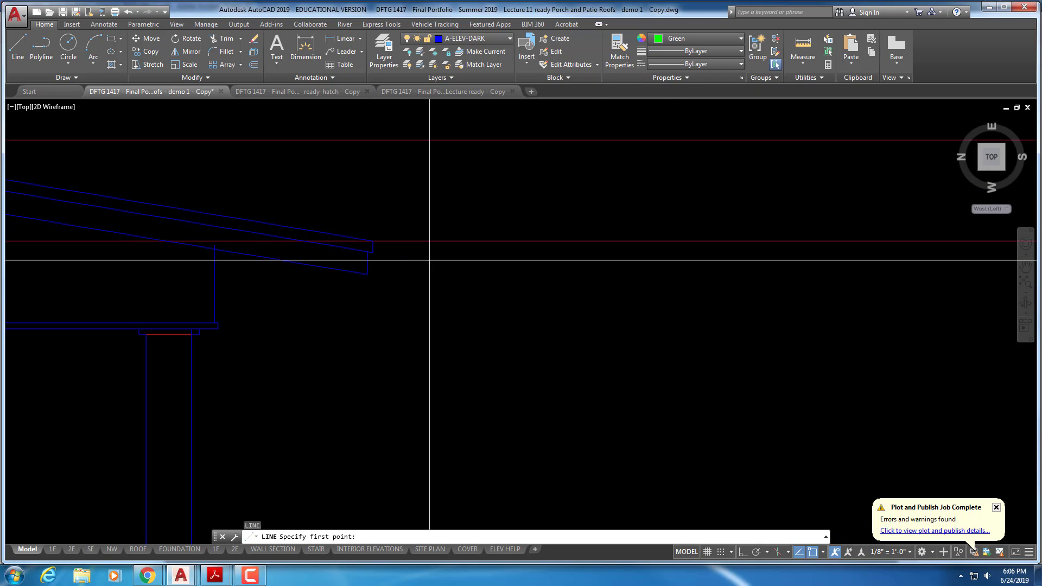
pyautogui.click(374, 241)
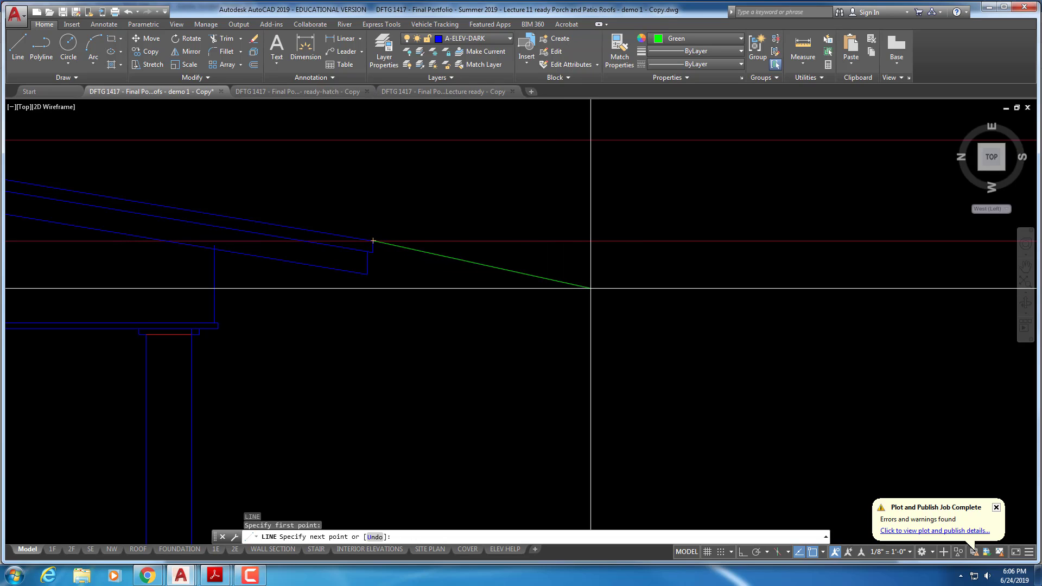
pyautogui.press('F8')
pyautogui.click(630, 279)
pyautogui.press('Escape')
pyautogui.press('Escape')
# - Draw a second horizontal green line outward from the lower corner of the upper eave trim's end
pyautogui.rightClick(360, 158)
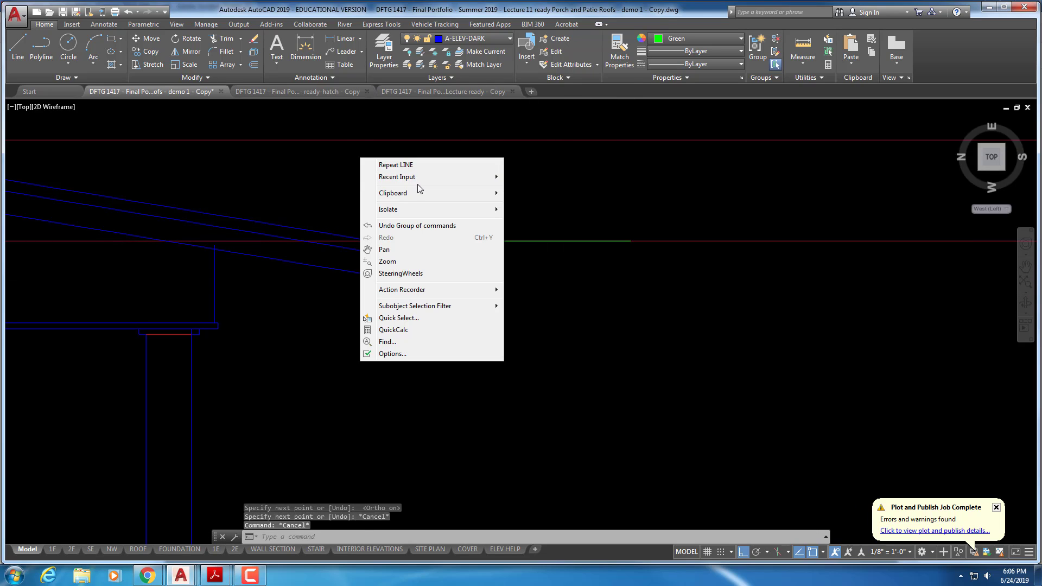
pyautogui.click(398, 165)
pyautogui.scroll(4, 372, 249)
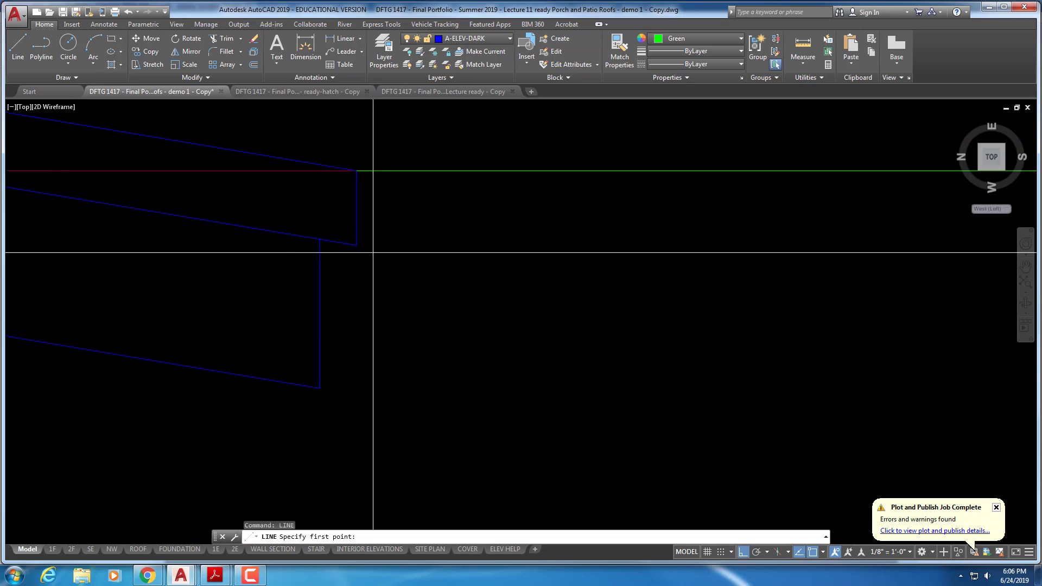
pyautogui.click(346, 239)
pyautogui.click(782, 282)
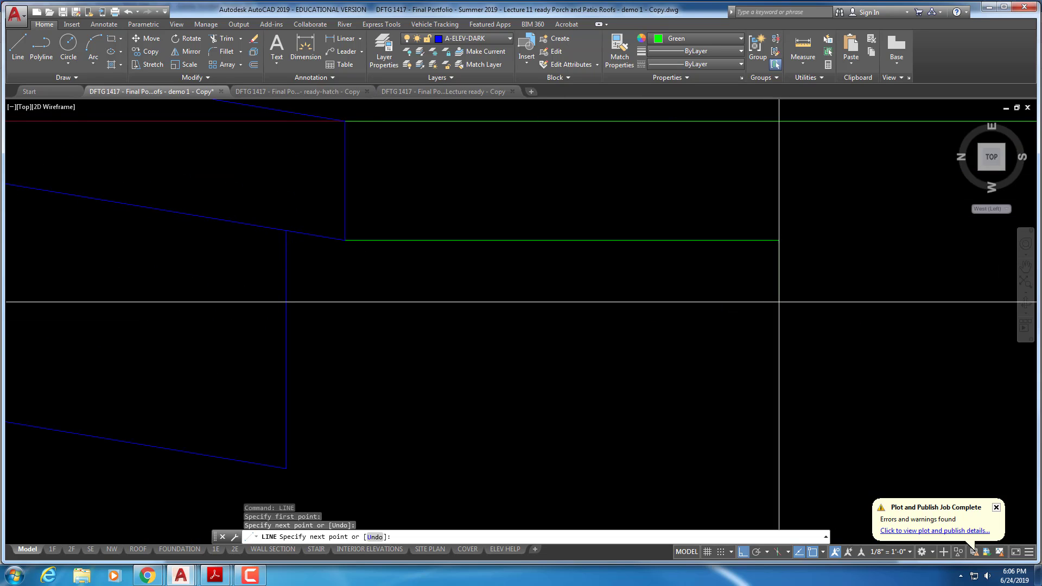
pyautogui.press('Escape')
# - Draw a horizontal green line outward from the bottom corner of the porch roof's lower fascia
pyautogui.scroll(-4, 455, 304)
pyautogui.moveTo(447, 307); pyautogui.dragTo(480, 195, button='middle')
pyautogui.rightClick(419, 233)
pyautogui.click(447, 240)
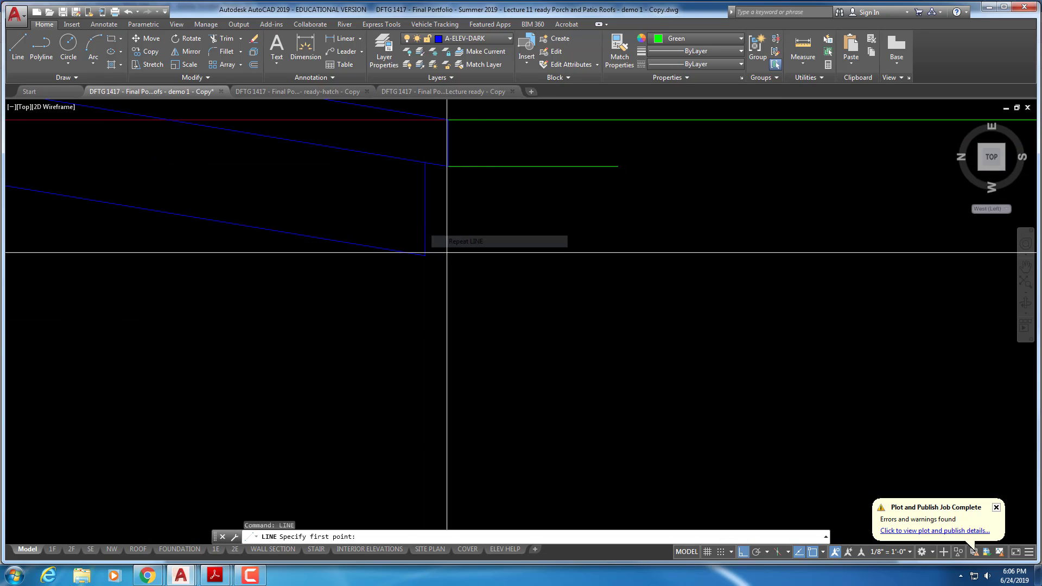
pyautogui.click(425, 255)
pyautogui.click(617, 279)
pyautogui.press('Escape')
# - Draw a horizontal green line outward from the upper corner of the trim band beneath the porch beam
pyautogui.scroll(-4, 605, 223)
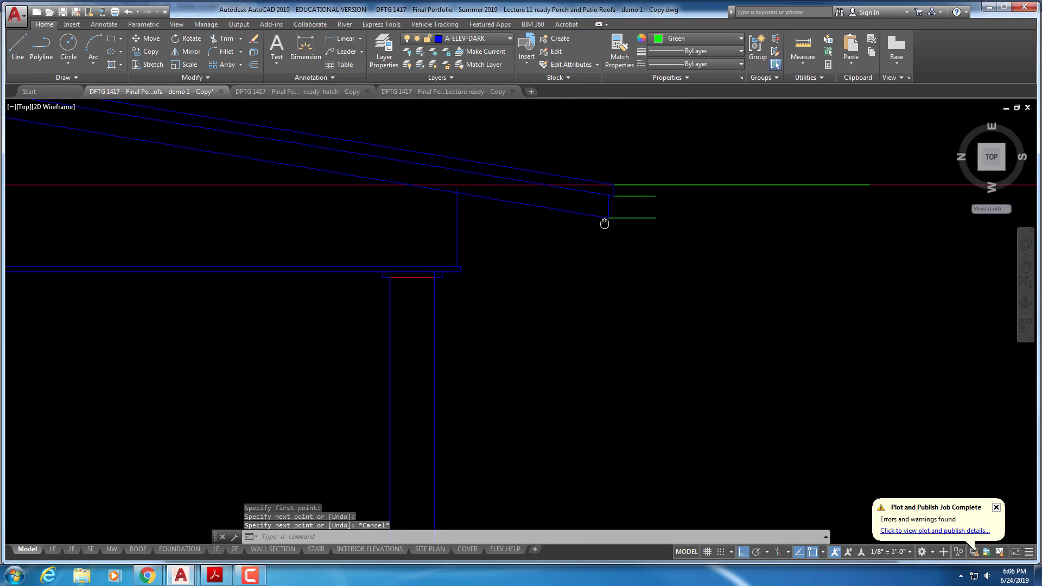
pyautogui.moveTo(226, 308); pyautogui.dragTo(372, 268, button='middle')
pyautogui.rightClick(508, 250)
pyautogui.click(521, 261)
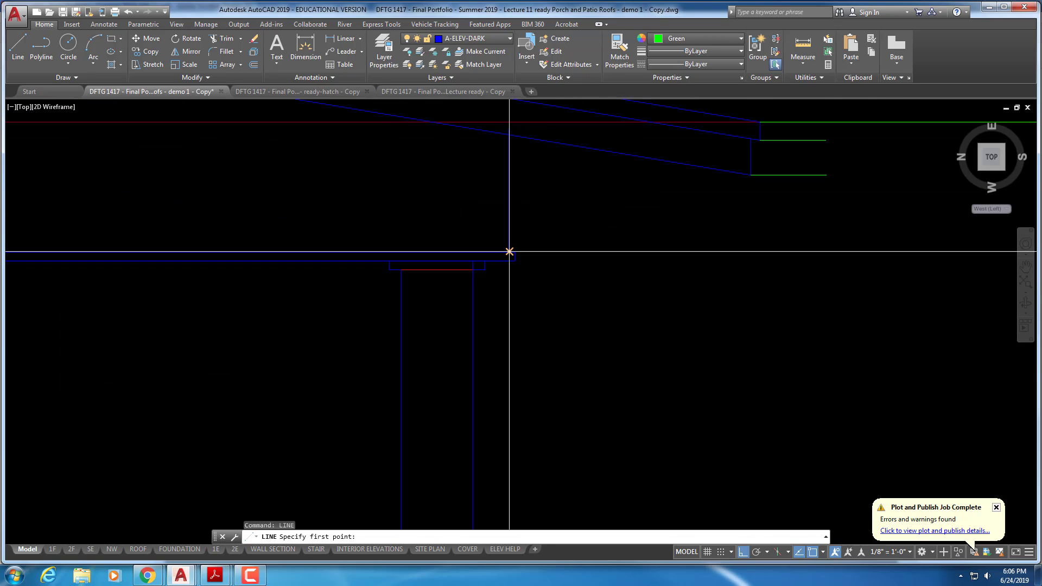
pyautogui.scroll(2, 508, 251)
pyautogui.scroll(-3, 536, 250)
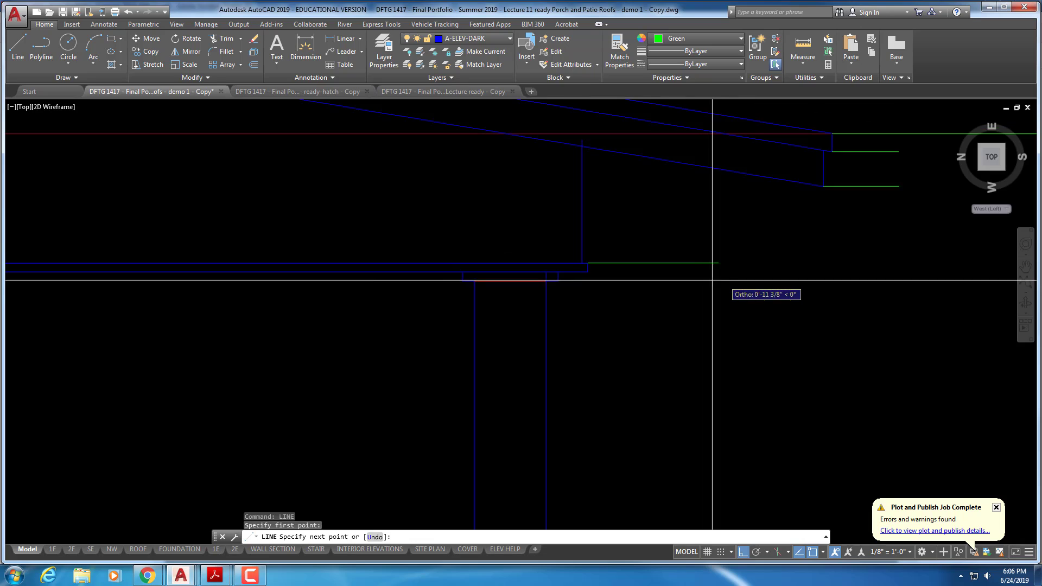
pyautogui.click(685, 252)
pyautogui.press('Escape')
pyautogui.press('Escape')
# - Draw a horizontal green line outward from the lower corner of the porch beam's trim band
pyautogui.rightClick(247, 237)
pyautogui.click(293, 242)
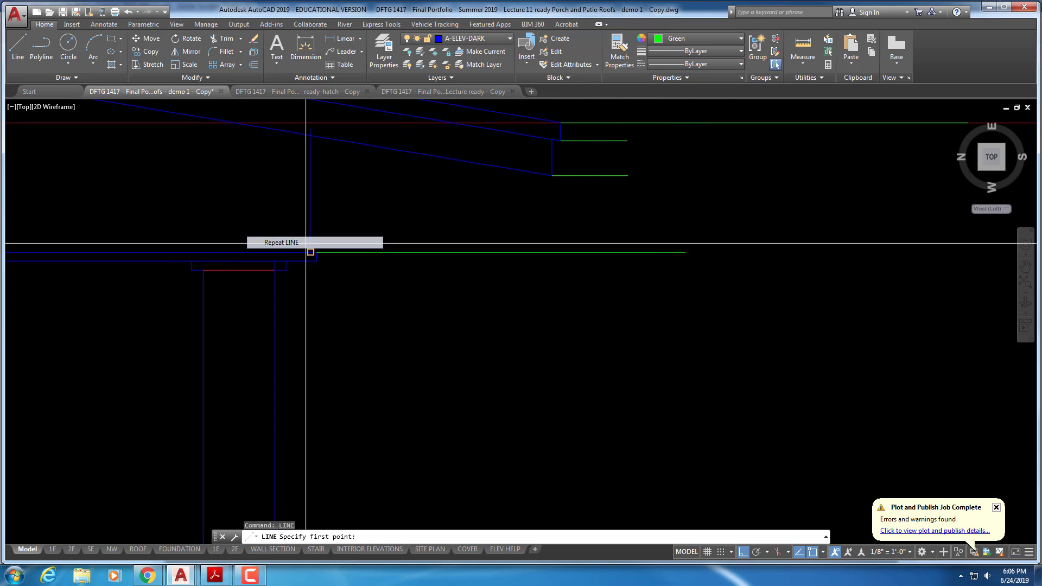
pyautogui.scroll(3, 313, 260)
pyautogui.click(186, 203)
pyautogui.scroll(-3, 477, 249)
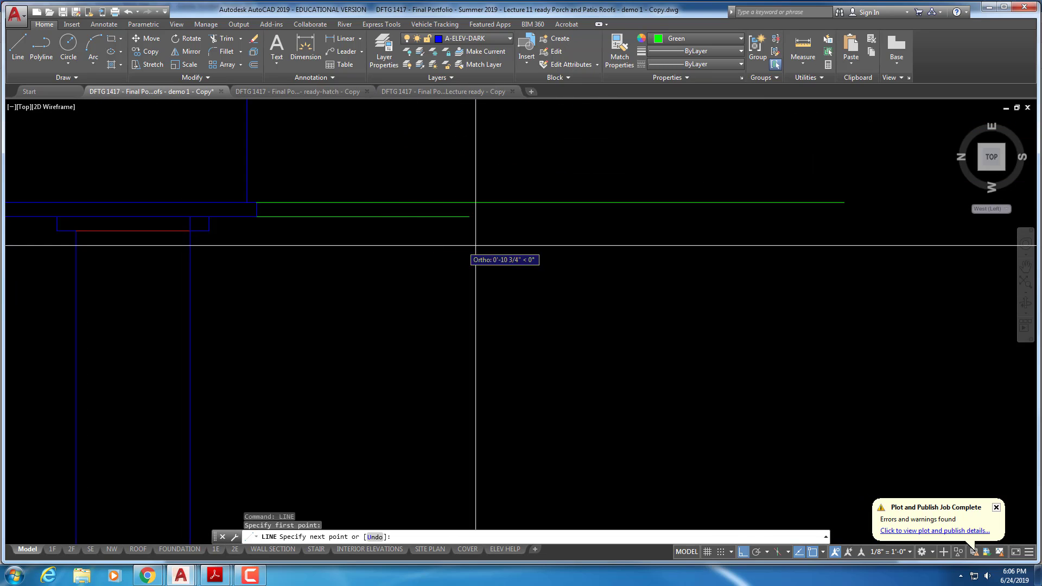
pyautogui.click(539, 244)
pyautogui.press('Escape')
pyautogui.press('Escape')
pyautogui.press('Escape')
# - Try to trim the short vertical line inside the porch column's cap
pyautogui.scroll(5, 476, 244)
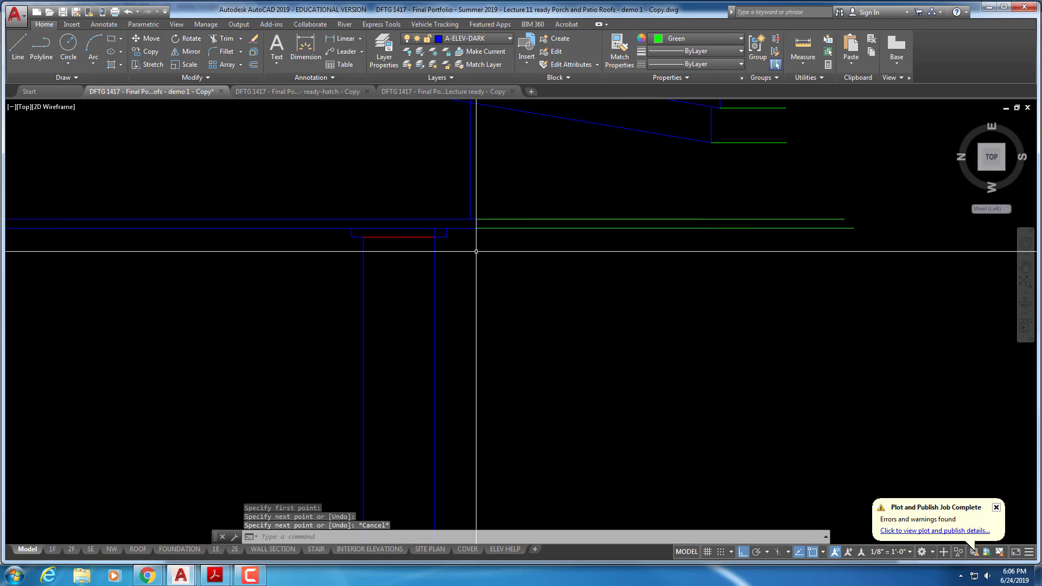
pyautogui.write('tr')
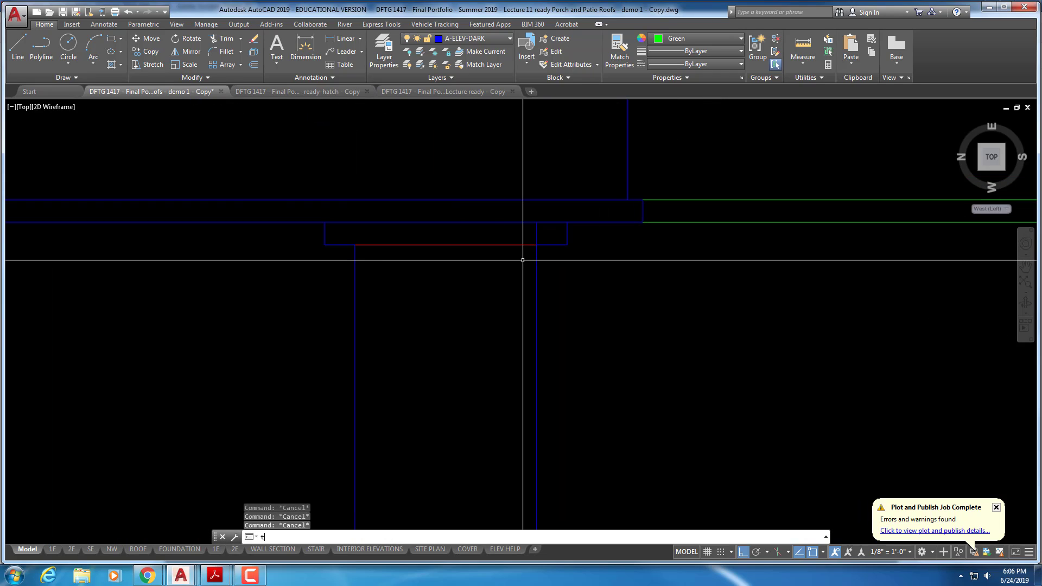
pyautogui.press('Return')
pyautogui.click(536, 233)
pyautogui.press('Return')
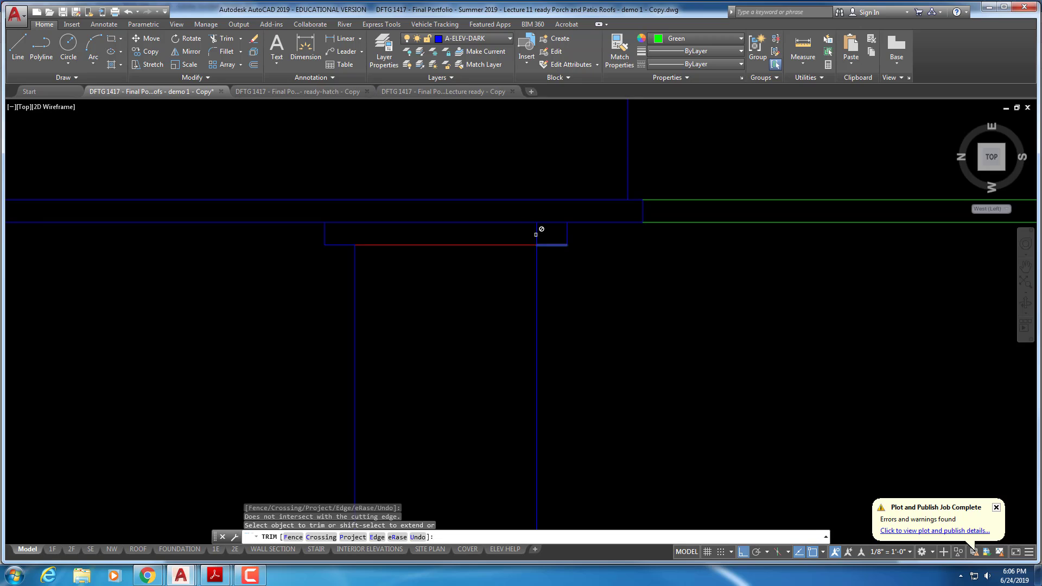
pyautogui.press('Escape')
pyautogui.press('Escape')
pyautogui.press('Escape')
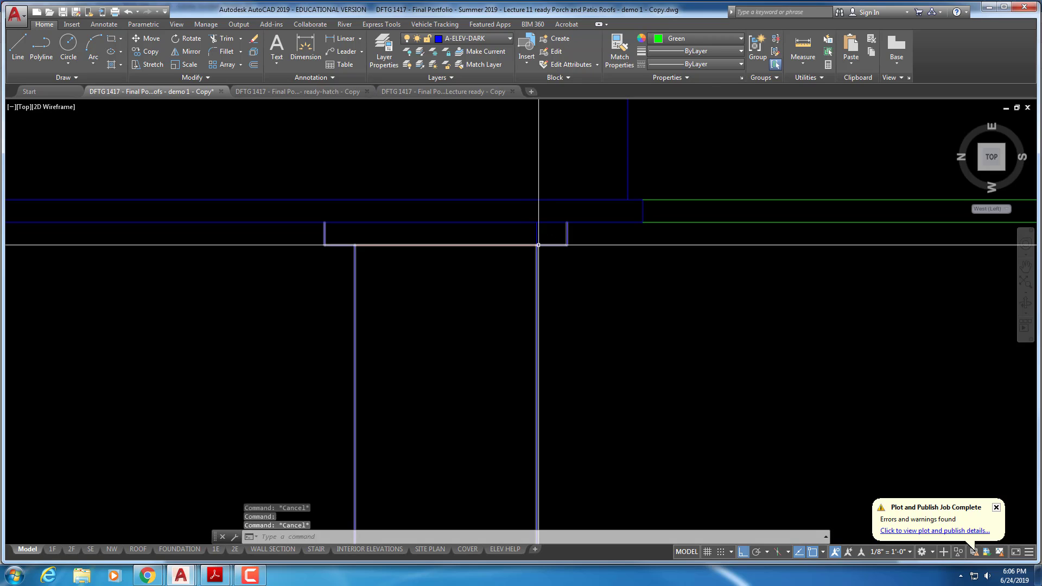
# - Erase the short vertical line inside the porch column's cap
pyautogui.write('e')
pyautogui.press('Return')
pyautogui.press('Escape')
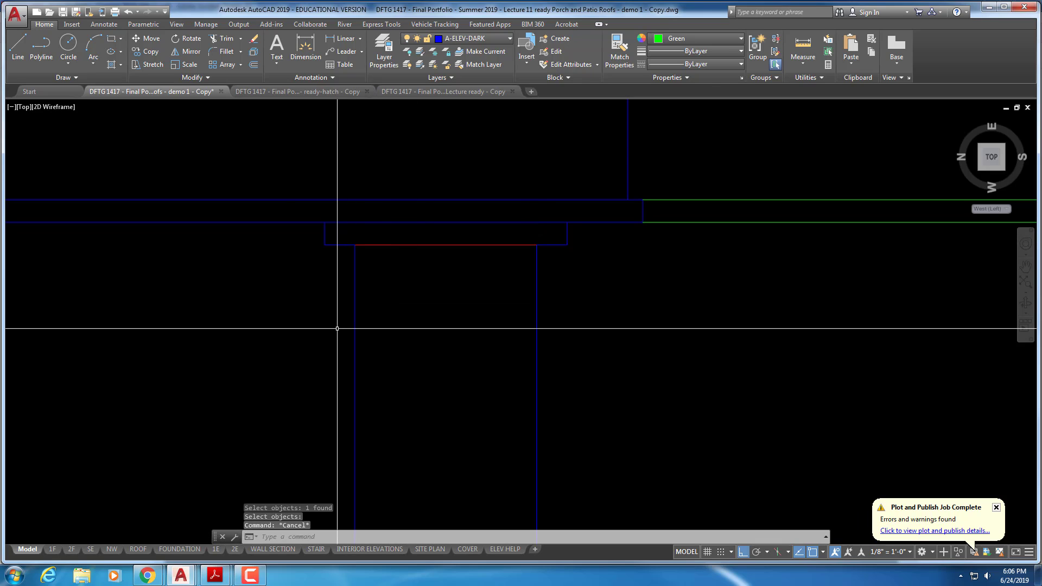
# - Extend the green roof-edge line and the two beam trim lines to the diagonal projection line
pyautogui.scroll(-5, 298, 343)
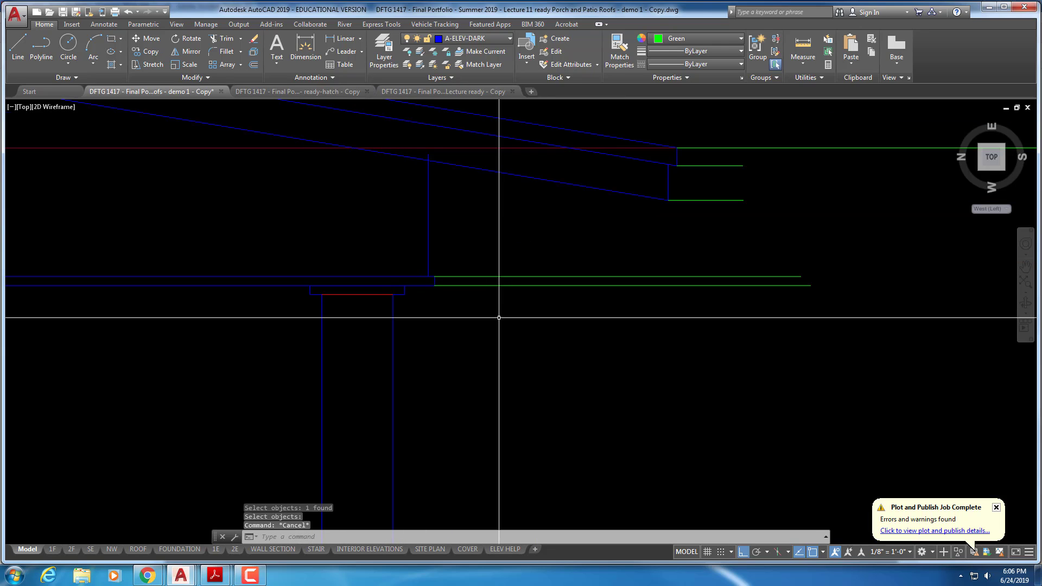
pyautogui.scroll(-6, 504, 312)
pyautogui.scroll(-6, 541, 272)
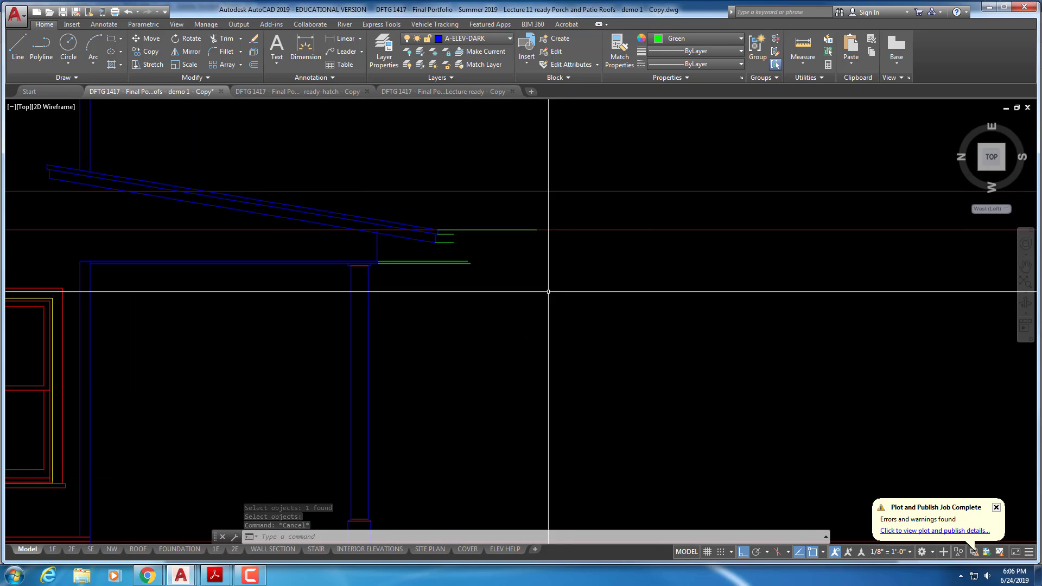
pyautogui.press('Escape')
pyautogui.press('Escape')
pyautogui.write('ex')
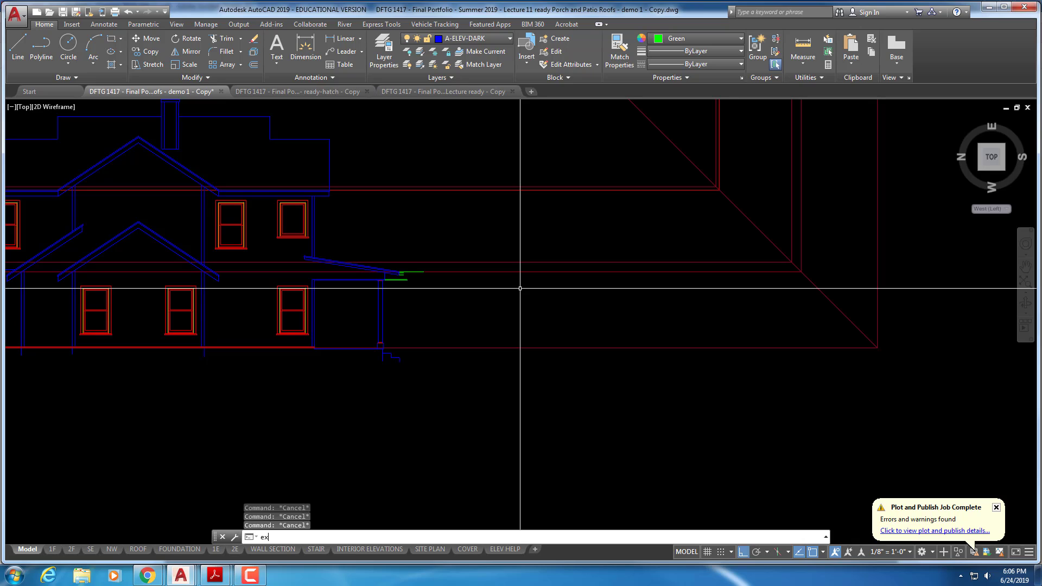
pyautogui.press('Return')
pyautogui.click(861, 279)
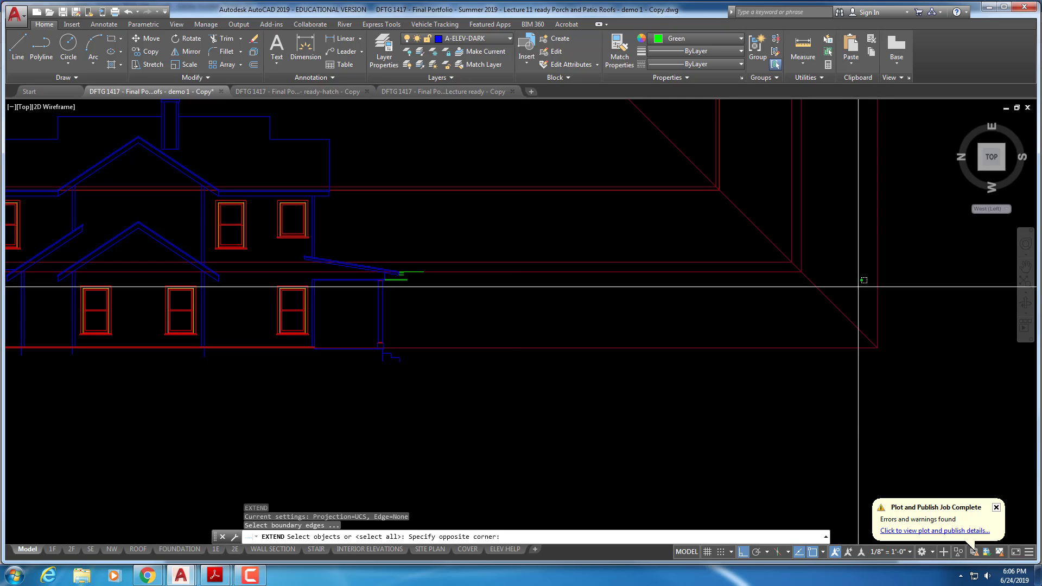
pyautogui.click(489, 305)
pyautogui.press('Return')
pyautogui.click(414, 295)
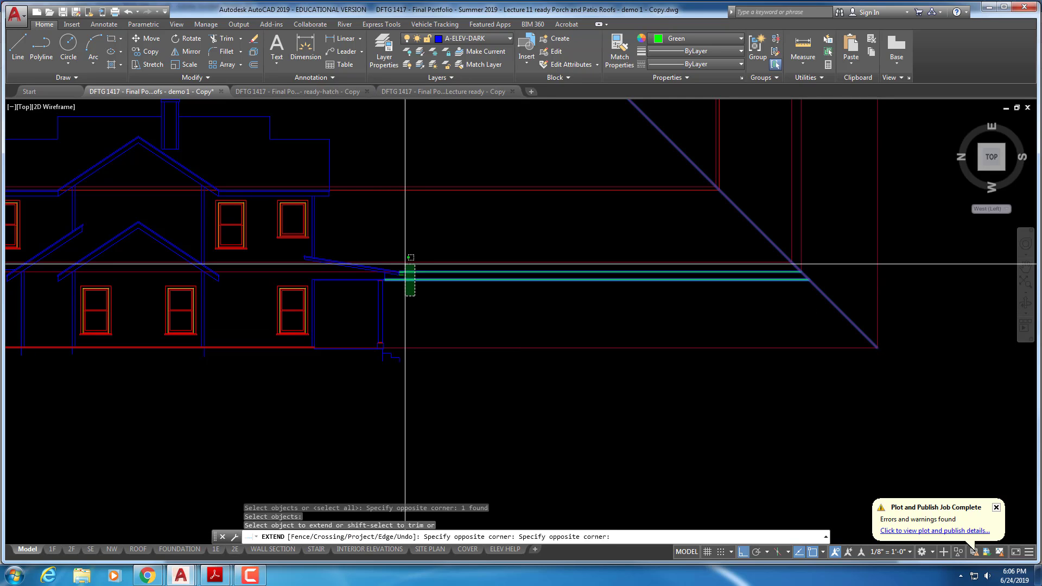
pyautogui.click(401, 268)
# - Extend the two remaining short green fascia lines to the same diagonal projection line
pyautogui.scroll(3, 403, 271)
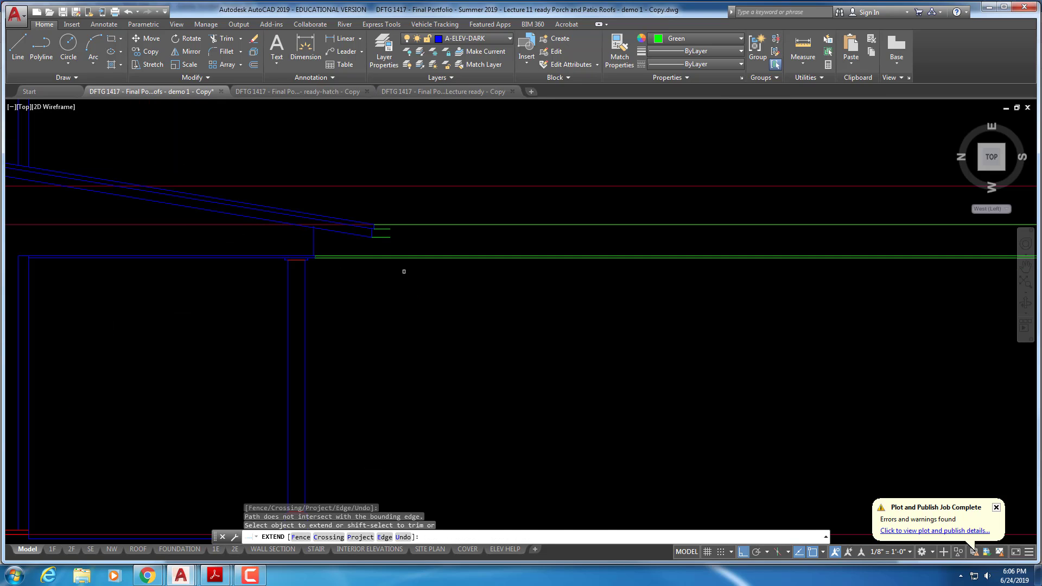
pyautogui.click(403, 249)
pyautogui.scroll(-5, 383, 219)
pyautogui.scroll(6, 198, 280)
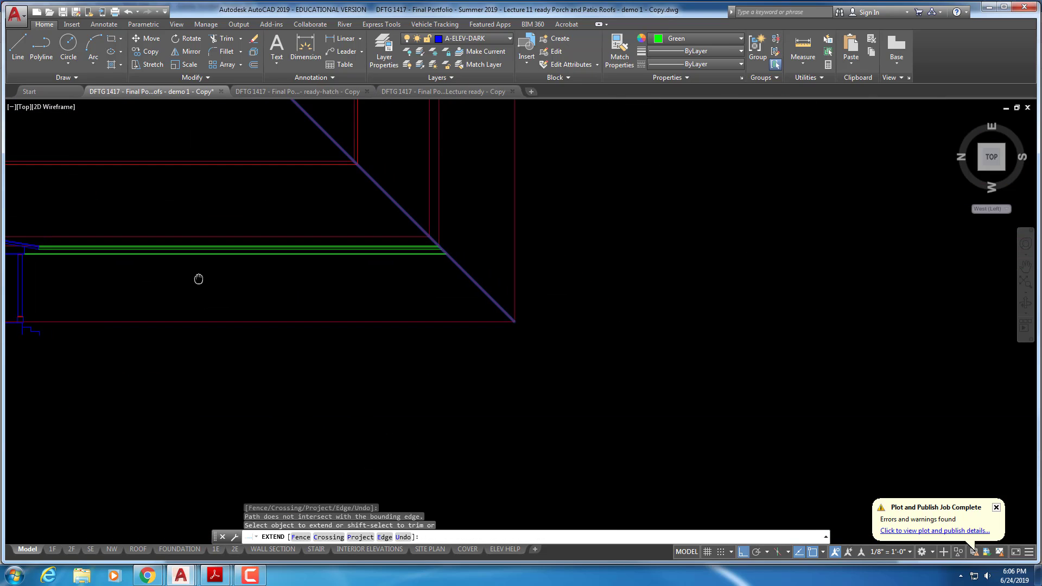
pyautogui.scroll(4, 405, 262)
pyautogui.press('Escape')
pyautogui.press('Escape')
pyautogui.press('Escape')
pyautogui.press('Escape')
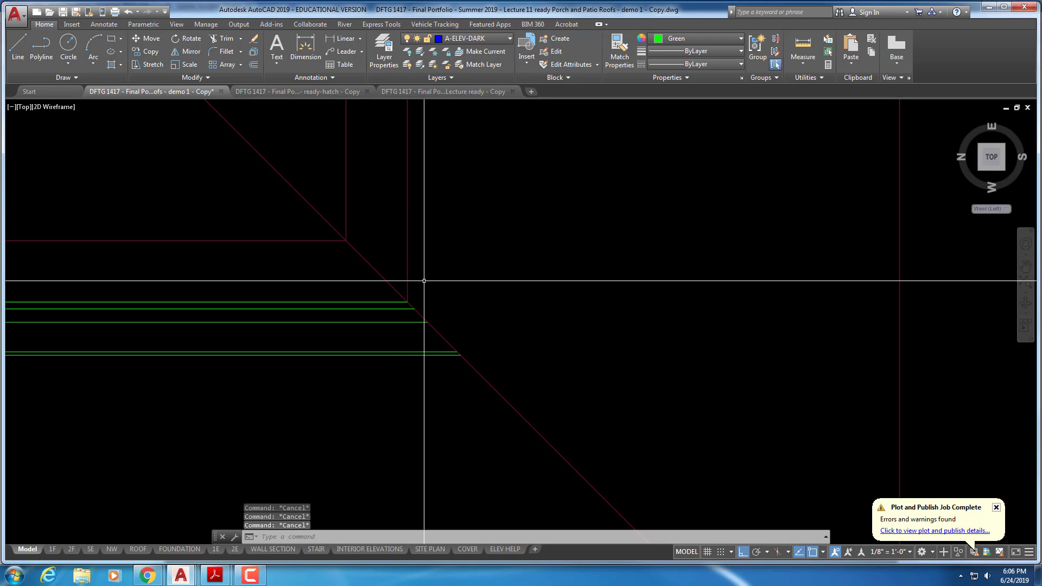
# - Mirror the five green lines about the diagonal projection line with Ortho off, keeping the source lines
pyautogui.write('mi')
pyautogui.press('Return')
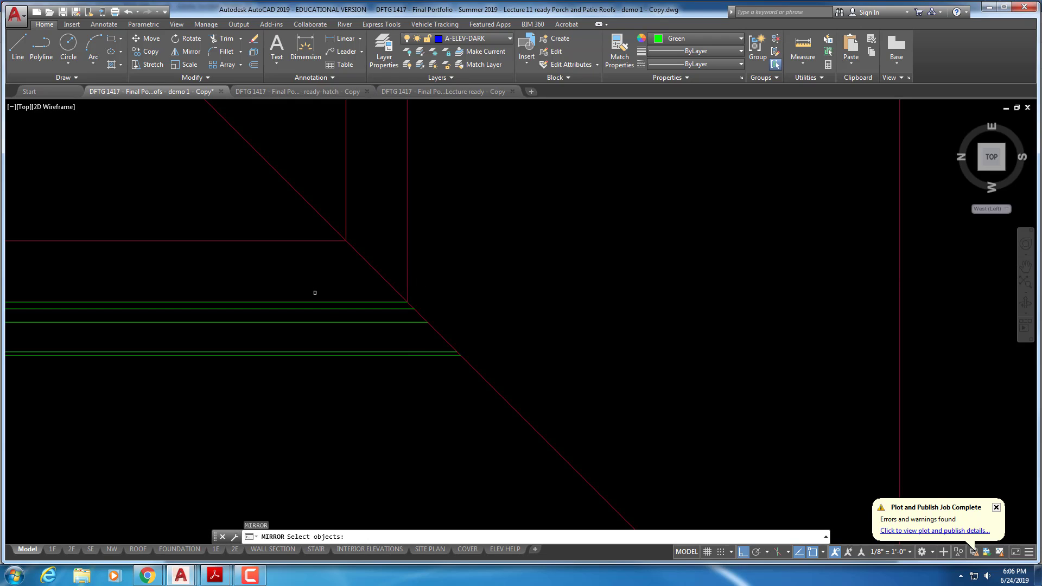
pyautogui.click(314, 301)
pyautogui.click(314, 308)
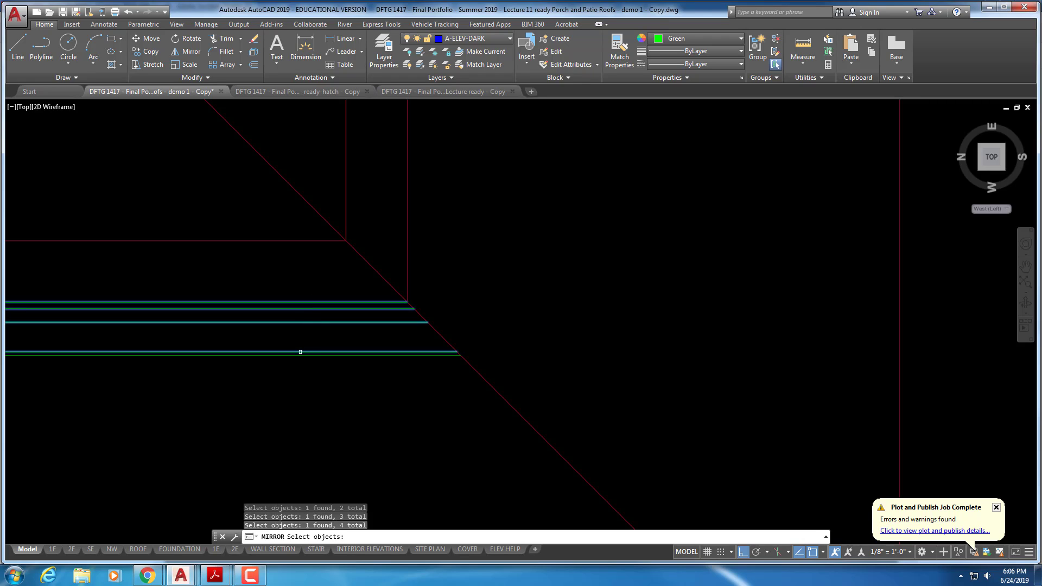
pyautogui.press('Return')
pyautogui.scroll(-4, 347, 380)
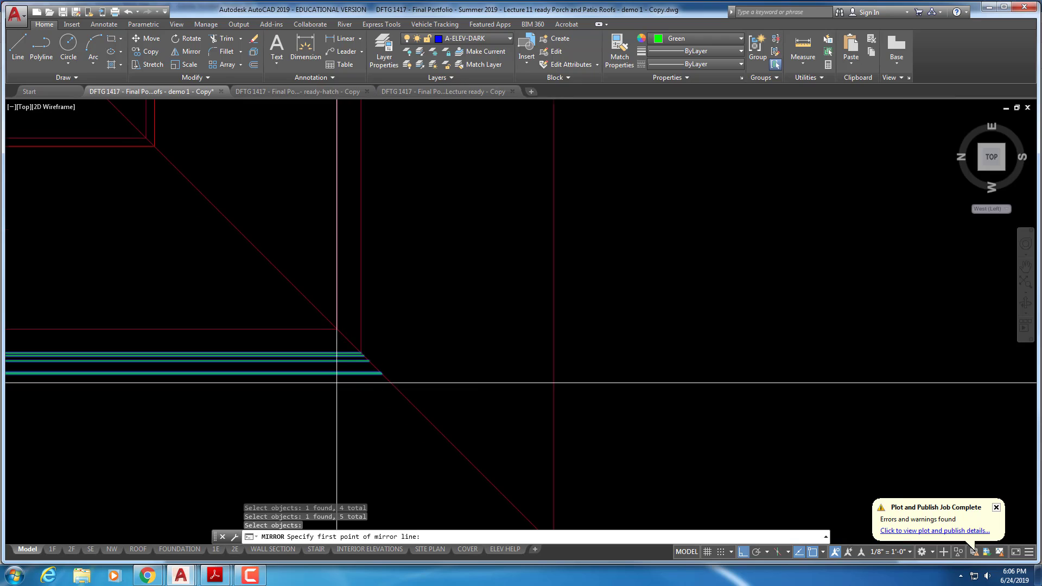
pyautogui.scroll(4, 350, 268)
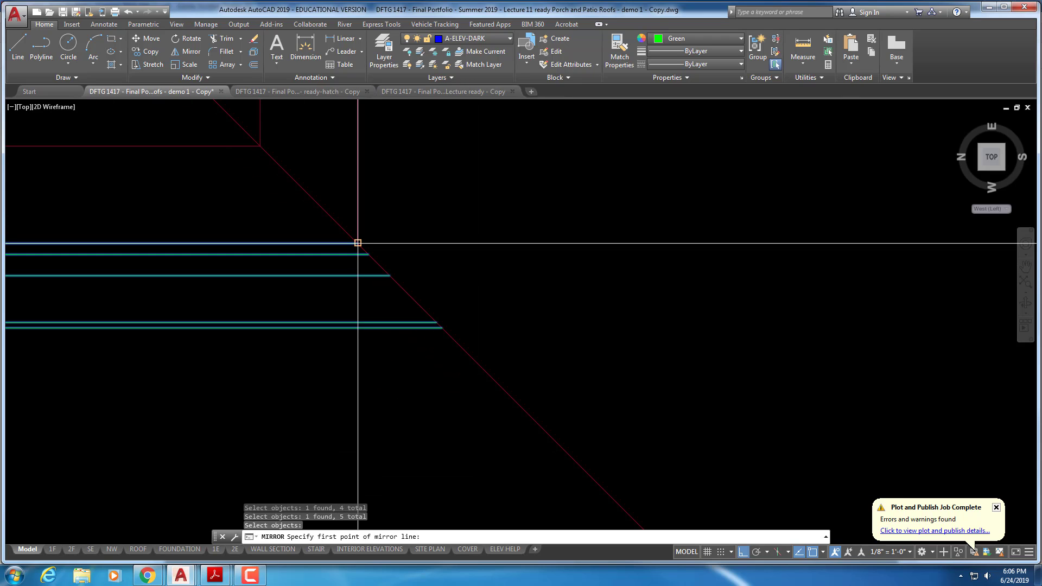
pyautogui.click(356, 242)
pyautogui.scroll(-2, 499, 346)
pyautogui.scroll(-1, 372, 240)
pyautogui.press('F8')
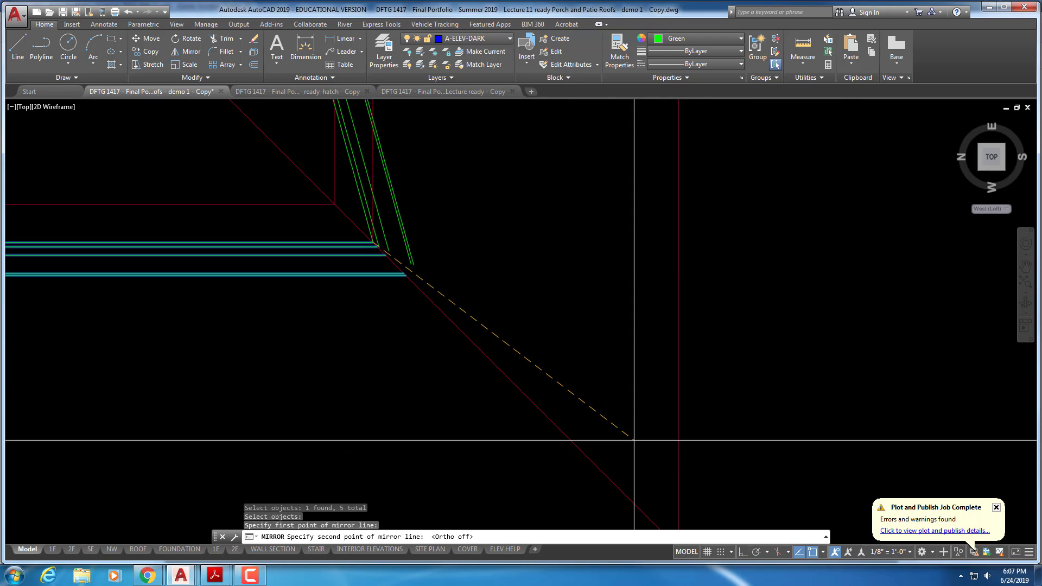
pyautogui.scroll(1, 628, 431)
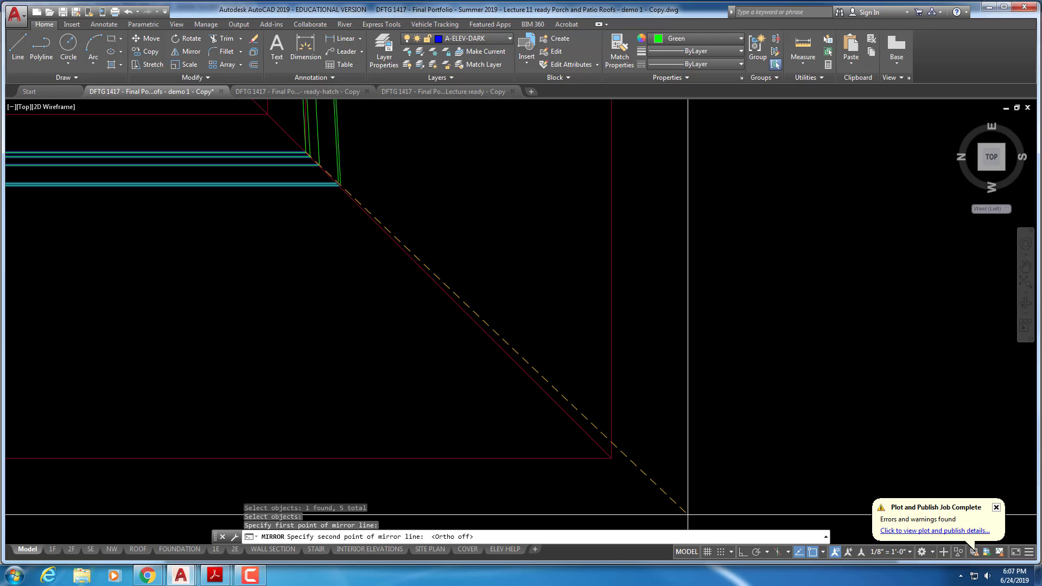
pyautogui.click(609, 458)
pyautogui.press('Return')
pyautogui.scroll(-2, 486, 425)
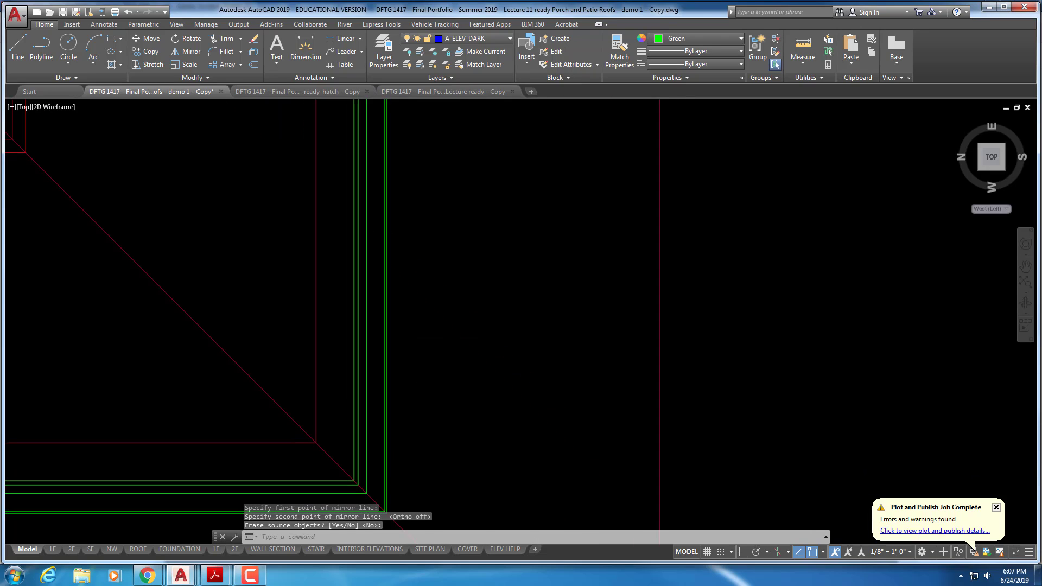
# - Restore the South (Front) UCS, with the mirrored green lines and the surrounding elevations in view
pyautogui.scroll(2, 343, 450)
pyautogui.scroll(2, 352, 447)
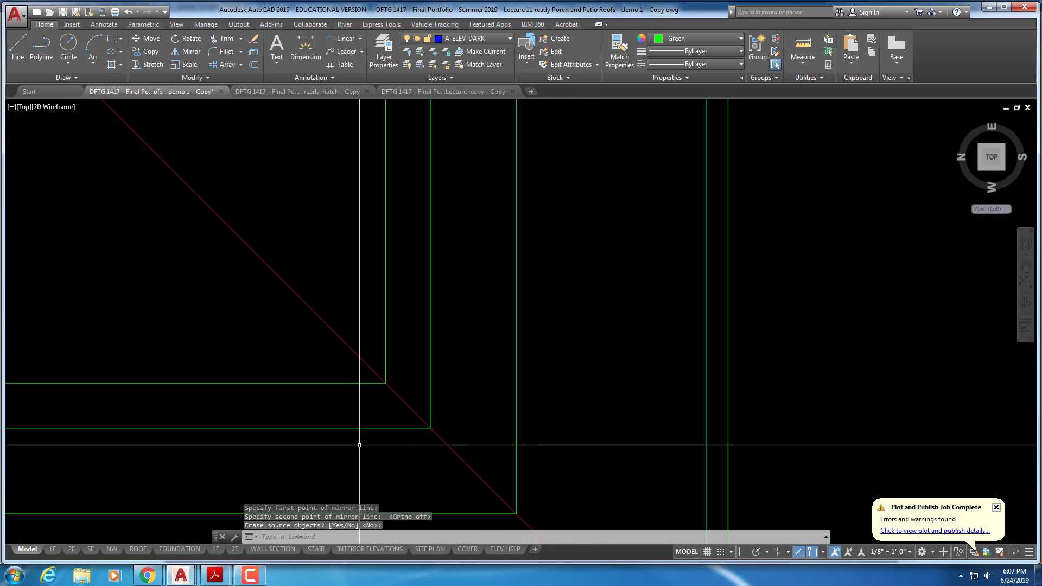
pyautogui.scroll(-3, 359, 445)
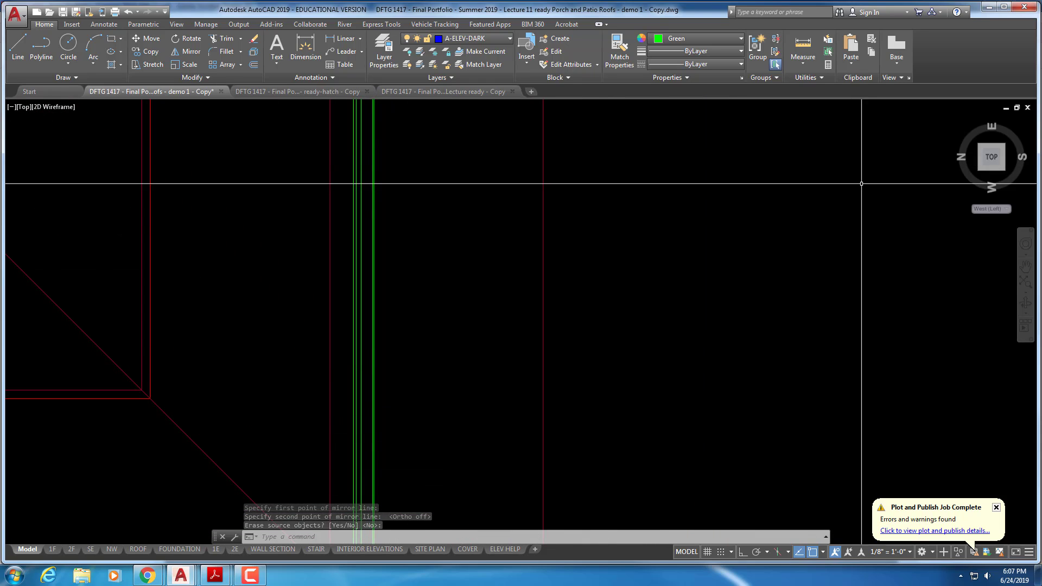
pyautogui.click(1007, 210)
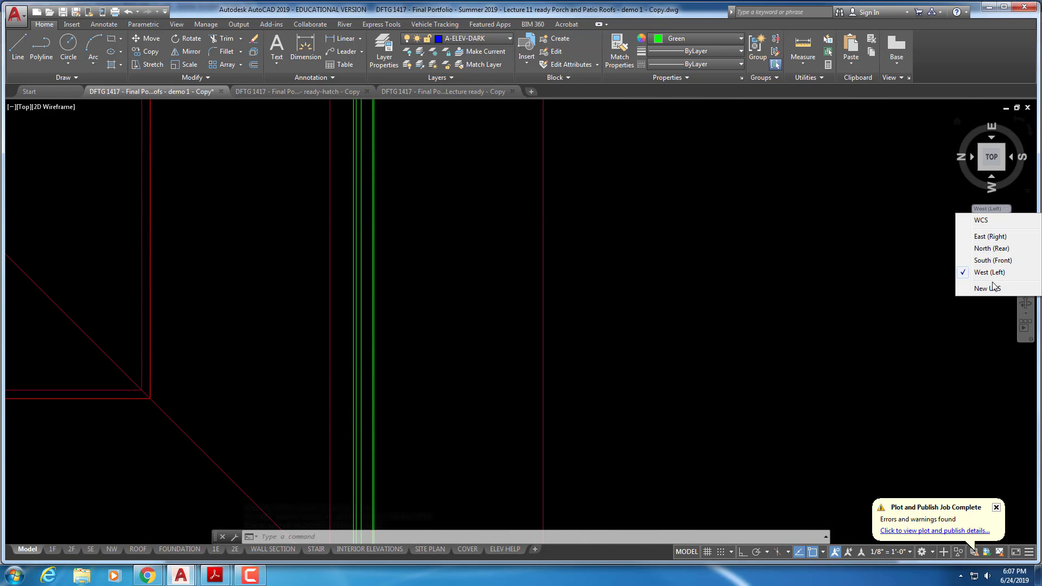
pyautogui.click(992, 261)
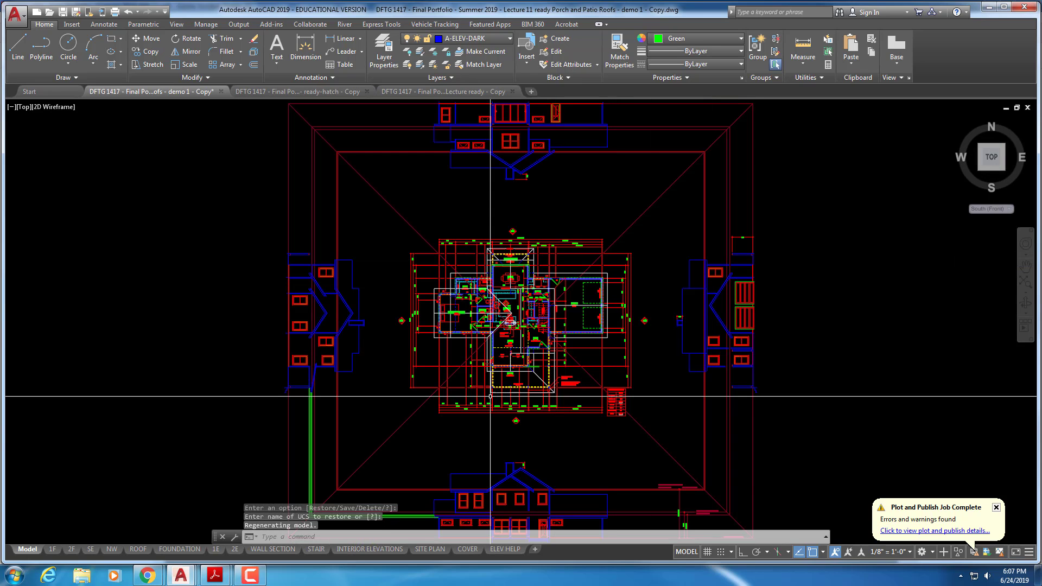
# - Examine how the mirrored green lines align with the existing eave and fascia at the west end of the south elevation
pyautogui.scroll(6, 415, 417)
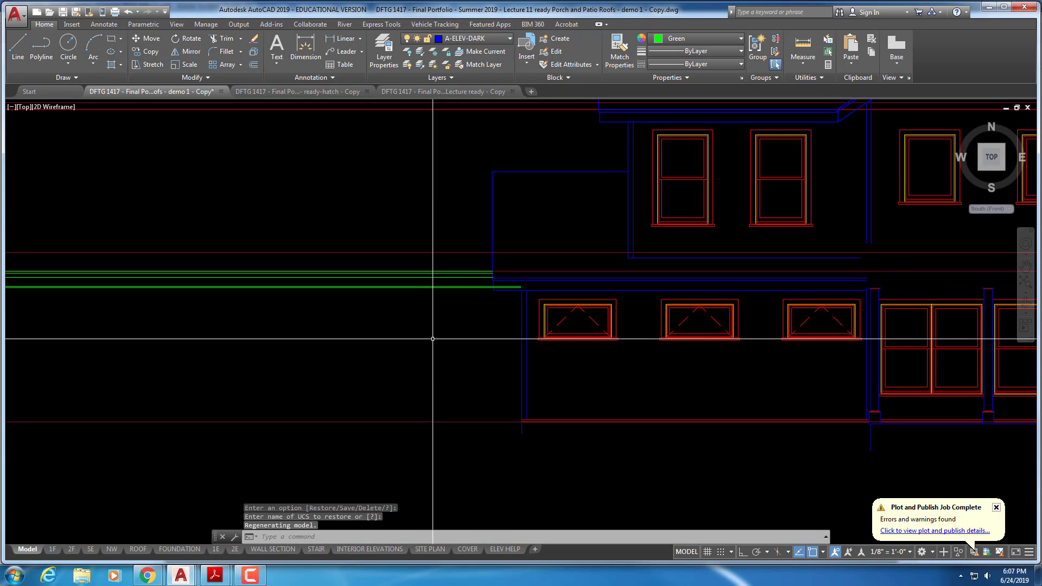
pyautogui.moveTo(424, 401); pyautogui.dragTo(374, 376, button='middle')
pyautogui.scroll(4, 417, 363)
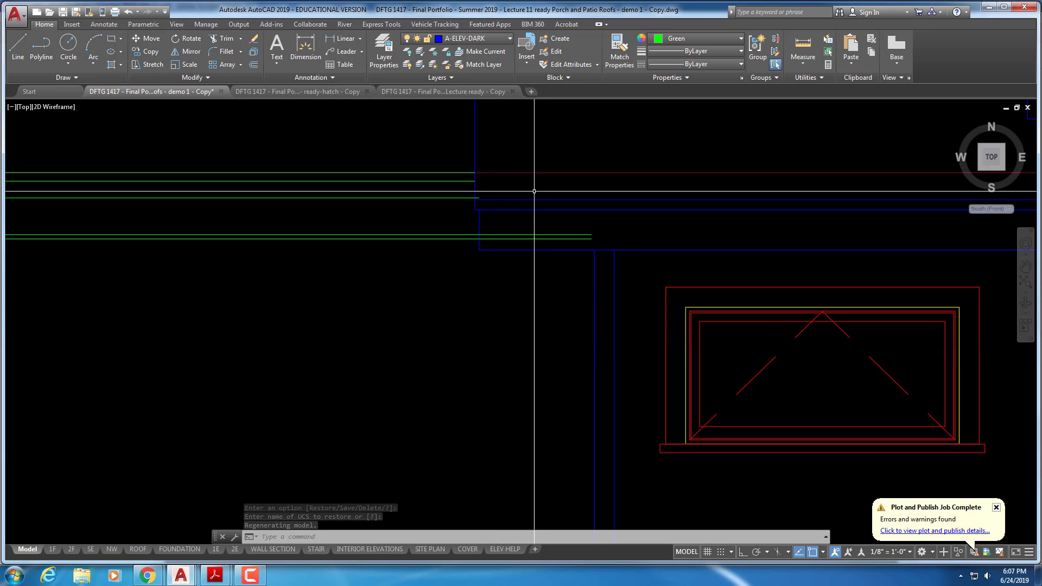
pyautogui.moveTo(533, 199)
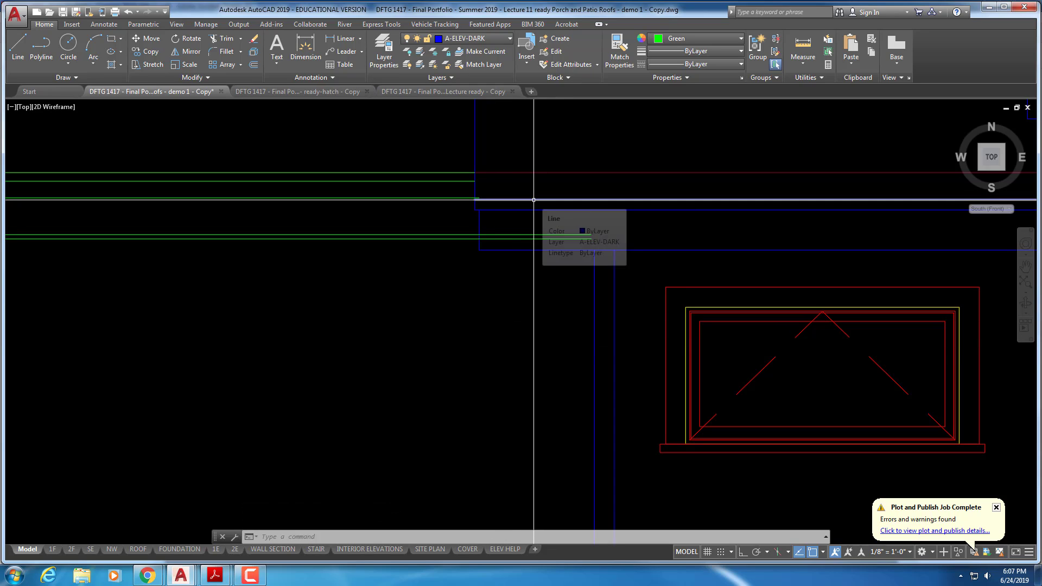
pyautogui.scroll(4, 533, 199)
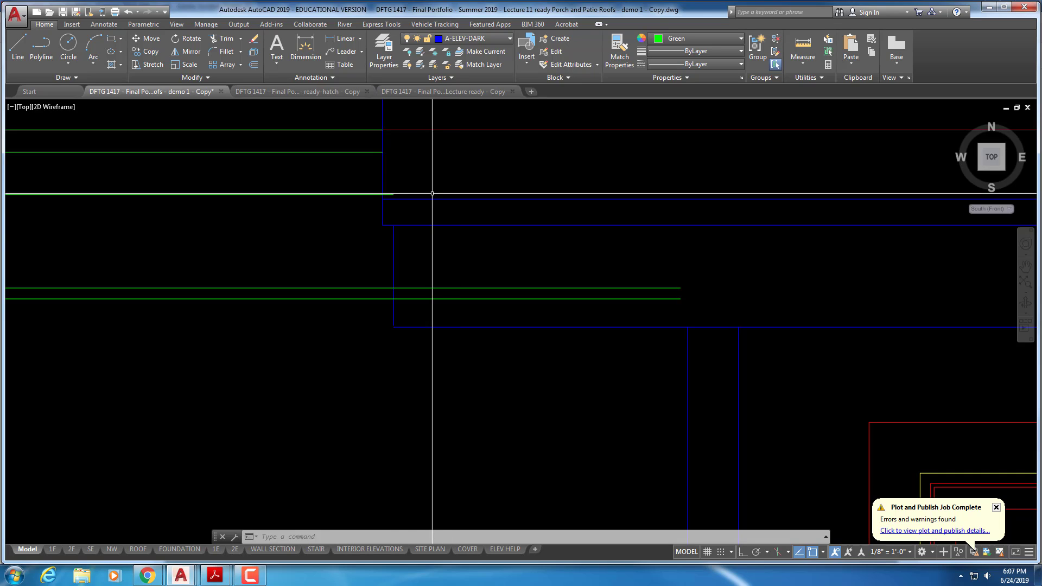
pyautogui.scroll(4, 394, 191)
pyautogui.scroll(-5, 374, 198)
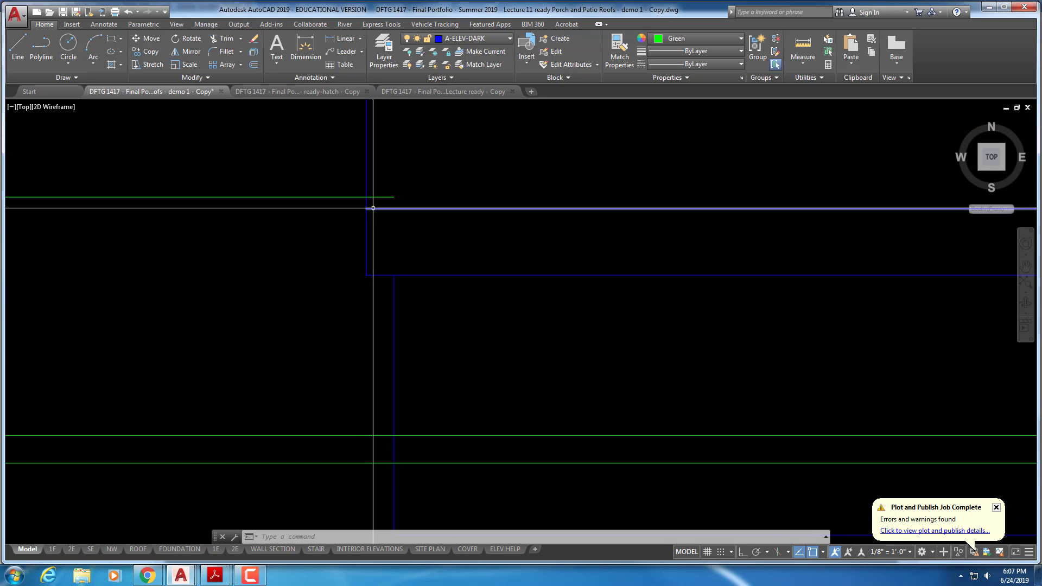
pyautogui.scroll(-2, 369, 230)
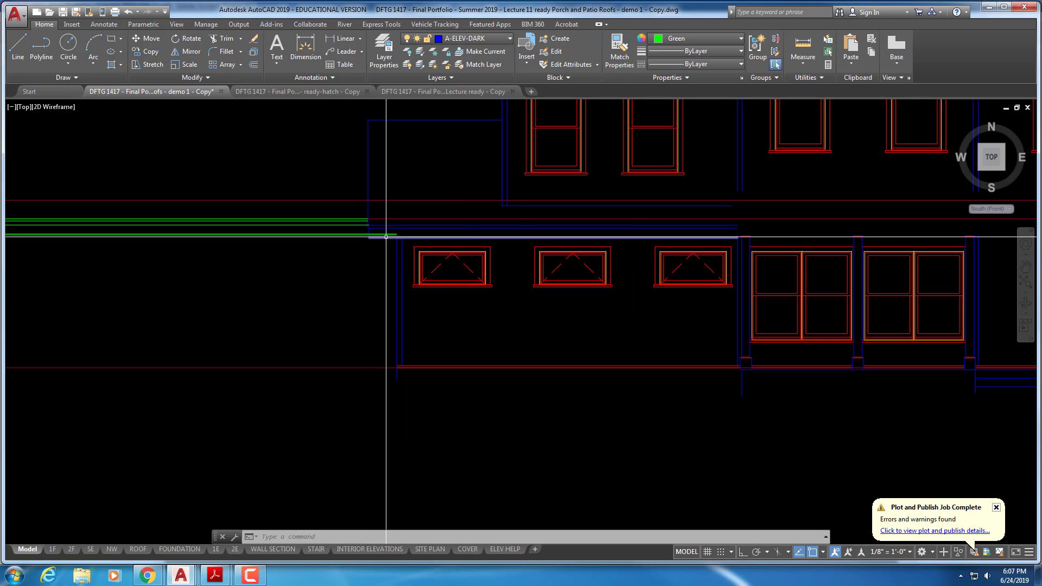
pyautogui.scroll(-5, 509, 236)
pyautogui.scroll(5, 465, 226)
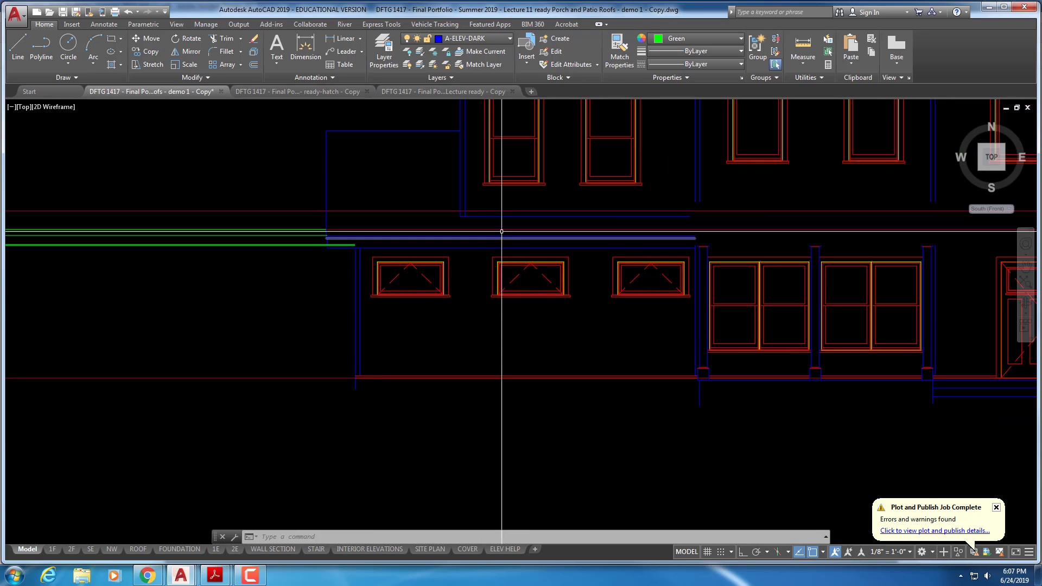
# - Draw a vertical line with Ortho on from the porch roof's southeast corner in plan down past the south elevation
pyautogui.scroll(-10, 500, 233)
pyautogui.scroll(1, 486, 225)
pyautogui.moveTo(525, 167); pyautogui.dragTo(538, 235, button='middle')
pyautogui.scroll(2, 581, 200)
pyautogui.moveTo(581, 201); pyautogui.dragTo(550, 215, button='middle')
pyautogui.scroll(3, 569, 212)
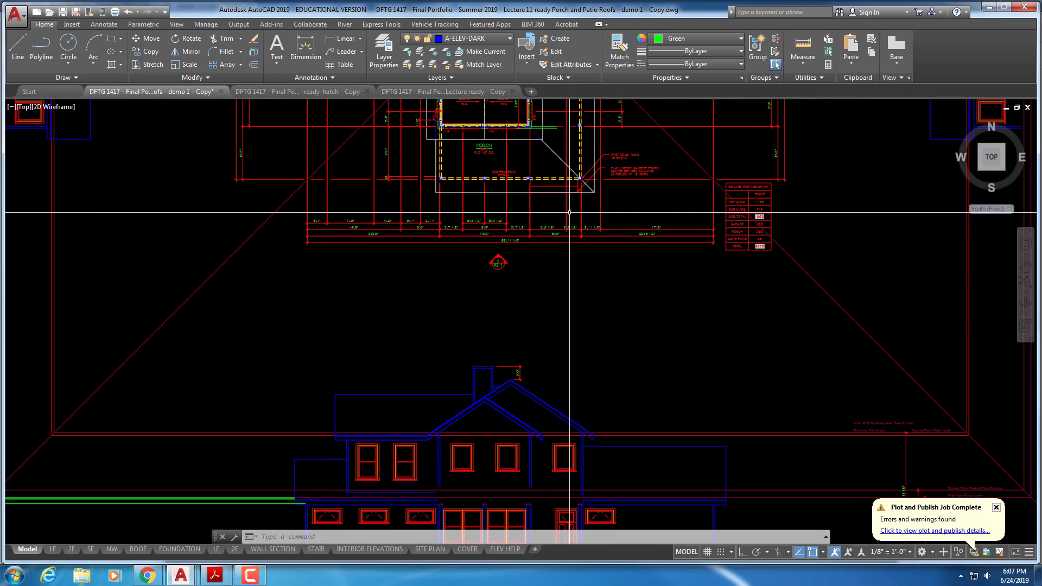
pyautogui.write('1')
pyautogui.press('Return')
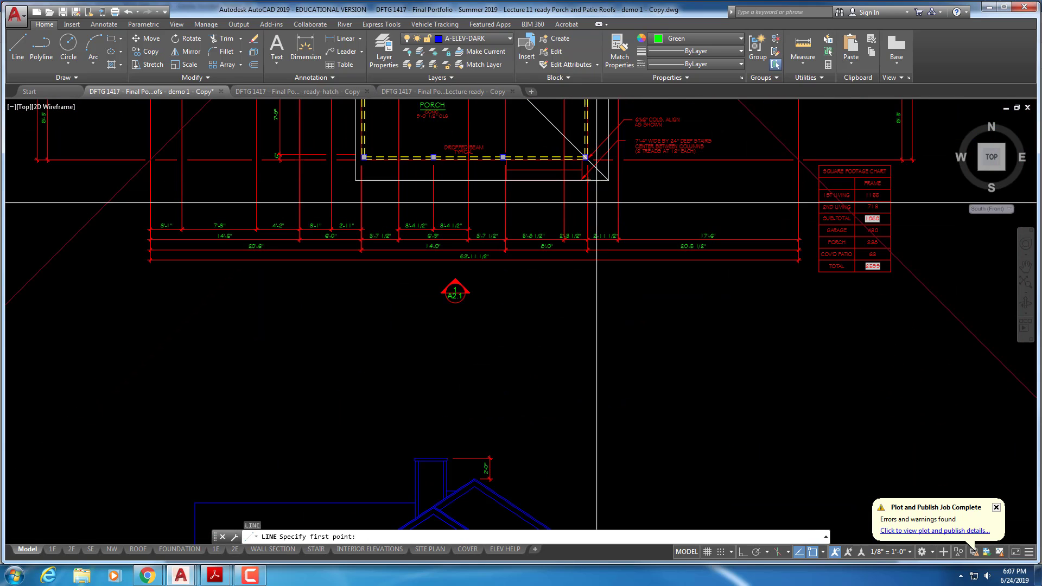
pyautogui.click(601, 184)
pyautogui.scroll(-3, 601, 185)
pyautogui.press('F8')
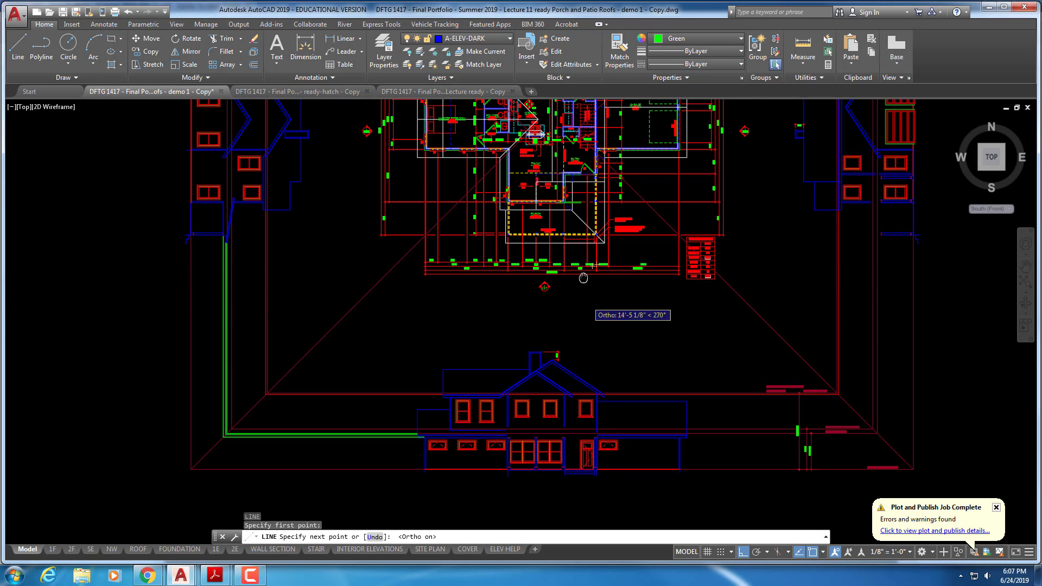
pyautogui.scroll(4, 491, 443)
pyautogui.click(491, 443)
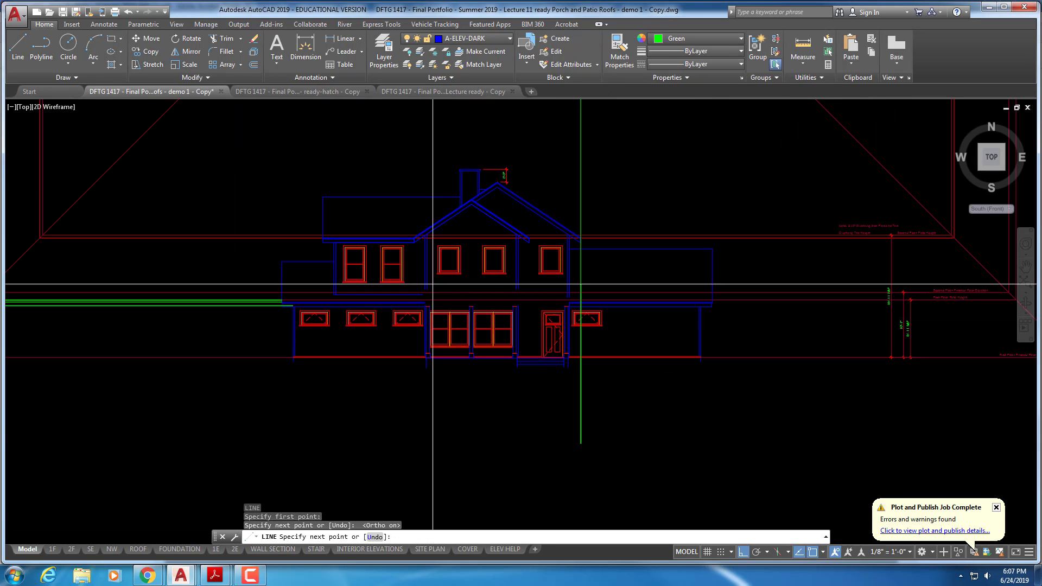
pyautogui.press('Escape')
# - Draw a second vertical projection line from the porch roof's southwest corner in plan down past the south elevation
pyautogui.moveTo(412, 158); pyautogui.dragTo(445, 519, button='middle')
pyautogui.press('Escape')
pyautogui.rightClick(453, 283)
pyautogui.click(477, 292)
pyautogui.scroll(5, 433, 358)
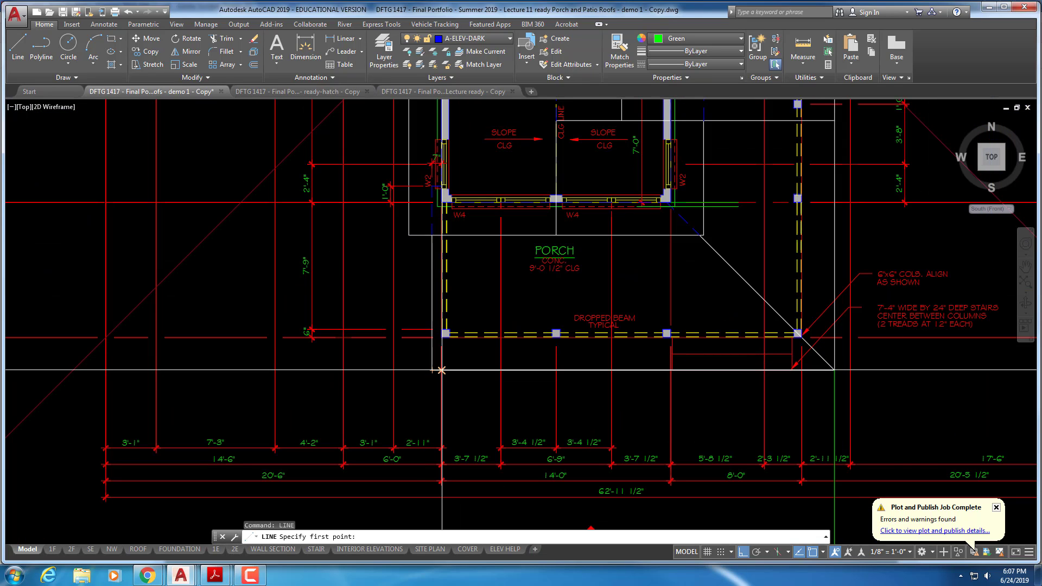
pyautogui.scroll(-4, 418, 387)
pyautogui.moveTo(418, 384); pyautogui.dragTo(423, 285, button='middle')
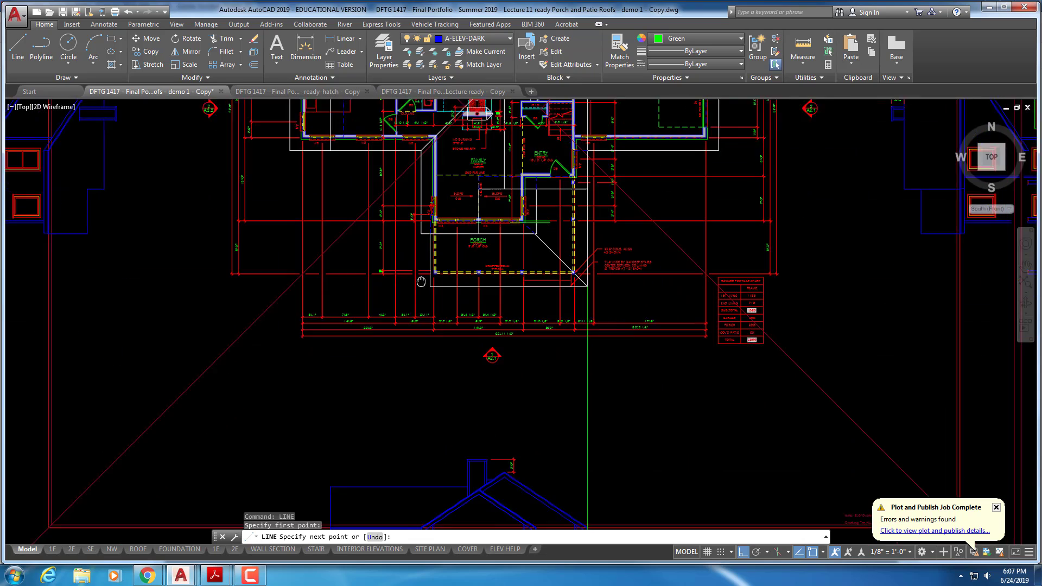
pyautogui.scroll(-2, 433, 285)
pyautogui.moveTo(432, 386); pyautogui.dragTo(432, 284, button='middle')
pyautogui.scroll(2, 448, 441)
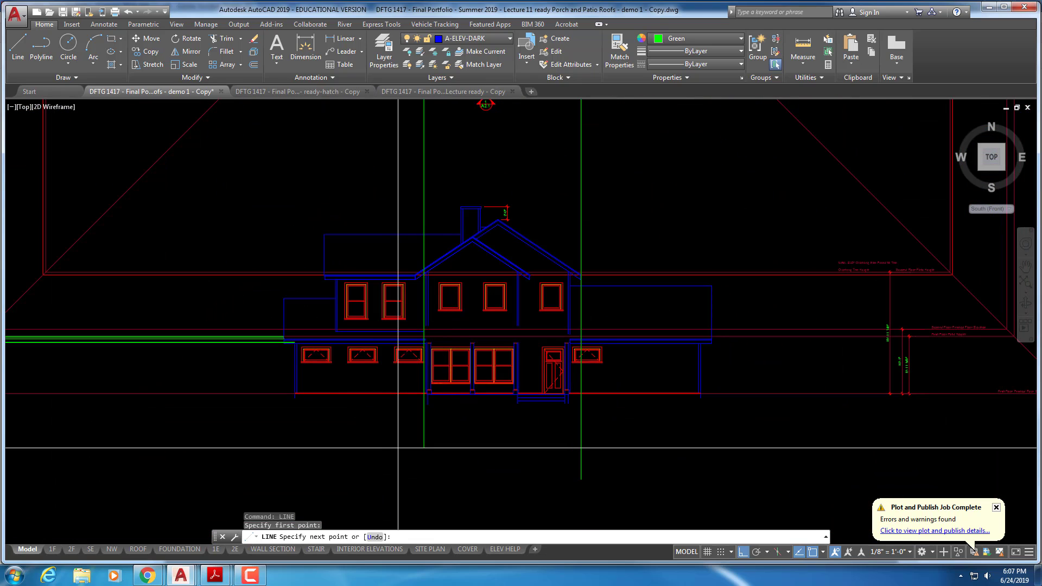
pyautogui.click(421, 448)
pyautogui.press('Escape')
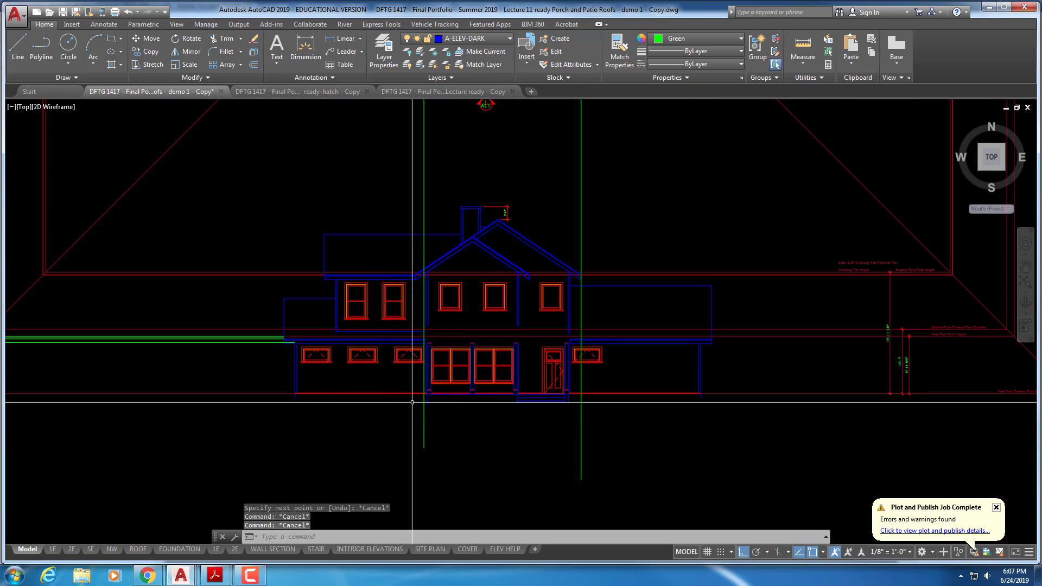
# - Extend the five horizontal green lines across the south elevation to the east vertical projection line
pyautogui.write('ex')
pyautogui.press('Return')
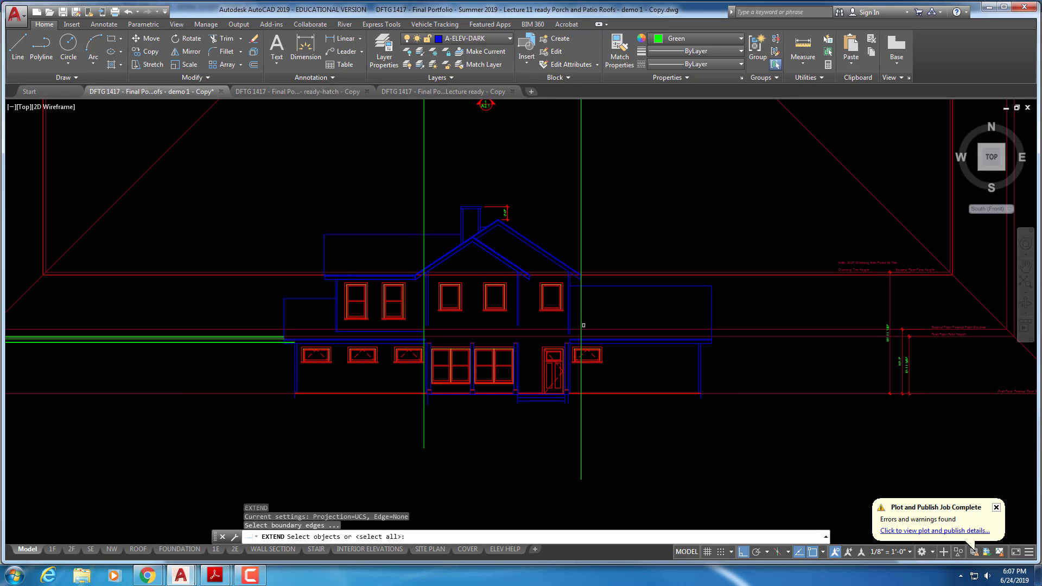
pyautogui.click(581, 325)
pyautogui.press('Return')
pyautogui.click(263, 346)
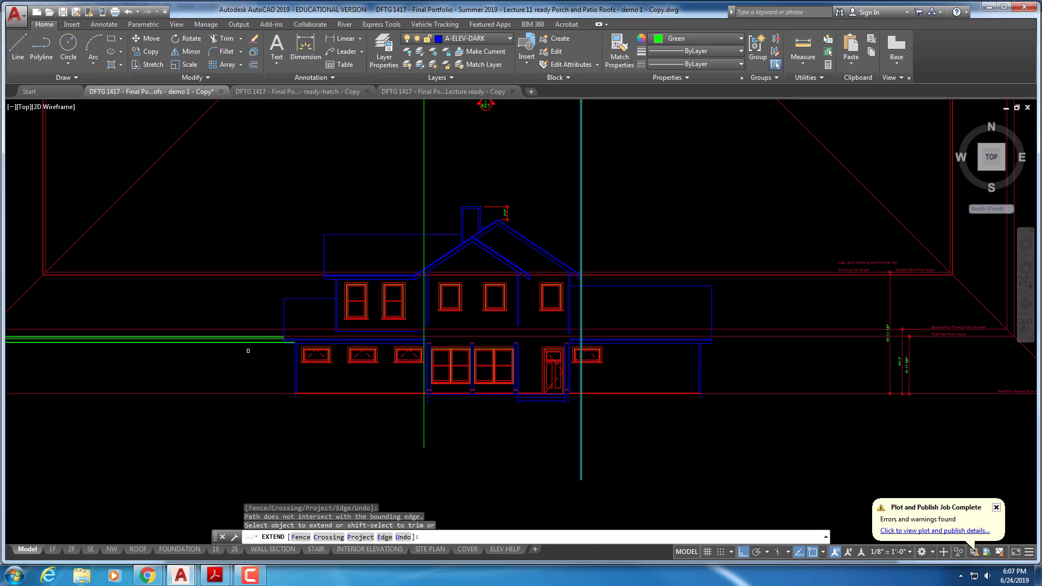
pyautogui.click(247, 351)
pyautogui.click(244, 330)
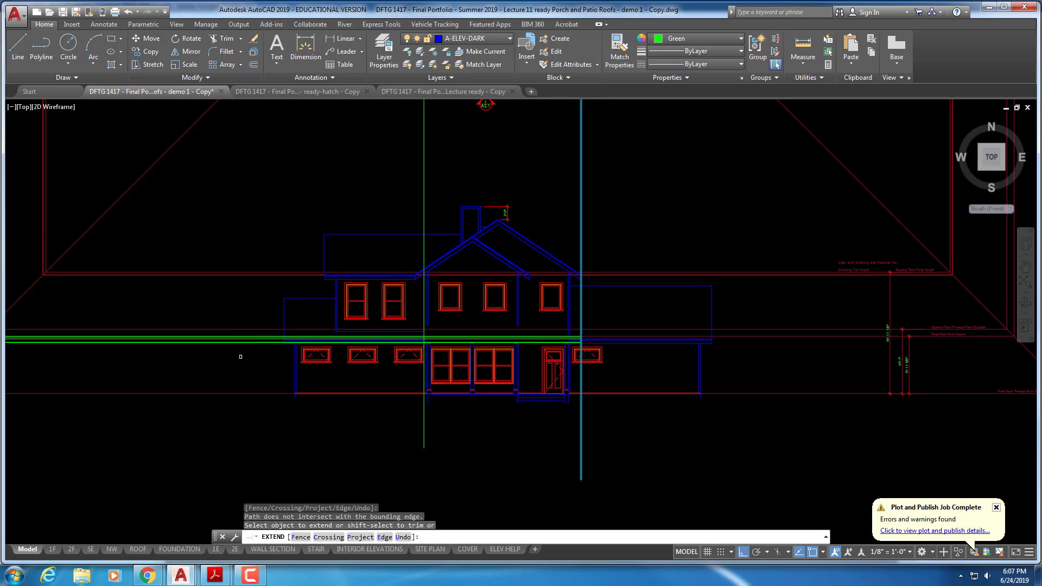
pyautogui.press('Escape')
# - Trim the upper two horizontal green lines back to the west vertical projection line on the south elevation
pyautogui.write('tr')
pyautogui.press('space')
pyautogui.scroll(5, 467, 339)
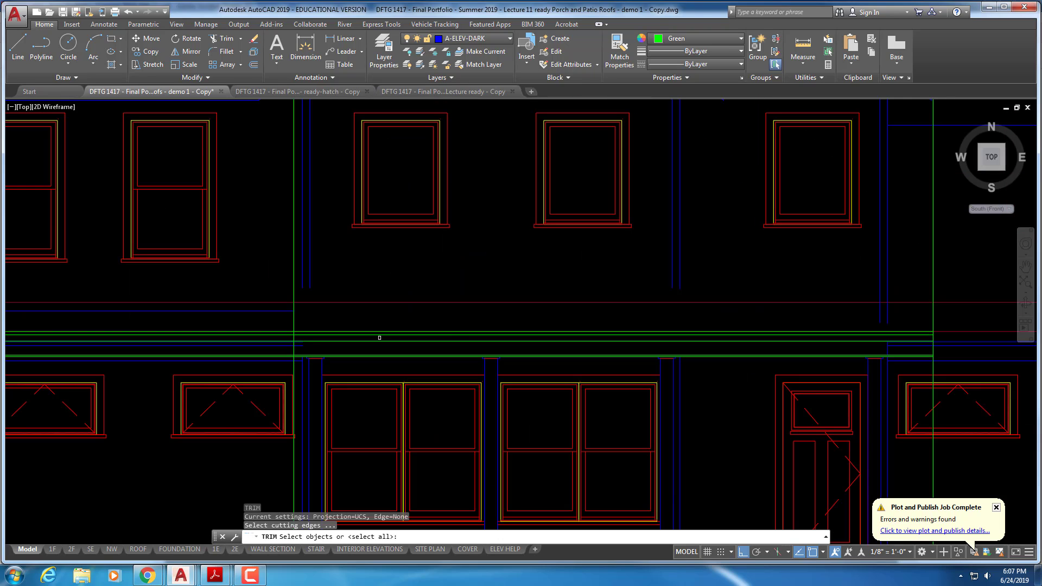
pyautogui.click(293, 327)
pyautogui.press('space')
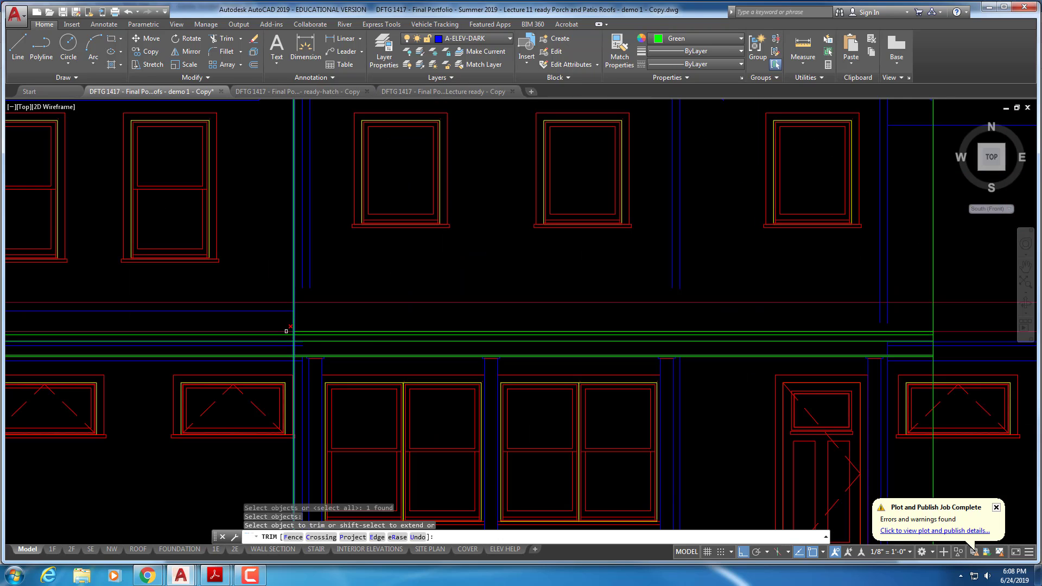
pyautogui.click(286, 333)
pyautogui.press('Escape')
pyautogui.moveTo(738, 328); pyautogui.dragTo(551, 333, button='middle')
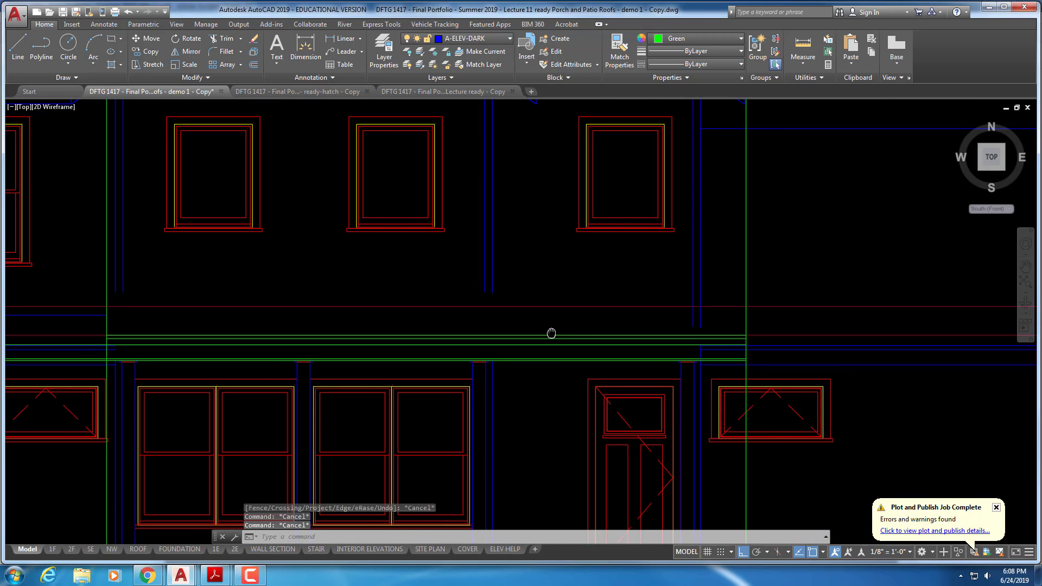
pyautogui.press('space')
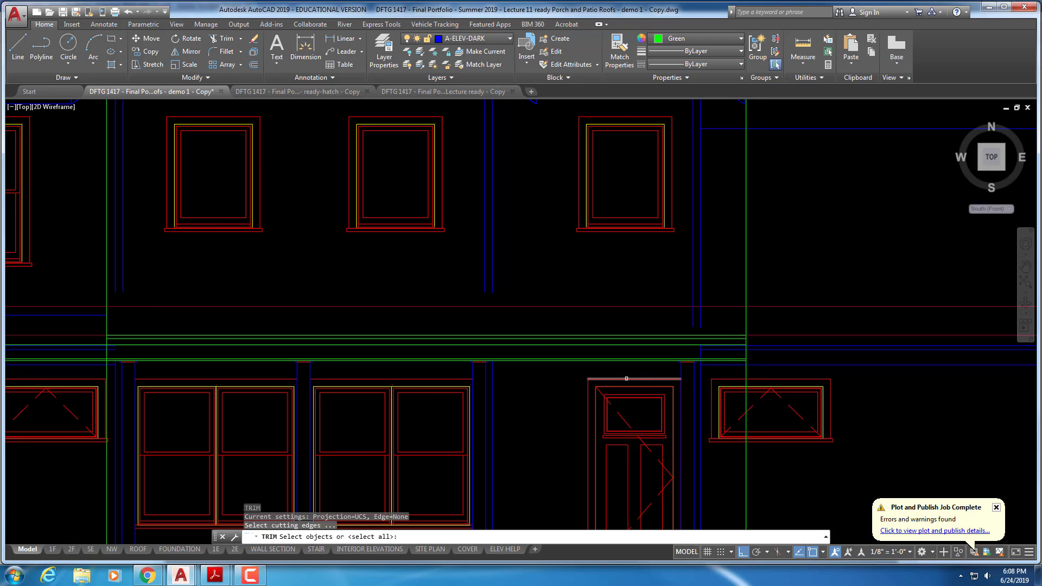
pyautogui.press('Escape')
pyautogui.press('Escape')
pyautogui.press('Escape')
# - Trim the remaining three horizontal green lines back to the west vertical projection line
pyautogui.moveTo(444, 326); pyautogui.dragTo(559, 308, button='middle')
pyautogui.write('t')
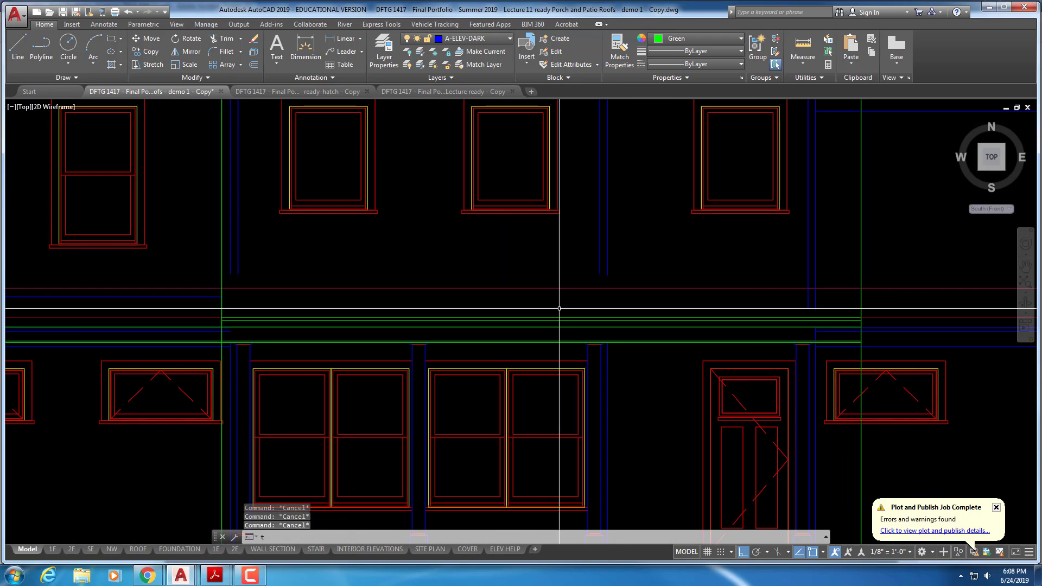
pyautogui.write('s or')
pyautogui.press('space')
pyautogui.scroll(3, 203, 329)
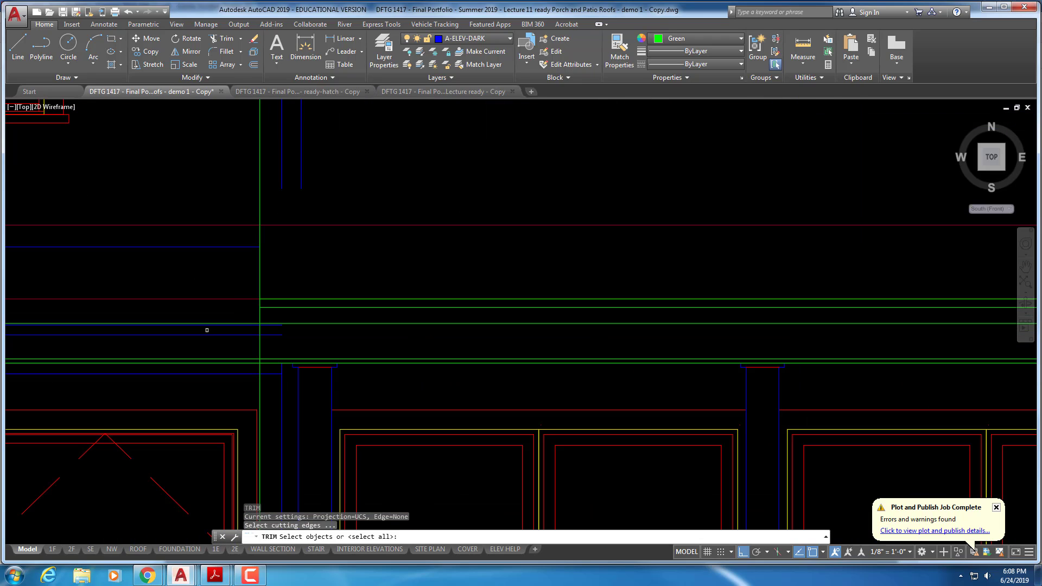
pyautogui.click(260, 344)
pyautogui.press('space')
pyautogui.click(252, 323)
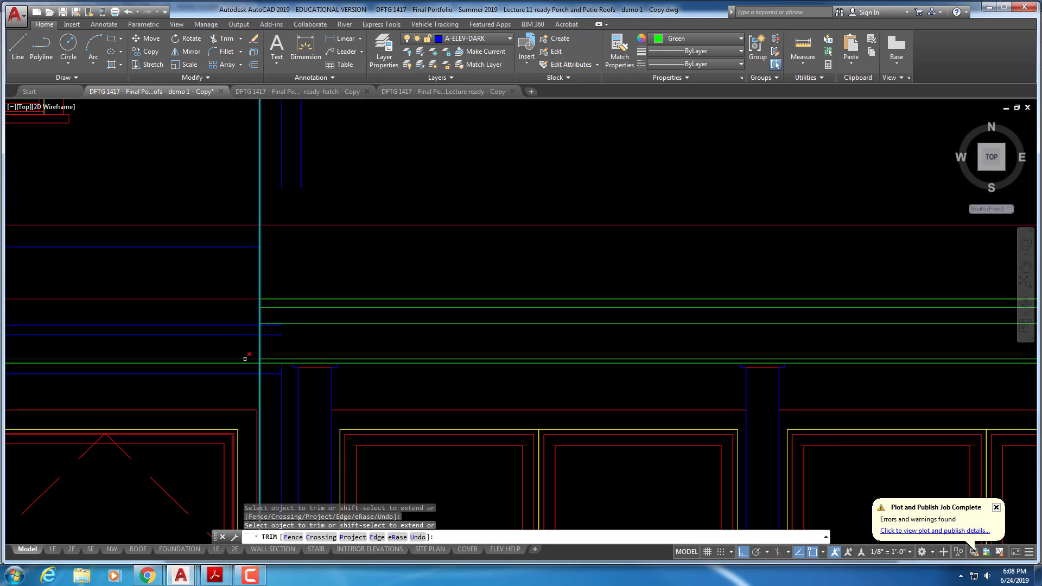
pyautogui.press('Escape')
# - Draw a short vertical line upward from the top west corner of the westernmost porch column, crossing the two beam trim lines
pyautogui.scroll(-3, 194, 391)
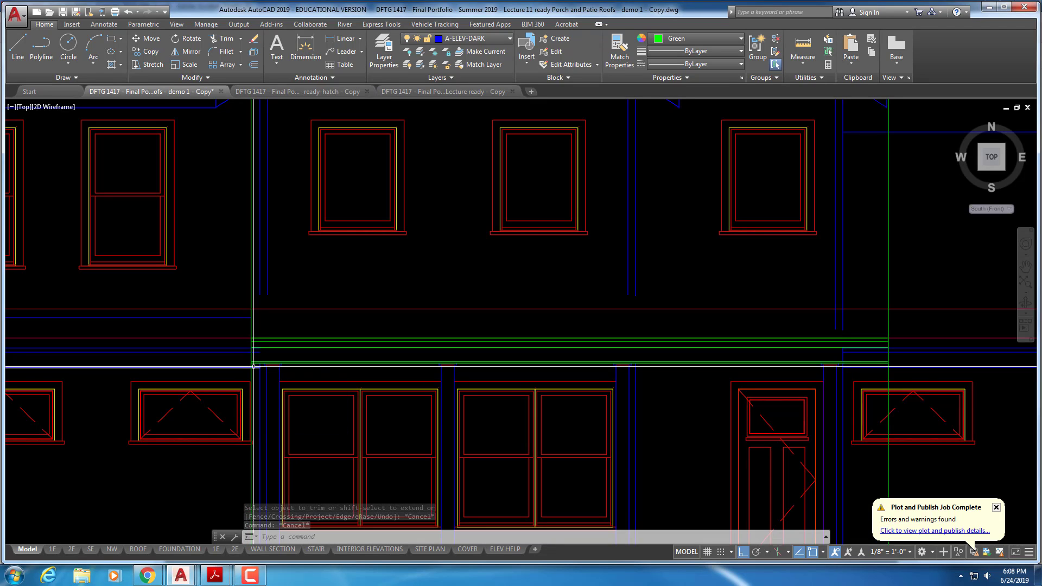
pyautogui.scroll(6, 251, 368)
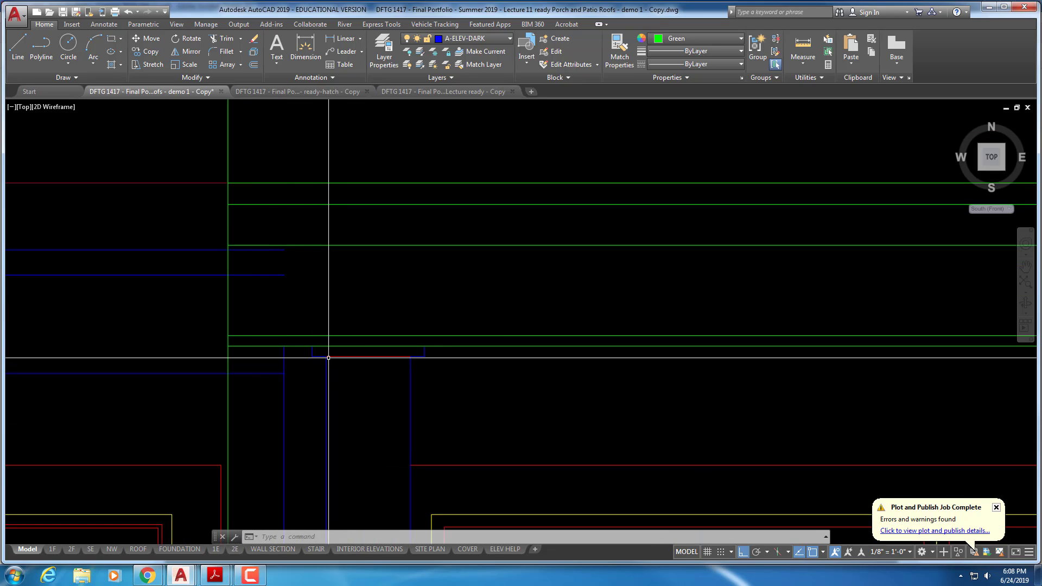
pyautogui.write('l')
pyautogui.press('Return')
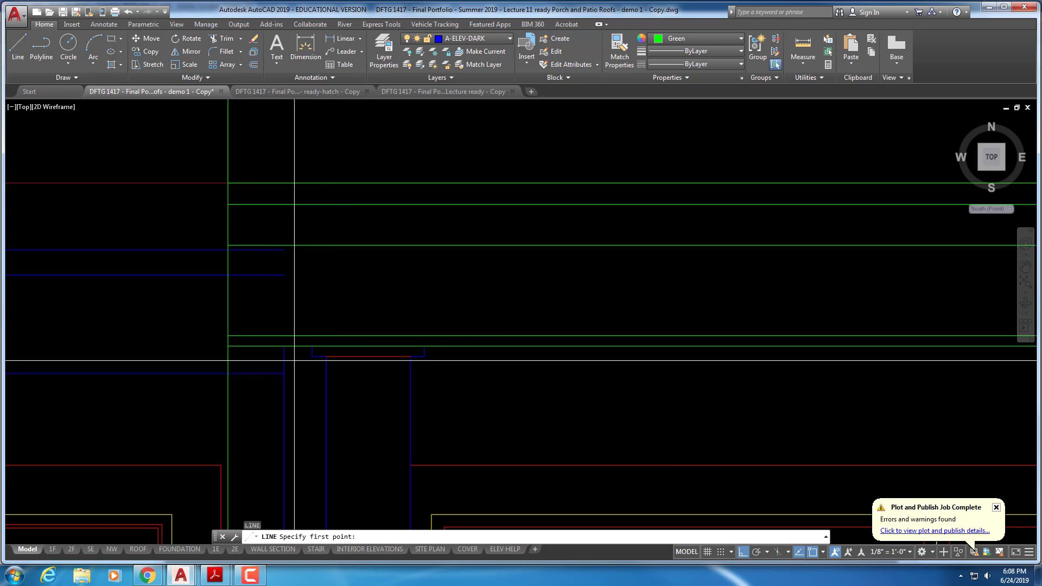
pyautogui.click(326, 356)
pyautogui.click(326, 264)
pyautogui.press('Escape')
pyautogui.press('Escape')
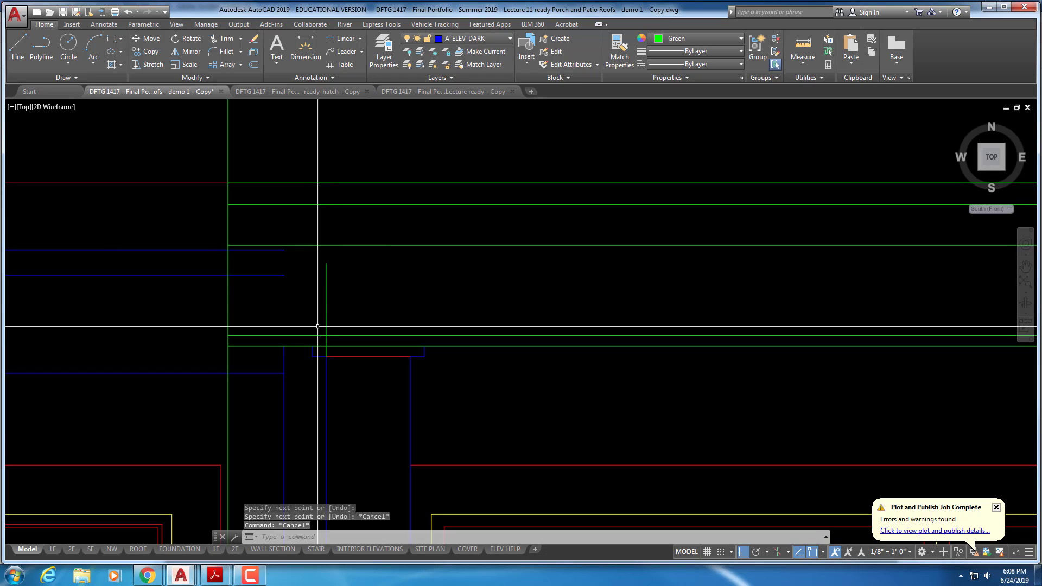
# - Offset the short vertical line above the west porch column by 3" toward the west
pyautogui.write('o')
pyautogui.press('Return')
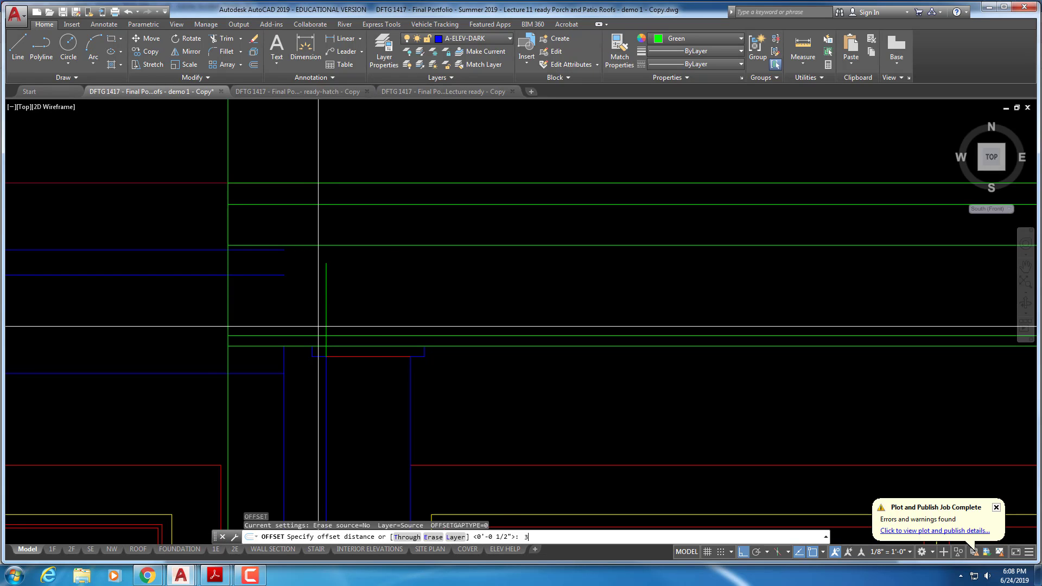
pyautogui.write('3')
pyautogui.press('Return')
pyautogui.click(326, 318)
pyautogui.click(299, 317)
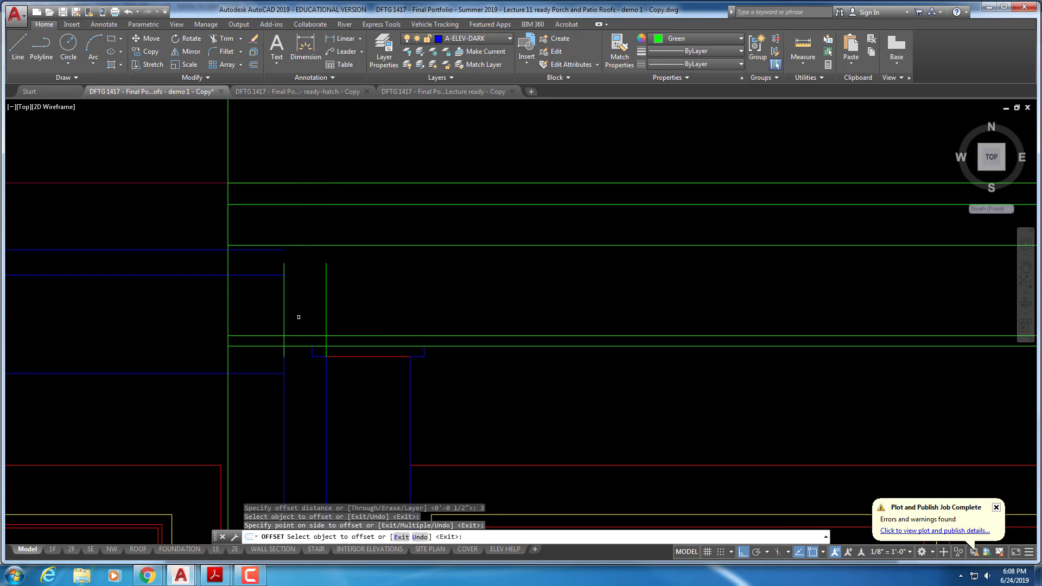
pyautogui.press('Escape')
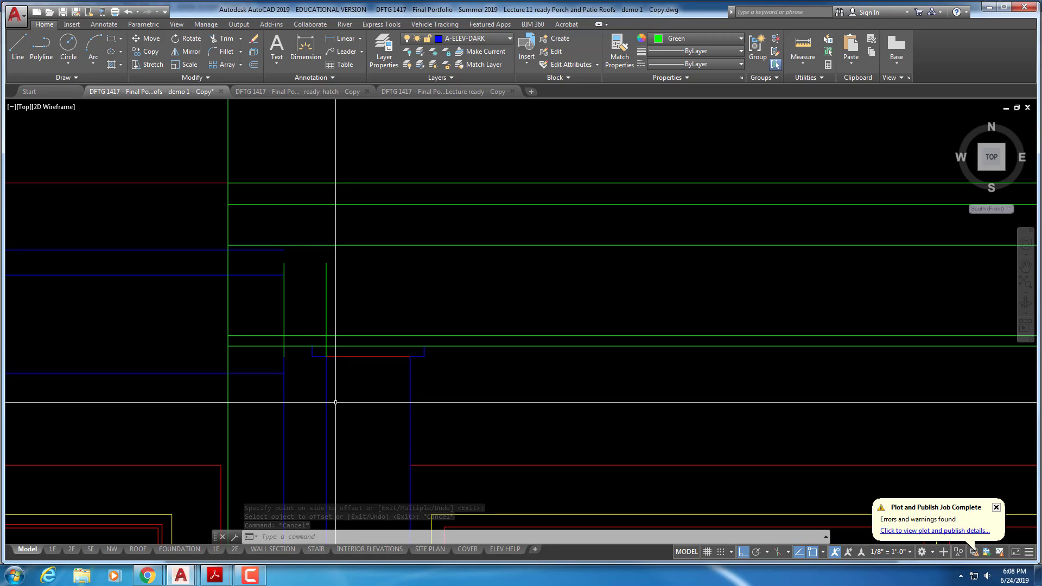
pyautogui.press('Escape')
pyautogui.press('Escape')
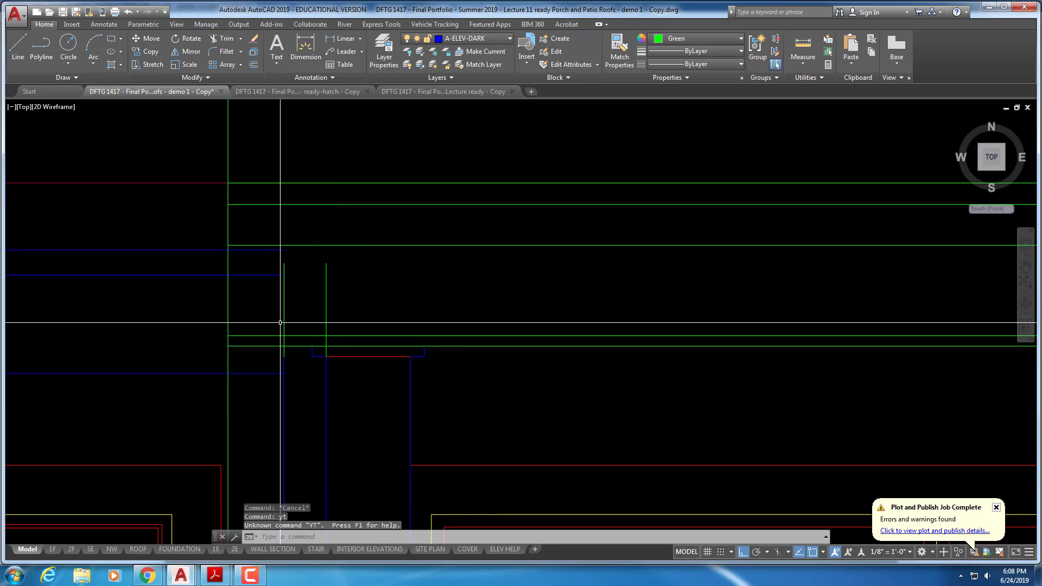
# - Trim the offset vertical line below the lower beam trim line, using both beam trim lines as cutting edges
pyautogui.write('tr')
pyautogui.press('Return')
pyautogui.click(289, 334)
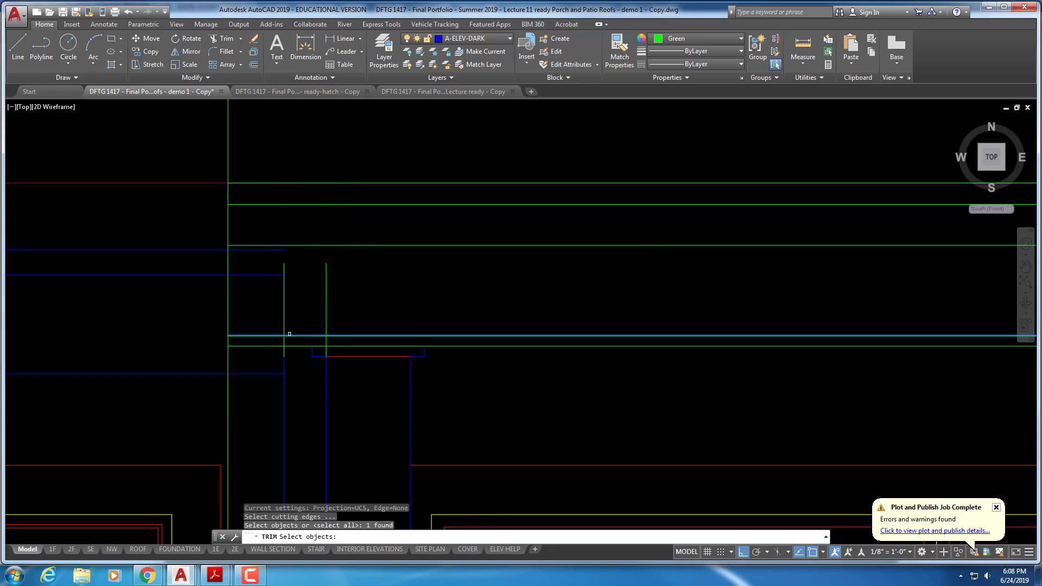
pyautogui.click(287, 348)
pyautogui.click(284, 344)
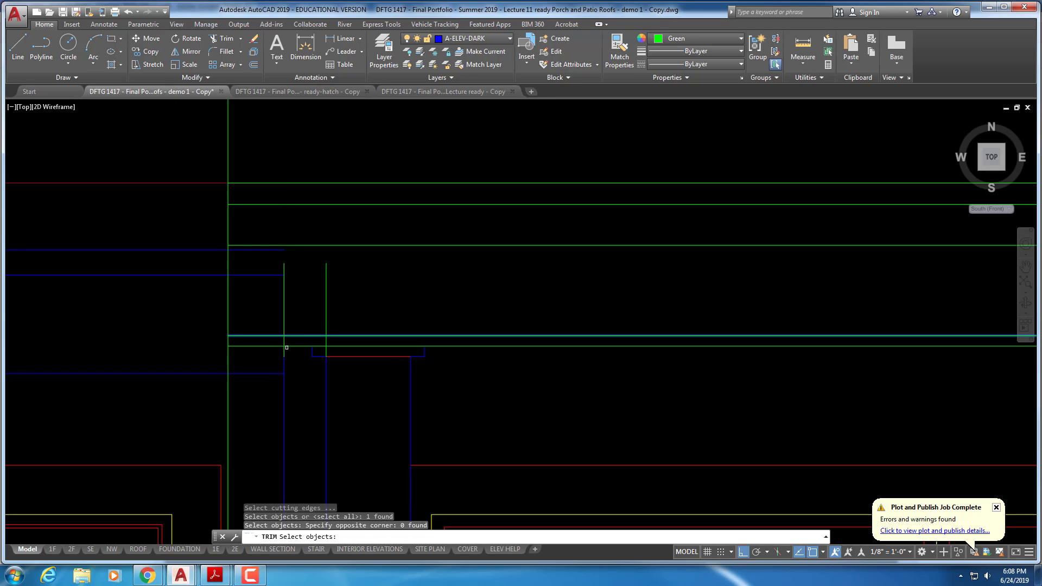
pyautogui.click(287, 347)
pyautogui.press('Return')
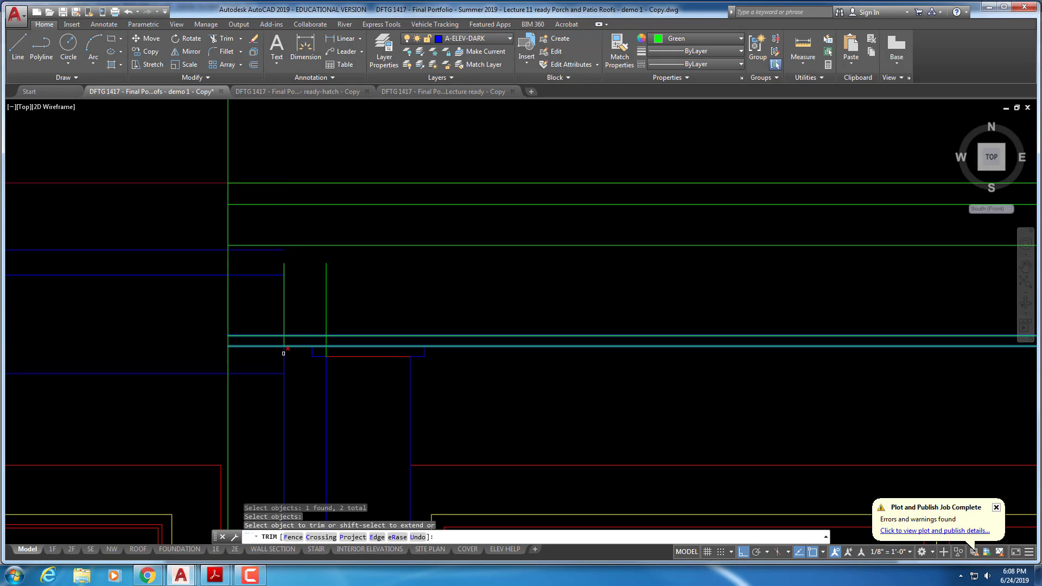
pyautogui.rightClick(284, 354)
pyautogui.press('Escape')
pyautogui.press('Escape')
pyautogui.press('Escape')
pyautogui.press('Escape')
# - Erase the original short vertical line above the west corner of the westernmost porch column
pyautogui.write('e')
pyautogui.press('Return')
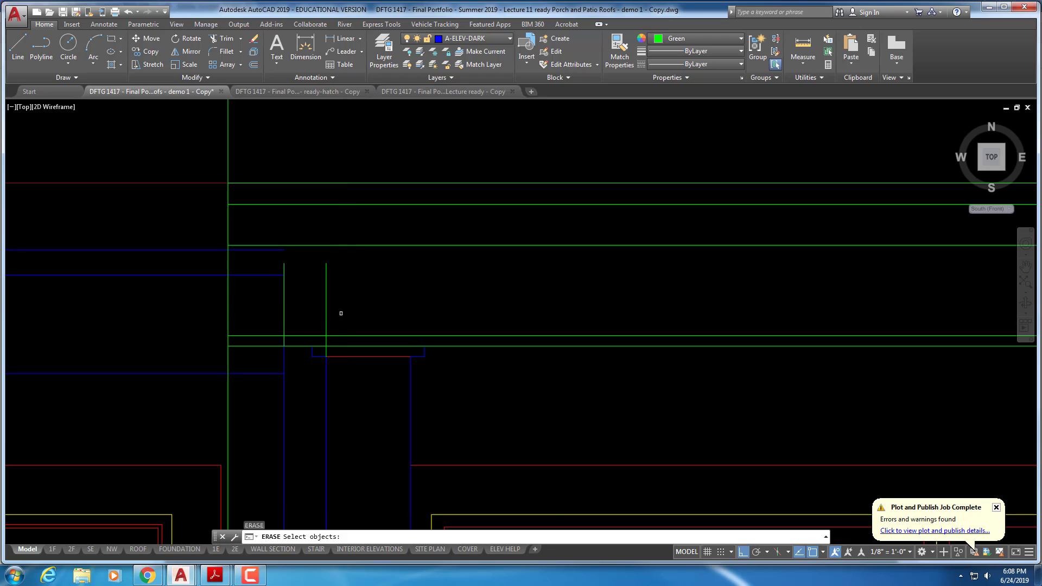
pyautogui.click(337, 307)
pyautogui.click(319, 305)
pyautogui.press('Return')
pyautogui.press('Escape')
pyautogui.press('Escape')
pyautogui.press('Escape')
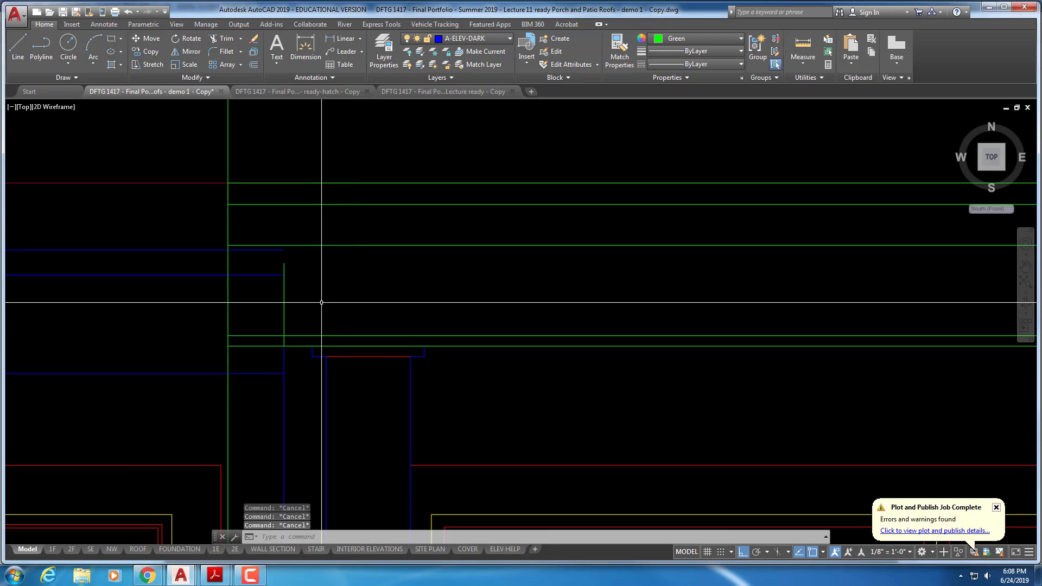
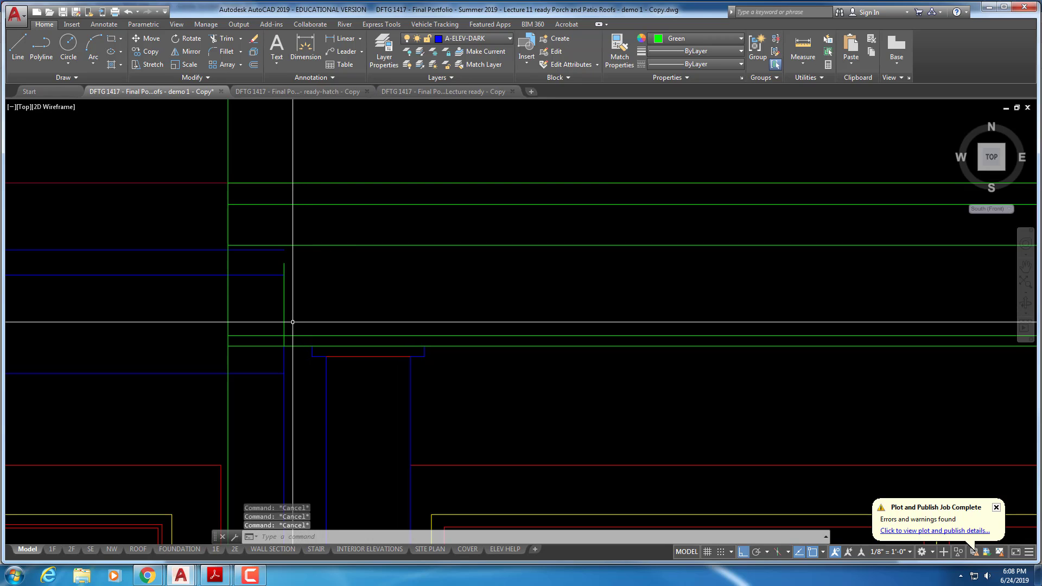
# - Offset the vertical beam end line by 1/2" toward the west
pyautogui.write('o')
pyautogui.press('Return')
pyautogui.write('1/2')
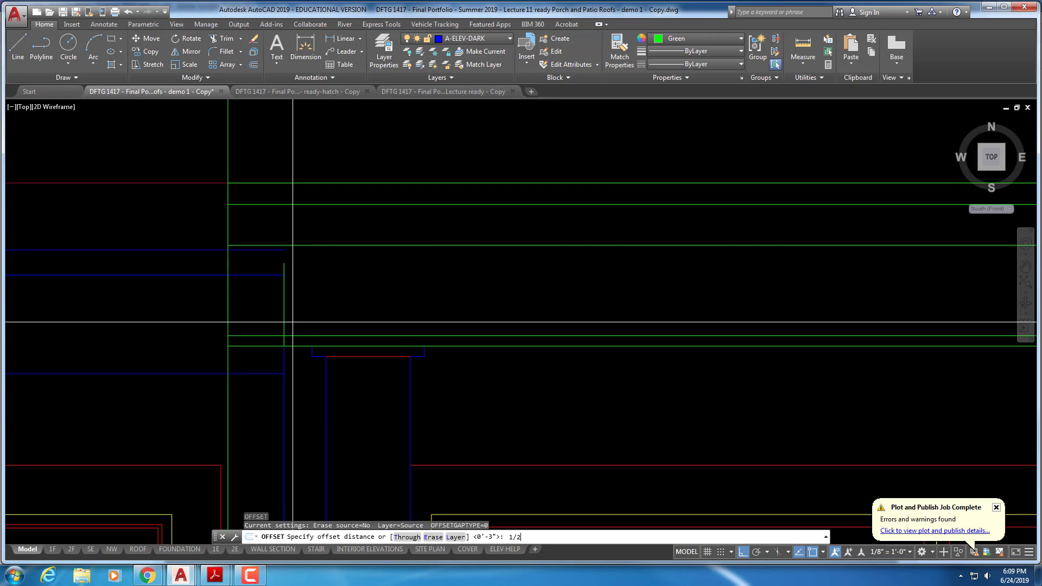
pyautogui.rightClick(293, 322)
pyautogui.click(313, 330)
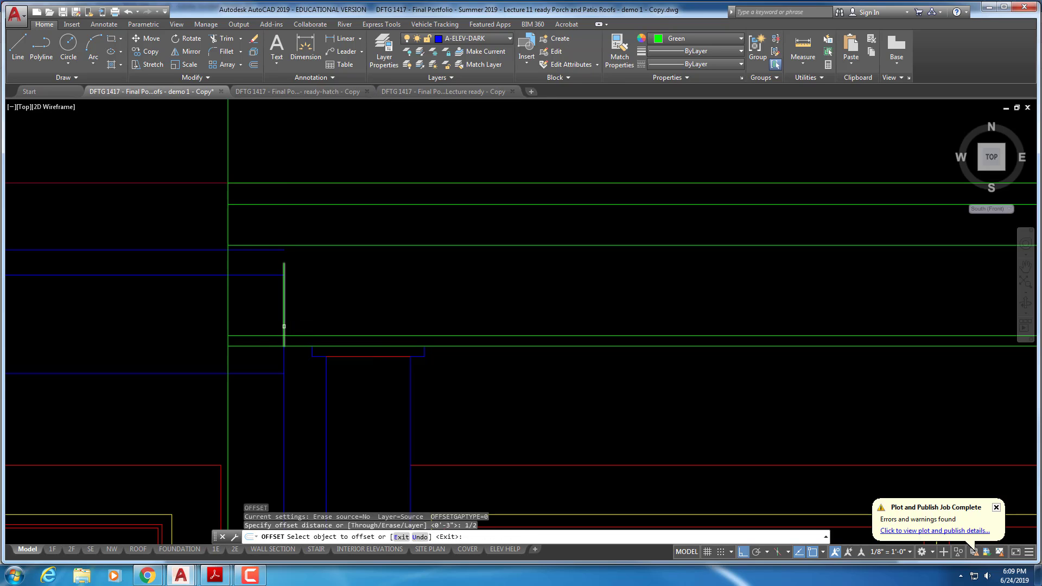
pyautogui.click(284, 326)
pyautogui.click(271, 330)
pyautogui.press('Escape')
pyautogui.press('Escape')
pyautogui.press('Escape')
# - Fillet the 1/2" offset line with the upper and lower beam trim lines to close the trim's west end
pyautogui.write('f')
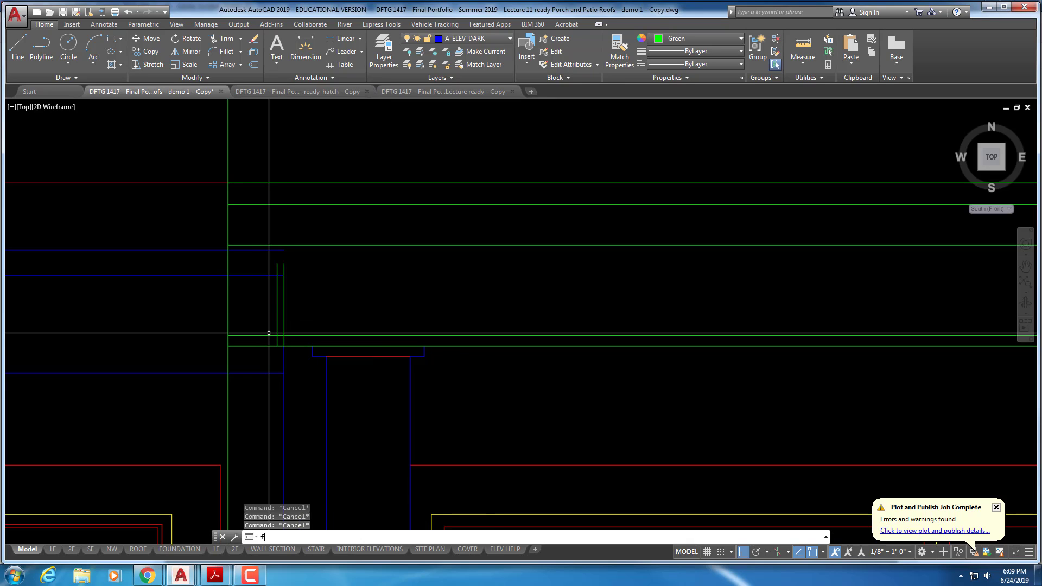
pyautogui.press('Return')
pyautogui.click(284, 336)
pyautogui.click(276, 342)
pyautogui.press('Return')
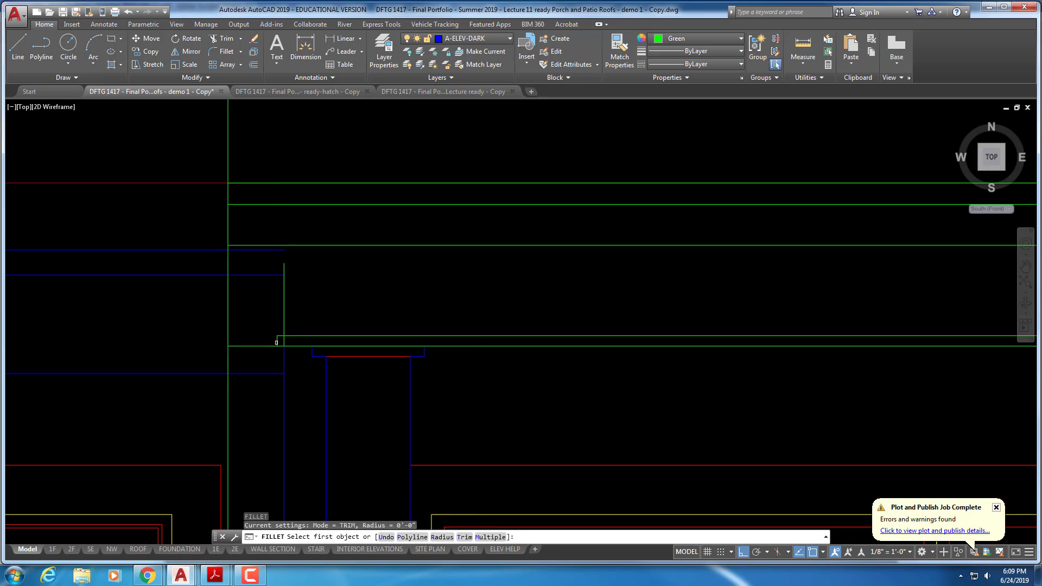
pyautogui.press('Escape')
pyautogui.press('Escape')
pyautogui.press('Escape')
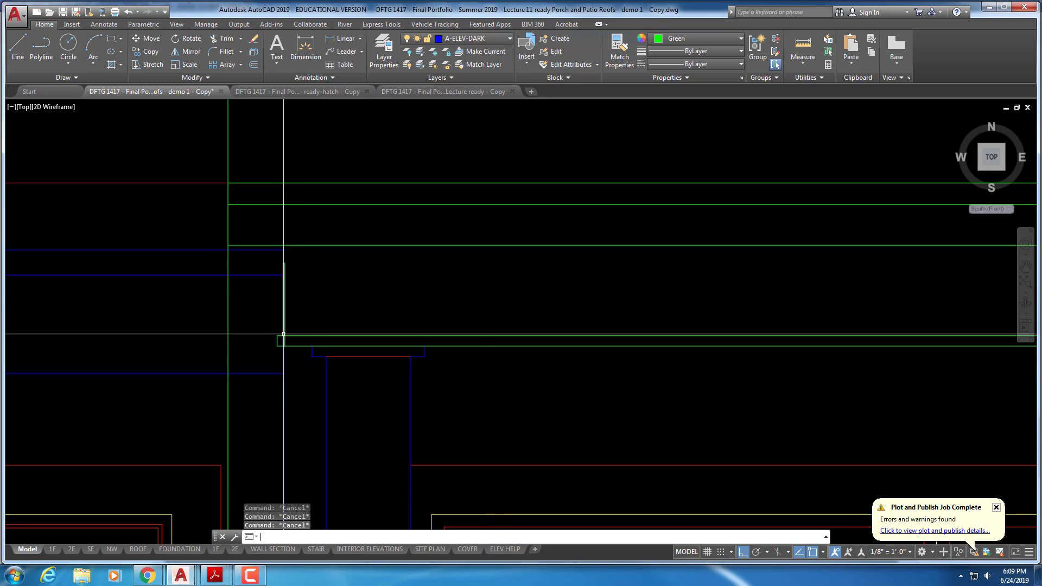
# - Trim away the part of the vertical beam end line between the two beam trim lines
pyautogui.write('tr')
pyautogui.press('Return')
pyautogui.click(286, 337)
pyautogui.press('Return')
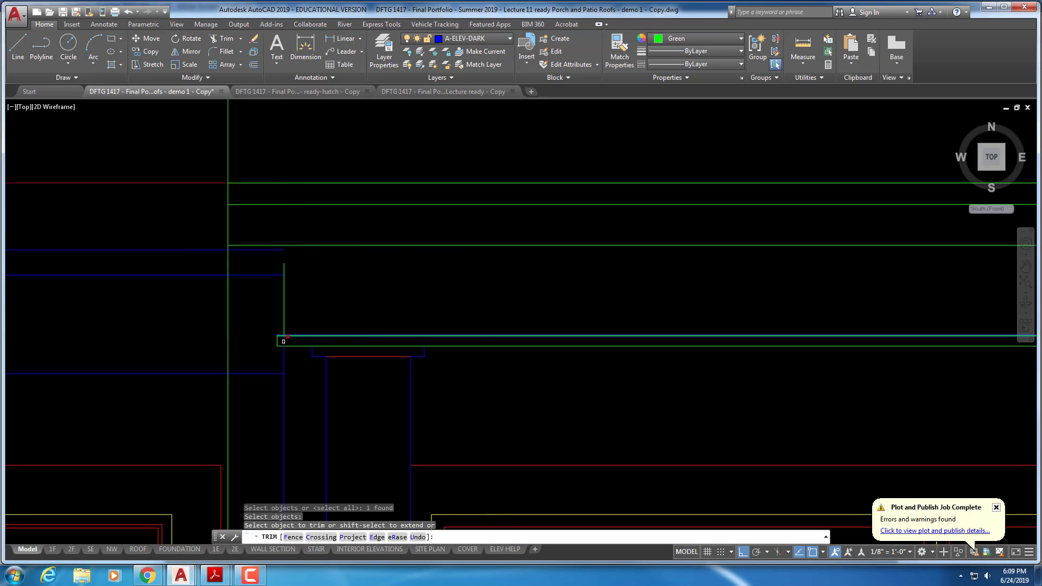
pyautogui.press('Escape')
pyautogui.press('Escape')
pyautogui.press('Escape')
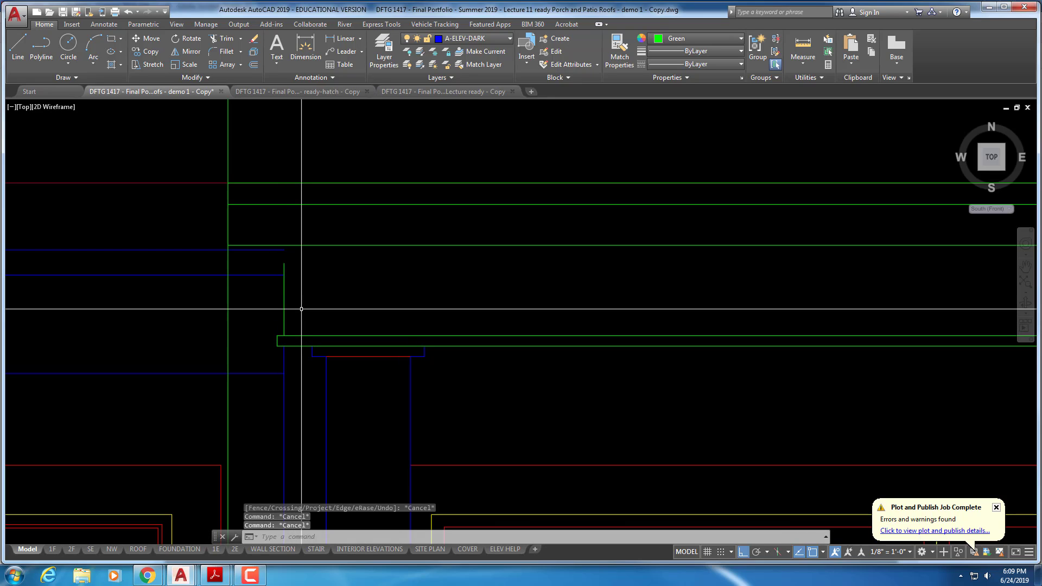
pyautogui.press('Escape')
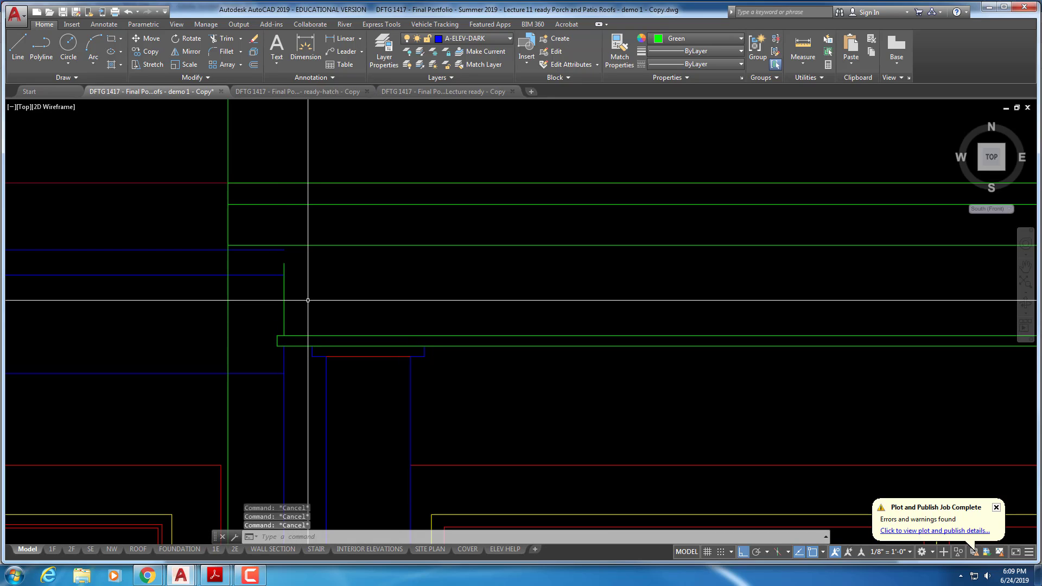
# - Extend the vertical beam end line up to the third green horizontal line from the top of the porch roof
pyautogui.write('ex')
pyautogui.press('Return')
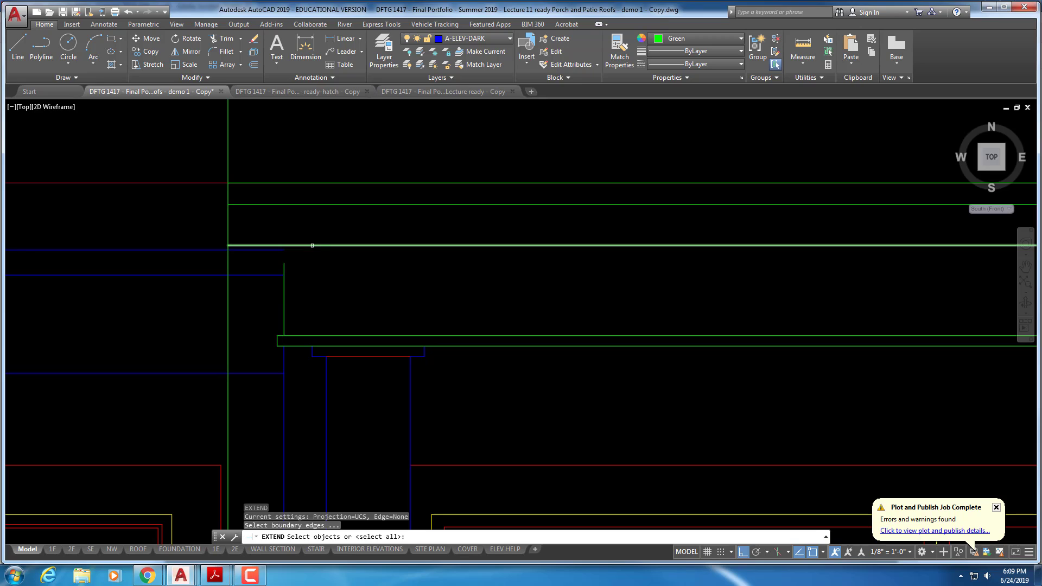
pyautogui.click(312, 245)
pyautogui.press('Return')
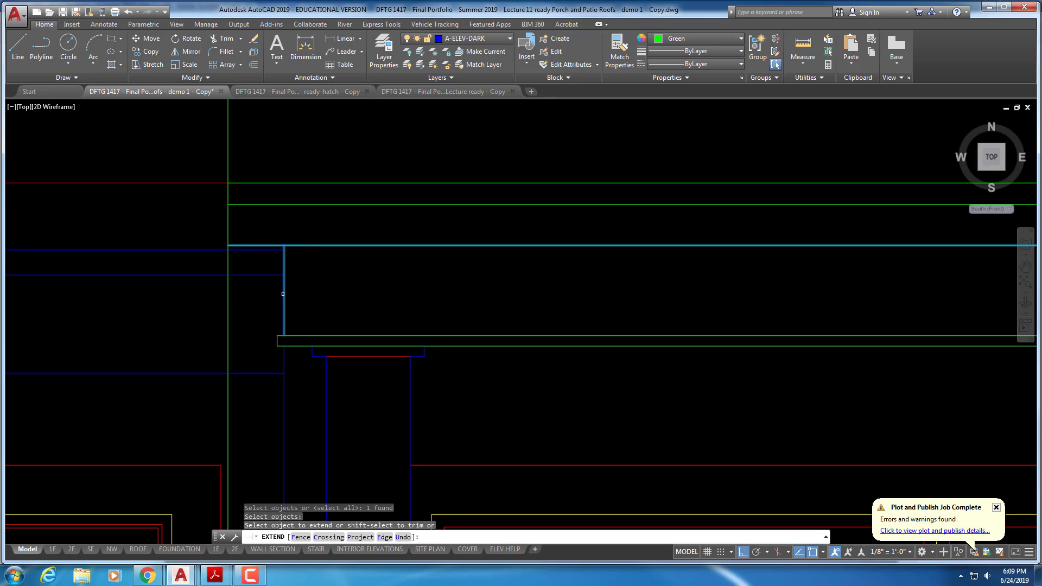
pyautogui.press('Escape')
pyautogui.press('Escape')
pyautogui.press('Escape')
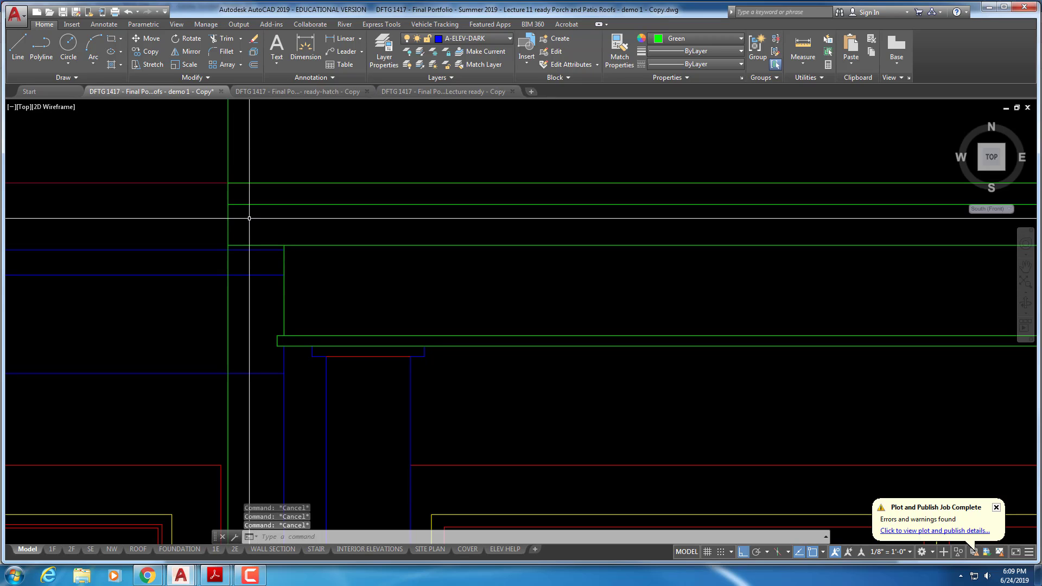
# - Offset the west vertical projection line by 3/4" toward the east
pyautogui.write('o')
pyautogui.press('Return')
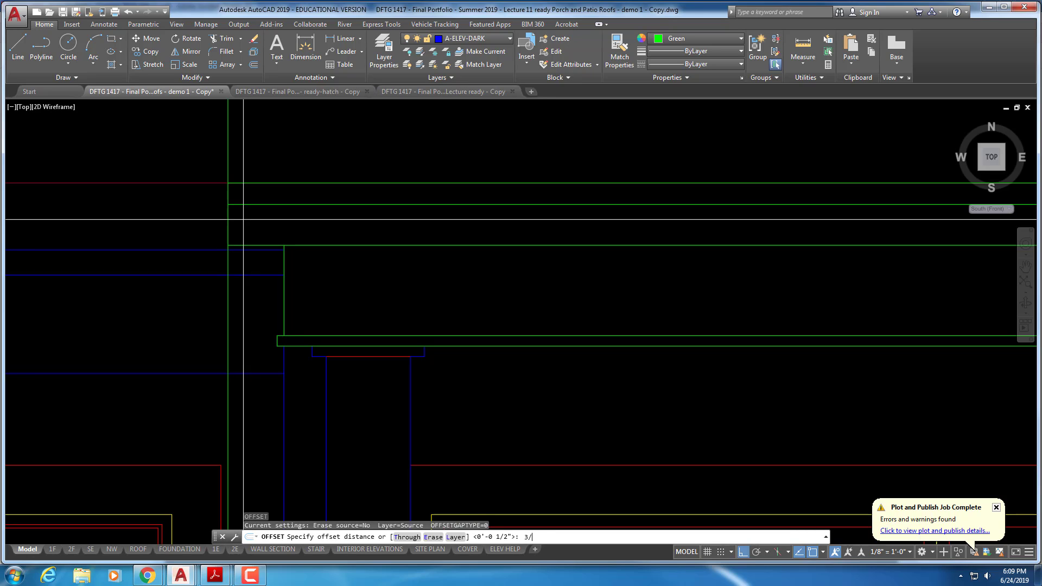
pyautogui.press('Return')
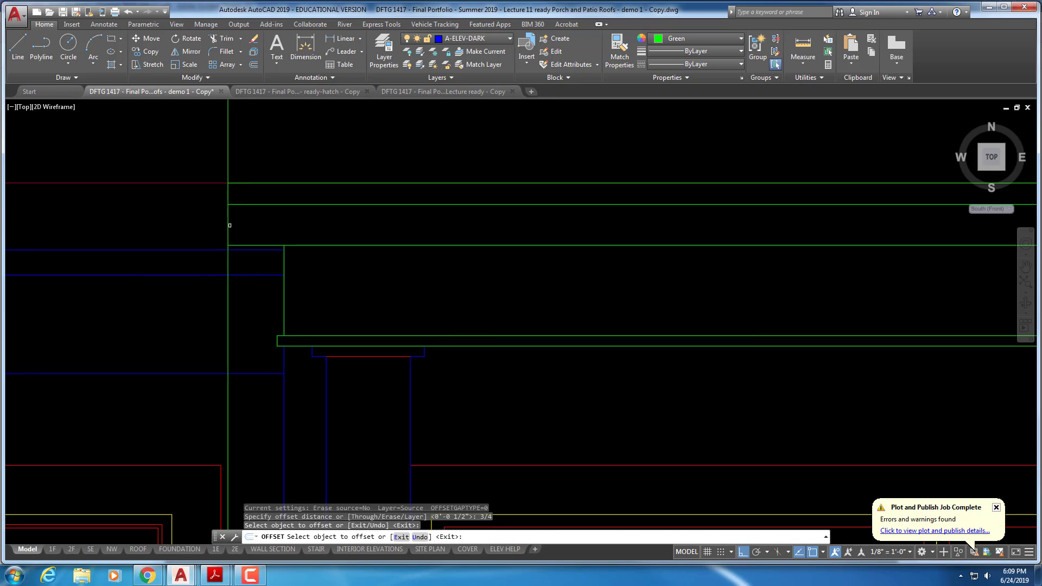
pyautogui.click(228, 226)
pyautogui.click(242, 227)
pyautogui.press('Escape')
pyautogui.press('Escape')
pyautogui.press('Escape')
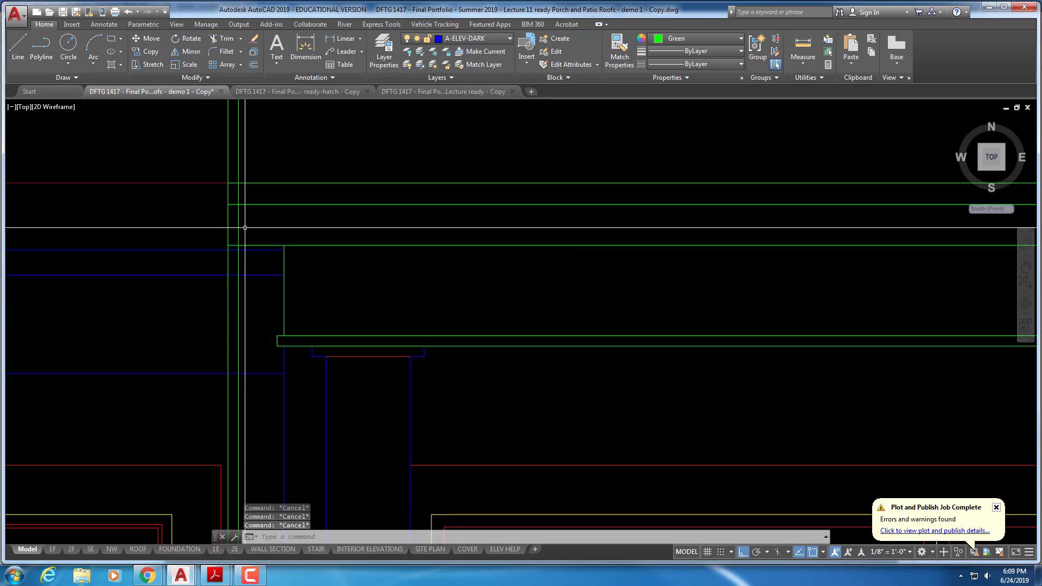
# - Fillet the west vertical projection line with the upper two green horizontal lines to close the roof edge's west end
pyautogui.write('f')
pyautogui.press('Return')
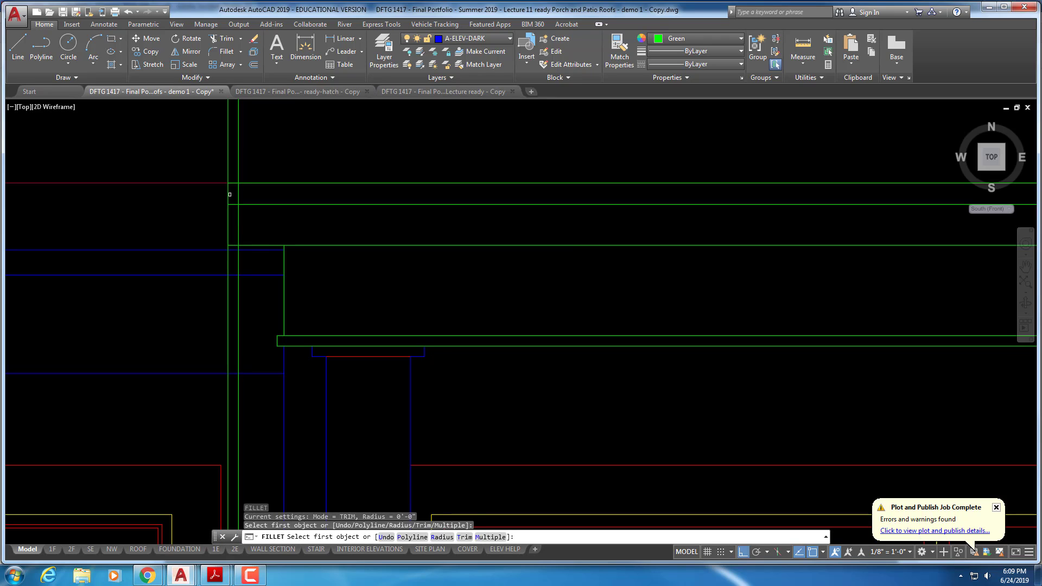
pyautogui.click(229, 194)
pyautogui.click(231, 204)
pyautogui.press('Return')
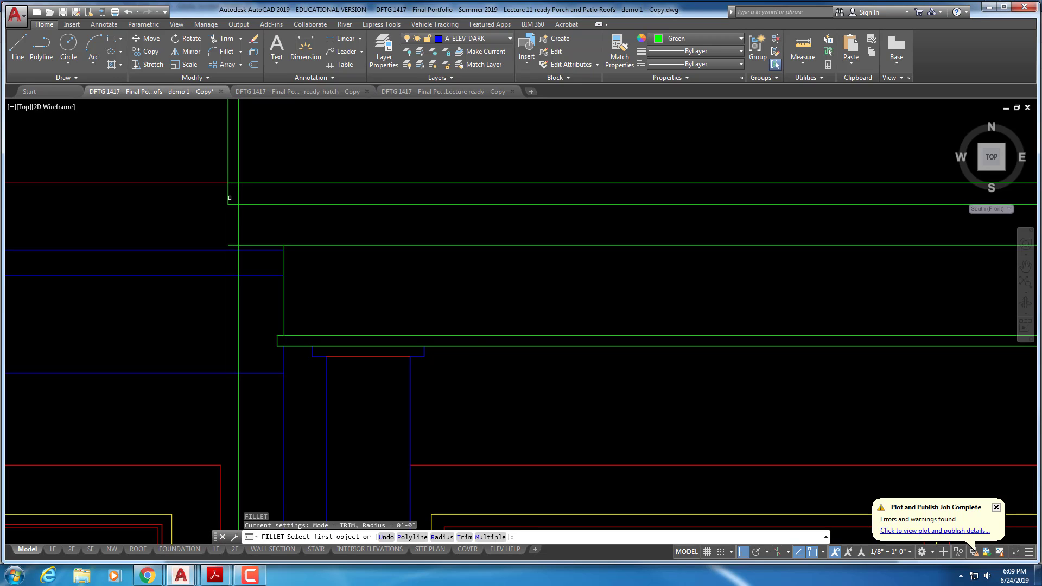
pyautogui.click(228, 200)
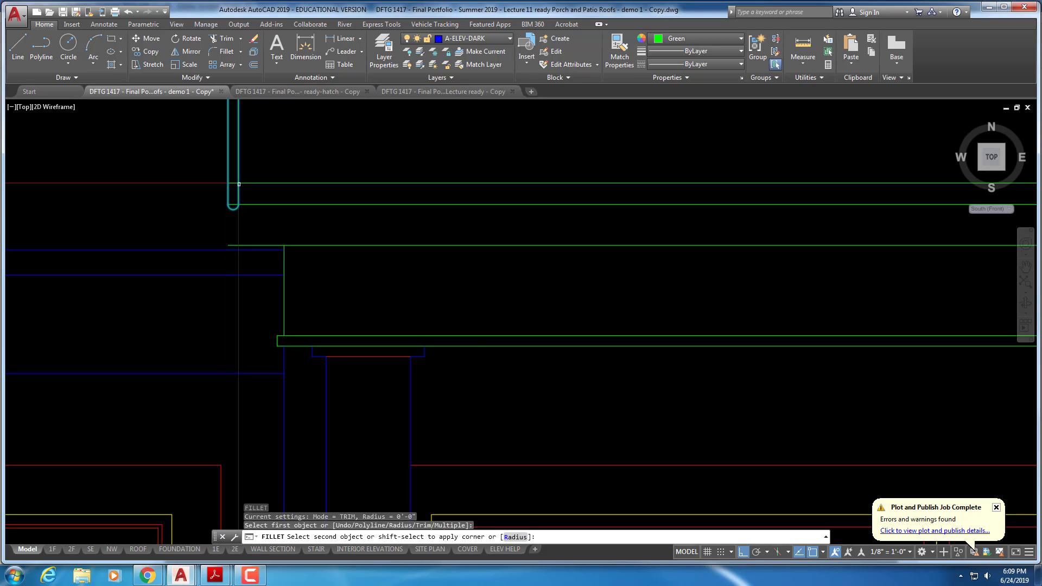
pyautogui.press('Escape')
pyautogui.press('Escape')
pyautogui.press('Escape')
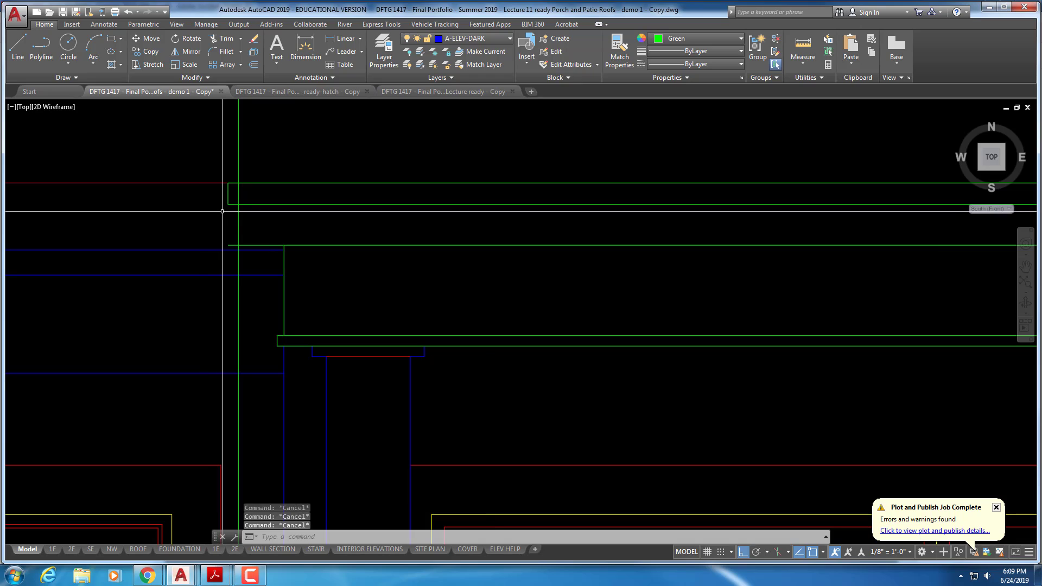
# - Trim the 3/4" offset vertical line above the second green horizontal line
pyautogui.write('ts or')
pyautogui.press('Return')
pyautogui.click(260, 205)
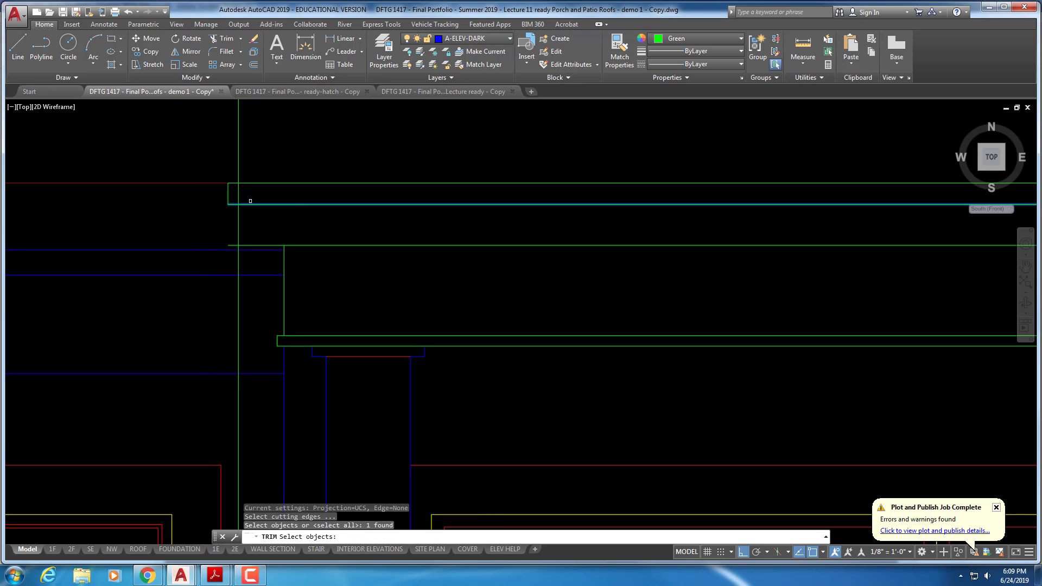
pyautogui.press('Return')
pyautogui.press('Return')
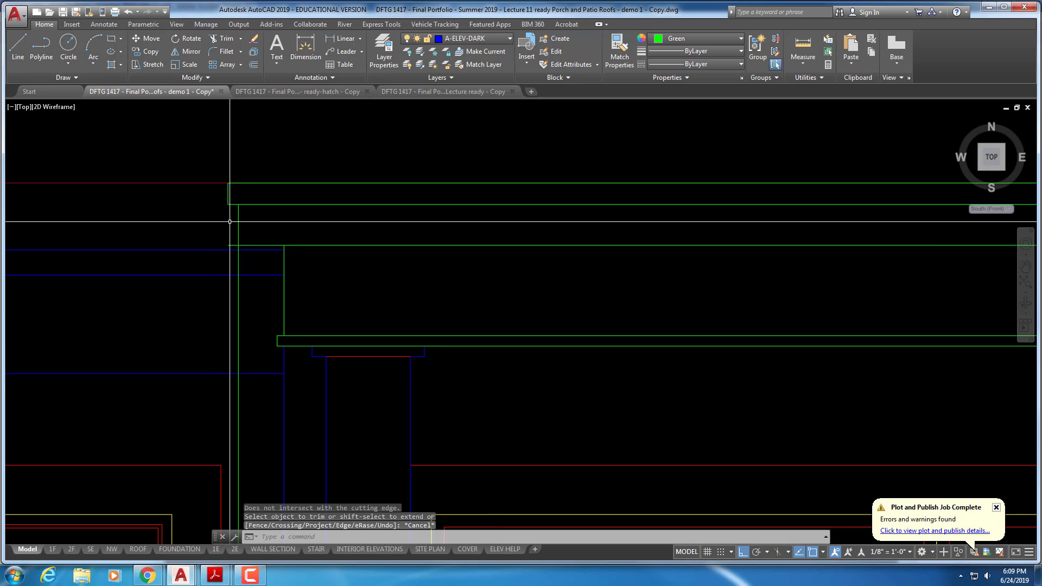
# - Trim the stub of the third green horizontal line projecting west of the 3/4" offset vertical line
pyautogui.press('Return')
pyautogui.click(238, 227)
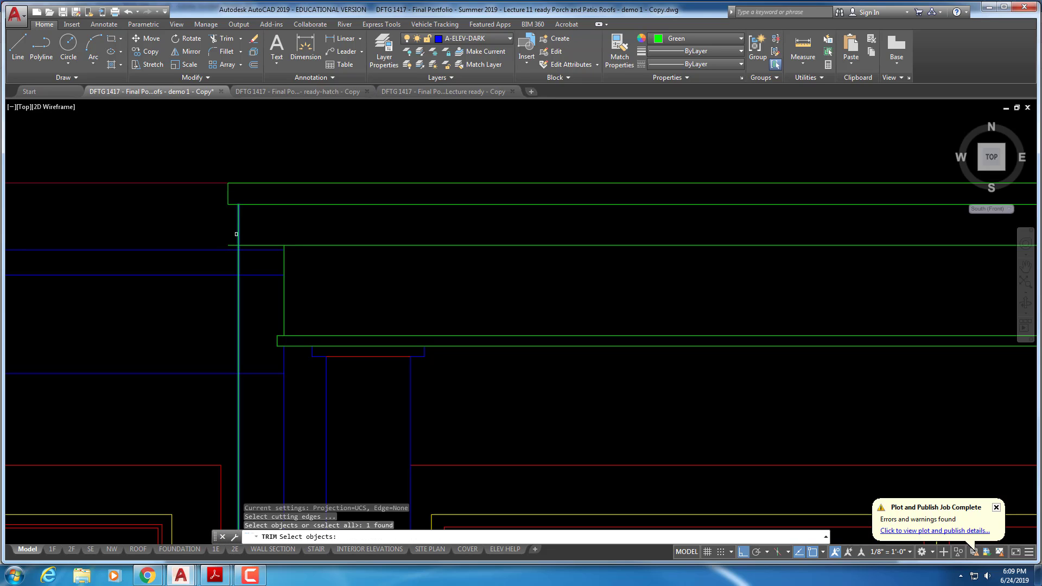
pyautogui.press('Return')
pyautogui.click(233, 246)
pyautogui.press('Return')
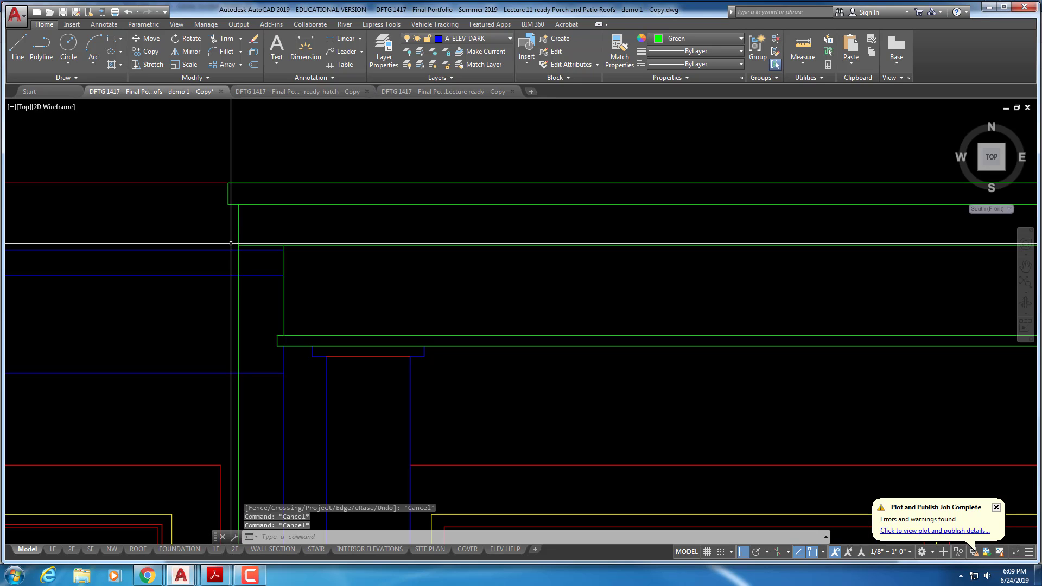
# - Trim the 3/4" offset vertical line below the third green horizontal line
pyautogui.press('Return')
pyautogui.click(246, 245)
pyautogui.press('Return')
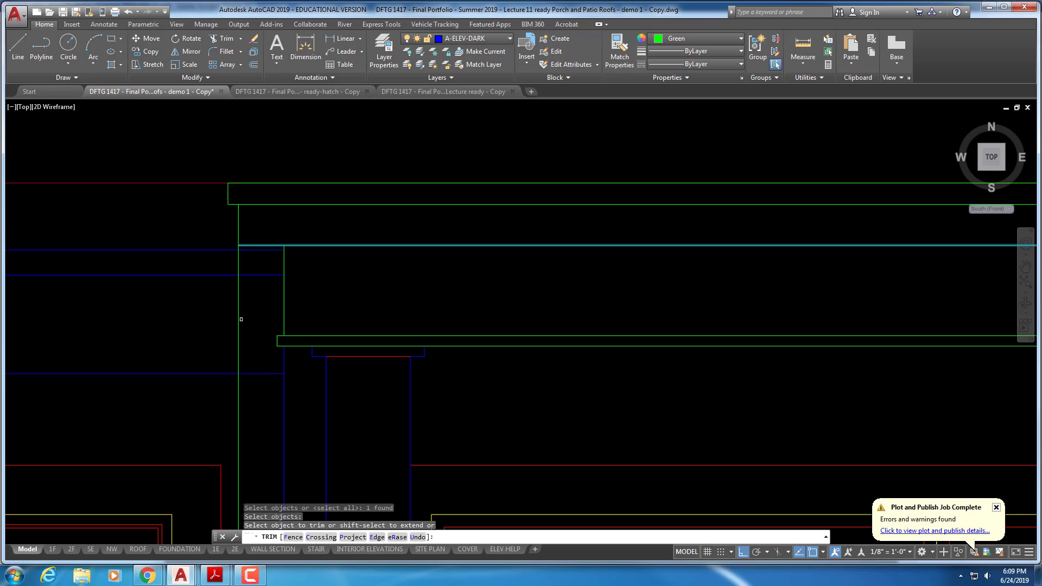
pyautogui.press('Escape')
# - Erase the three green vertical projection lines running down from the sloped porch roof edge on the west elevation
pyautogui.scroll(-3, 236, 303)
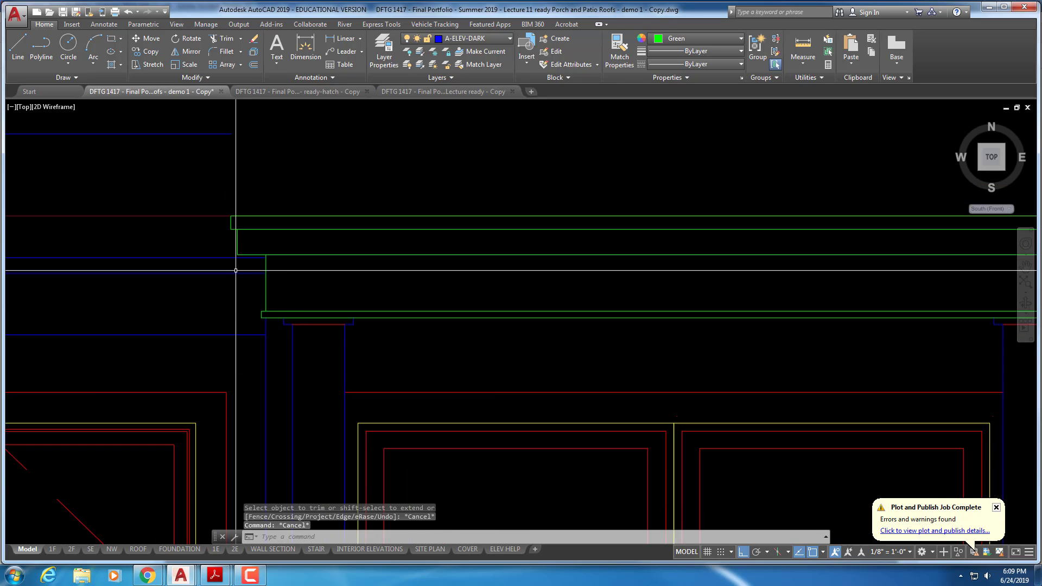
pyautogui.press('Escape')
pyautogui.scroll(-2, 367, 274)
pyautogui.press('Escape')
pyautogui.scroll(-2, 611, 247)
pyautogui.moveTo(446, 259); pyautogui.dragTo(957, 391, button='middle')
pyautogui.moveTo(332, 130); pyautogui.dragTo(393, 363, button='middle')
pyautogui.scroll(2, 393, 249)
pyautogui.moveTo(333, 164); pyautogui.dragTo(333, 286, button='middle')
pyautogui.scroll(2, 334, 286)
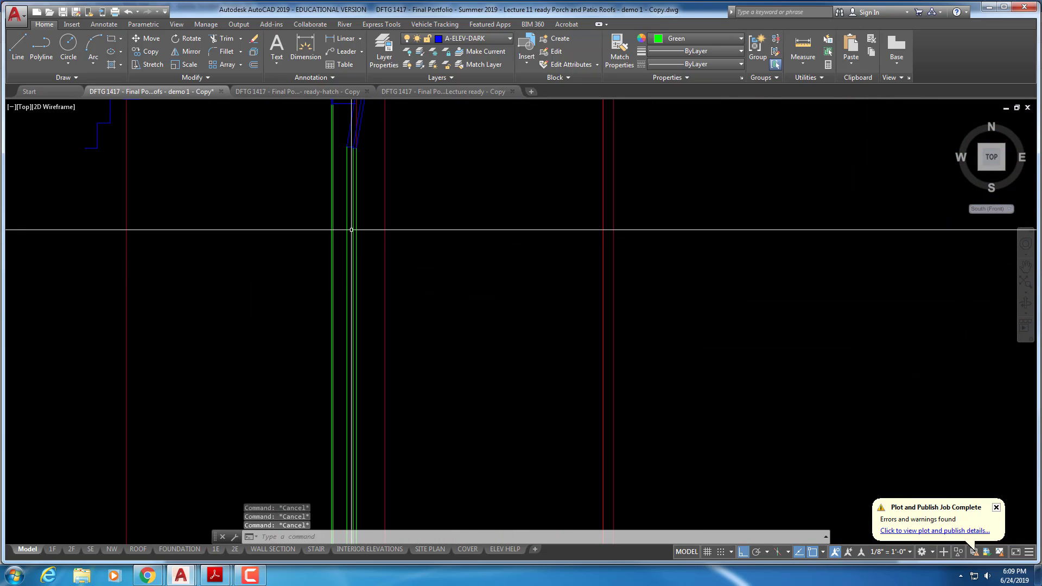
pyautogui.moveTo(341, 243); pyautogui.dragTo(338, 294, button='middle')
pyautogui.write('e')
pyautogui.press('Return')
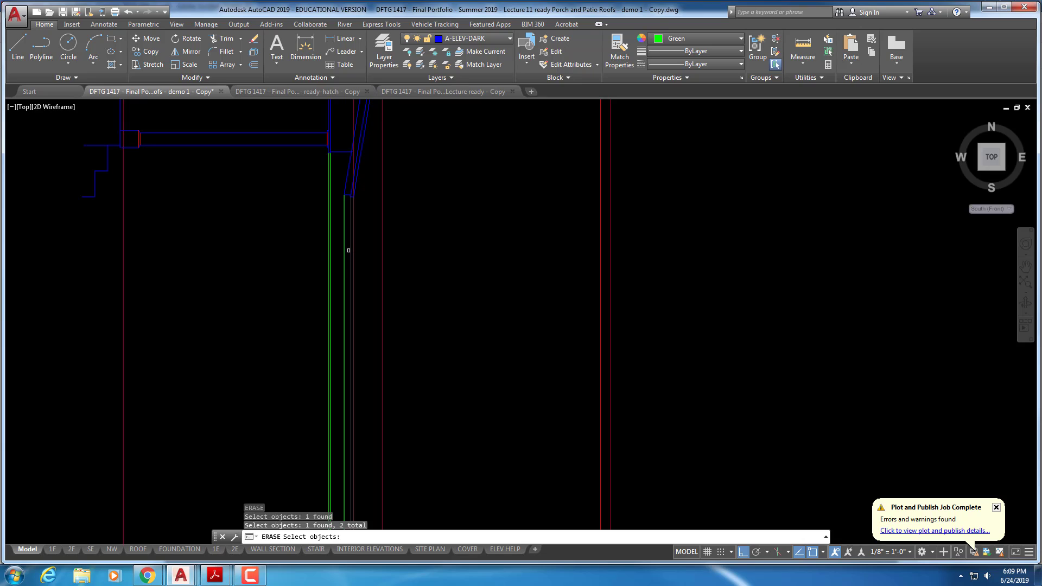
pyautogui.press('Return')
pyautogui.press('Return')
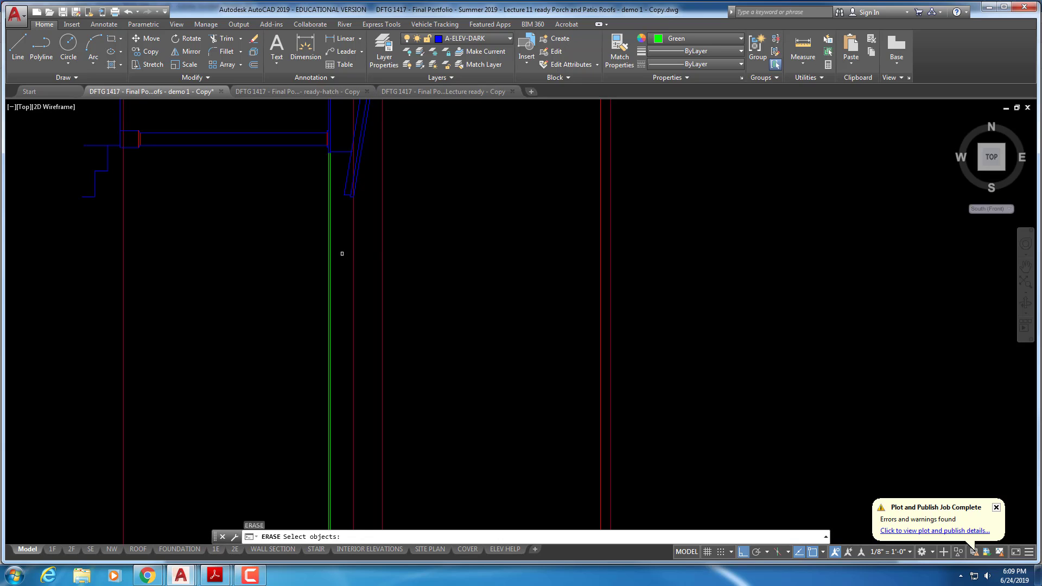
pyautogui.click(337, 261)
pyautogui.click(310, 265)
pyautogui.scroll(-3, 305, 268)
pyautogui.press('Escape')
pyautogui.press('Escape')
pyautogui.scroll(4, 312, 229)
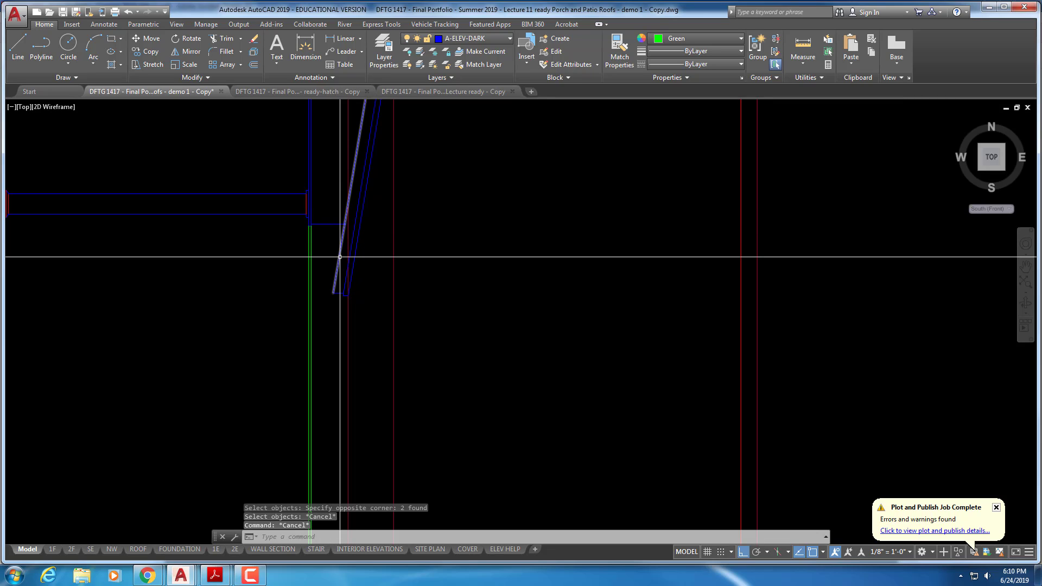
pyautogui.press('Escape')
pyautogui.press('Escape')
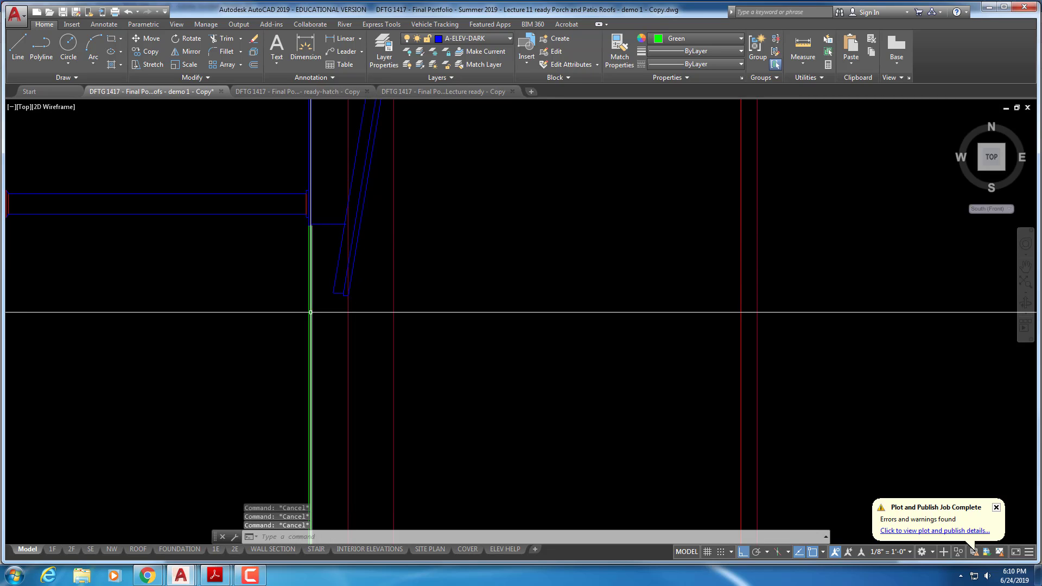
# - Erase the two remaining green vertical projection lines running down from the wall edge on the west elevation
pyautogui.press('Return')
pyautogui.click(312, 317)
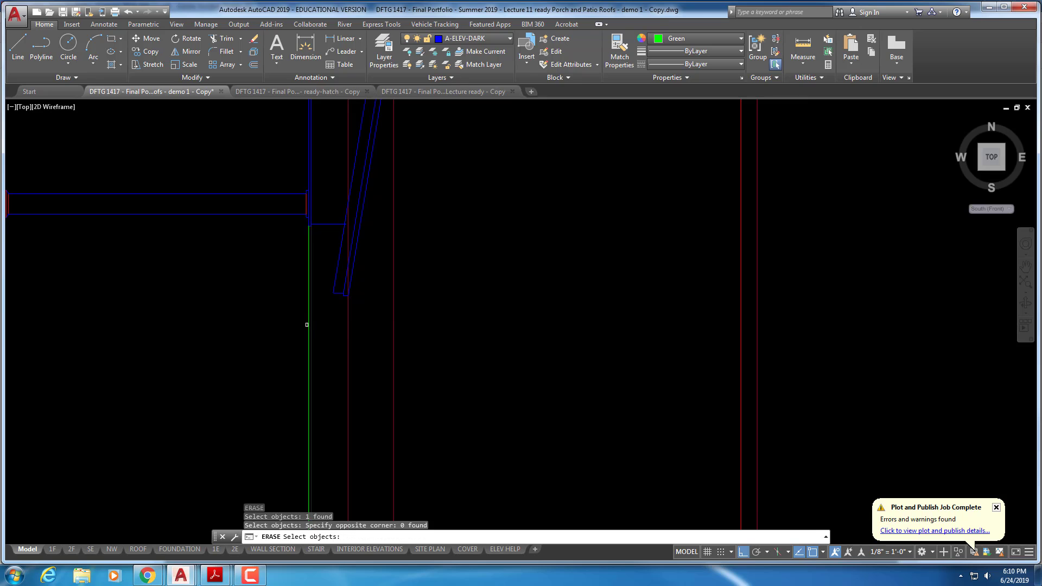
pyautogui.click(309, 319)
pyautogui.press('Escape')
# - Draw a vertical line upward from the west edge of the porch roof on the south elevation
pyautogui.scroll(-3, 305, 327)
pyautogui.scroll(-3, 326, 347)
pyautogui.scroll(8, 386, 369)
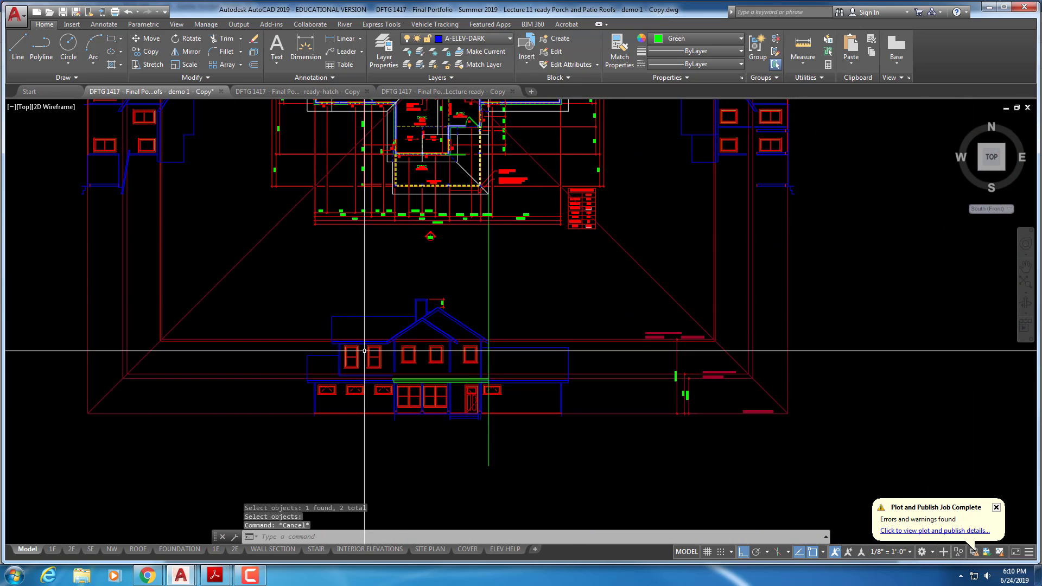
pyautogui.scroll(6, 391, 368)
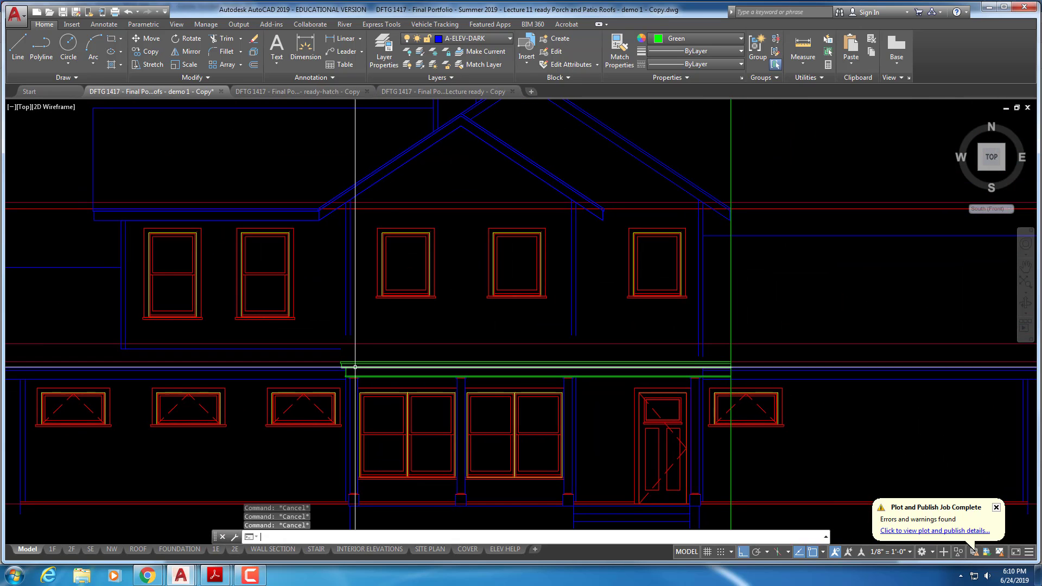
pyautogui.write('l')
pyautogui.press('Return')
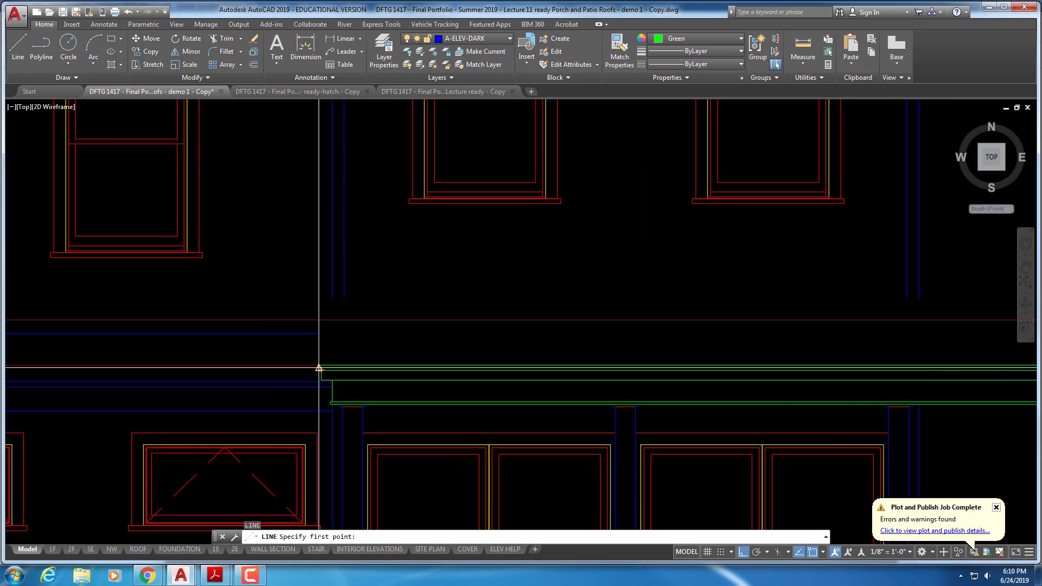
pyautogui.click(318, 367)
pyautogui.press('Escape')
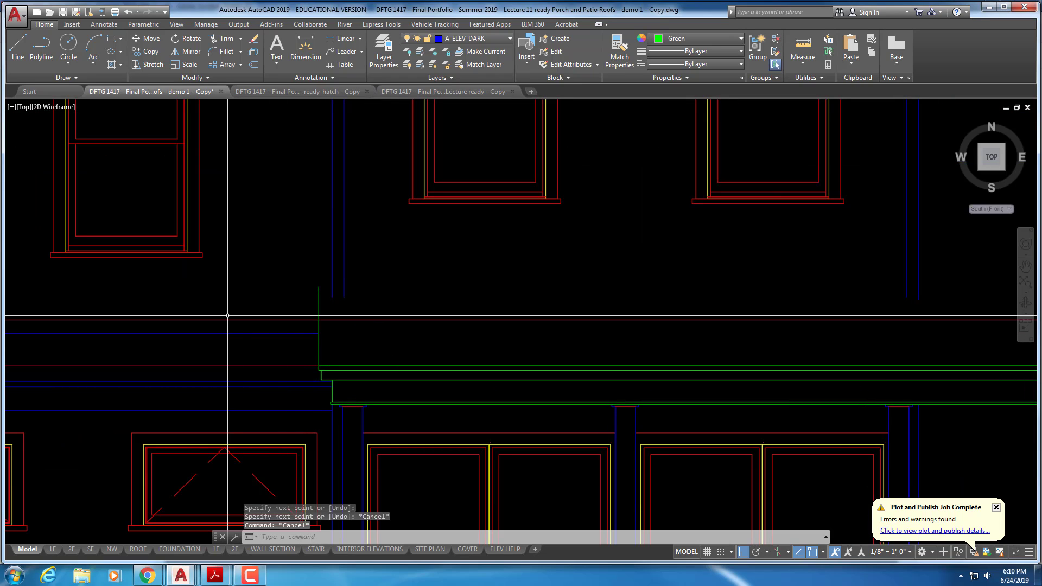
# - Draw a vertical line from the east porch column's upper east corner up to the third green horizontal line
pyautogui.scroll(-5, 465, 321)
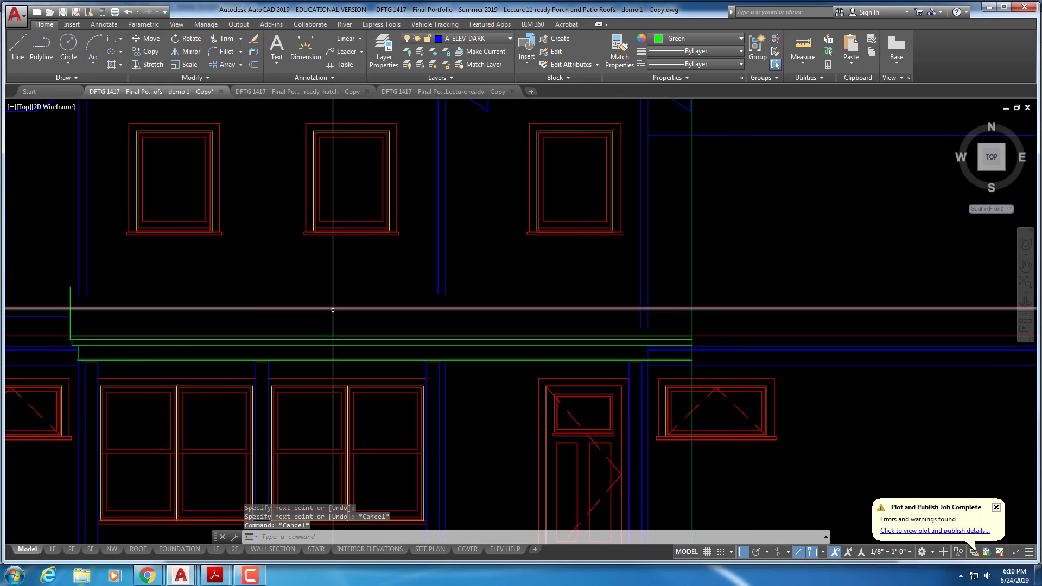
pyautogui.moveTo(434, 327); pyautogui.dragTo(393, 367, button='middle')
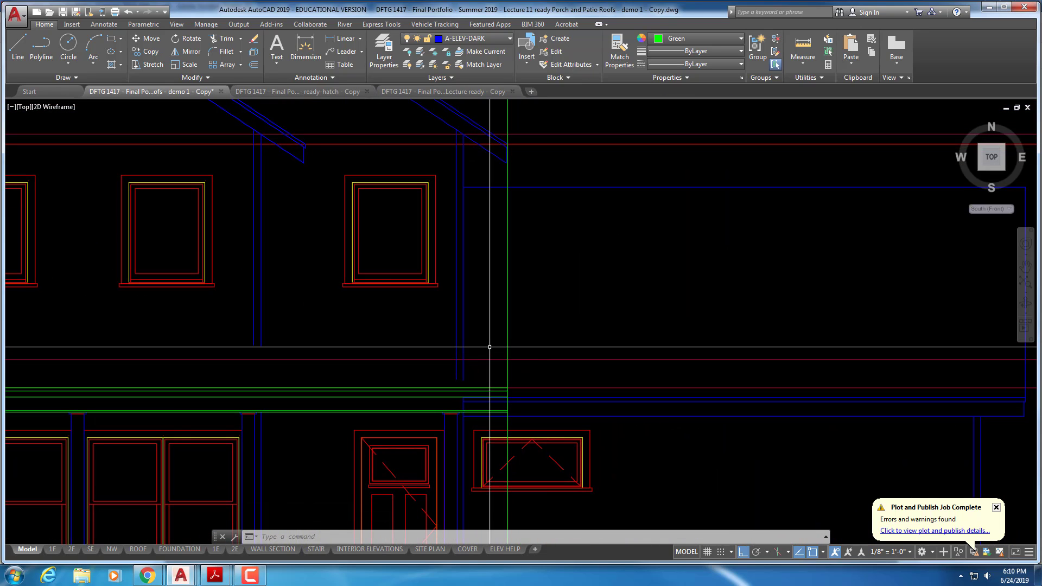
pyautogui.scroll(2, 430, 459)
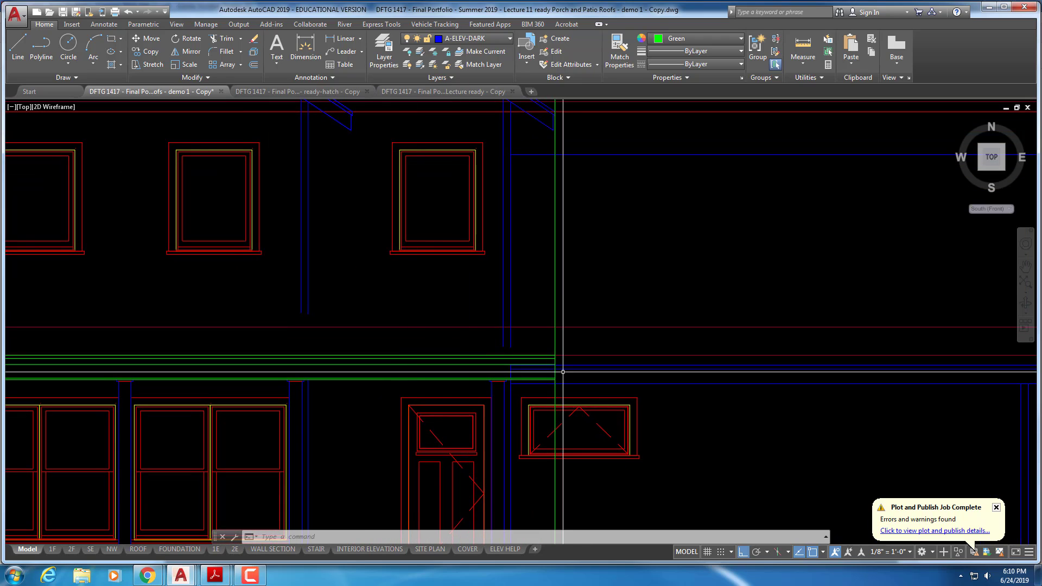
pyautogui.scroll(1, 484, 401)
pyautogui.write('l')
pyautogui.press('Return')
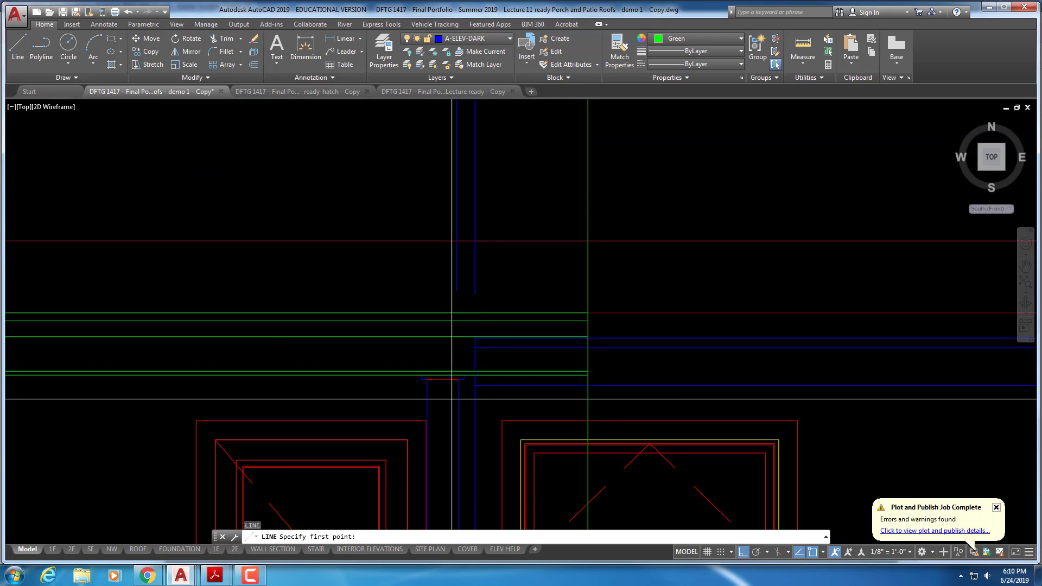
pyautogui.scroll(2, 484, 353)
pyautogui.click(484, 350)
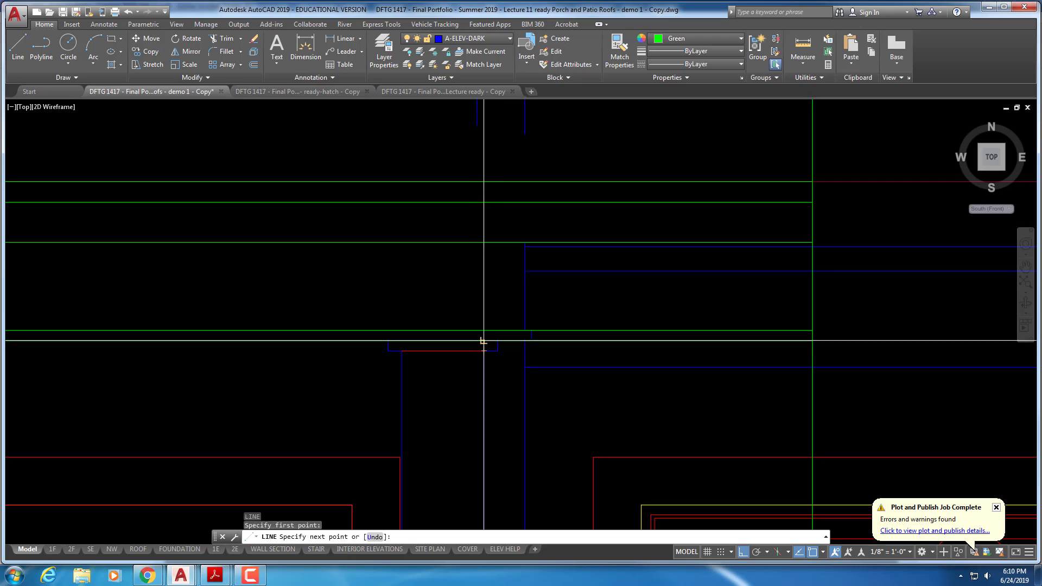
pyautogui.click(483, 243)
pyautogui.press('Return')
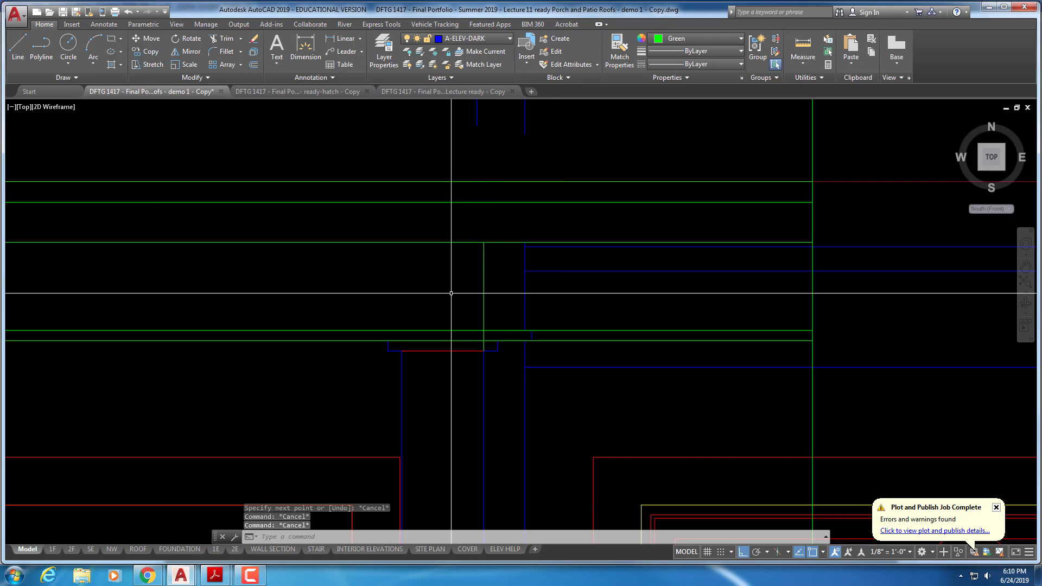
# - Offset the vertical line above the east porch column 3" to the east
pyautogui.write('o')
pyautogui.press('Return')
pyautogui.press('Return')
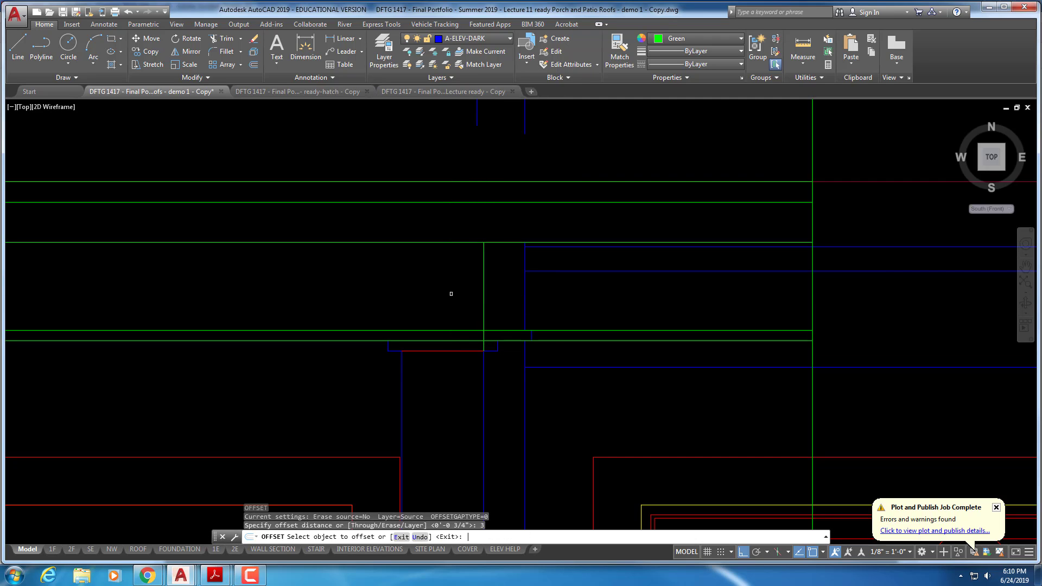
pyautogui.press('Escape')
pyautogui.press('Escape')
pyautogui.press('Escape')
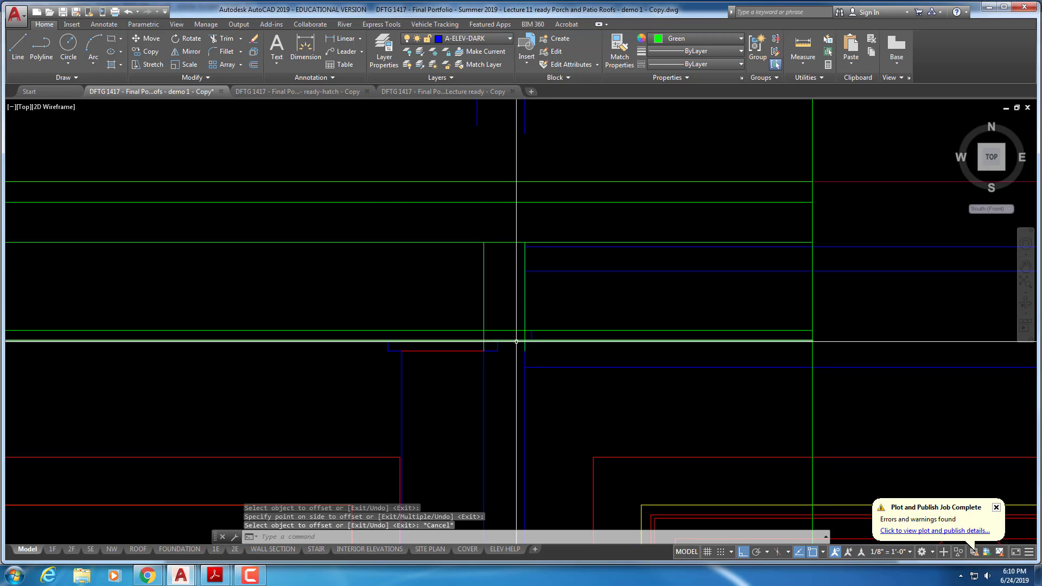
# - Regenerate the drawing and trim the 3" offset vertical line below the fourth green horizontal line
pyautogui.write('re')
pyautogui.press('Return')
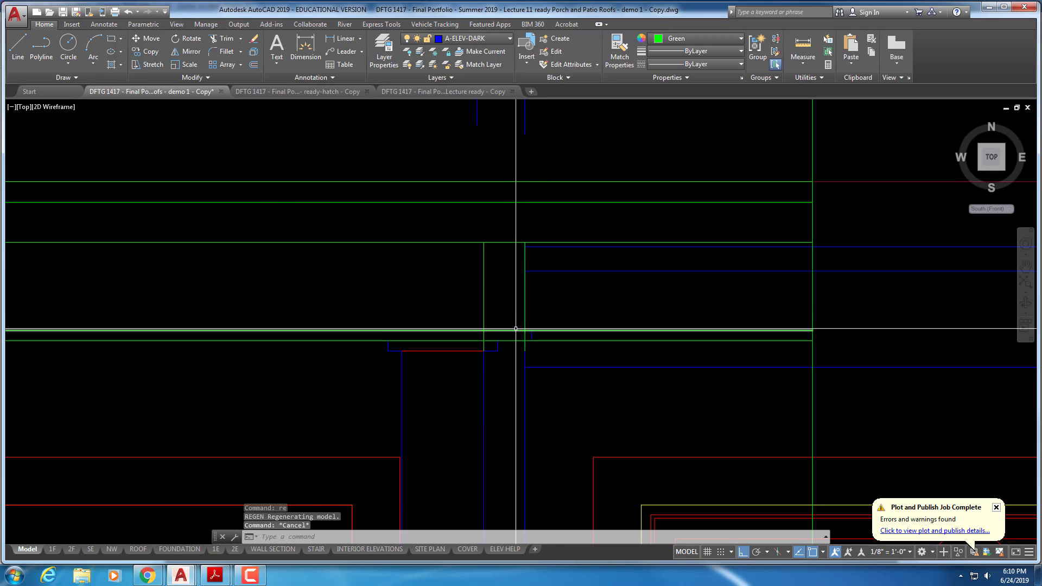
pyautogui.write('tr')
pyautogui.press('Return')
pyautogui.click(516, 335)
pyautogui.press('Return')
pyautogui.click(520, 334)
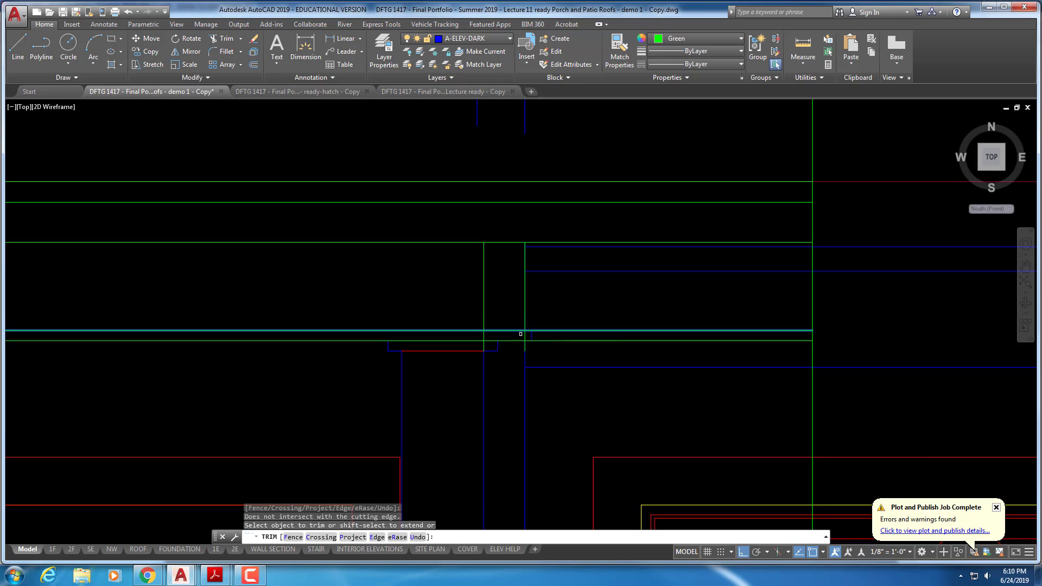
pyautogui.press('Escape')
# - Erase the original vertical line drawn up from the east porch column's corner
pyautogui.write('e')
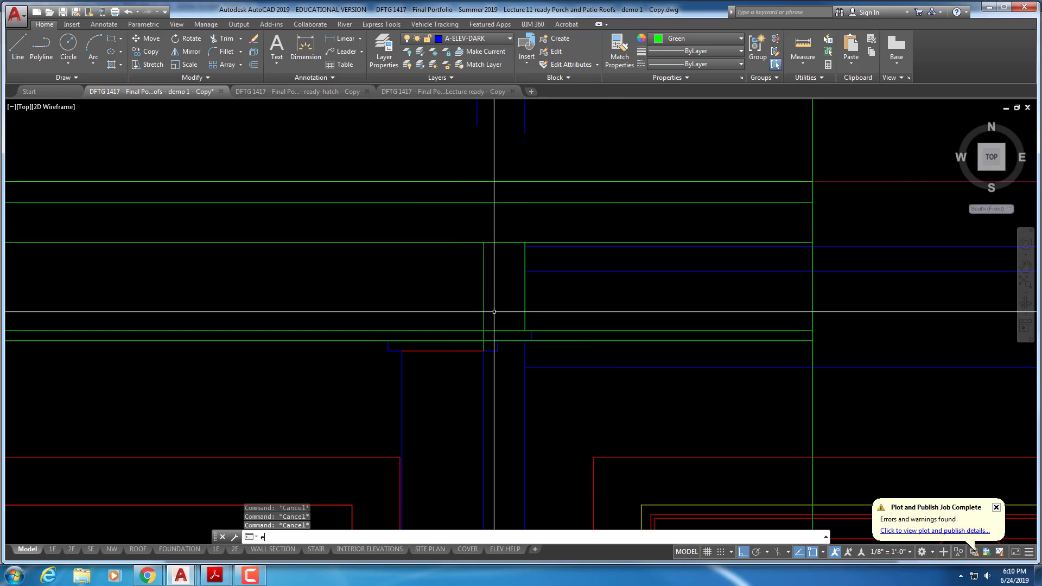
pyautogui.press('Return')
pyautogui.press('Escape')
pyautogui.press('Escape')
pyautogui.press('Escape')
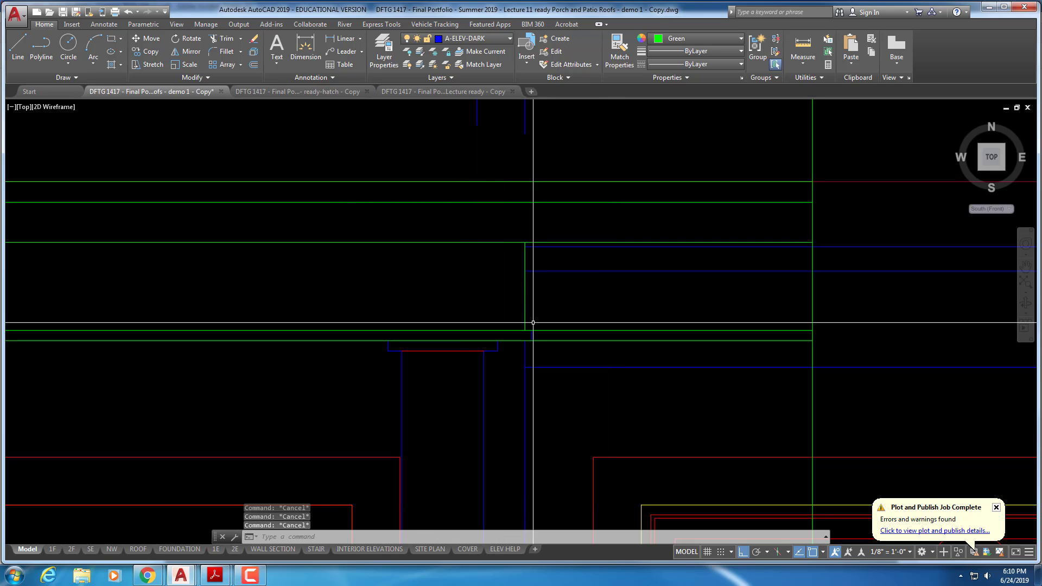
pyautogui.scroll(2, 533, 314)
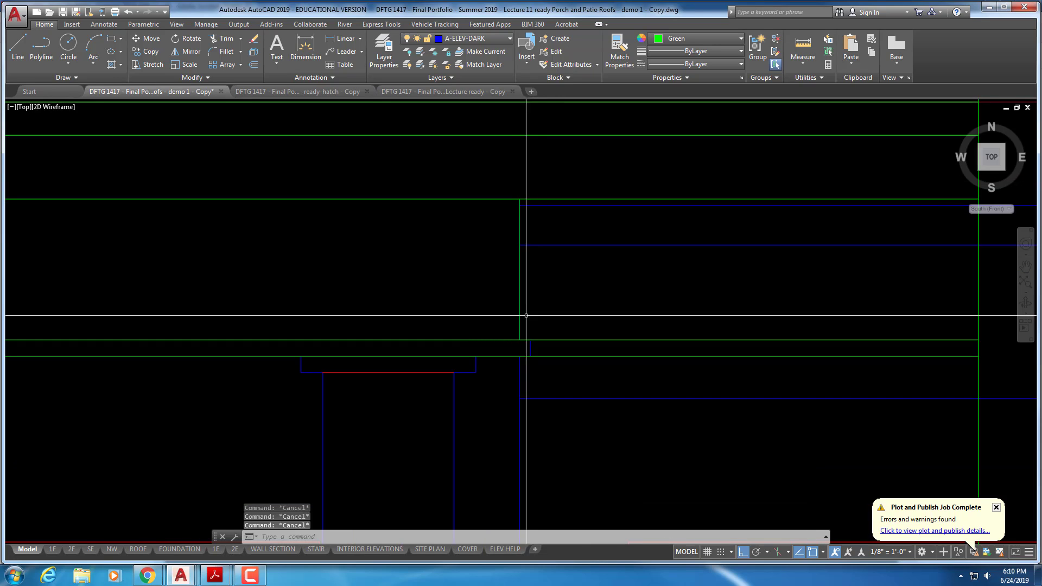
# - Offset the porch beam's vertical green end line 1/2" outward, toward the overhanging end of the roof
pyautogui.write('o')
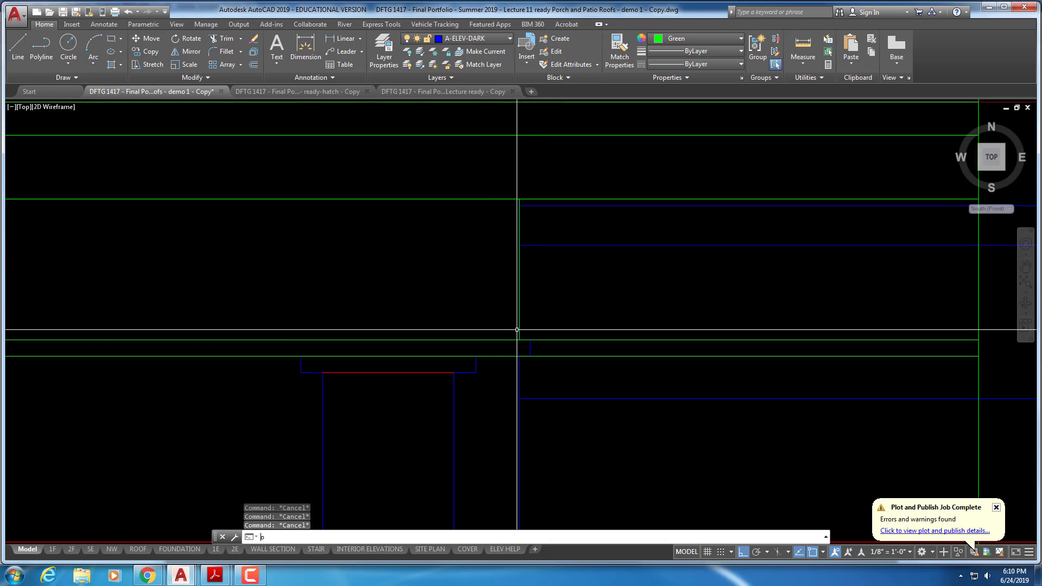
pyautogui.write('1/')
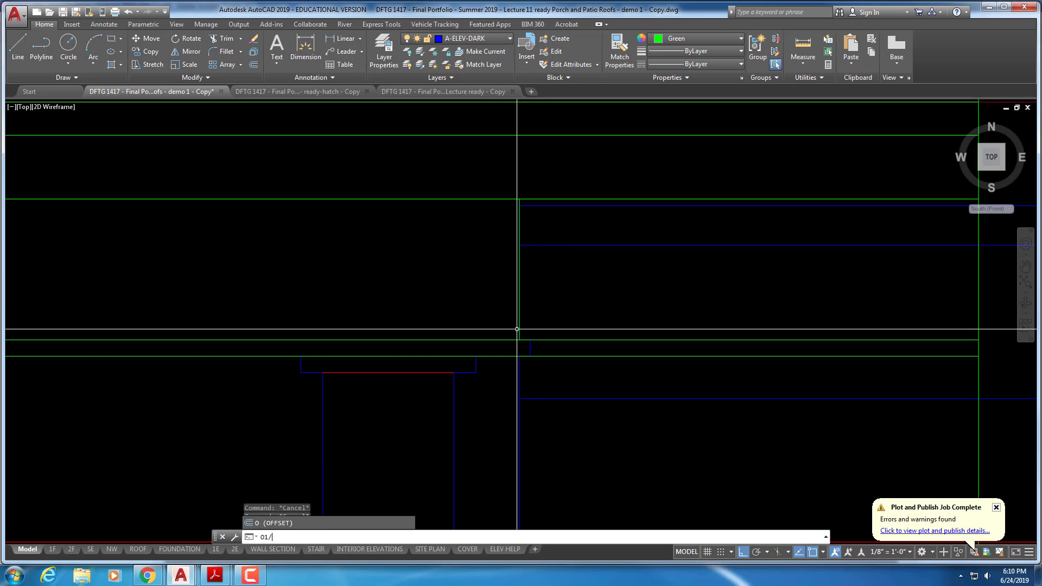
pyautogui.write('2')
pyautogui.press('BackSpace')
pyautogui.press('BackSpace')
pyautogui.press('BackSpace')
pyautogui.press('Return')
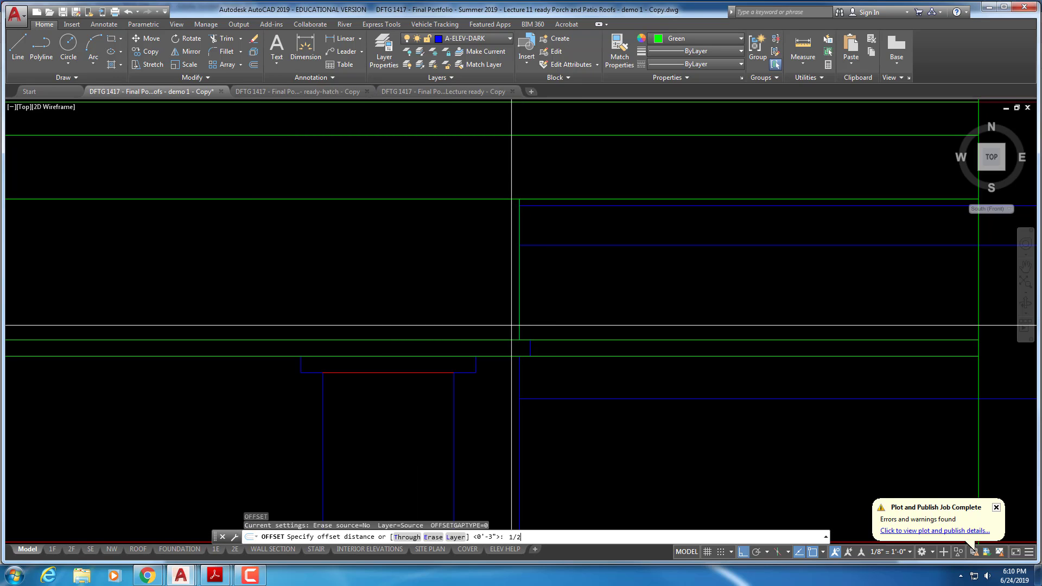
pyautogui.write('1/2')
pyautogui.press('Return')
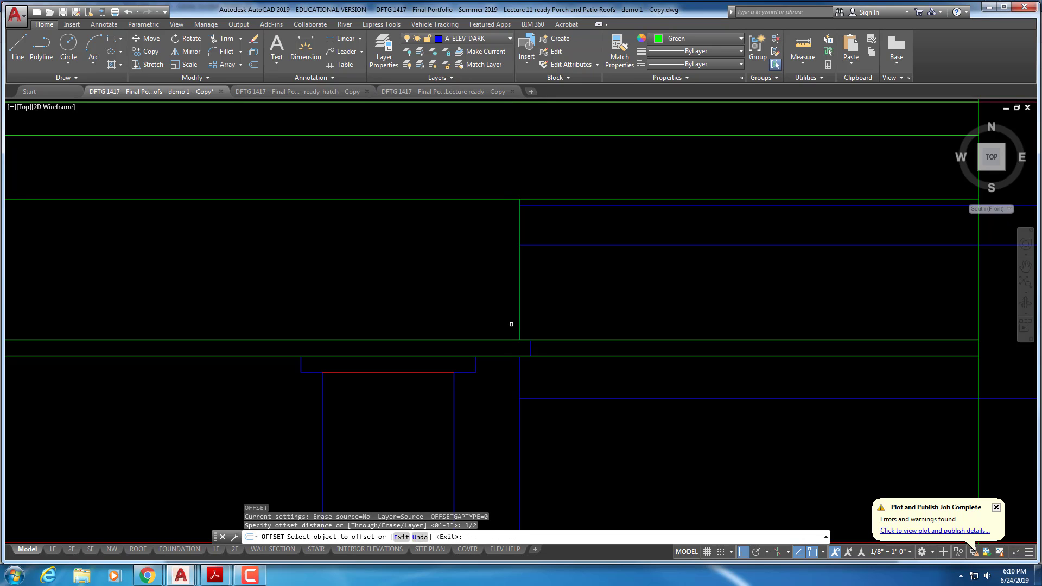
pyautogui.click(520, 325)
pyautogui.click(540, 321)
pyautogui.press('Escape')
pyautogui.press('Escape')
pyautogui.press('Escape')
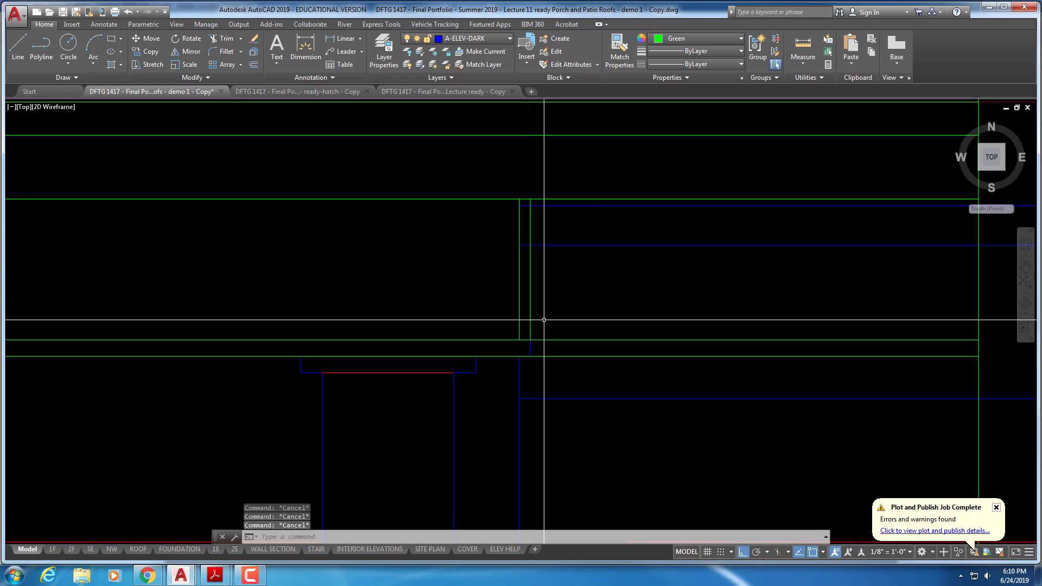
pyautogui.write('e')
pyautogui.press('Return')
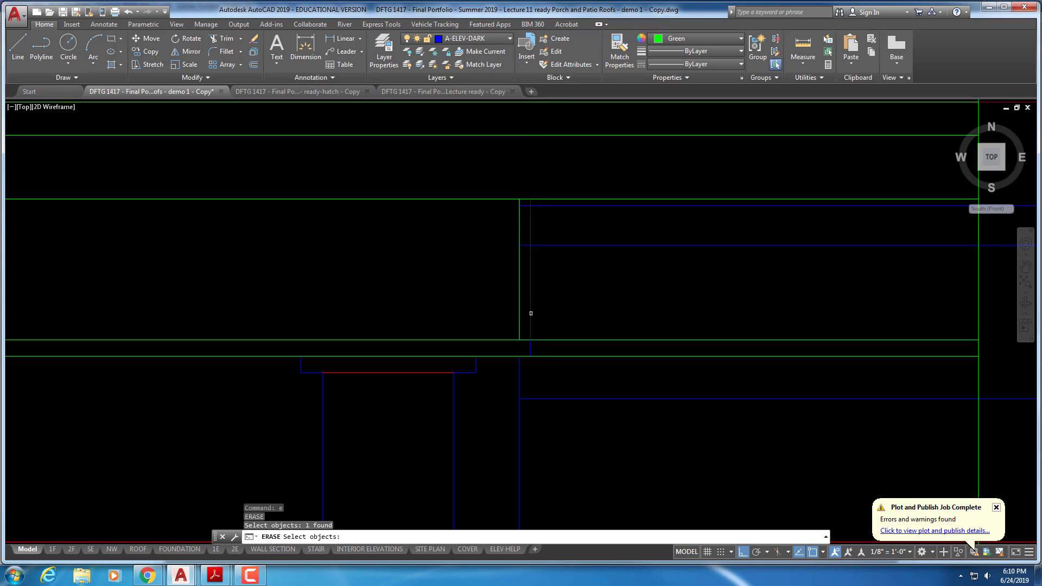
pyautogui.scroll(-2, 530, 314)
pyautogui.press('Escape')
pyautogui.press('Escape')
pyautogui.press('Escape')
pyautogui.scroll(1, 534, 339)
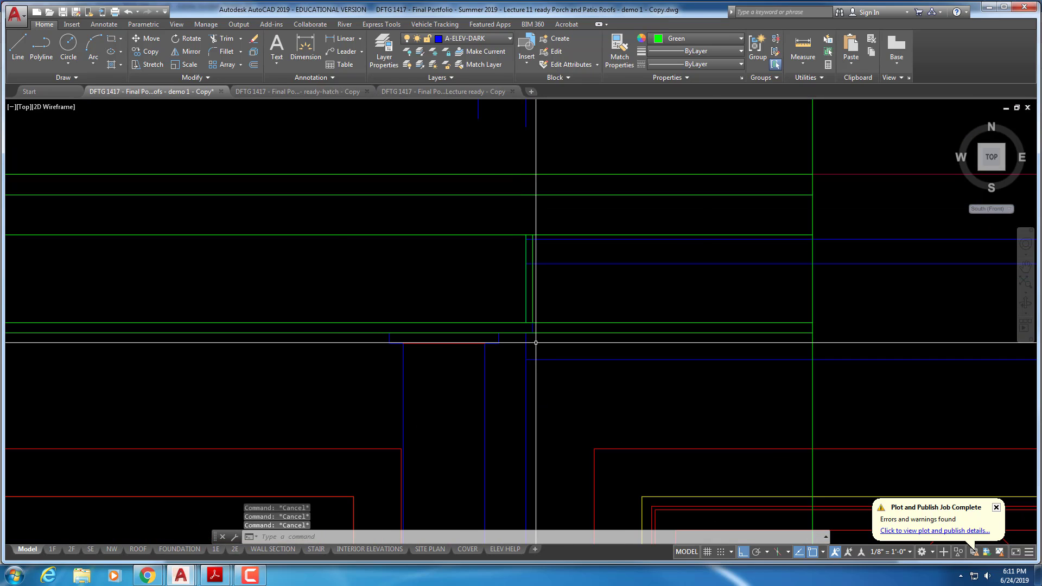
# - Trim the two horizontal trim lines below the porch beam back to the offset line and short blue end line
pyautogui.write('tr')
pyautogui.press('Return')
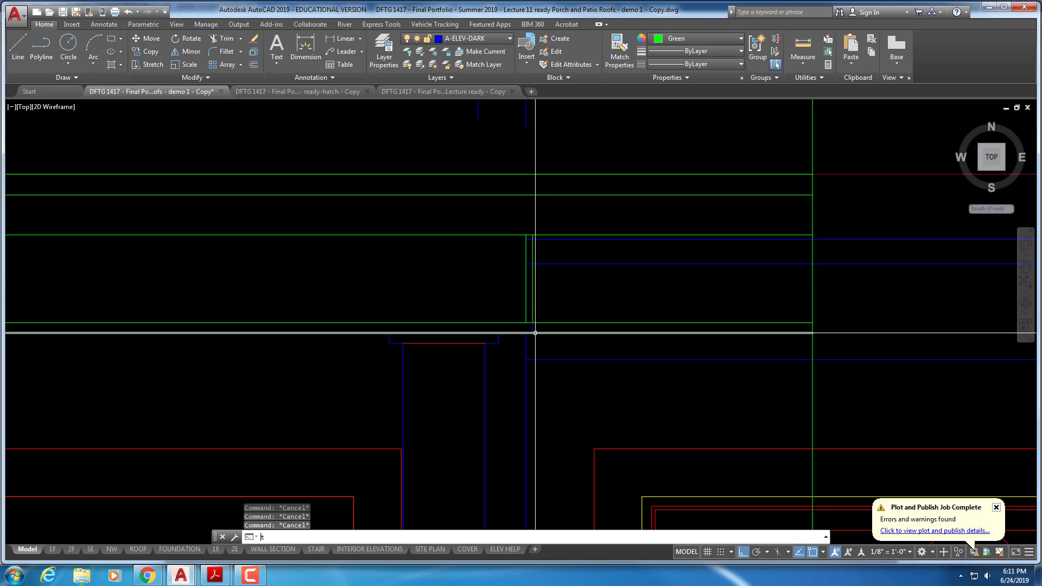
pyautogui.press('Return')
pyautogui.click(540, 323)
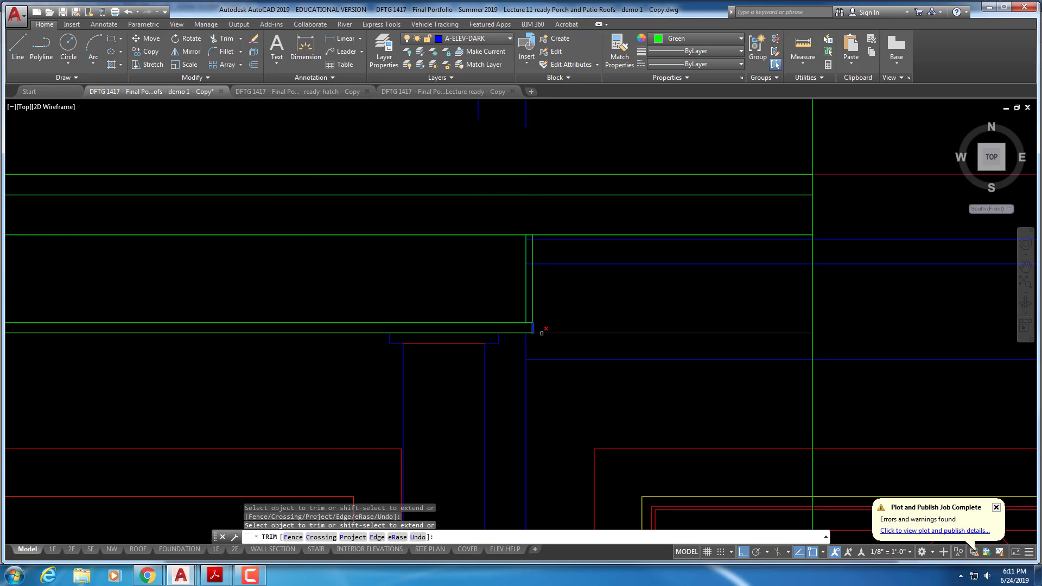
# - Erase the offset vertical line beside the porch beam's end
pyautogui.write('e')
pyautogui.press('Return')
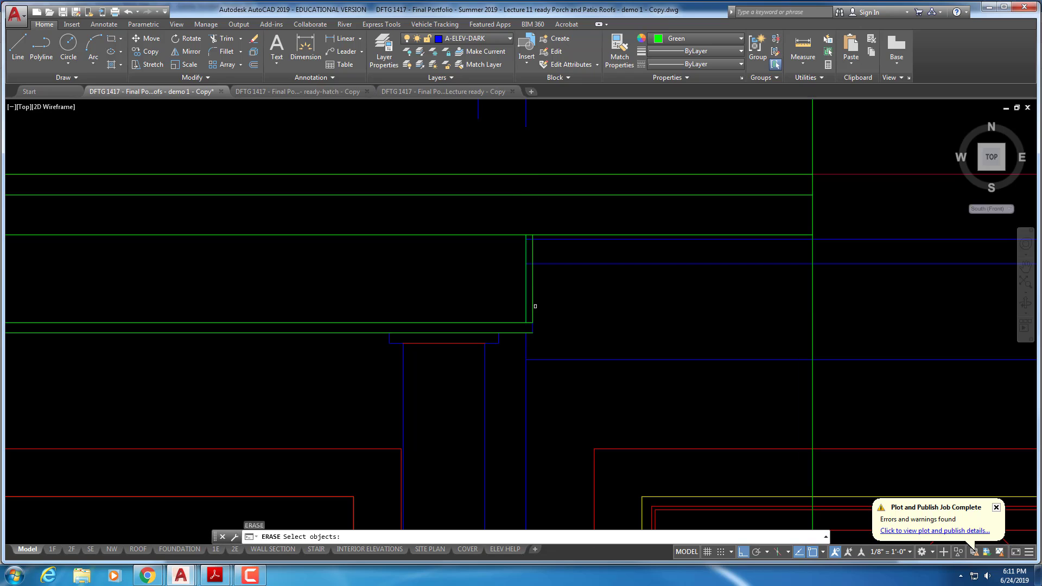
pyautogui.click(533, 295)
pyautogui.scroll(-5, 556, 277)
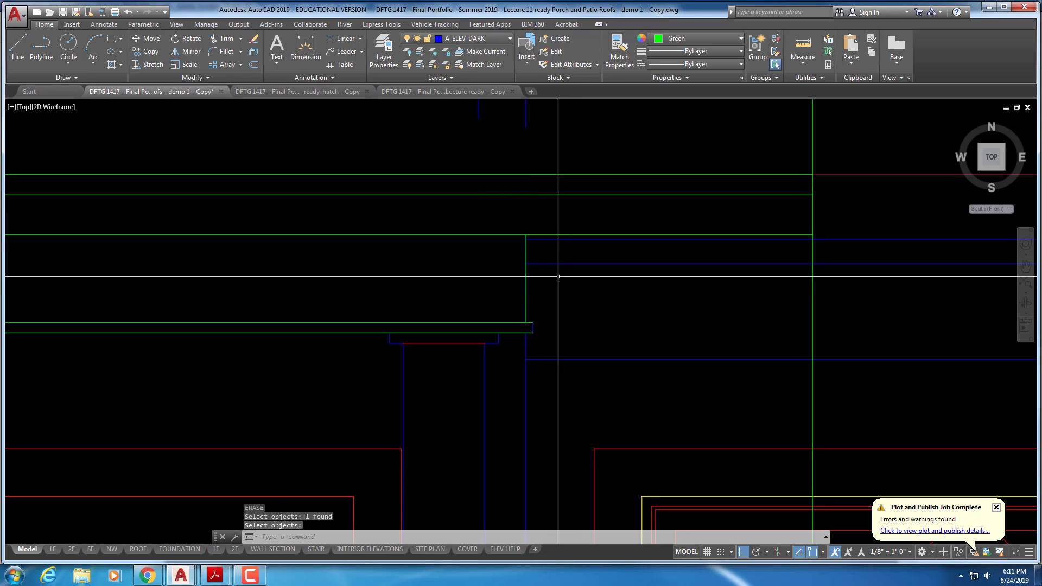
pyautogui.scroll(1, 589, 280)
pyautogui.scroll(3, 589, 280)
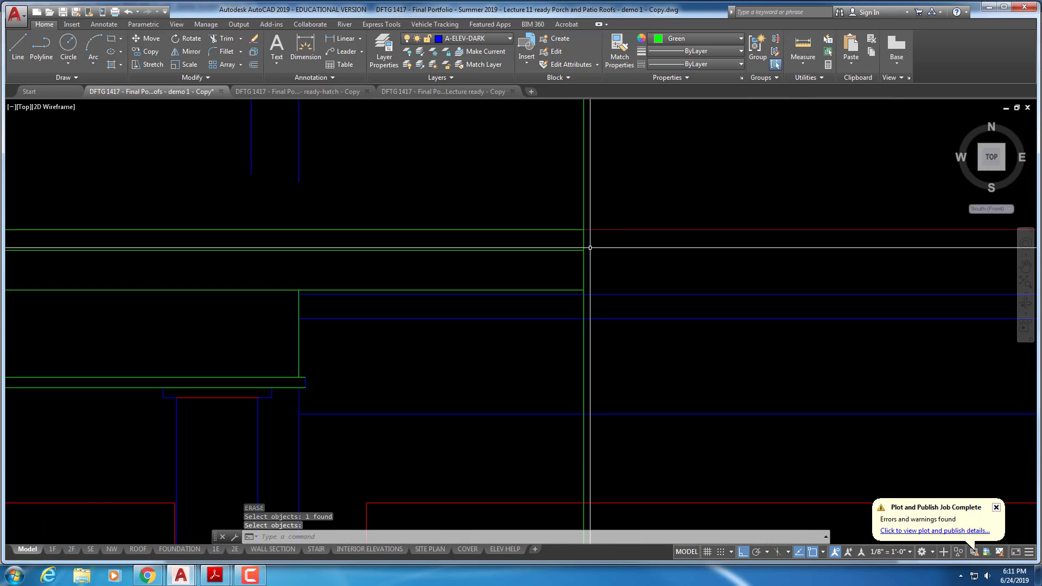
# - Fillet the vertical line at the roof's end with the second horizontal roof line to form a square corner
pyautogui.write('f')
pyautogui.press('Return')
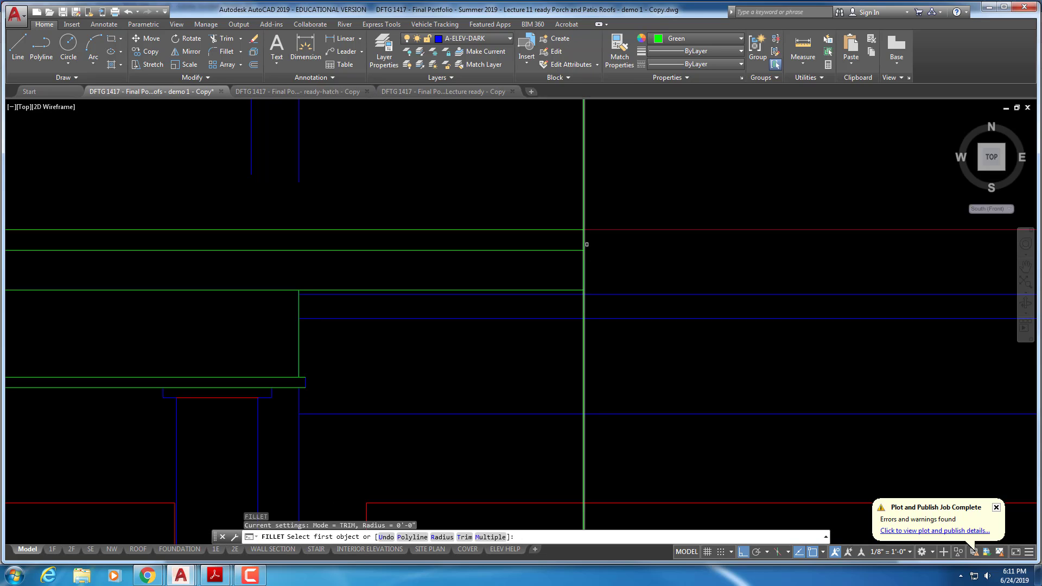
pyautogui.click(575, 250)
pyautogui.click(581, 242)
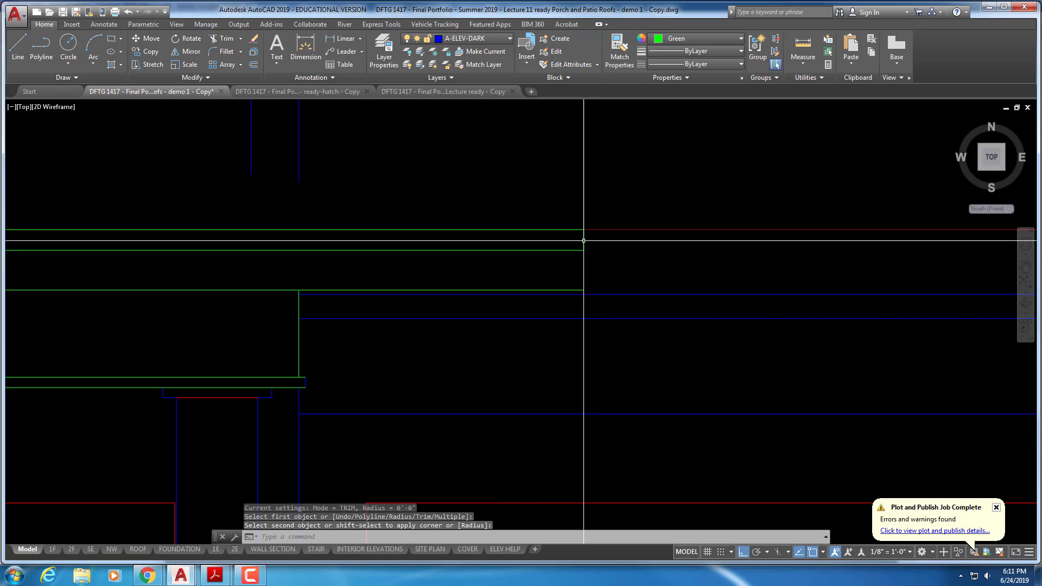
pyautogui.press('Escape')
pyautogui.press('Escape')
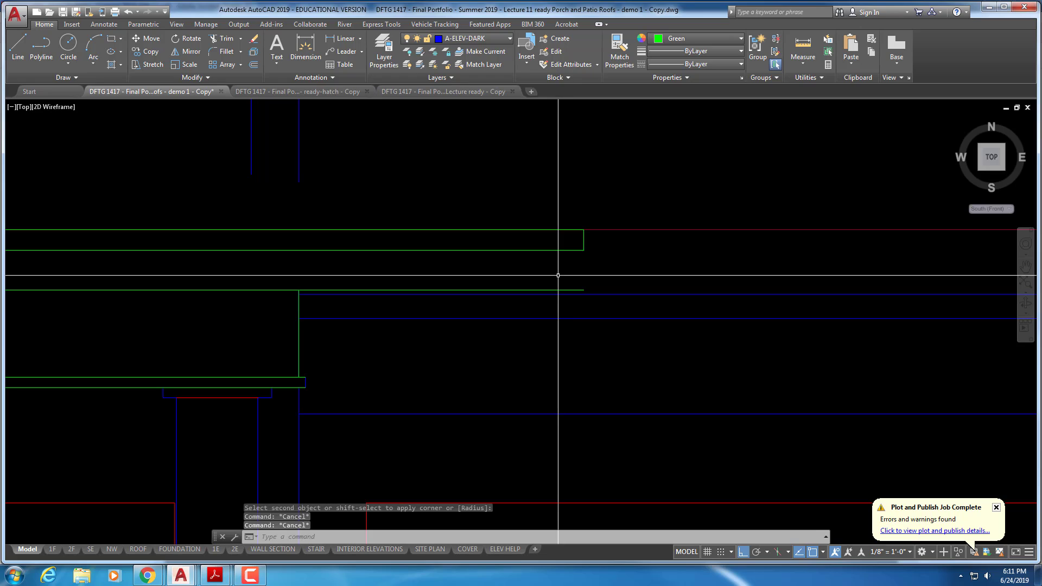
# - Draw a vertical line from the new roof corner down to the end of the lower horizontal roof line
pyautogui.write('l')
pyautogui.press('Return')
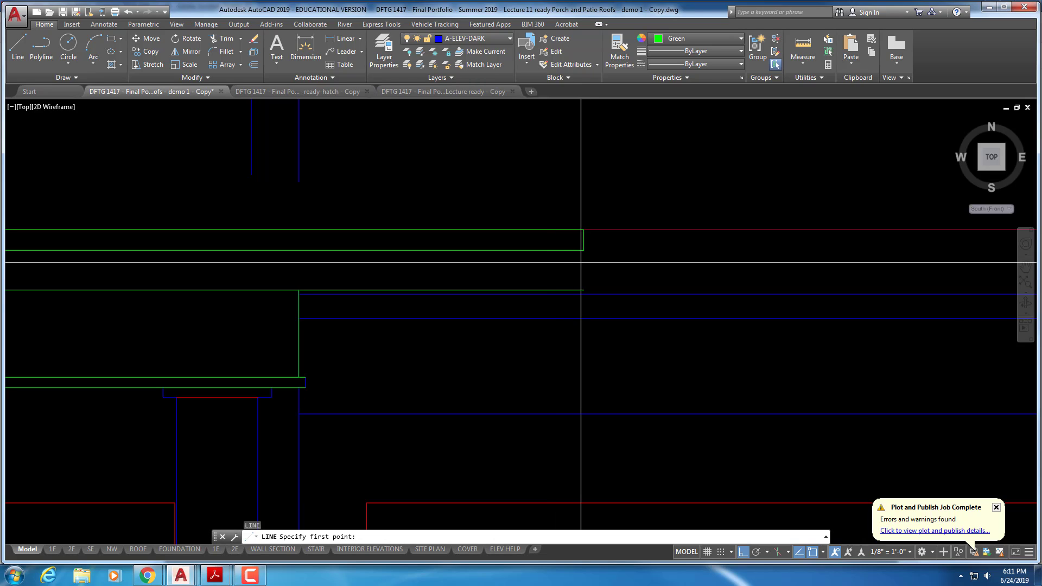
pyautogui.click(584, 250)
pyautogui.click(584, 289)
pyautogui.press('Escape')
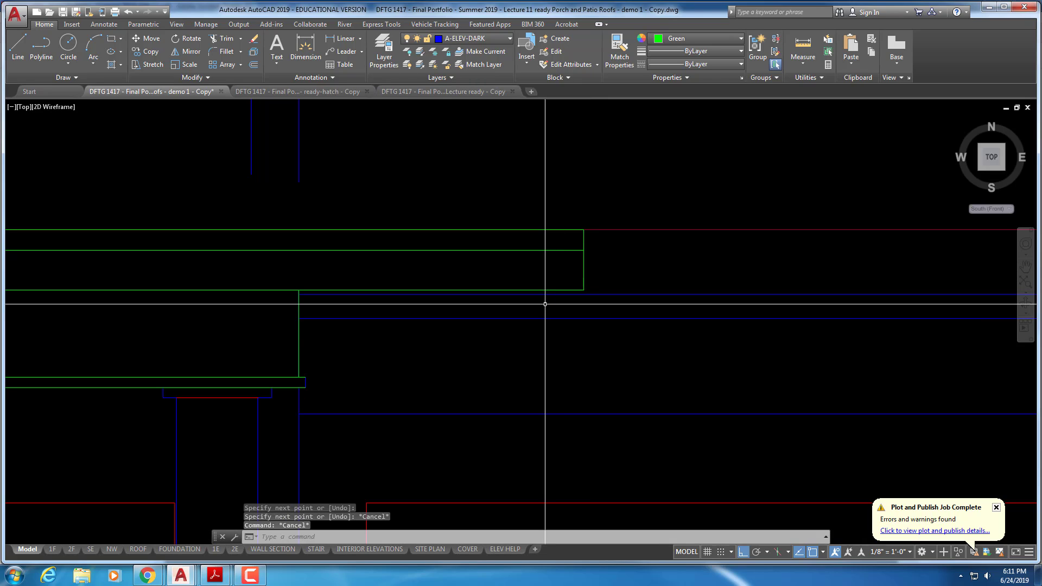
# - Move the new vertical line 3/4" inward from the roof's end
pyautogui.write('m')
pyautogui.press('Return')
pyautogui.click(565, 266)
pyautogui.press('Return')
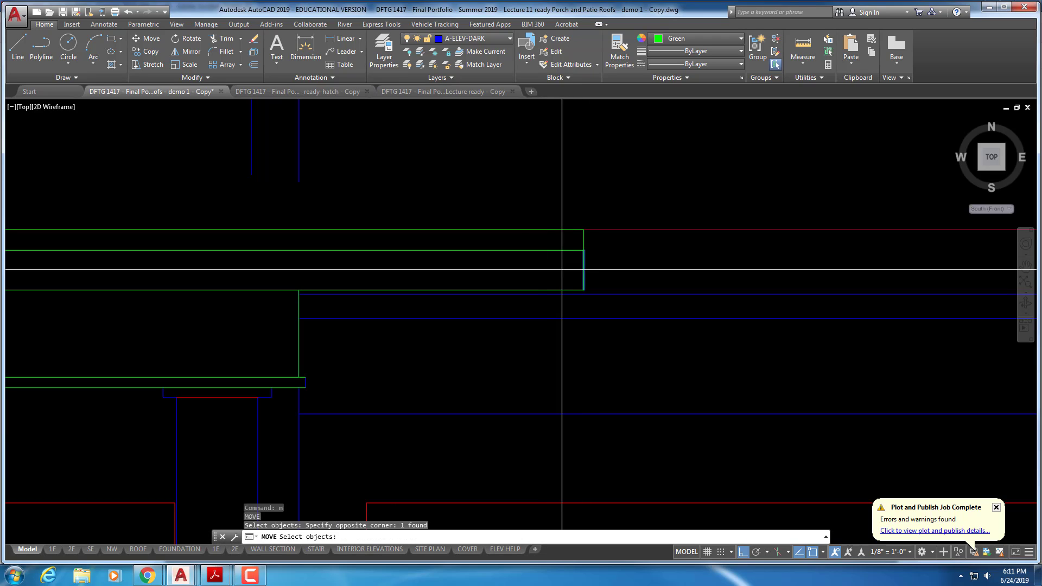
pyautogui.click(558, 259)
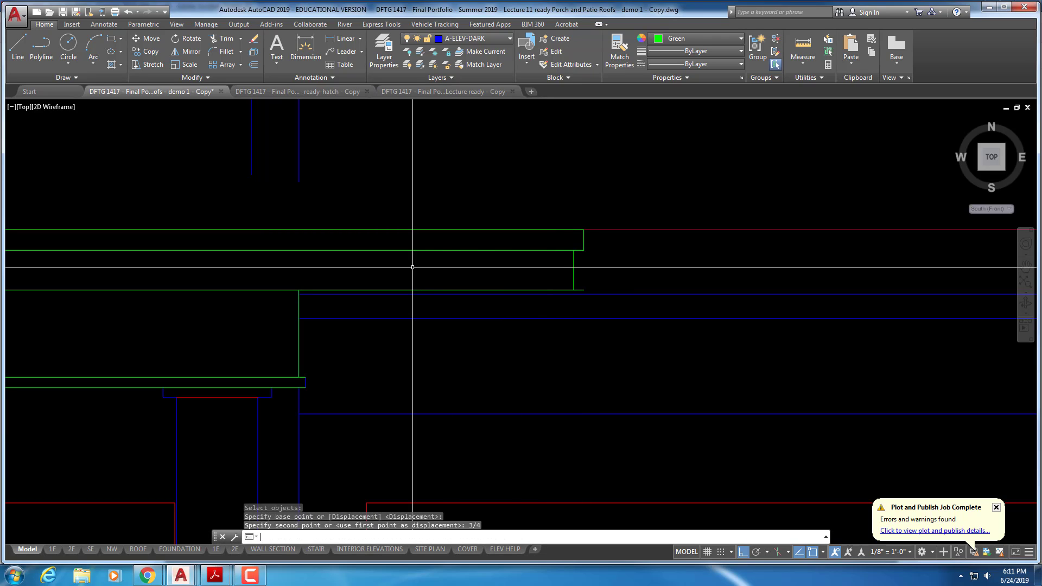
# - Fillet the moved vertical line with the lower horizontal roof line to form a square corner
pyautogui.write('f')
pyautogui.press('Return')
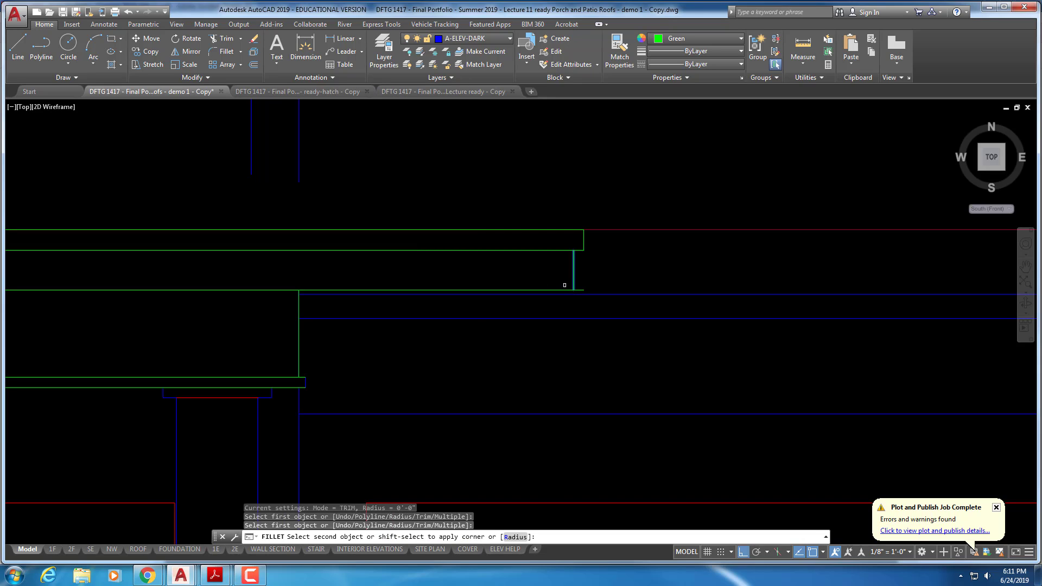
pyautogui.press('Escape')
pyautogui.press('Escape')
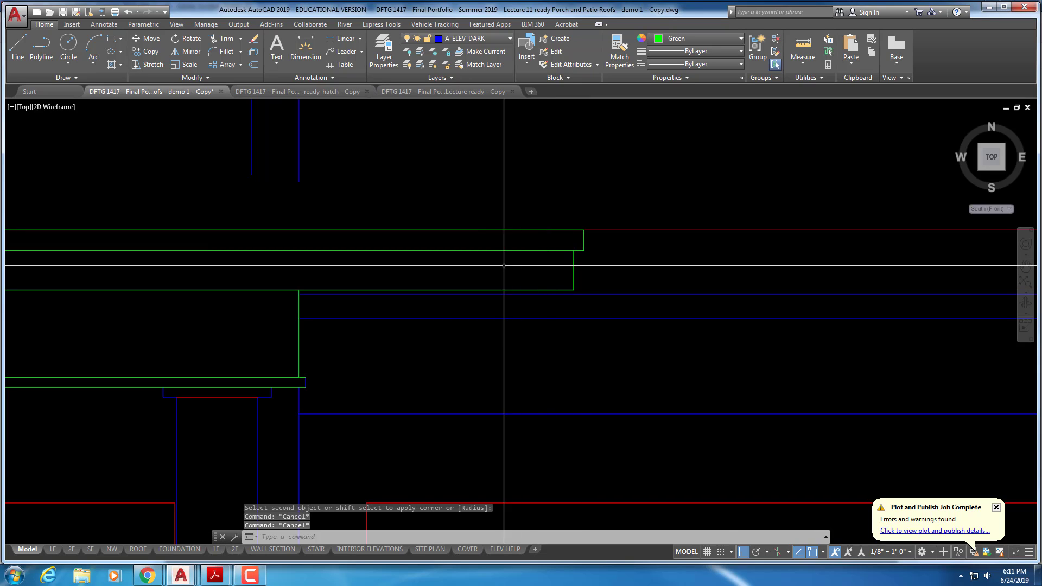
# - Match the properties of the green trim line below the porch beam onto its short blue vertical end line
pyautogui.scroll(-2, 472, 267)
pyautogui.scroll(1, 419, 312)
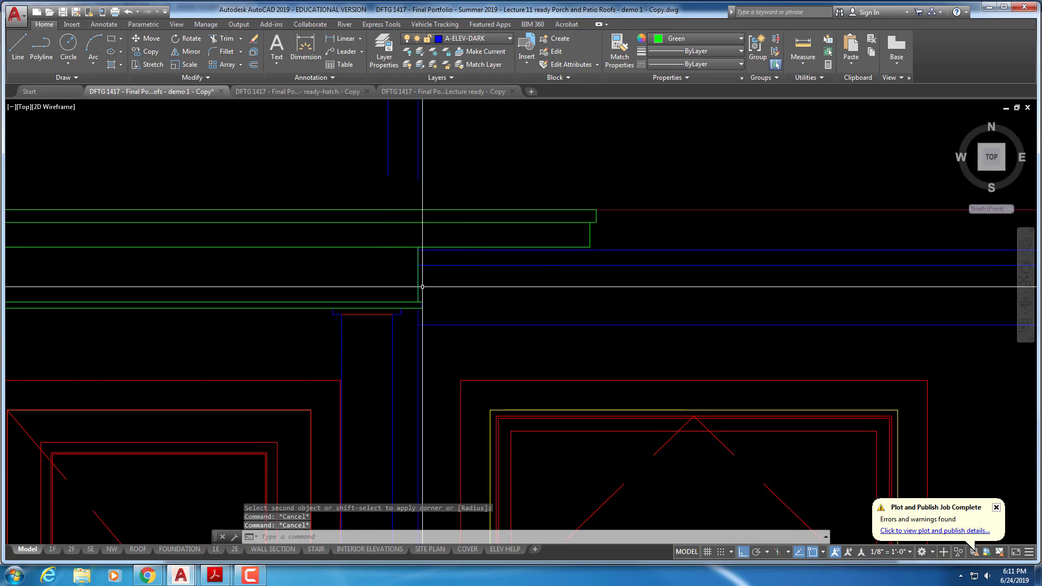
pyautogui.scroll(2, 419, 312)
pyautogui.press('Escape')
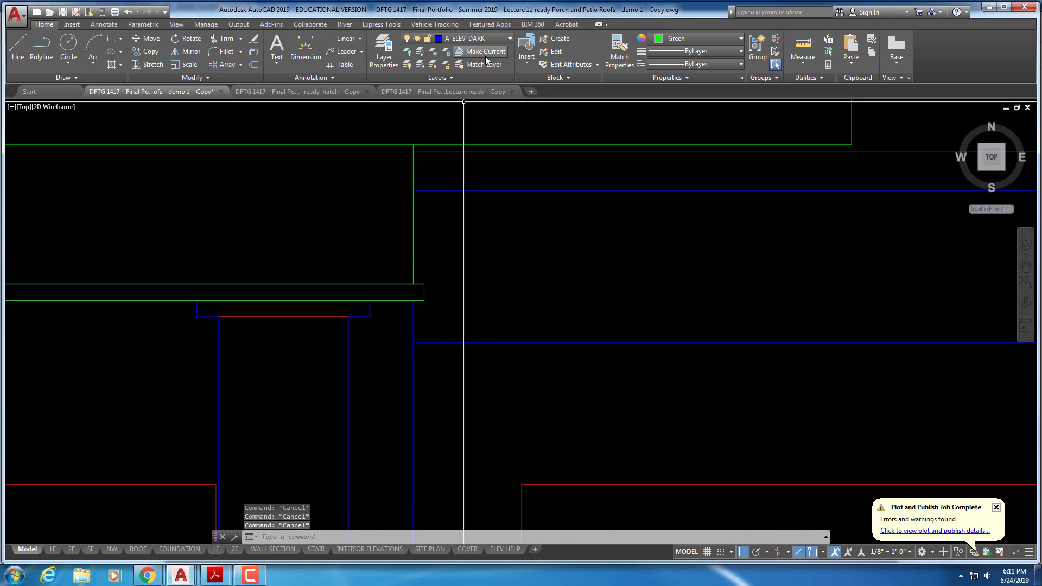
pyautogui.click(619, 50)
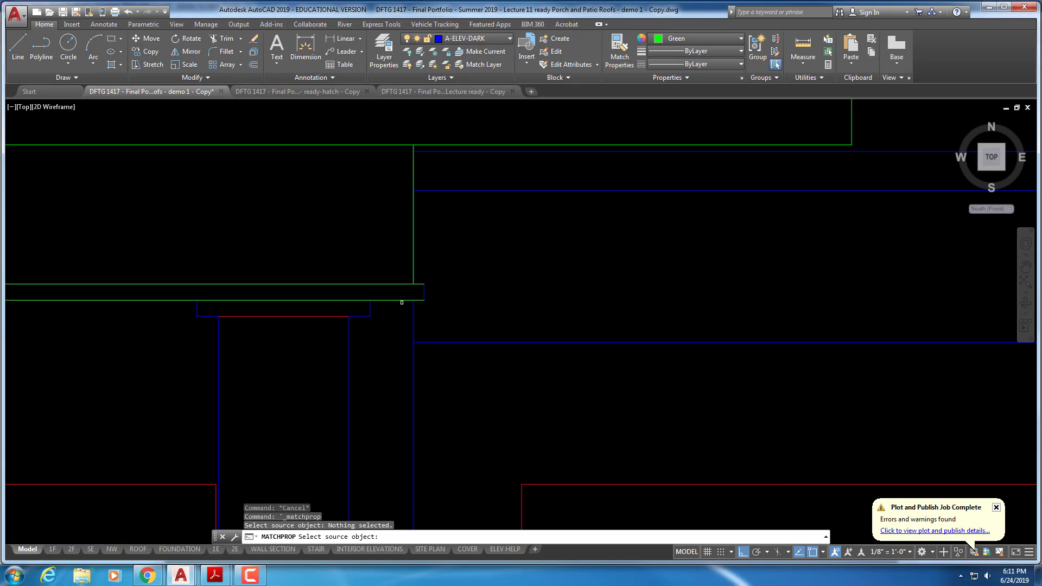
pyautogui.click(411, 299)
pyautogui.press('Escape')
pyautogui.scroll(-3, 437, 292)
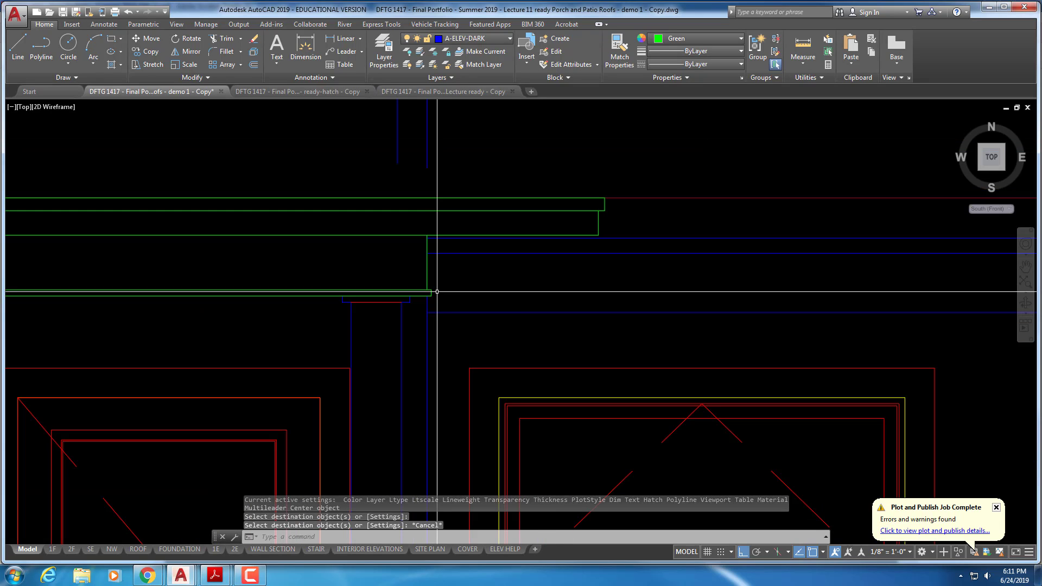
# - Restore the West (Left) UCS as the current coordinate system
pyautogui.scroll(-2, 427, 288)
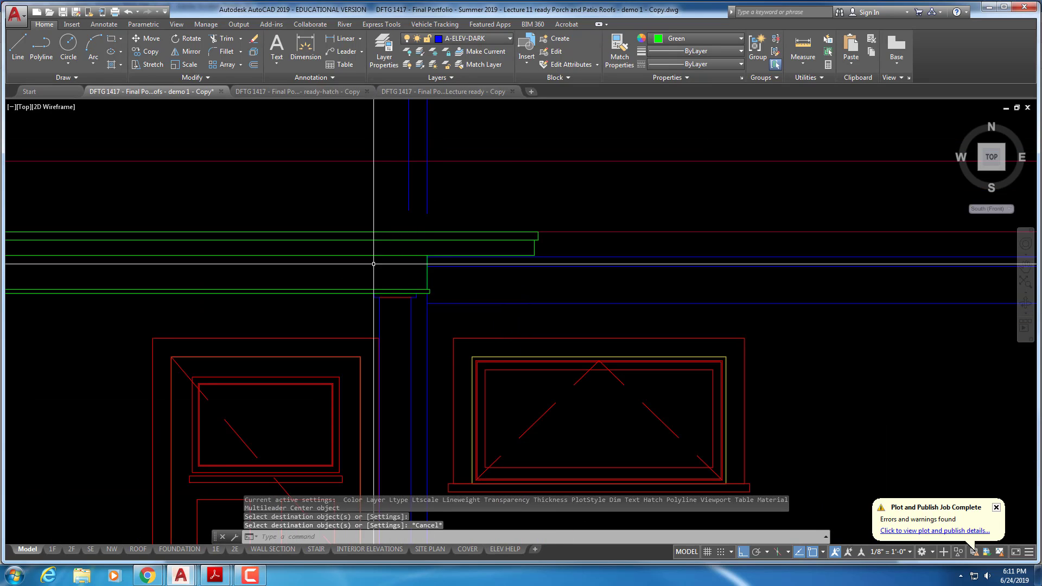
pyautogui.scroll(-3, 377, 281)
pyautogui.moveTo(364, 282); pyautogui.dragTo(417, 285, button='middle')
pyautogui.moveTo(87, 294)
pyautogui.mouseDown(button='middle')
pyautogui.moveTo(468, 314)
pyautogui.moveTo(411, 307)
pyautogui.mouseUp(button='middle')
pyautogui.scroll(-6, 285, 339)
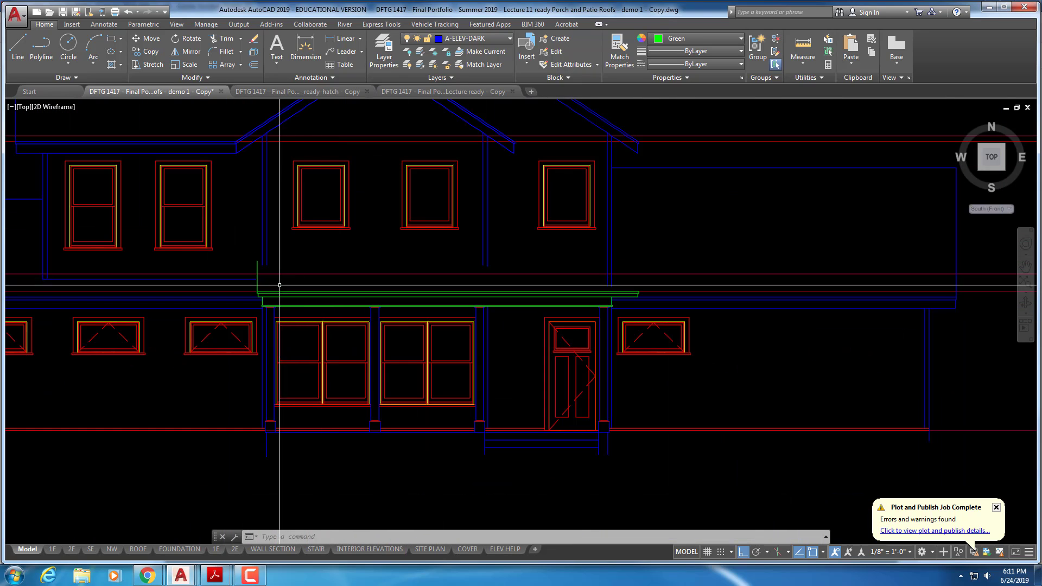
pyautogui.scroll(4, 288, 304)
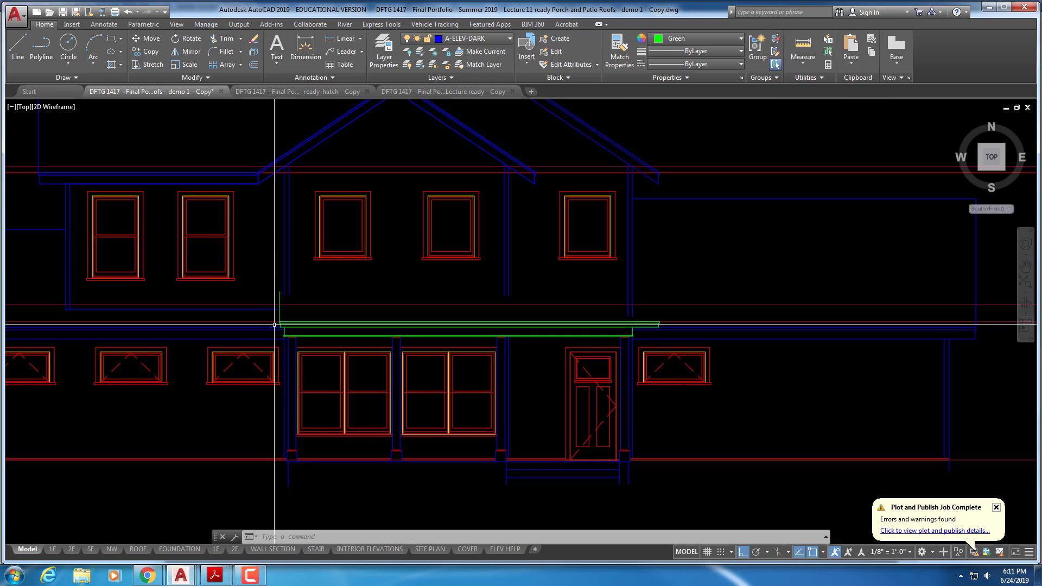
pyautogui.scroll(-5, 314, 283)
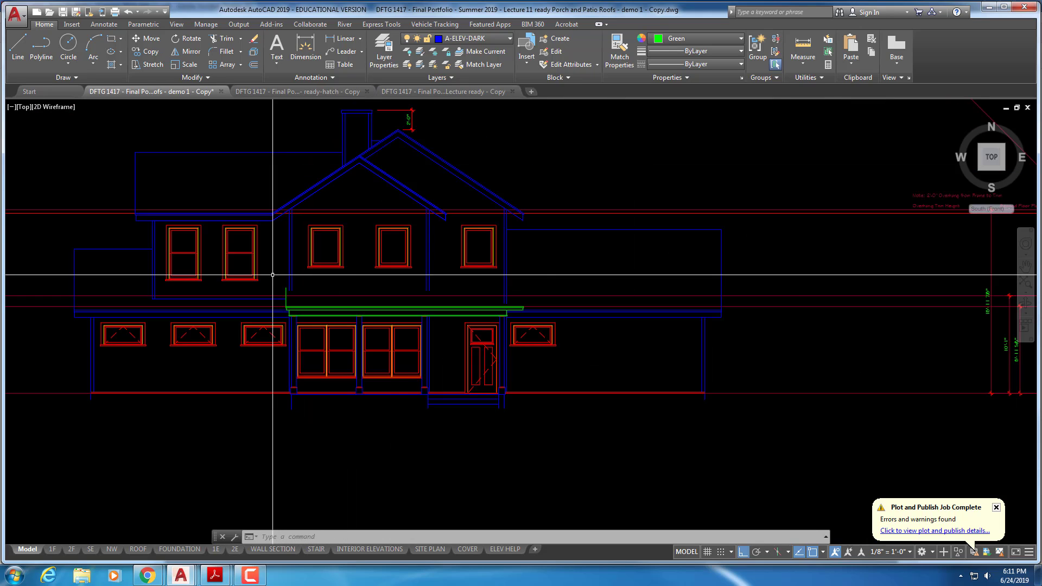
pyautogui.click(1007, 209)
pyautogui.click(989, 273)
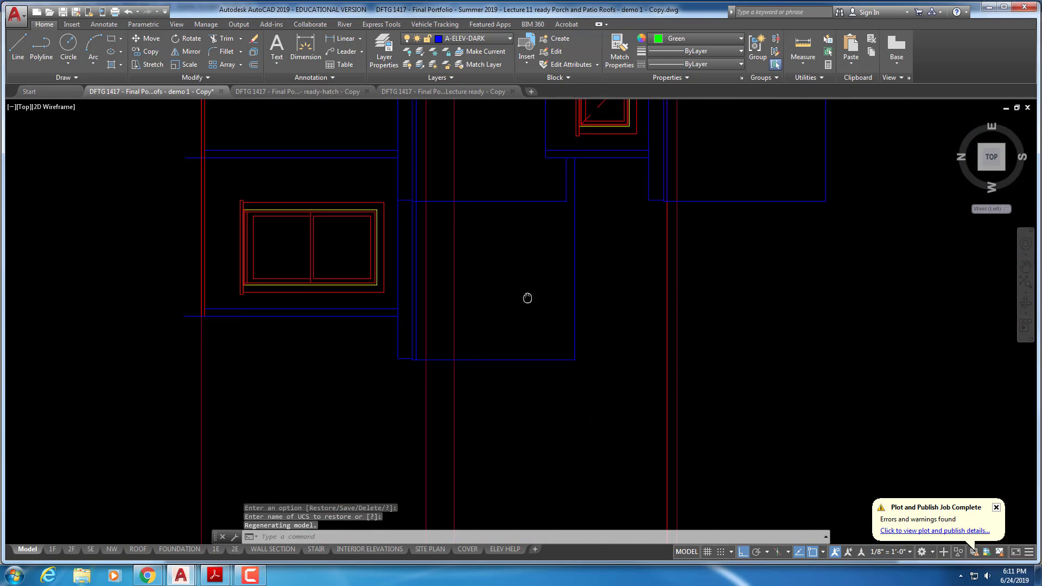
# - Examine the sloped porch roof in the west elevation, especially its upper end at the second-floor wall
pyautogui.scroll(-5, 528, 298)
pyautogui.moveTo(466, 358); pyautogui.dragTo(470, 436, button='middle')
pyautogui.scroll(-3, 470, 436)
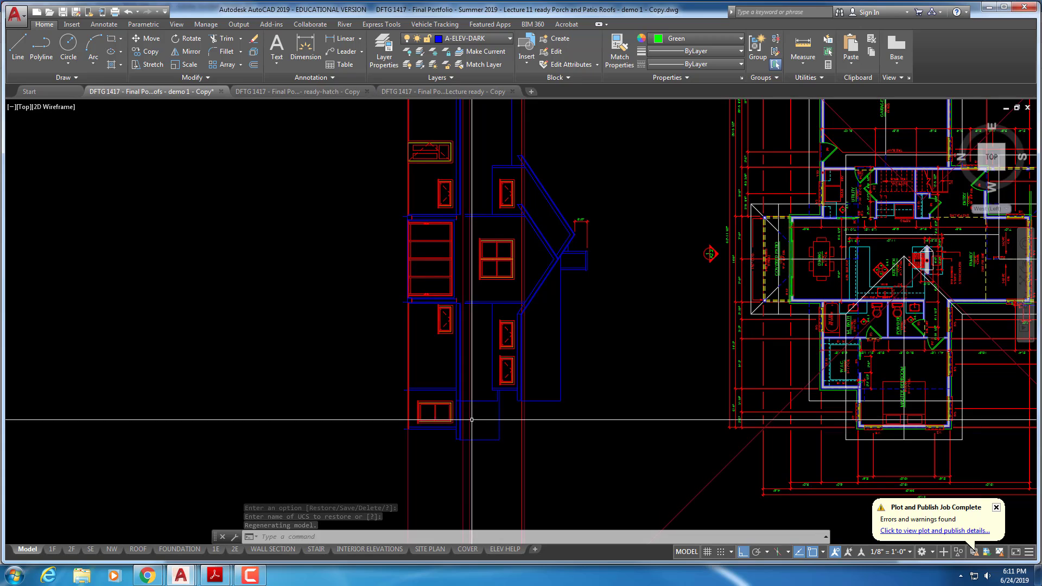
pyautogui.moveTo(570, 391)
pyautogui.mouseDown(button='middle')
pyautogui.moveTo(478, 336)
pyautogui.moveTo(124, 309)
pyautogui.mouseUp(button='middle')
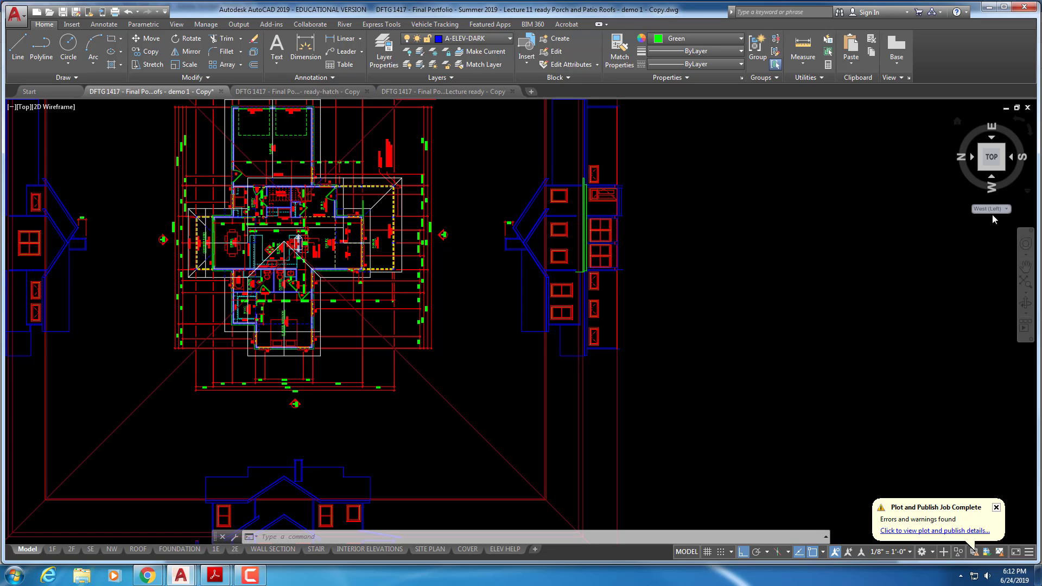
pyautogui.moveTo(614, 385)
pyautogui.mouseDown(button='middle')
pyautogui.moveTo(679, 247)
pyautogui.moveTo(750, 215)
pyautogui.mouseUp(button='middle')
pyautogui.scroll(3, 394, 384)
pyautogui.moveTo(537, 344); pyautogui.dragTo(327, 340, button='middle')
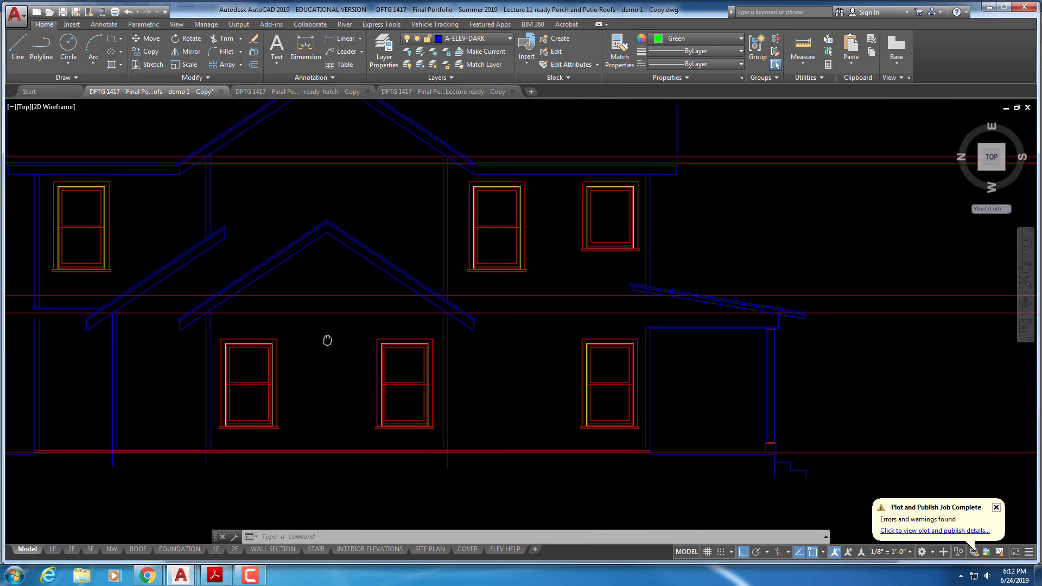
pyautogui.scroll(1, 500, 337)
pyautogui.scroll(-5, 489, 326)
pyautogui.scroll(4, 430, 306)
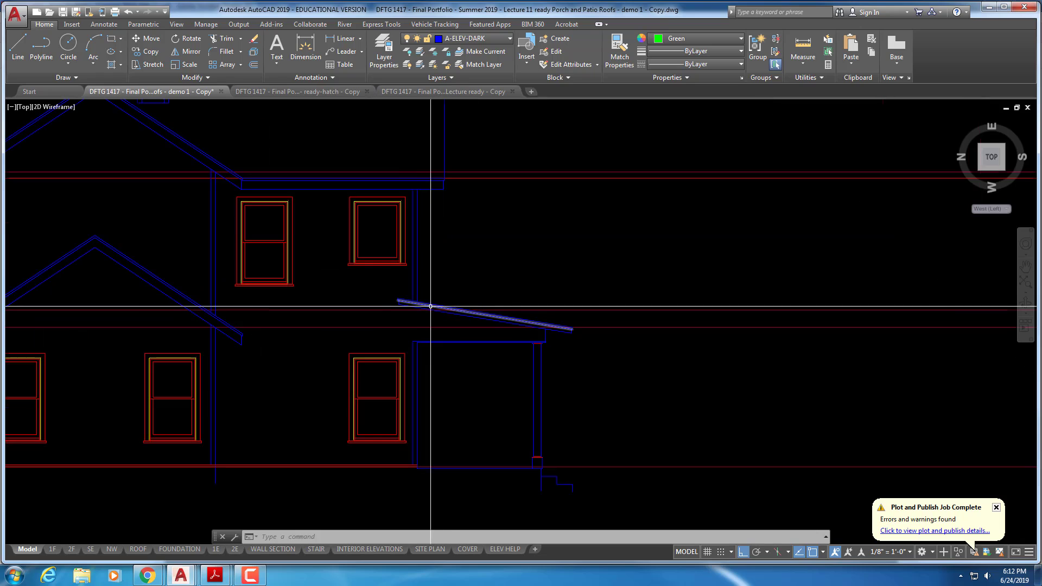
pyautogui.scroll(6, 430, 306)
pyautogui.press('Escape')
pyautogui.press('Escape')
pyautogui.press('Escape')
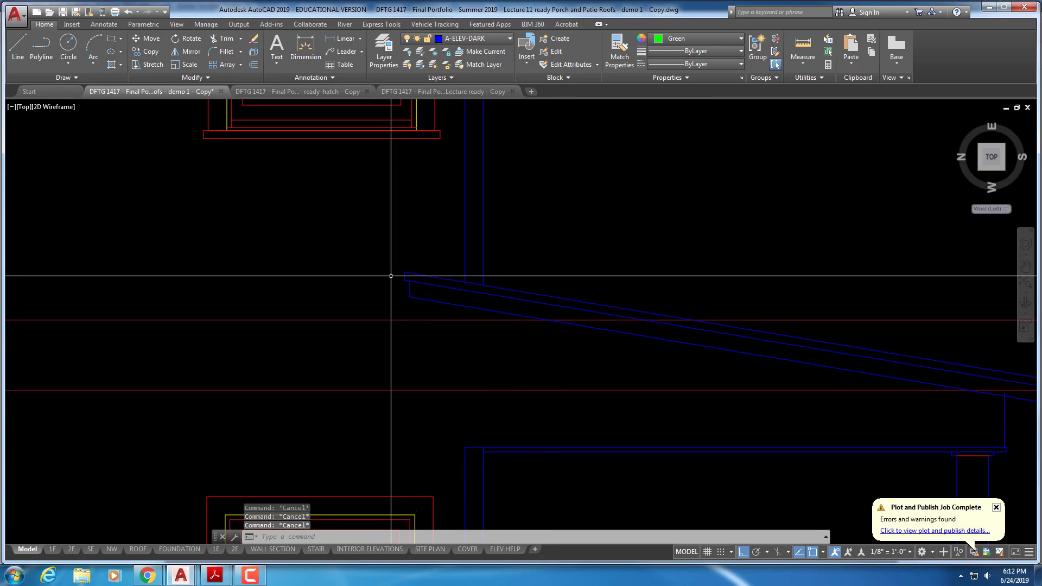
# - Draw two horizontal lines in the west elevation, one from the porch roof's upper tip and one from its intersection with the outer wall line
pyautogui.write('L')
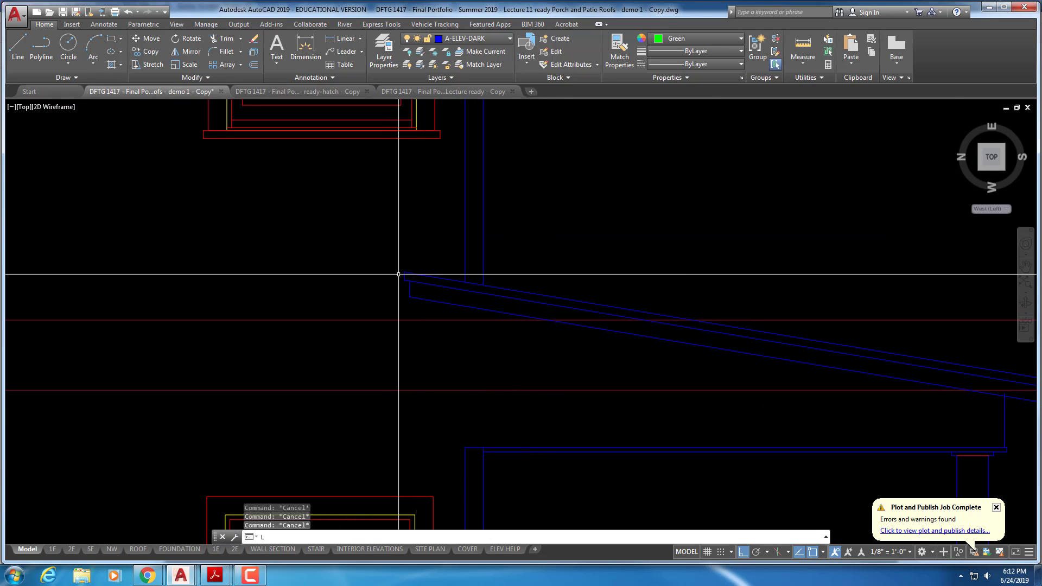
pyautogui.press('Escape')
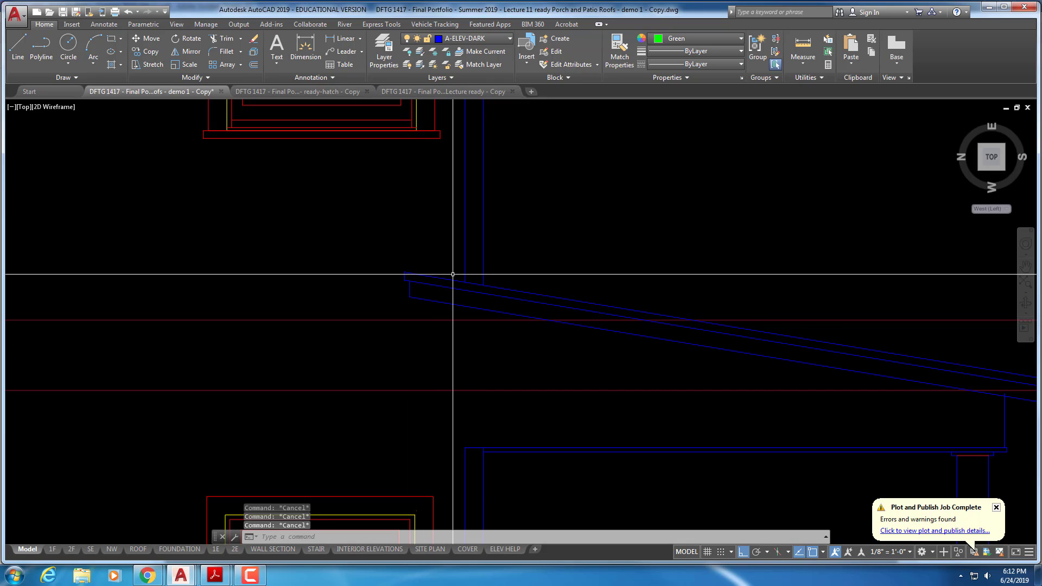
pyautogui.write('L')
pyautogui.press('Return')
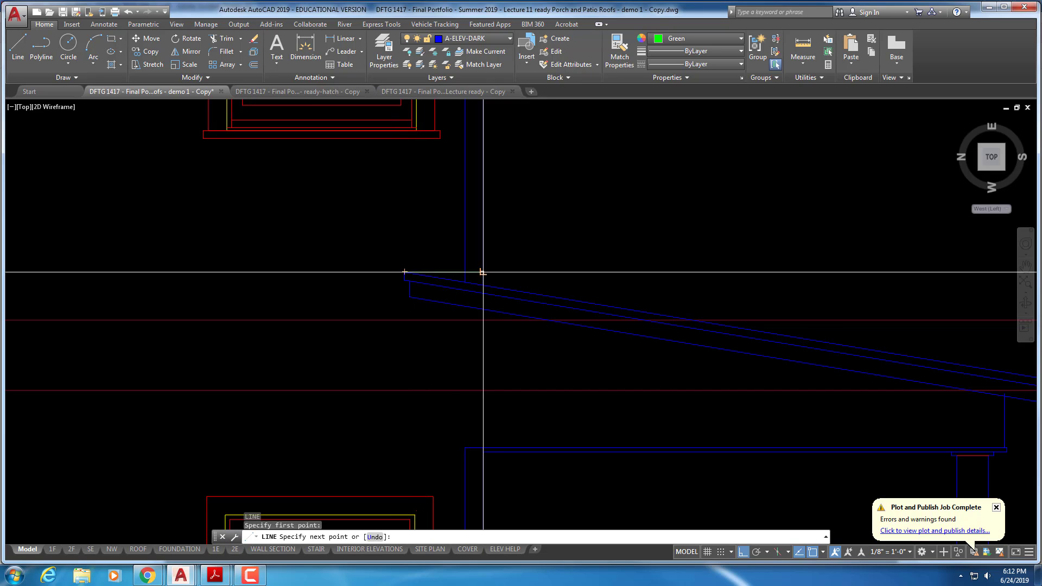
pyautogui.click(650, 271)
pyautogui.press('Return')
pyautogui.rightClick(571, 237)
pyautogui.click(586, 242)
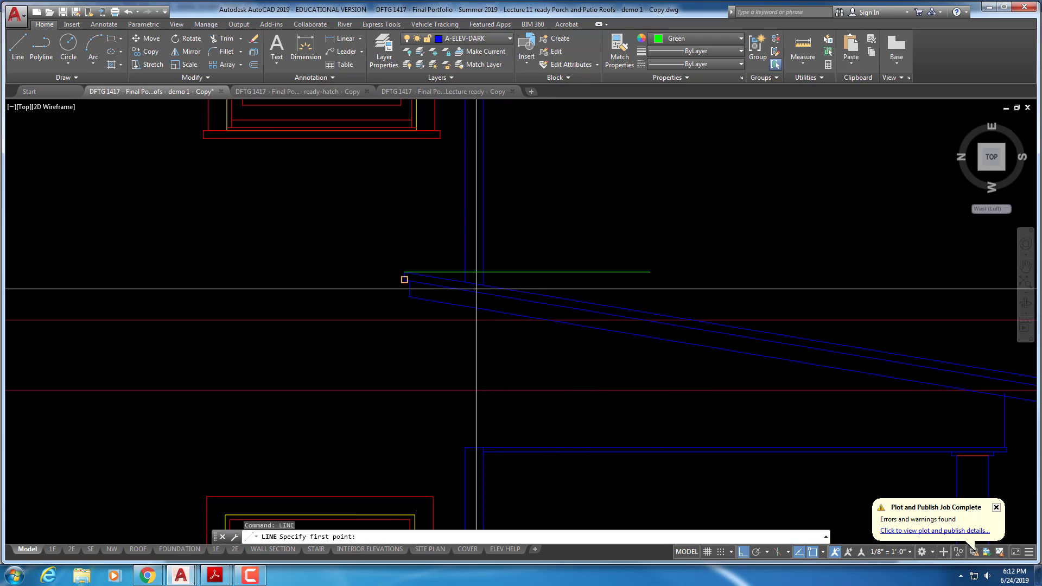
pyautogui.click(483, 285)
pyautogui.scroll(-10, 651, 288)
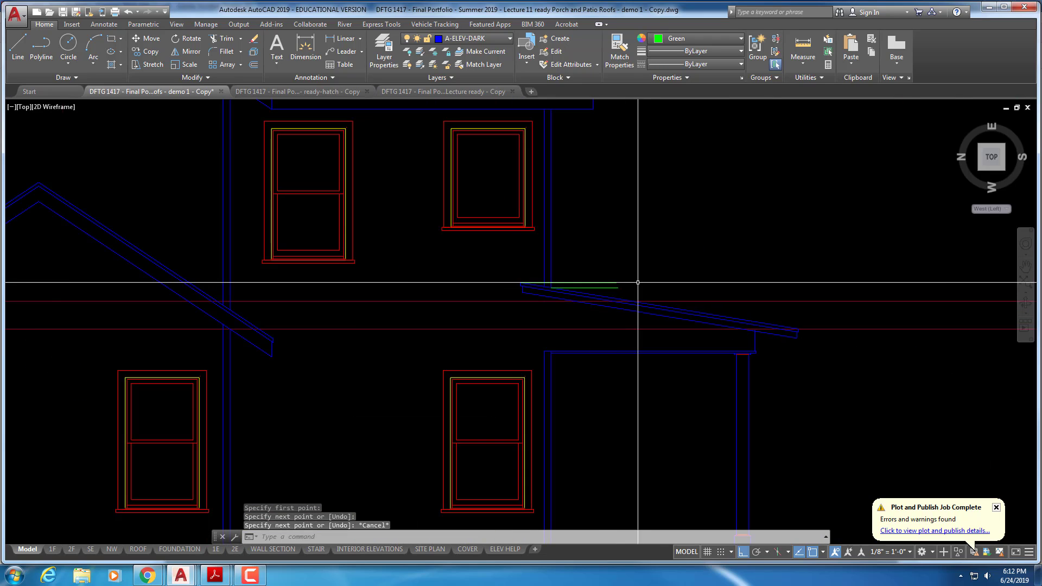
pyautogui.press('Escape')
# - Extend both green horizontal lines to the diagonal miter line between the west and south elevations
pyautogui.write('ex')
pyautogui.press('Return')
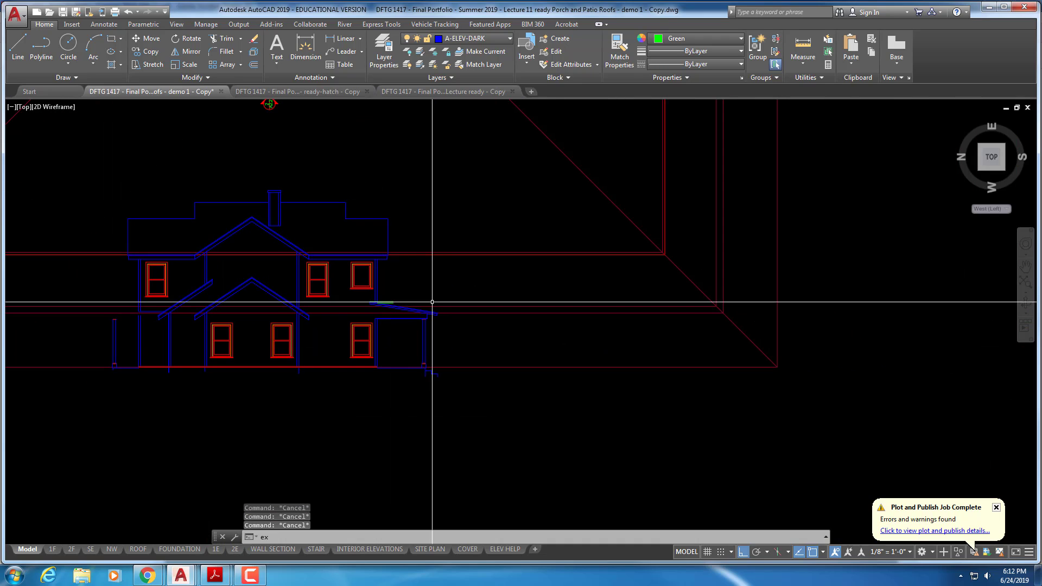
pyautogui.press('Return')
pyautogui.scroll(4, 395, 293)
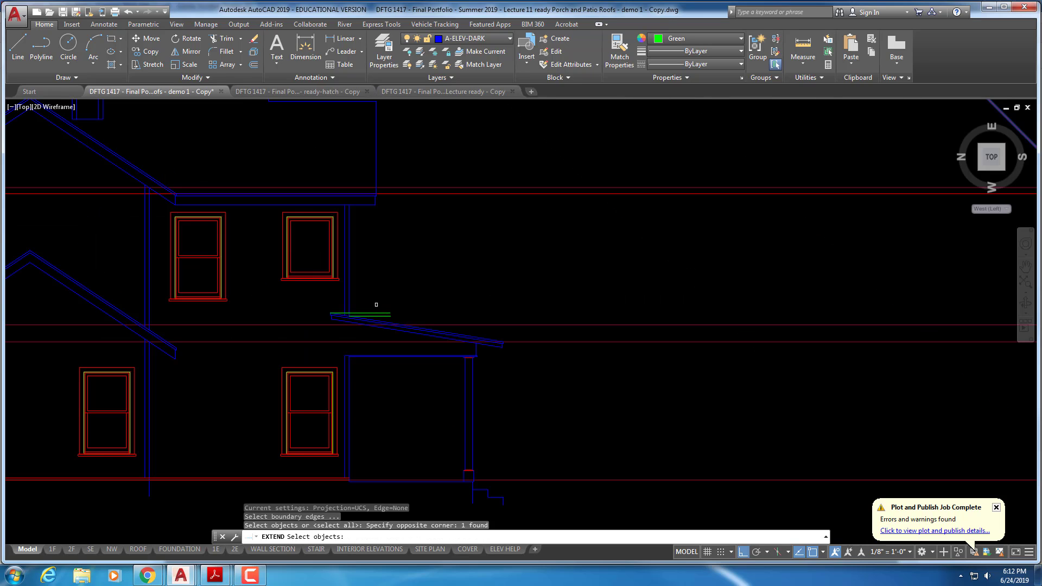
pyautogui.click(383, 314)
pyautogui.rightClick(383, 313)
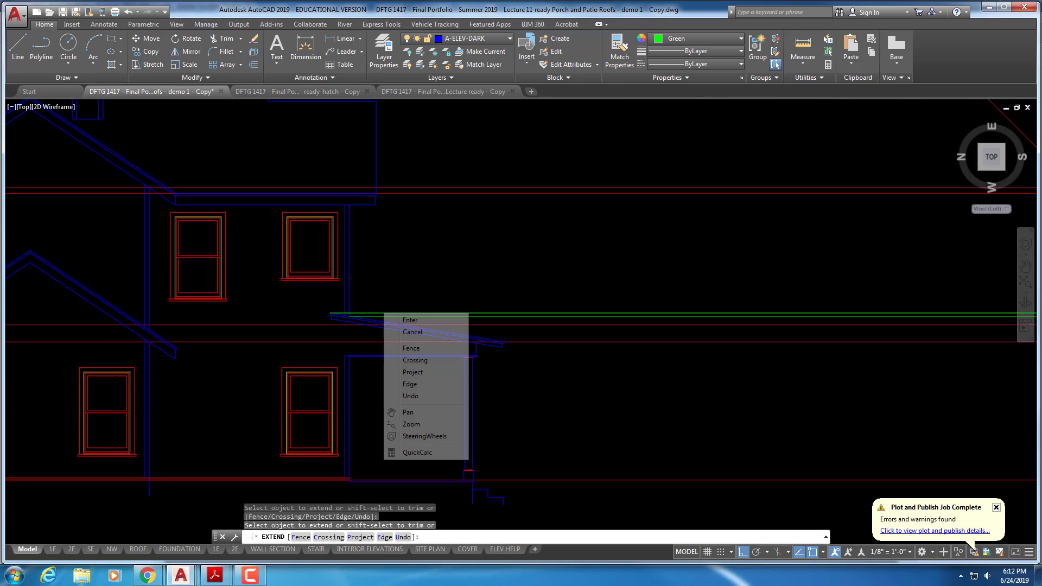
pyautogui.click(407, 332)
pyautogui.scroll(-8, 542, 303)
pyautogui.scroll(2, 836, 223)
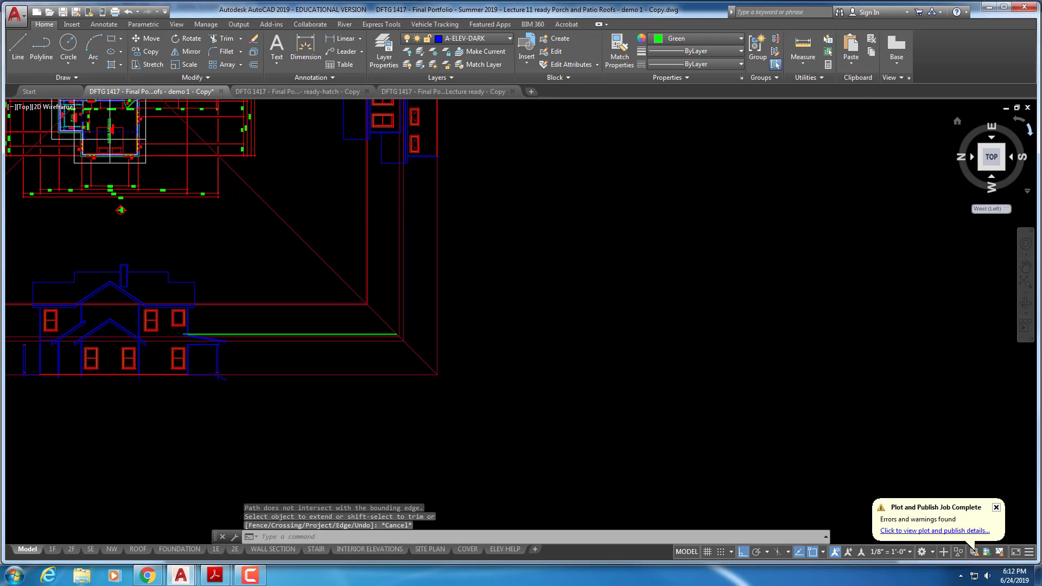
# - Restore the South (Front) UCS as the current coordinate system
pyautogui.click(995, 209)
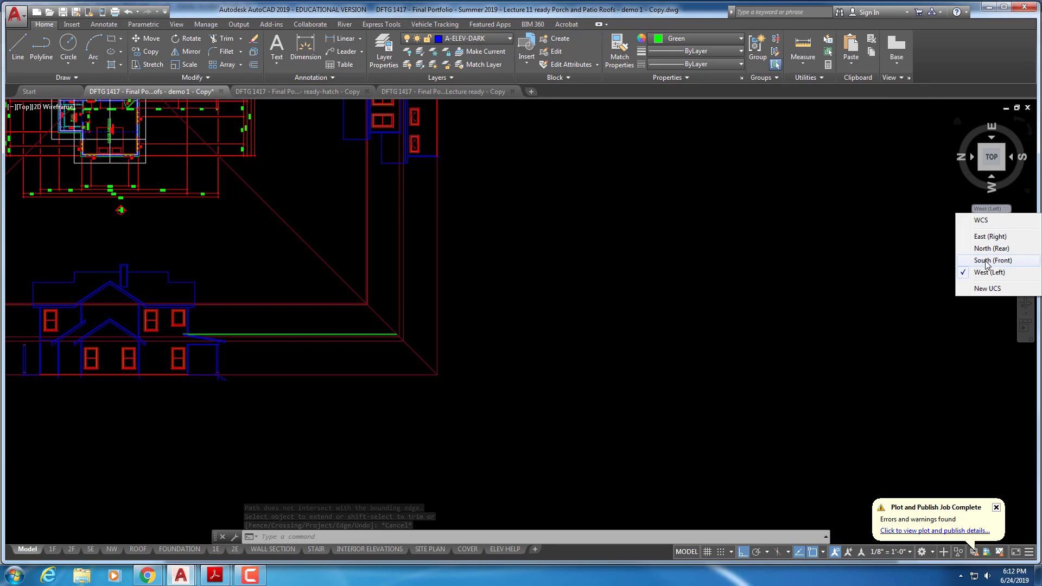
pyautogui.click(984, 261)
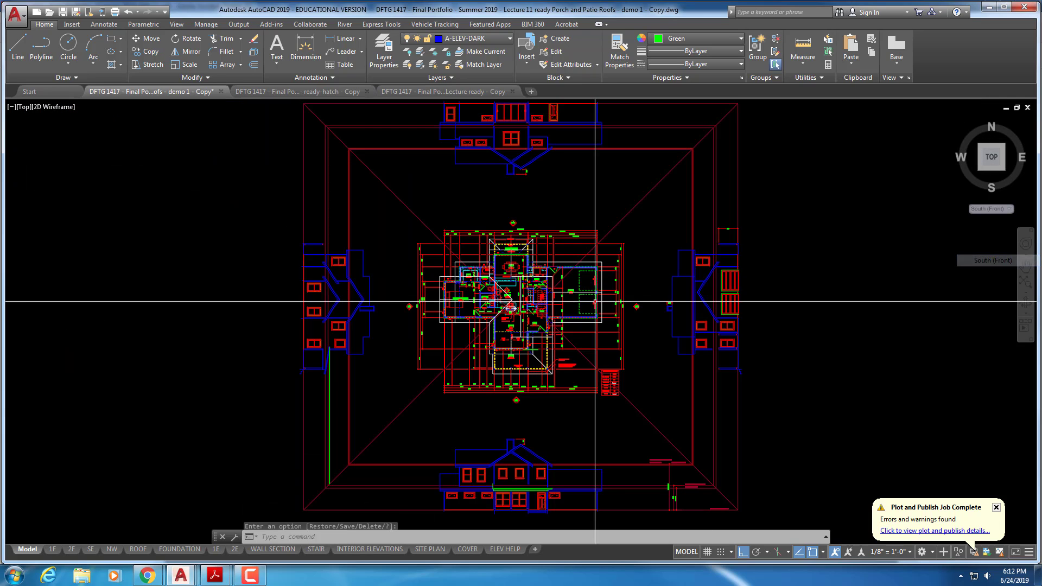
pyautogui.scroll(4, 426, 371)
pyautogui.scroll(3, 426, 371)
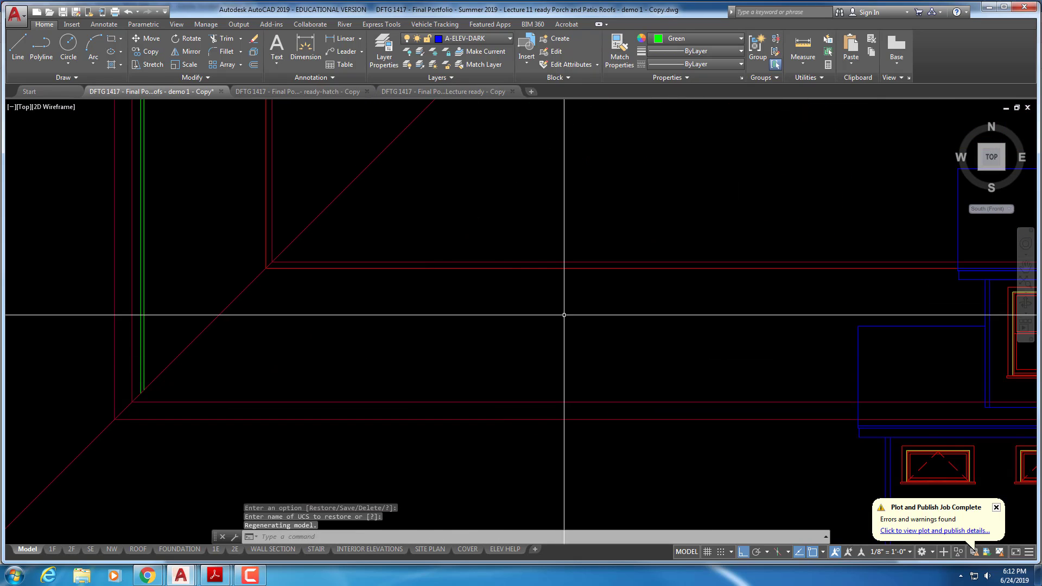
# - Draw a horizontal line toward the south elevation from where the inner green projection line meets the miter line
pyautogui.press('Escape')
pyautogui.press('Escape')
pyautogui.press('Escape')
pyautogui.scroll(3, 339, 324)
pyautogui.moveTo(331, 324); pyautogui.dragTo(1035, 276, button='middle')
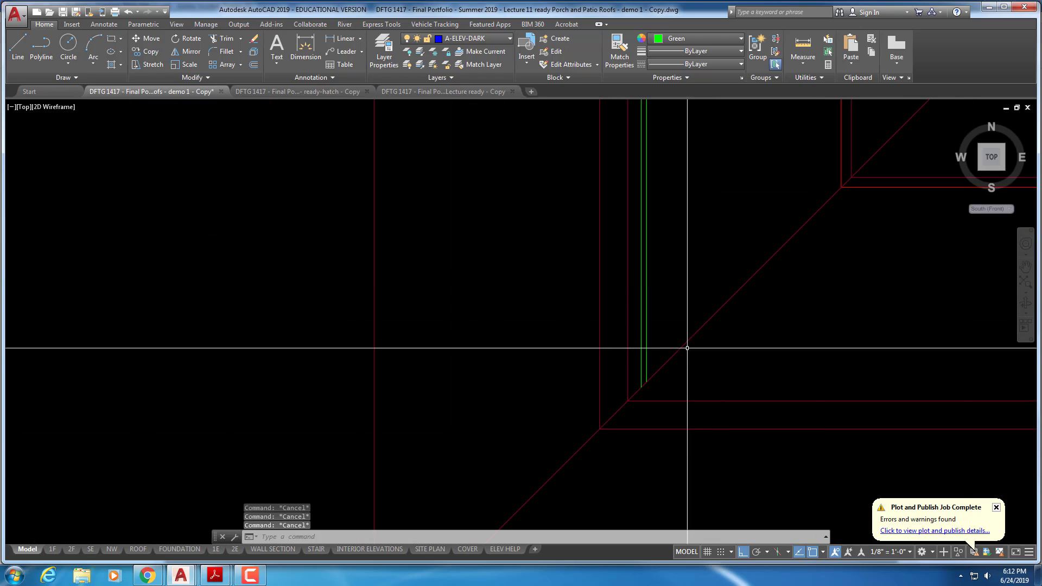
pyautogui.scroll(1, 694, 350)
pyautogui.moveTo(697, 350); pyautogui.dragTo(520, 263, button='middle')
pyautogui.write('l')
pyautogui.press('Return')
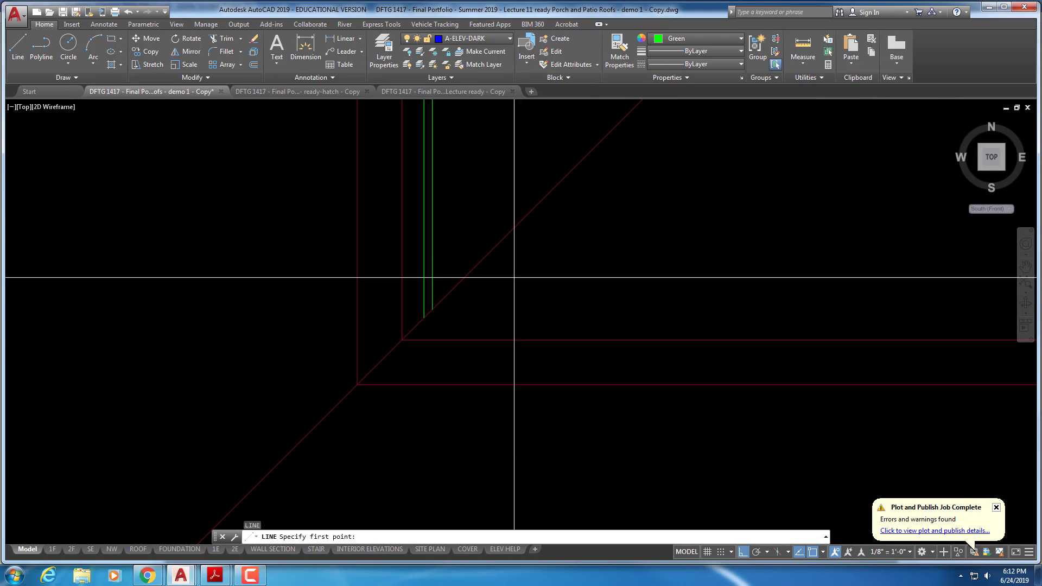
pyautogui.click(433, 309)
pyautogui.click(878, 315)
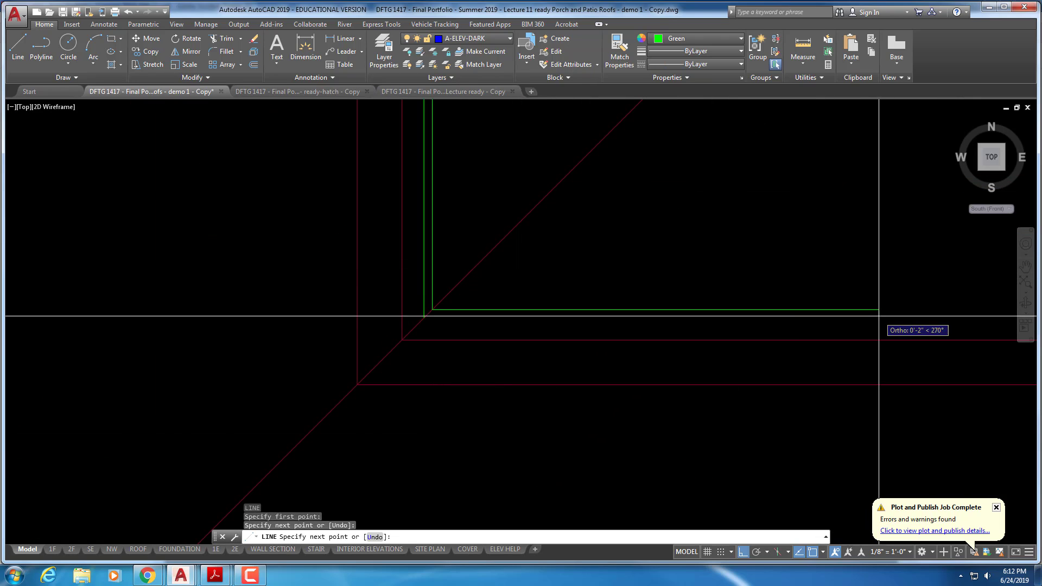
pyautogui.press('Escape')
# - Draw a second horizontal line toward the south elevation from where the outer green projection line meets the miter line
pyautogui.rightClick(605, 237)
pyautogui.click(627, 243)
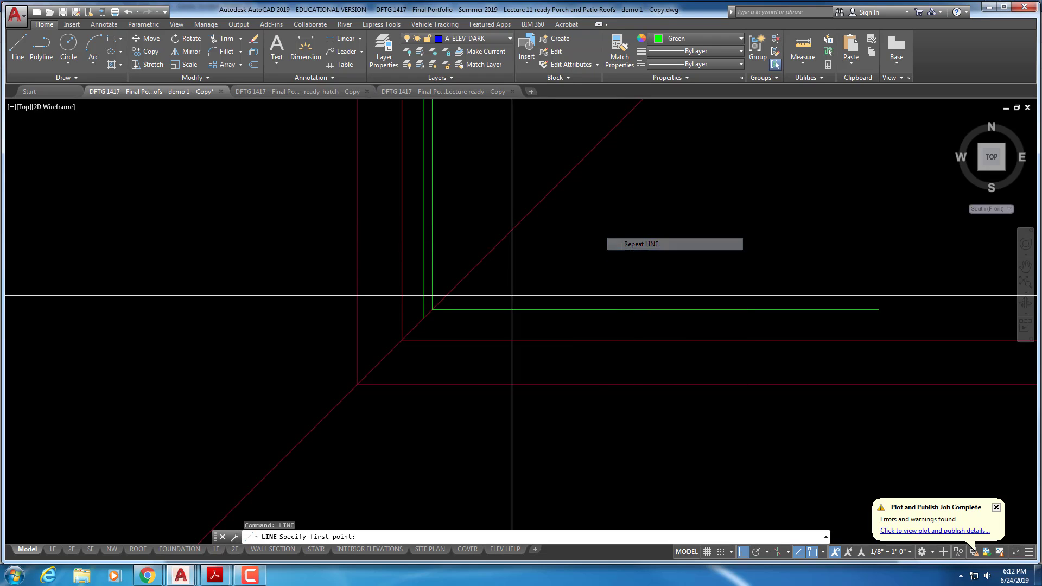
pyautogui.click(424, 318)
pyautogui.click(682, 317)
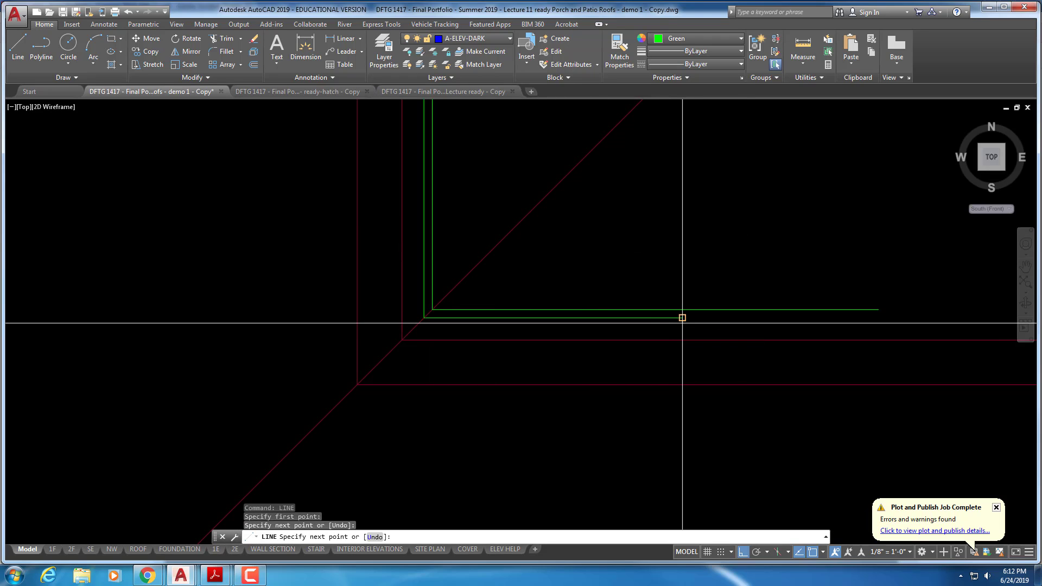
pyautogui.press('Escape')
# - Extend the lower green projection line to the outer line of the second-floor wall beyond the two middle windows in the south elevation
pyautogui.scroll(-2, 613, 353)
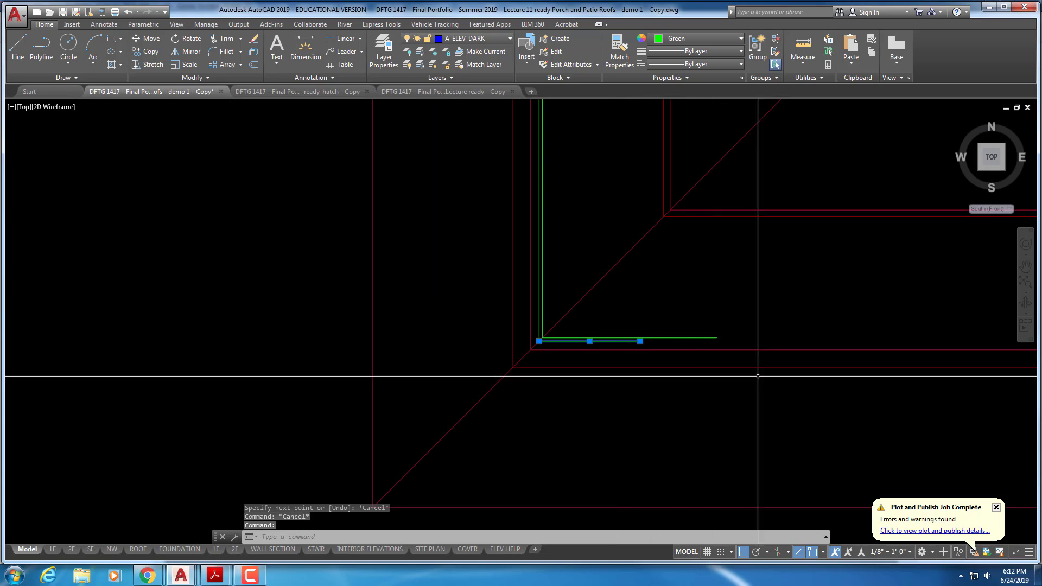
pyautogui.moveTo(784, 369); pyautogui.dragTo(367, 316, button='middle')
pyautogui.scroll(-1, 368, 316)
pyautogui.moveTo(529, 312); pyautogui.dragTo(245, 286, button='middle')
pyautogui.scroll(1, 792, 303)
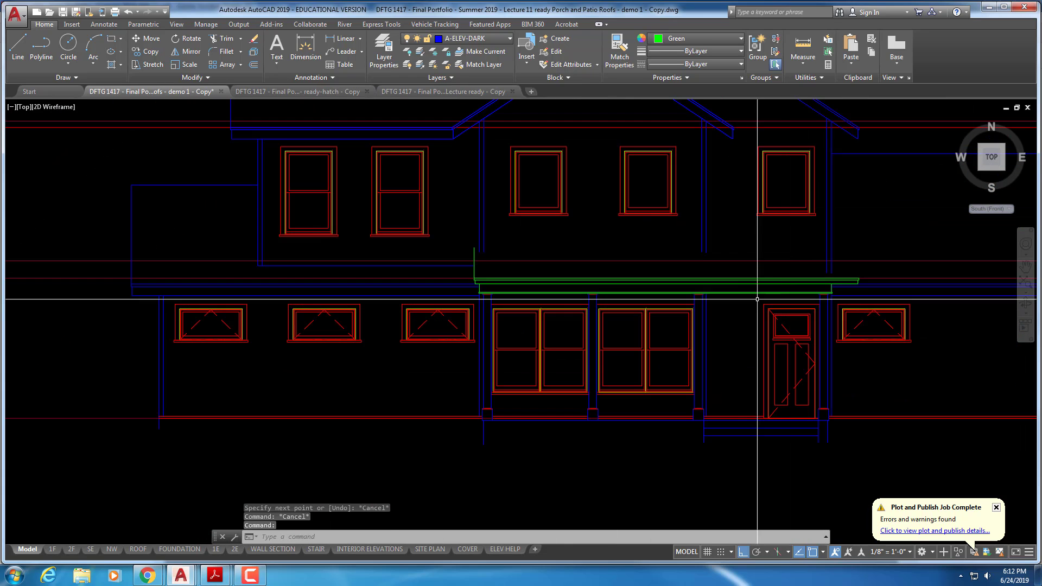
pyautogui.moveTo(333, 268); pyautogui.dragTo(376, 273, button='middle')
pyautogui.scroll(-1, 376, 273)
pyautogui.press('Escape')
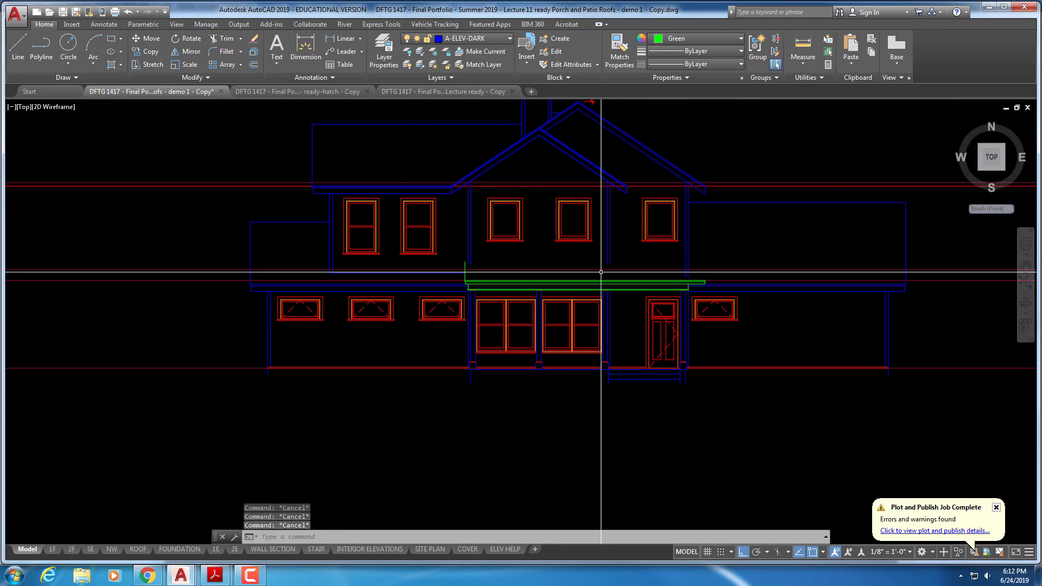
pyautogui.press('Return')
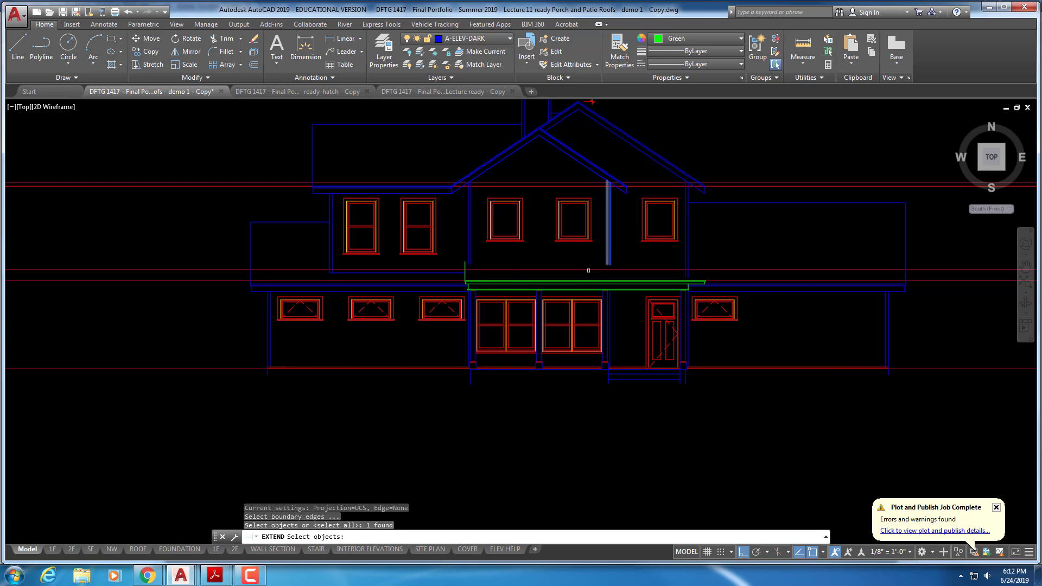
pyautogui.moveTo(284, 277); pyautogui.dragTo(1017, 318, button='middle')
pyautogui.press('Return')
pyautogui.click(605, 305)
pyautogui.scroll(2, 604, 305)
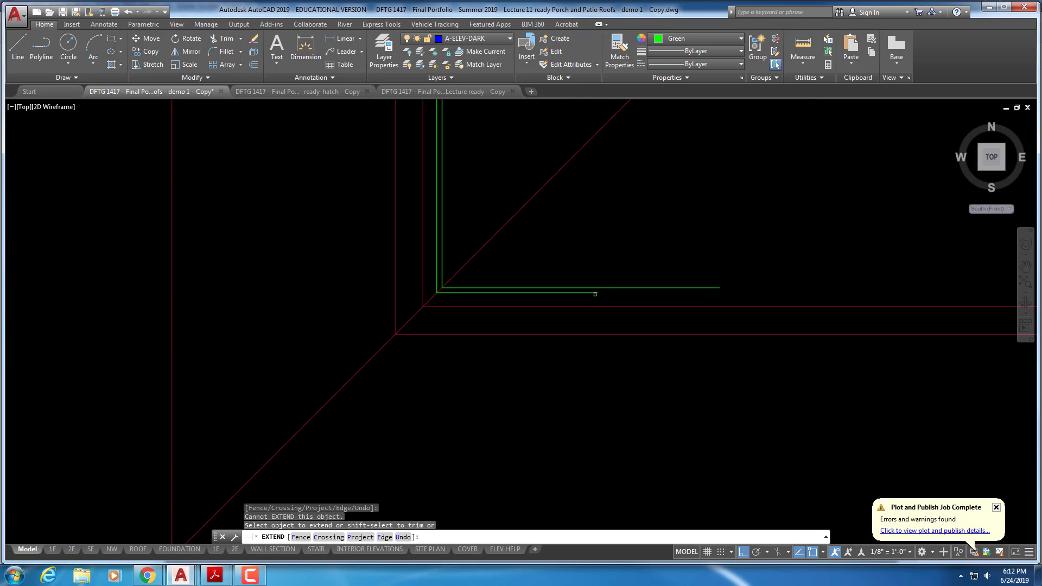
pyautogui.press('Escape')
# - Examine where the extended roof line crosses the second-floor walls above the porch in the south elevation
pyautogui.scroll(-2, 689, 347)
pyautogui.moveTo(831, 347); pyautogui.dragTo(279, 301, button='middle')
pyautogui.moveTo(781, 292); pyautogui.dragTo(638, 308, button='middle')
pyautogui.scroll(1, 690, 288)
pyautogui.scroll(3, 690, 288)
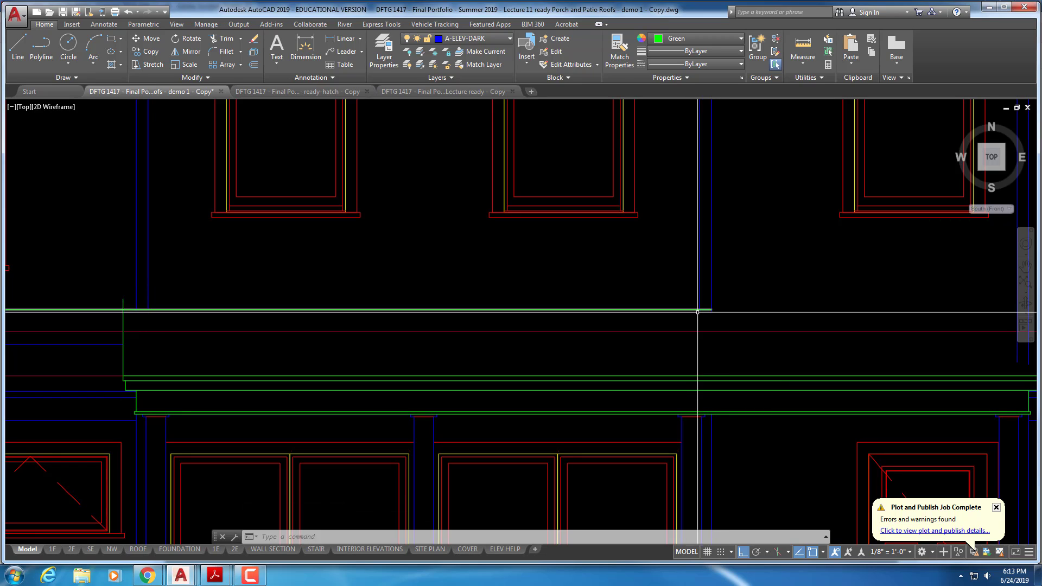
pyautogui.moveTo(675, 298); pyautogui.dragTo(695, 297, button='middle')
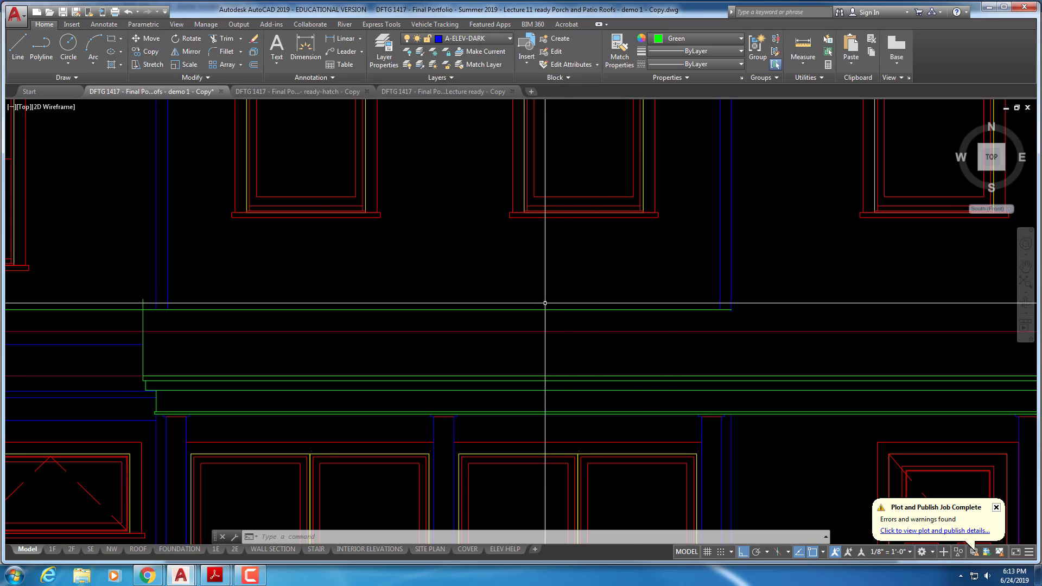
pyautogui.moveTo(287, 312); pyautogui.dragTo(674, 317, button='middle')
pyautogui.scroll(1, 674, 316)
pyautogui.scroll(-4, 274, 311)
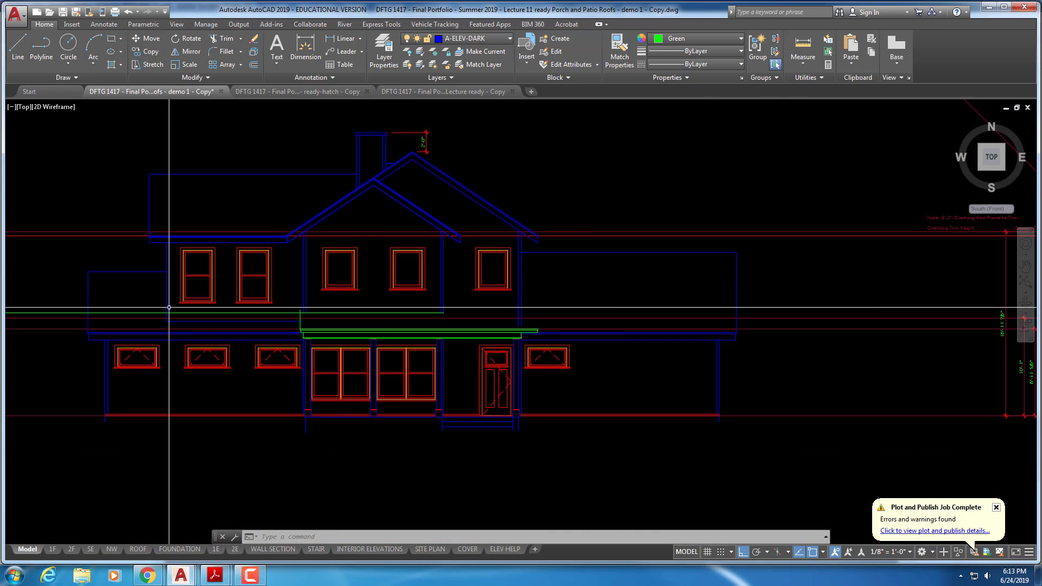
# - Stretch the free end of the upper green projection line past the vertical porch roof edge and the adjacent second-floor wall lines
pyautogui.moveTo(209, 294); pyautogui.dragTo(546, 339, button='middle')
pyautogui.scroll(5, 344, 291)
pyautogui.press('Escape')
pyautogui.press('Escape')
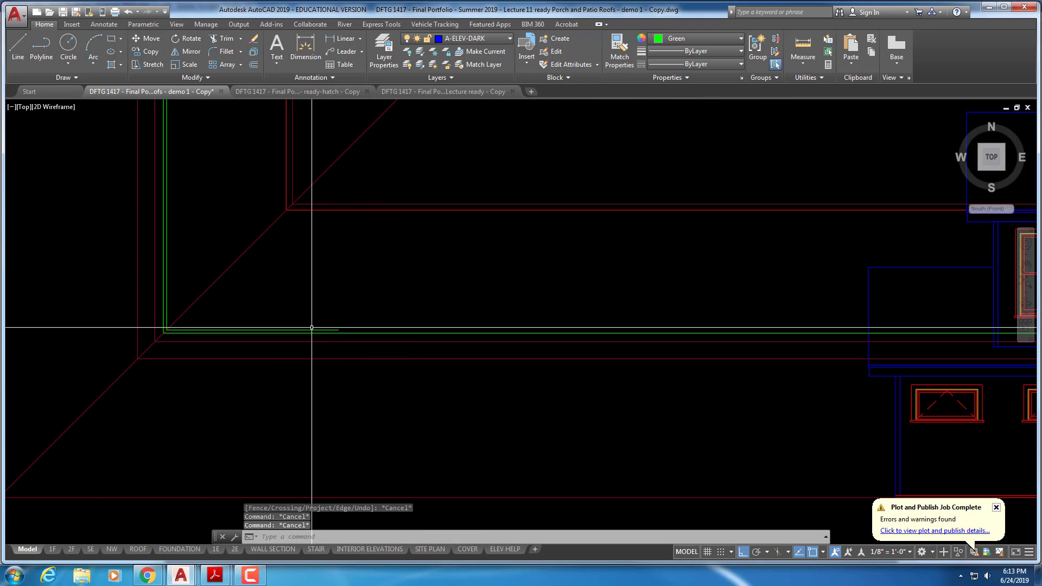
pyautogui.click(343, 329)
pyautogui.click(339, 330)
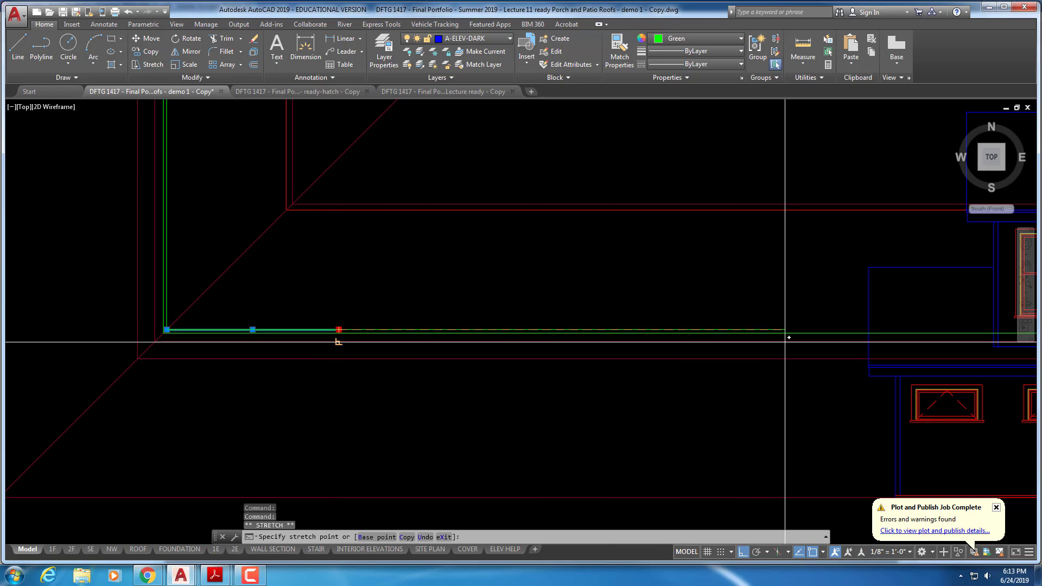
pyautogui.scroll(-5, 103, 302)
pyautogui.scroll(5, 465, 304)
pyautogui.scroll(3, 858, 286)
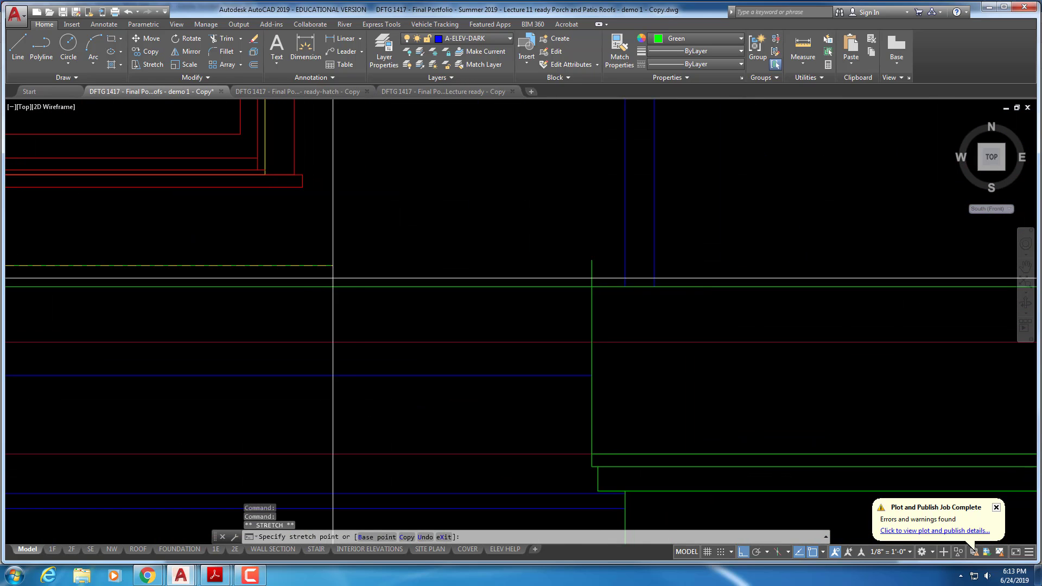
pyautogui.press('Escape')
pyautogui.press('Escape')
# - Fillet the upper green horizontal line with the vertical porch roof edge to form a square corner
pyautogui.write('f')
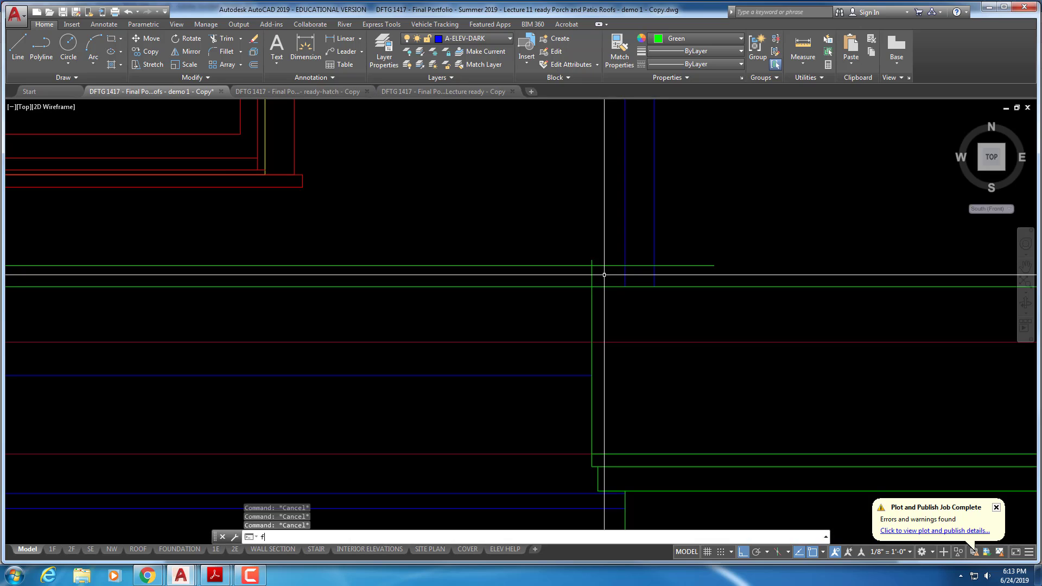
pyautogui.press('Return')
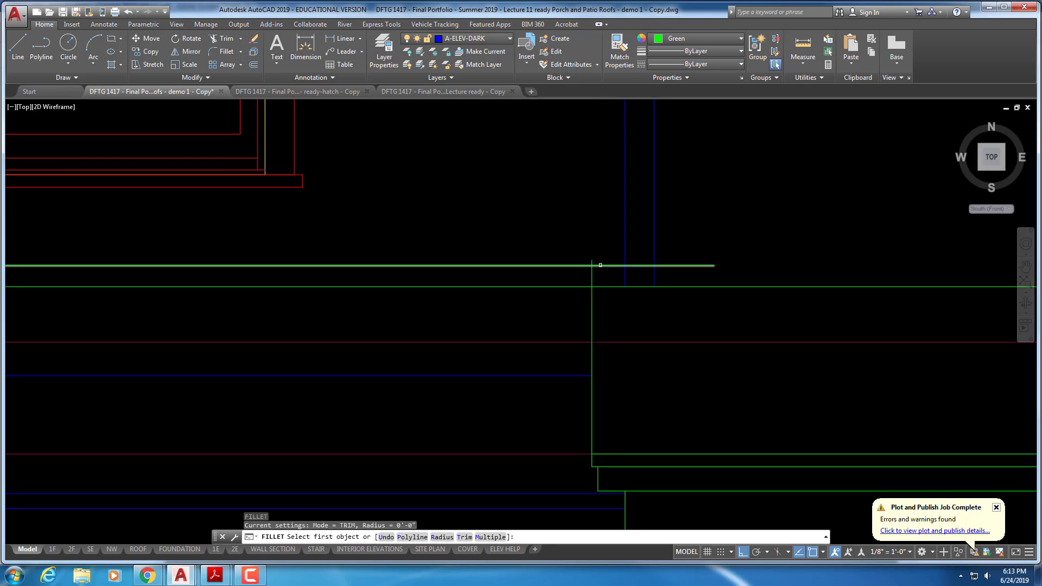
pyautogui.click(600, 265)
pyautogui.press('Escape')
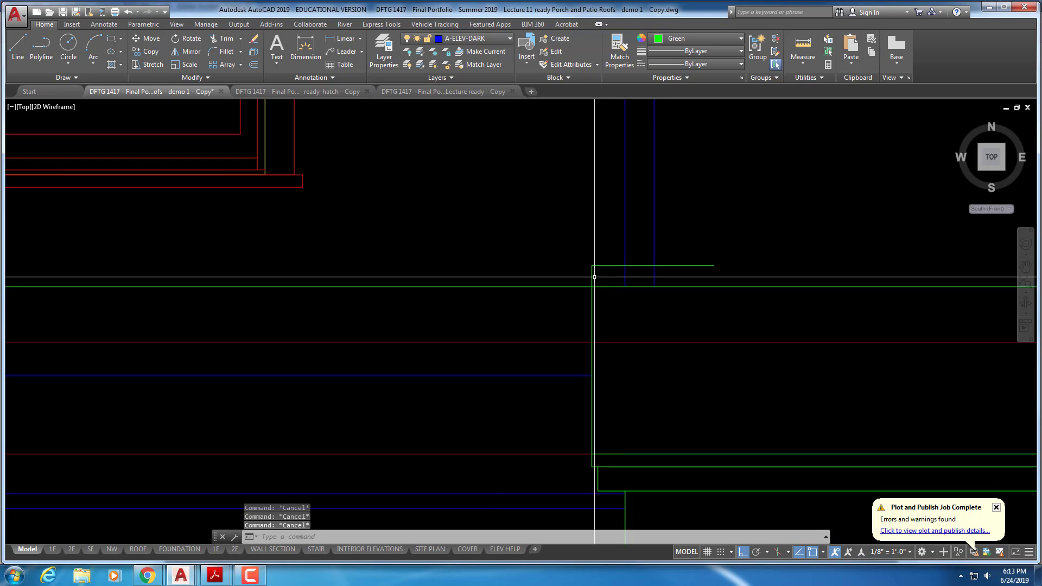
# - Trim the upper roof line back to the outer line of the second-floor wall
pyautogui.write('tr')
pyautogui.press('Return')
pyautogui.press('Escape')
pyautogui.press('Escape')
pyautogui.press('Escape')
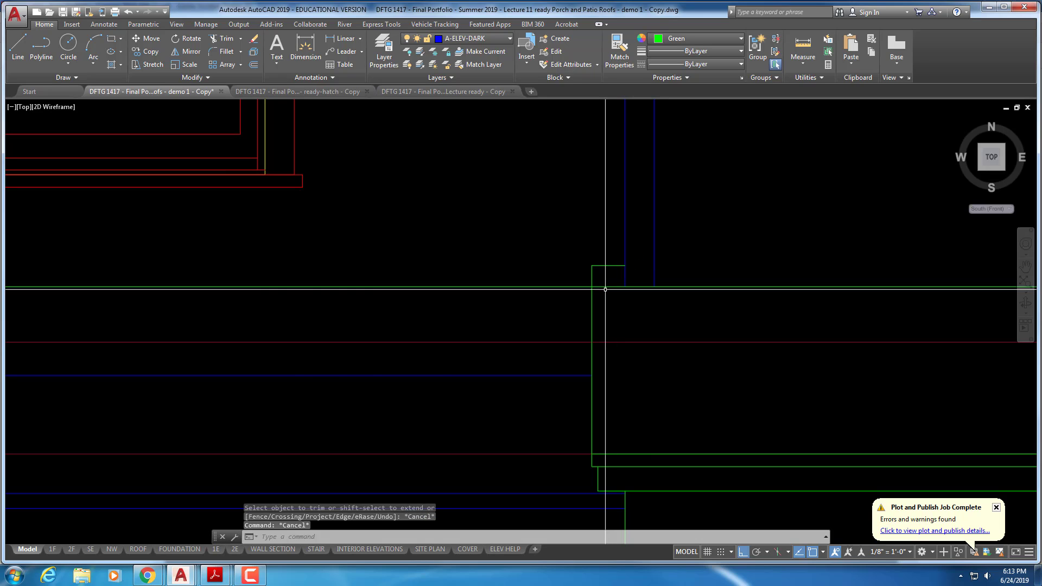
# - Trim away the part of the lower green roof line that runs beyond the second-floor wall toward the miter line
pyautogui.write('tr')
pyautogui.press('Return')
pyautogui.click(624, 295)
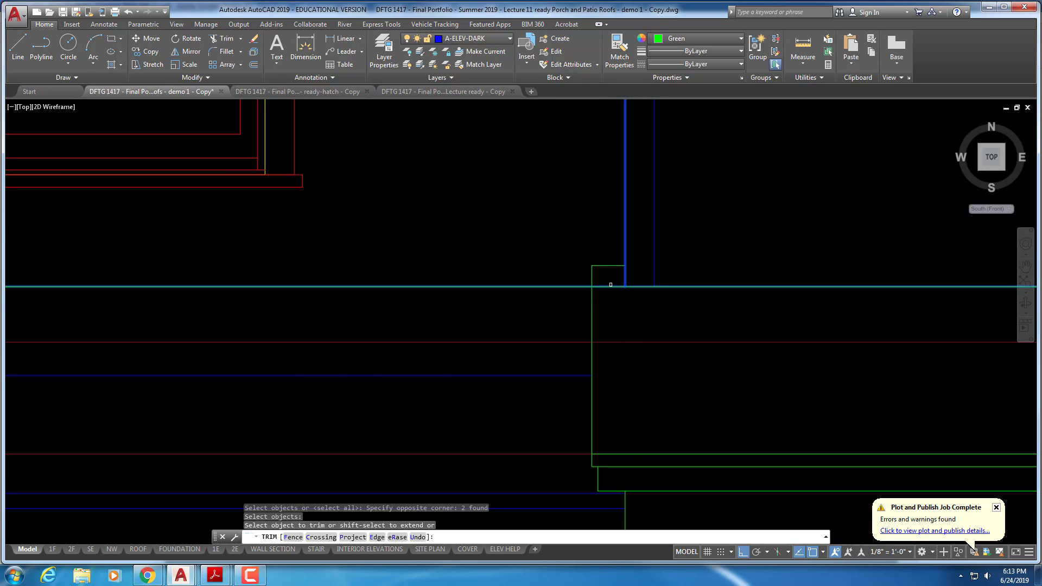
pyautogui.press('Escape')
pyautogui.scroll(-6, 611, 295)
pyautogui.moveTo(667, 313); pyautogui.dragTo(398, 286, button='middle')
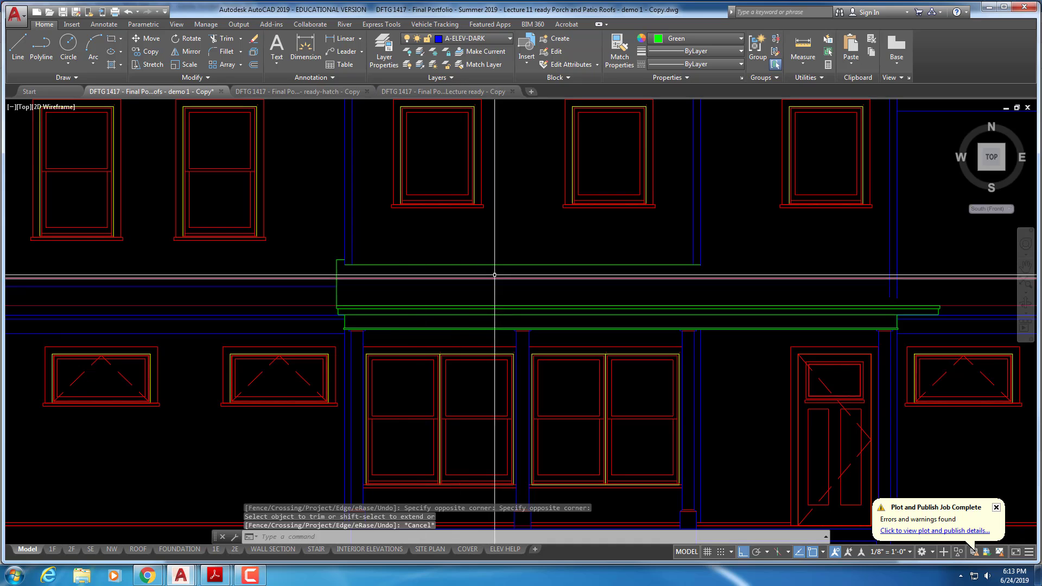
pyautogui.moveTo(470, 282); pyautogui.dragTo(456, 283, button='middle')
pyautogui.scroll(-3, 421, 274)
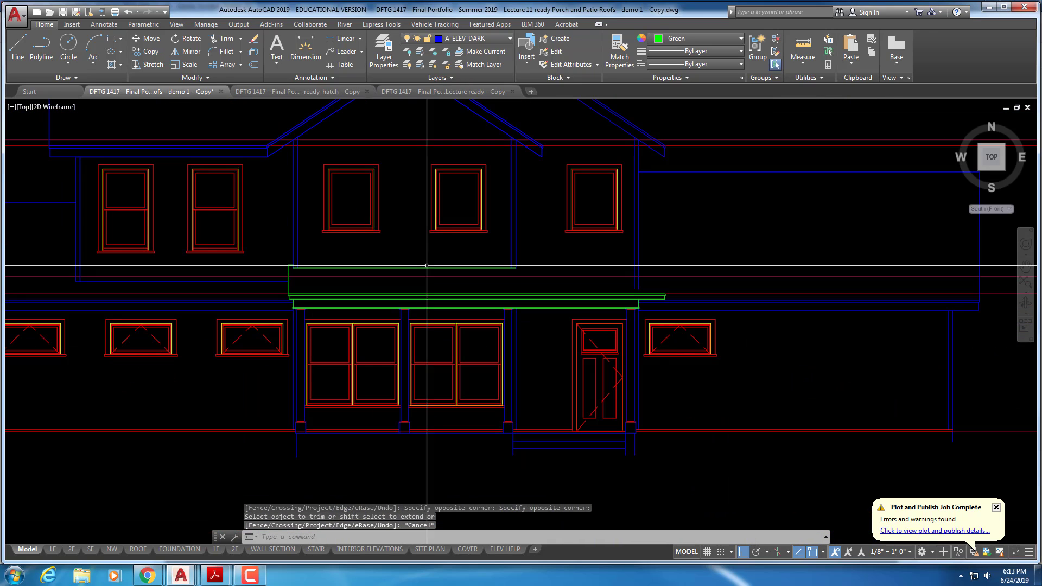
# - Project a vertical line from the intersection just outside the wall corner in the floor plan down past the south elevation's upper porch roof line
pyautogui.scroll(-3, 348, 285)
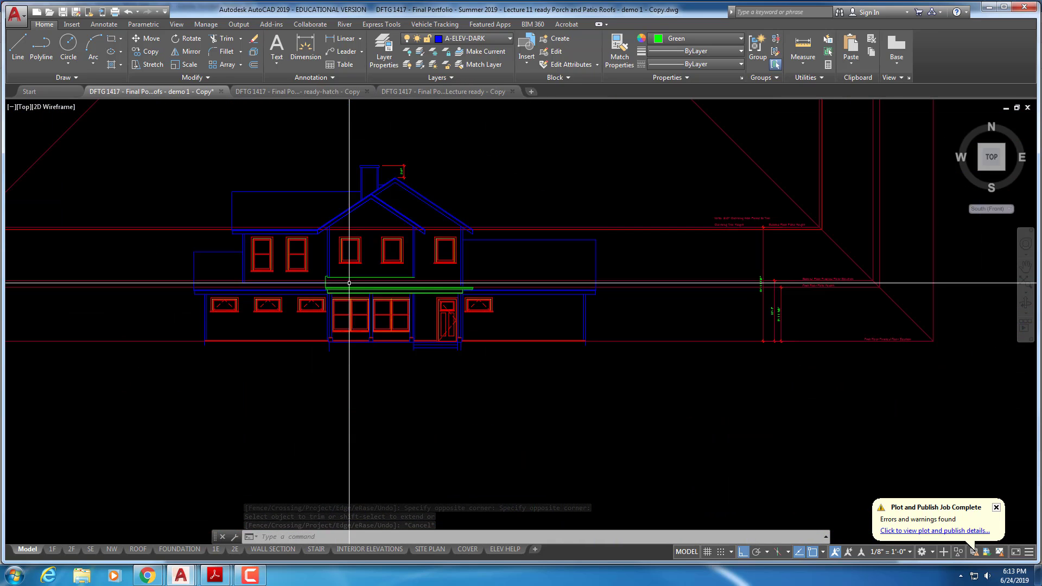
pyautogui.moveTo(353, 181); pyautogui.dragTo(374, 380, button='middle')
pyautogui.scroll(3, 453, 257)
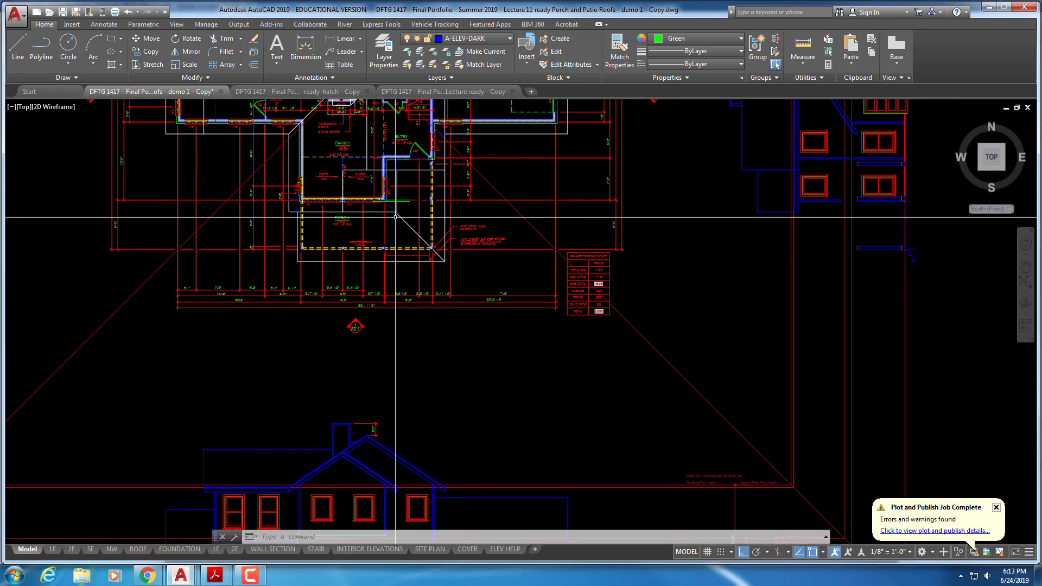
pyautogui.scroll(6, 371, 212)
pyautogui.scroll(1, 372, 212)
pyautogui.moveTo(372, 220)
pyautogui.mouseDown(button='middle')
pyautogui.moveTo(372, 265)
pyautogui.moveTo(456, 352)
pyautogui.mouseUp(button='middle')
pyautogui.press('Escape')
pyautogui.scroll(2, 429, 335)
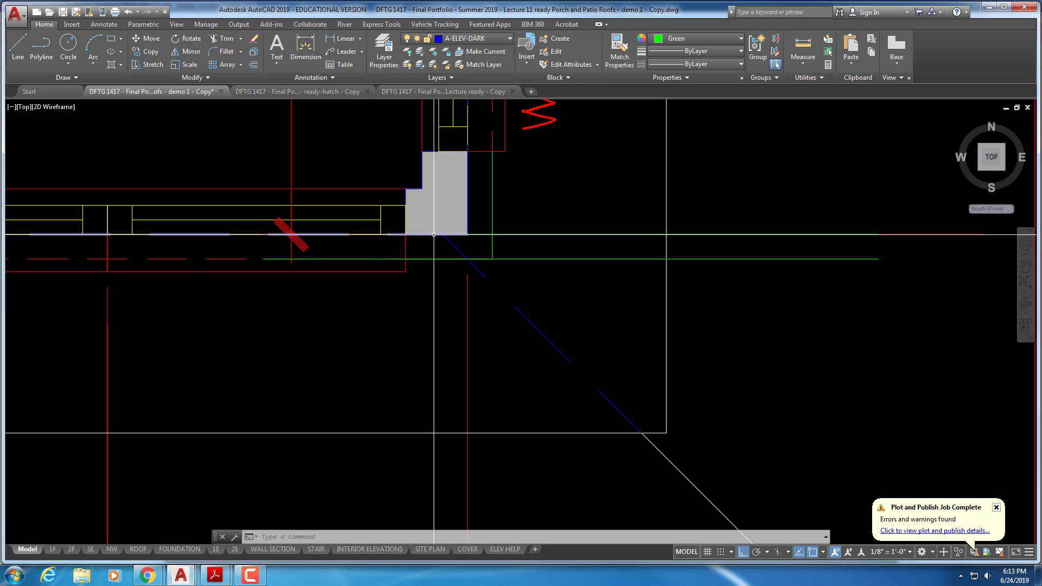
pyautogui.press('Escape')
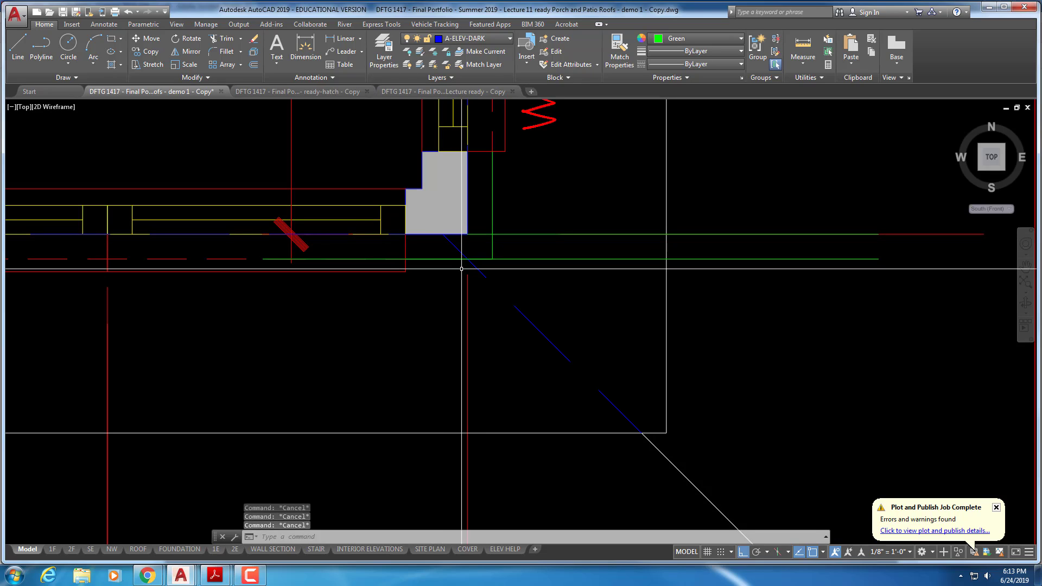
pyautogui.write('l')
pyautogui.press('Return')
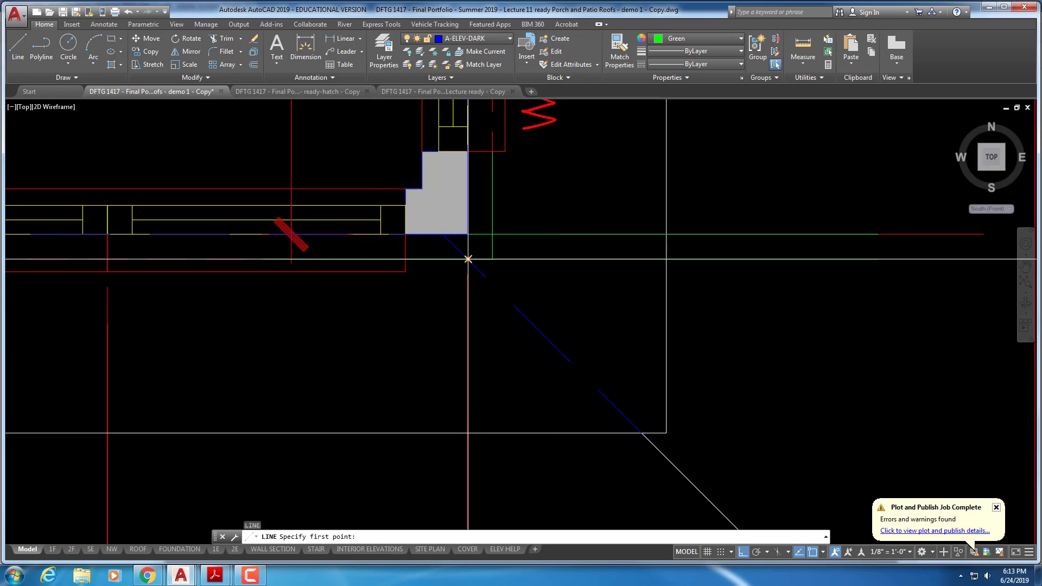
pyautogui.click(468, 259)
pyautogui.scroll(-6, 442, 314)
pyautogui.moveTo(456, 347); pyautogui.dragTo(498, 106, button='middle')
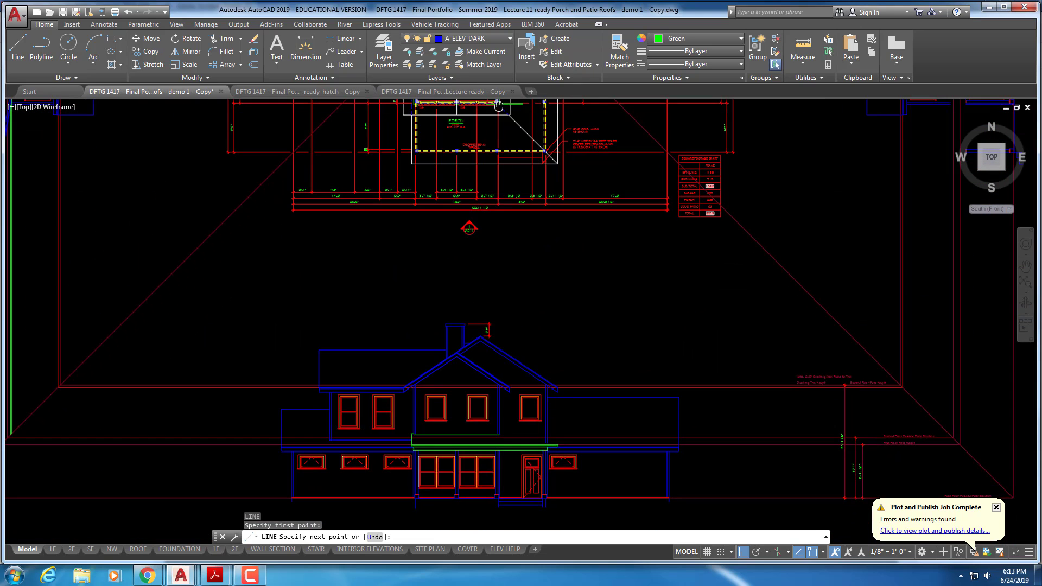
pyautogui.scroll(6, 516, 285)
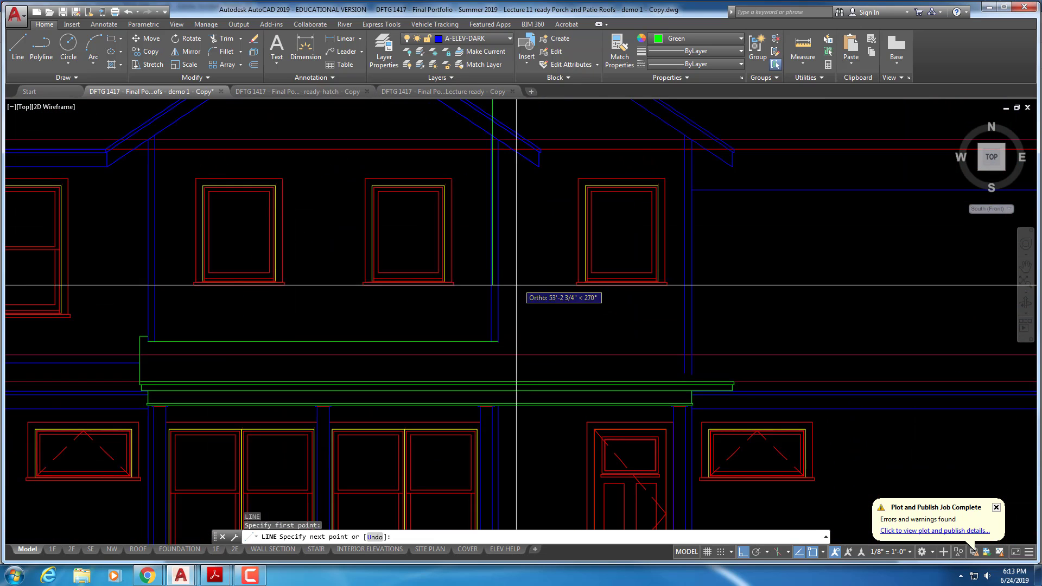
pyautogui.scroll(4, 513, 304)
pyautogui.click(520, 316)
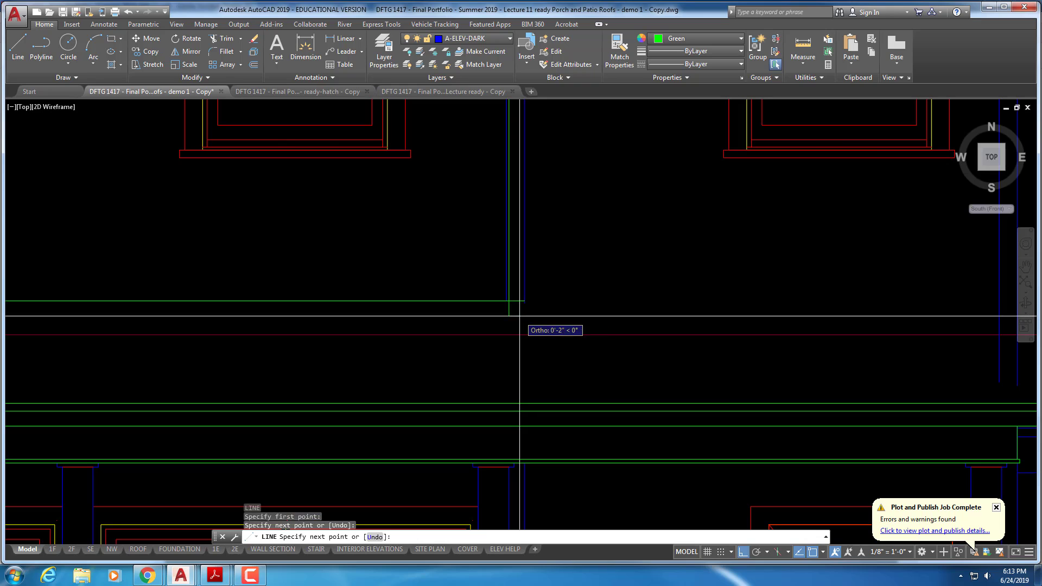
pyautogui.press('Escape')
pyautogui.press('Escape')
# - Draw a closed roof-pitch triangle from the upper east eave corner of the porch roof, with a 12' run and 2' rise
pyautogui.scroll(-3, 519, 315)
pyautogui.scroll(2, 467, 289)
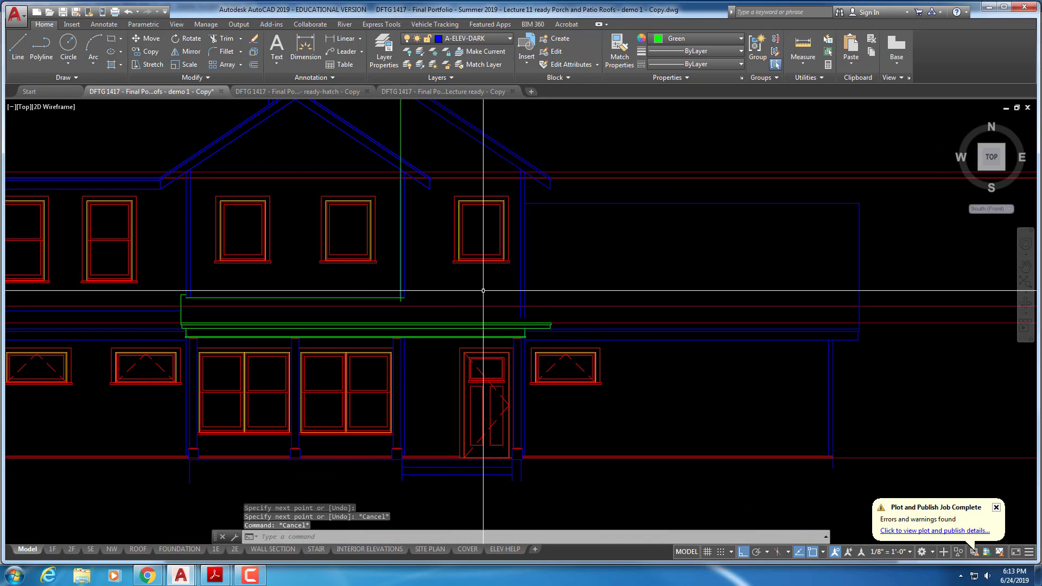
pyautogui.scroll(5, 483, 291)
pyautogui.press('Escape')
pyautogui.press('Escape')
pyautogui.write('1')
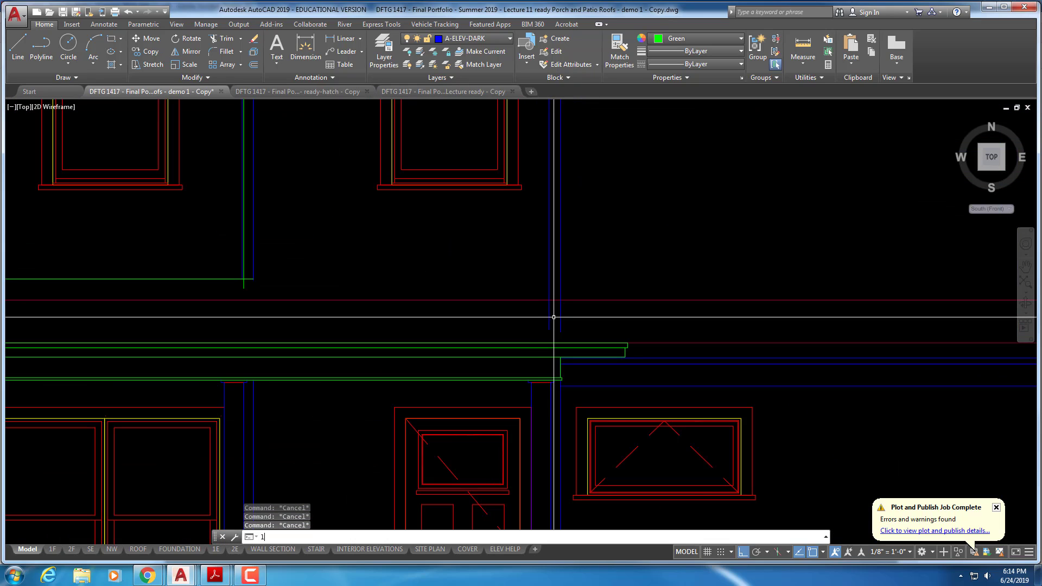
pyautogui.press('Return')
pyautogui.scroll(4, 588, 342)
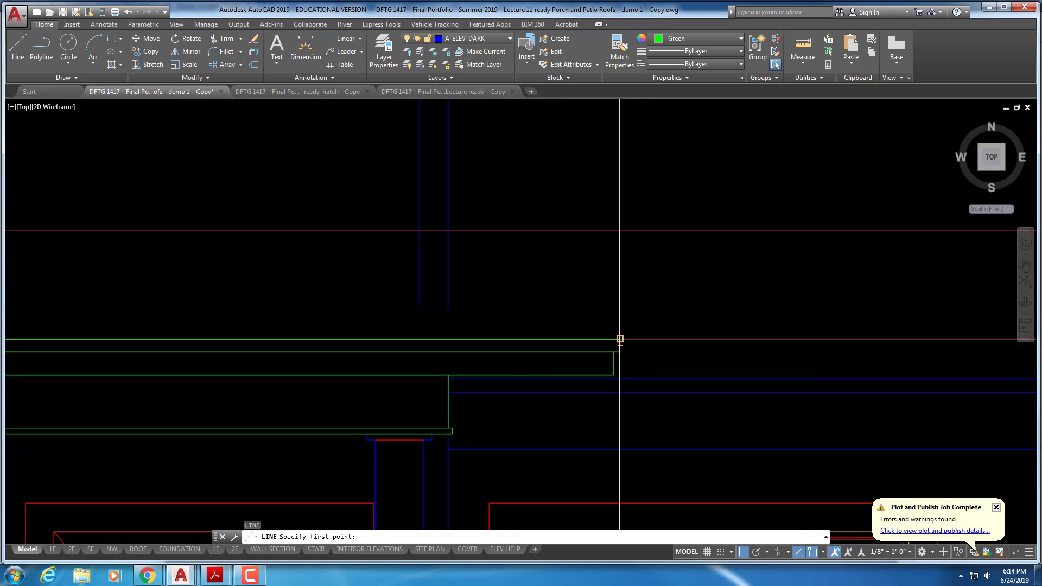
pyautogui.click(619, 340)
pyautogui.moveTo(619, 340); pyautogui.dragTo(465, 349, button='middle')
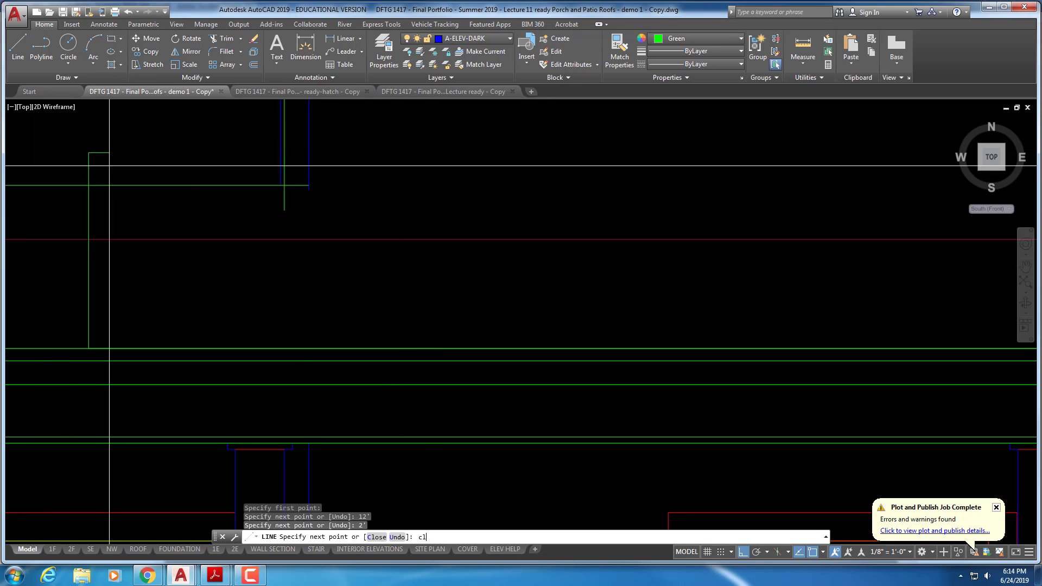
pyautogui.press('Escape')
pyautogui.press('Escape')
pyautogui.press('Escape')
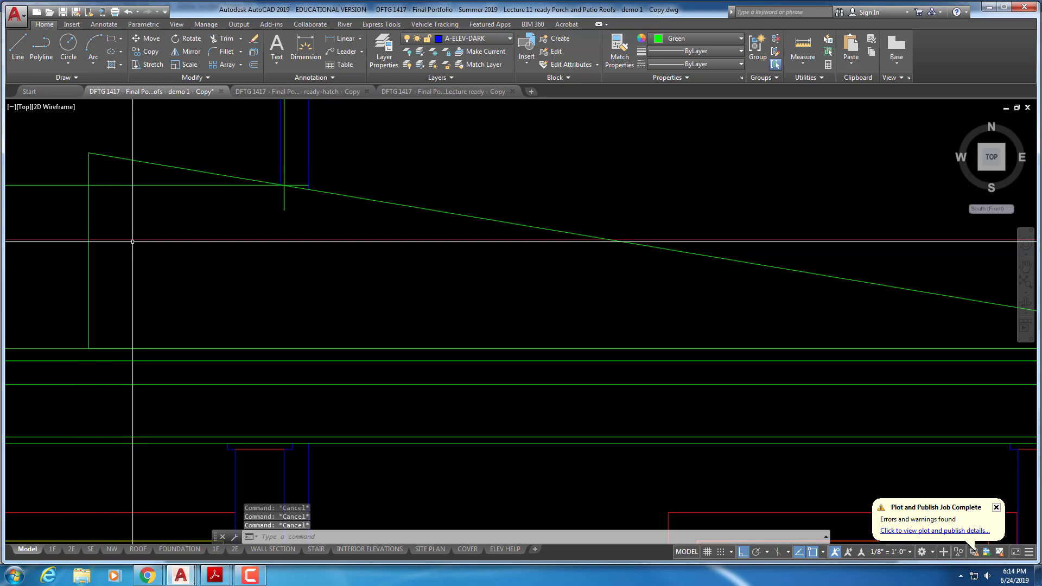
# - Erase the triangle's horizontal run and vertical rise lines, keeping only the sloped roof line
pyautogui.write('e')
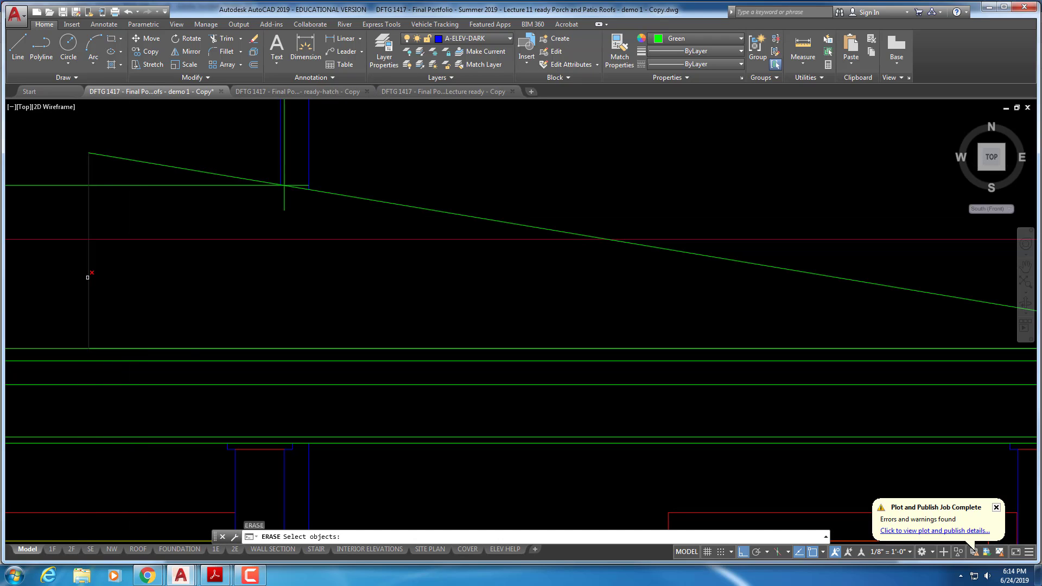
pyautogui.press('Escape')
pyautogui.press('Escape')
pyautogui.press('Escape')
pyautogui.press('Escape')
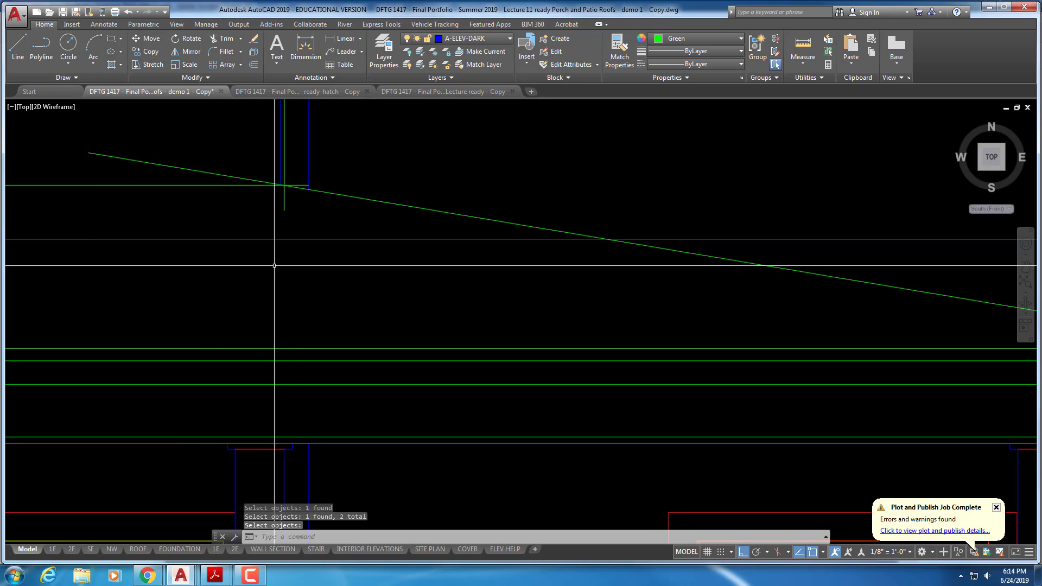
# - Fillet the upper horizontal porch roof line with the sloped line at radius 0 to form a clean corner
pyautogui.scroll(-3, 289, 226)
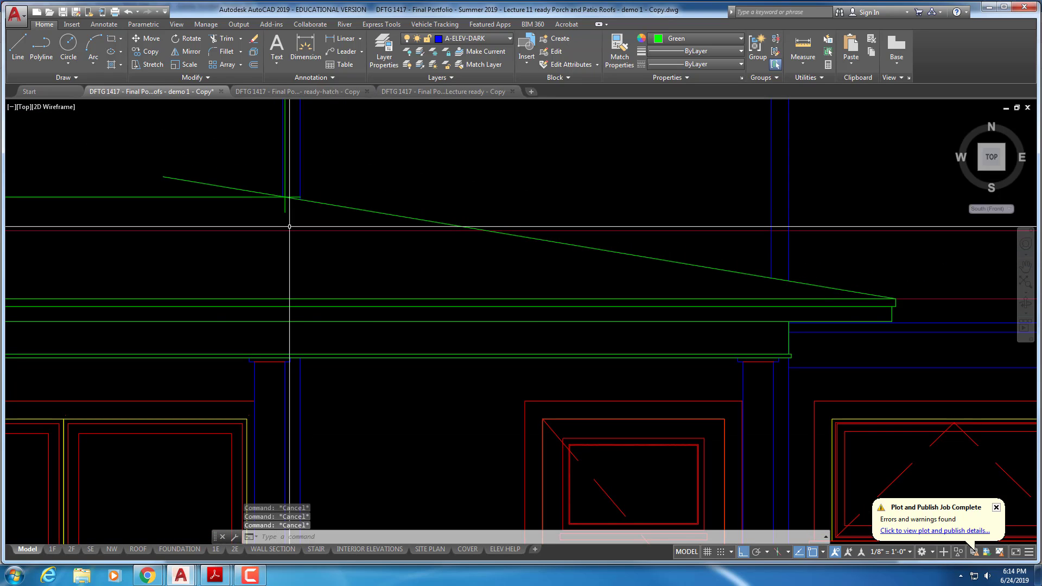
pyautogui.write('f')
pyautogui.press('Return')
pyautogui.scroll(3, 286, 215)
pyautogui.scroll(2, 254, 167)
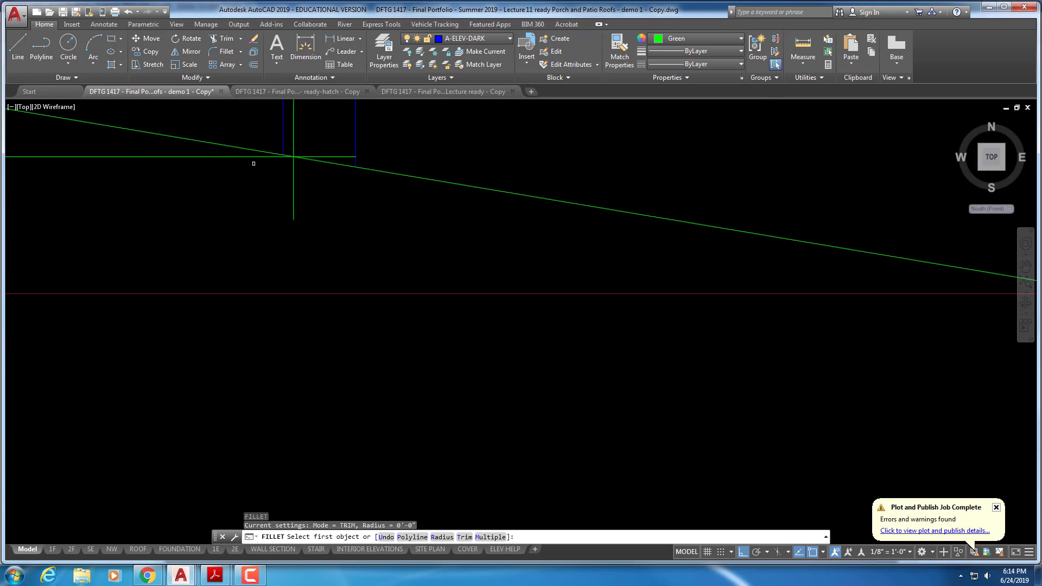
pyautogui.click(250, 157)
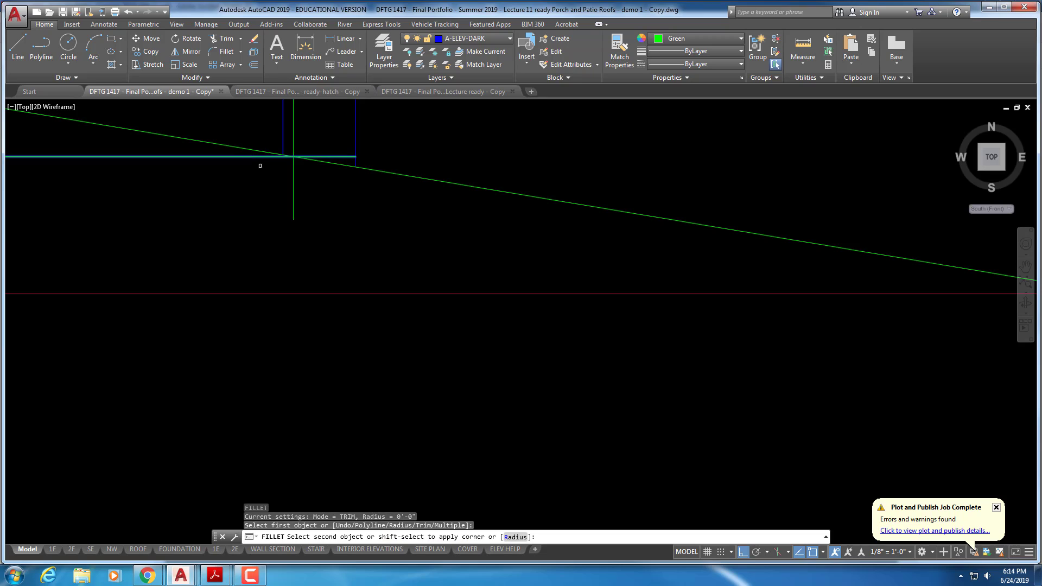
pyautogui.click(320, 163)
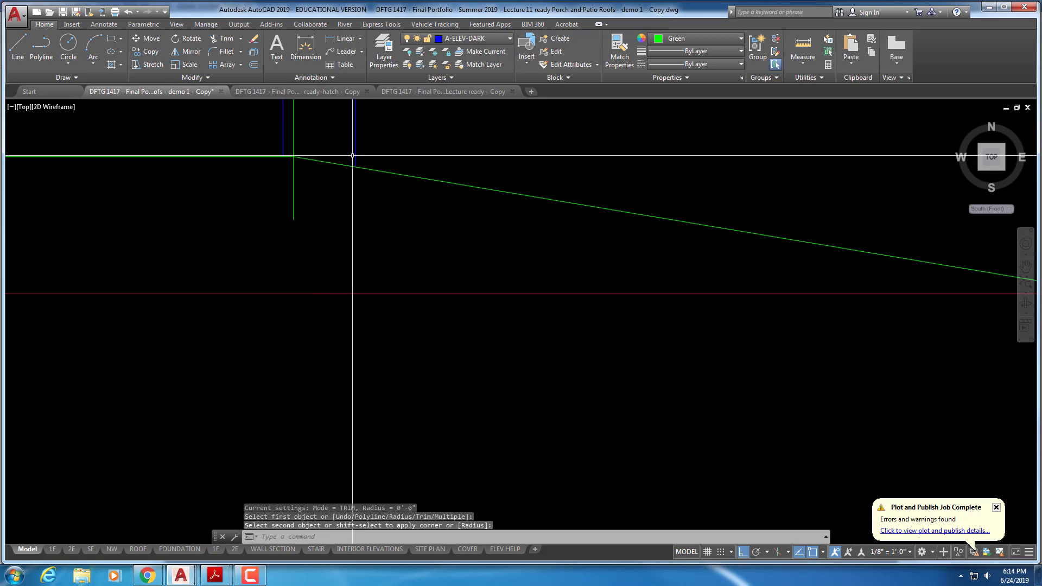
pyautogui.press('Escape')
pyautogui.press('Escape')
pyautogui.press('Escape')
pyautogui.press('Escape')
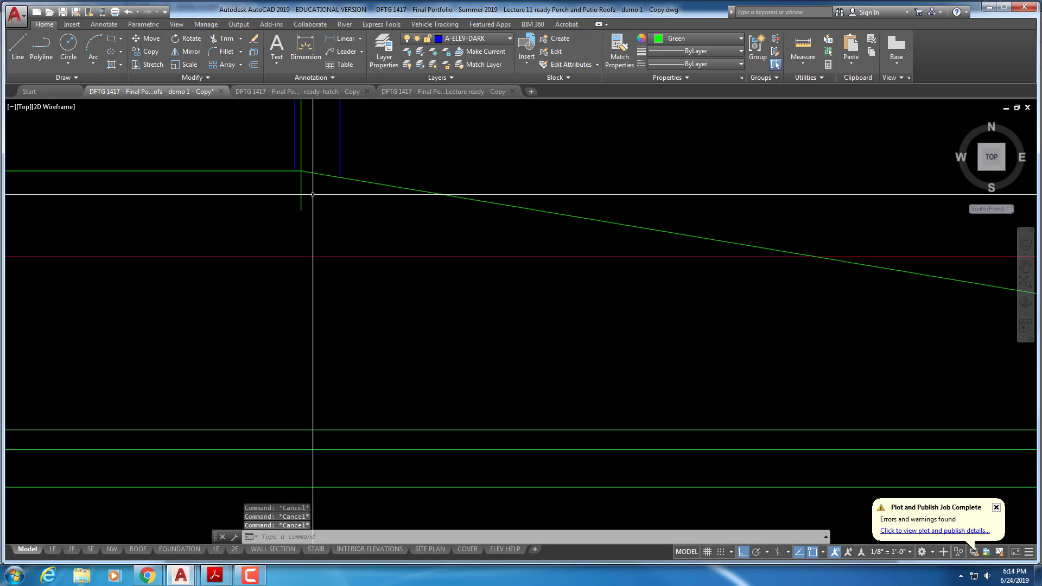
# - Erase the vertical projection line that runs through the corner of the horizontal and sloped roof lines
pyautogui.write('e')
pyautogui.press('Return')
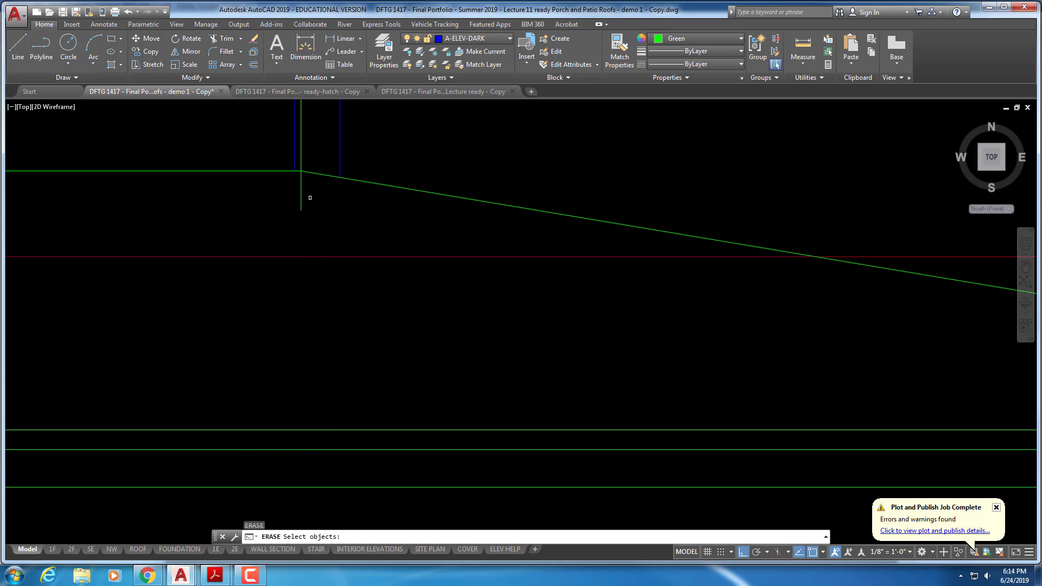
pyautogui.click(310, 198)
pyautogui.click(298, 199)
pyautogui.press('Return')
pyautogui.scroll(-3, 286, 206)
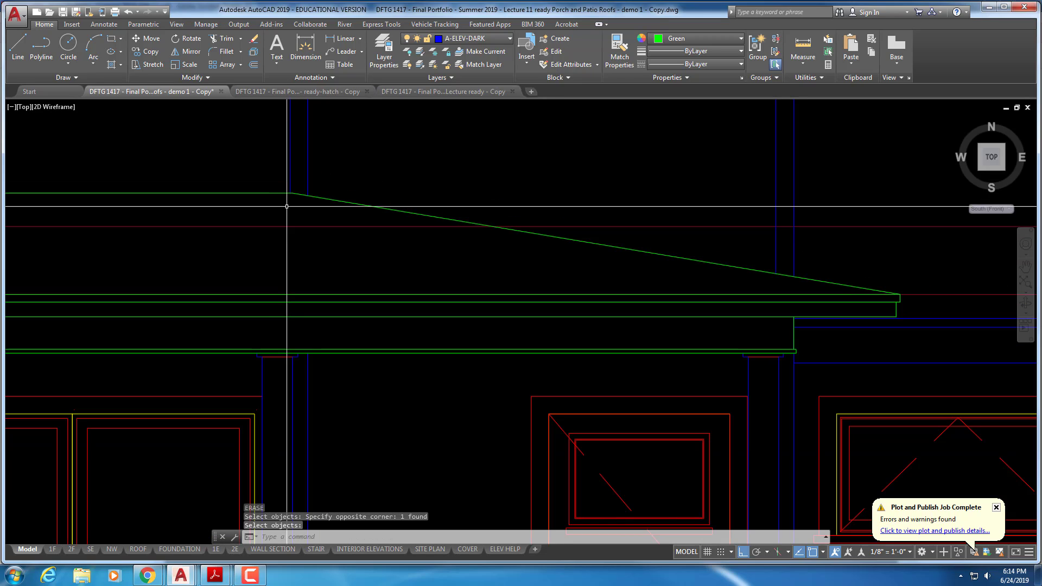
pyautogui.press('Escape')
pyautogui.press('Escape')
# - Draw a short vertical line connecting the parapet-like step at the roof's west end to the upper horizontal roof line
pyautogui.scroll(-2, 286, 206)
pyautogui.scroll(2, 255, 211)
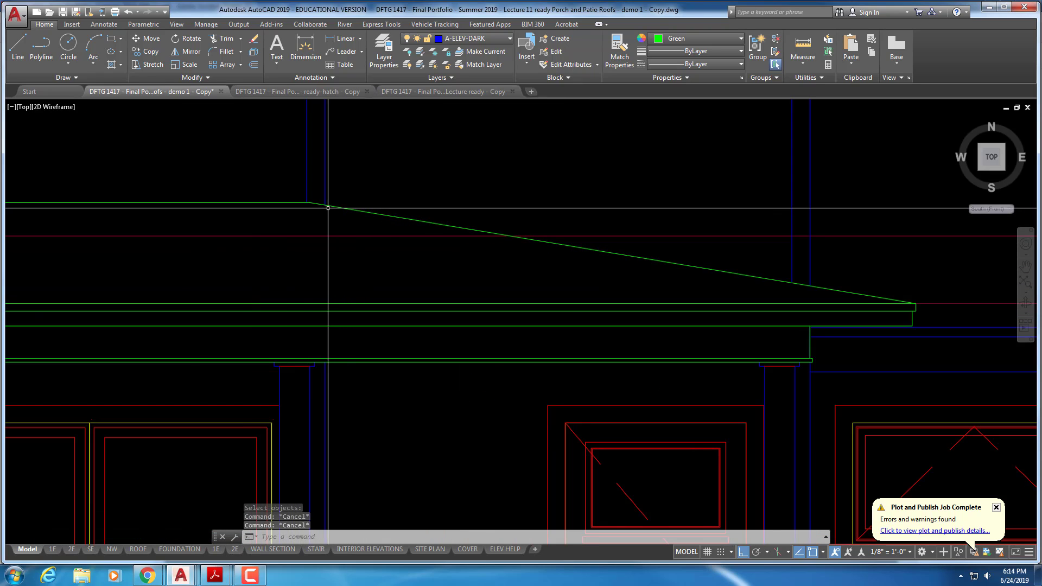
pyautogui.scroll(-2, 303, 260)
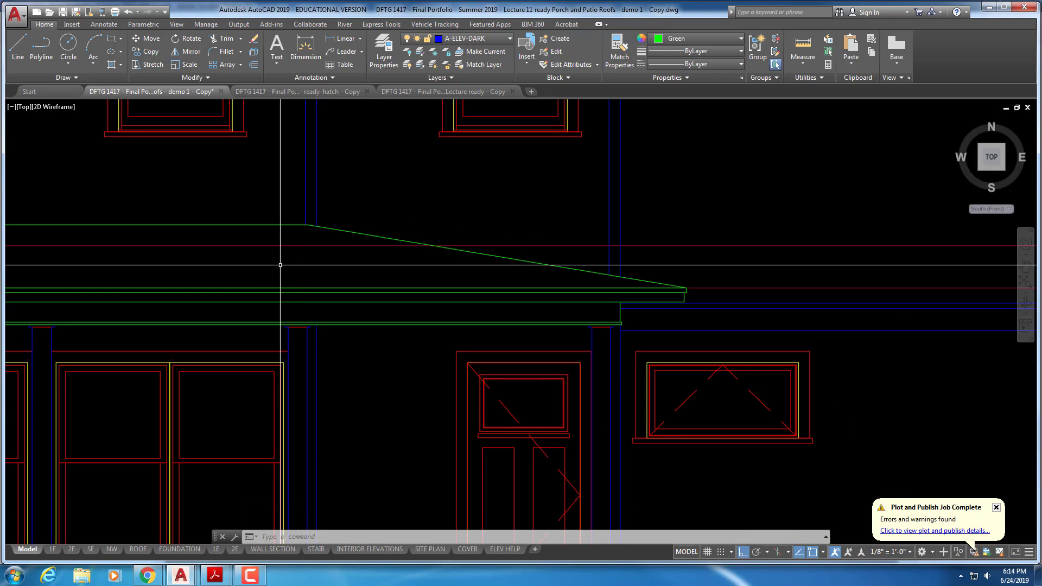
pyautogui.scroll(-3, 280, 263)
pyautogui.scroll(1, 308, 255)
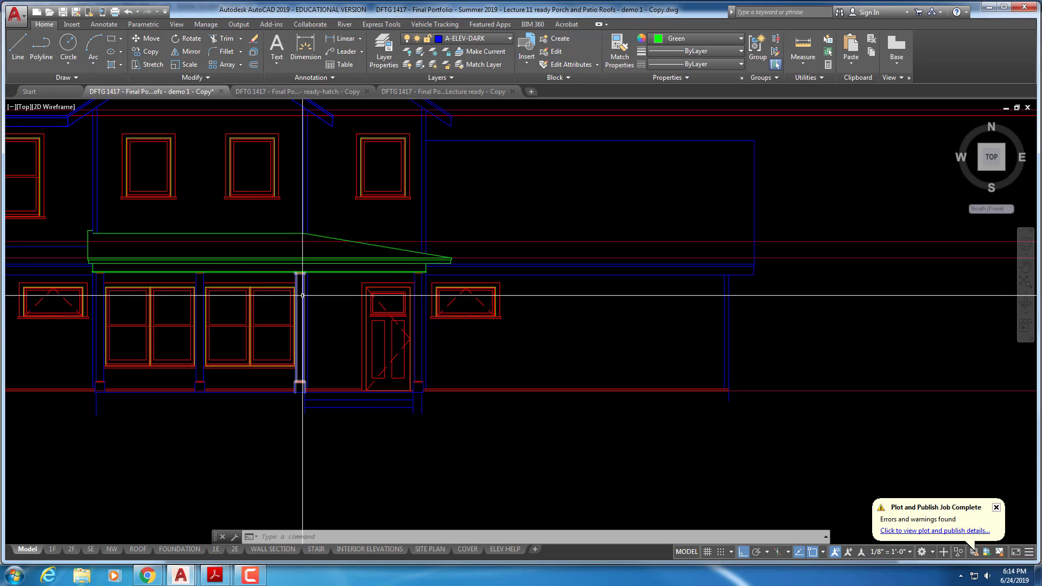
pyautogui.scroll(4, 304, 277)
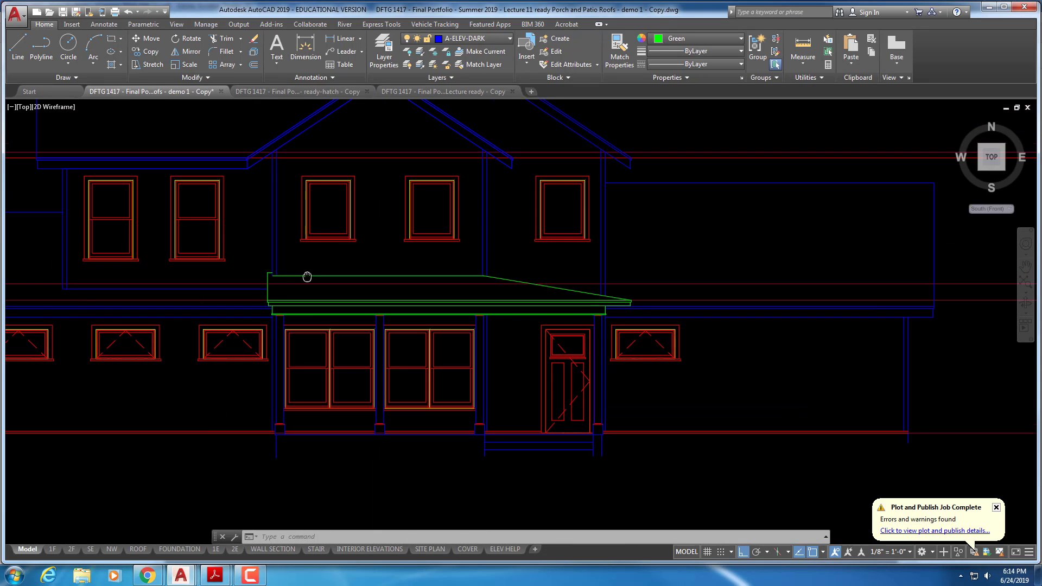
pyautogui.scroll(2, 272, 283)
pyautogui.write('l')
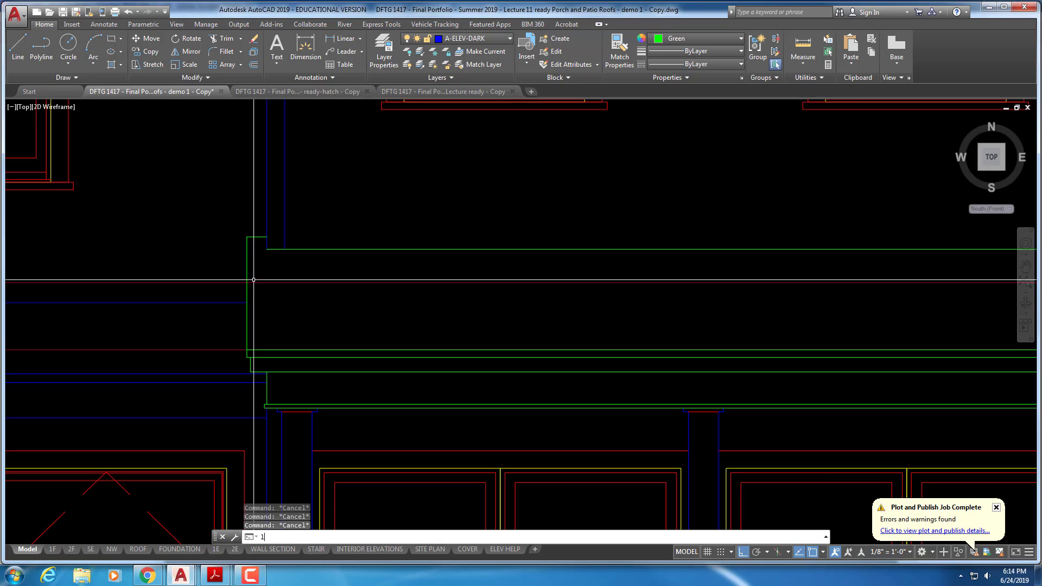
pyautogui.press('Return')
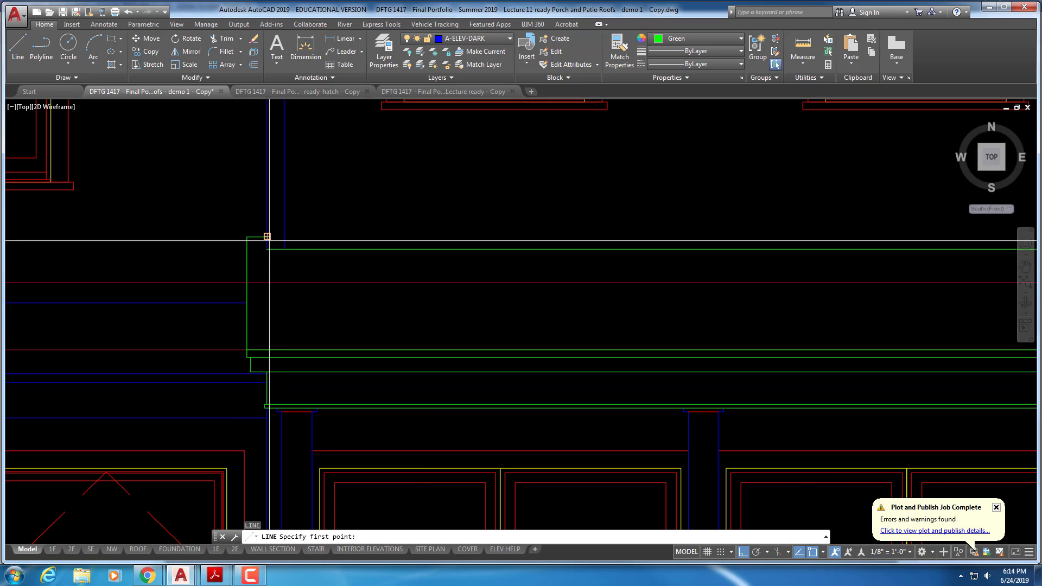
pyautogui.click(267, 249)
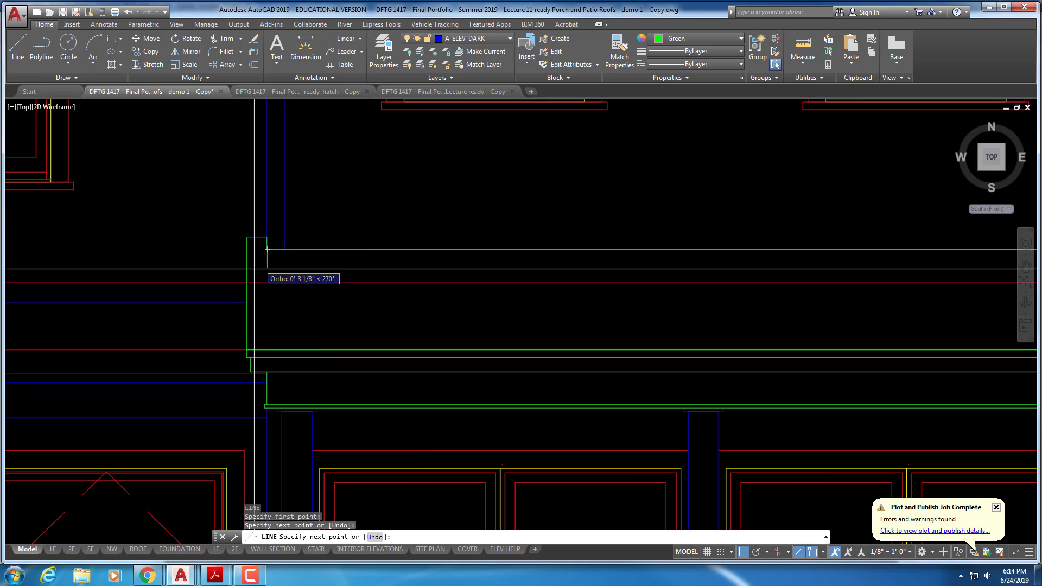
pyautogui.press('Escape')
pyautogui.scroll(-4, 266, 255)
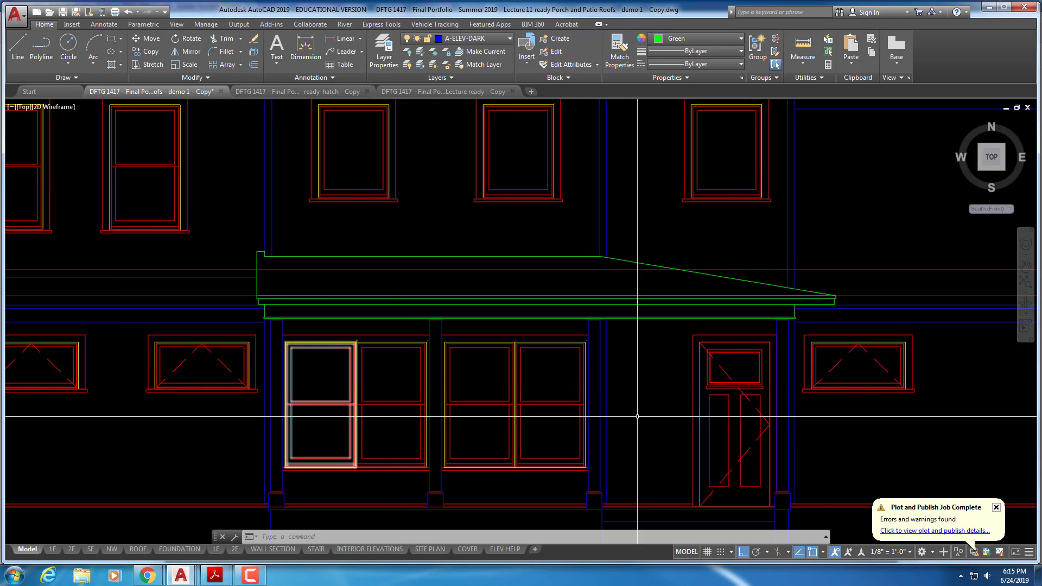
# - Examine the porch roof's east eave end, including its fascia and soffit lines against the main roof lines behind
pyautogui.scroll(2, 786, 303)
pyautogui.moveTo(868, 300); pyautogui.dragTo(777, 297, button='middle')
pyautogui.scroll(3, 787, 299)
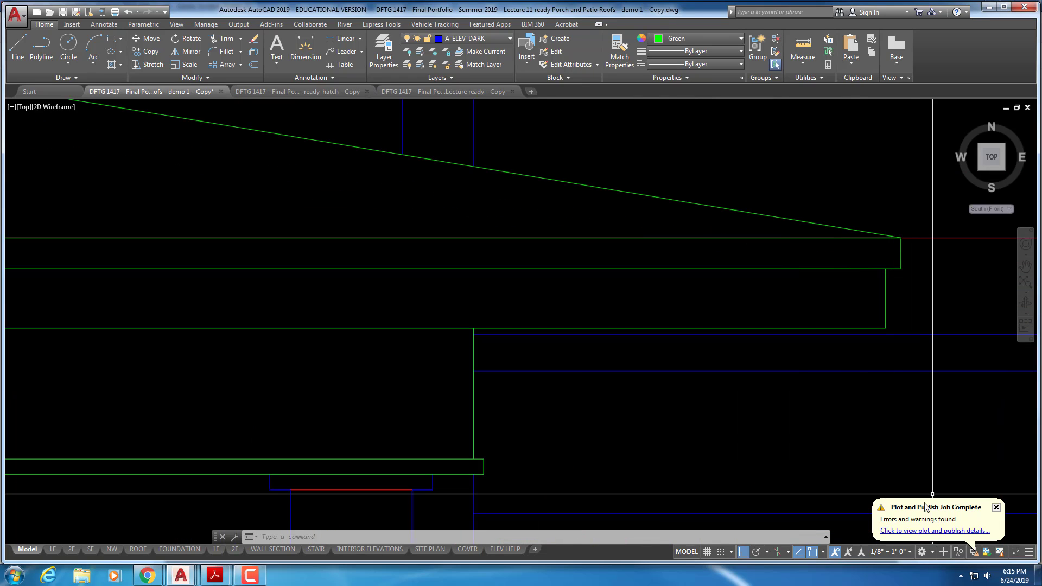
pyautogui.scroll(-2, 824, 401)
pyautogui.moveTo(842, 404); pyautogui.dragTo(560, 391, button='middle')
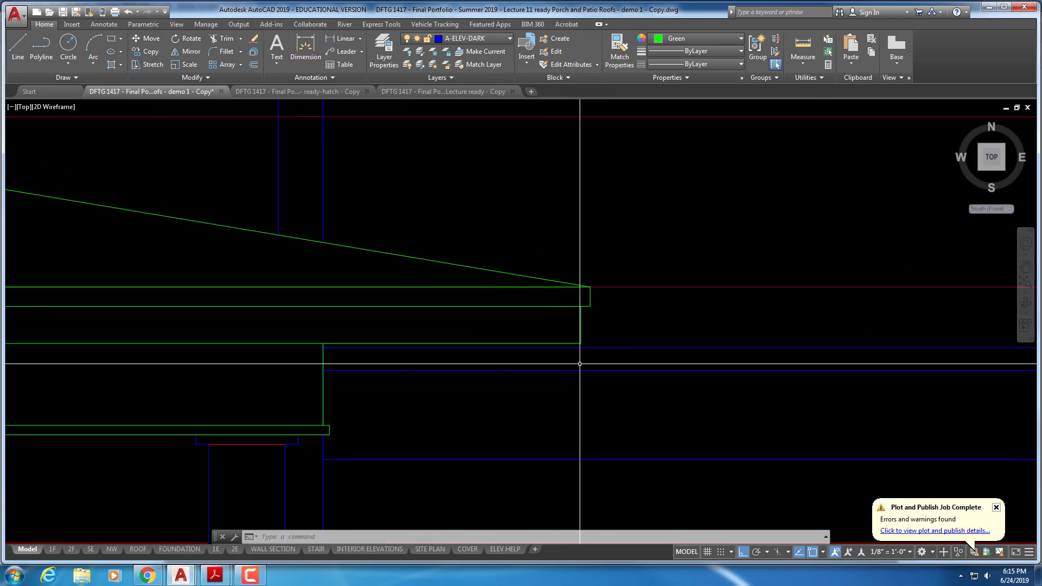
pyautogui.scroll(2, 591, 340)
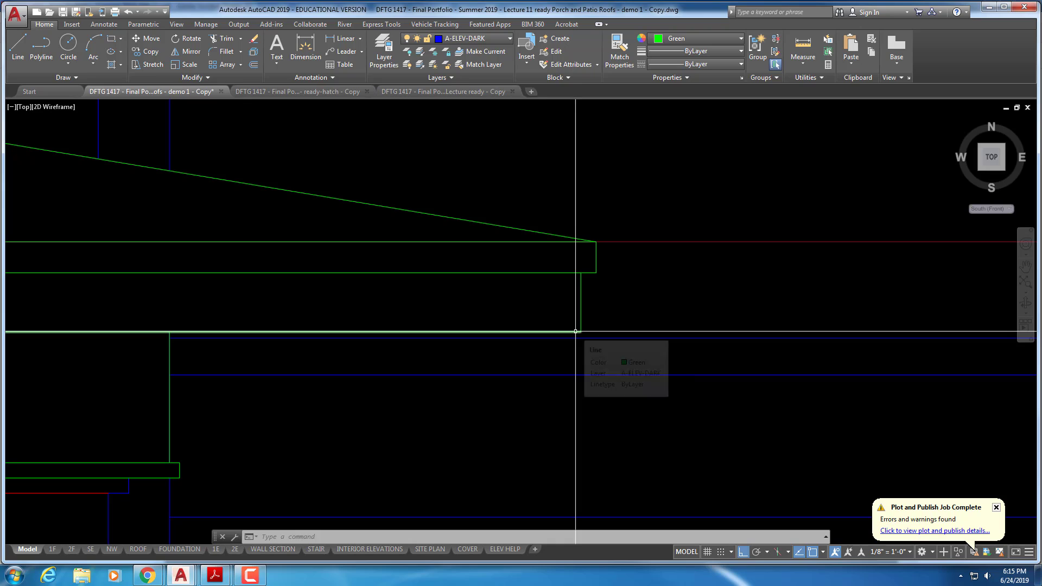
pyautogui.scroll(-4, 434, 304)
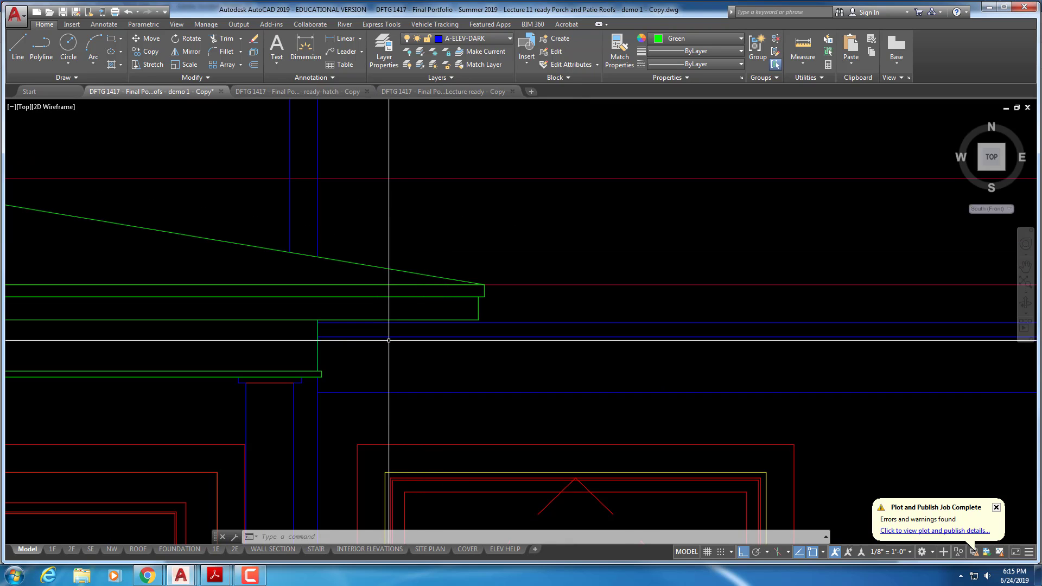
pyautogui.scroll(-2, 449, 304)
pyautogui.moveTo(455, 333); pyautogui.dragTo(677, 311, button='middle')
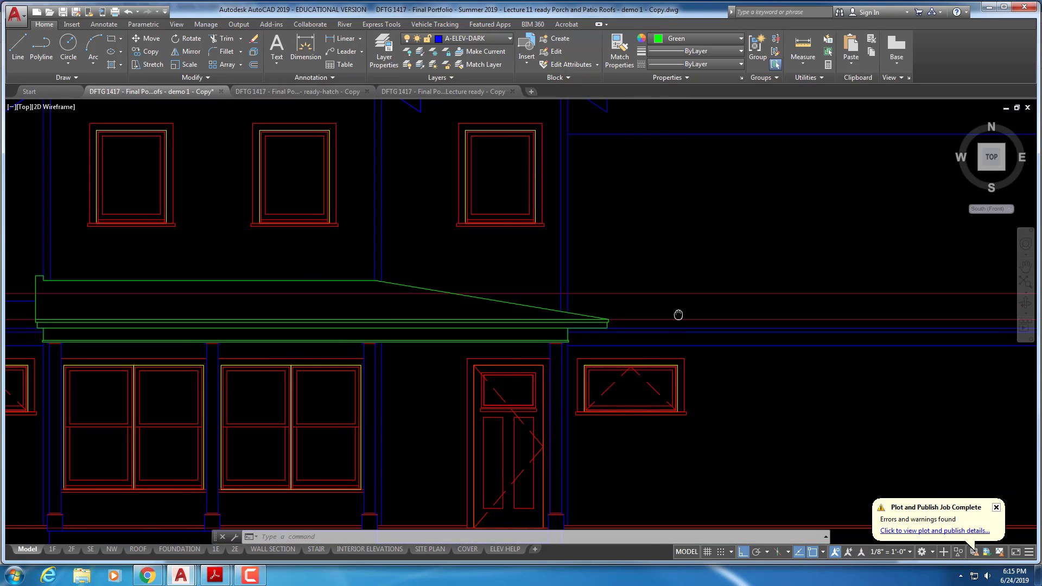
# - Save the drawing with the completed south elevation porch roof
pyautogui.moveTo(631, 363); pyautogui.dragTo(616, 360, button='middle')
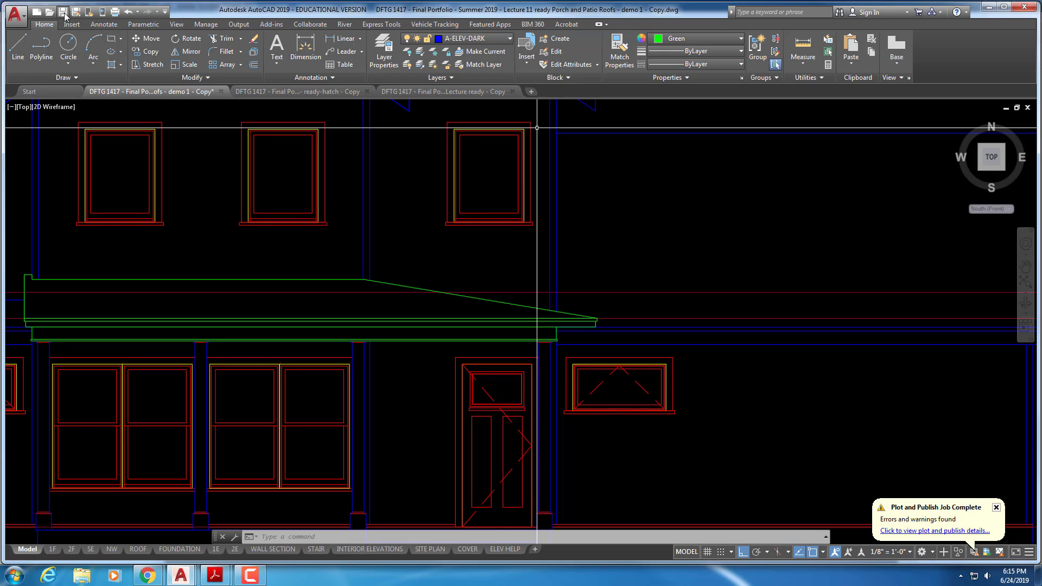
pyautogui.hotkey('ctrl', 's')
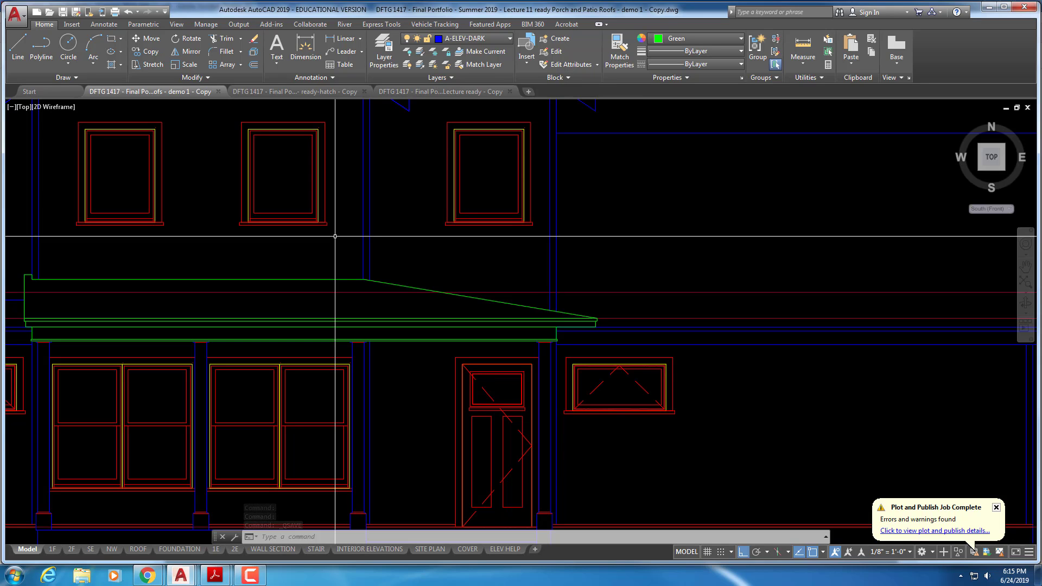
# - Switch to Acrobat Reader, examine the porch roof in the reference South and East Elevations, and return to AutoCAD
pyautogui.scroll(-2, 662, 380)
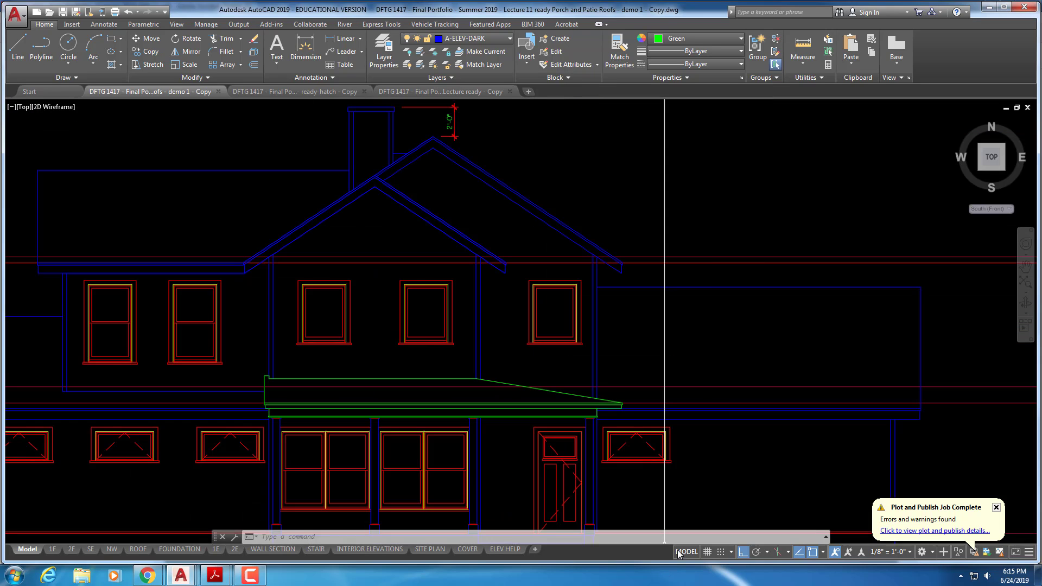
pyautogui.moveTo(760, 396)
pyautogui.mouseDown(button='middle')
pyautogui.moveTo(698, 372)
pyautogui.moveTo(643, 276)
pyautogui.moveTo(476, 291)
pyautogui.mouseUp(button='middle')
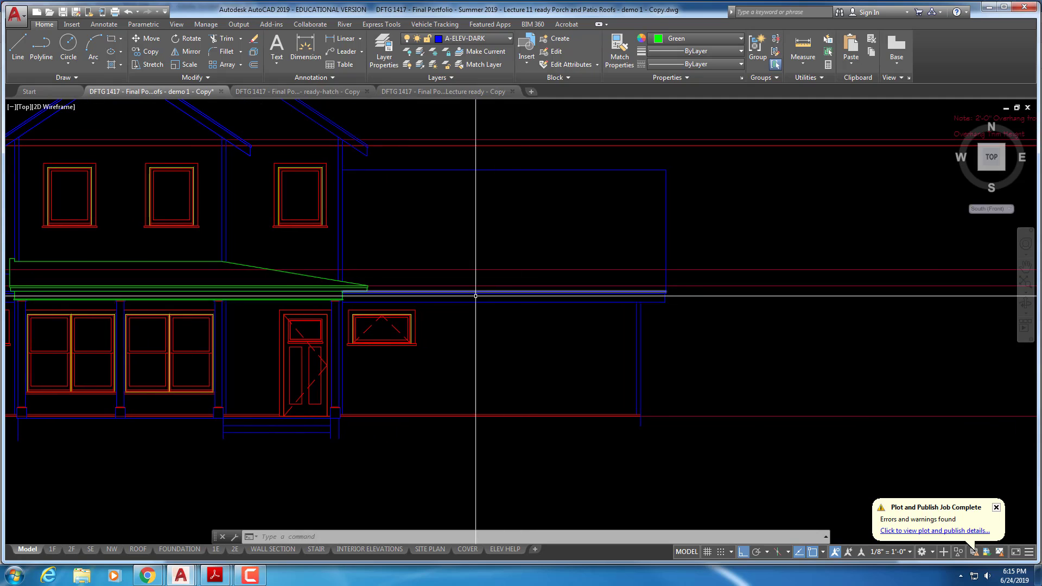
pyautogui.scroll(-2, 451, 310)
pyautogui.scroll(-2, 489, 331)
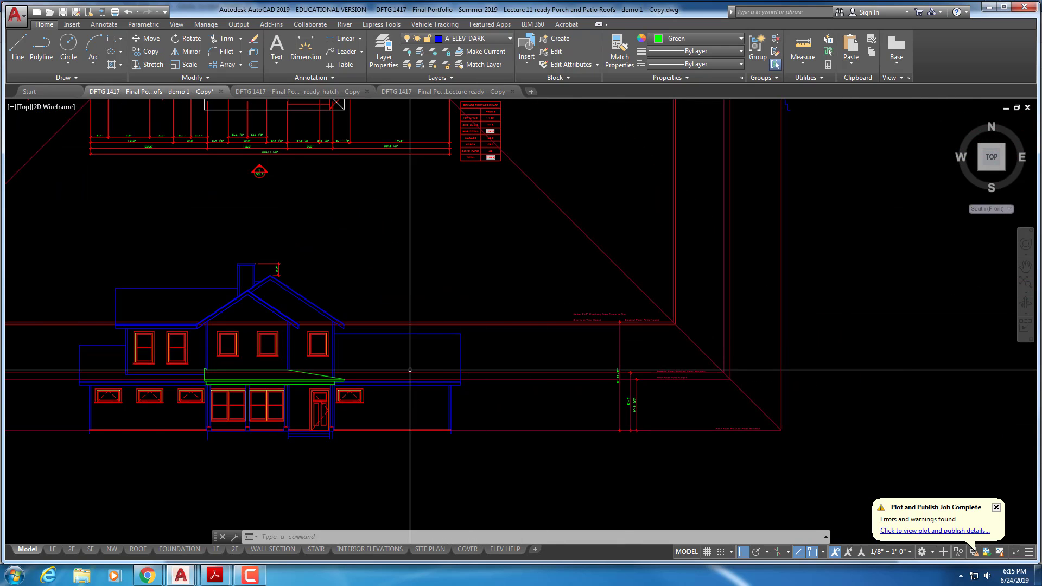
pyautogui.scroll(4, 349, 372)
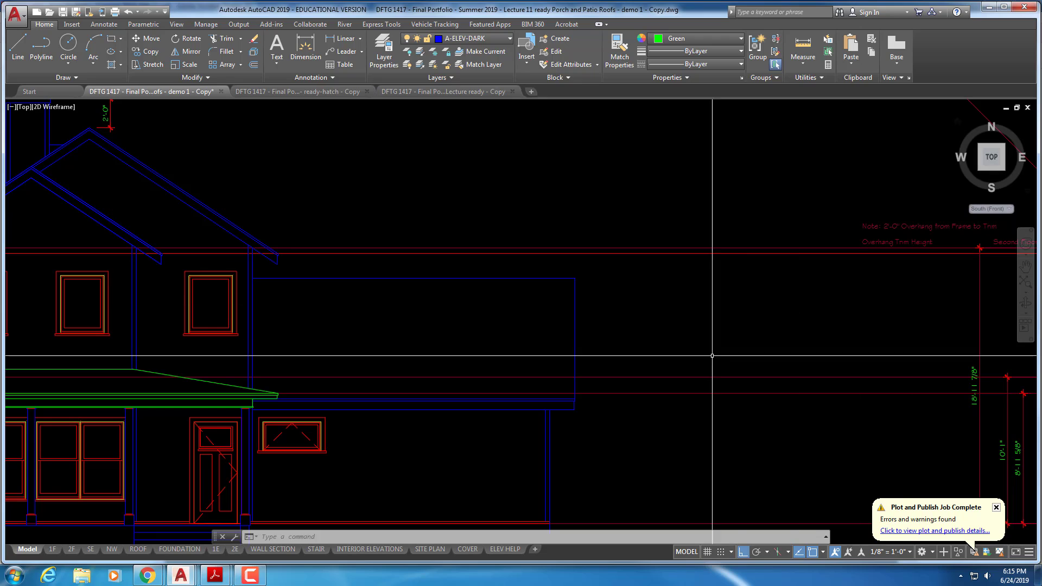
pyautogui.moveTo(207, 580)
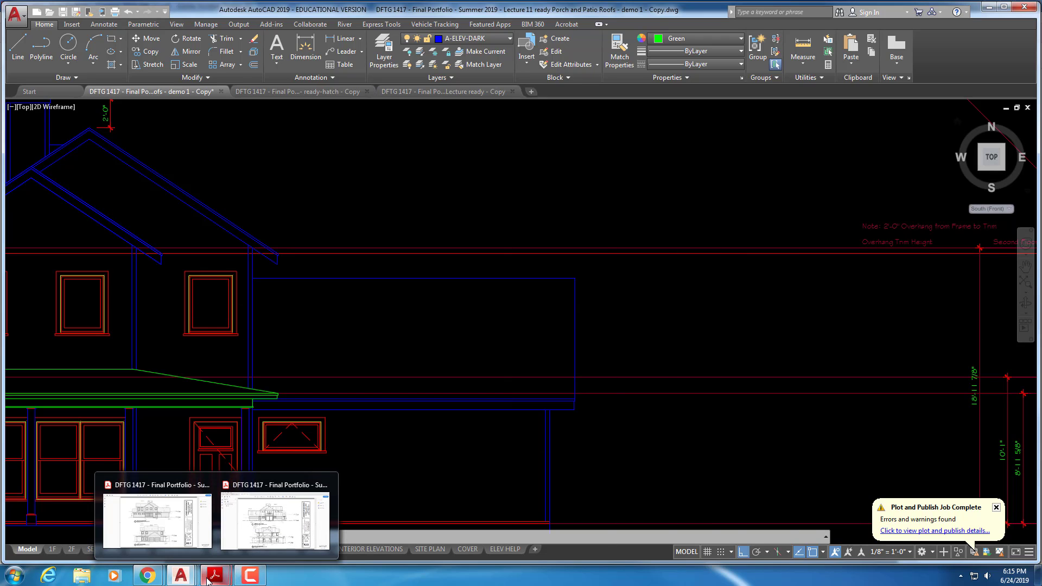
pyautogui.moveTo(191, 537)
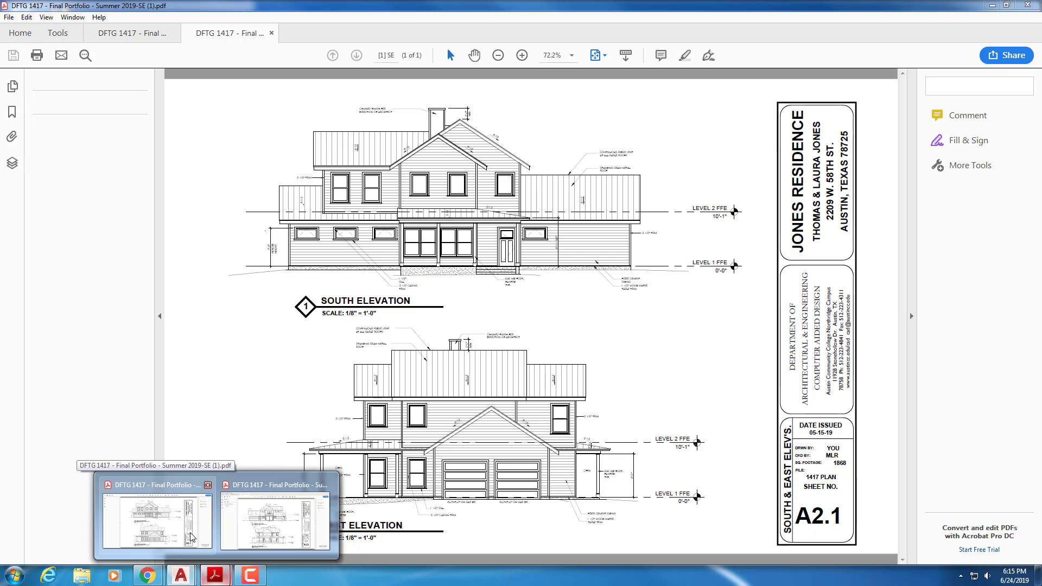
pyautogui.click(155, 532)
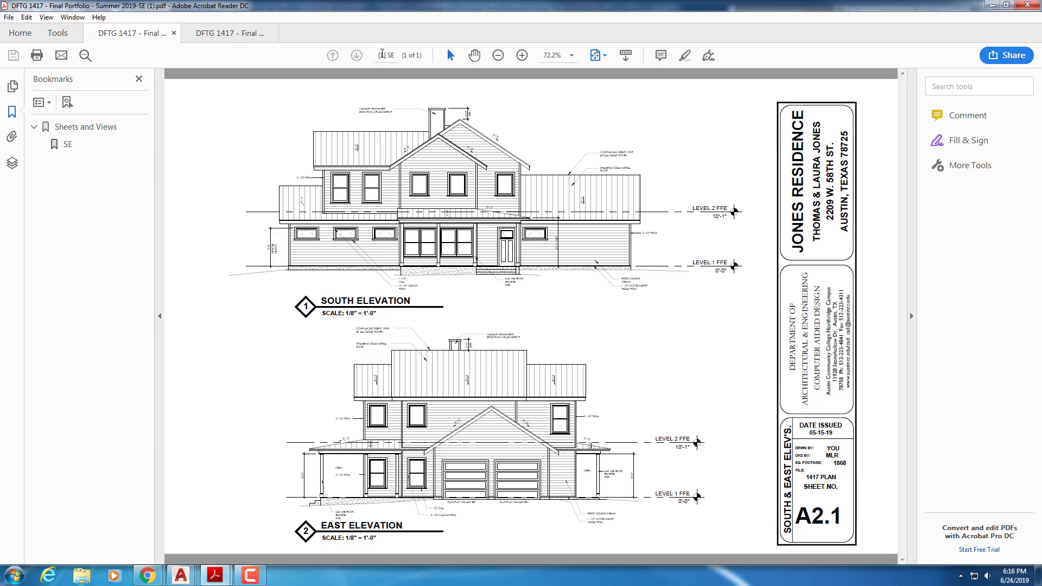
pyautogui.click(521, 53)
pyautogui.click(521, 53)
pyautogui.click(521, 53)
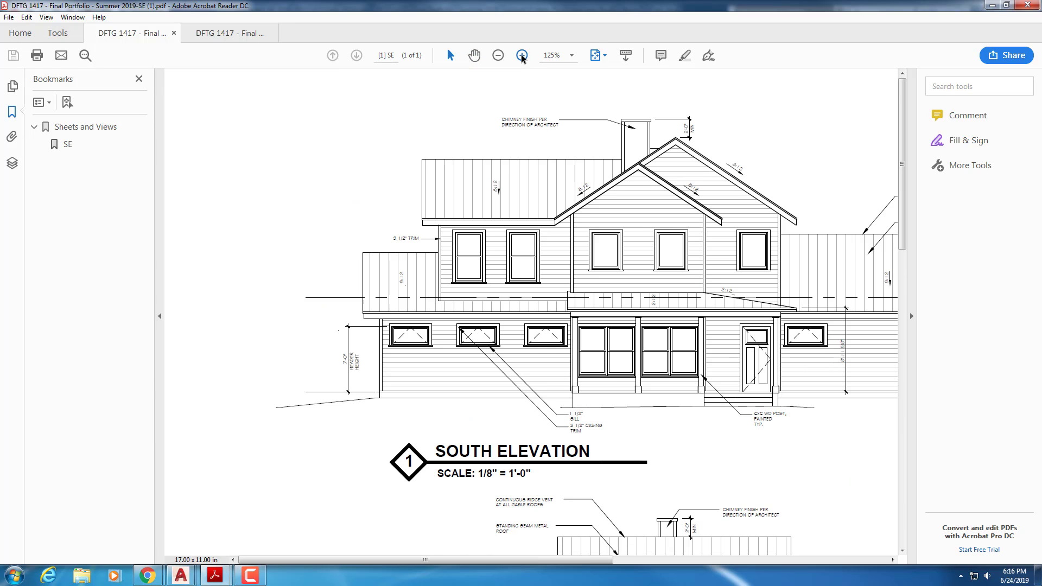
pyautogui.scroll(-1, 571, 390)
pyautogui.scroll(-8, 570, 390)
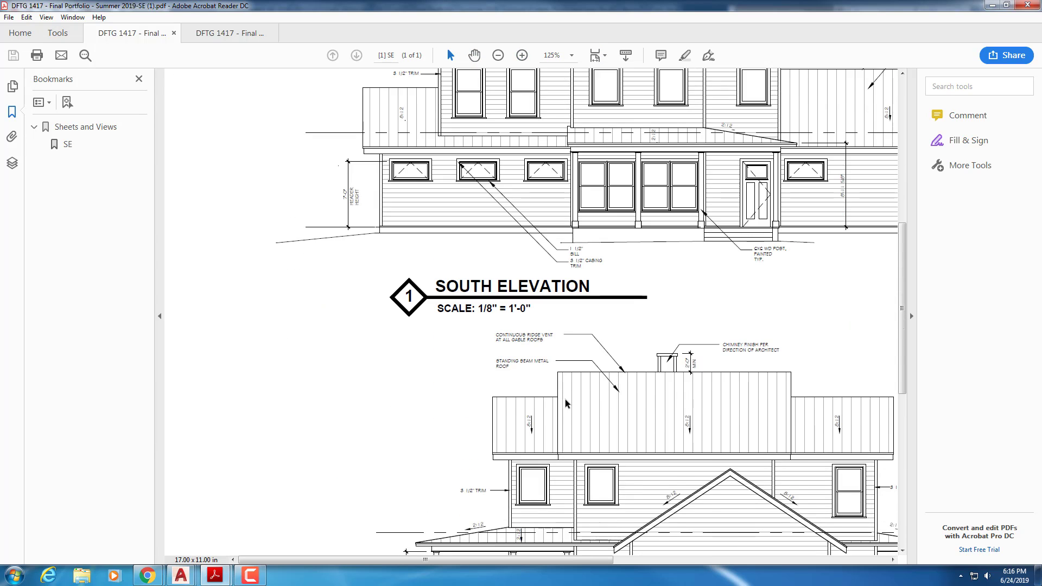
pyautogui.scroll(-2, 564, 405)
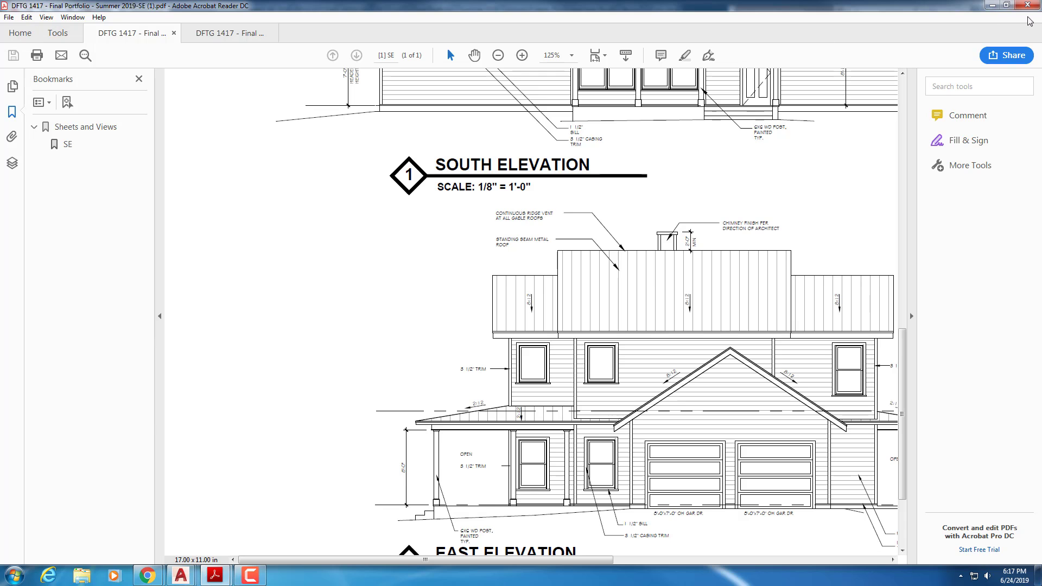
pyautogui.click(993, 5)
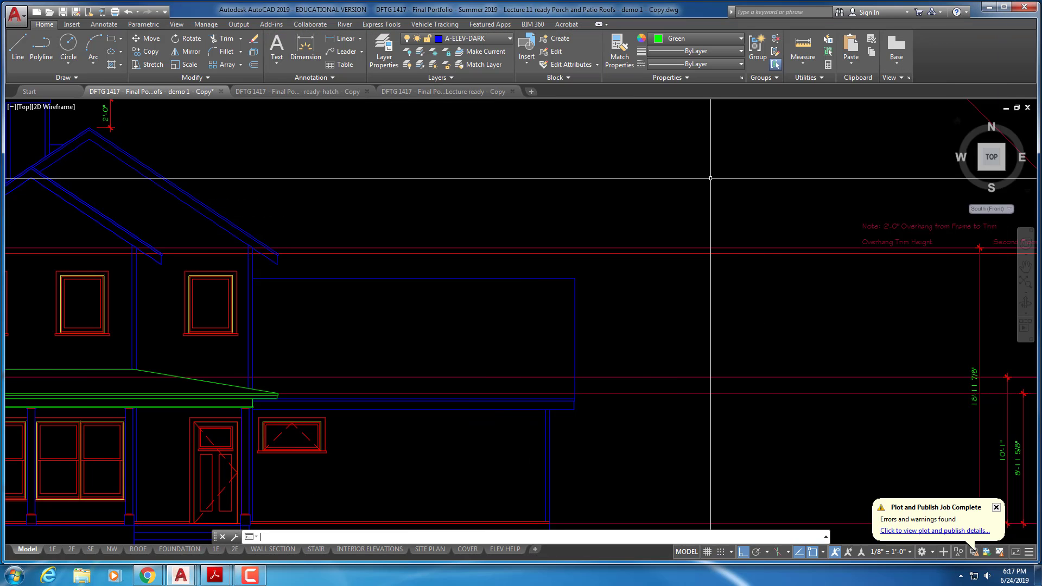
pyautogui.moveTo(565, 364); pyautogui.dragTo(472, 328, button='middle')
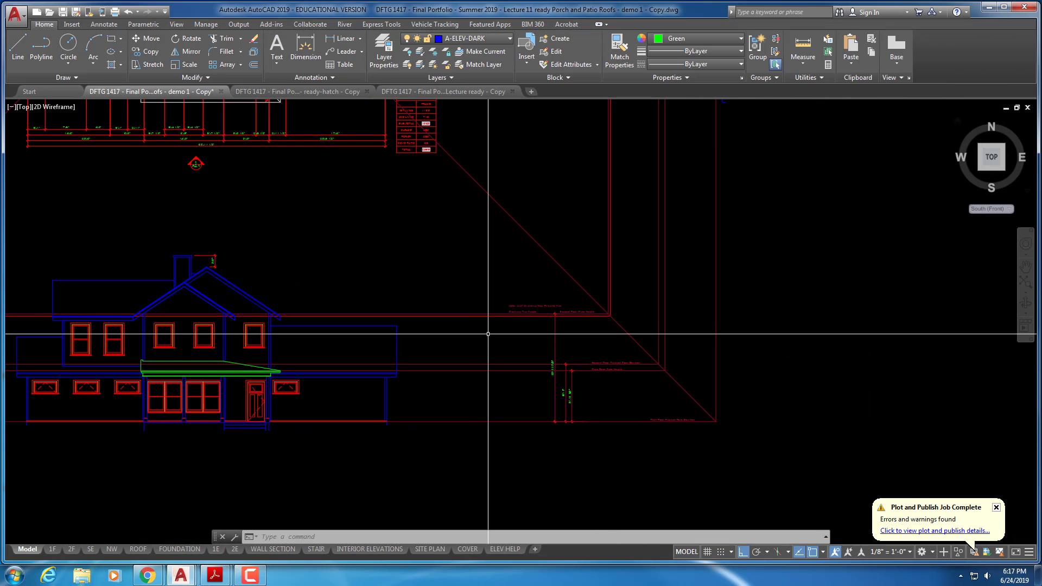
pyautogui.scroll(2, 322, 333)
pyautogui.moveTo(322, 332); pyautogui.dragTo(371, 293, button='middle')
pyautogui.scroll(2, 426, 312)
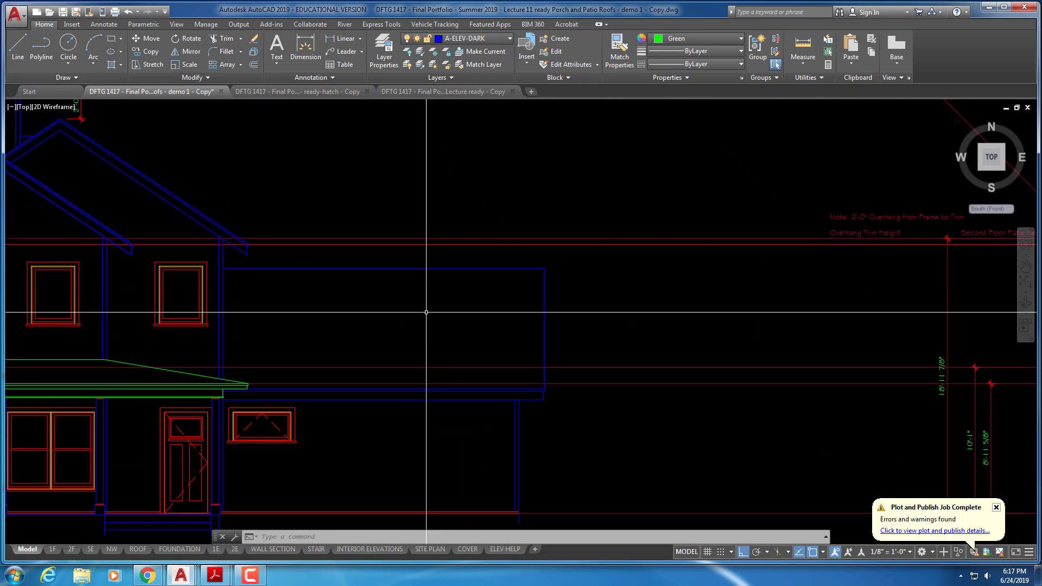
pyautogui.write('Mi')
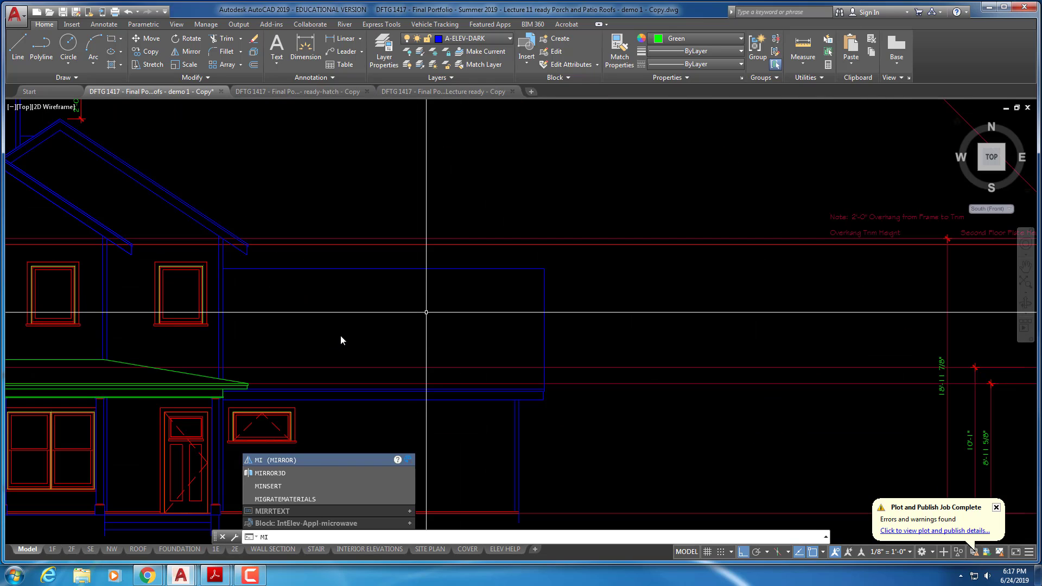
pyautogui.moveTo(354, 315); pyautogui.dragTo(521, 303, button='middle')
pyautogui.press('Escape')
pyautogui.press('Escape')
pyautogui.press('Escape')
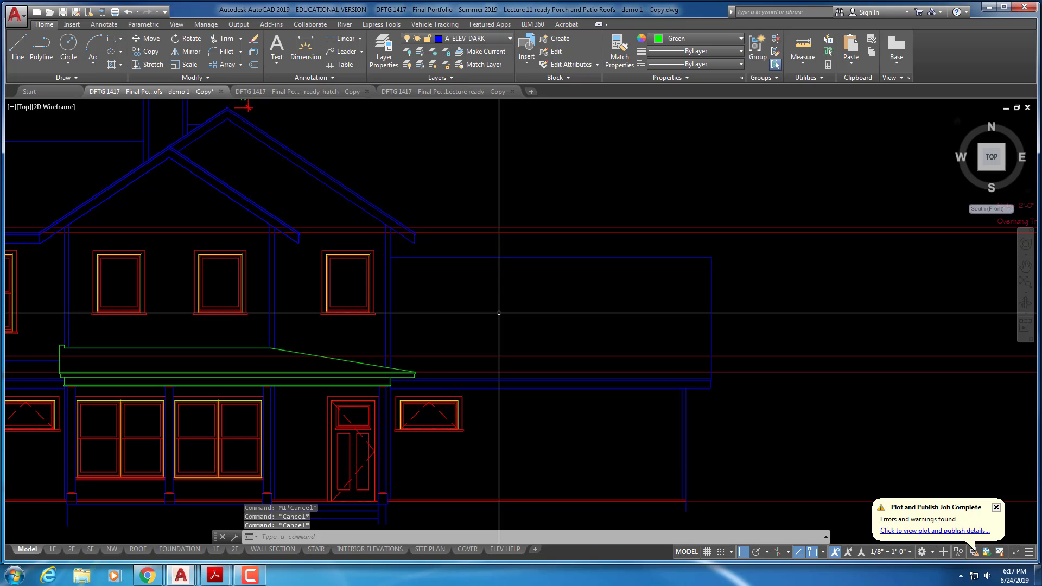
# - Try to mirror the south porch roof's sloped hip line, fascia, soffit and beam lines across the southeast diagonal projection line, with Ortho off
pyautogui.write('mi')
pyautogui.press('Return')
pyautogui.click(294, 352)
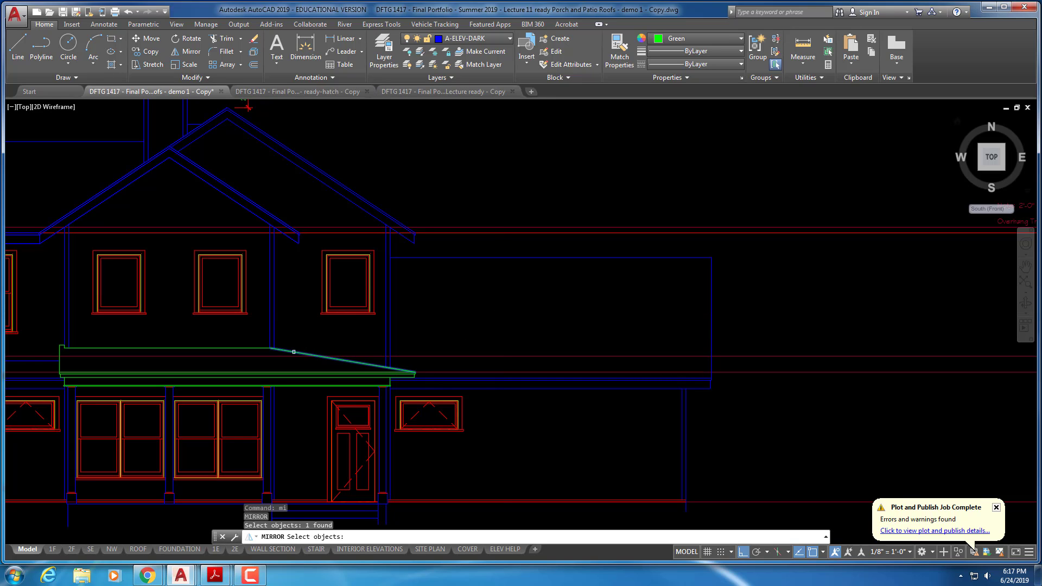
pyautogui.scroll(3, 348, 380)
pyautogui.scroll(3, 429, 387)
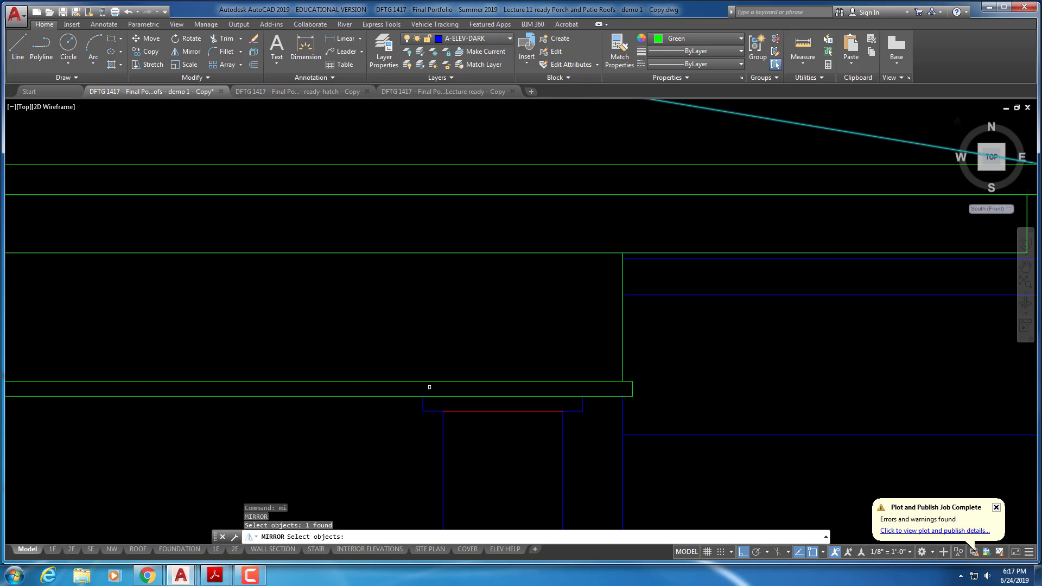
pyautogui.click(429, 387)
pyautogui.click(383, 380)
pyautogui.click(383, 396)
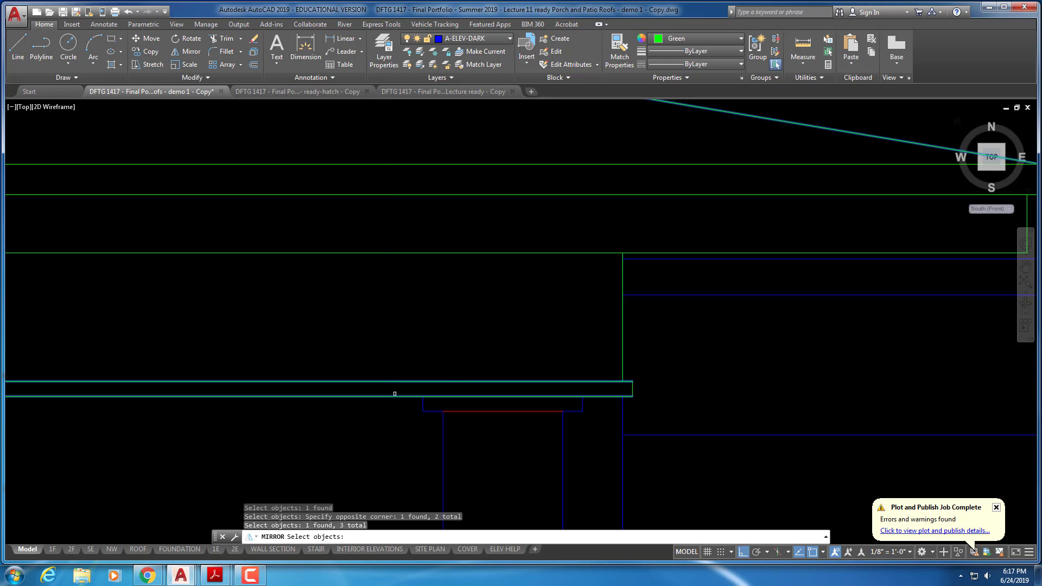
pyautogui.click(623, 323)
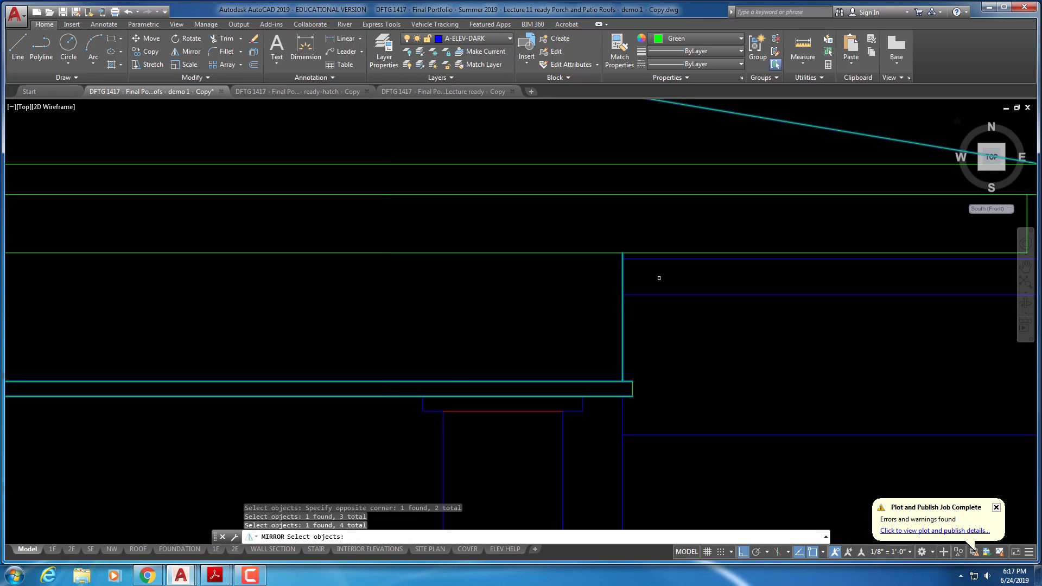
pyautogui.click(656, 253)
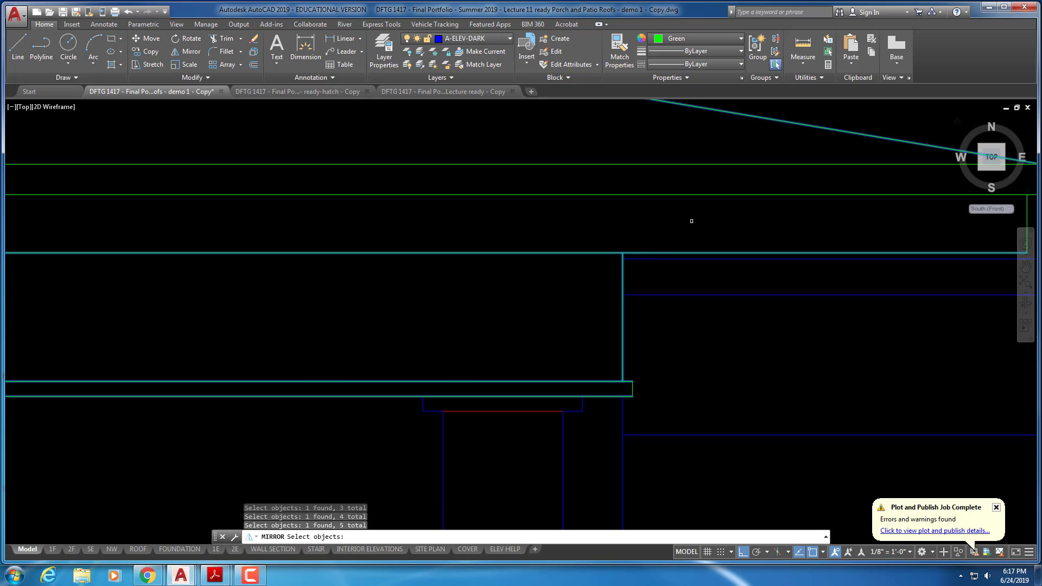
pyautogui.moveTo(879, 208); pyautogui.dragTo(582, 290, button='middle')
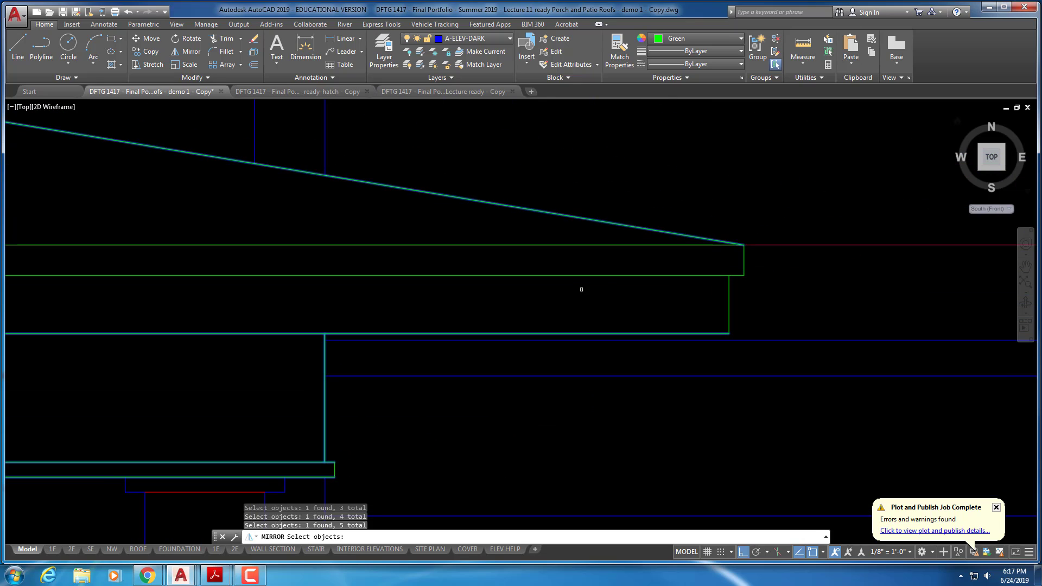
pyautogui.click(669, 246)
pyautogui.click(664, 249)
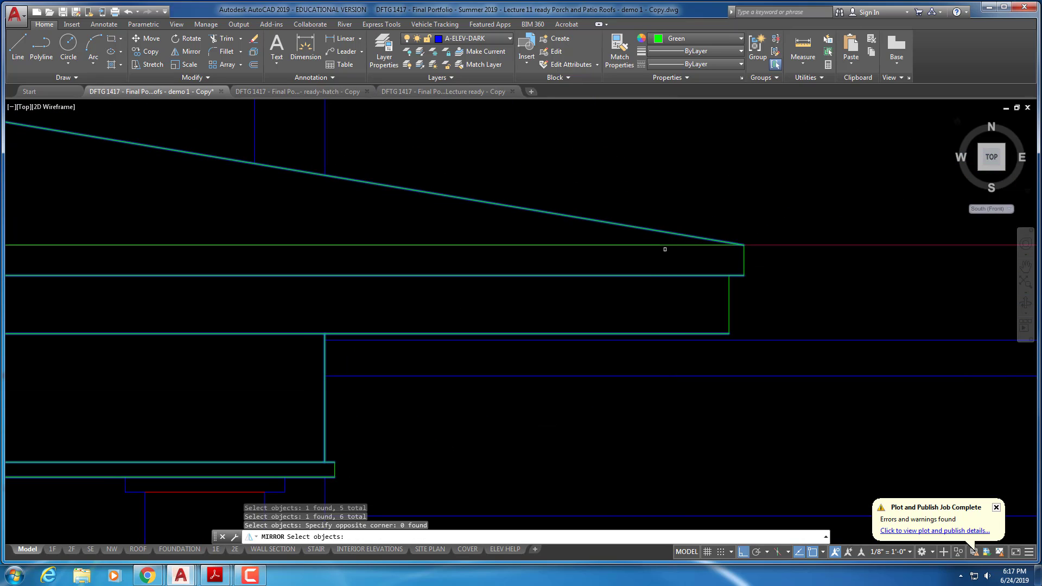
pyautogui.click(693, 361)
pyautogui.click(795, 208)
pyautogui.scroll(-5, 744, 309)
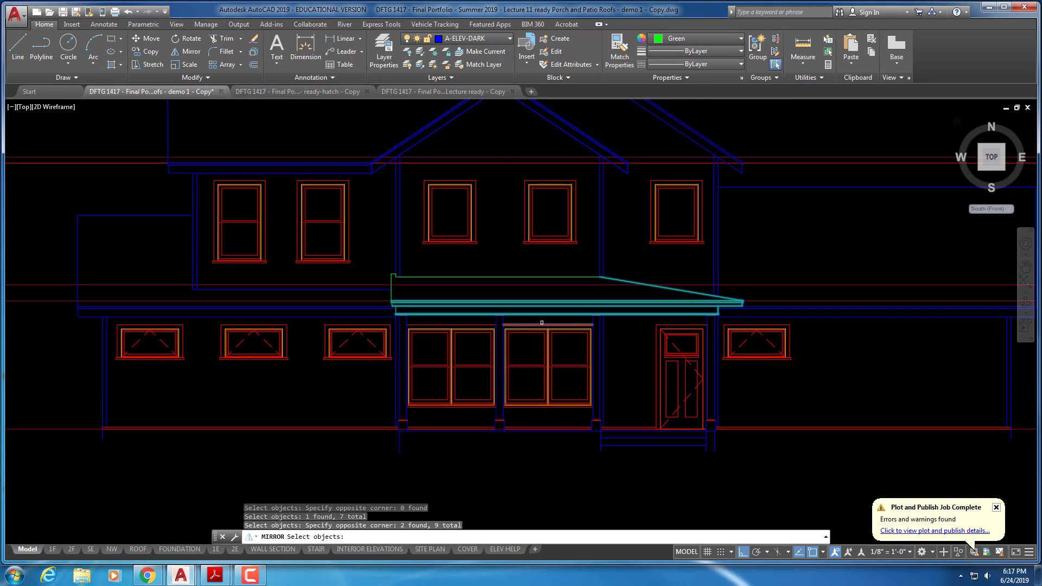
pyautogui.scroll(4, 442, 319)
pyautogui.scroll(-2, 384, 322)
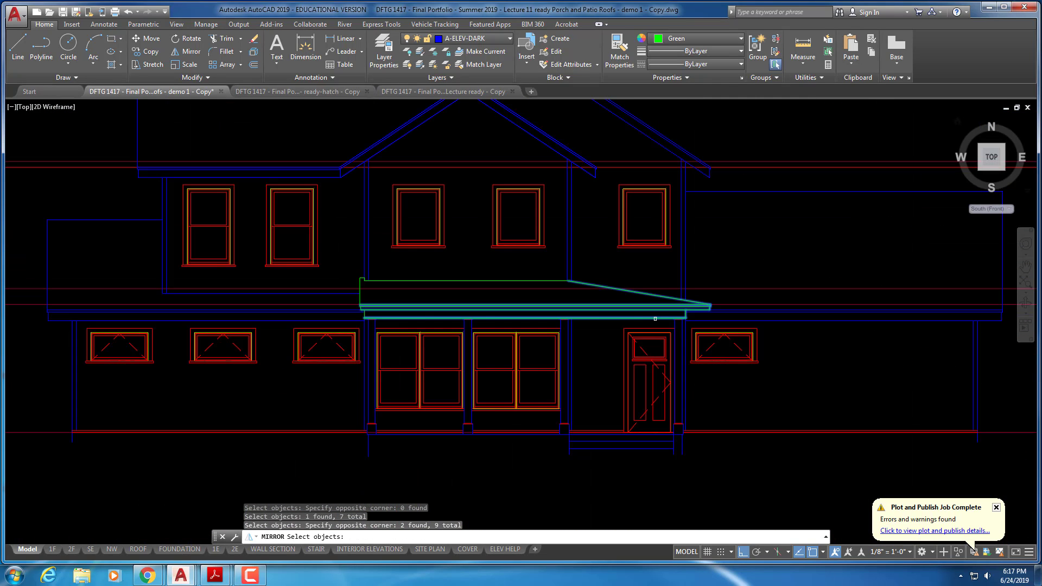
pyautogui.moveTo(654, 318); pyautogui.dragTo(403, 321, button='middle')
pyautogui.scroll(-3, 466, 325)
pyautogui.moveTo(594, 303); pyautogui.dragTo(537, 332, button='middle')
pyautogui.scroll(2, 554, 325)
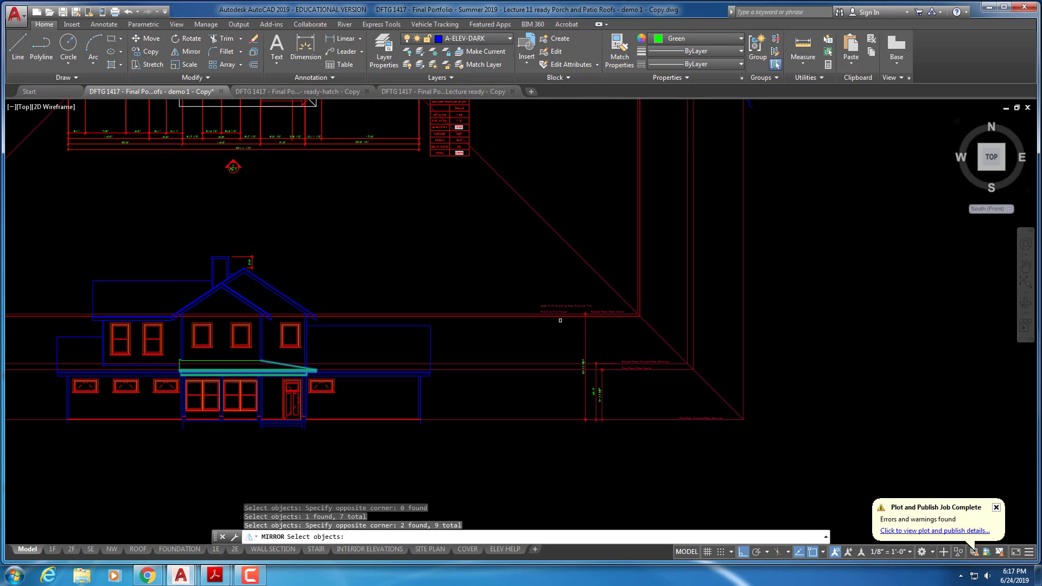
pyautogui.moveTo(565, 268); pyautogui.dragTo(557, 268, button='middle')
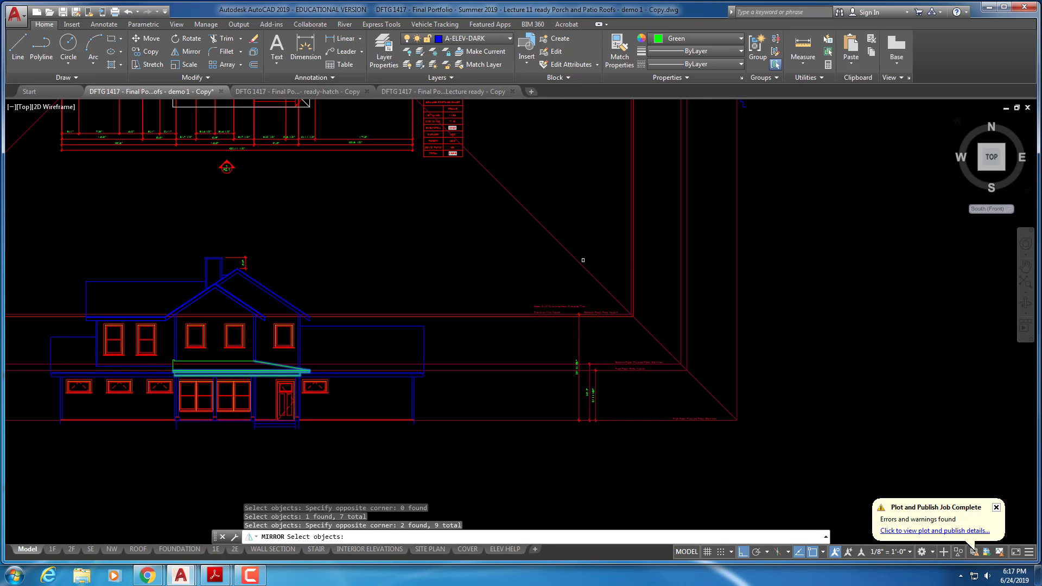
pyautogui.press('Return')
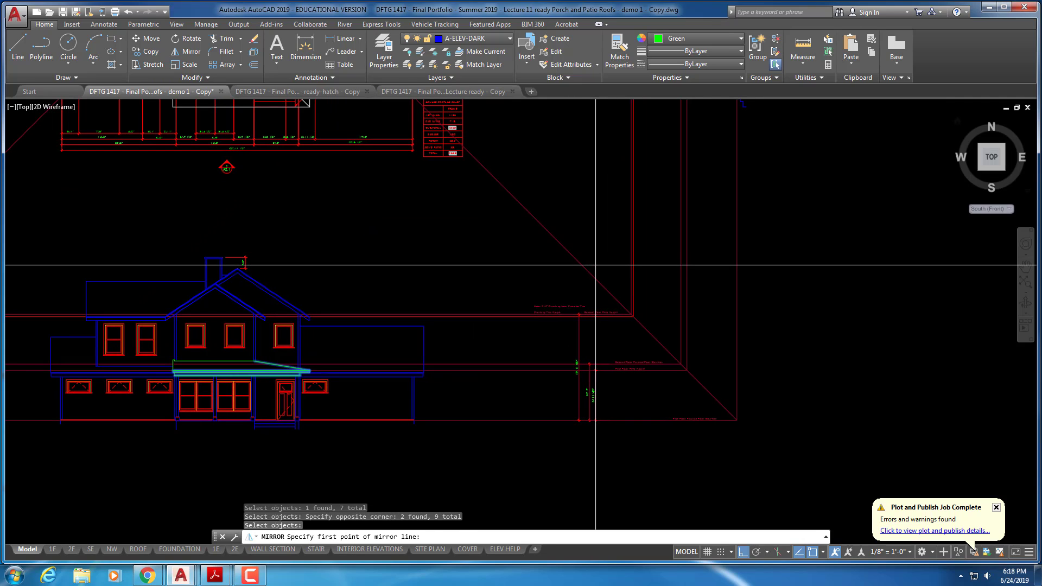
pyautogui.press('F8')
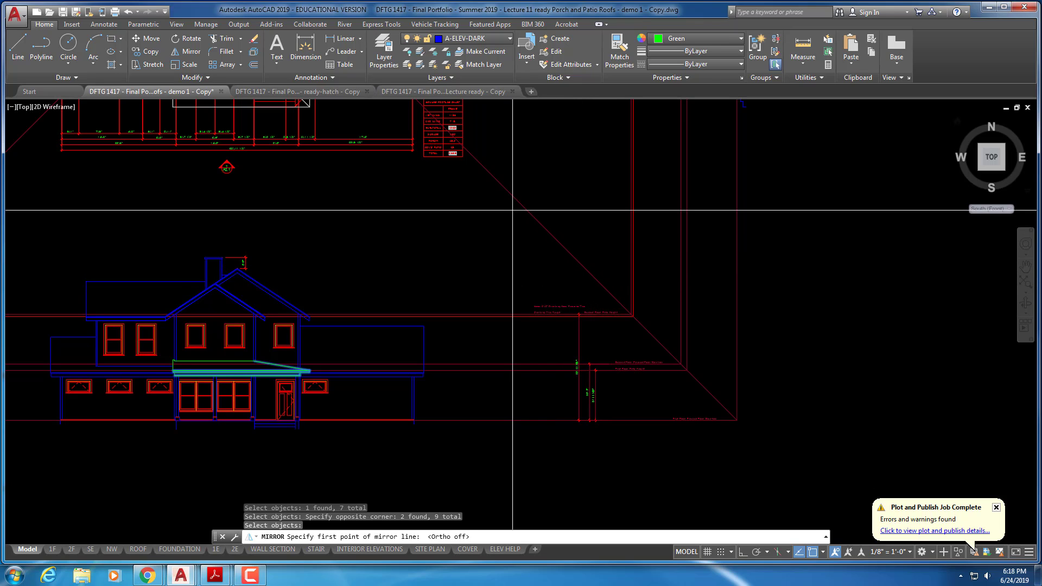
pyautogui.click(503, 186)
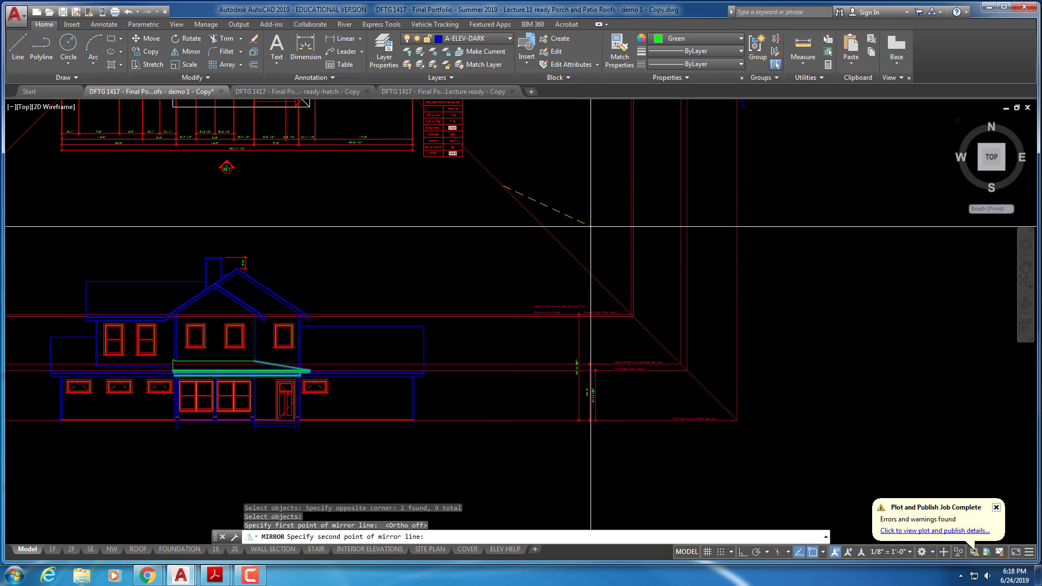
pyautogui.click(737, 418)
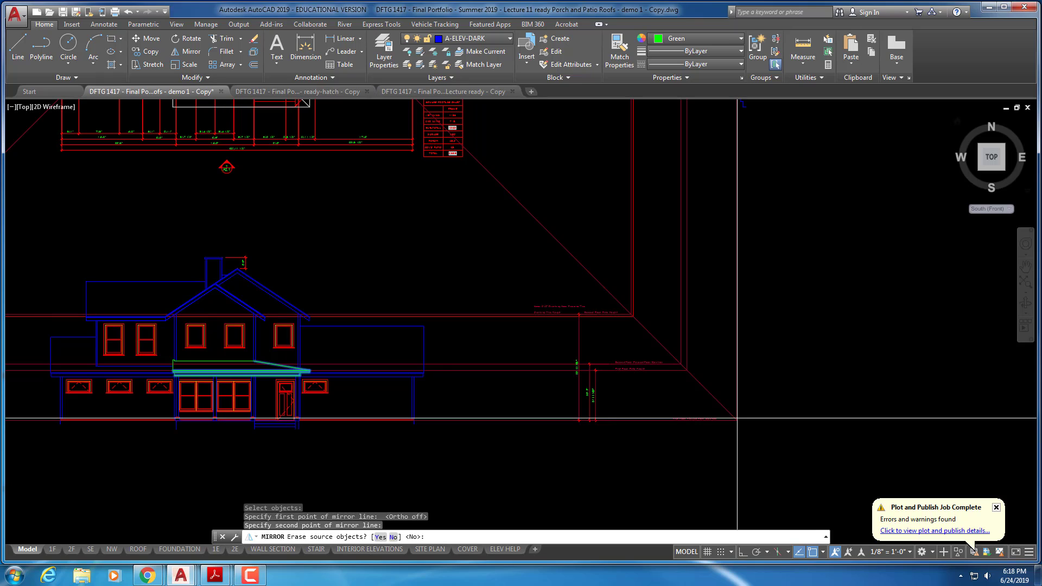
pyautogui.scroll(-4, 738, 399)
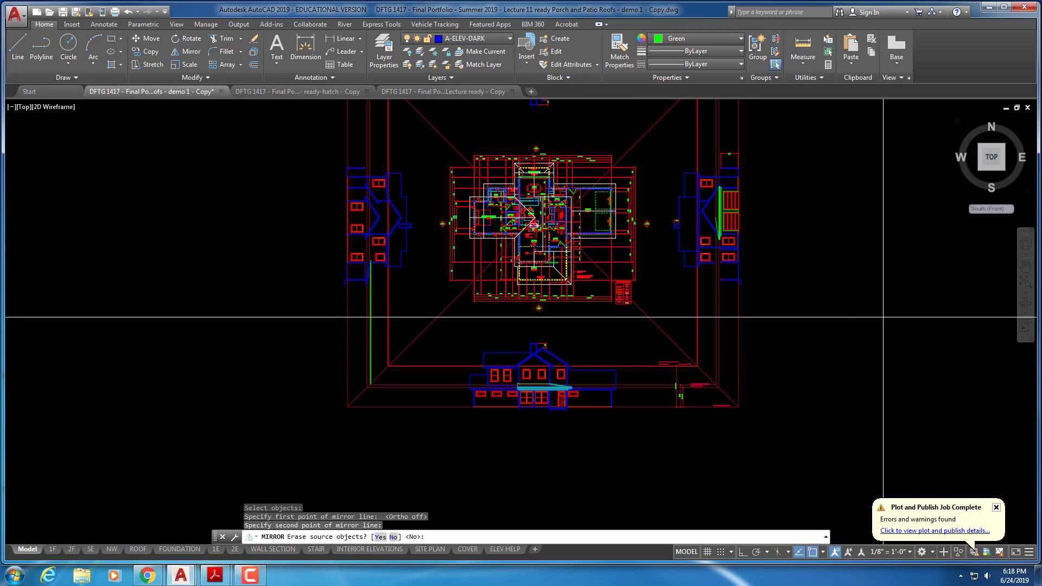
pyautogui.scroll(4, 826, 244)
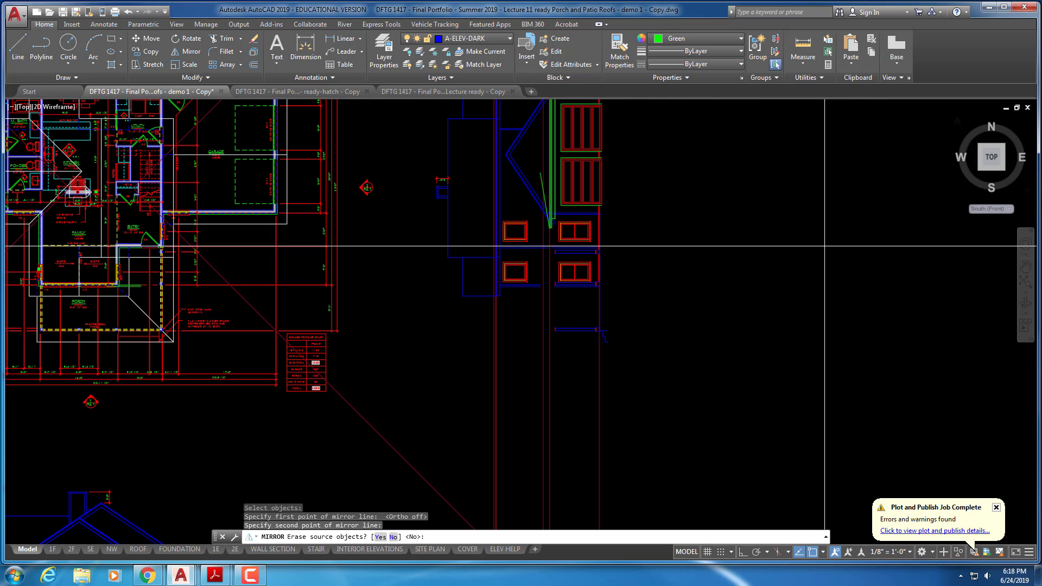
pyautogui.press('Escape')
pyautogui.scroll(-4, 760, 304)
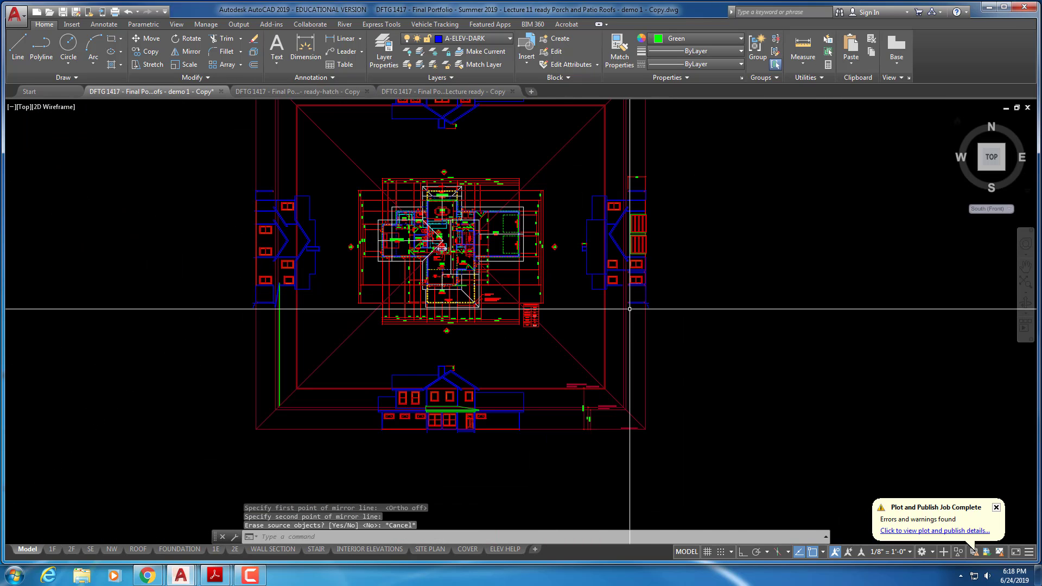
# - Mirror the previously selected south porch roof lines across the southeast diagonal projection line into the east elevation, keeping the source objects
pyautogui.scroll(4, 478, 371)
pyautogui.rightClick(500, 300)
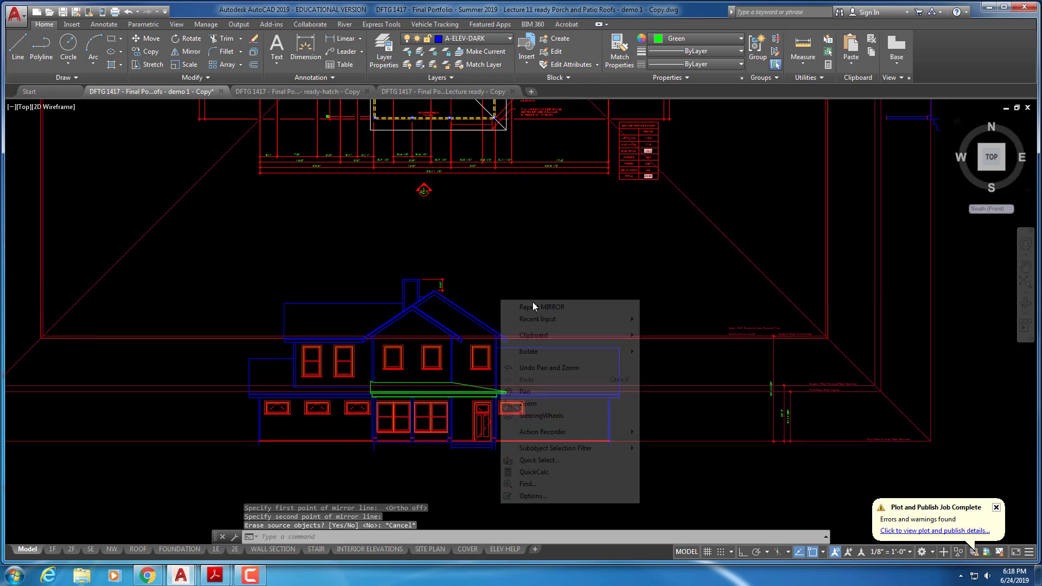
pyautogui.click(534, 308)
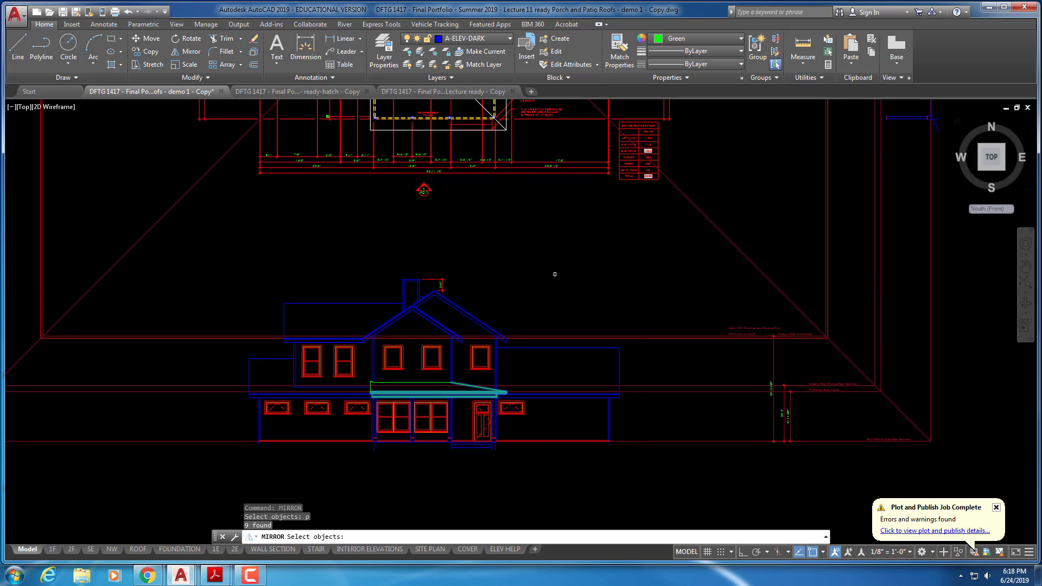
pyautogui.press('Return')
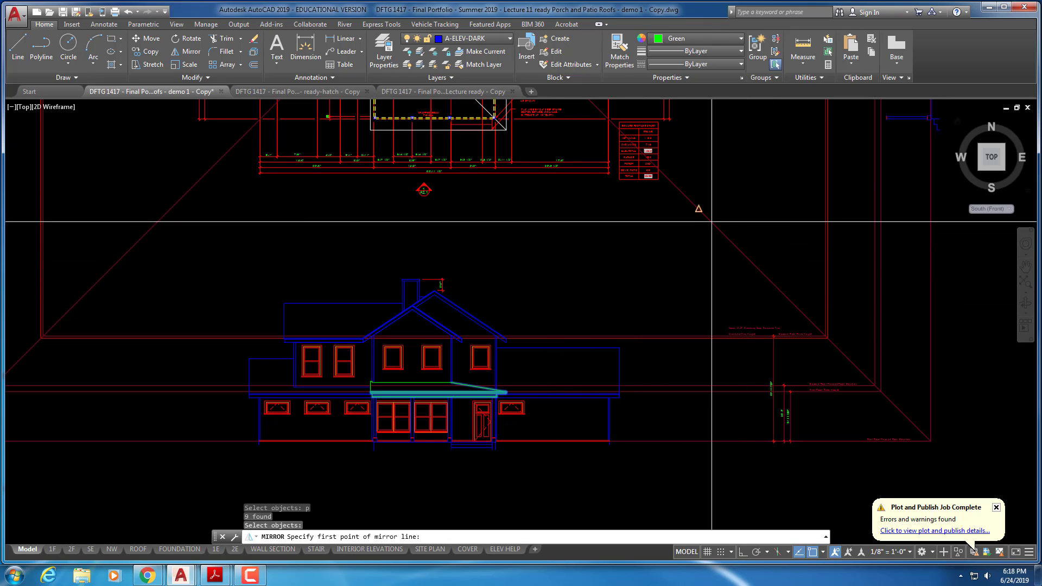
pyautogui.click(698, 208)
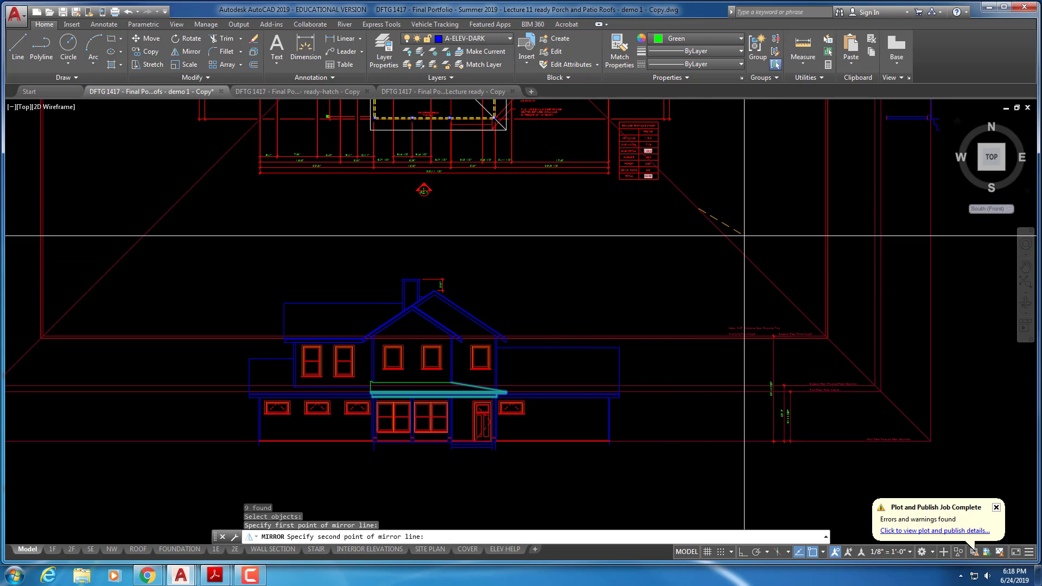
pyautogui.click(930, 440)
pyautogui.scroll(-4, 928, 440)
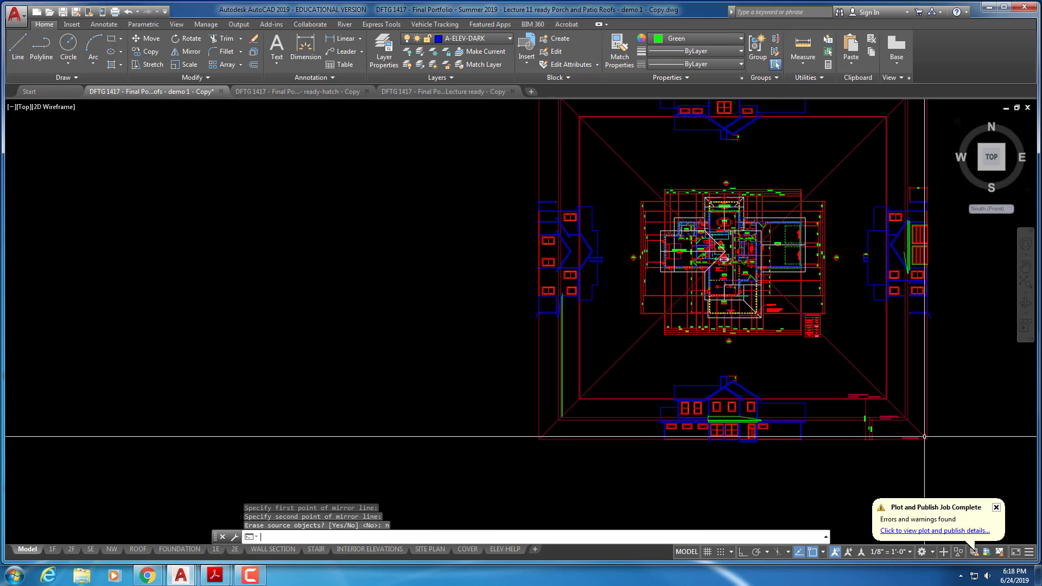
pyautogui.press('Return')
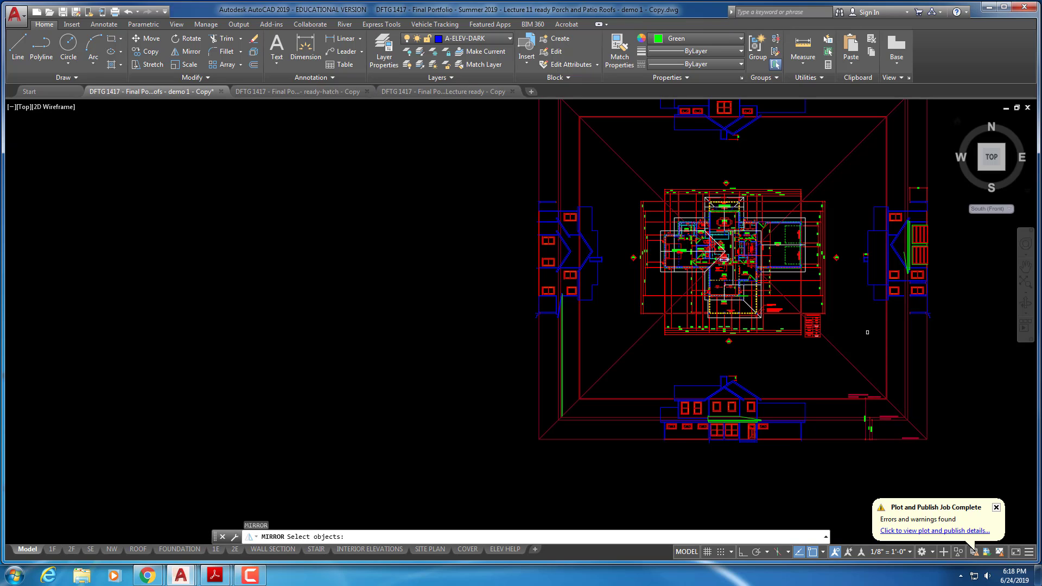
# - Restore the East (Right) UCS so the east elevation is shown upright
pyautogui.moveTo(885, 311); pyautogui.dragTo(614, 327, button='middle')
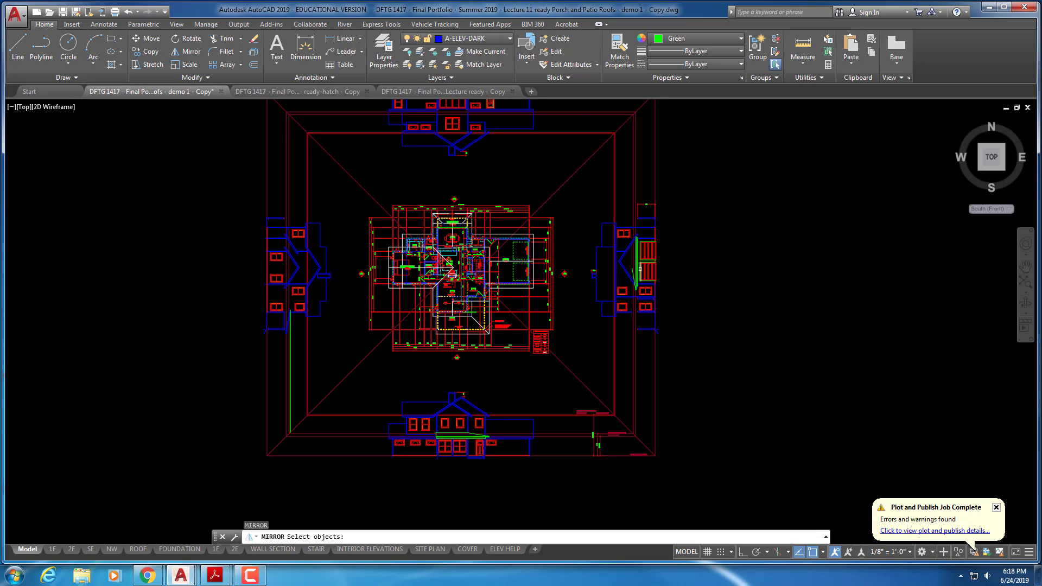
pyautogui.click(1008, 209)
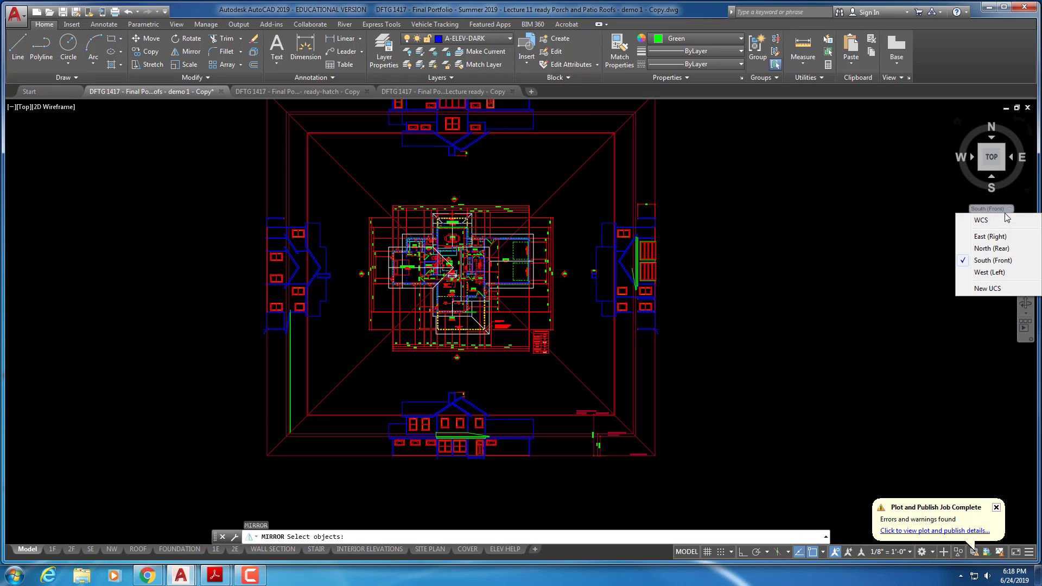
pyautogui.click(989, 238)
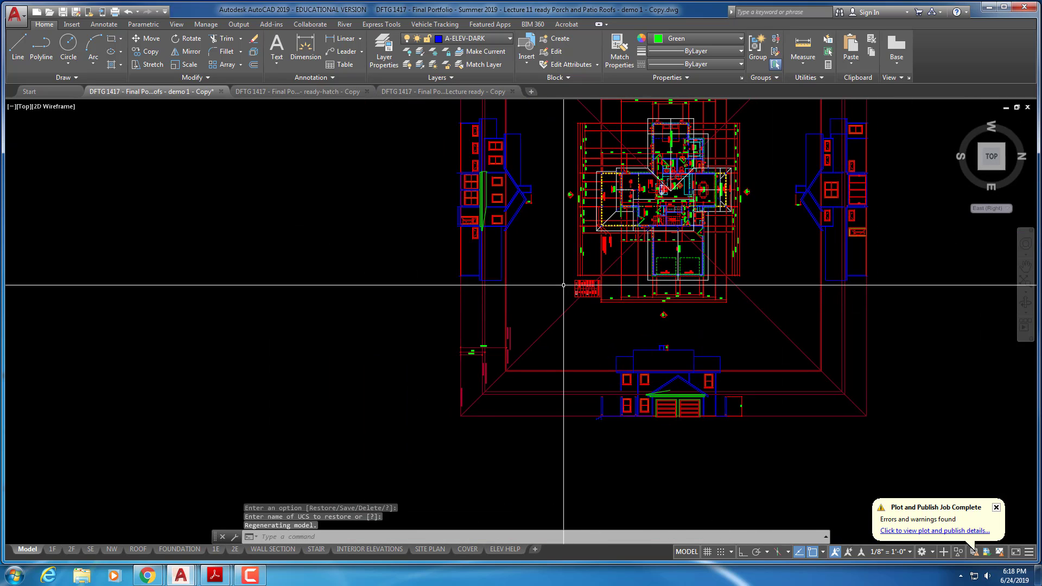
# - Draw a vertical projection line with Ortho on from the porch roof's southeast corner in plan down past the east elevation
pyautogui.scroll(4, 692, 237)
pyautogui.moveTo(584, 201); pyautogui.dragTo(635, 268, button='middle')
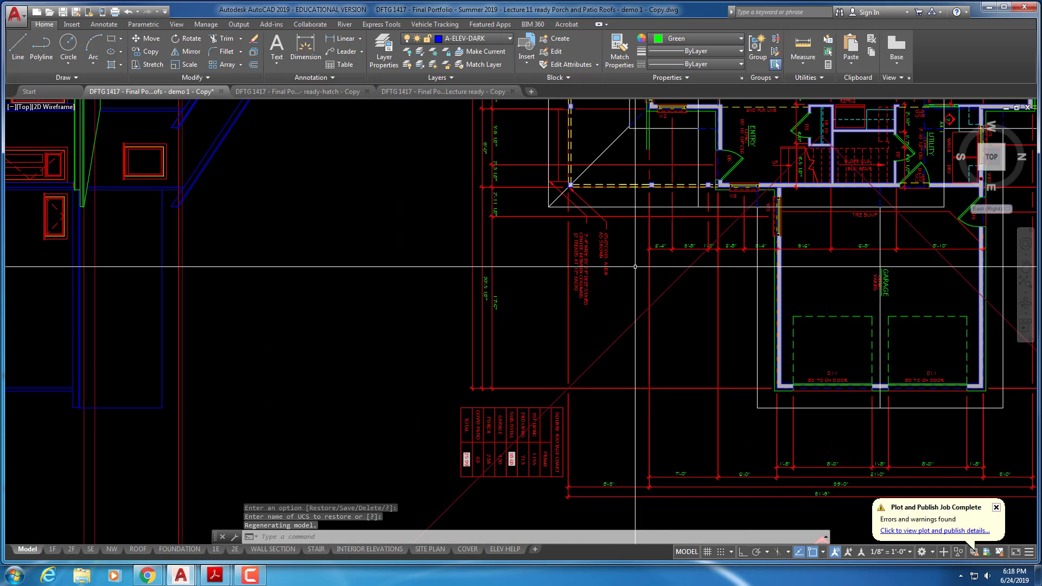
pyautogui.write('l')
pyautogui.press('Return')
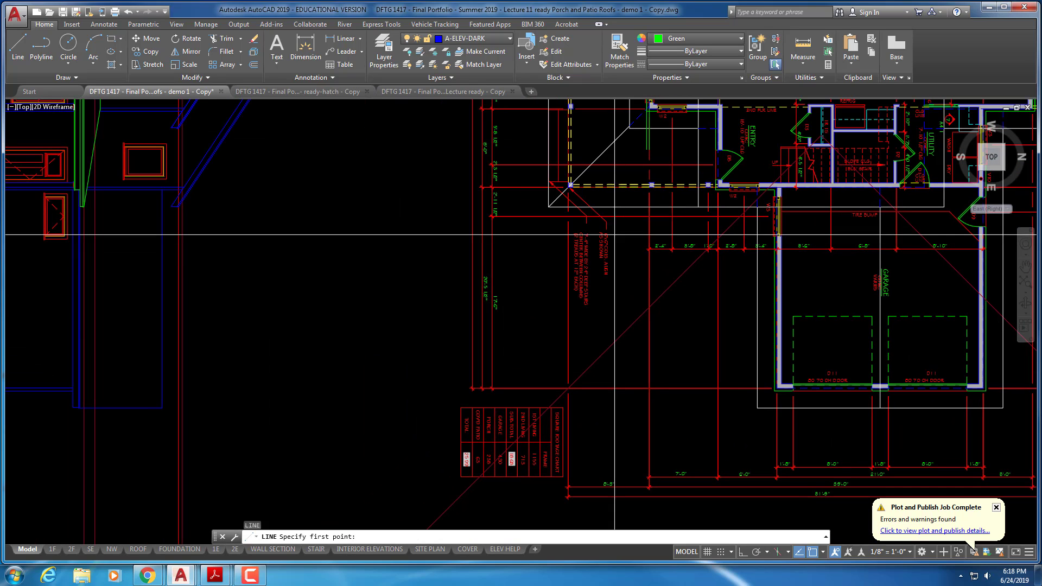
pyautogui.click(549, 206)
pyautogui.scroll(-4, 527, 304)
pyautogui.moveTo(527, 315); pyautogui.dragTo(545, 278, button='middle')
pyautogui.press('F8')
pyautogui.moveTo(533, 431); pyautogui.dragTo(564, 295, button='middle')
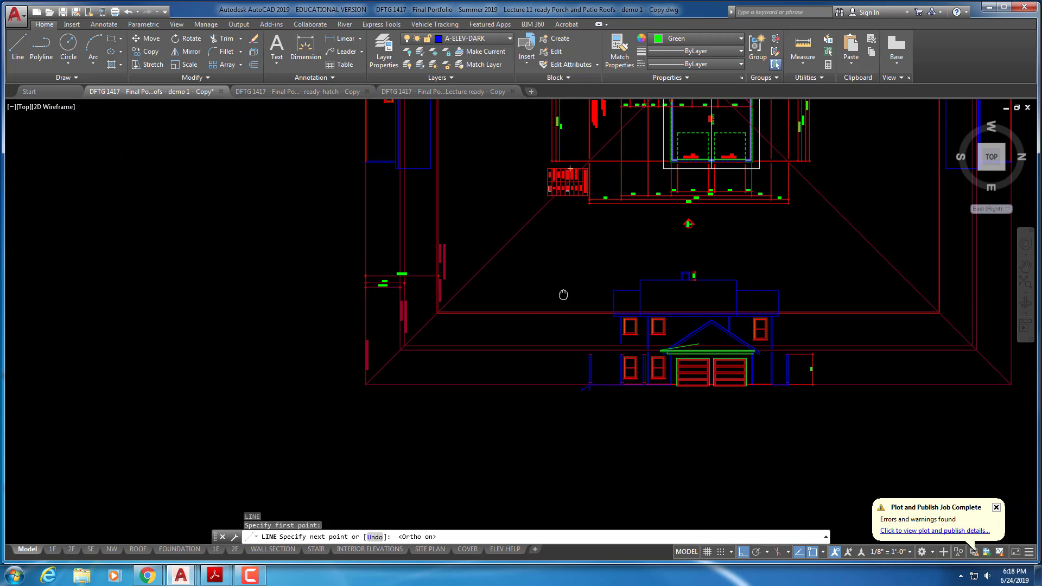
pyautogui.press('Escape')
pyautogui.scroll(4, 686, 366)
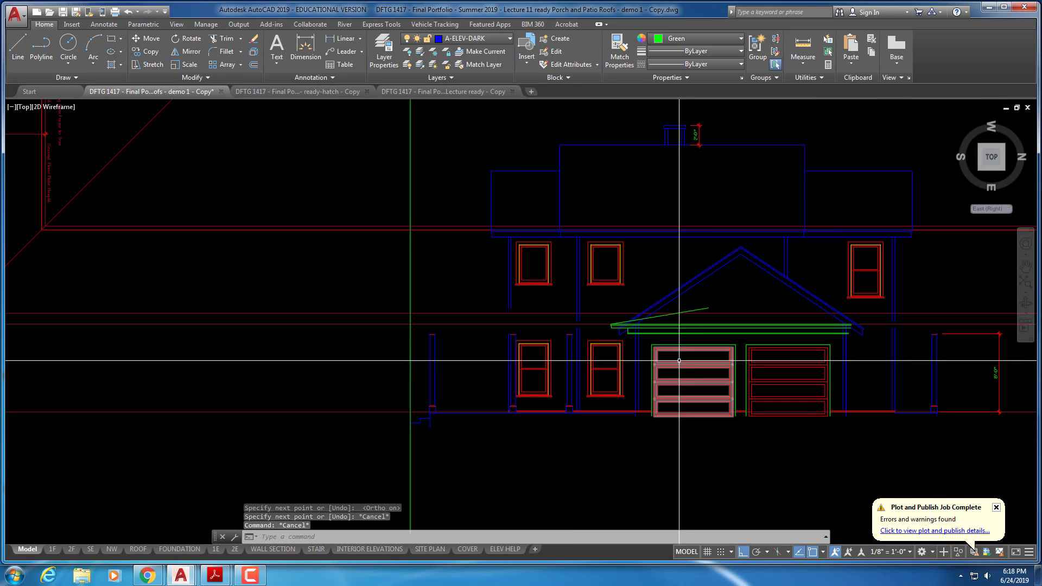
pyautogui.scroll(2, 679, 361)
pyautogui.press('Escape')
pyautogui.press('Escape')
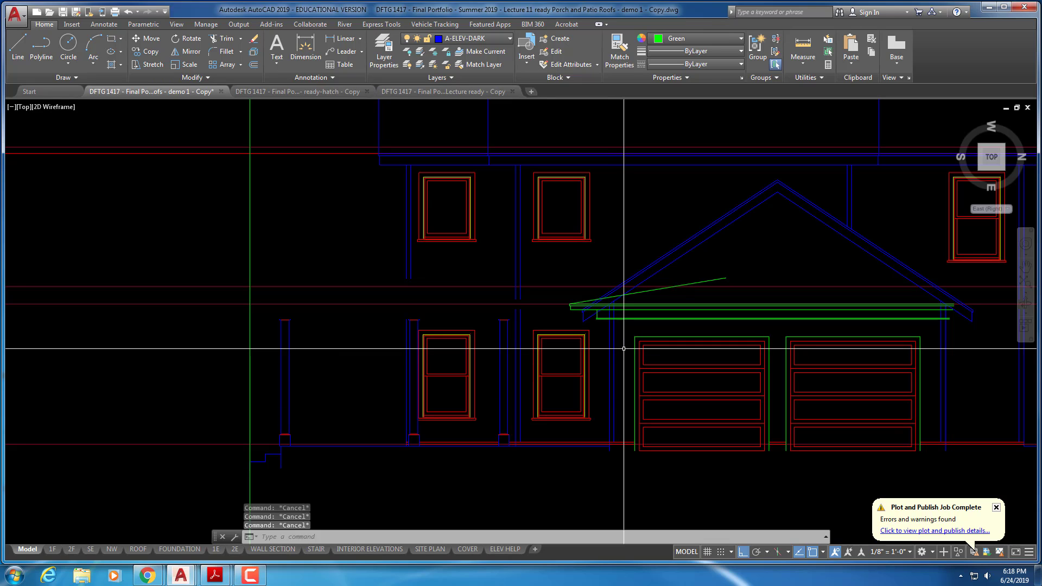
# - Select the nine mirrored porch roof lines in the east elevation and try to mirror them about a horizontal axis through the eave corner
pyautogui.write('mi')
pyautogui.press('Return')
pyautogui.scroll(2, 610, 340)
pyautogui.scroll(2, 653, 310)
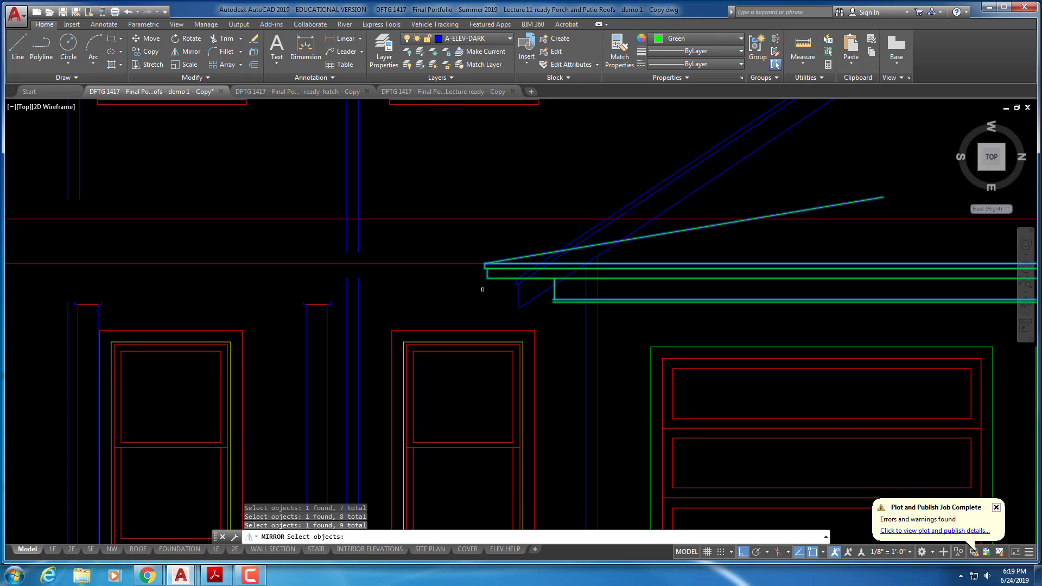
pyautogui.scroll(-2, 480, 290)
pyautogui.scroll(4, 459, 293)
pyautogui.press('Return')
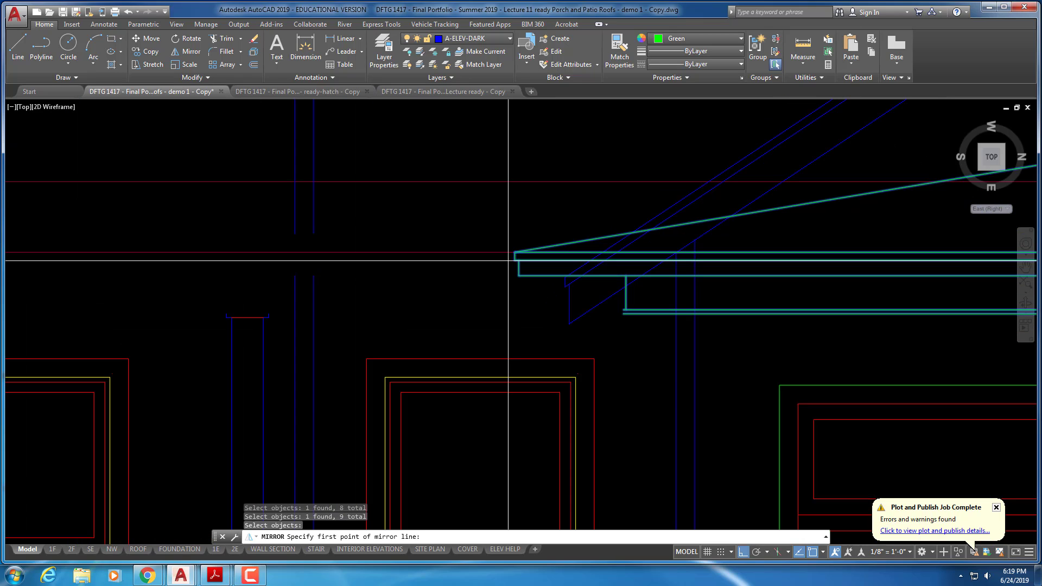
pyautogui.scroll(3, 514, 252)
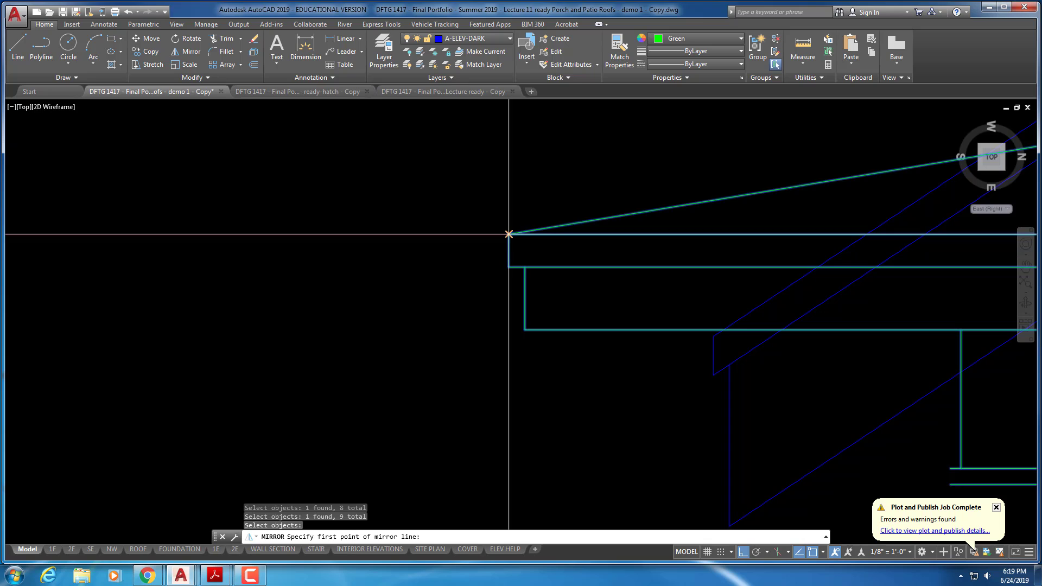
pyautogui.scroll(-5, 507, 234)
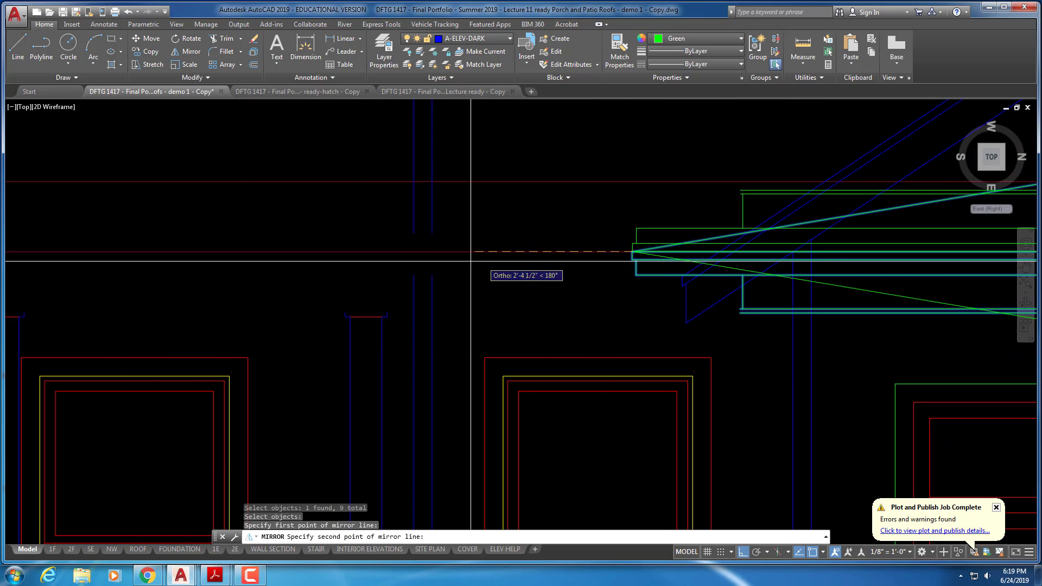
pyautogui.press('Escape')
pyautogui.press('Escape')
pyautogui.press('Escape')
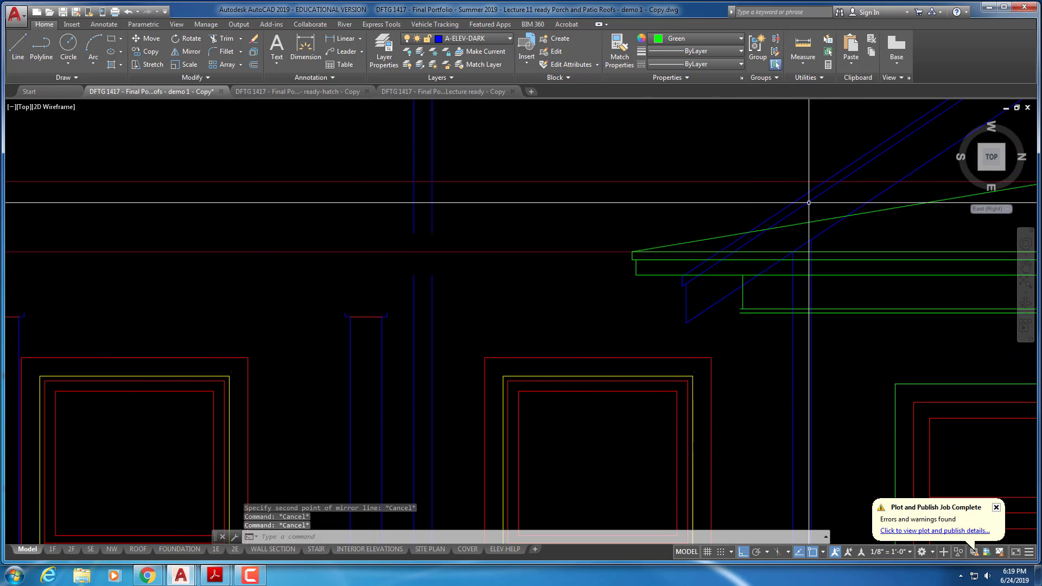
# - Move the nine previously selected porch roof lines horizontally from the south eave corner to the vertical projection line in the east elevation
pyautogui.write('m')
pyautogui.press('Return')
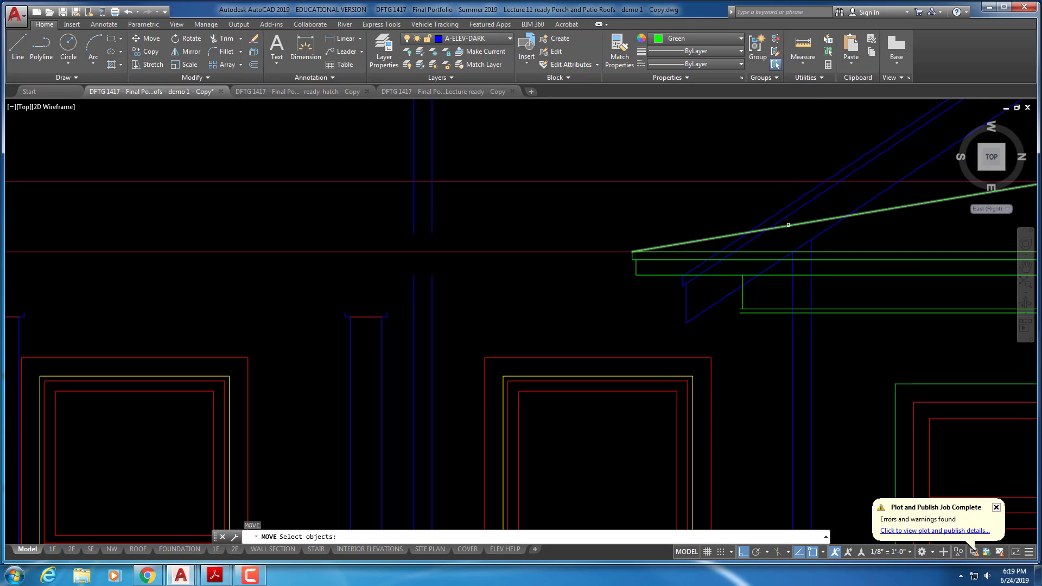
pyautogui.write('p')
pyautogui.press('Return')
pyautogui.press('Return')
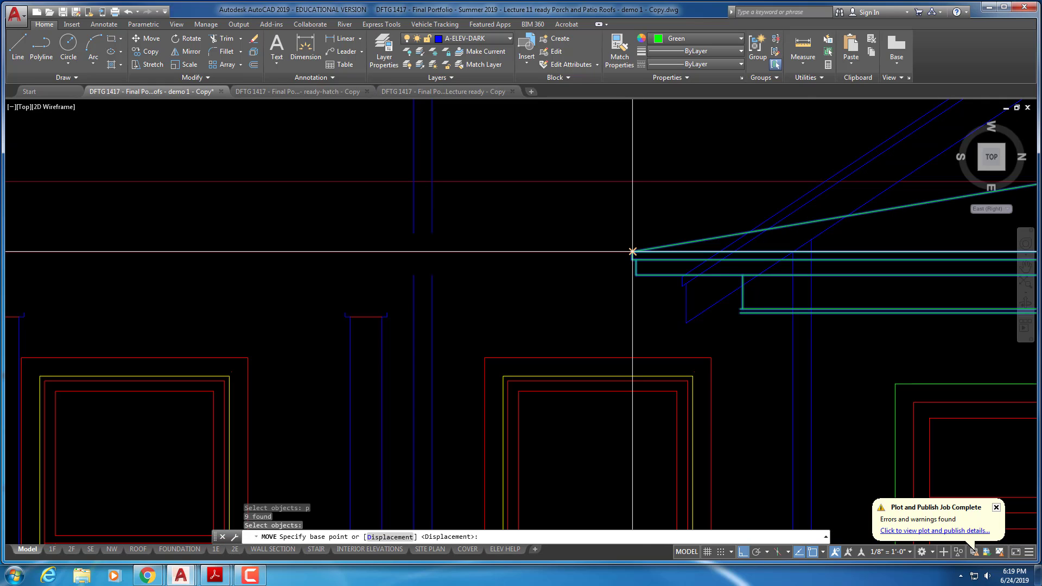
pyautogui.click(631, 252)
pyautogui.scroll(-3, 438, 260)
pyautogui.moveTo(438, 259); pyautogui.dragTo(766, 263, button='middle')
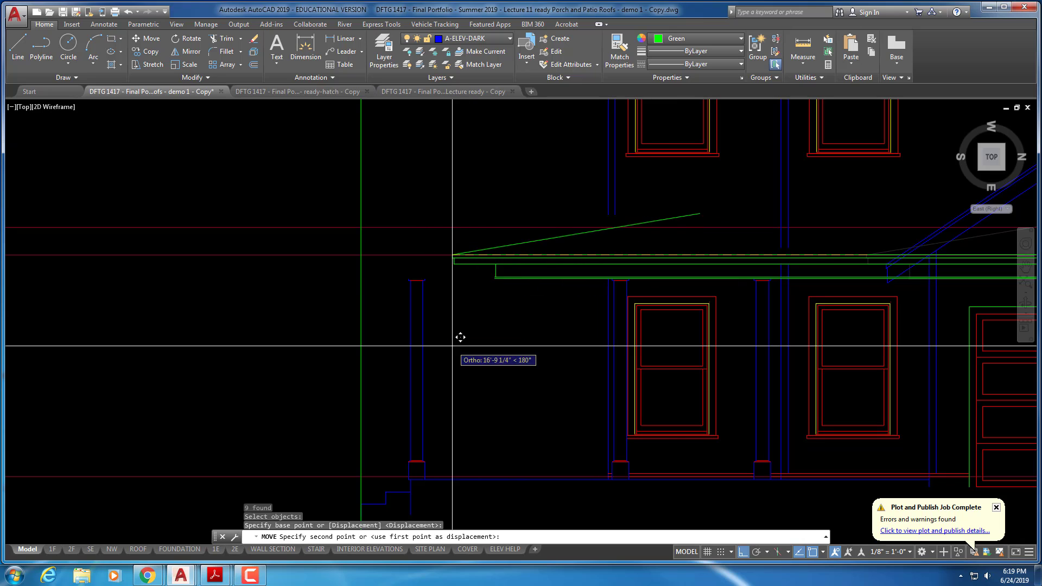
pyautogui.scroll(5, 374, 242)
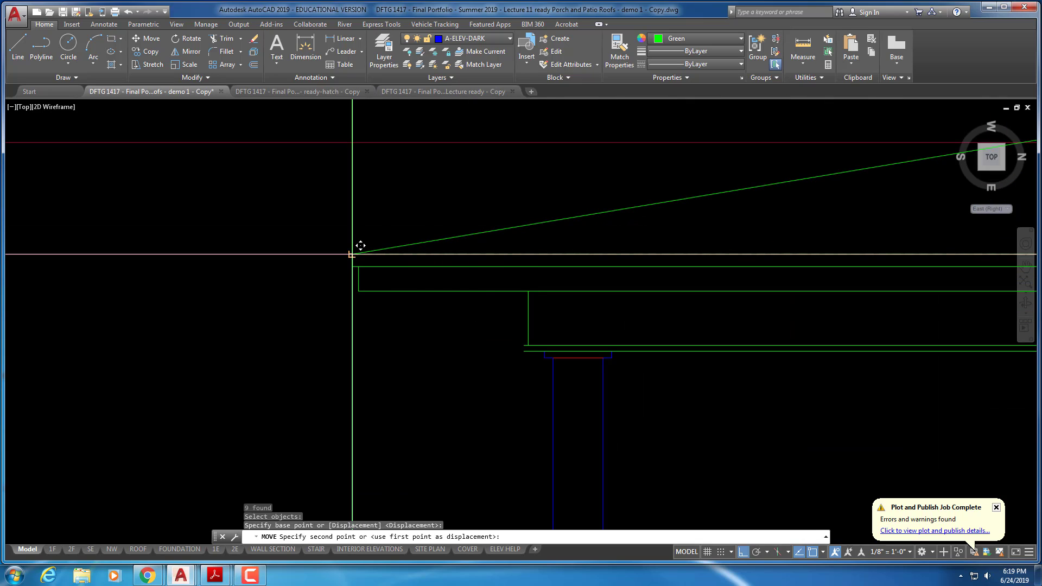
pyautogui.scroll(-2, 352, 254)
pyautogui.scroll(-4, 303, 315)
pyautogui.press('Escape')
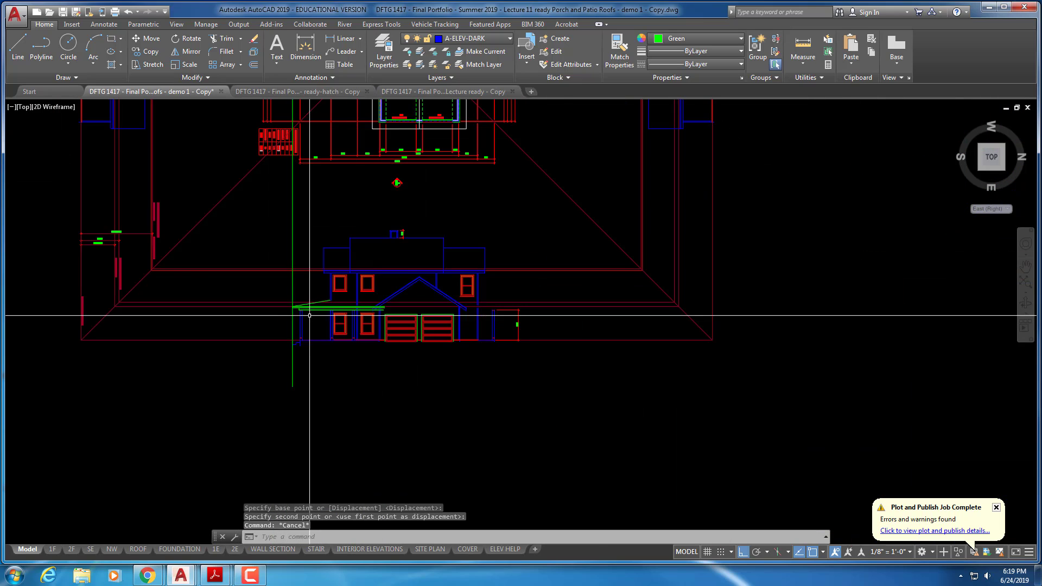
# - Erase the vertical projection line at the south end of the east elevation's porch roof
pyautogui.scroll(-2, 304, 248)
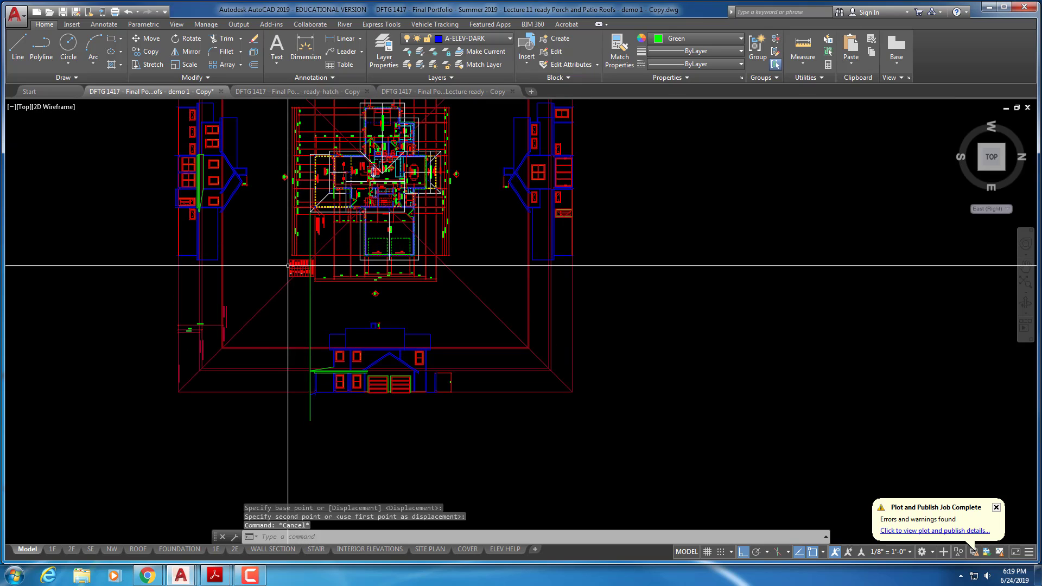
pyautogui.scroll(7, 325, 304)
pyautogui.press('Escape')
pyautogui.press('Escape')
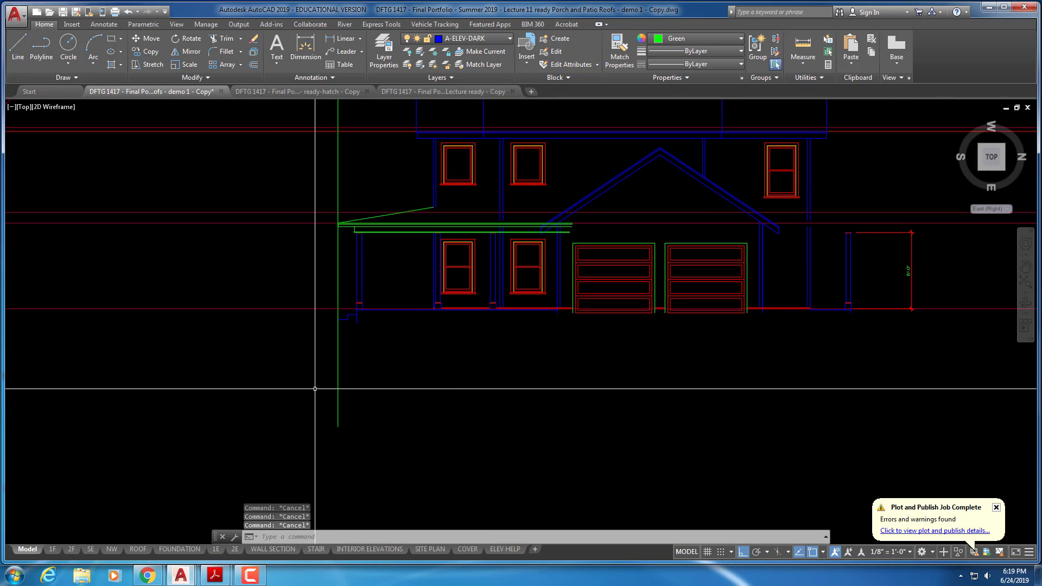
pyautogui.write('e')
pyautogui.press('Return')
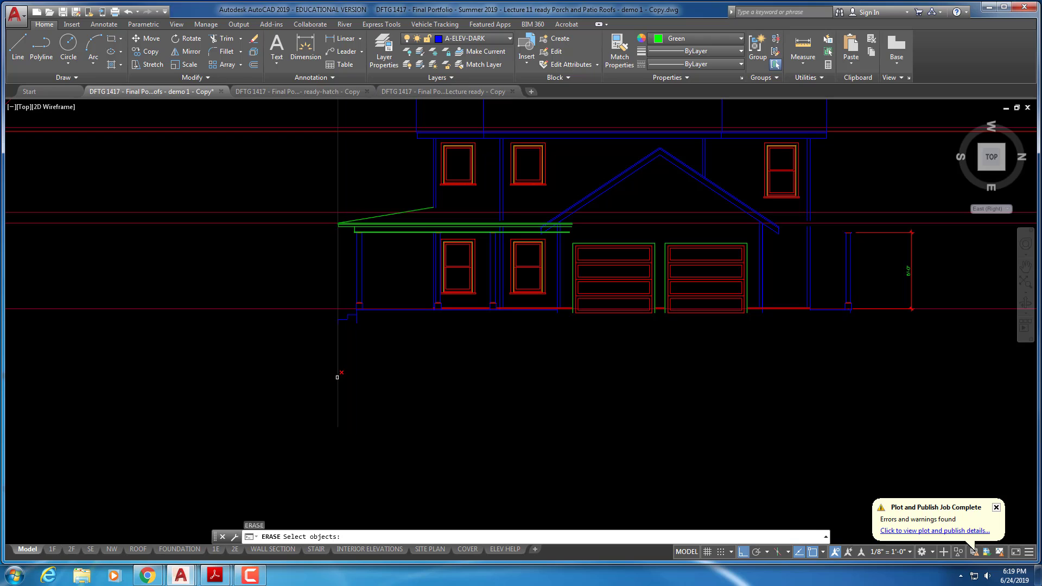
pyautogui.click(337, 377)
pyautogui.scroll(4, 349, 339)
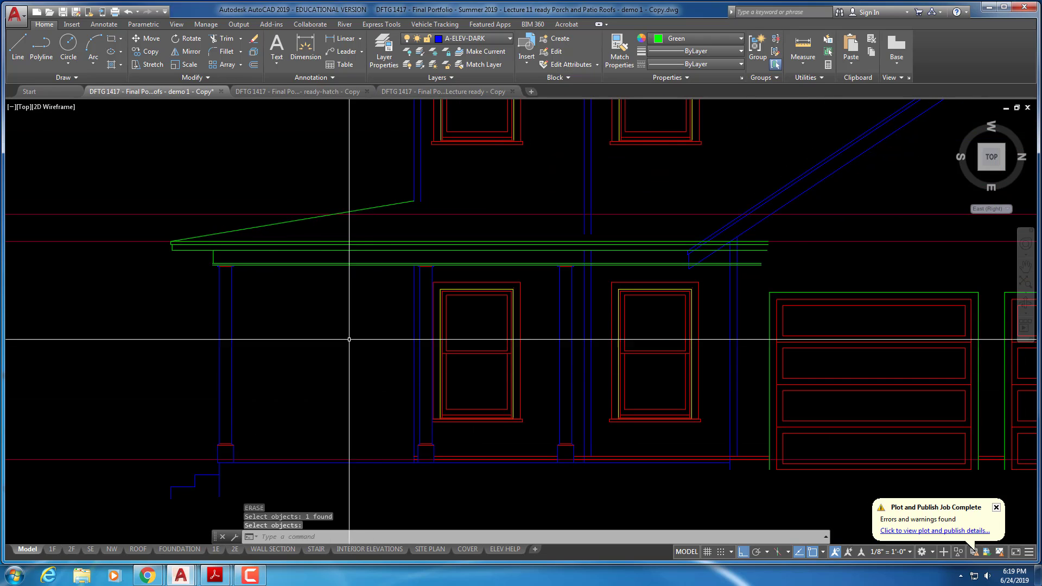
# - Examine where the porch roof and dropped beam meet the entry wall corner in the floor plan, compared with the east elevation
pyautogui.scroll(-4, 526, 269)
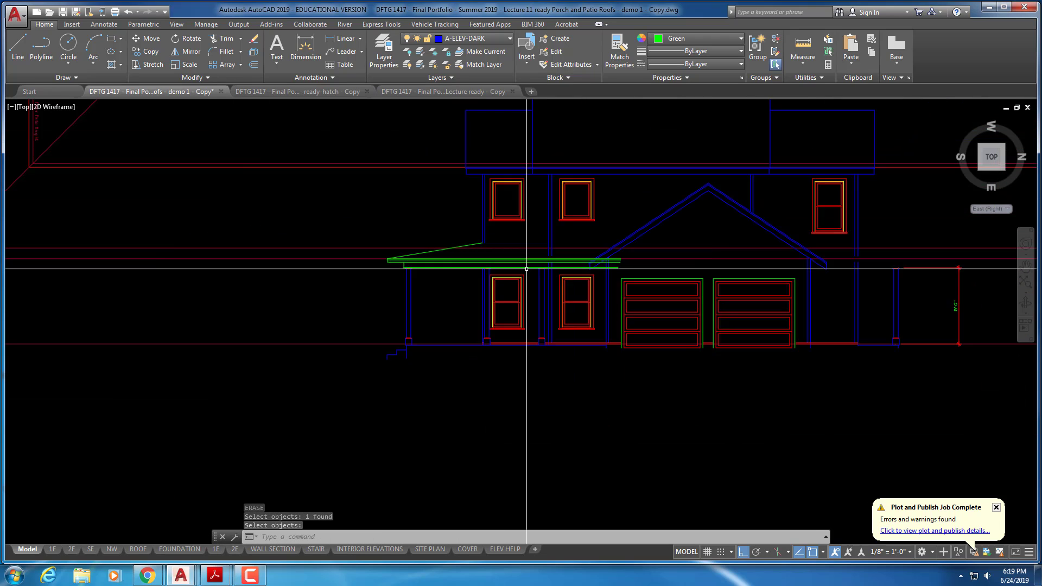
pyautogui.scroll(-6, 527, 268)
pyautogui.scroll(5, 464, 416)
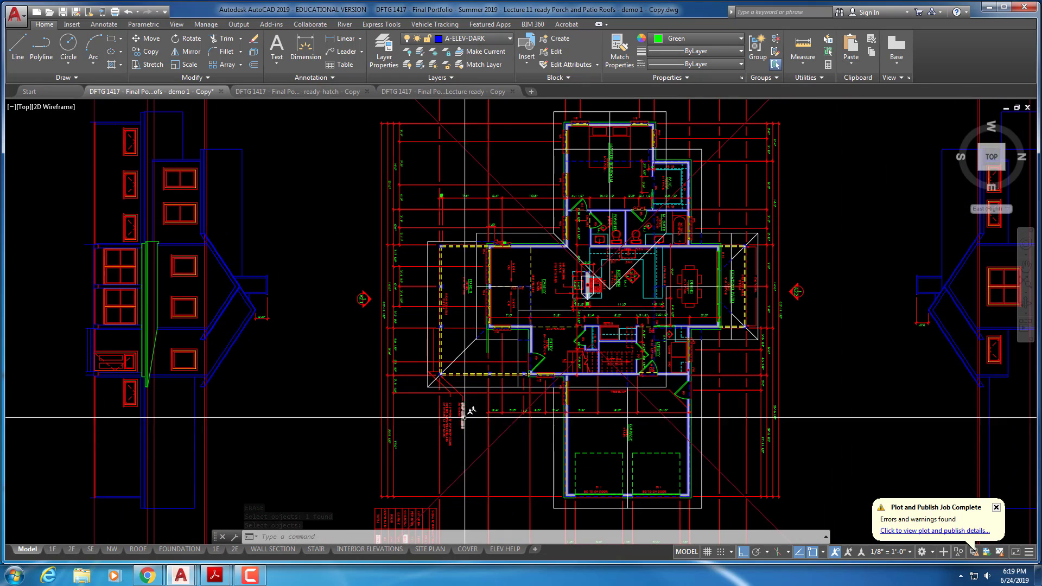
pyautogui.scroll(4, 526, 380)
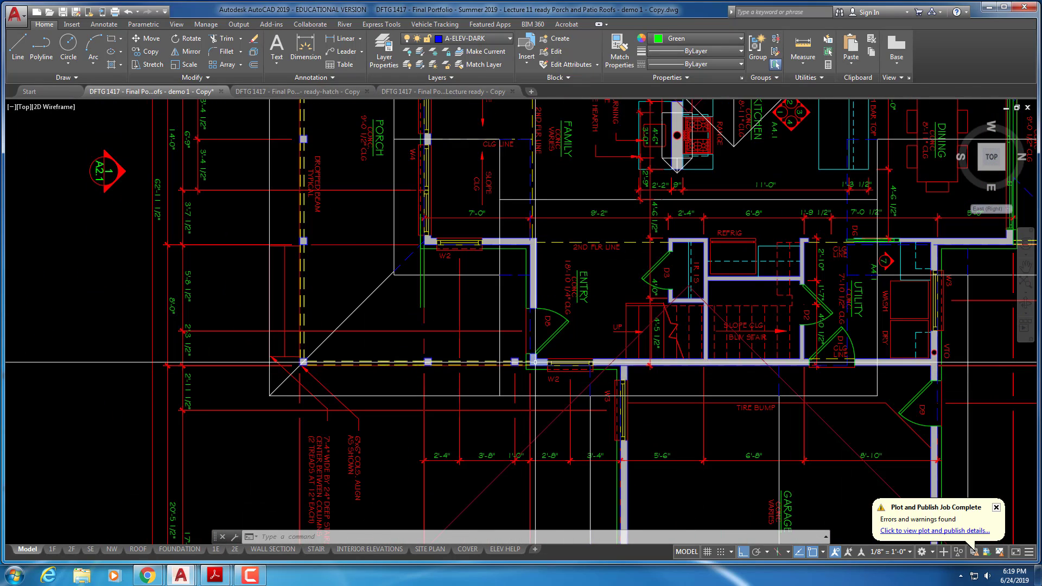
pyautogui.scroll(4, 535, 362)
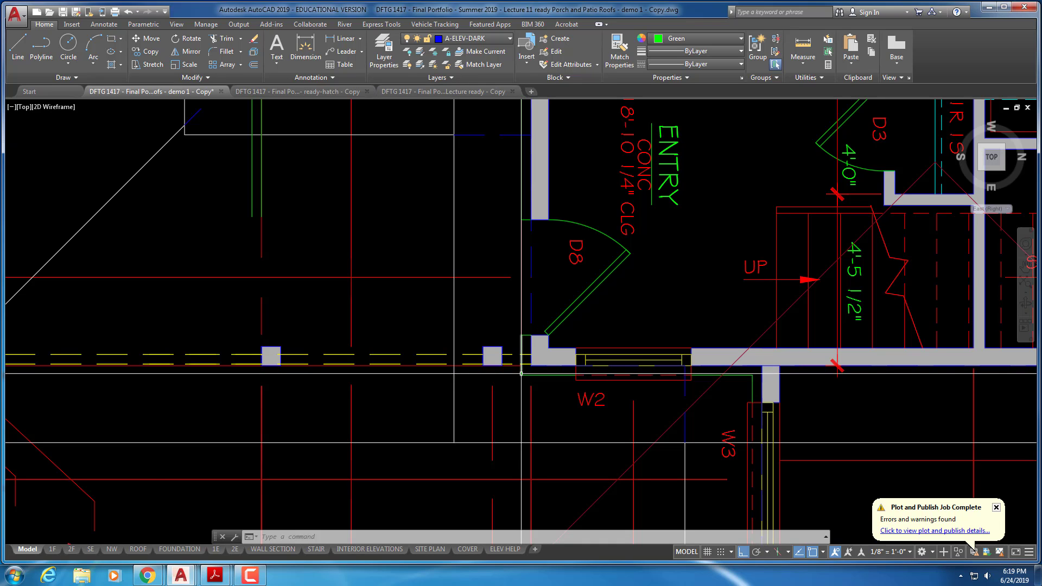
pyautogui.scroll(-6, 505, 413)
pyautogui.scroll(-5, 503, 415)
# - Trim the two dropped beam lines in the east elevation back to the entry wall corner line
pyautogui.moveTo(478, 451); pyautogui.dragTo(523, 309, button='middle')
pyautogui.scroll(8, 524, 372)
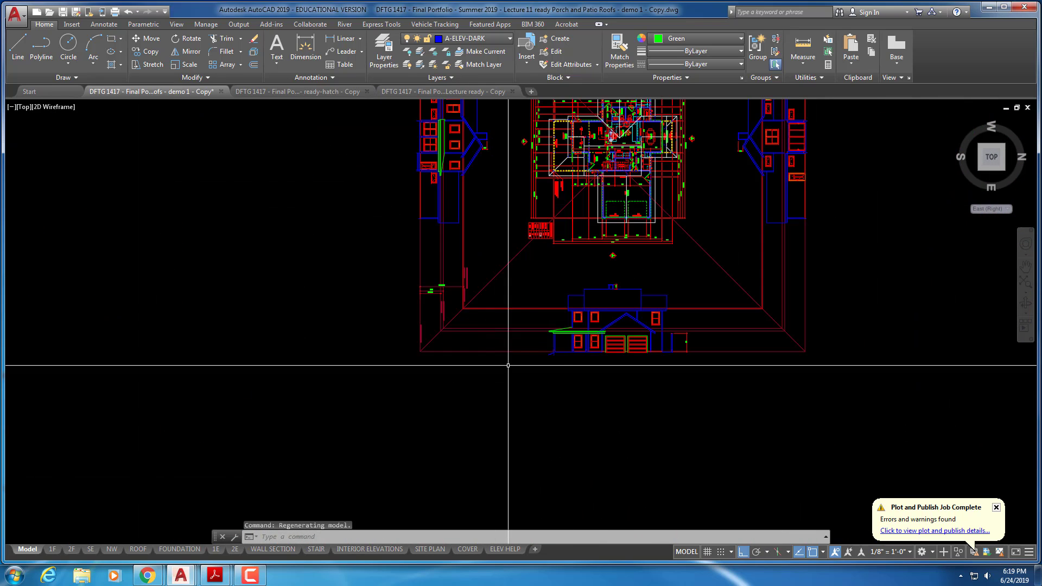
pyautogui.moveTo(523, 373); pyautogui.dragTo(508, 391, button='middle')
pyautogui.scroll(8, 508, 392)
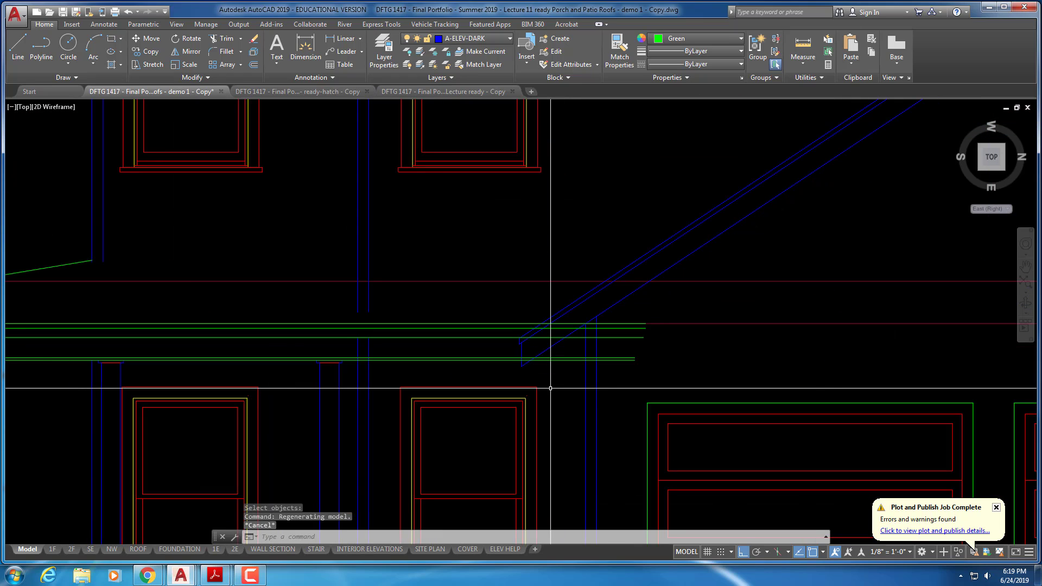
pyautogui.write('tr')
pyautogui.press('Return')
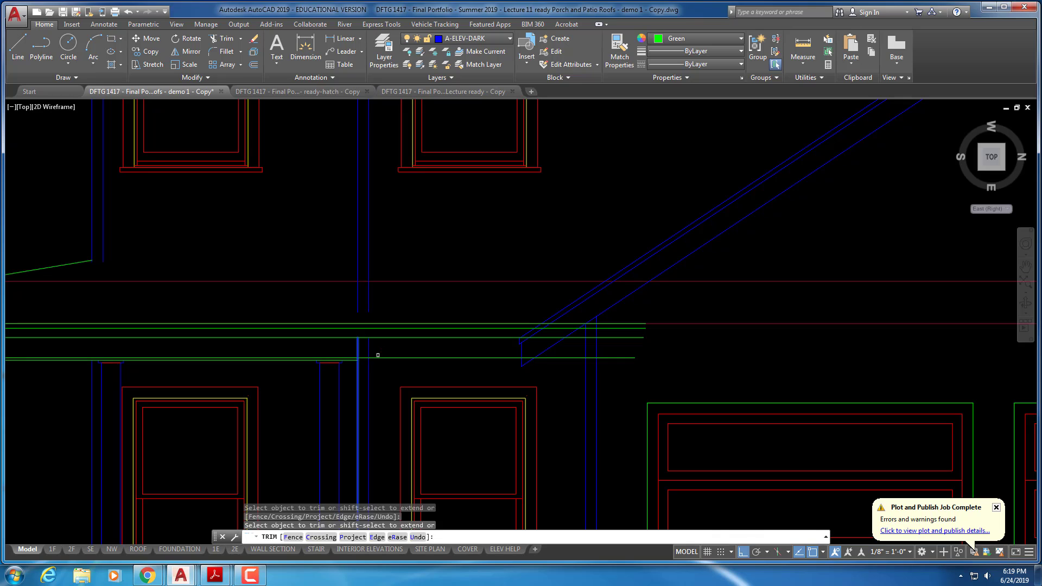
pyautogui.press('Escape')
pyautogui.press('Escape')
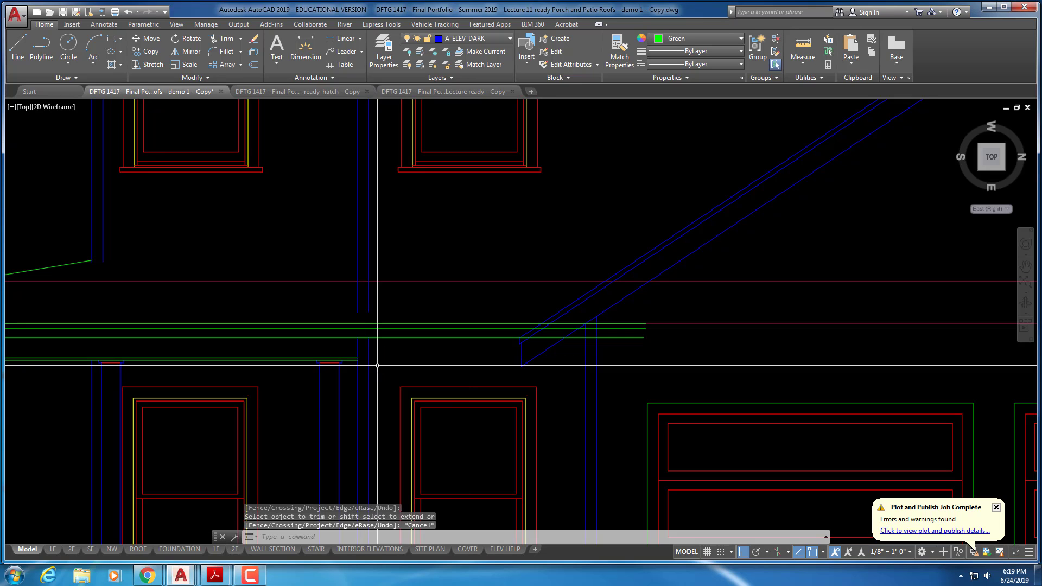
# - Trim the porch eave and fascia lines in the east elevation where they run past the sloped edge of the garage gable roof
pyautogui.write('tr')
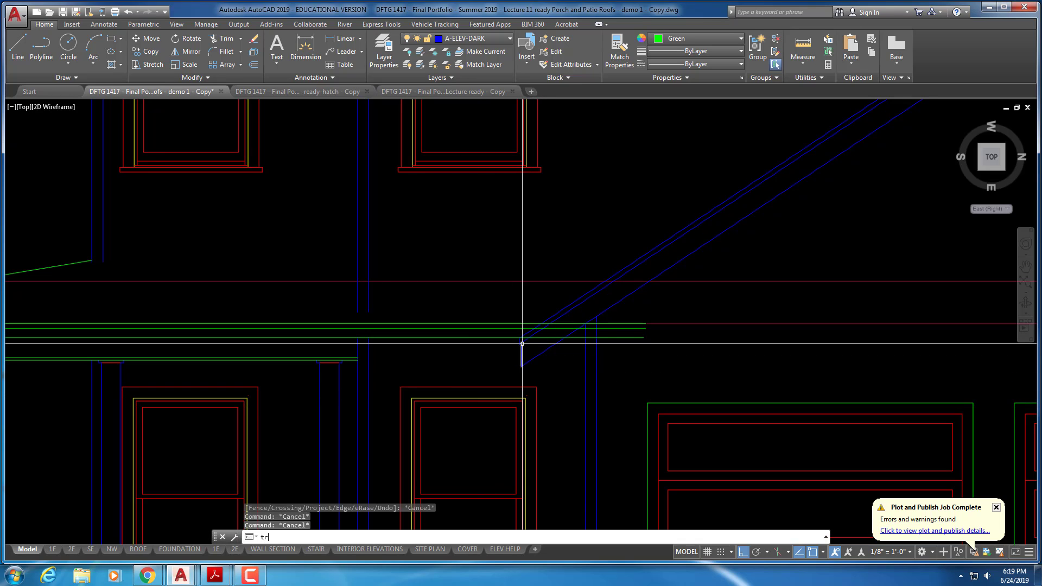
pyautogui.press('Return')
pyautogui.click(563, 308)
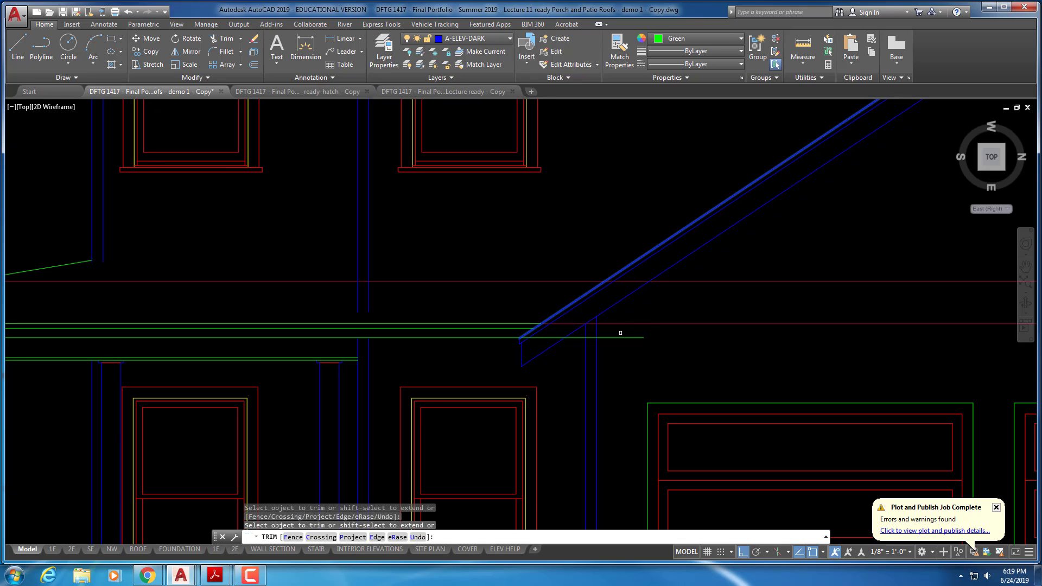
pyautogui.press('Escape')
pyautogui.press('Escape')
pyautogui.press('Escape')
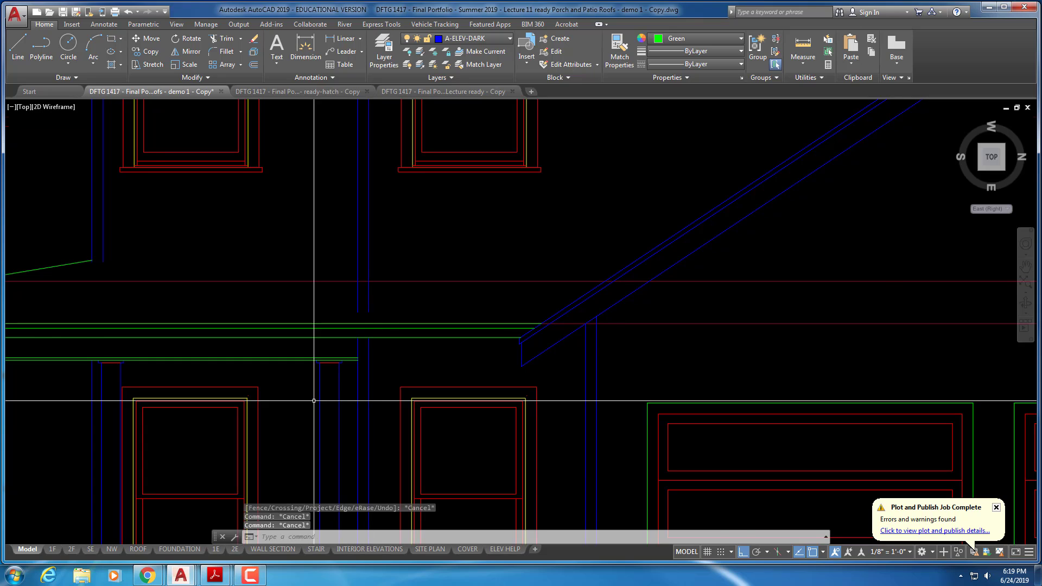
# - Draw a vertical projection line from where the porch roof slope meets the wall in the south elevation down past the 45-degree miter line
pyautogui.scroll(-3, 309, 401)
pyautogui.scroll(2, 492, 419)
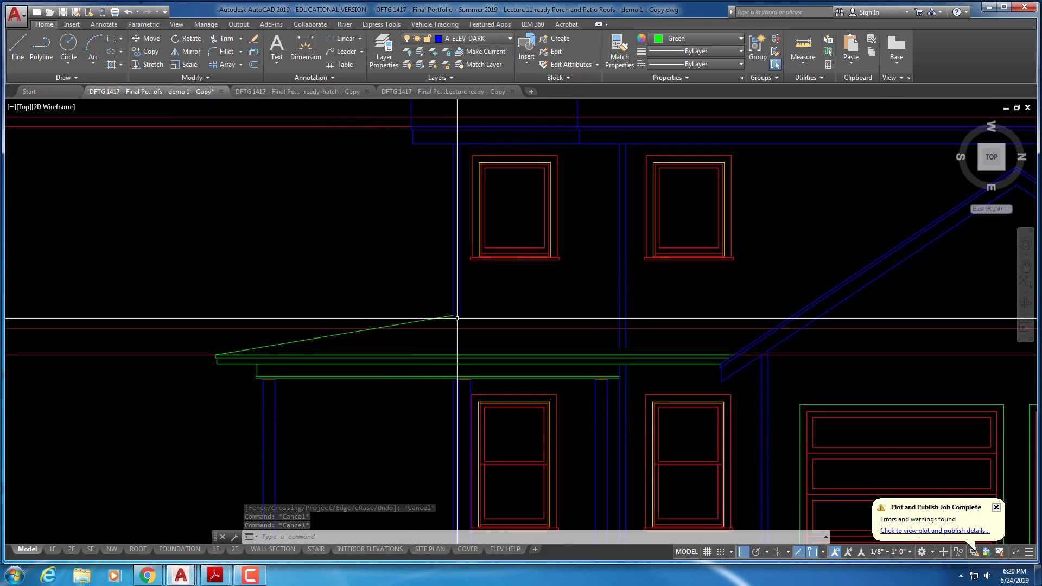
pyautogui.scroll(2, 457, 318)
pyautogui.scroll(6, 423, 316)
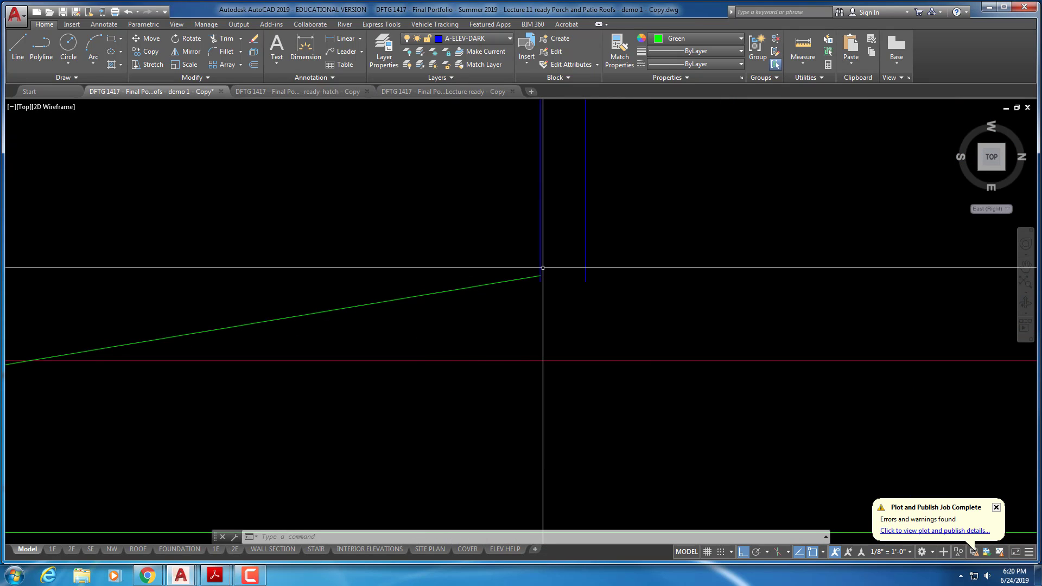
pyautogui.scroll(-10, 454, 319)
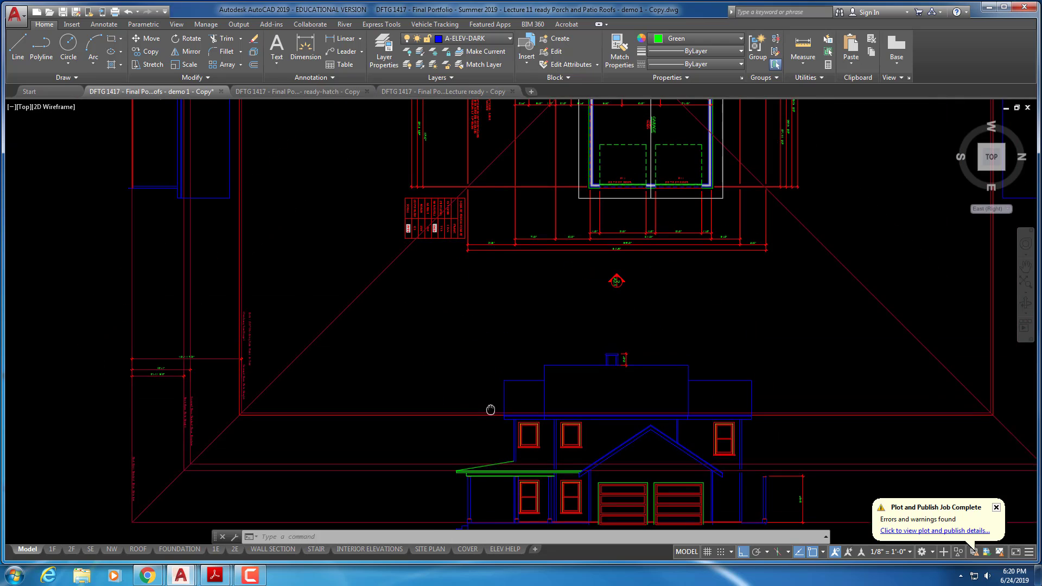
pyautogui.moveTo(355, 210)
pyautogui.mouseDown(button='middle')
pyautogui.moveTo(469, 316)
pyautogui.moveTo(451, 314)
pyautogui.moveTo(466, 312)
pyautogui.moveTo(459, 301)
pyautogui.mouseUp(button='middle')
pyautogui.scroll(12, 409, 344)
pyautogui.scroll(1, 456, 316)
pyautogui.scroll(-3, 447, 309)
pyautogui.write('l')
pyautogui.press('Return')
pyautogui.scroll(2, 456, 301)
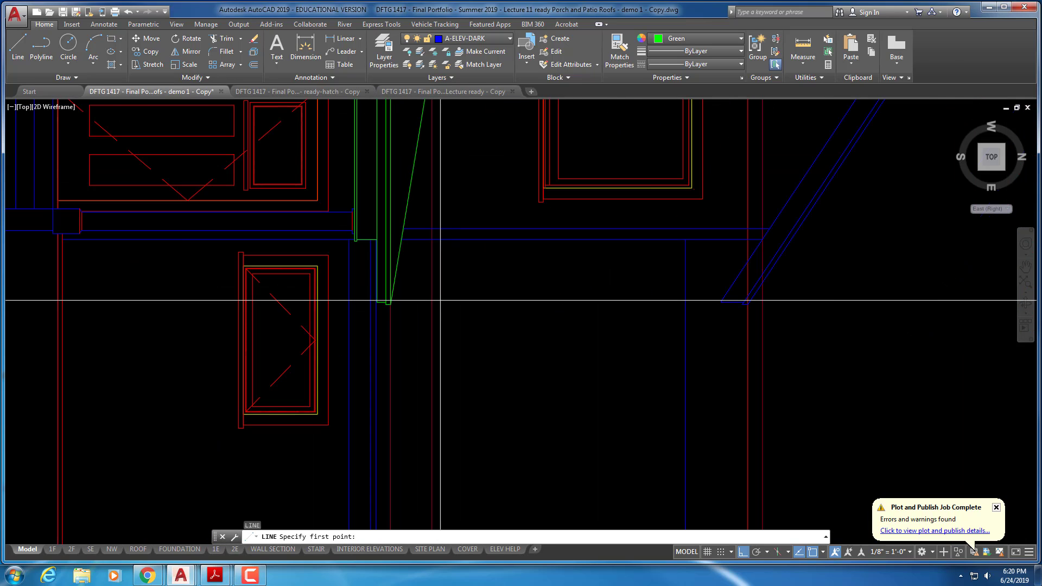
pyautogui.scroll(1, 440, 300)
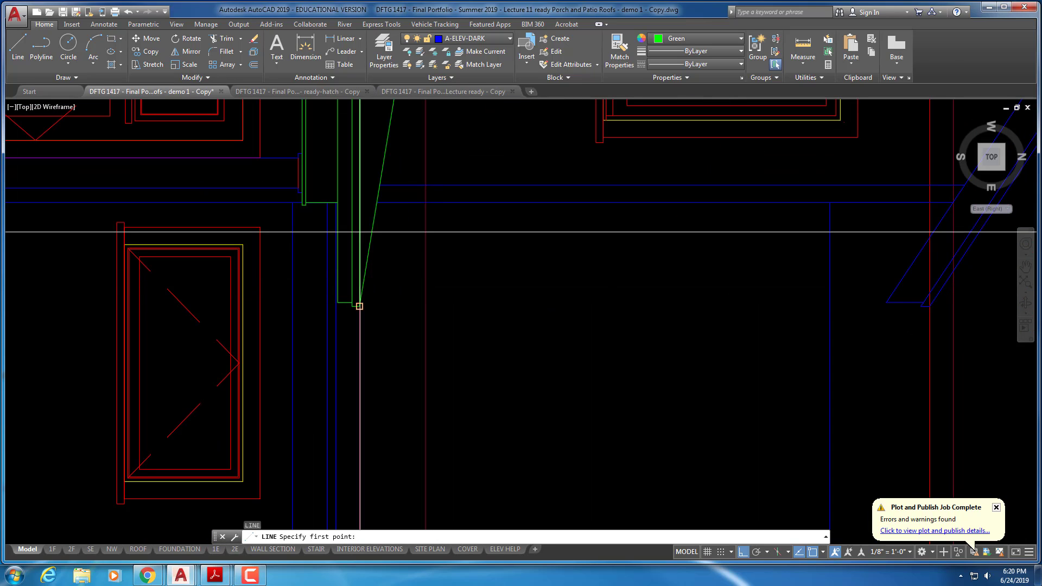
pyautogui.click(377, 202)
pyautogui.scroll(-2, 400, 314)
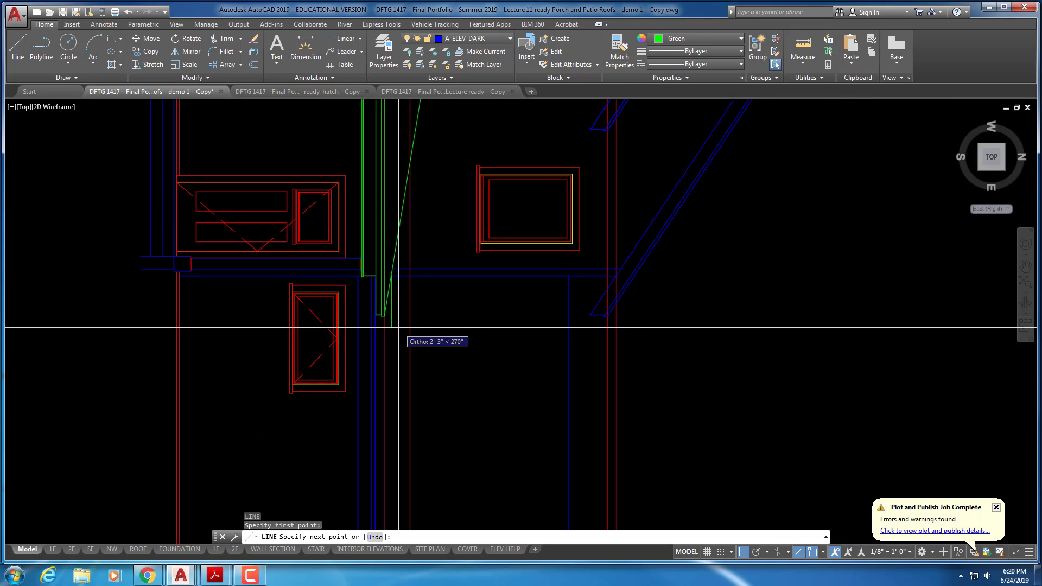
pyautogui.scroll(-2, 398, 327)
pyautogui.moveTo(393, 399); pyautogui.dragTo(393, 191, button='middle')
pyautogui.scroll(-2, 393, 191)
pyautogui.moveTo(334, 348); pyautogui.dragTo(341, 251, button='middle')
pyautogui.scroll(2, 458, 335)
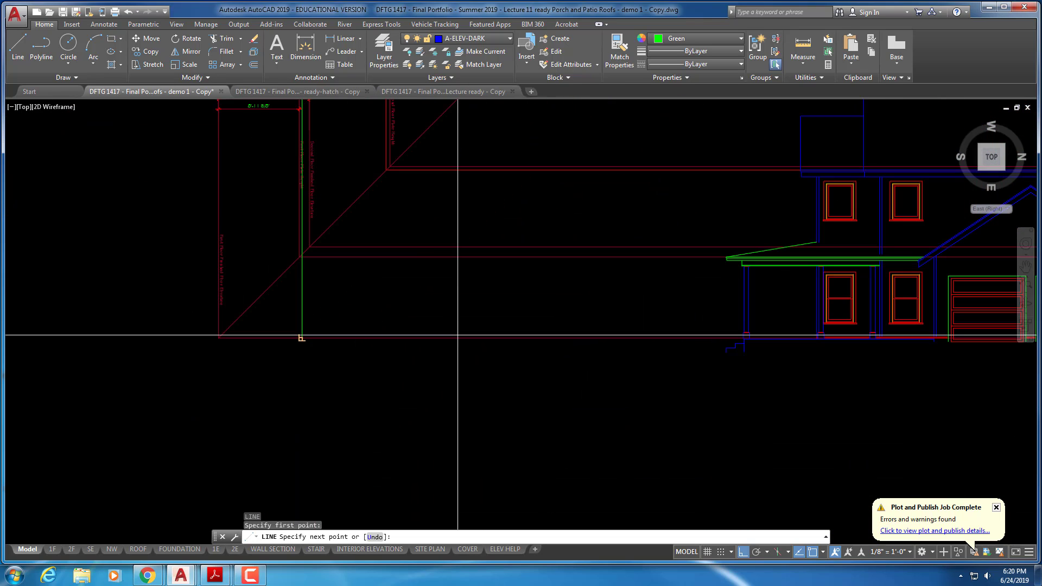
pyautogui.press('Escape')
pyautogui.press('Escape')
pyautogui.press('Escape')
# - Draw a horizontal line from the projection line's crossing with the 45-degree miter line across the east elevation, past the entry wall corner
pyautogui.scroll(2, 380, 272)
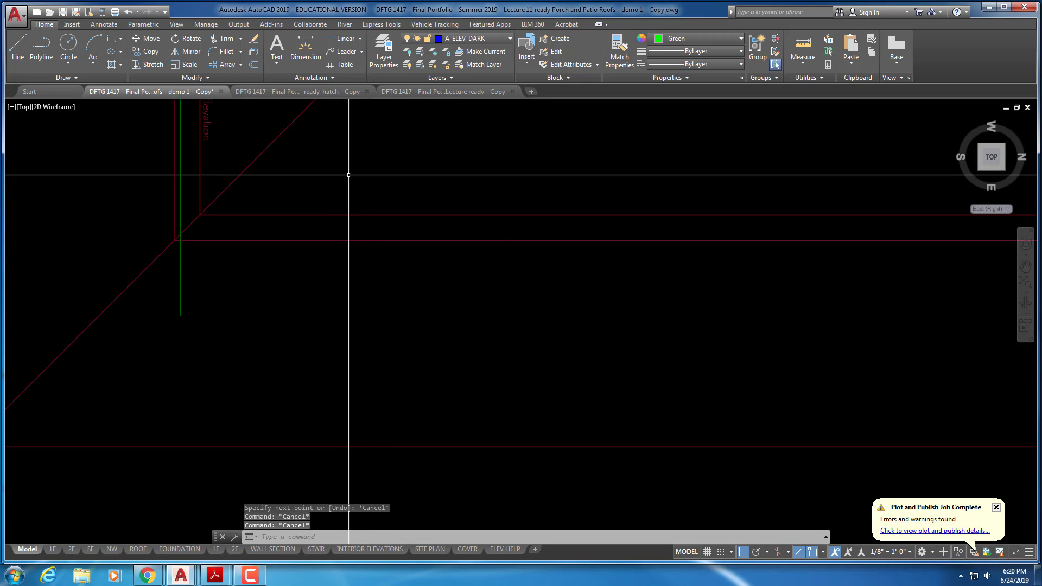
pyautogui.rightClick(349, 175)
pyautogui.click(385, 179)
pyautogui.scroll(2, 211, 233)
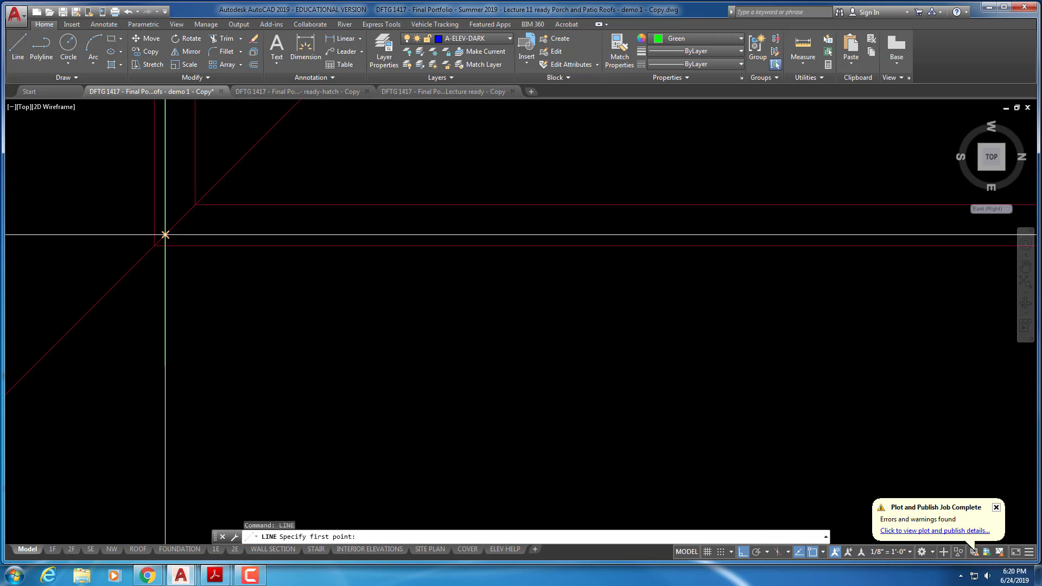
pyautogui.click(165, 235)
pyautogui.scroll(-2, 318, 249)
pyautogui.moveTo(814, 285); pyautogui.dragTo(125, 290, button='middle')
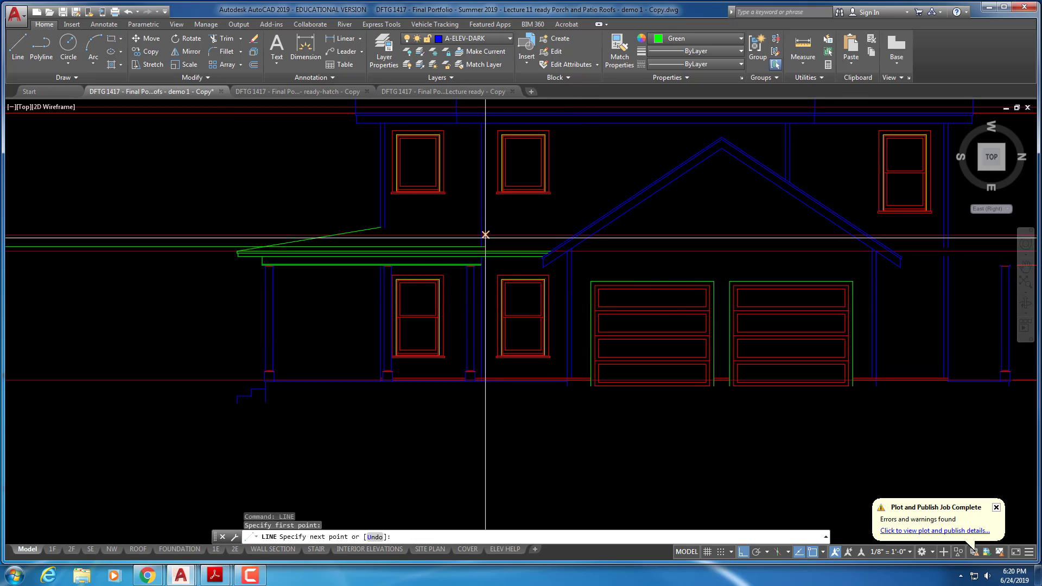
pyautogui.scroll(5, 485, 234)
pyautogui.click(583, 278)
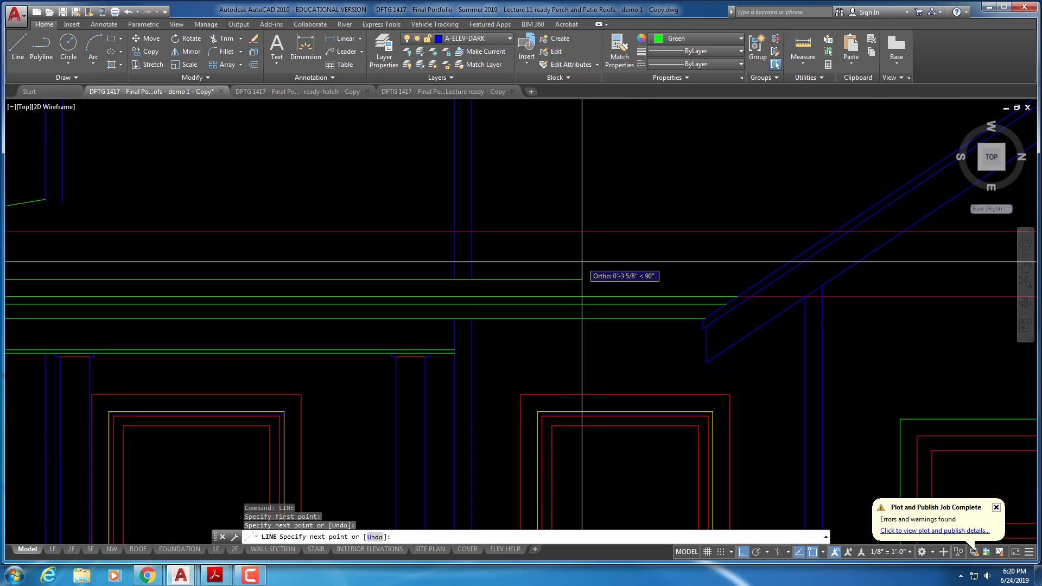
pyautogui.press('Escape')
pyautogui.press('Escape')
pyautogui.scroll(-6, 354, 267)
pyautogui.moveTo(296, 269); pyautogui.dragTo(519, 284, button='middle')
pyautogui.scroll(2, 471, 281)
pyautogui.moveTo(620, 267); pyautogui.dragTo(559, 274, button='middle')
pyautogui.press('Escape')
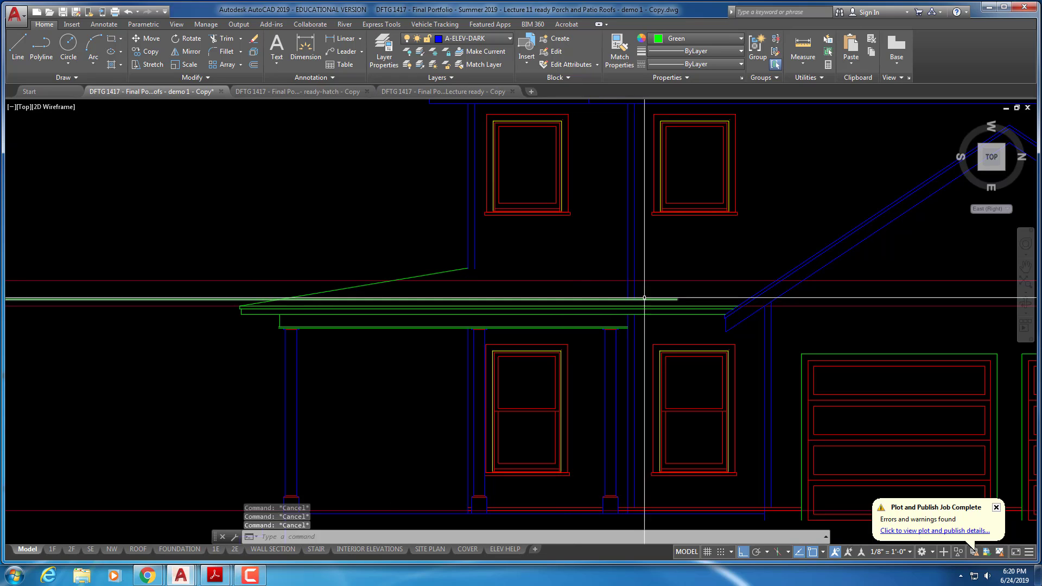
pyautogui.write('f')
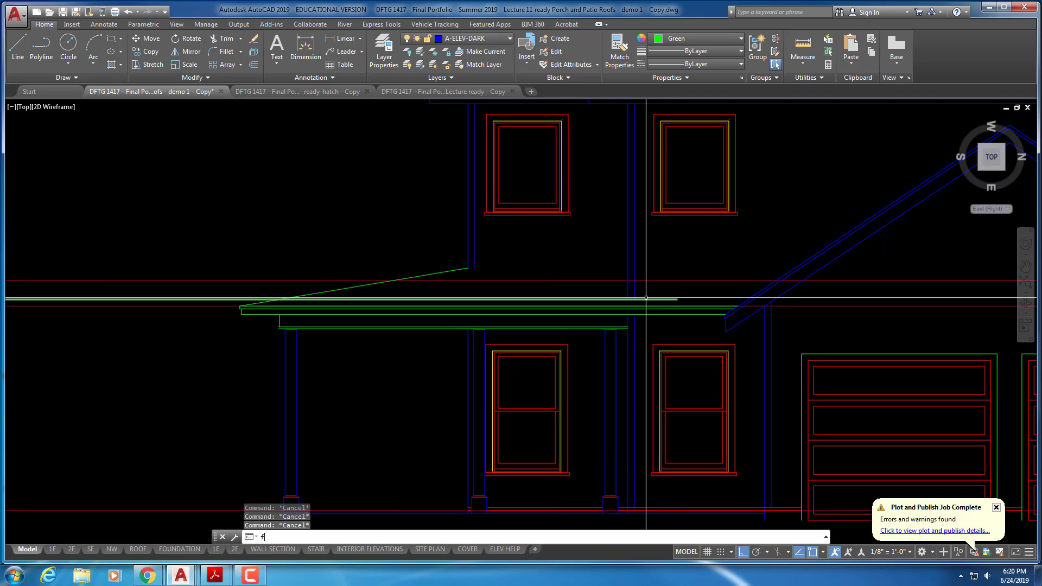
pyautogui.press('Return')
pyautogui.click(627, 292)
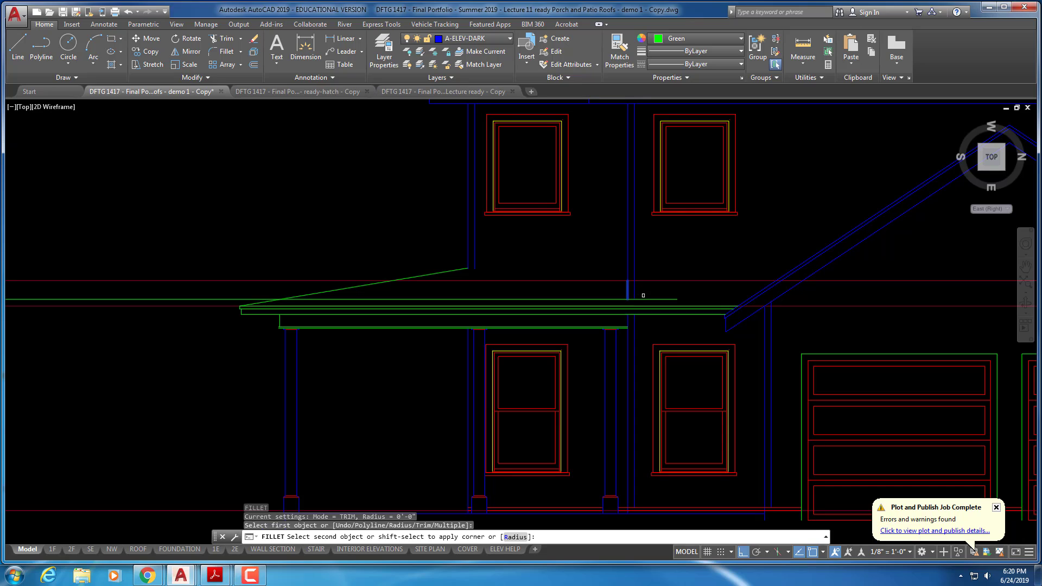
pyautogui.press('Escape')
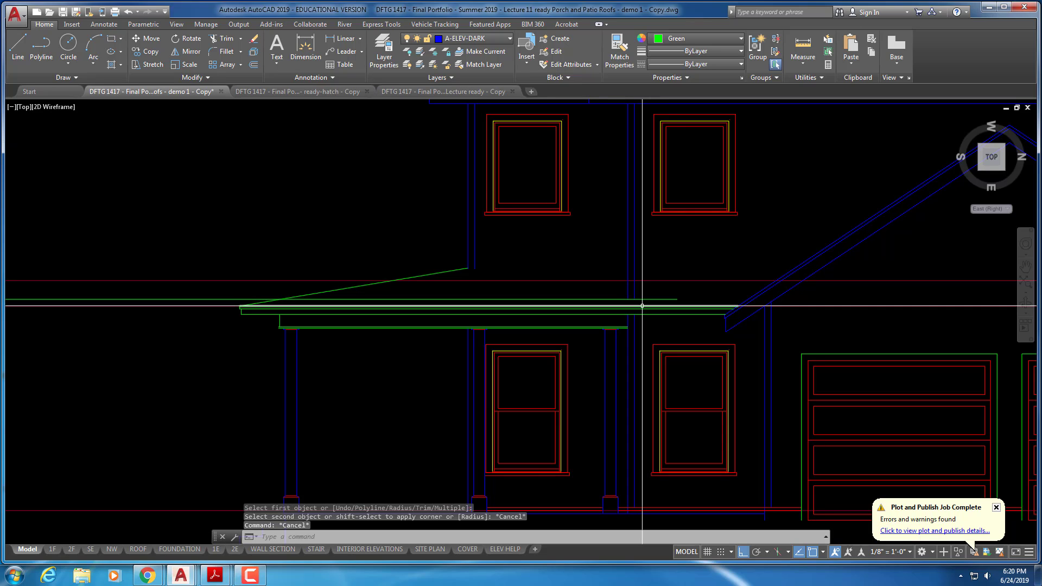
pyautogui.write('f')
pyautogui.press('Return')
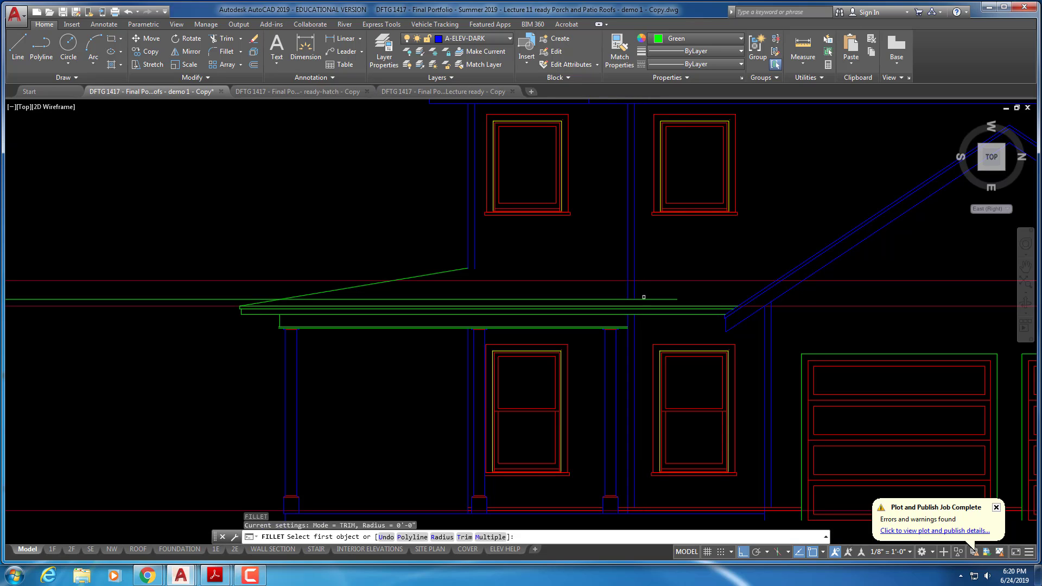
pyautogui.press('Escape')
# - Trim the horizontal projection line's long south portion at the entry wall corner line, keeping the short piece on the wall's north side
pyautogui.write('tr')
pyautogui.press('Return')
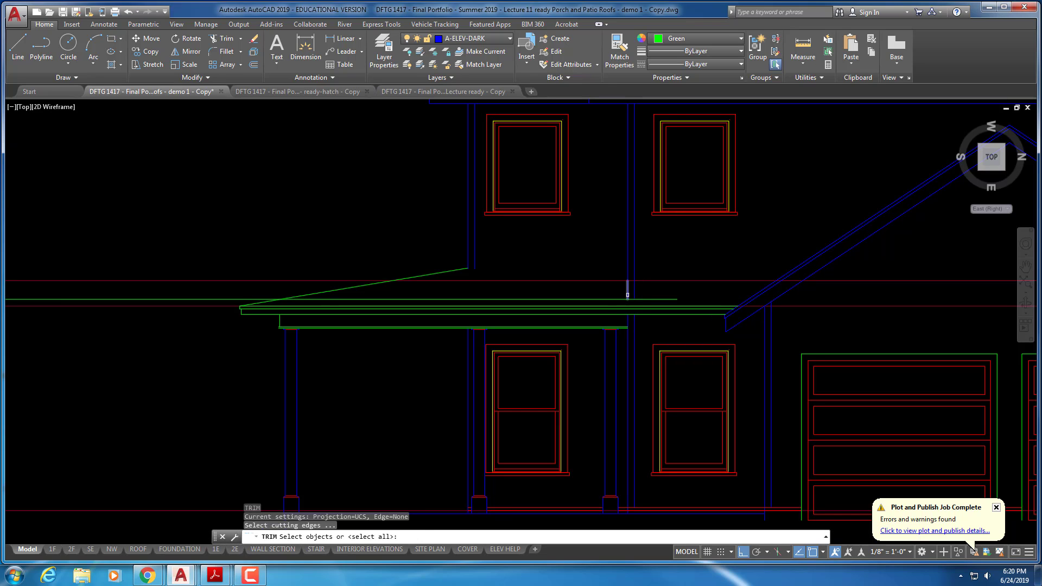
pyautogui.click(623, 299)
pyautogui.press('Escape')
# - Examine how the porch roof edge runs past the entry wall corner toward the garage in the floor plan, compared with the east elevation
pyautogui.scroll(-5, 548, 297)
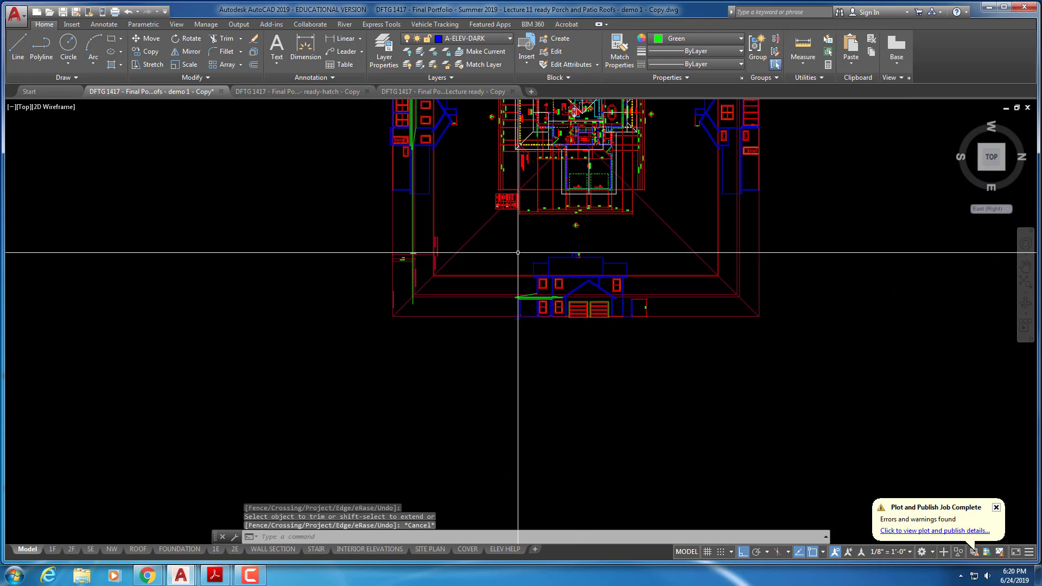
pyautogui.moveTo(514, 252); pyautogui.dragTo(484, 373, button='middle')
pyautogui.moveTo(512, 281)
pyautogui.mouseDown(button='middle')
pyautogui.moveTo(474, 329)
pyautogui.moveTo(545, 357)
pyautogui.mouseUp(button='middle')
pyautogui.scroll(4, 624, 330)
pyautogui.moveTo(310, 338); pyautogui.dragTo(445, 360, button='middle')
pyautogui.scroll(7, 444, 361)
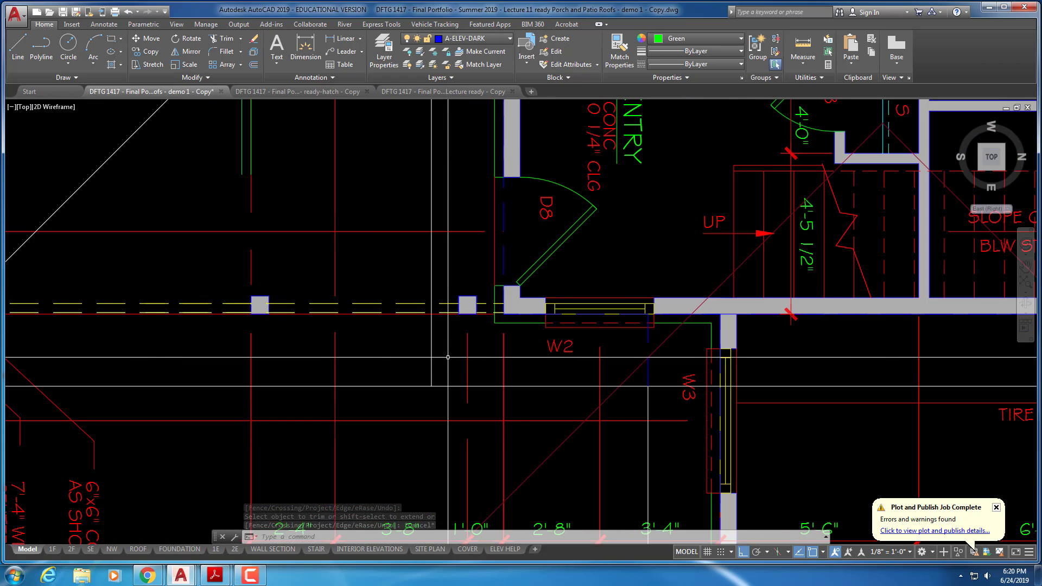
pyautogui.scroll(-3, 516, 375)
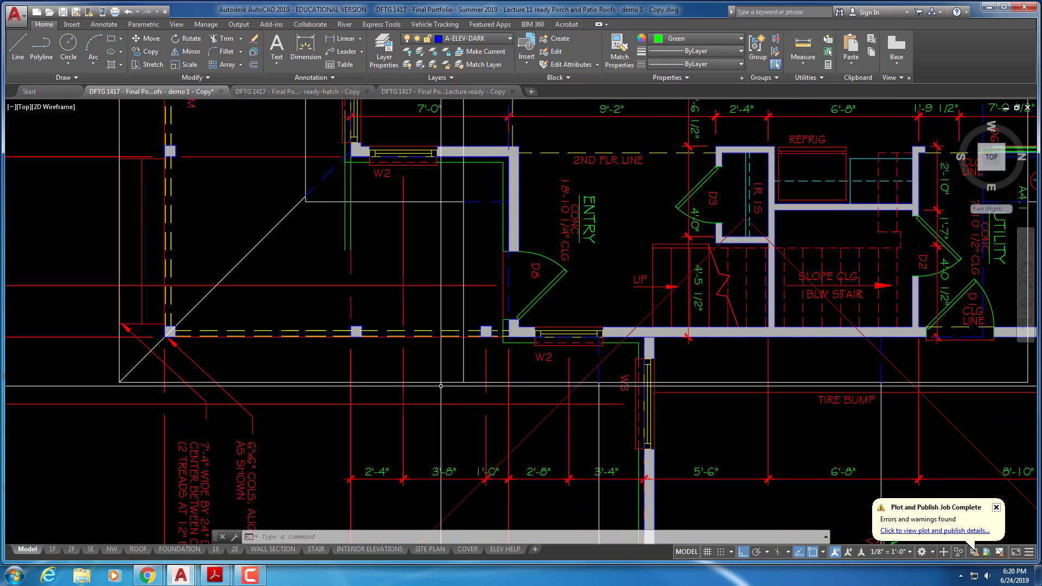
pyautogui.scroll(1, 448, 382)
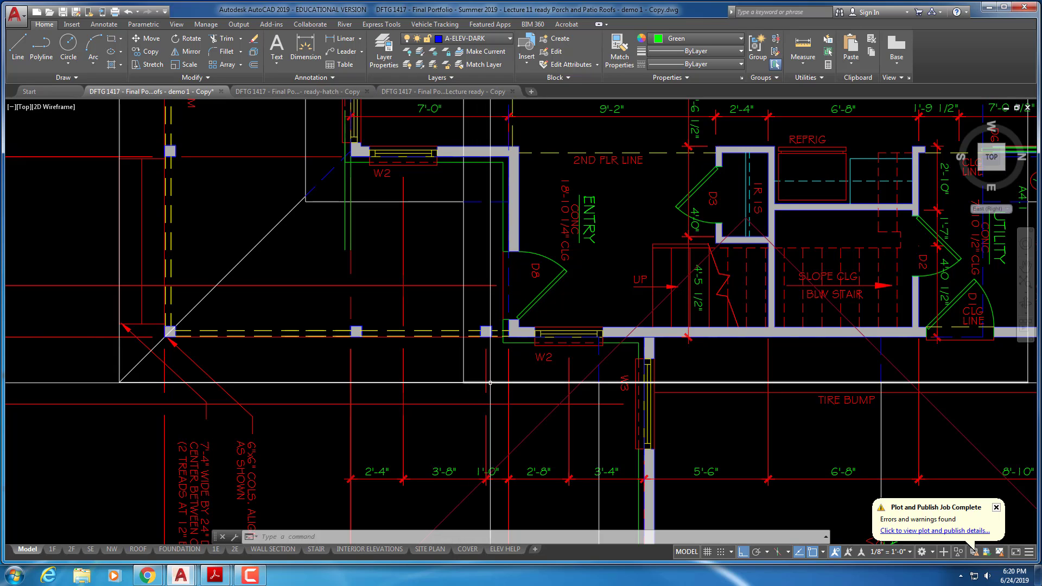
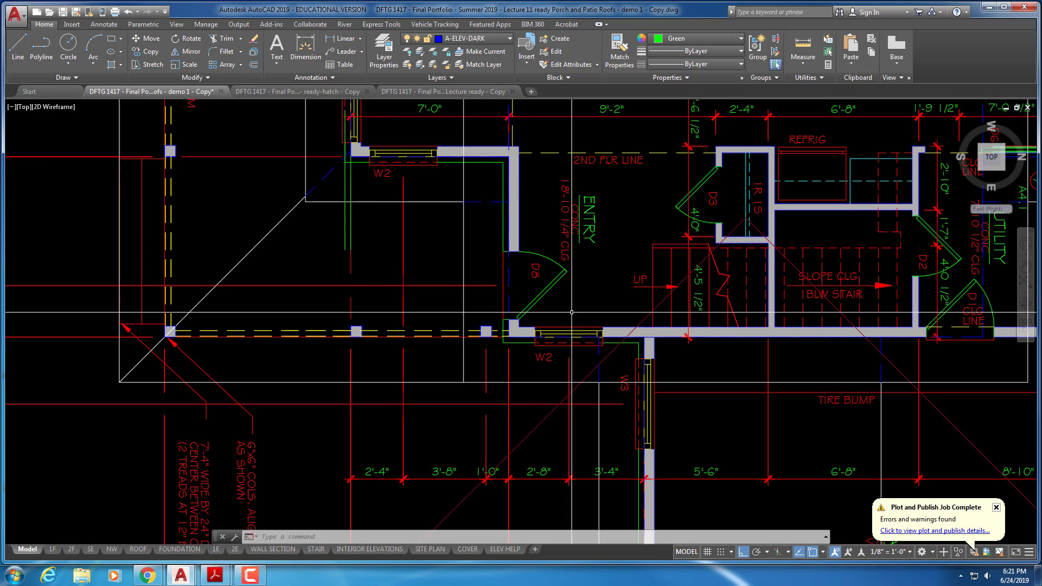
pyautogui.scroll(-2, 510, 337)
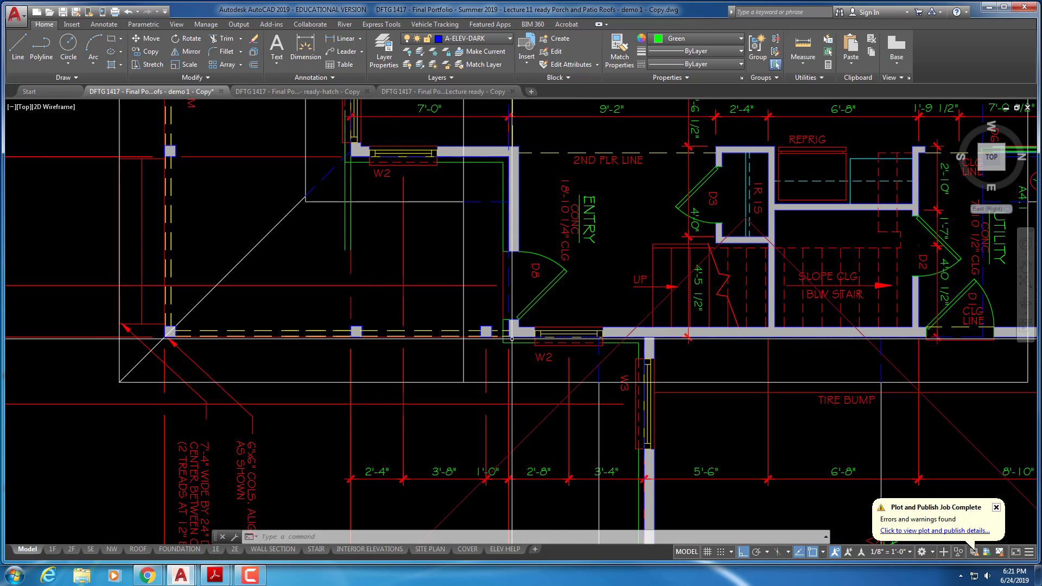
pyautogui.press('Escape')
pyautogui.scroll(-2, 466, 381)
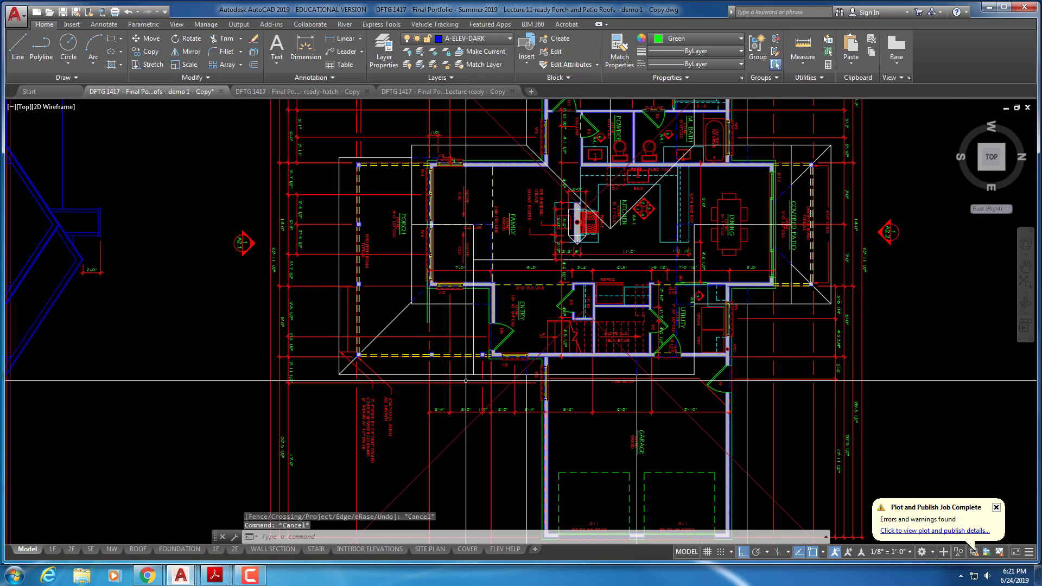
pyautogui.scroll(4, 465, 380)
pyautogui.press('Escape')
pyautogui.press('Escape')
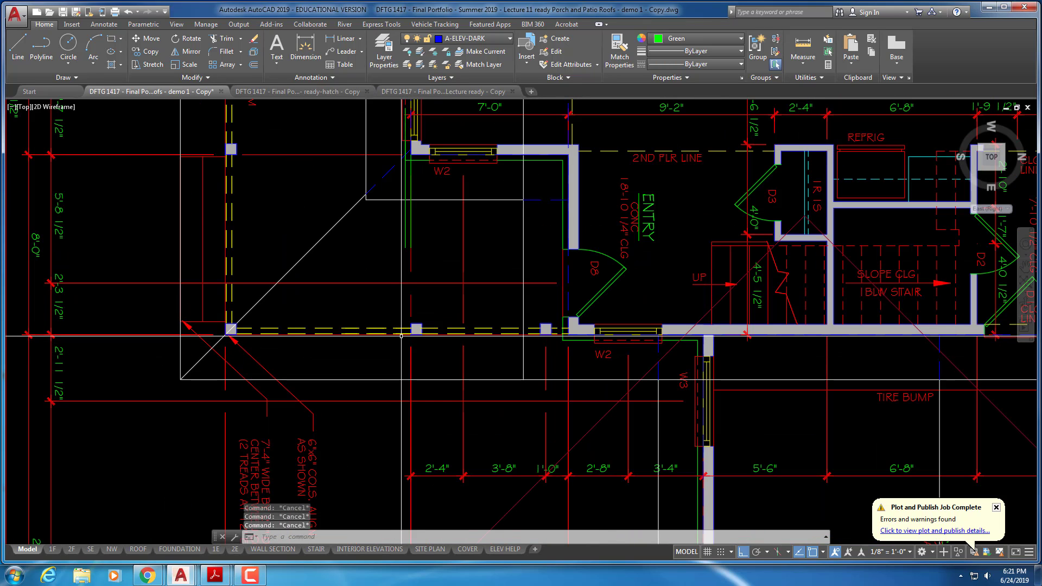
pyautogui.scroll(-3, 617, 397)
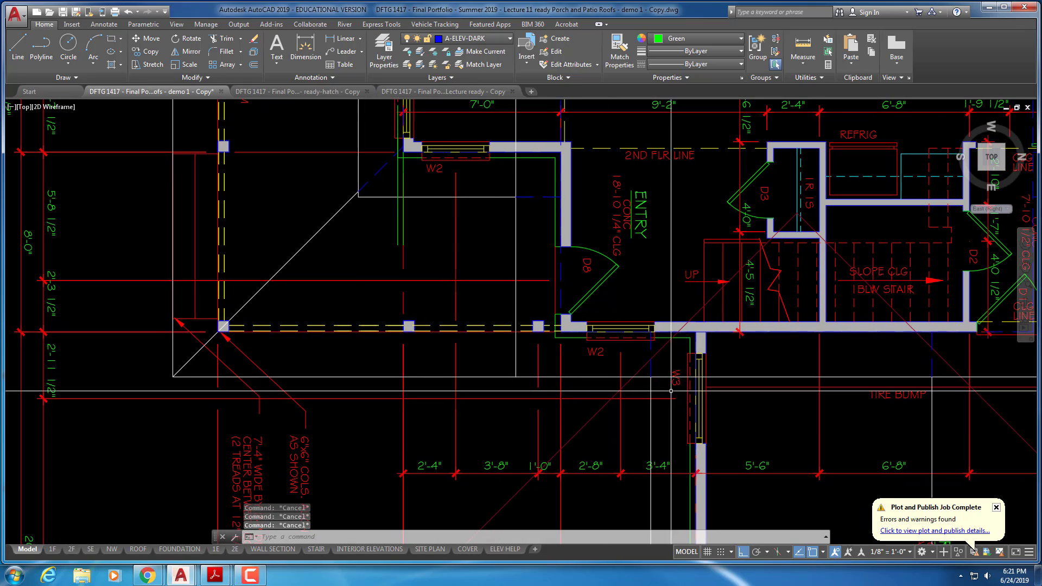
pyautogui.scroll(-8, 616, 397)
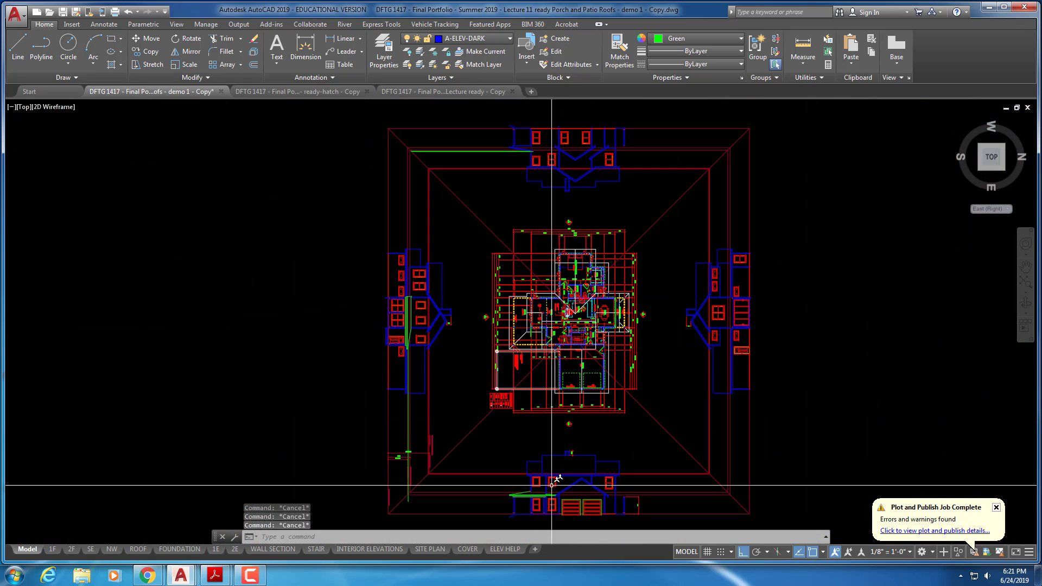
pyautogui.scroll(12, 535, 392)
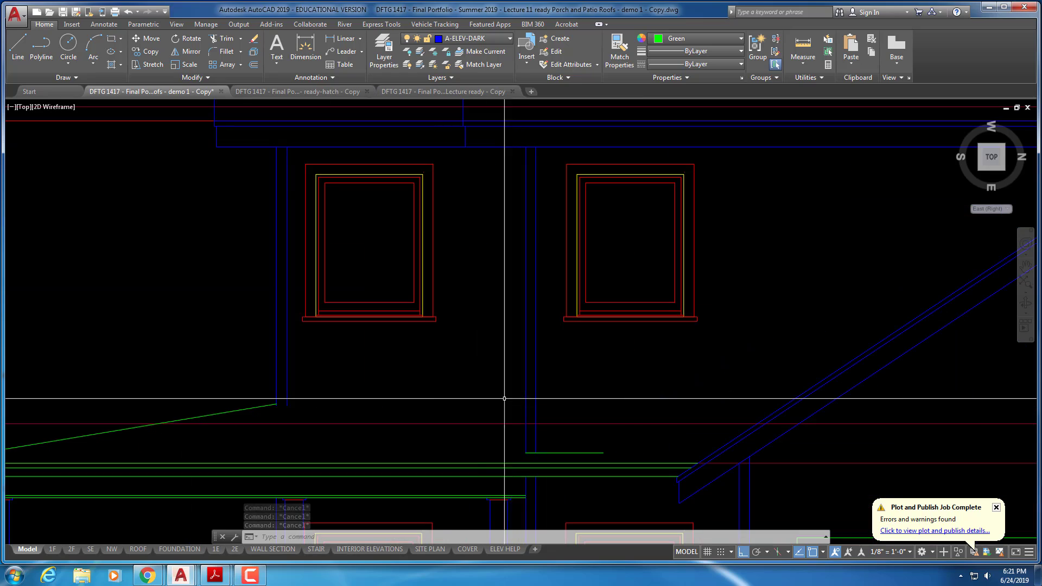
# - Examine the house corner around window W2 and the entry in the floor plan to see where the porch roof meets the walls
pyautogui.moveTo(507, 403); pyautogui.dragTo(582, 377, button='middle')
pyautogui.scroll(-5, 529, 391)
pyautogui.moveTo(454, 186); pyautogui.dragTo(436, 495, button='middle')
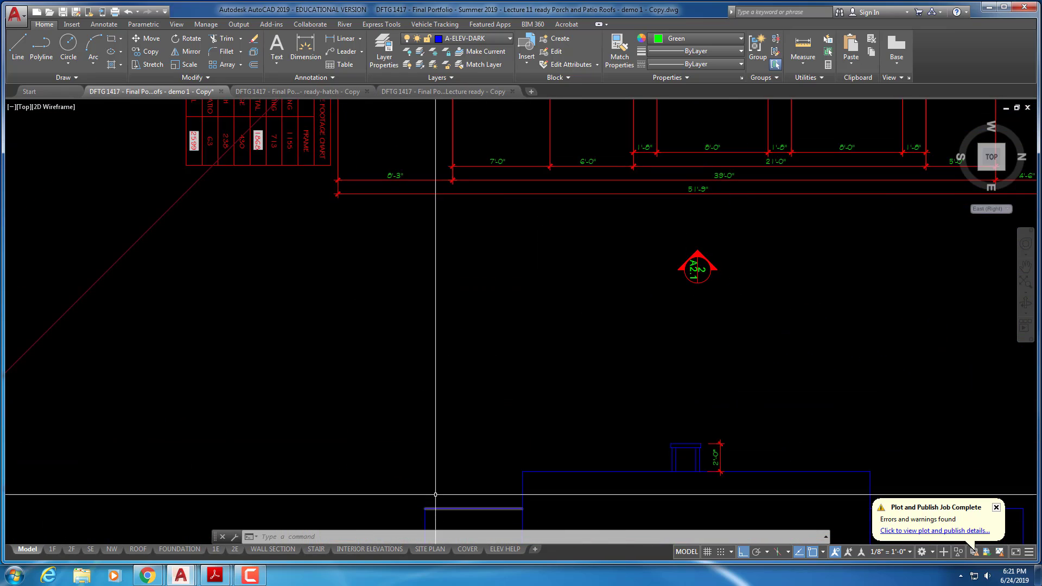
pyautogui.scroll(-5, 437, 495)
pyautogui.moveTo(469, 245); pyautogui.dragTo(458, 387, button='middle')
pyautogui.scroll(10, 386, 413)
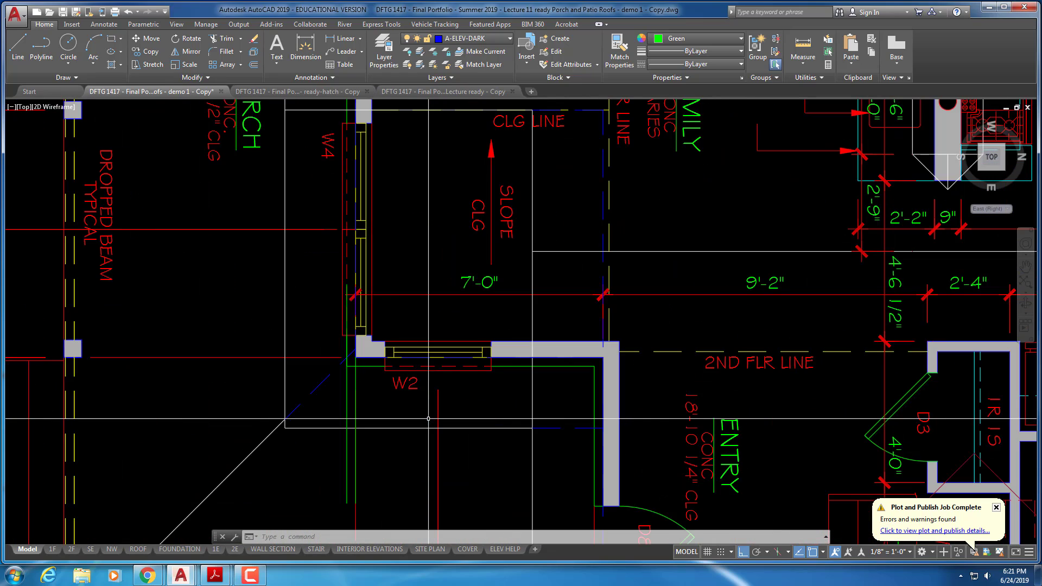
pyautogui.press('Escape')
pyautogui.press('Escape')
pyautogui.press('Escape')
pyautogui.scroll(2, 386, 413)
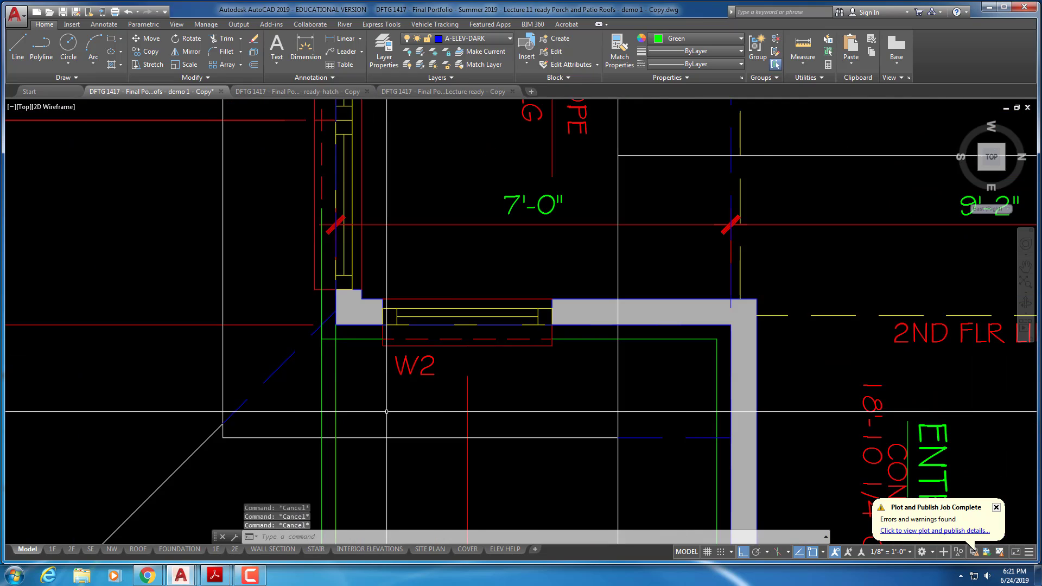
# - Draw a vertical projection line from the upper end of the porch roof slope at the wall in the south elevation, past the 45-degree miter line
pyautogui.scroll(-10, 386, 412)
pyautogui.moveTo(388, 424); pyautogui.dragTo(613, 353, button='middle')
pyautogui.scroll(4, 320, 409)
pyautogui.moveTo(292, 401); pyautogui.dragTo(366, 392, button='middle')
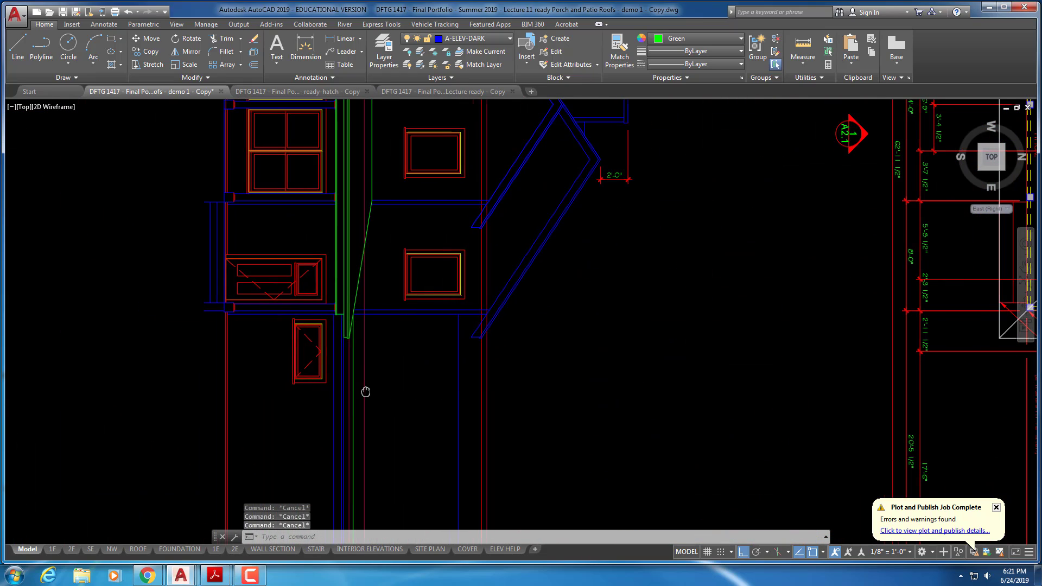
pyautogui.scroll(4, 350, 353)
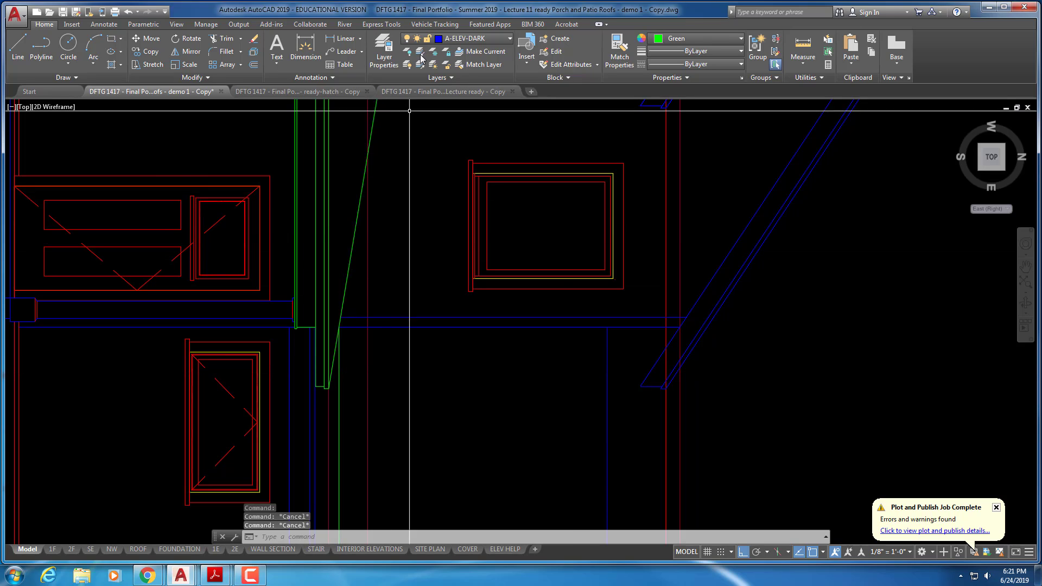
pyautogui.scroll(-6, 412, 342)
pyautogui.scroll(6, 407, 282)
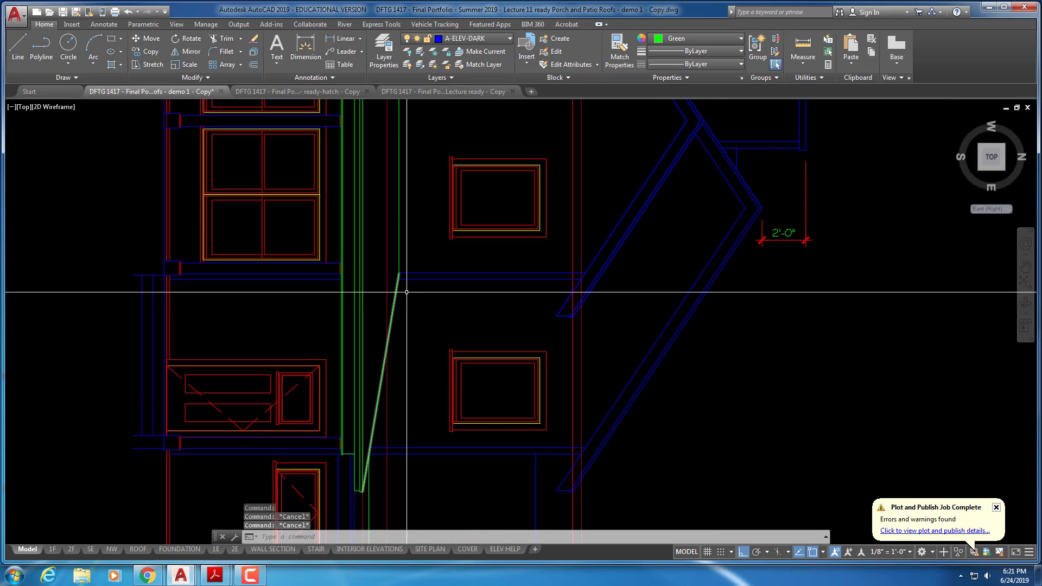
pyautogui.write('l')
pyautogui.press('Return')
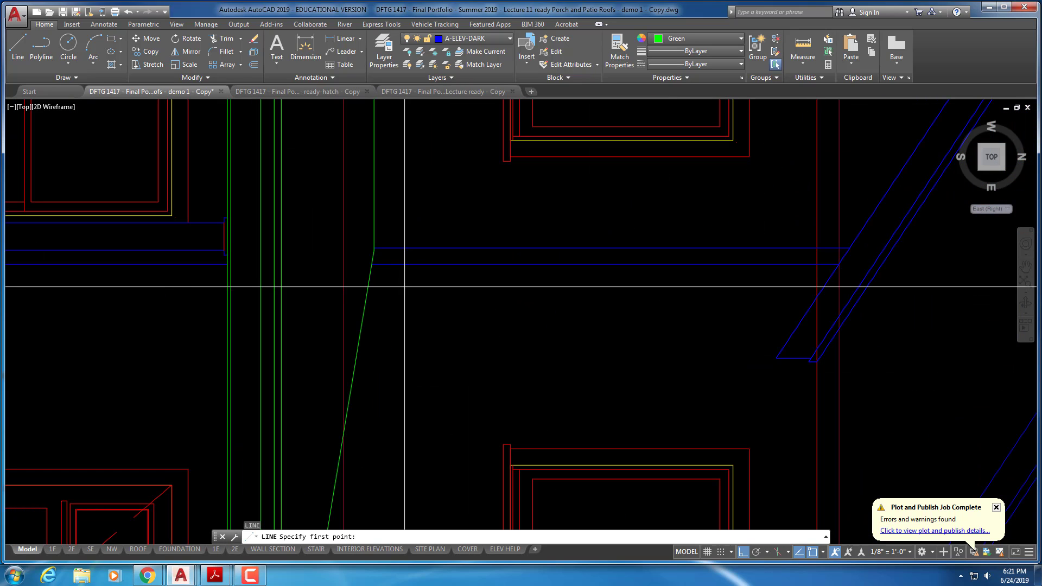
pyautogui.click(371, 264)
pyautogui.scroll(-5, 363, 331)
pyautogui.scroll(-5, 391, 428)
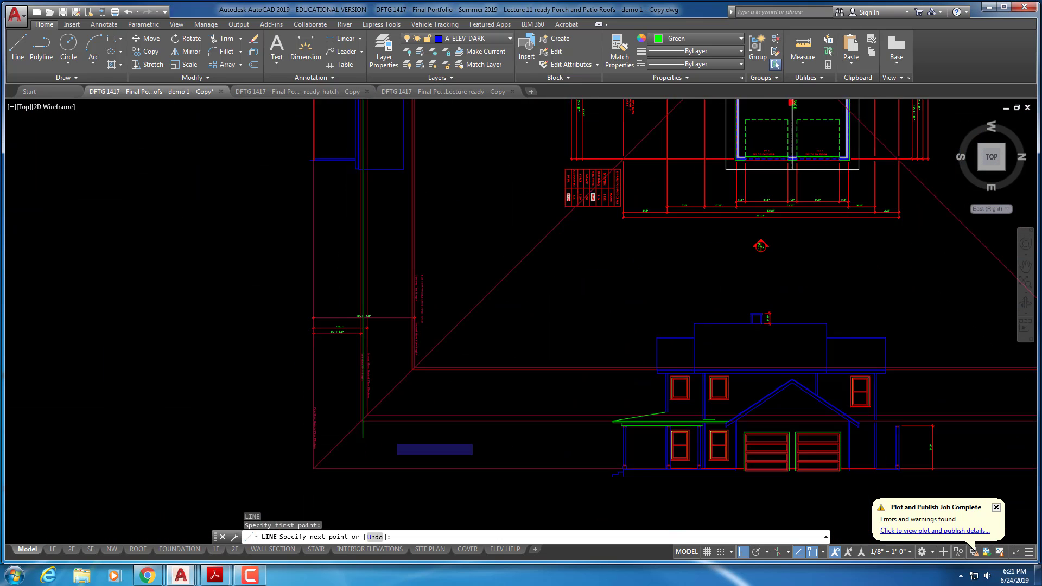
pyautogui.scroll(8, 374, 347)
pyautogui.press('Escape')
# - Draw a horizontal line from the new projection line's miter crossing across the east elevation, ending at the entry wall corner line
pyautogui.rightClick(373, 219)
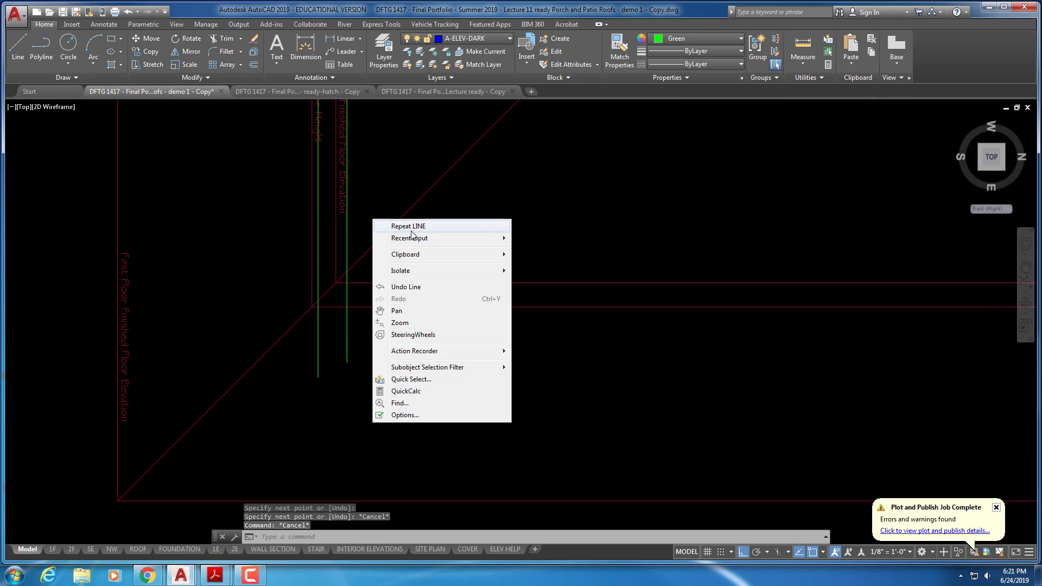
pyautogui.click(391, 224)
pyautogui.click(336, 271)
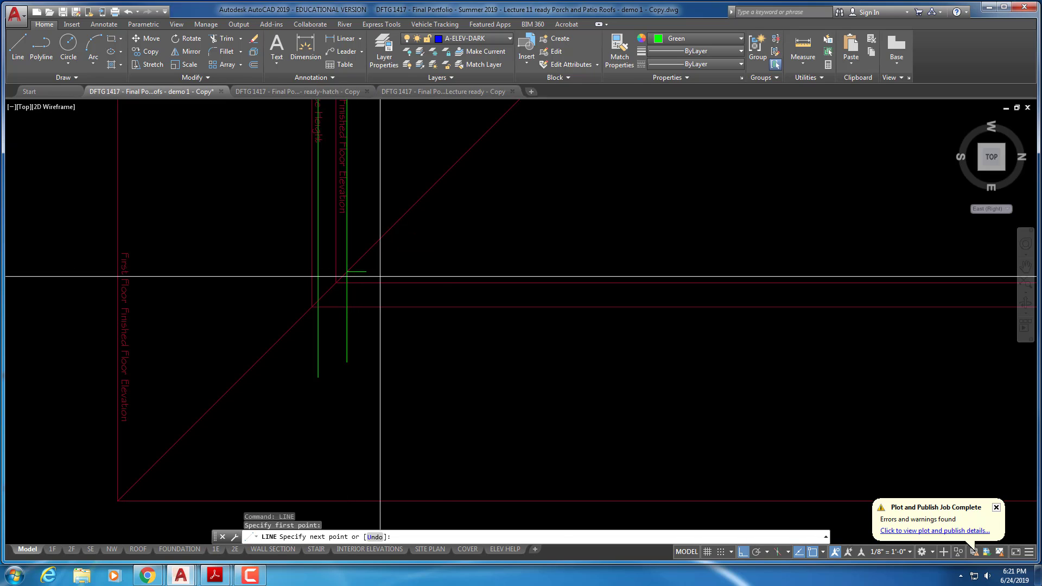
pyautogui.scroll(-4, 369, 274)
pyautogui.scroll(5, 335, 318)
pyautogui.scroll(6, 380, 296)
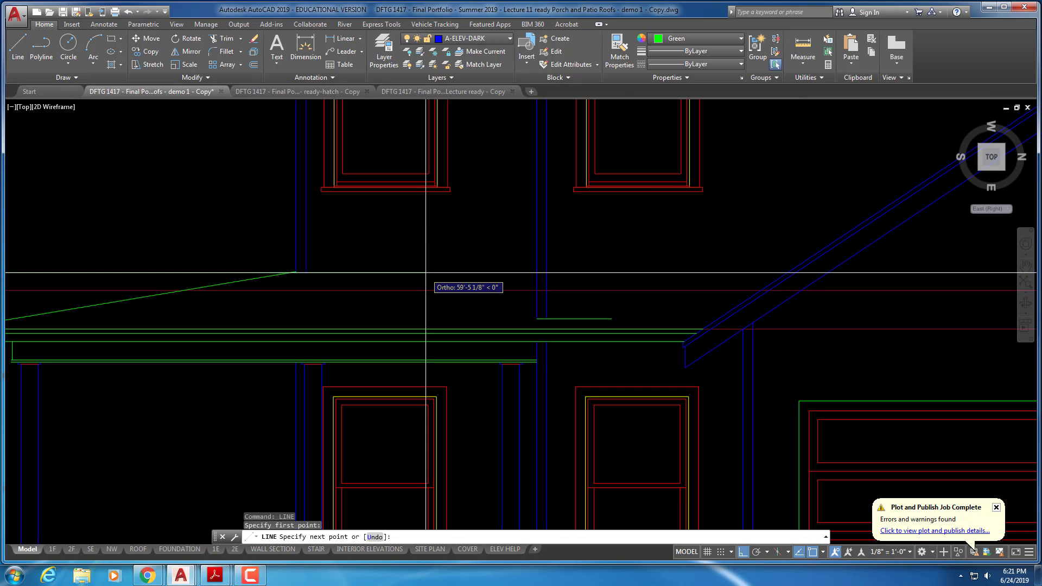
pyautogui.click(698, 276)
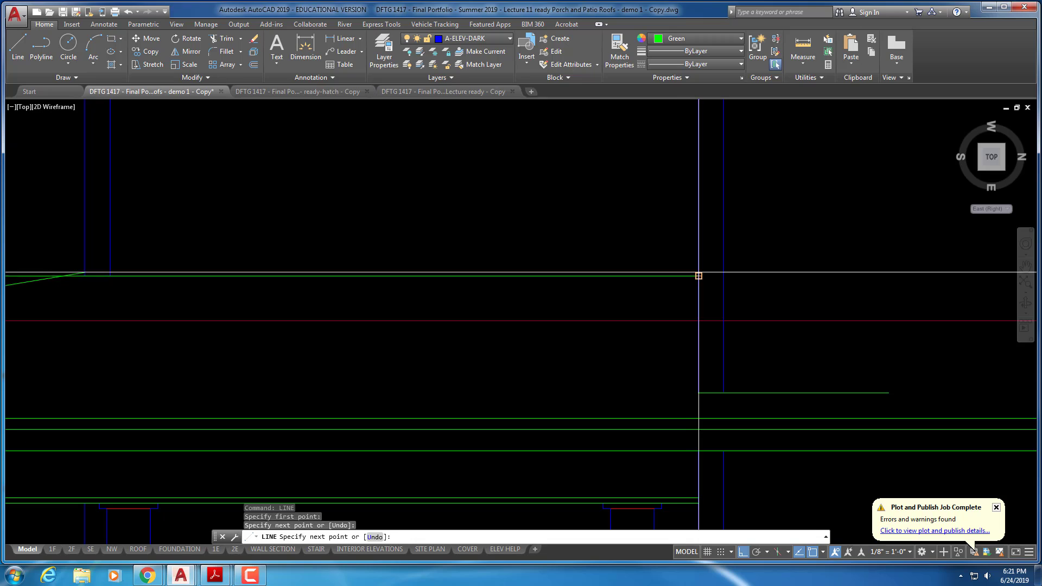
pyautogui.press('Escape')
pyautogui.scroll(-3, 719, 385)
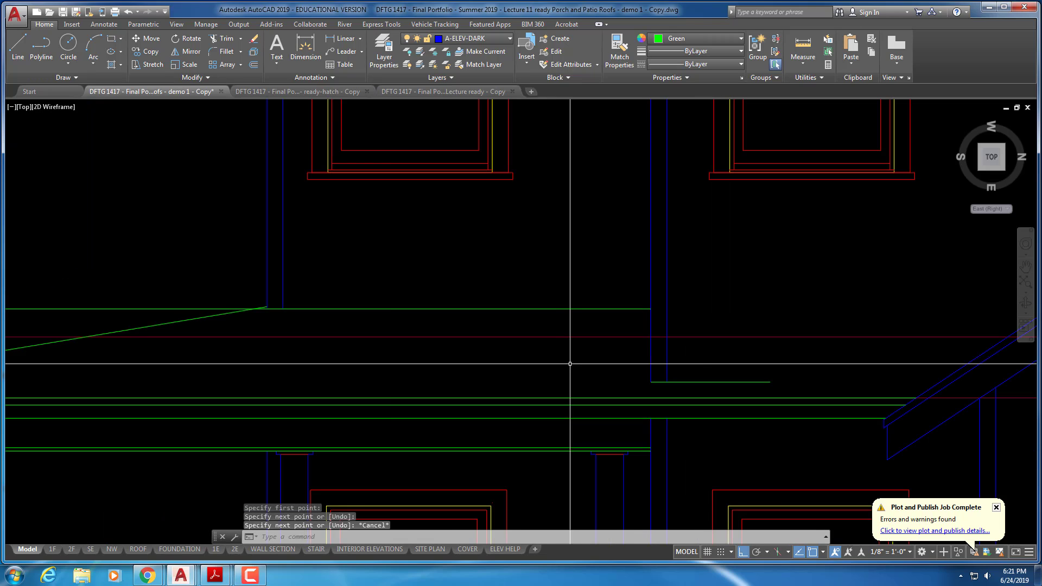
pyautogui.press('Escape')
pyautogui.press('Escape')
pyautogui.press('Escape')
# - Trim the upper horizontal roof line's portion south of the second-floor wall corner, beside the top of the porch roof slope
pyautogui.scroll(1, 388, 311)
pyautogui.scroll(4, 372, 311)
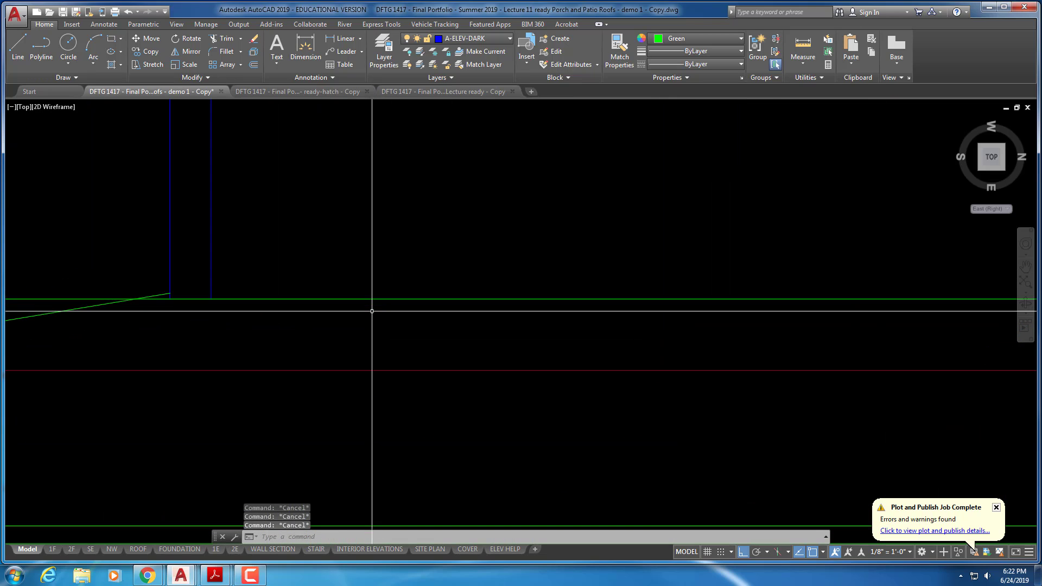
pyautogui.moveTo(262, 313); pyautogui.dragTo(398, 313, button='middle')
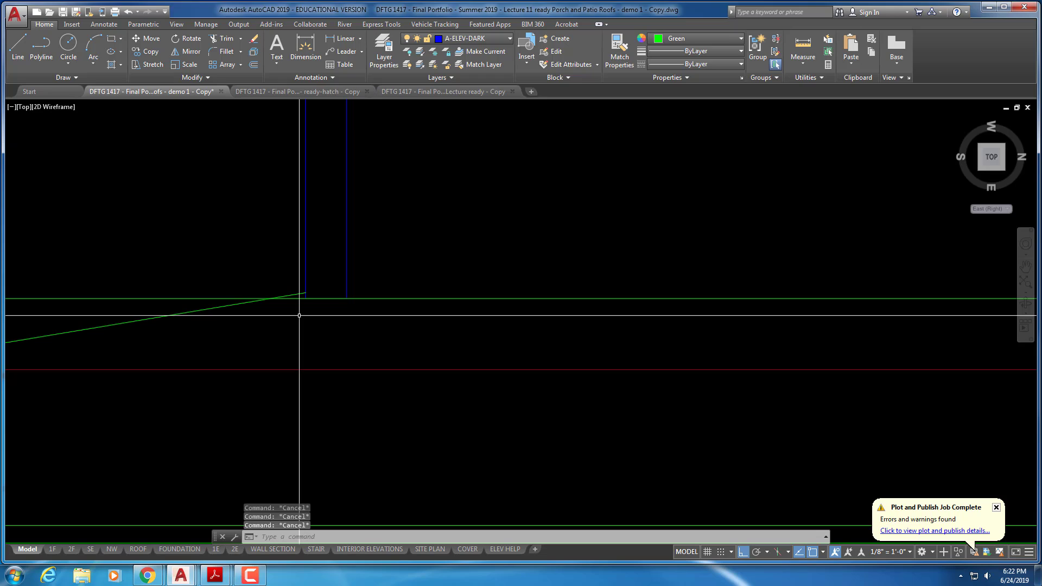
pyautogui.write('tr')
pyautogui.press('Return')
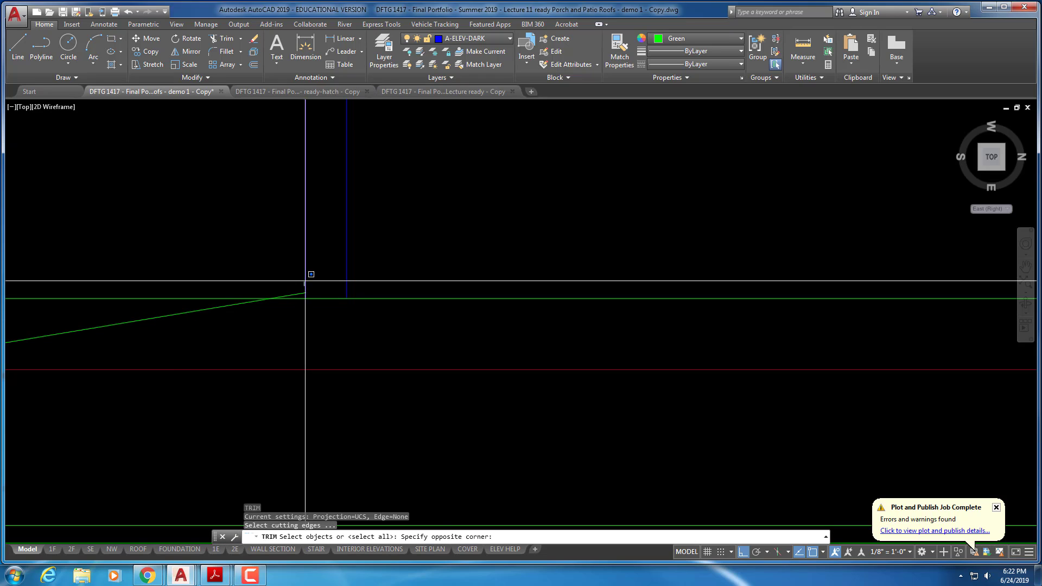
pyautogui.click(302, 287)
pyautogui.press('Return')
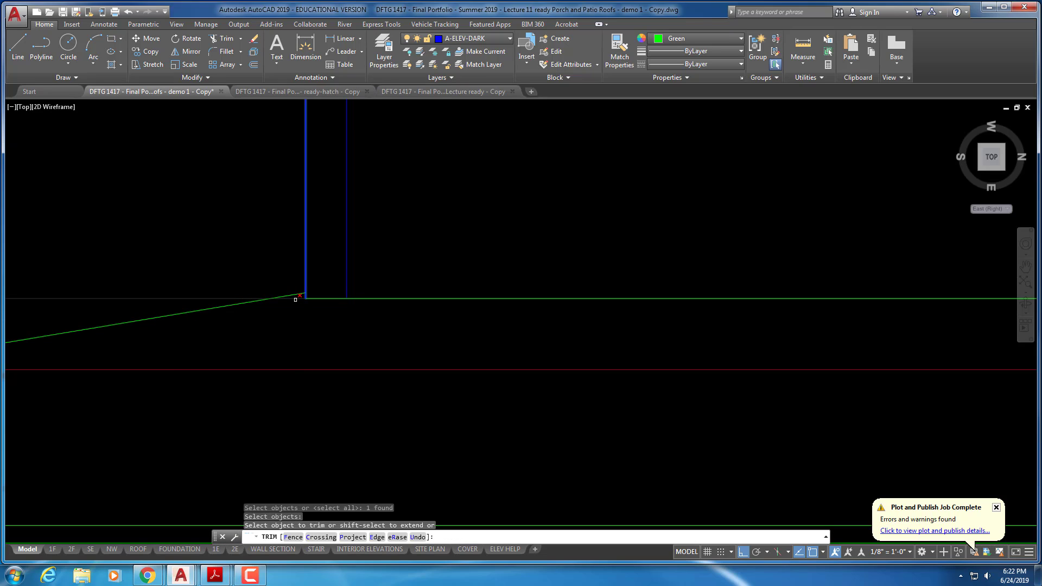
pyautogui.press('Escape')
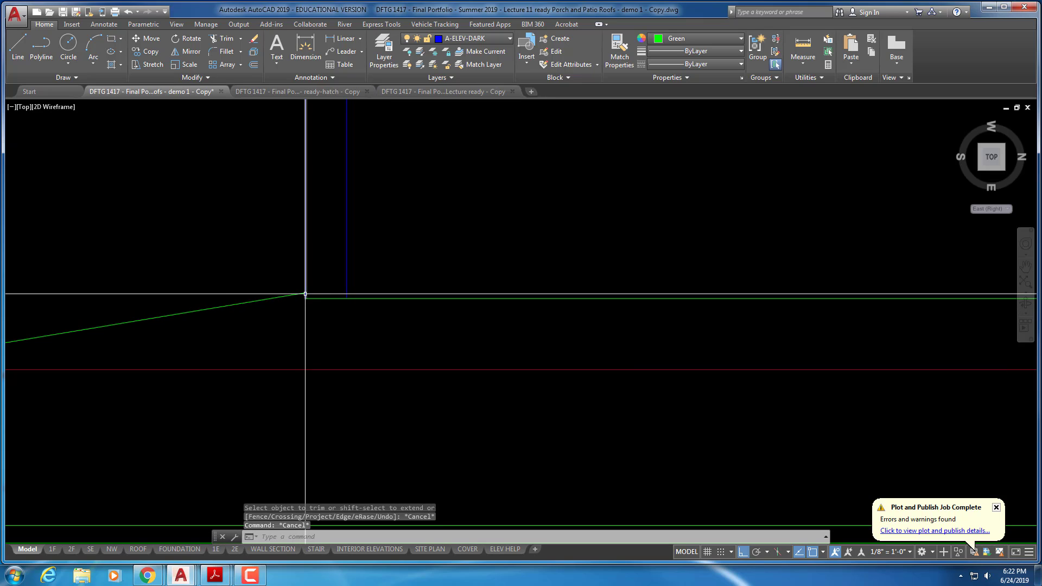
pyautogui.scroll(-6, 448, 301)
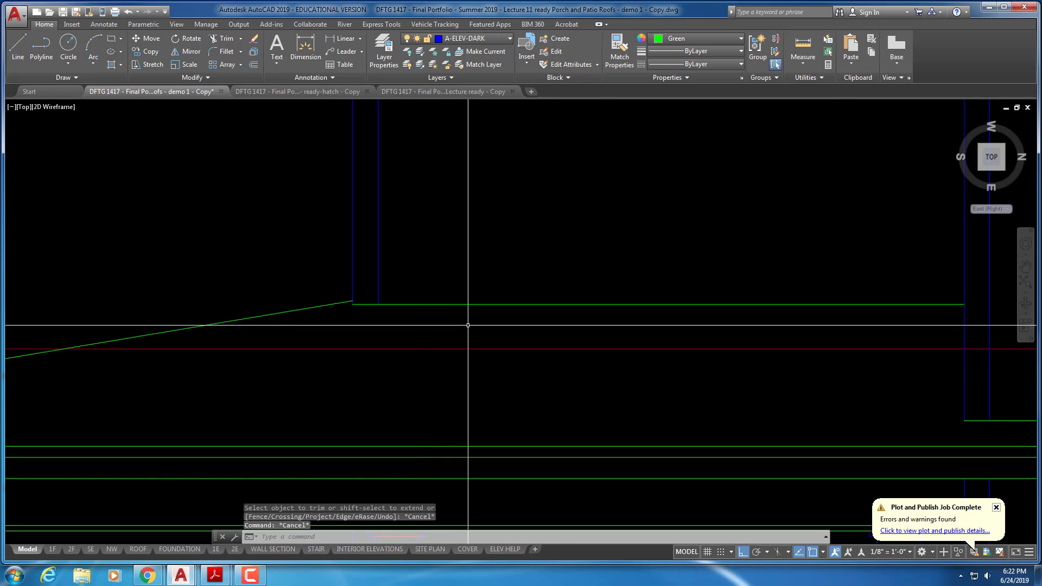
pyautogui.press('Escape')
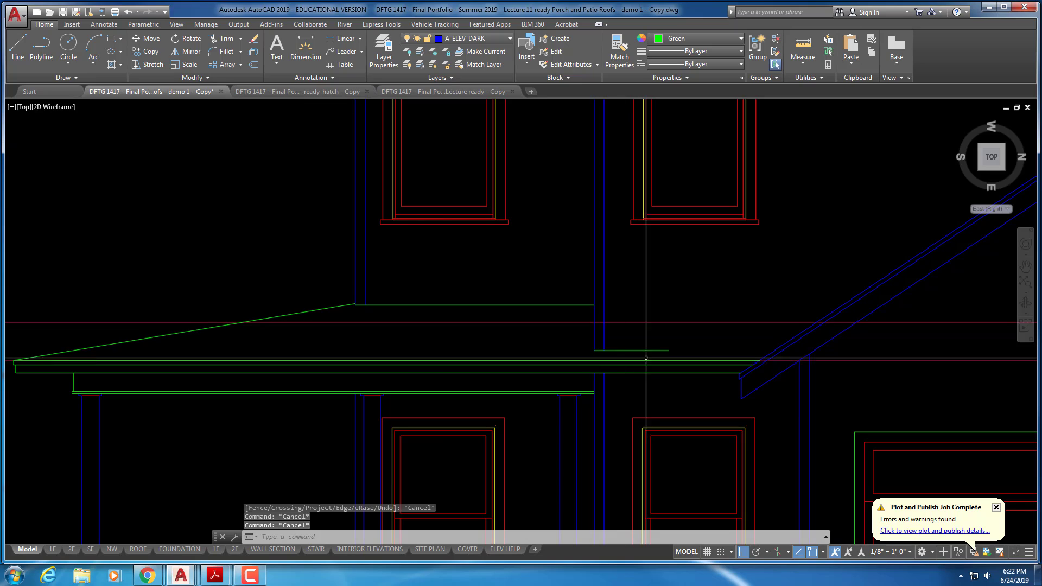
# - Extend the short horizontal roof line at the entry wall north to the garage roof's sloped edge in the east elevation
pyautogui.write('ex')
pyautogui.press('Return')
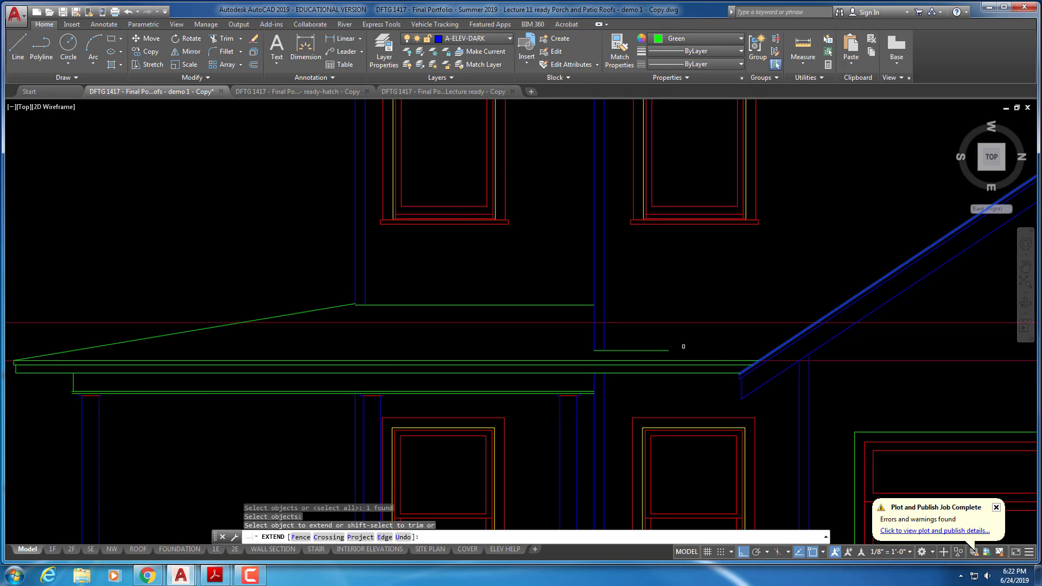
pyautogui.click(669, 348)
pyautogui.press('Escape')
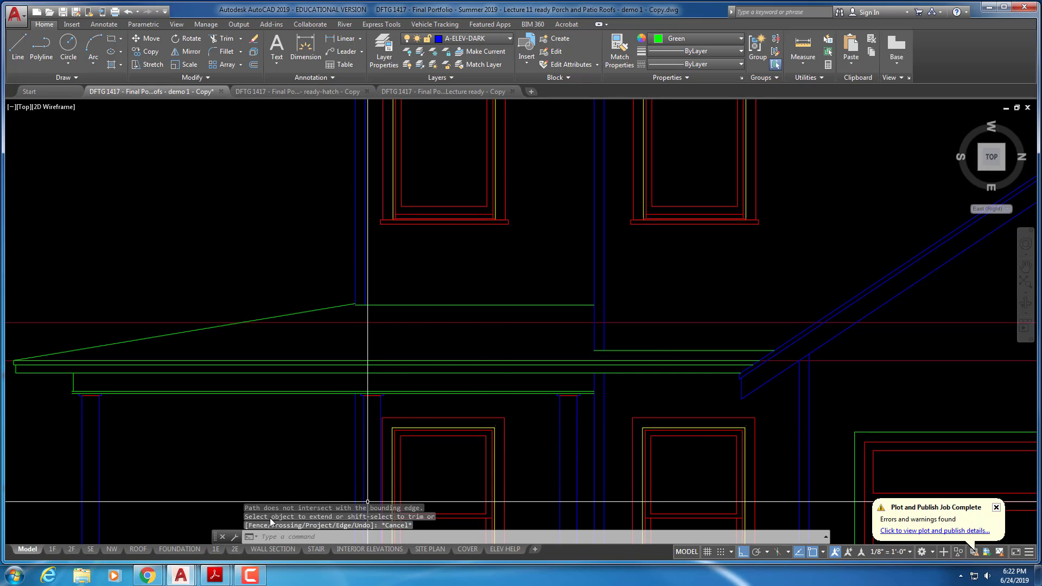
# - Draw a short vertical line closing the south end of the two lowest porch beam lines in the east elevation
pyautogui.scroll(4, 59, 397)
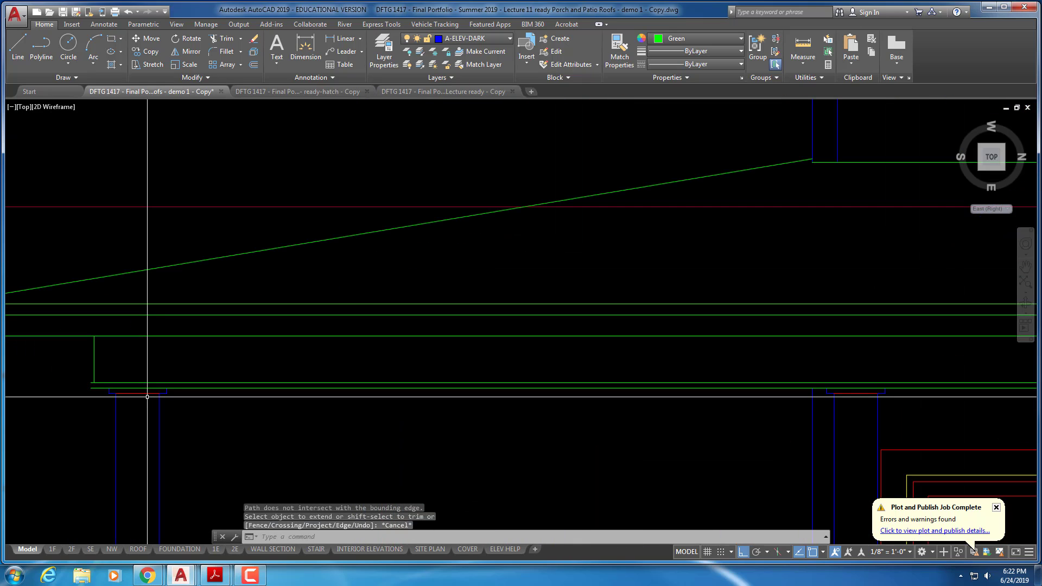
pyautogui.press('Escape')
pyautogui.press('Escape')
pyautogui.write('l')
pyautogui.press('Return')
pyautogui.scroll(4, 144, 396)
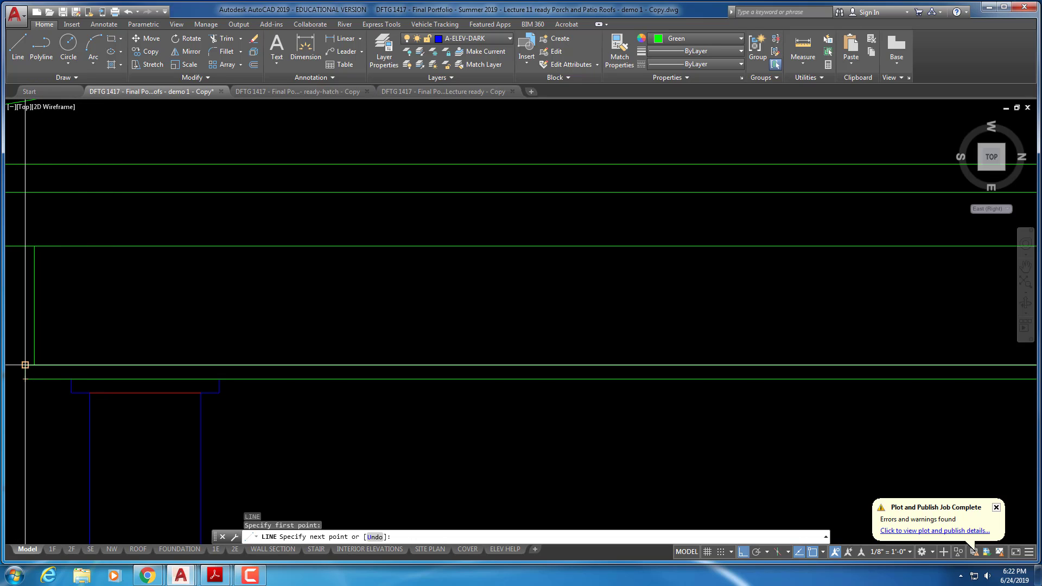
pyautogui.click(25, 379)
pyautogui.scroll(-4, 140, 446)
pyautogui.press('Escape')
pyautogui.press('Escape')
pyautogui.scroll(-5, 215, 384)
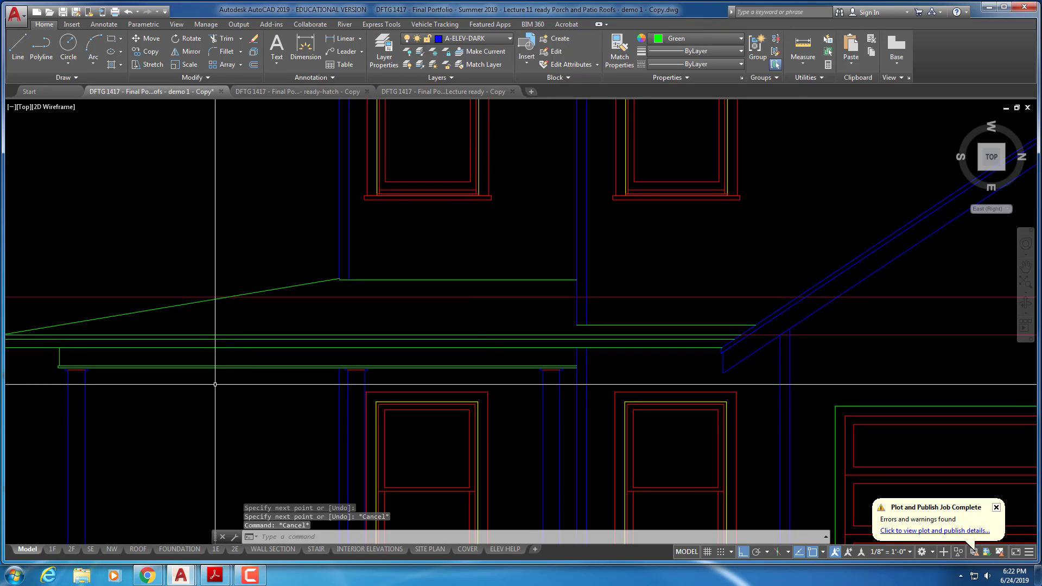
# - Draw a vertical line at the entry wall corner connecting the upper horizontal roof line to the lower one
pyautogui.press('Return')
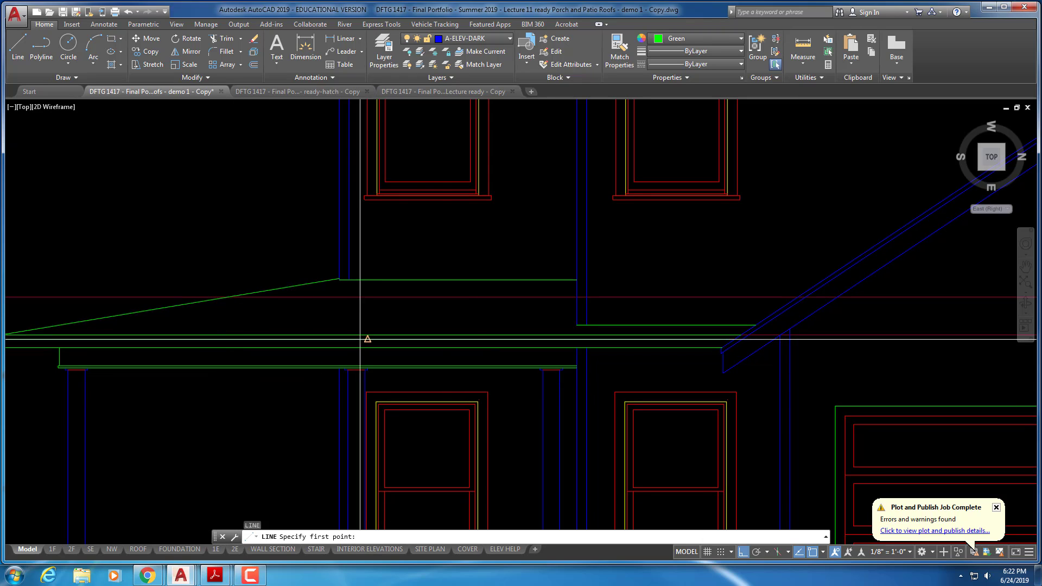
pyautogui.click(577, 280)
pyautogui.click(577, 325)
pyautogui.press('Escape')
pyautogui.press('Escape')
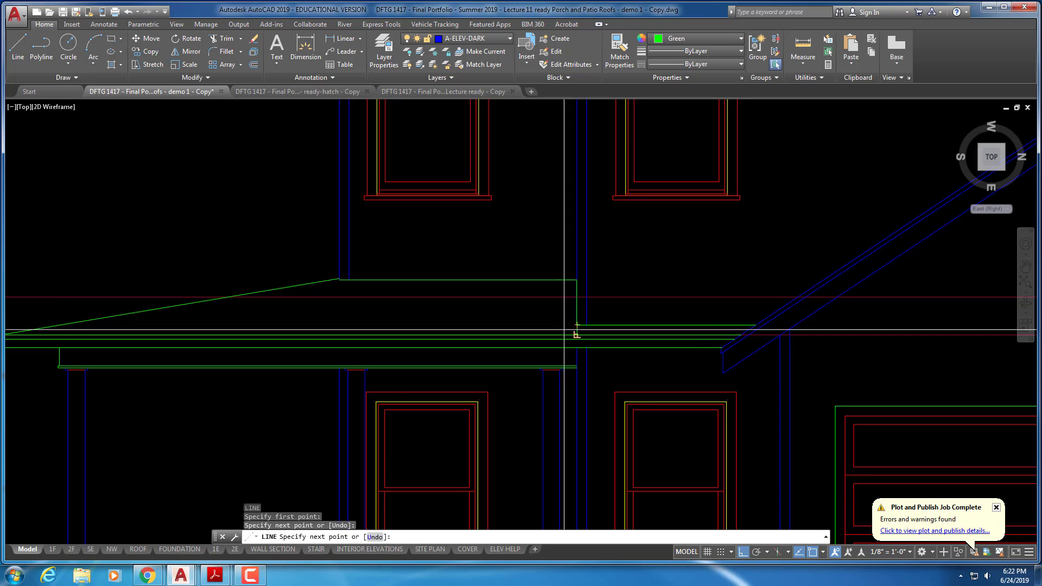
# - Draw a sloped line along the garage roof edge from the porch roof's edge line to the end of the extended horizontal line
pyautogui.rightClick(735, 326)
pyautogui.click(752, 333)
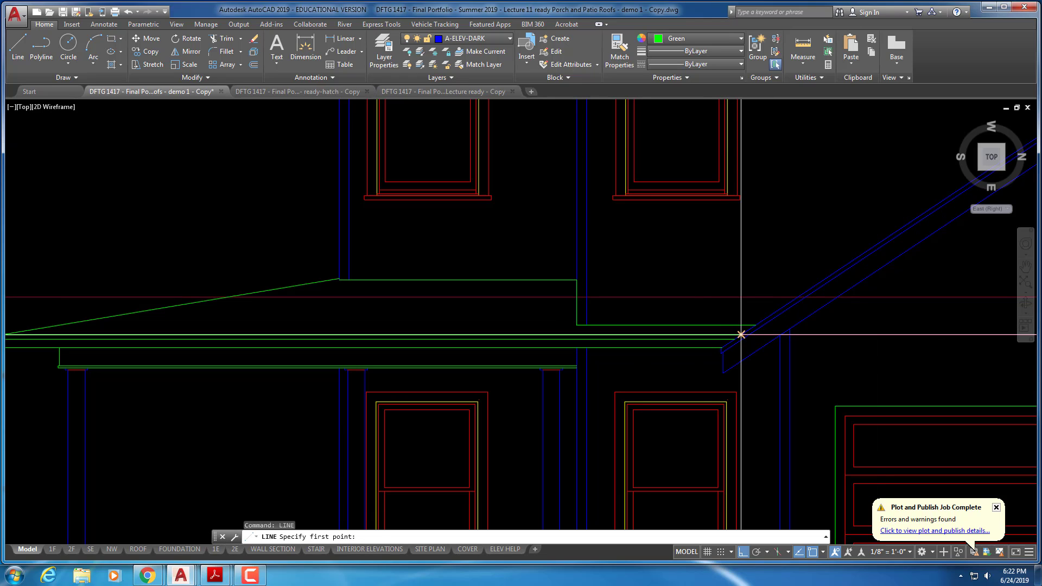
pyautogui.click(755, 325)
pyautogui.click(755, 326)
pyautogui.press('Escape')
pyautogui.press('Escape')
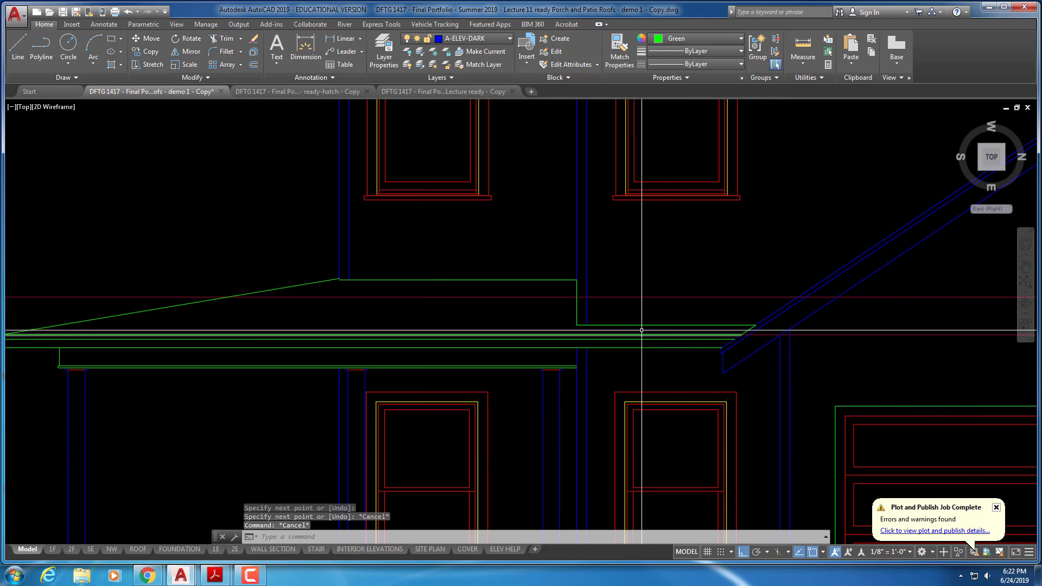
# - Erase the vertical connecting line at the entry wall corner and the short sloped line along the garage roof edge
pyautogui.scroll(-2, 639, 380)
pyautogui.moveTo(506, 400); pyautogui.dragTo(517, 398, button='middle')
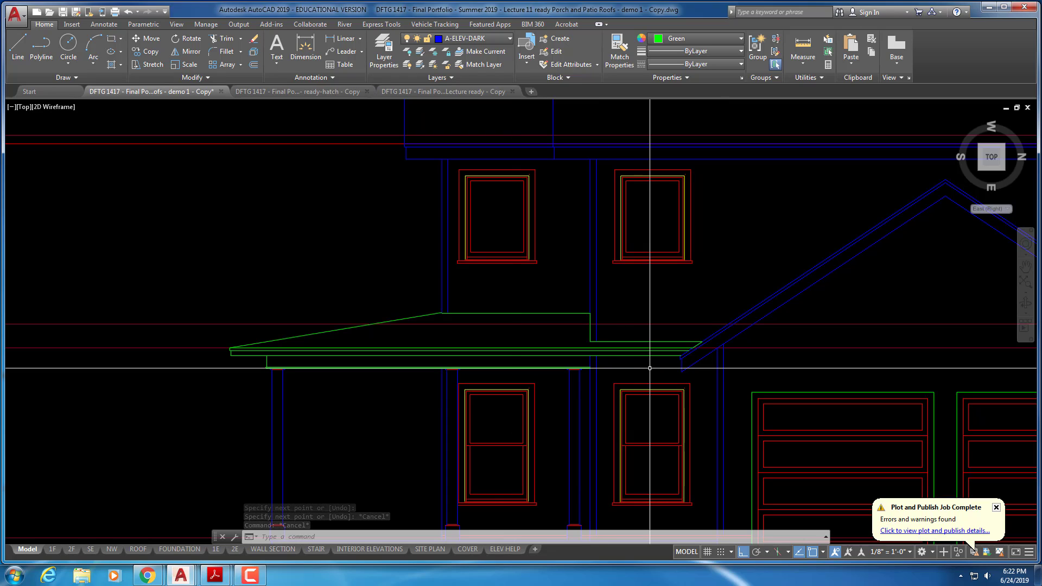
pyautogui.write('ele')
pyautogui.press('Return')
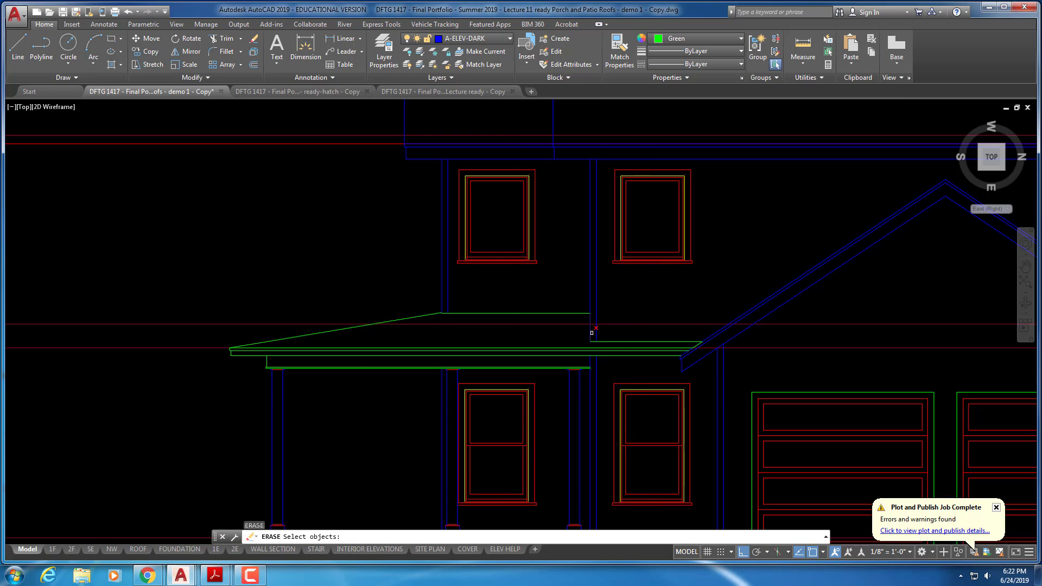
pyautogui.scroll(2, 704, 348)
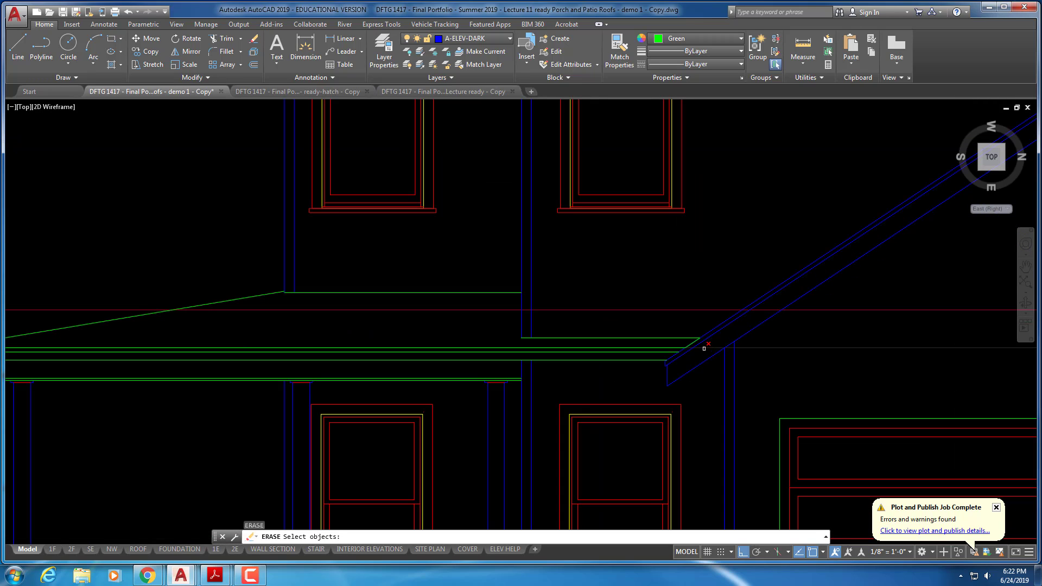
pyautogui.press('Return')
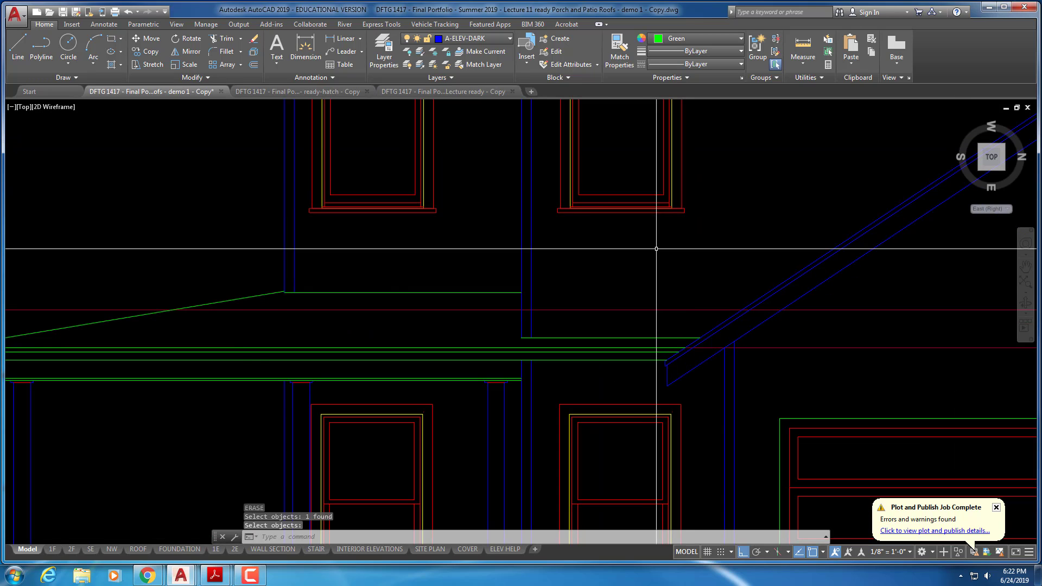
pyautogui.scroll(-2, 643, 266)
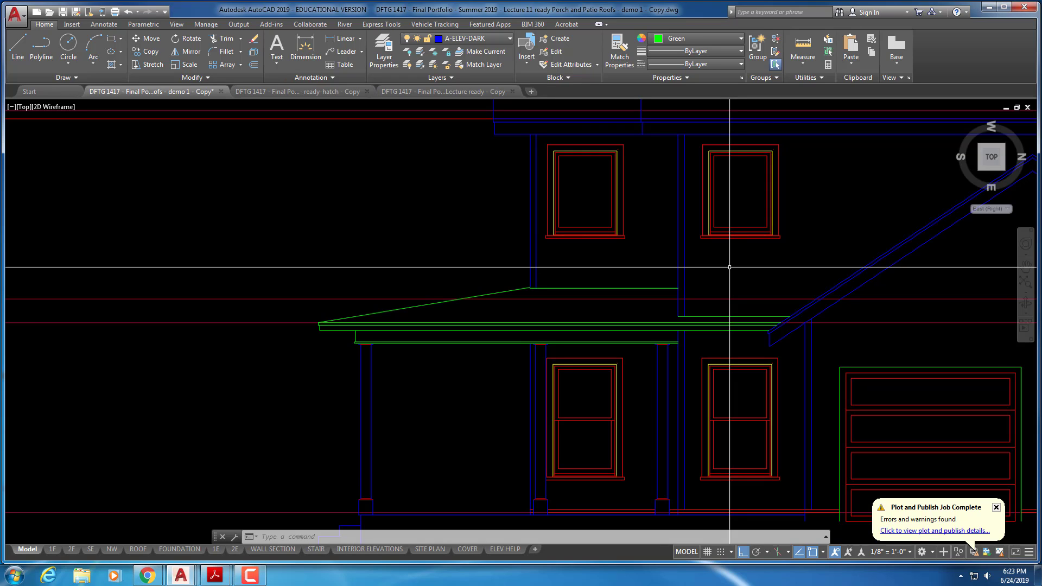
pyautogui.scroll(-8, 729, 267)
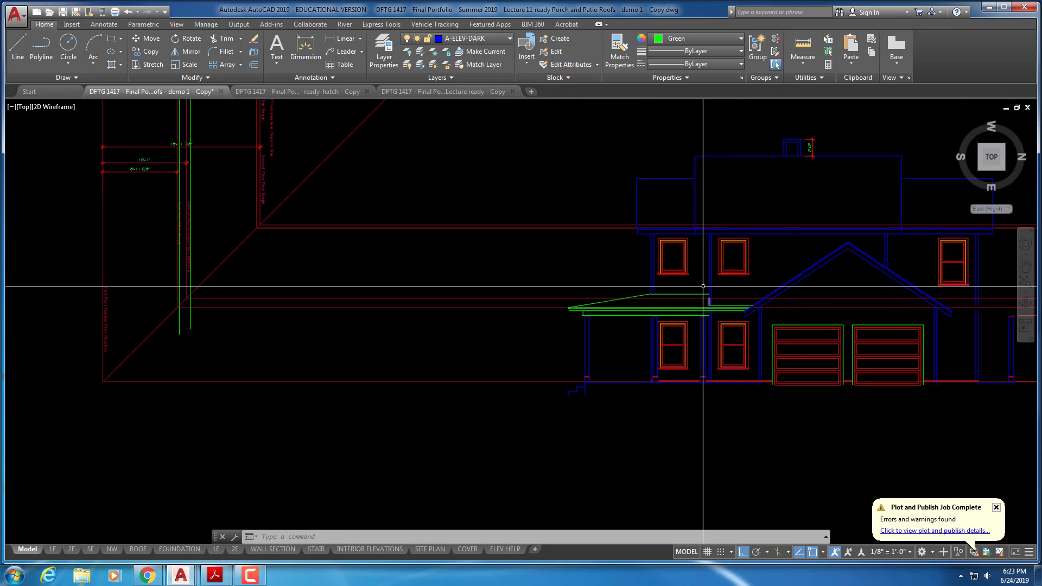
# - Draw a vertical projection line from the patio roof's outer corner in the floor plan down past the north end of the east elevation
pyautogui.scroll(3, 550, 282)
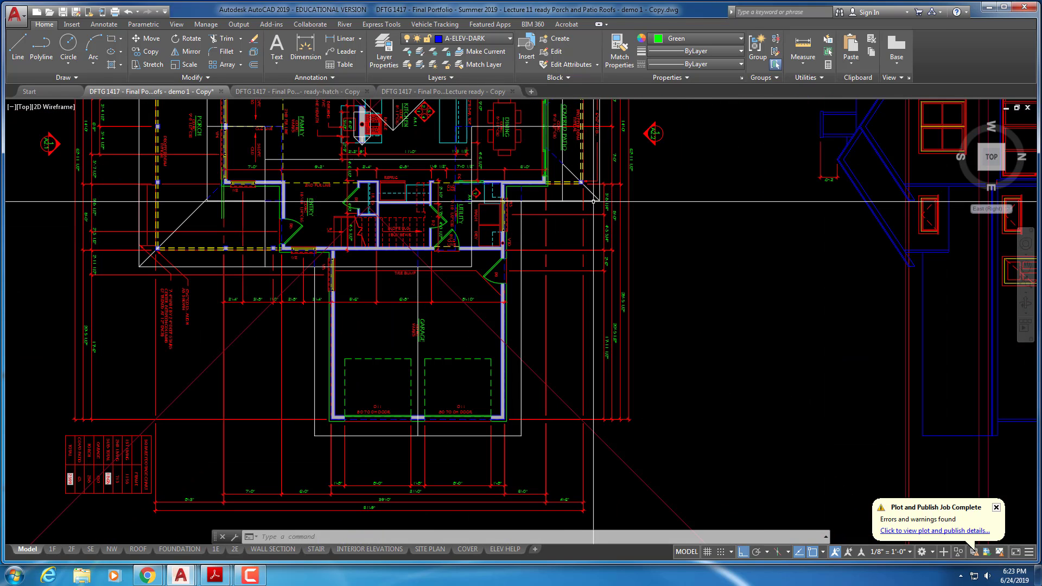
pyautogui.write('l')
pyautogui.press('Return')
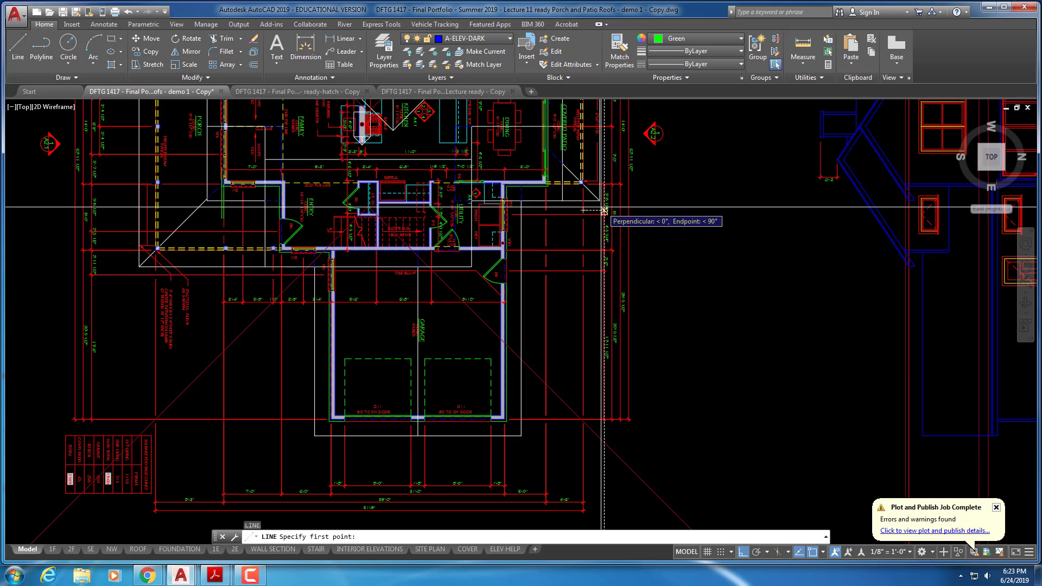
pyautogui.click(600, 200)
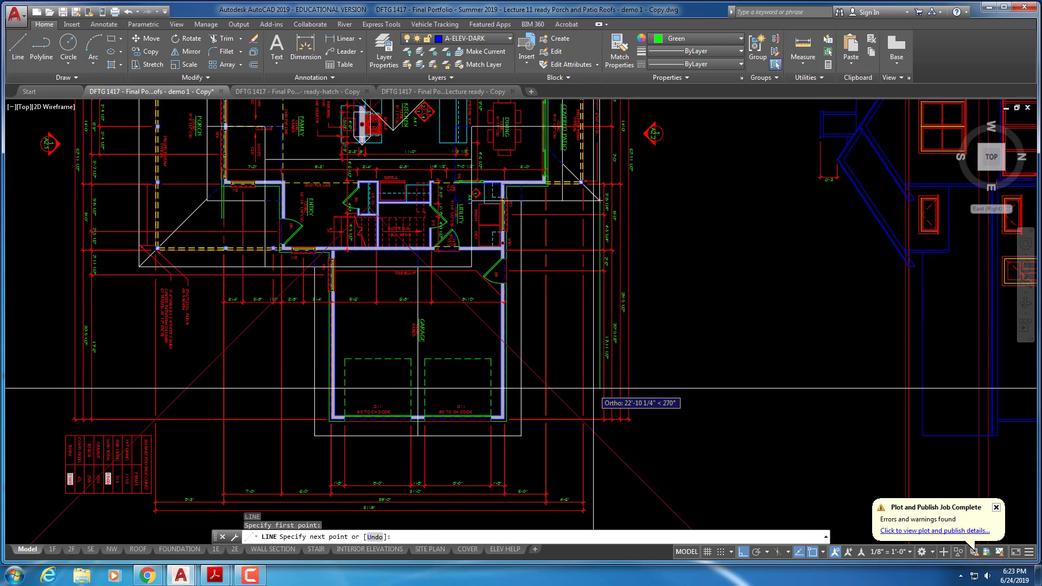
pyautogui.press('F8')
pyautogui.moveTo(620, 457); pyautogui.dragTo(626, 218, button='middle')
pyautogui.press('F8')
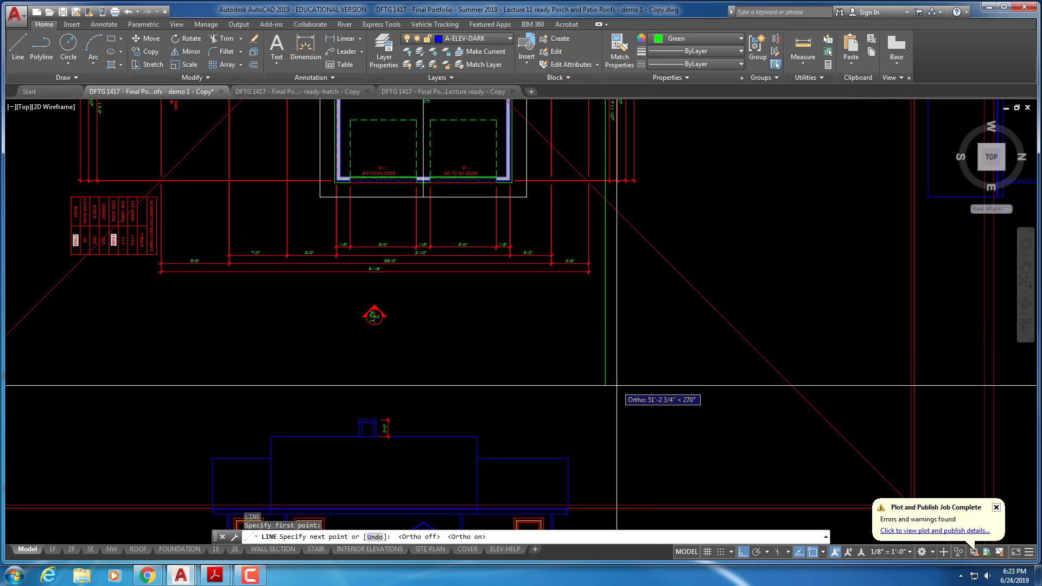
pyautogui.moveTo(624, 432); pyautogui.dragTo(619, 170, button='middle')
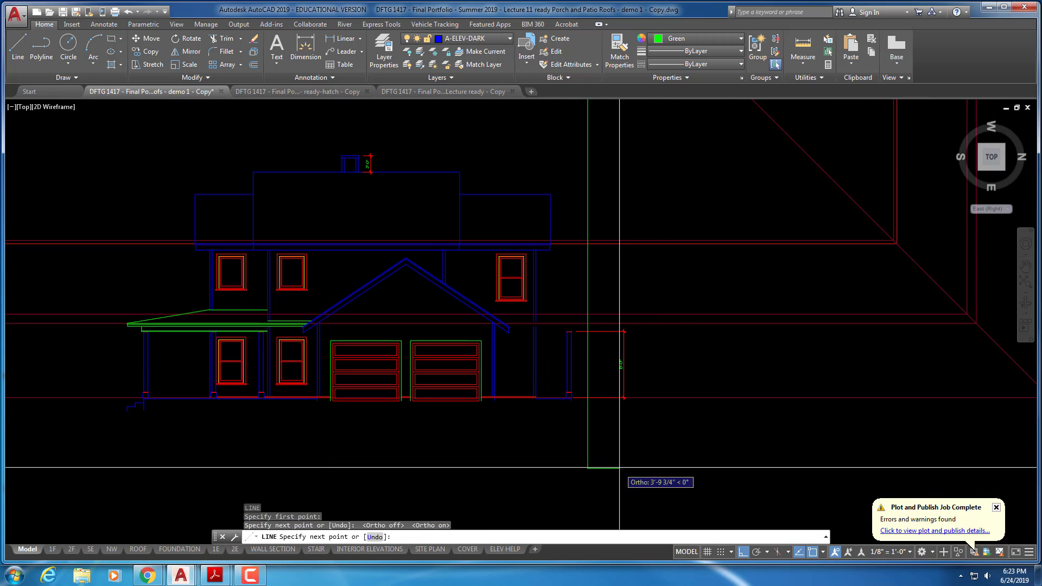
pyautogui.press('Escape')
pyautogui.press('Escape')
pyautogui.press('Escape')
# - Draw a horizontal line from the porch roof's south eave corner in the east elevation to the vertical projection line at the north end
pyautogui.moveTo(492, 348)
pyautogui.mouseDown(button='middle')
pyautogui.moveTo(533, 461)
pyautogui.moveTo(491, 465)
pyautogui.moveTo(479, 492)
pyautogui.mouseUp(button='middle')
pyautogui.moveTo(551, 333); pyautogui.dragTo(528, 479, button='middle')
pyautogui.moveTo(532, 325); pyautogui.dragTo(509, 473, button='middle')
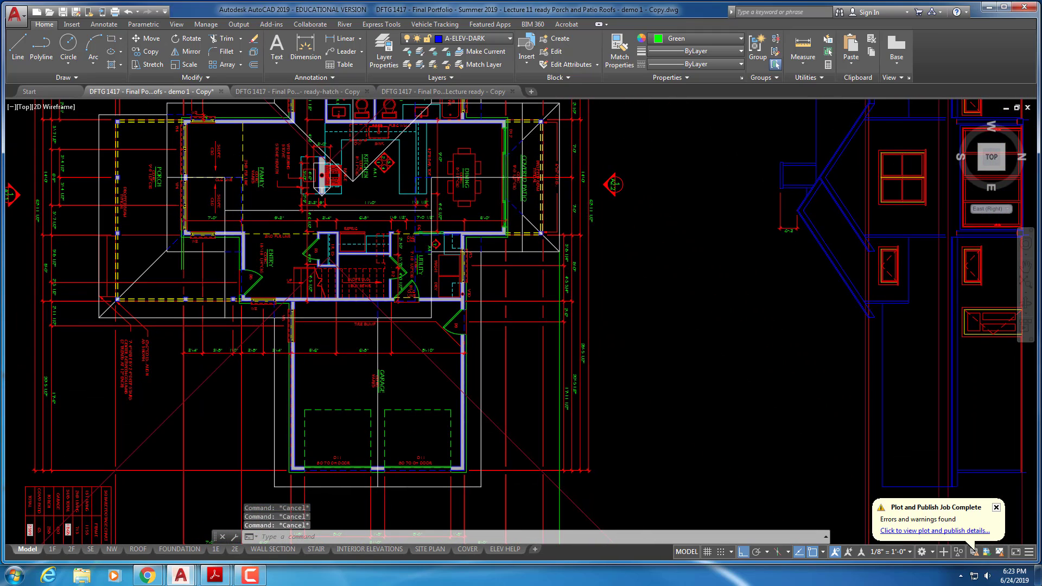
pyautogui.scroll(-1, 533, 529)
pyautogui.moveTo(492, 514); pyautogui.dragTo(562, 312, button='middle')
pyautogui.scroll(1, 303, 467)
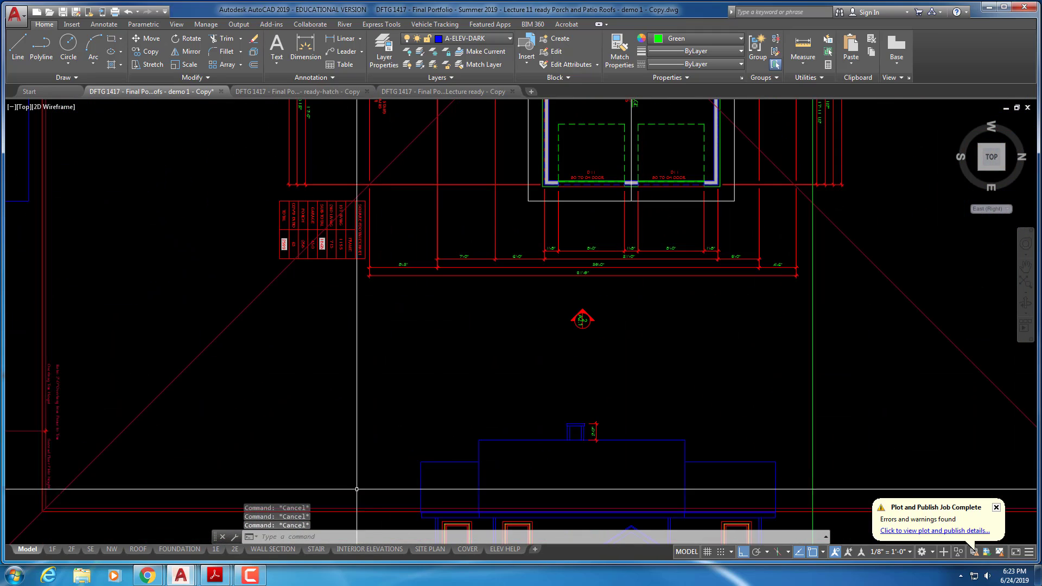
pyautogui.moveTo(375, 449); pyautogui.dragTo(386, 292, button='middle')
pyautogui.scroll(5, 353, 323)
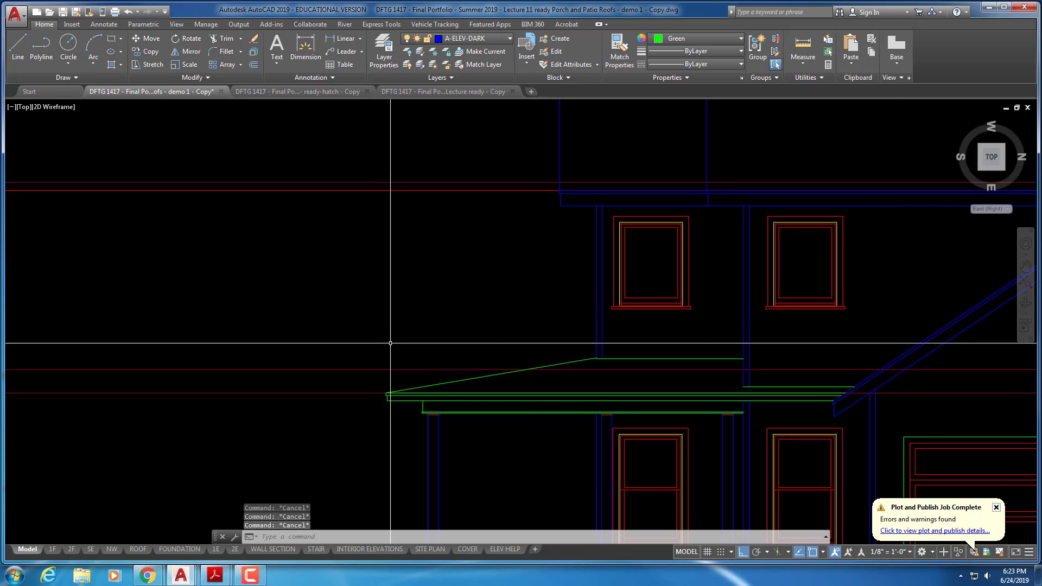
pyautogui.scroll(4, 380, 369)
pyautogui.write('l')
pyautogui.press('Return')
pyautogui.scroll(2, 383, 430)
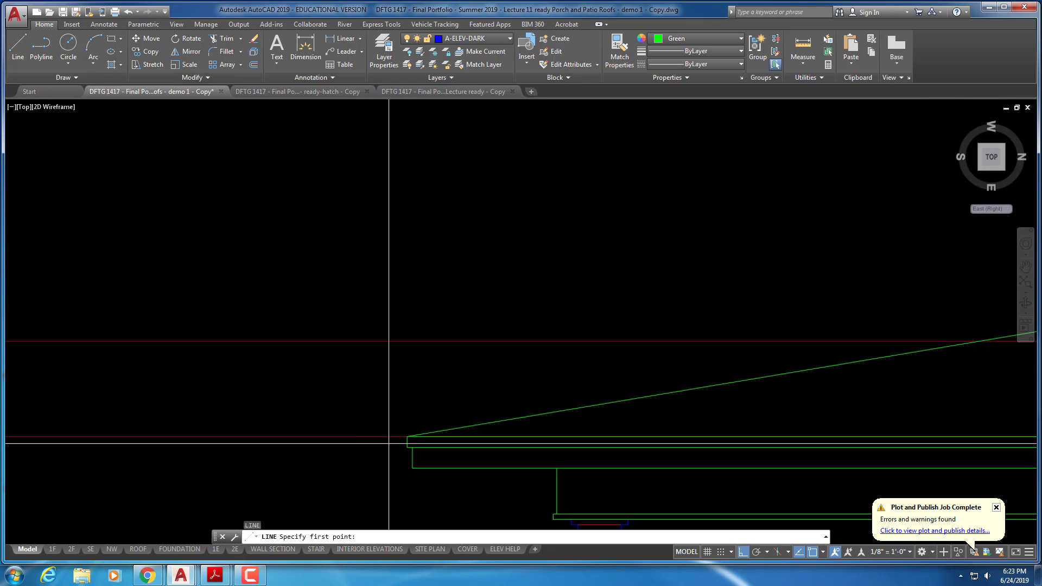
pyautogui.click(407, 436)
pyautogui.scroll(-3, 765, 455)
pyautogui.moveTo(931, 436); pyautogui.dragTo(119, 393, button='middle')
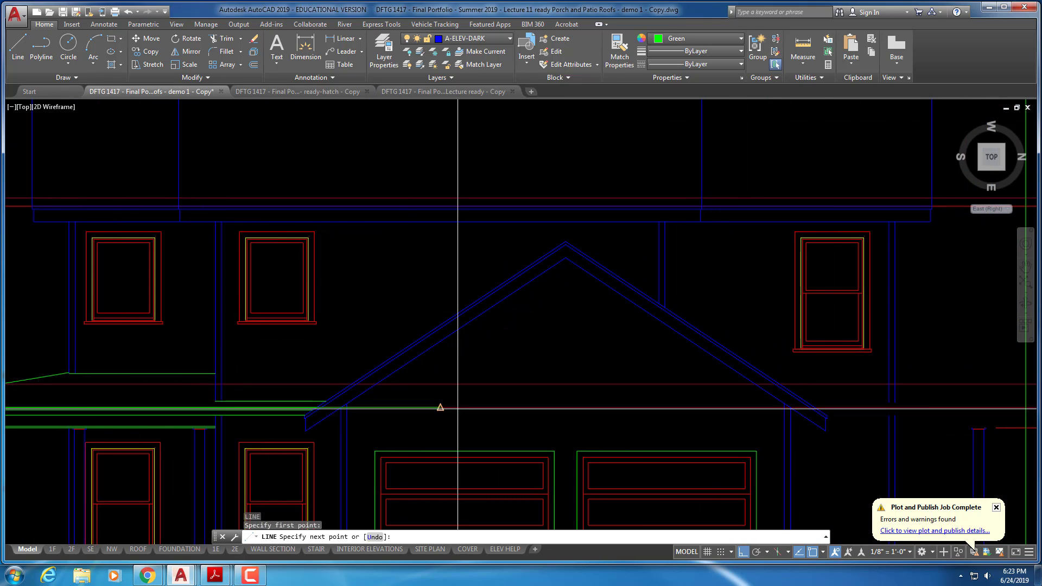
pyautogui.scroll(-1, 670, 412)
pyautogui.moveTo(669, 412); pyautogui.dragTo(367, 388, button='middle')
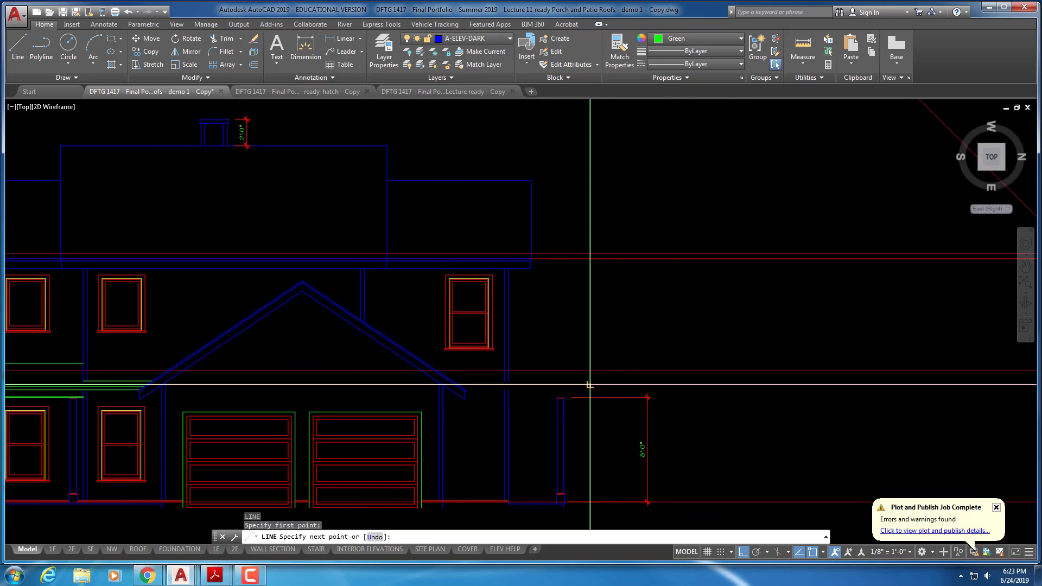
pyautogui.press('Escape')
pyautogui.press('Escape')
pyautogui.press('Escape')
# - Mirror the porch roof's south slope, fascia and beam lines about a vertical axis through the long horizontal line's midpoint, keeping the originals
pyautogui.scroll(-2, 623, 378)
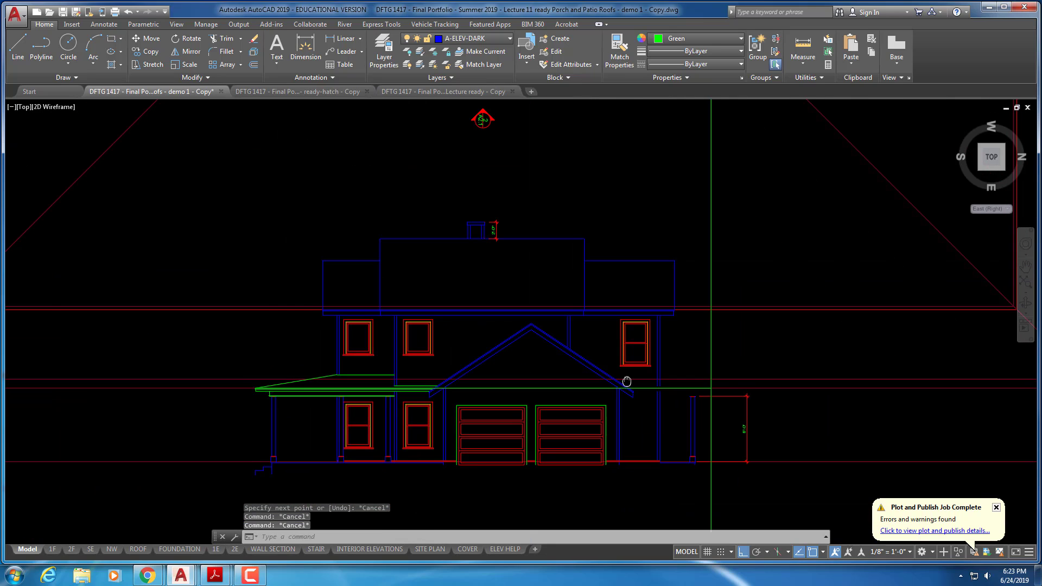
pyautogui.scroll(2, 69, 429)
pyautogui.write('MI')
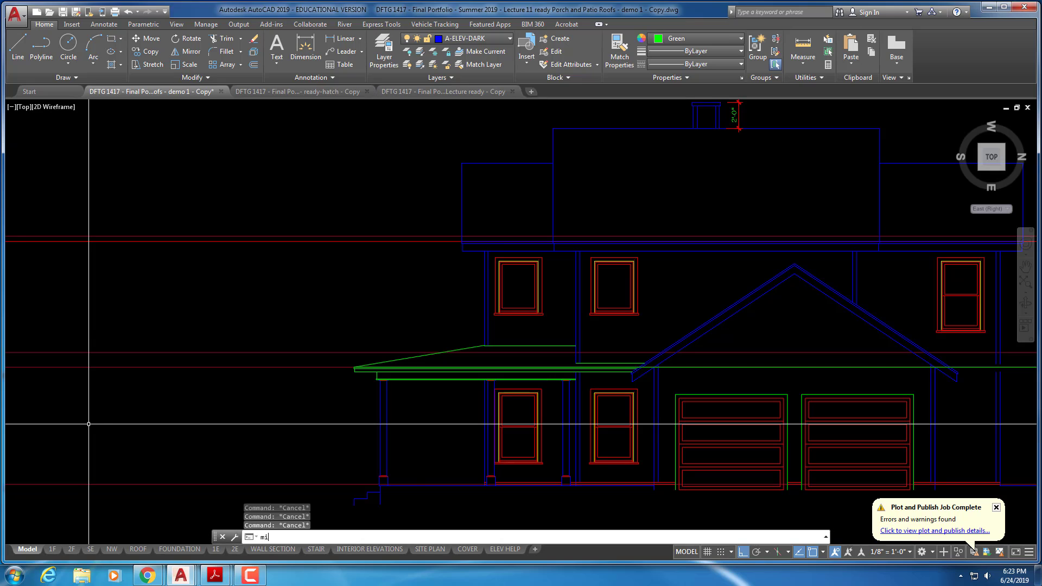
pyautogui.press('Return')
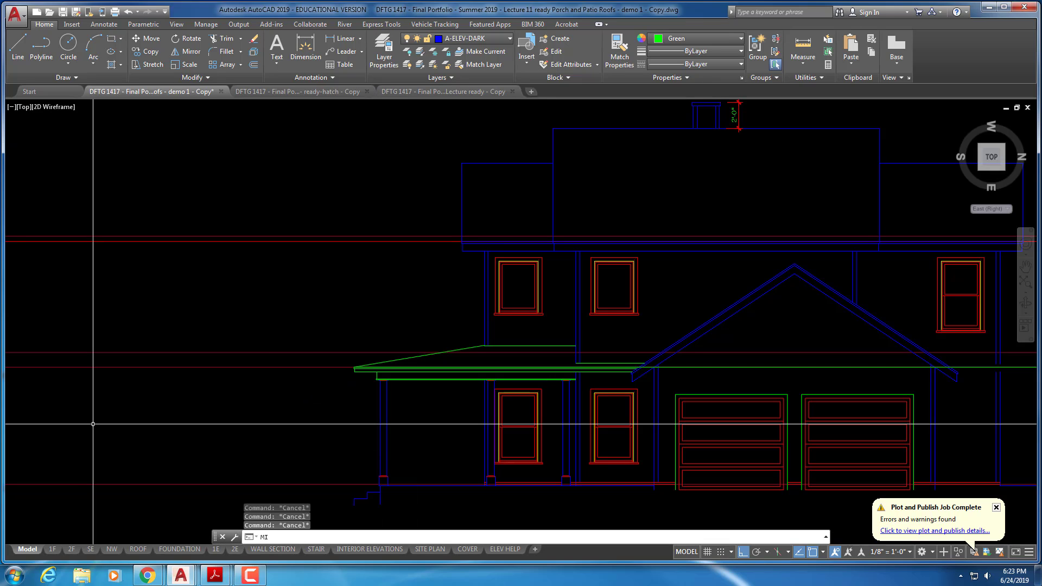
pyautogui.scroll(5, 361, 379)
pyautogui.click(328, 354)
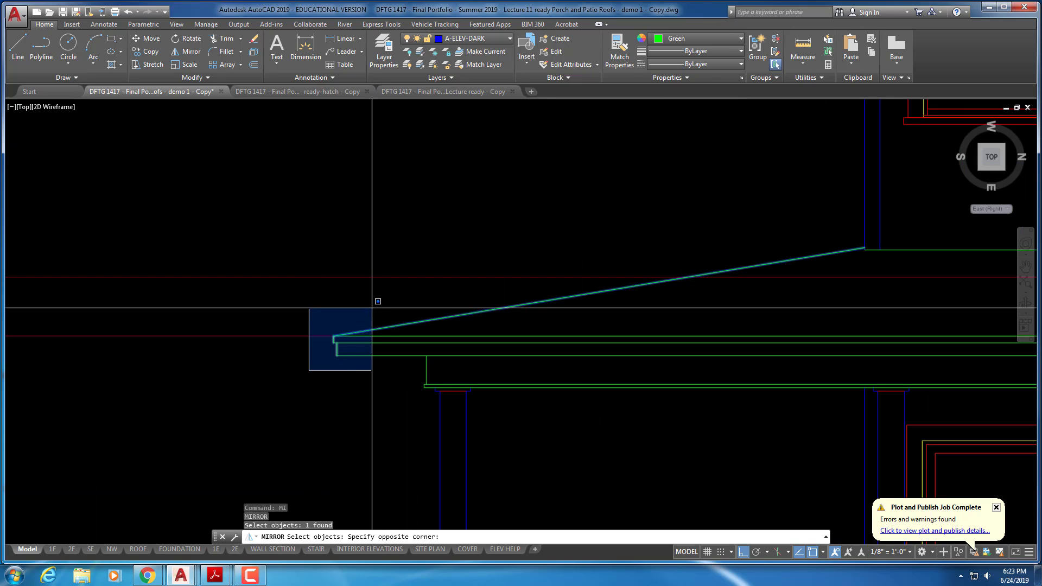
pyautogui.click(394, 317)
pyautogui.click(392, 336)
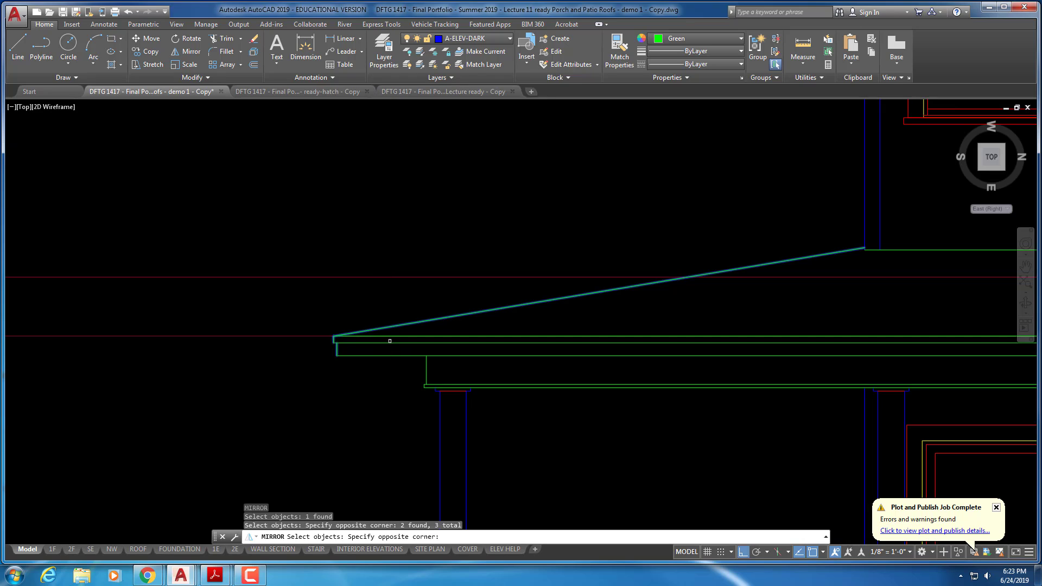
pyautogui.click(391, 336)
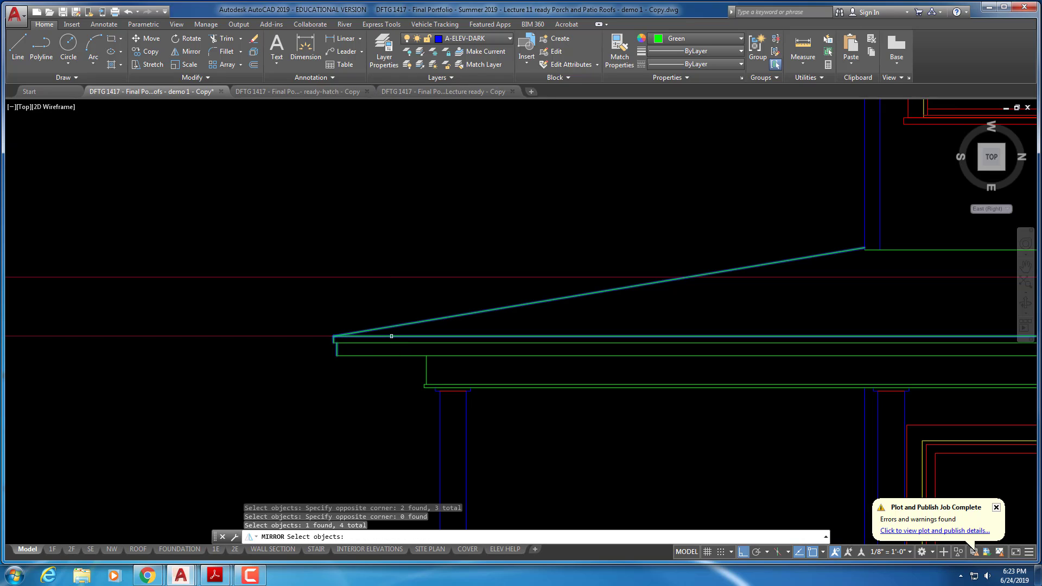
pyautogui.click(391, 370)
pyautogui.click(418, 360)
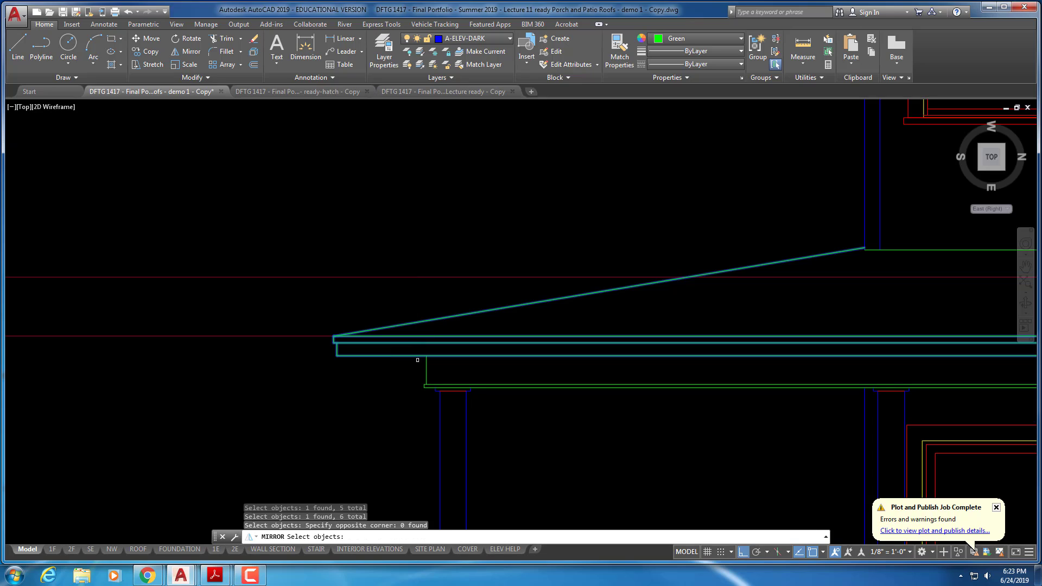
pyautogui.click(420, 387)
pyautogui.click(479, 381)
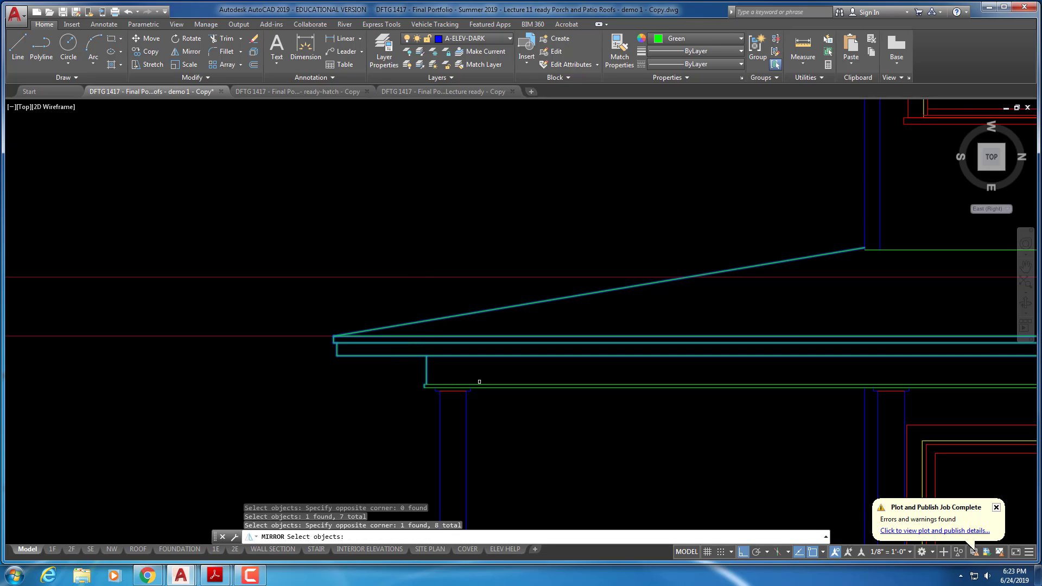
pyautogui.click(508, 385)
pyautogui.click(507, 387)
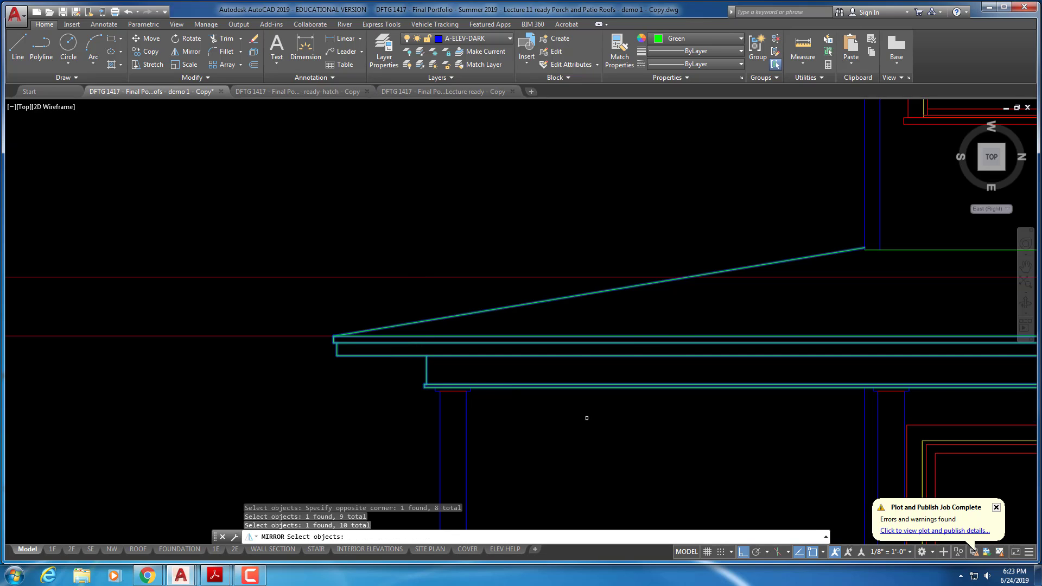
pyautogui.scroll(-2, 648, 439)
pyautogui.moveTo(728, 435); pyautogui.dragTo(190, 379, button='middle')
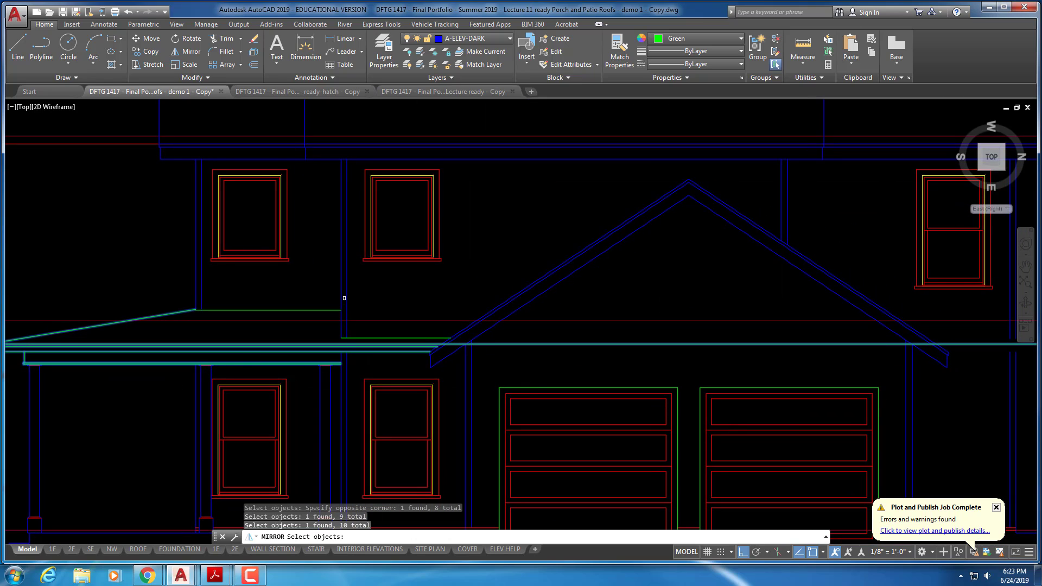
pyautogui.press('Return')
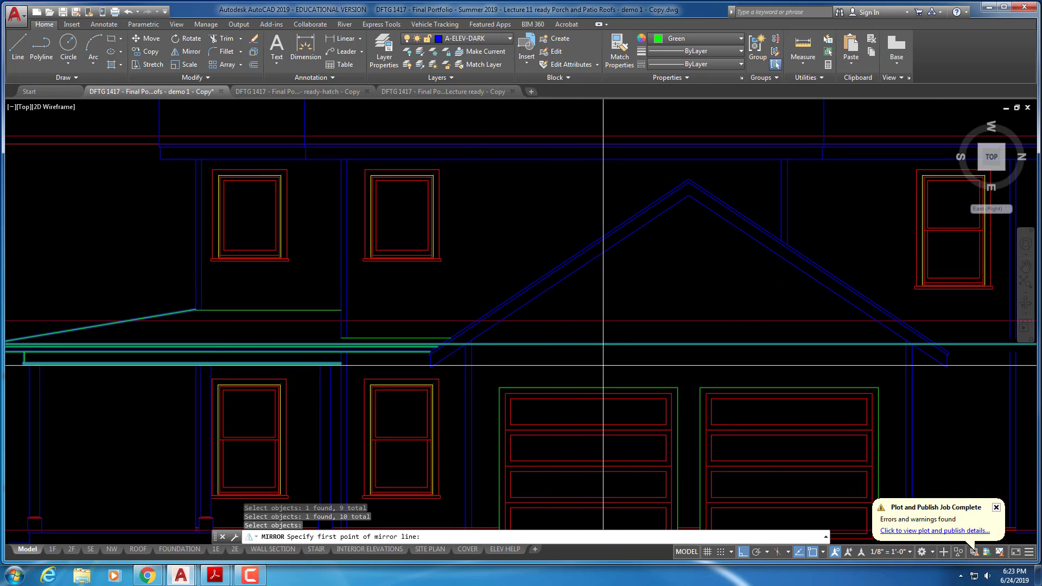
pyautogui.scroll(-2, 600, 372)
pyautogui.moveTo(568, 359); pyautogui.dragTo(542, 358, button='middle')
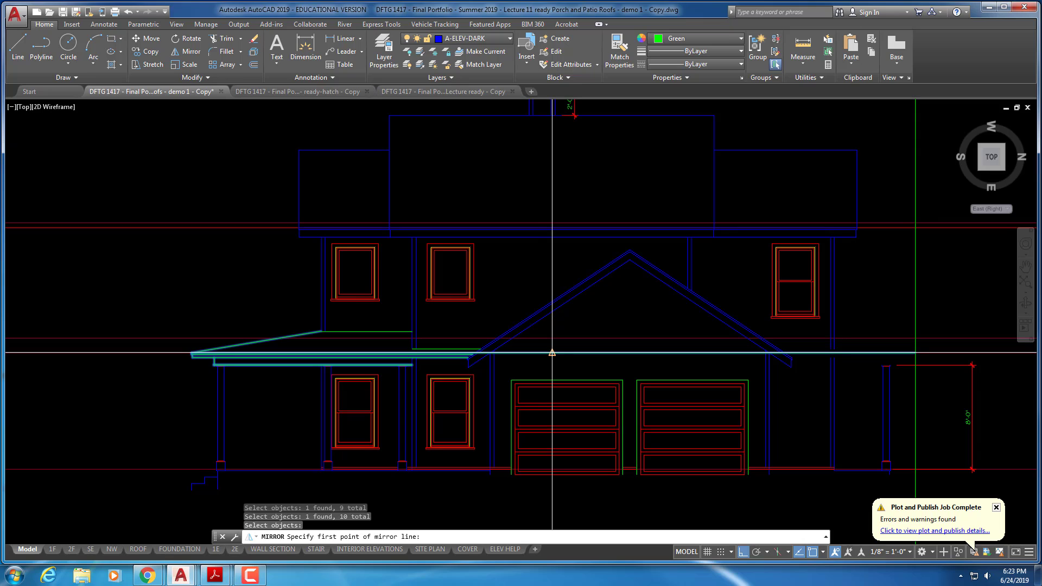
pyautogui.click(552, 352)
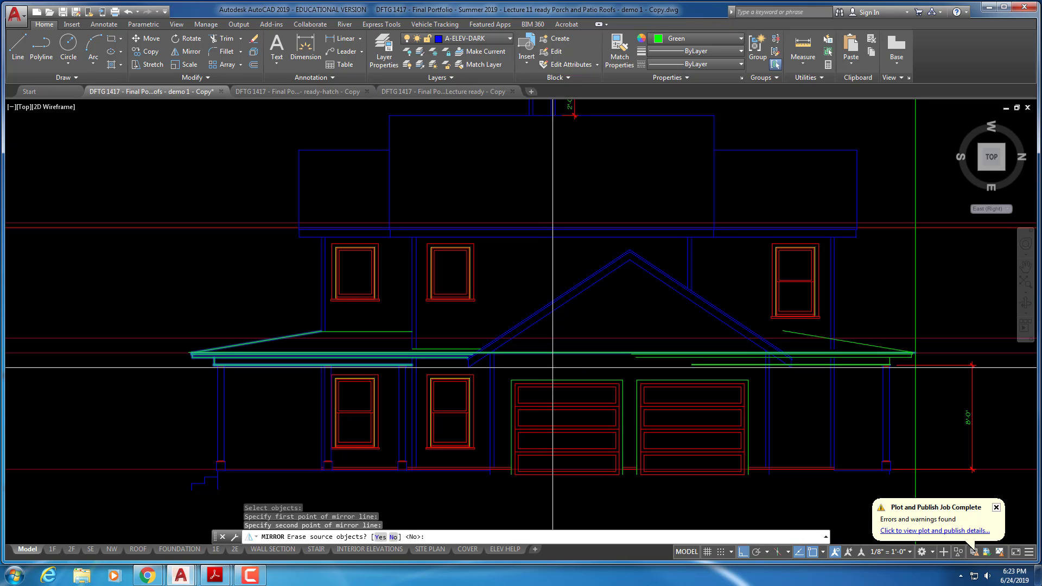
pyautogui.press('Return')
# - Erase the long horizontal construction line running from the south eave to the north projection line
pyautogui.scroll(5, 777, 343)
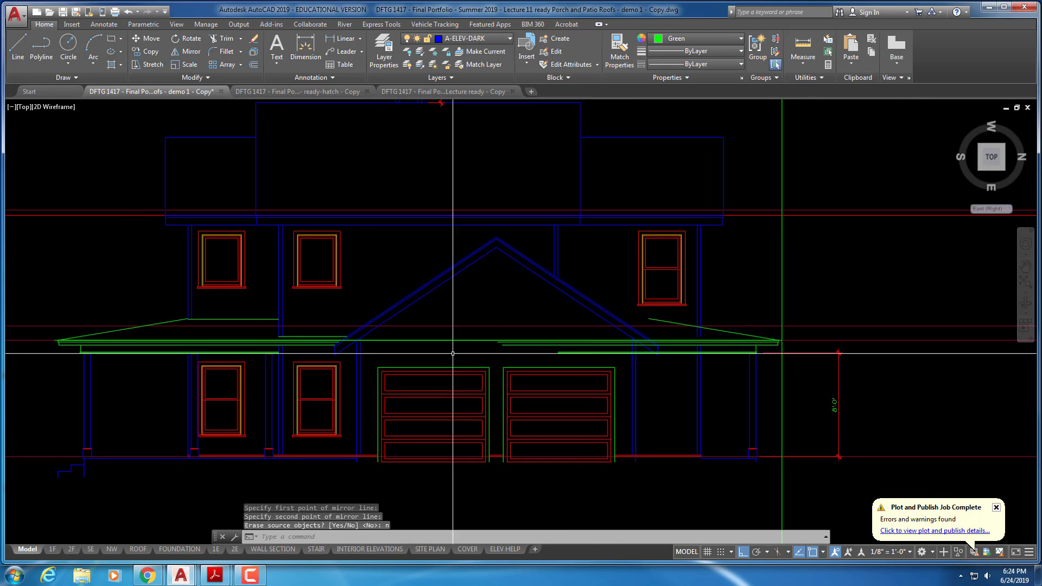
pyautogui.scroll(2, 777, 343)
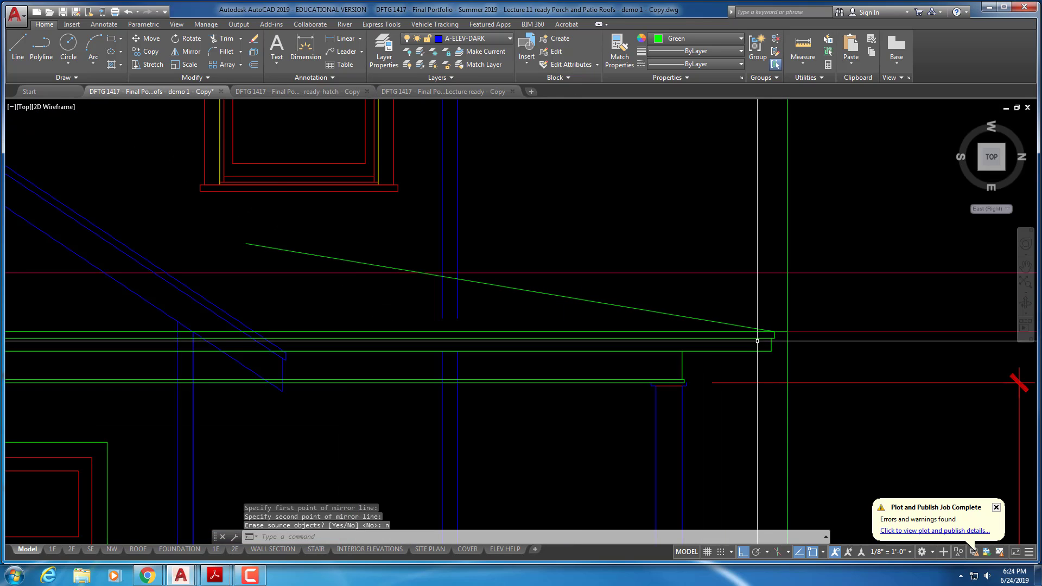
pyautogui.scroll(-3, 757, 341)
pyautogui.scroll(1, 716, 353)
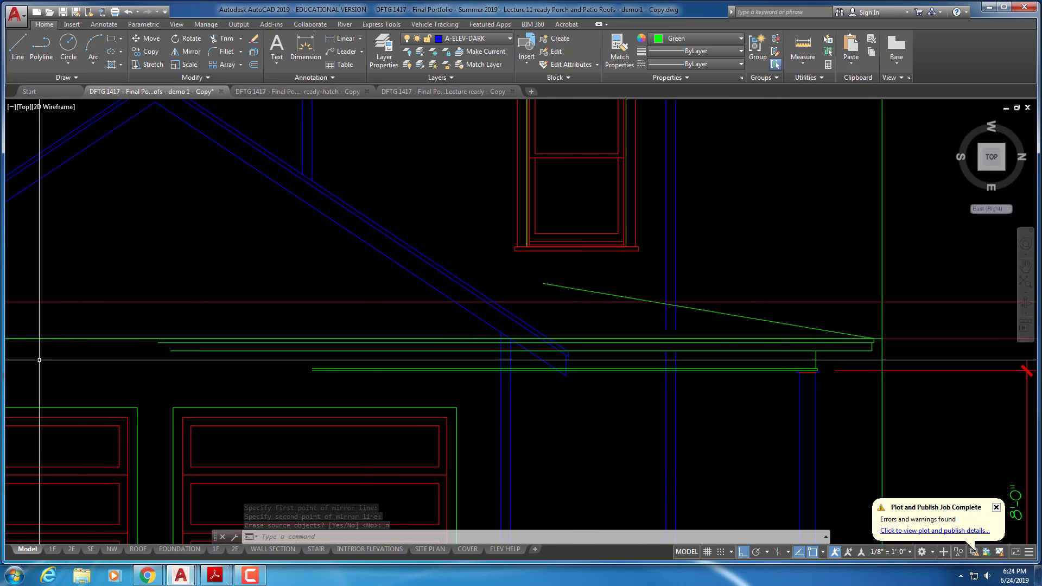
pyautogui.press('Escape')
pyautogui.press('Escape')
pyautogui.moveTo(39, 360); pyautogui.dragTo(287, 349, button='middle')
pyautogui.write('r')
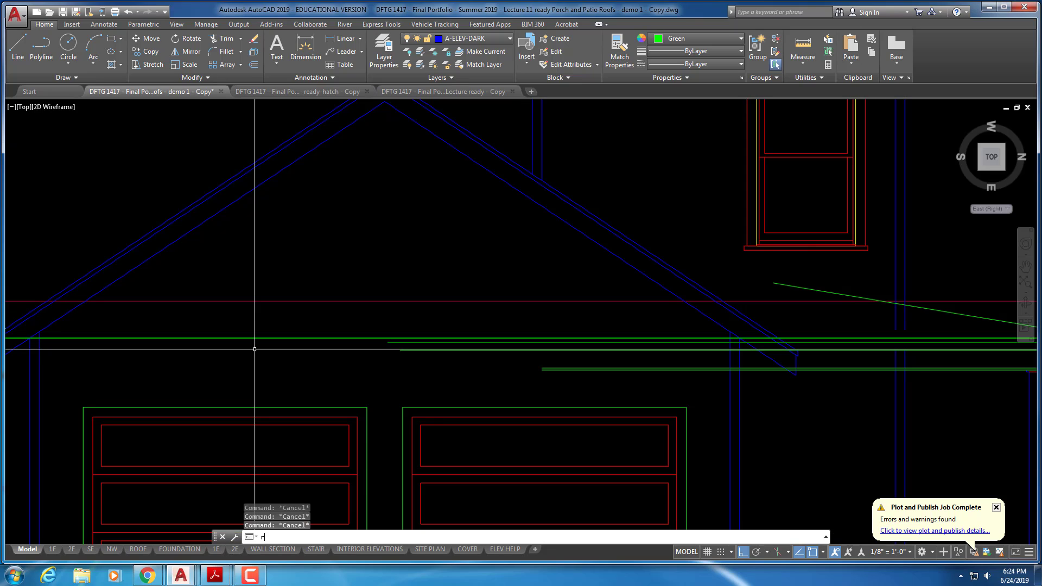
pyautogui.press('Return')
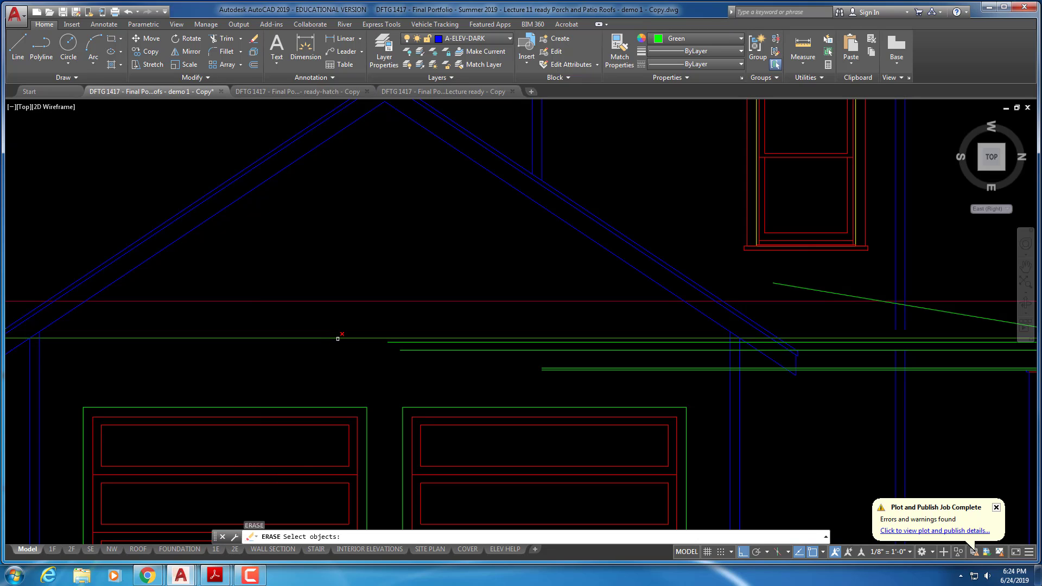
pyautogui.scroll(-4, 495, 386)
pyautogui.scroll(7, 653, 379)
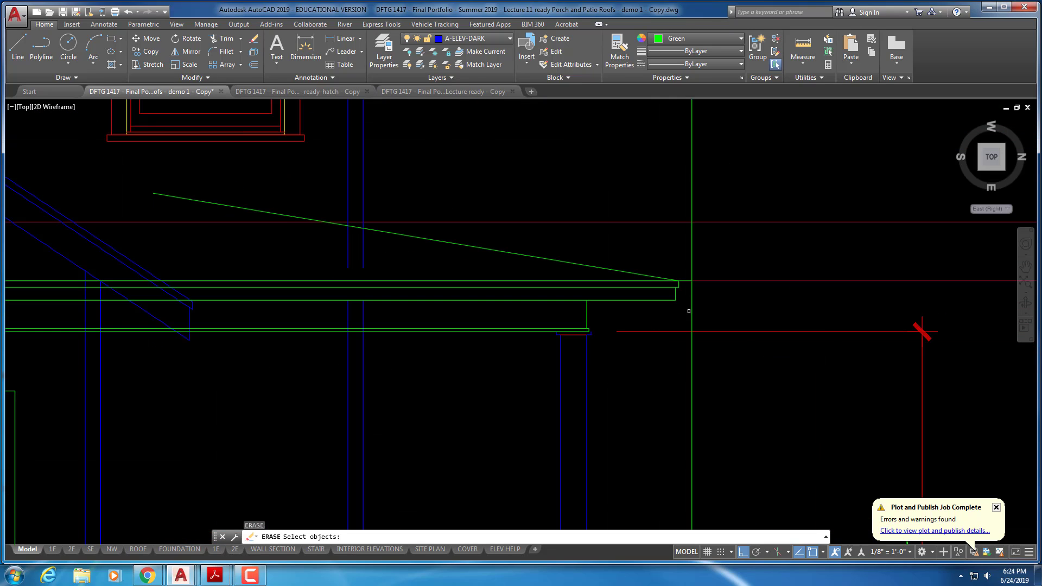
pyautogui.click(685, 281)
pyautogui.scroll(-6, 495, 380)
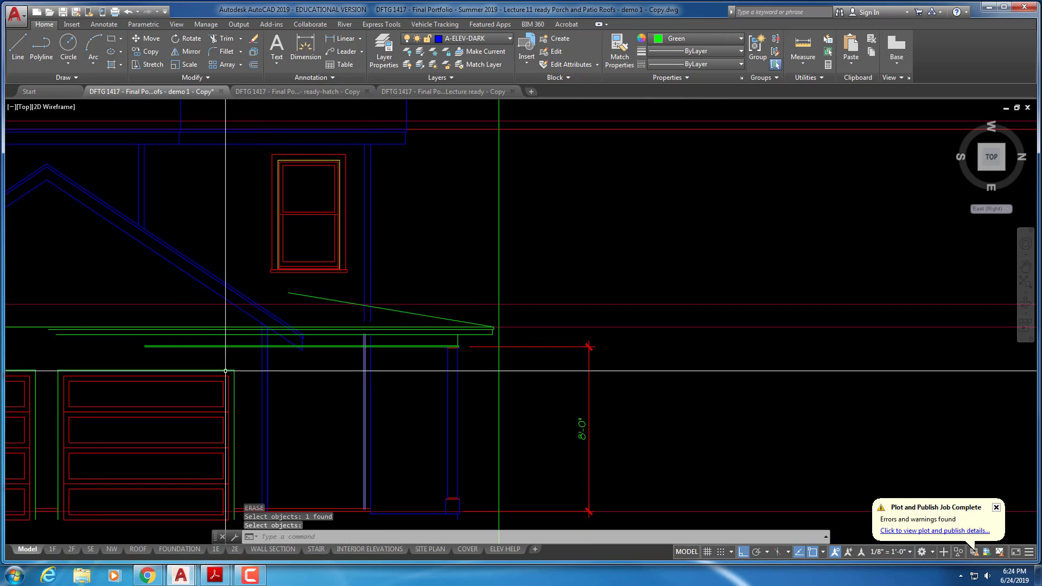
pyautogui.scroll(3, 693, 380)
pyautogui.press('Escape')
pyautogui.press('Escape')
pyautogui.press('Escape')
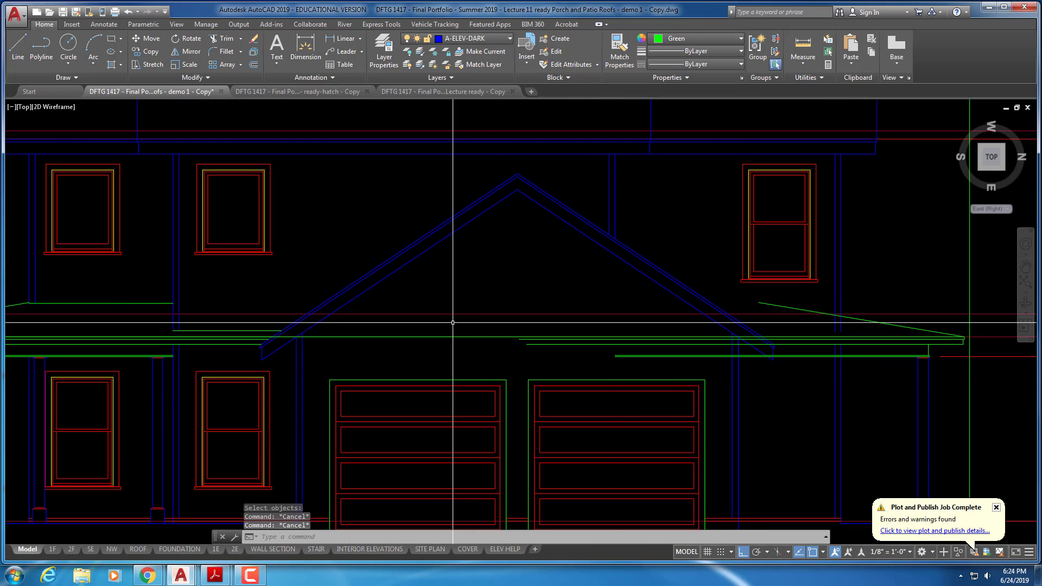
pyautogui.write('e')
pyautogui.press('Return')
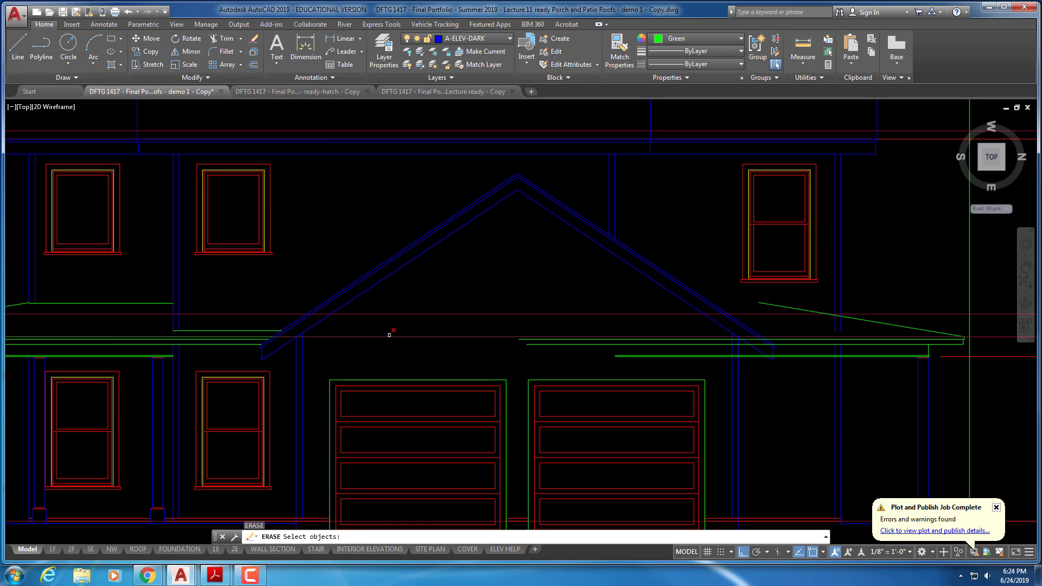
pyautogui.press('Escape')
pyautogui.press('Escape')
pyautogui.press('Escape')
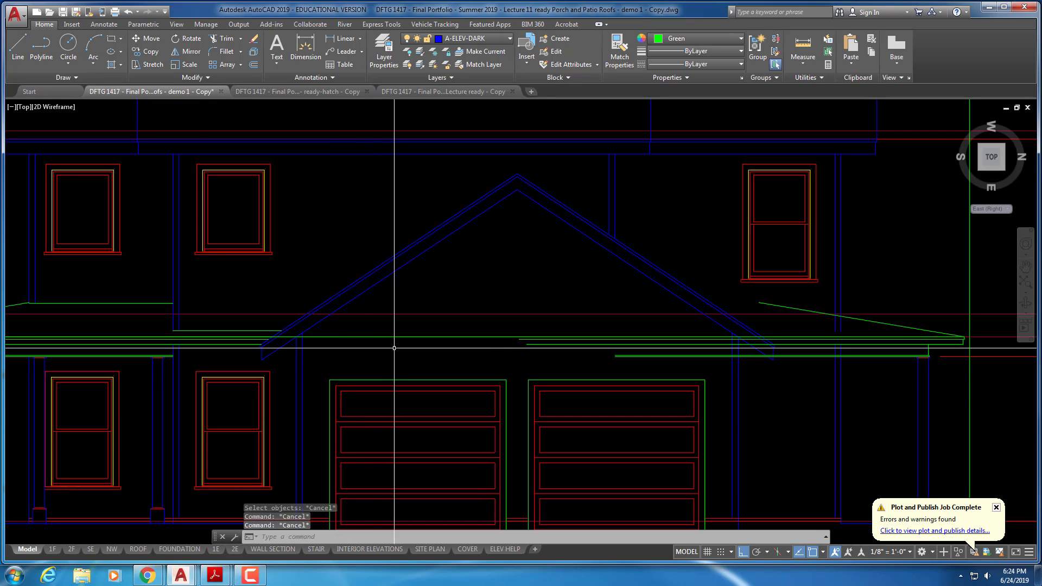
pyautogui.moveTo(413, 352); pyautogui.dragTo(583, 364, button='middle')
pyautogui.write('tr')
pyautogui.press('Return')
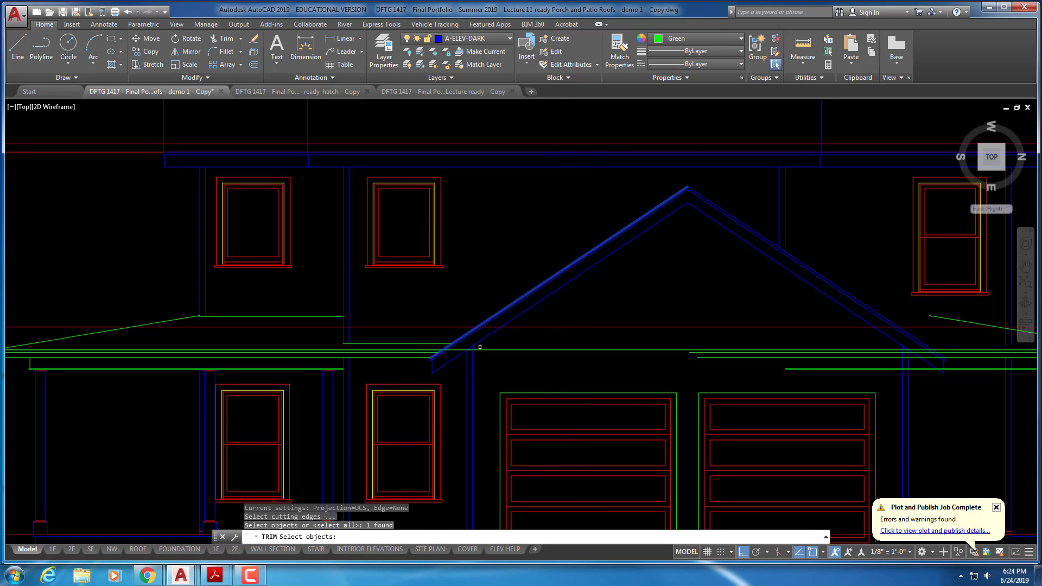
pyautogui.press('Escape')
# - Move the mirrored roof slope, fascia and beam lines horizontally at the north end of the east elevation, aligning the eave edge with the vertical projection line
pyautogui.scroll(-2, 538, 388)
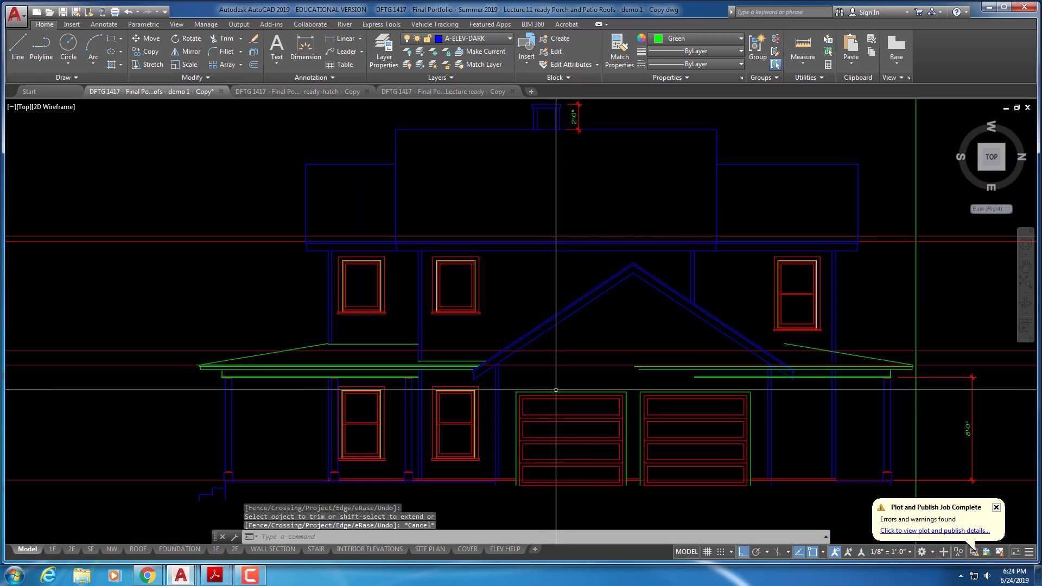
pyautogui.moveTo(600, 393); pyautogui.dragTo(298, 365, button='middle')
pyautogui.scroll(2, 485, 369)
pyautogui.press('Escape')
pyautogui.press('Escape')
pyautogui.press('Escape')
pyautogui.scroll(2, 633, 363)
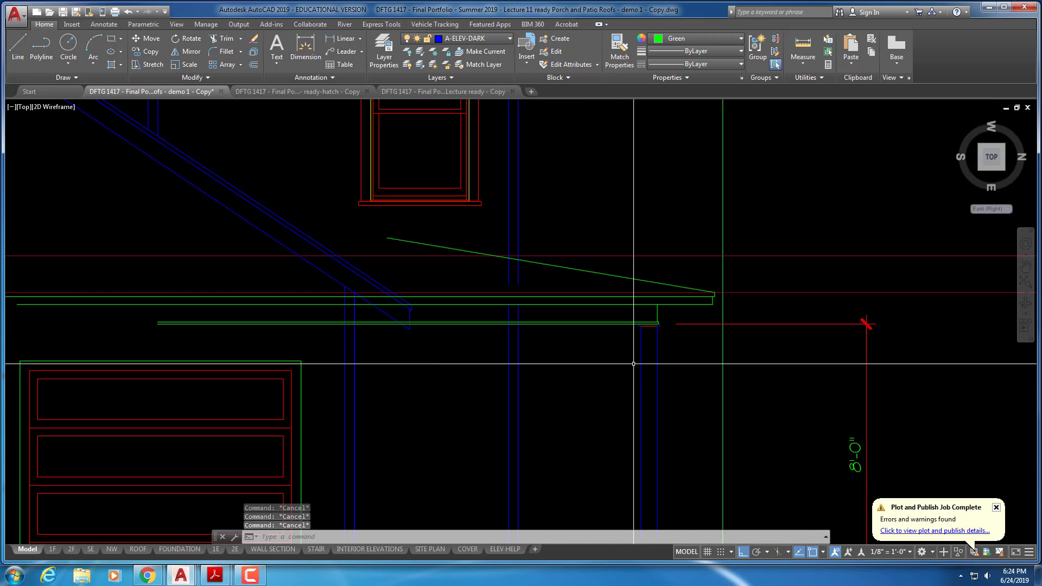
pyautogui.press('Return')
pyautogui.scroll(4, 635, 342)
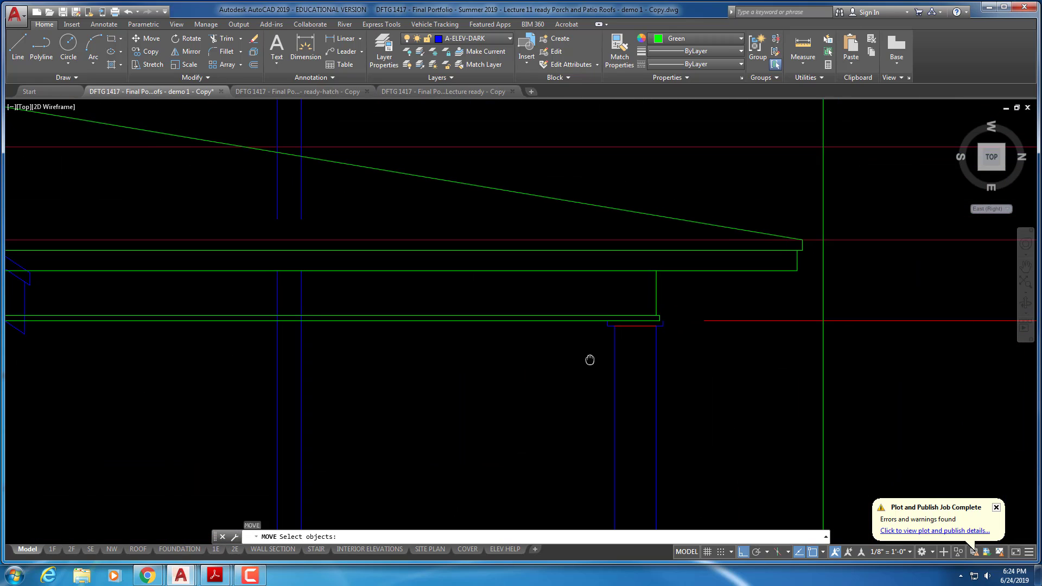
pyautogui.click(673, 302)
pyautogui.click(634, 290)
pyautogui.click(565, 329)
pyautogui.click(541, 295)
pyautogui.scroll(2, 643, 298)
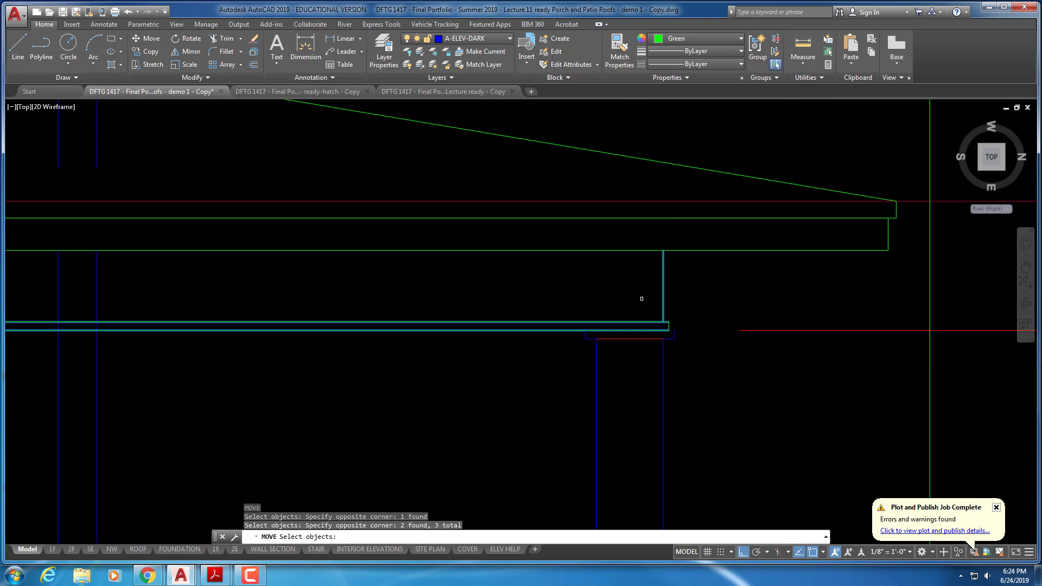
pyautogui.click(656, 352)
pyautogui.click(689, 323)
pyautogui.scroll(-1, 692, 313)
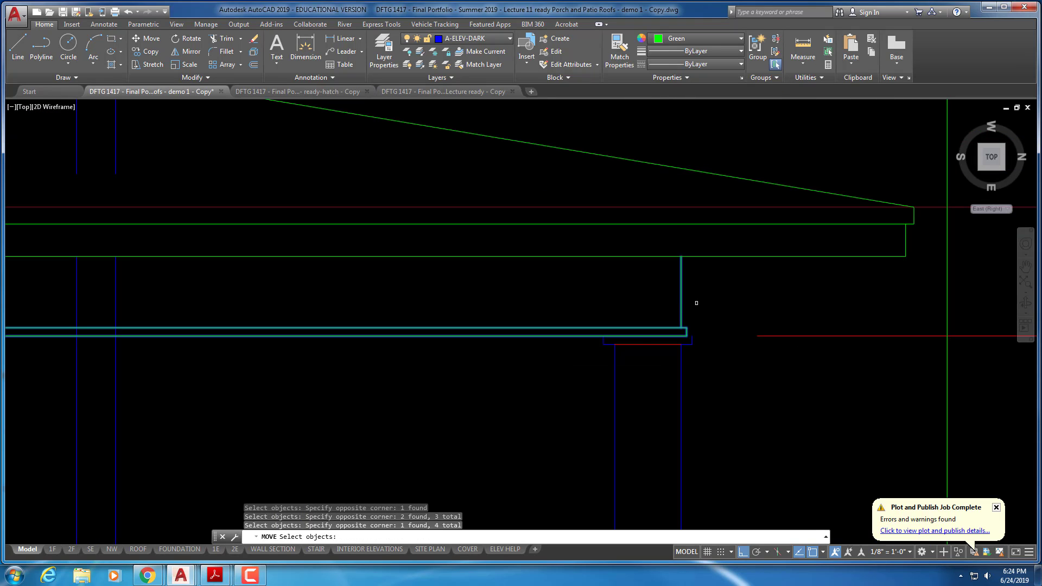
pyautogui.moveTo(787, 277); pyautogui.dragTo(663, 376, button='middle')
pyautogui.click(674, 296)
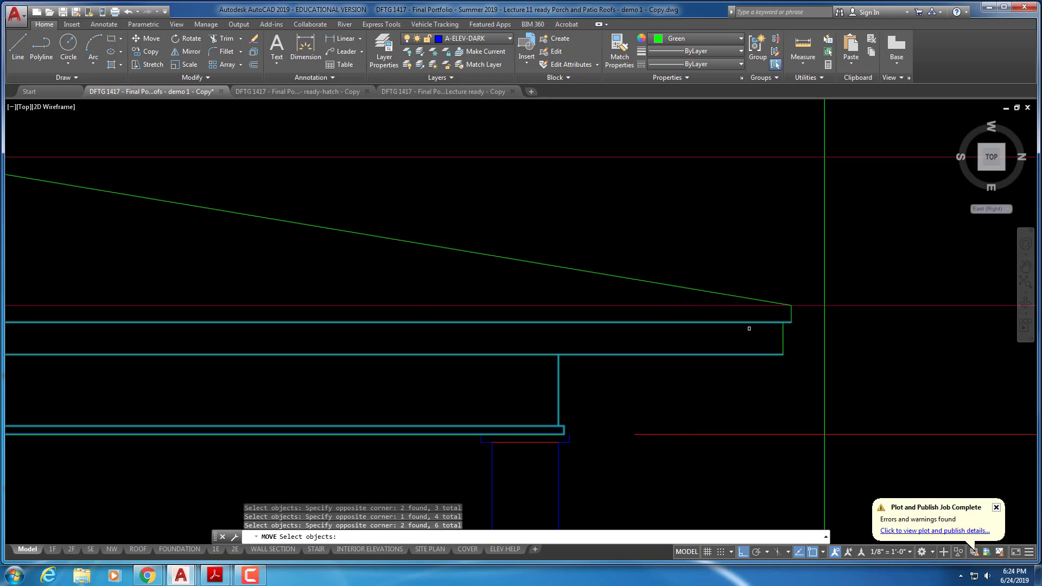
pyautogui.click(760, 387)
pyautogui.click(814, 280)
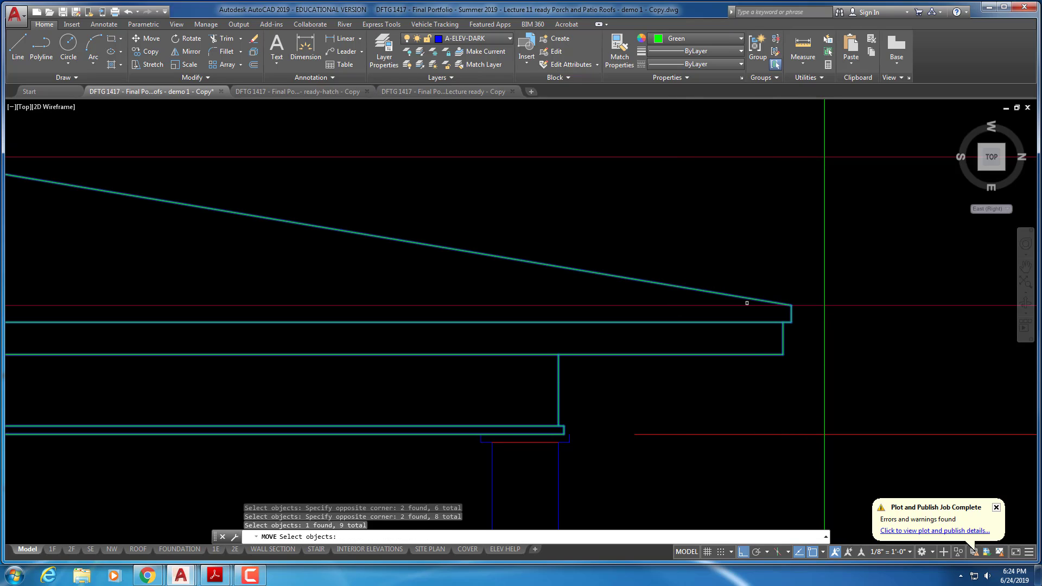
pyautogui.press('Return')
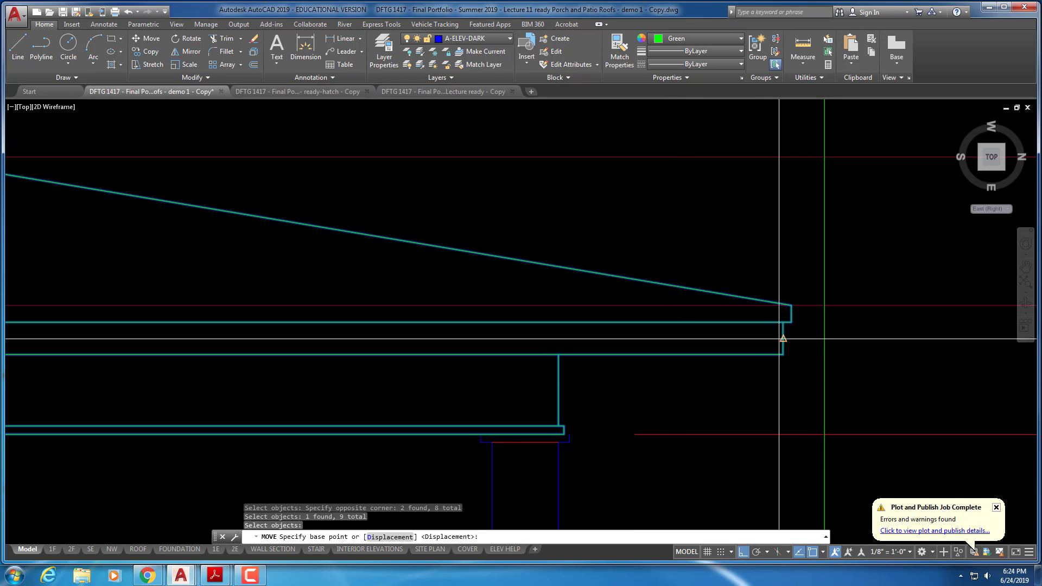
pyautogui.click(791, 314)
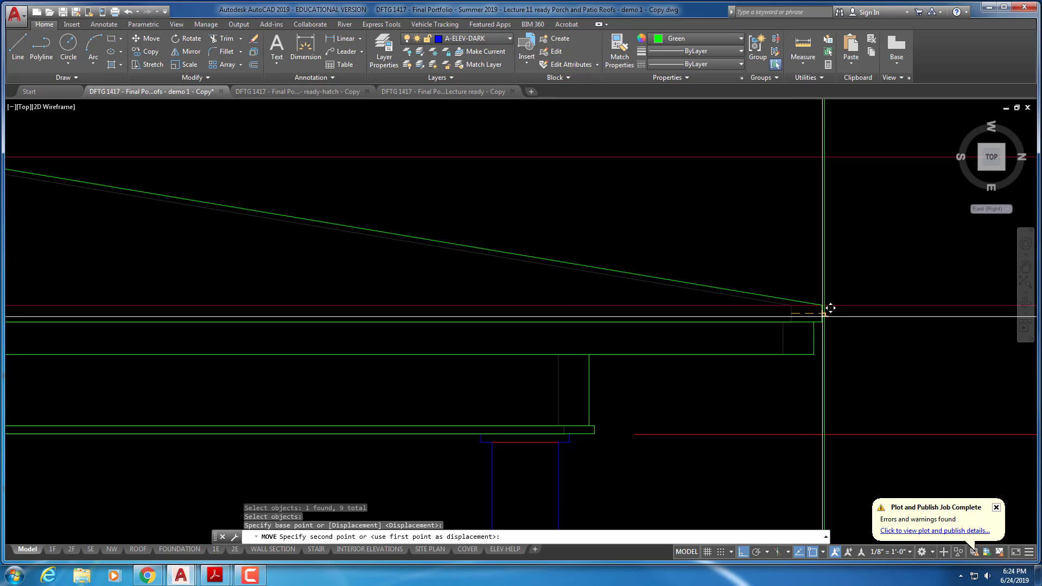
pyautogui.click(831, 307)
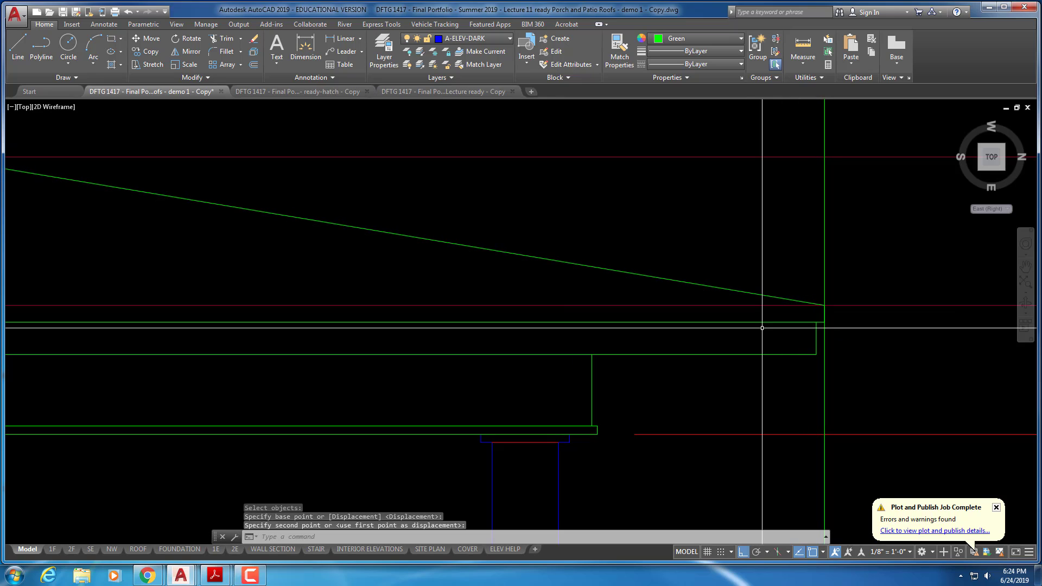
pyautogui.press('Escape')
pyautogui.press('Escape')
pyautogui.press('Escape')
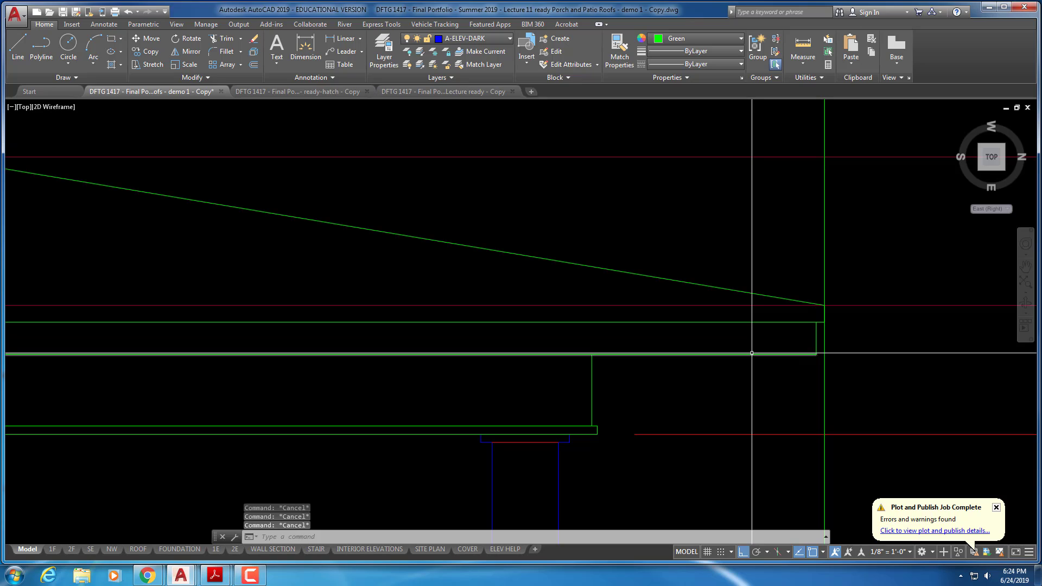
# - Start the Copy command for linework at the north eave of the east elevation
pyautogui.write('co')
pyautogui.press('Return')
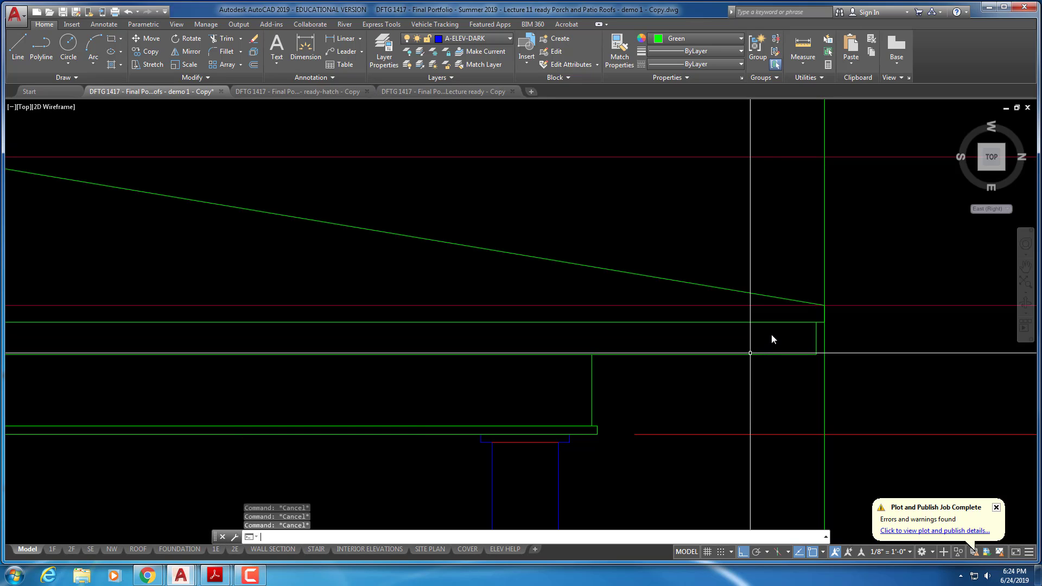
pyautogui.write('co')
pyautogui.press('Return')
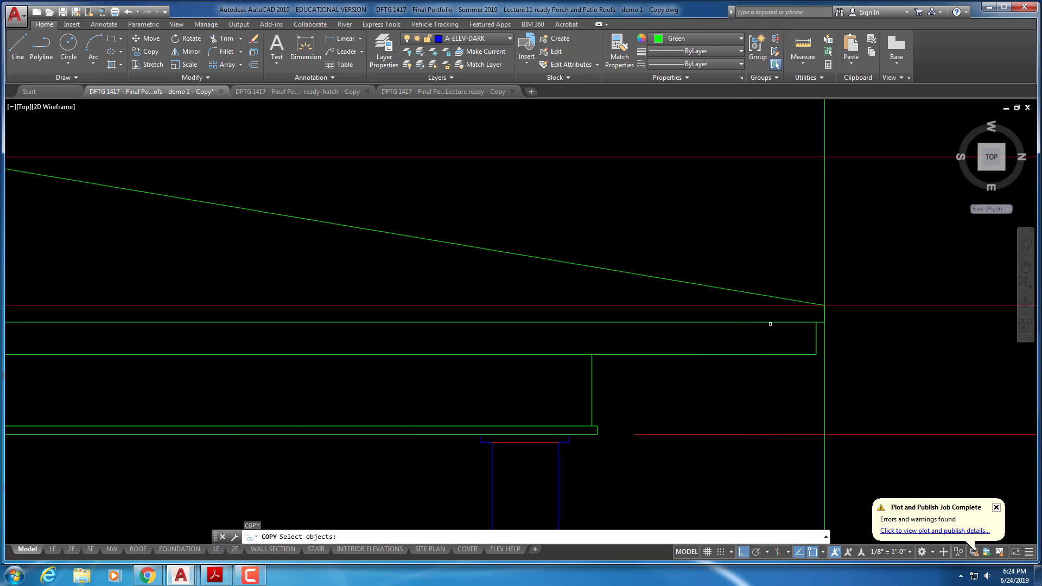
# - Copy the horizontal line at the top of the porch fascia up to the lower end of the sloping roof line
pyautogui.click(770, 323)
pyautogui.press('Return')
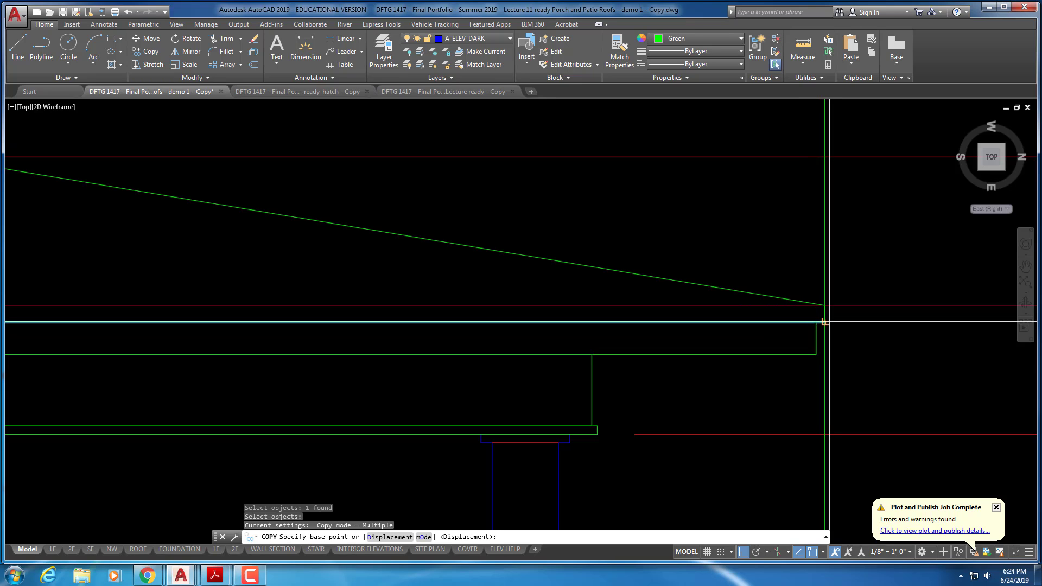
pyautogui.scroll(4, 816, 323)
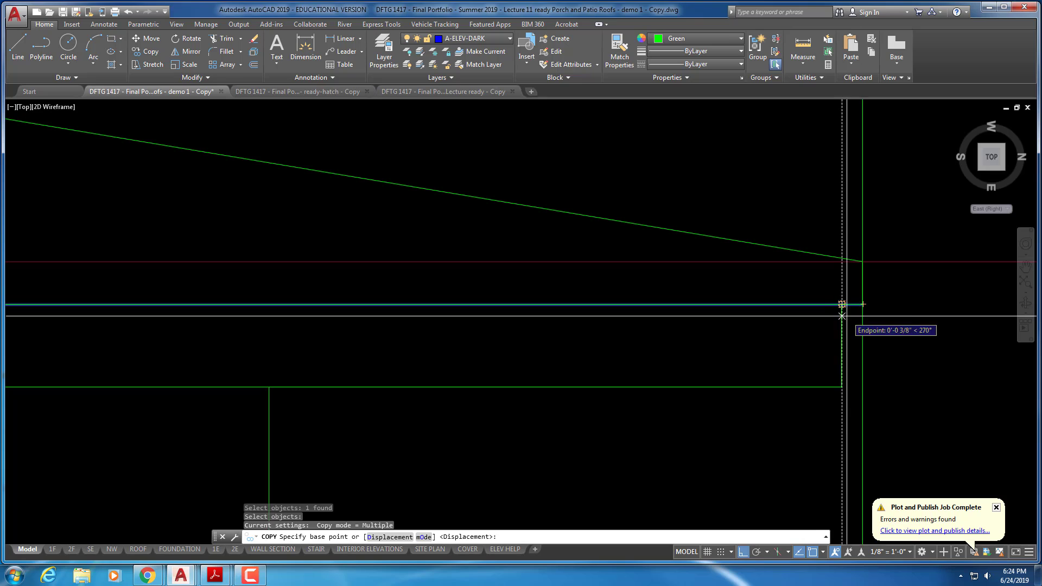
pyautogui.click(863, 303)
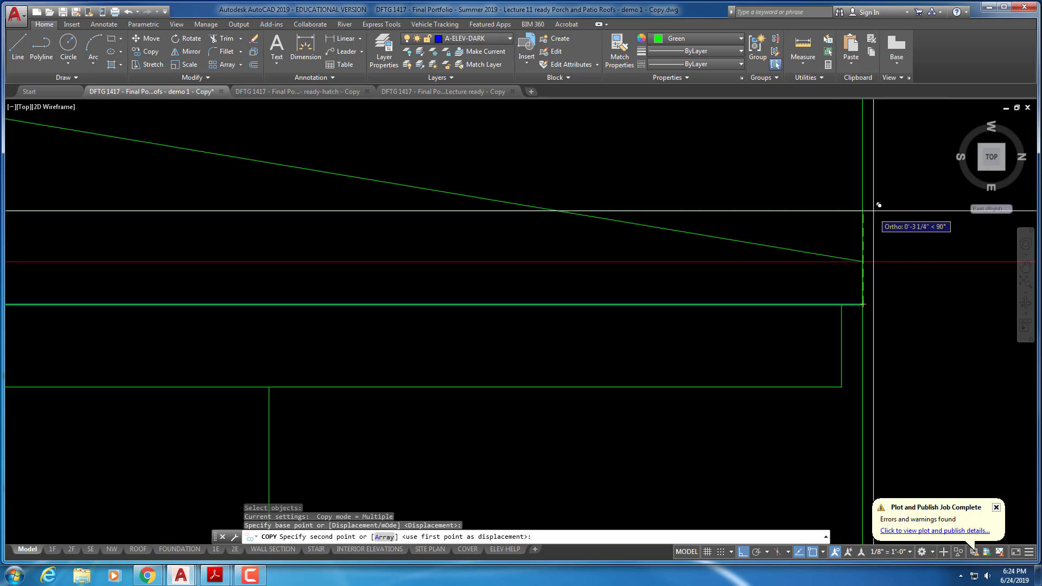
pyautogui.click(862, 261)
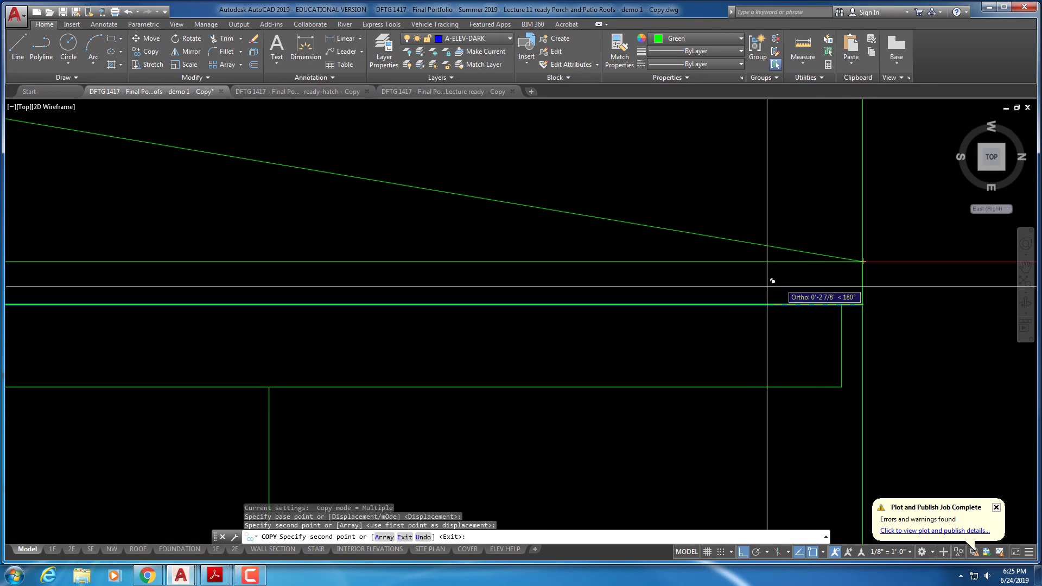
pyautogui.press('Escape')
# - Erase the long vertical construction line projected from the floor plan past the porch roof's outer edge
pyautogui.scroll(-4, 604, 393)
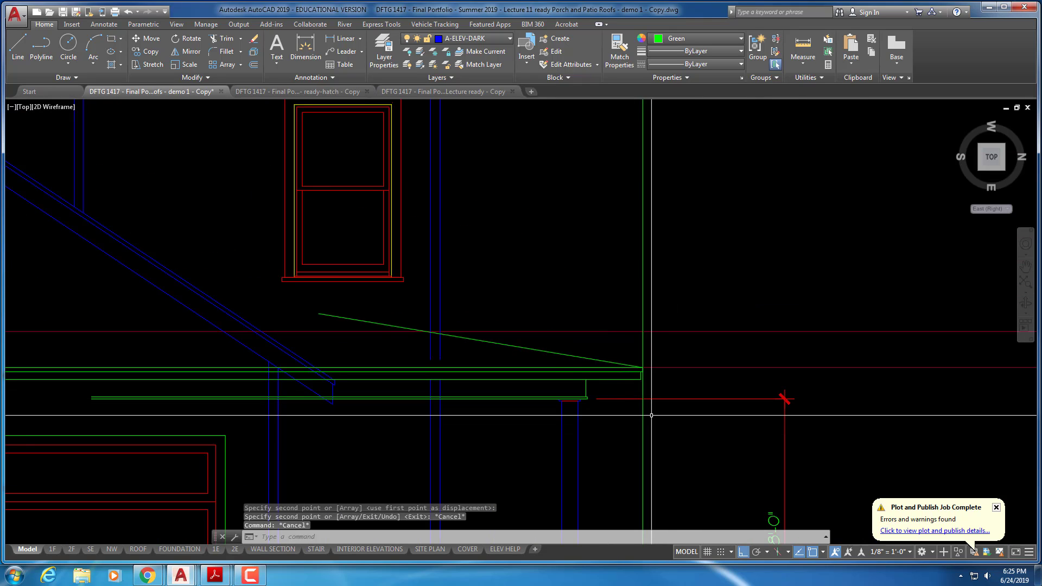
pyautogui.scroll(-3, 651, 413)
pyautogui.scroll(-1, 654, 403)
pyautogui.moveTo(626, 432); pyautogui.dragTo(627, 453, button='middle')
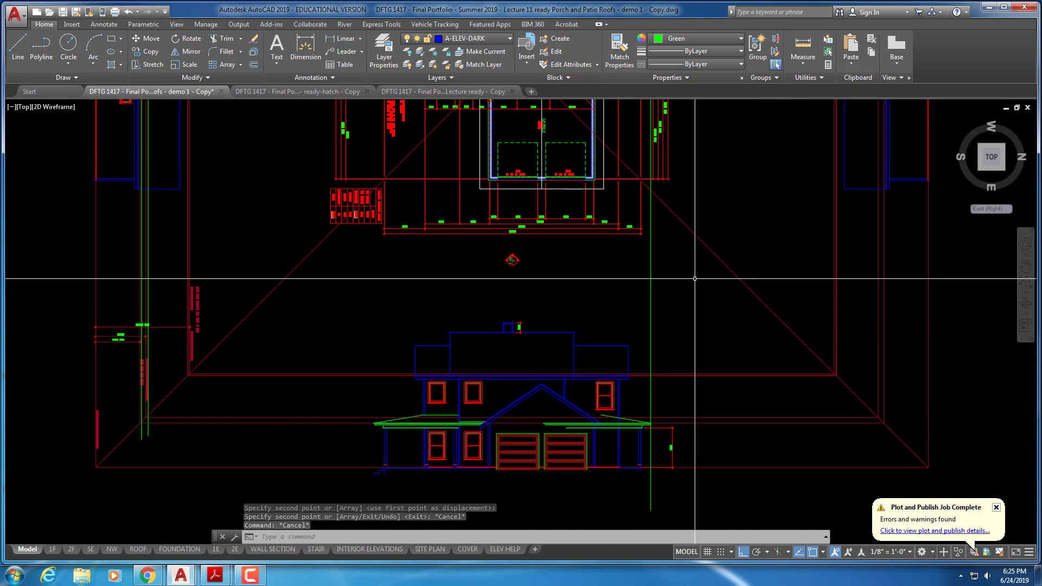
pyautogui.scroll(-2, 651, 304)
pyautogui.scroll(-1, 644, 354)
pyautogui.scroll(4, 644, 354)
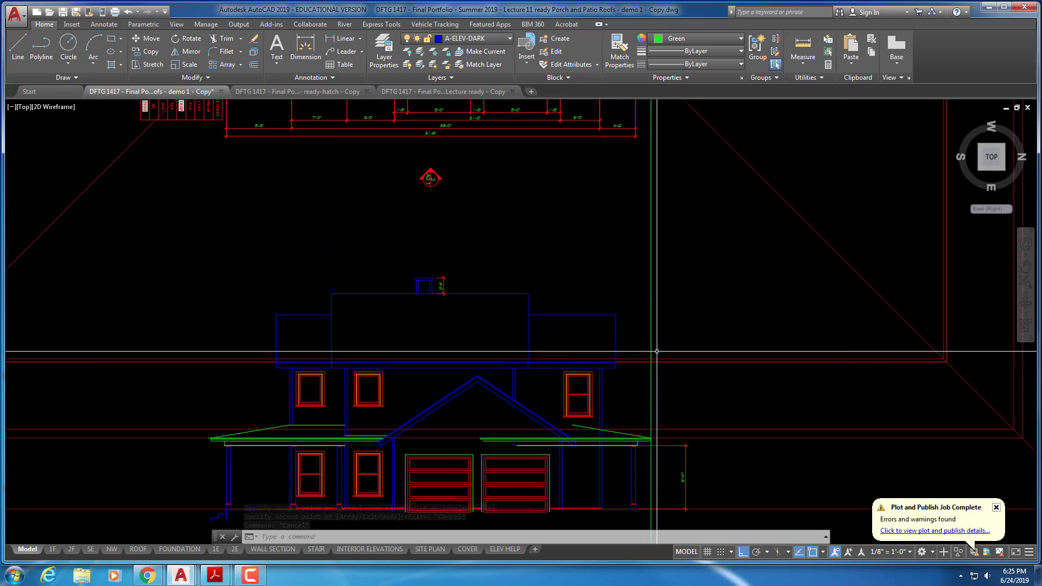
pyautogui.press('Escape')
pyautogui.press('Escape')
pyautogui.write('e')
pyautogui.press('Return')
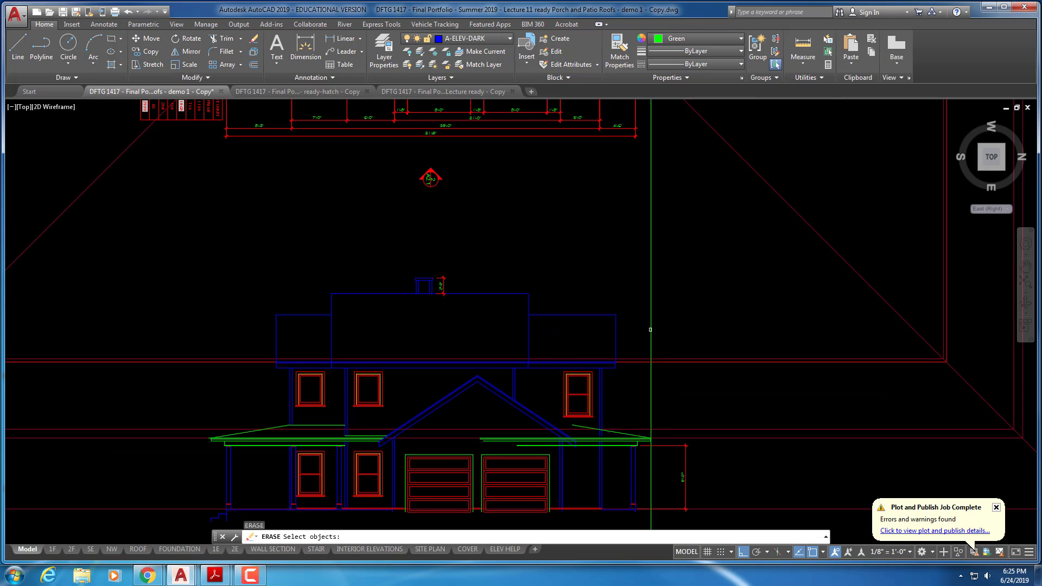
pyautogui.click(649, 332)
pyautogui.press('Return')
# - Examine the roof outline around the covered patio and utility room on the floor plan against the garage-side elevation
pyautogui.scroll(5, 632, 400)
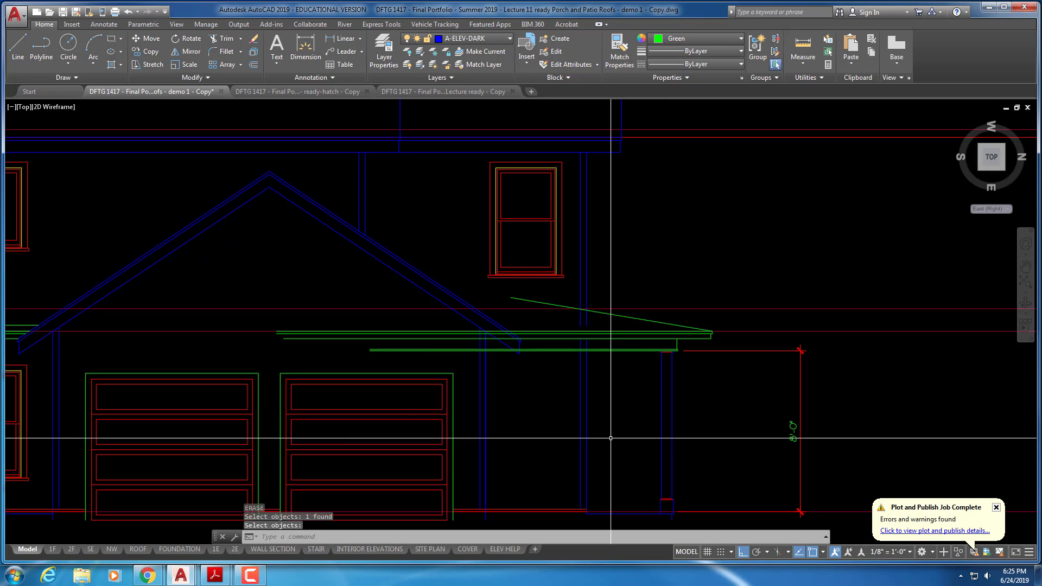
pyautogui.scroll(-2, 610, 438)
pyautogui.moveTo(540, 317); pyautogui.dragTo(565, 534, button='middle')
pyautogui.moveTo(673, 131); pyautogui.dragTo(582, 540, button='middle')
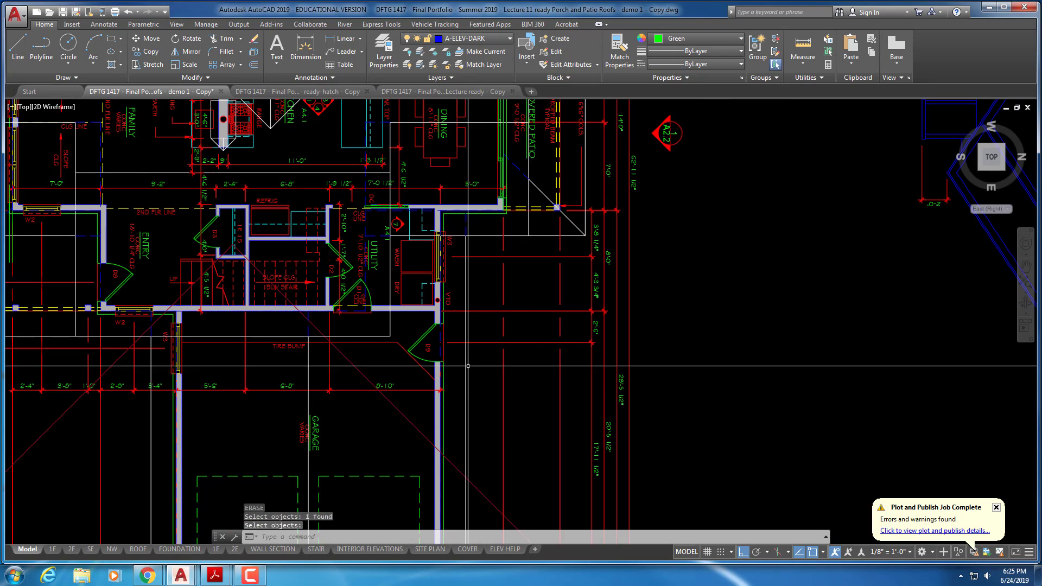
pyautogui.moveTo(477, 334); pyautogui.dragTo(522, 431, button='middle')
pyautogui.scroll(2, 522, 431)
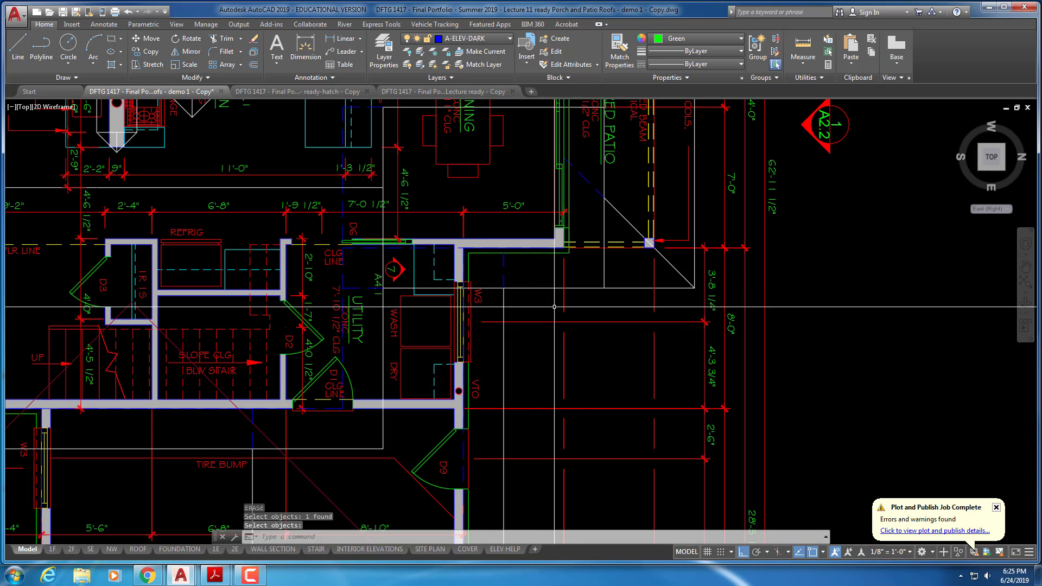
pyautogui.moveTo(663, 295); pyautogui.dragTo(657, 347, button='middle')
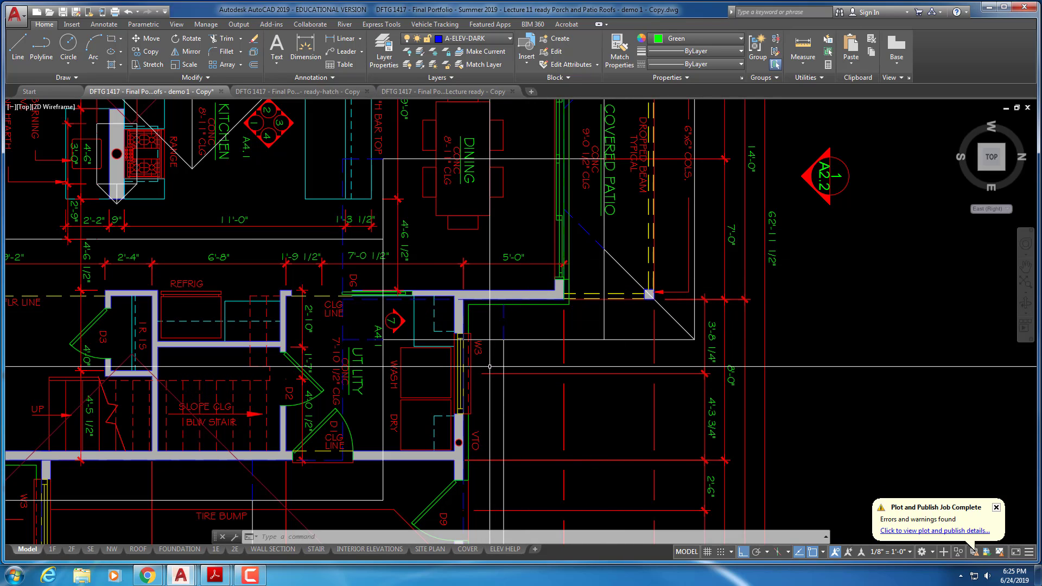
pyautogui.scroll(-8, 489, 367)
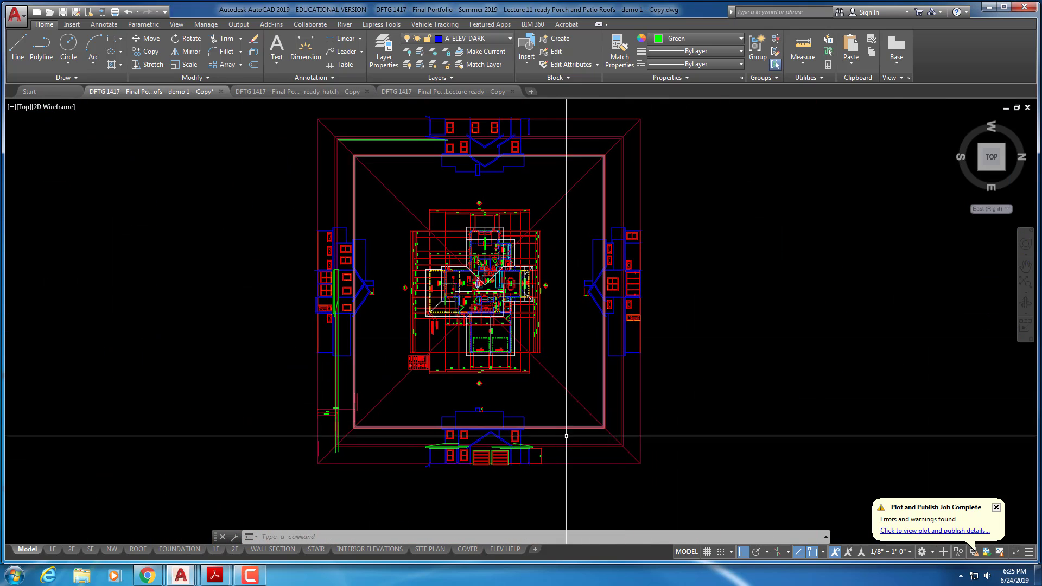
pyautogui.scroll(8, 502, 439)
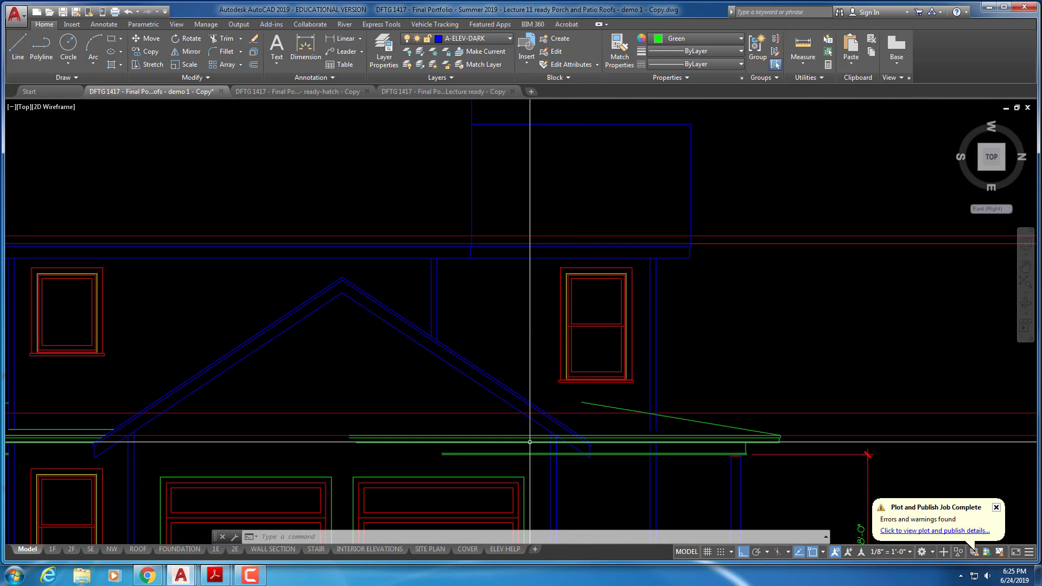
# - Trim the sloping porch roof line back to the outer edge of the second-floor wall
pyautogui.press('Escape')
pyautogui.press('Escape')
pyautogui.press('Escape')
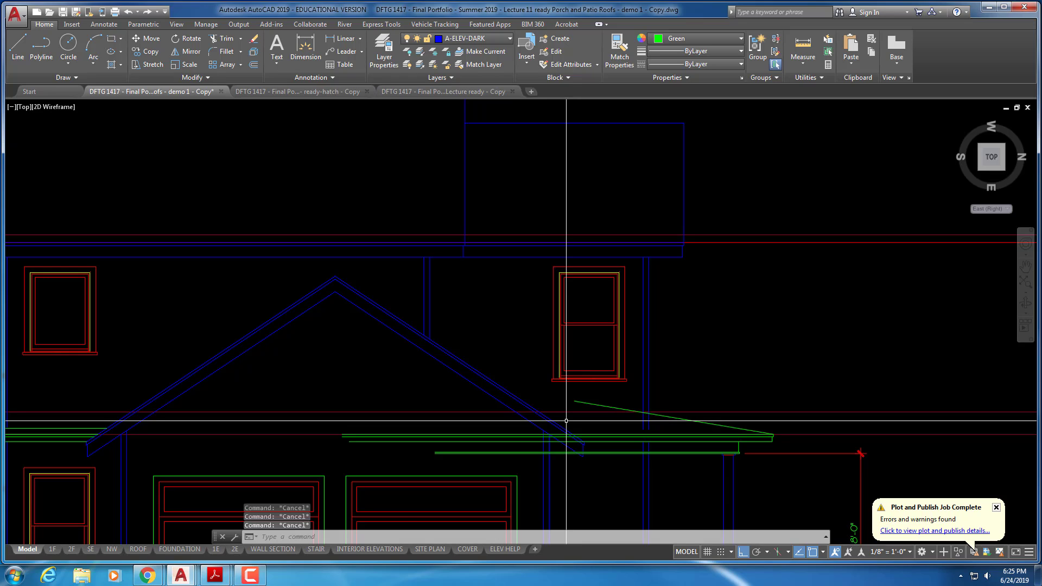
pyautogui.write('tr')
pyautogui.press('Return')
pyautogui.click(648, 404)
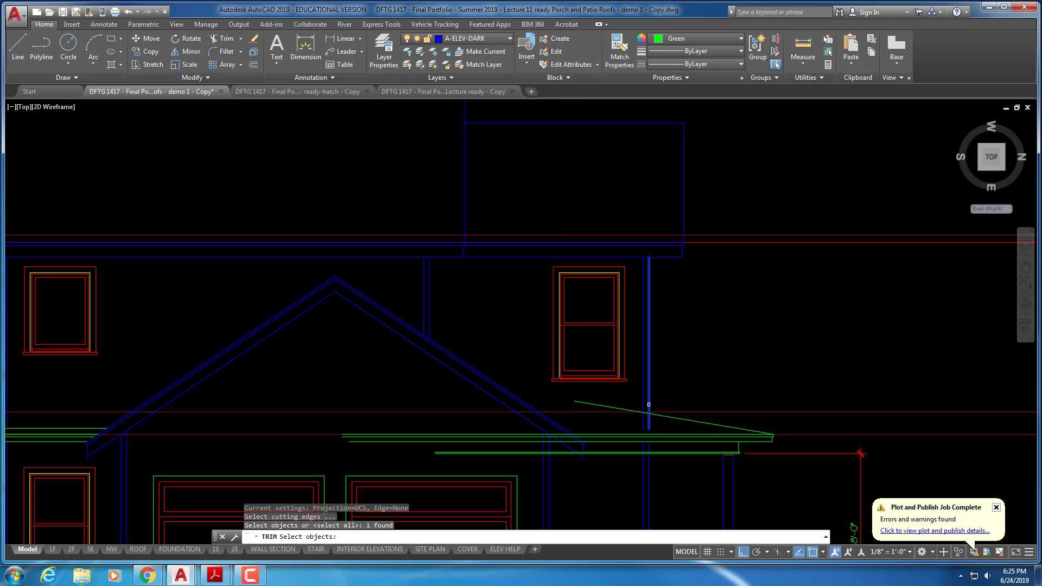
pyautogui.click(502, 434)
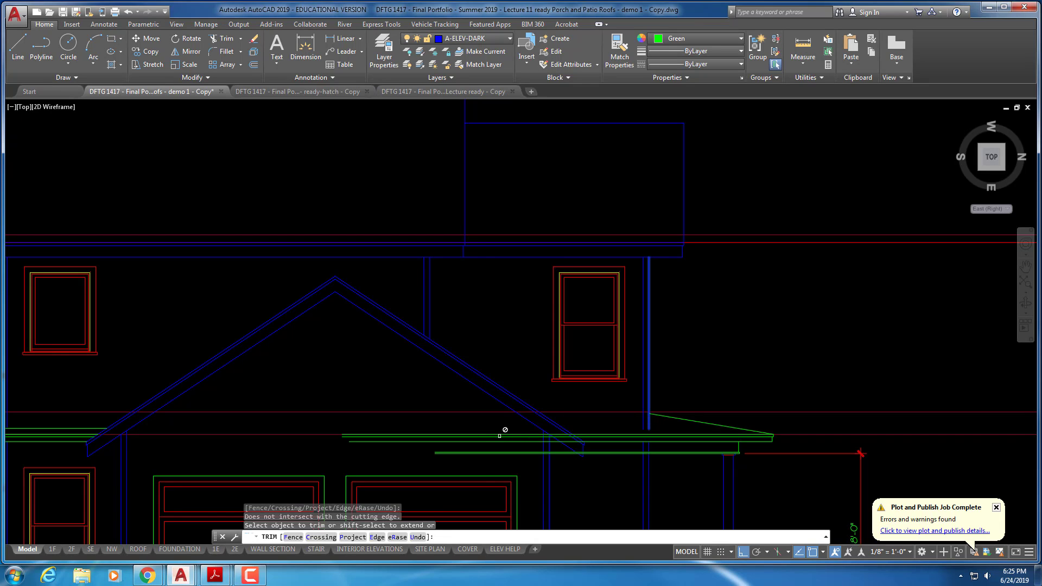
pyautogui.press('Escape')
# - Compare the porch roof in the garage-side elevation with the roof outlines on the floor plan
pyautogui.moveTo(551, 484); pyautogui.dragTo(552, 404, button='middle')
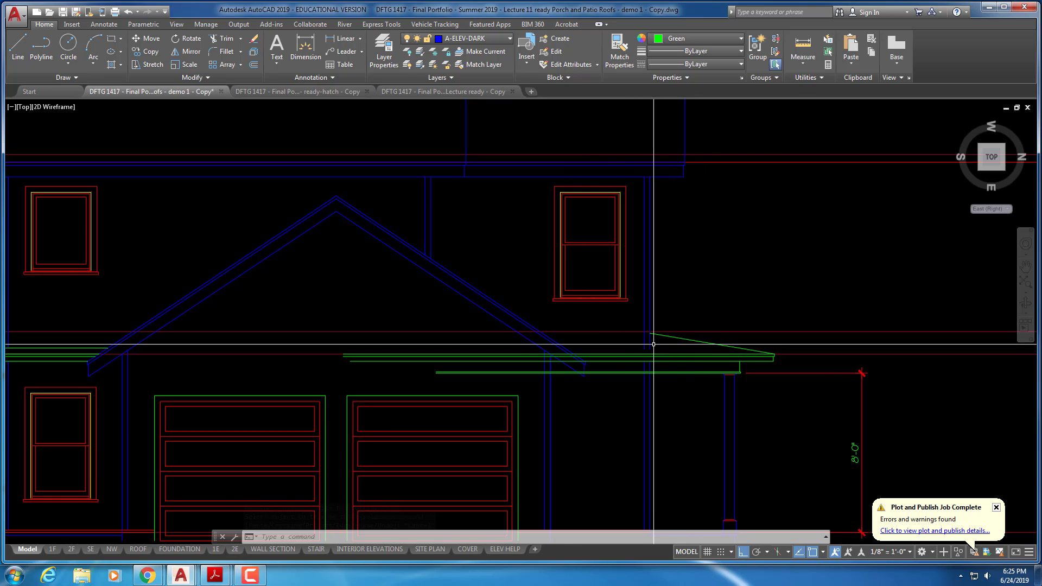
pyautogui.scroll(-2, 635, 302)
pyautogui.moveTo(642, 244); pyautogui.dragTo(621, 431, button='middle')
pyautogui.moveTo(637, 216); pyautogui.dragTo(556, 319, button='middle')
pyautogui.scroll(-1, 612, 382)
pyautogui.moveTo(564, 380); pyautogui.dragTo(572, 325, button='middle')
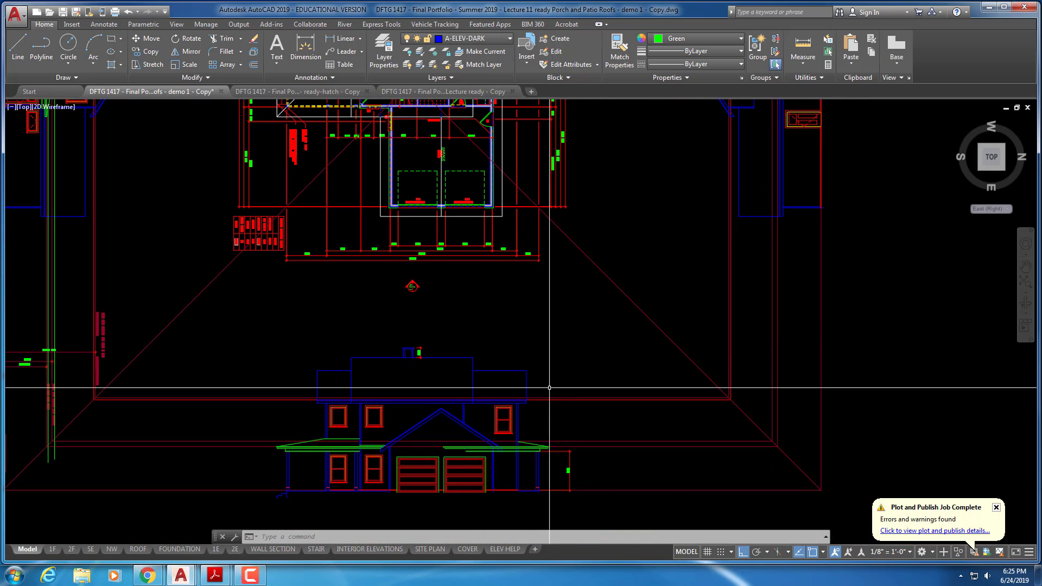
pyautogui.moveTo(546, 376); pyautogui.dragTo(537, 436, button='middle')
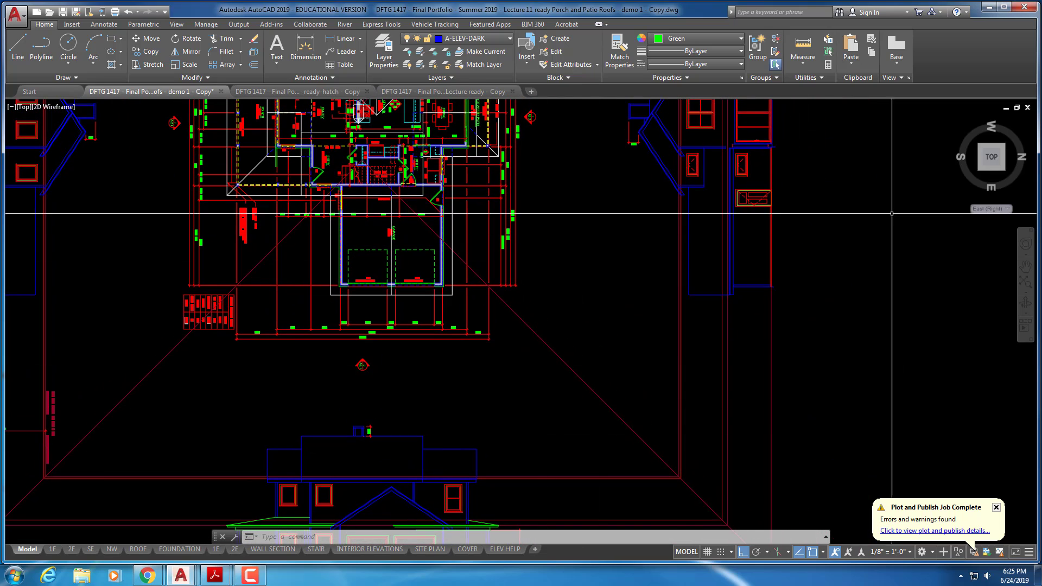
pyautogui.moveTo(493, 381); pyautogui.dragTo(575, 241, button='middle')
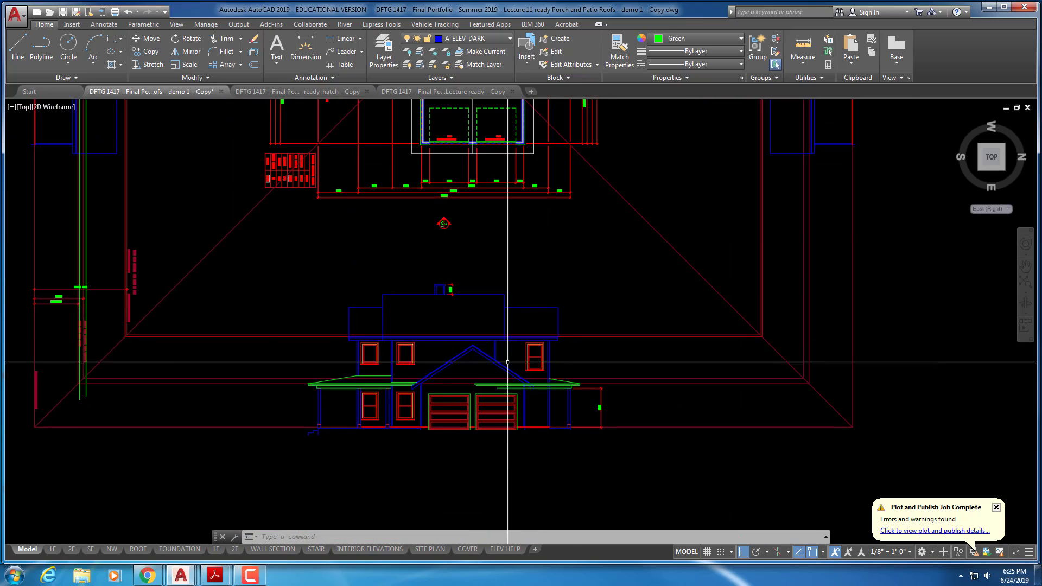
# - Trim the horizontal porch roof and fascia lines where they run behind the garage gable, using its upper sloping edge as the boundary
pyautogui.scroll(4, 507, 362)
pyautogui.write('tr')
pyautogui.press('Return')
pyautogui.scroll(4, 537, 377)
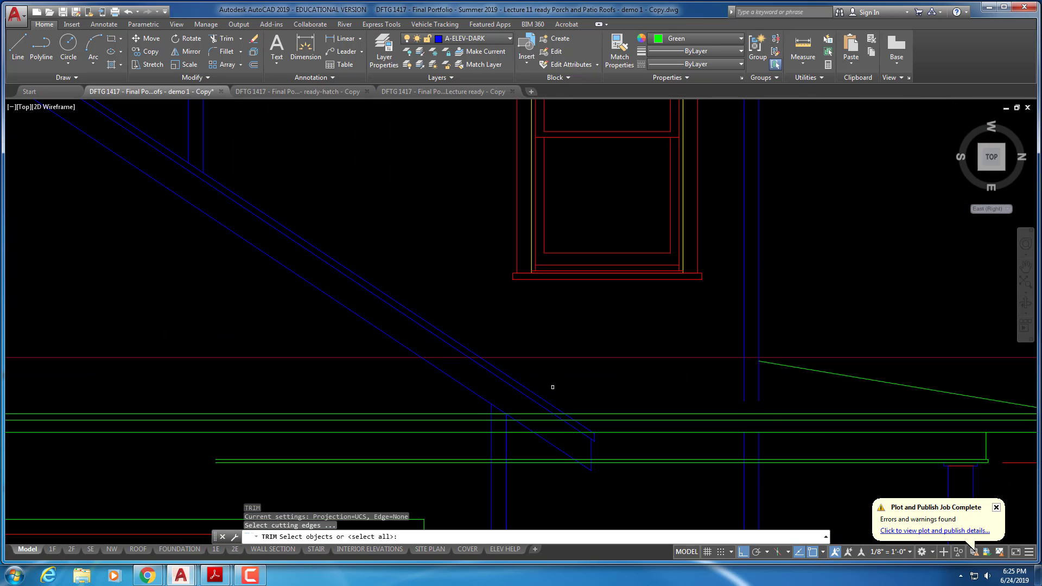
pyautogui.click(545, 399)
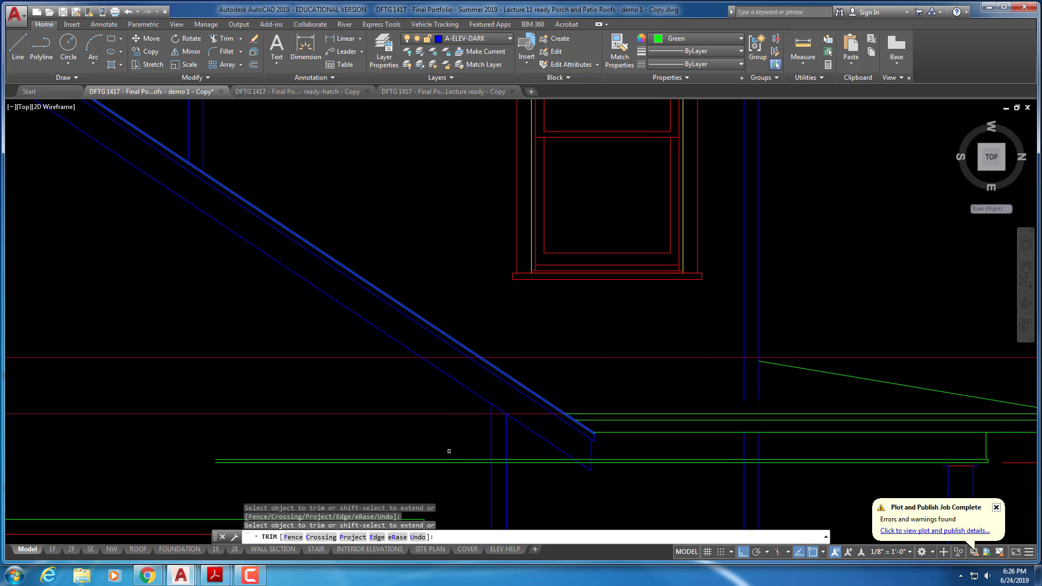
pyautogui.press('Escape')
# - Trim the porch beam's bottom lines back to the outer edge of the first-floor wall
pyautogui.write('tr')
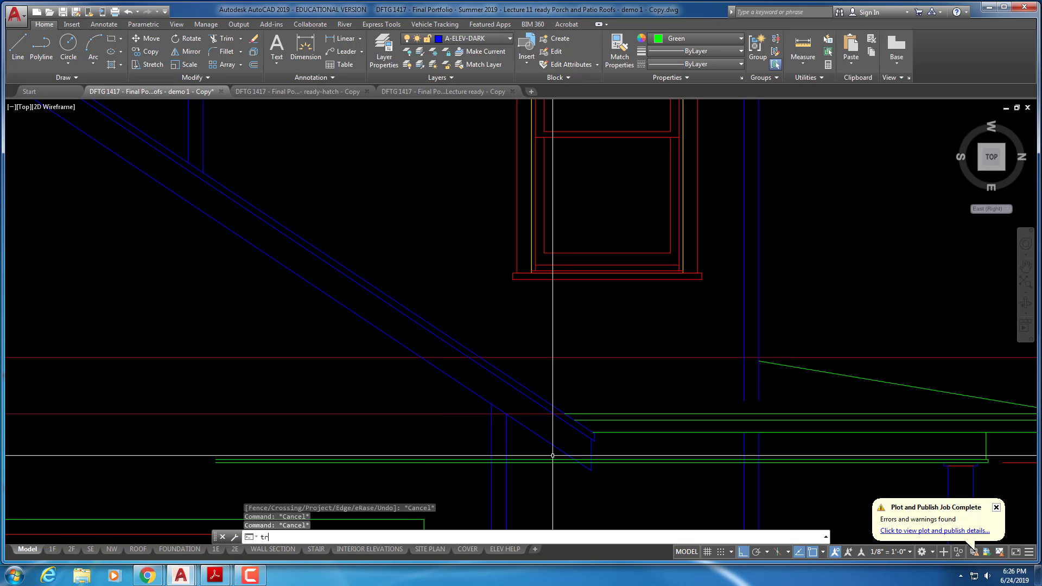
pyautogui.press('Return')
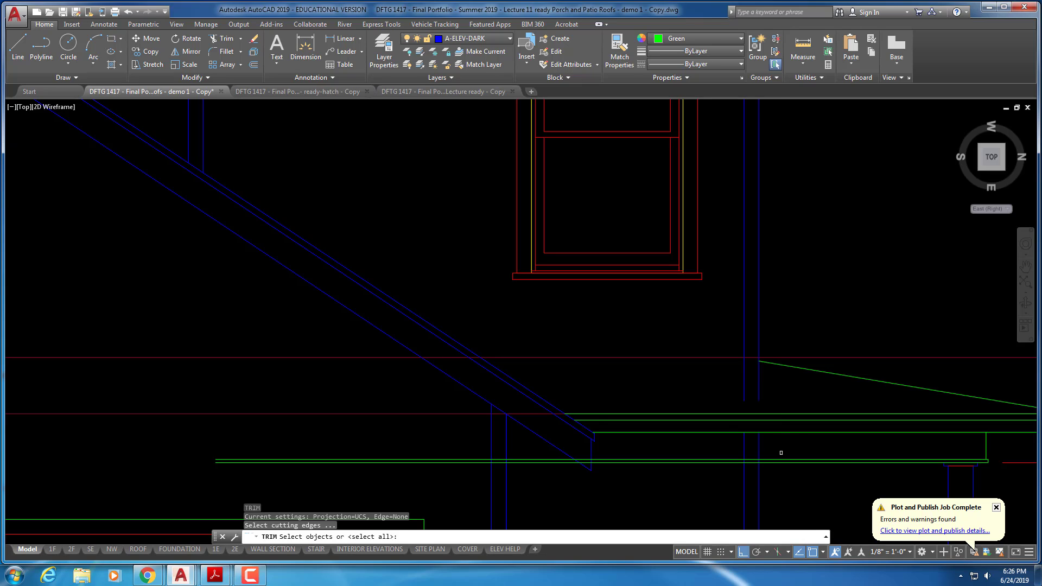
pyautogui.press('Escape')
pyautogui.press('Escape')
pyautogui.press('Escape')
pyautogui.write('tr')
pyautogui.press('Return')
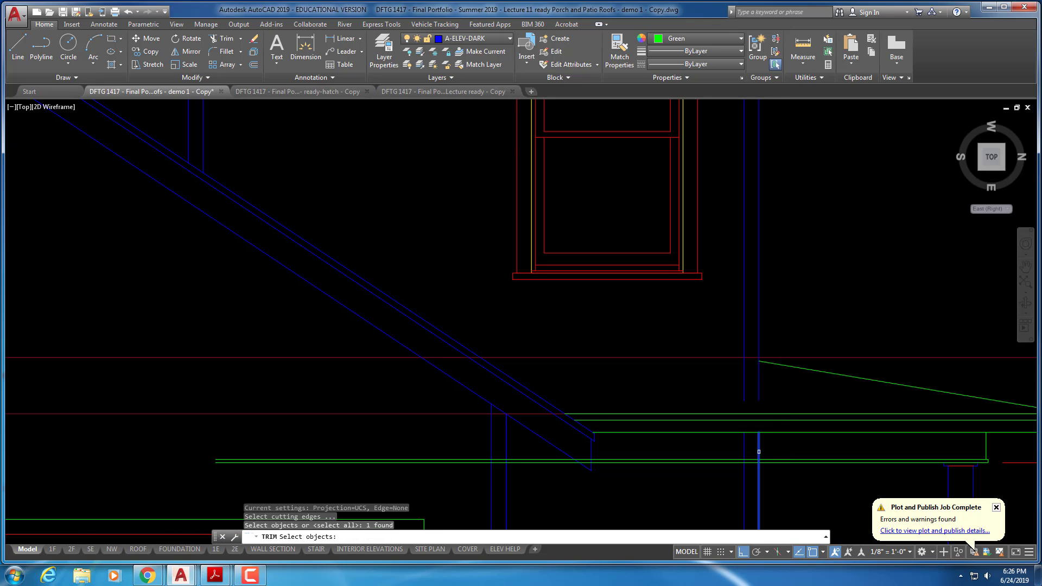
pyautogui.press('Return')
pyautogui.click(730, 459)
pyautogui.press('Escape')
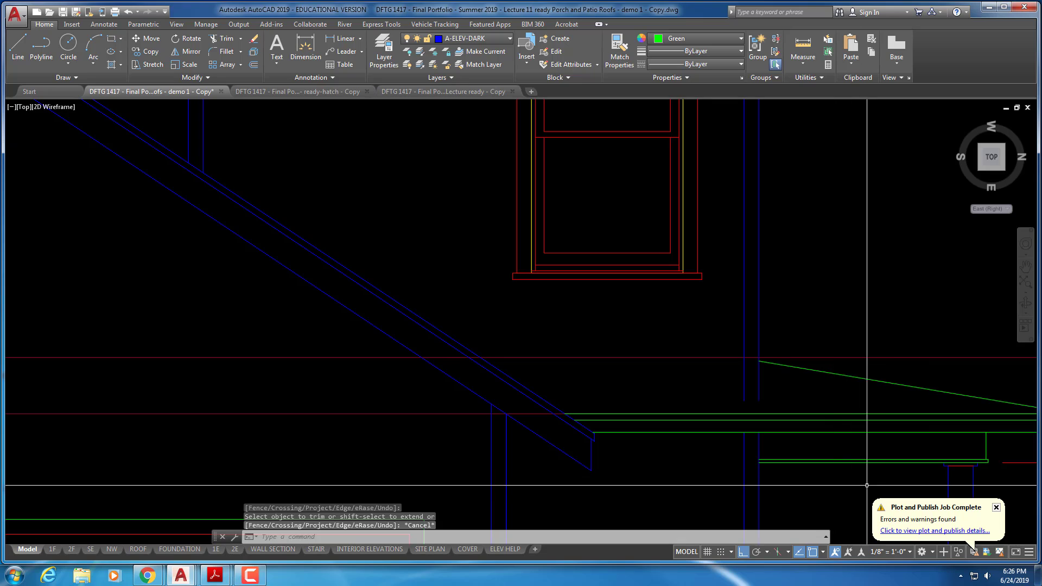
# - Review the finished porch roof in the whole garage-side elevation and save the drawing
pyautogui.moveTo(855, 479); pyautogui.dragTo(762, 460, button='middle')
pyautogui.press('Escape')
pyautogui.press('Escape')
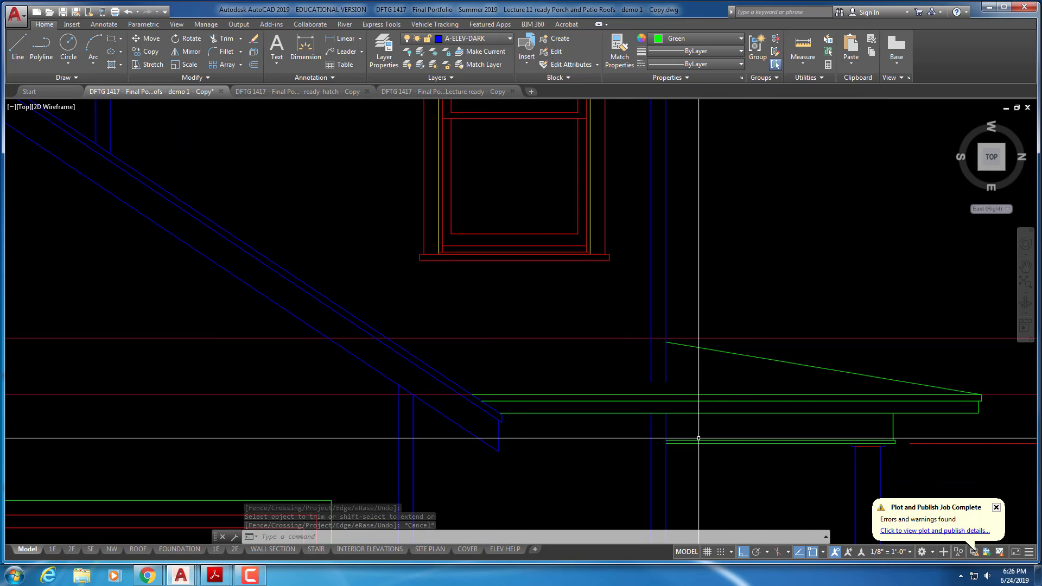
pyautogui.scroll(-2, 700, 440)
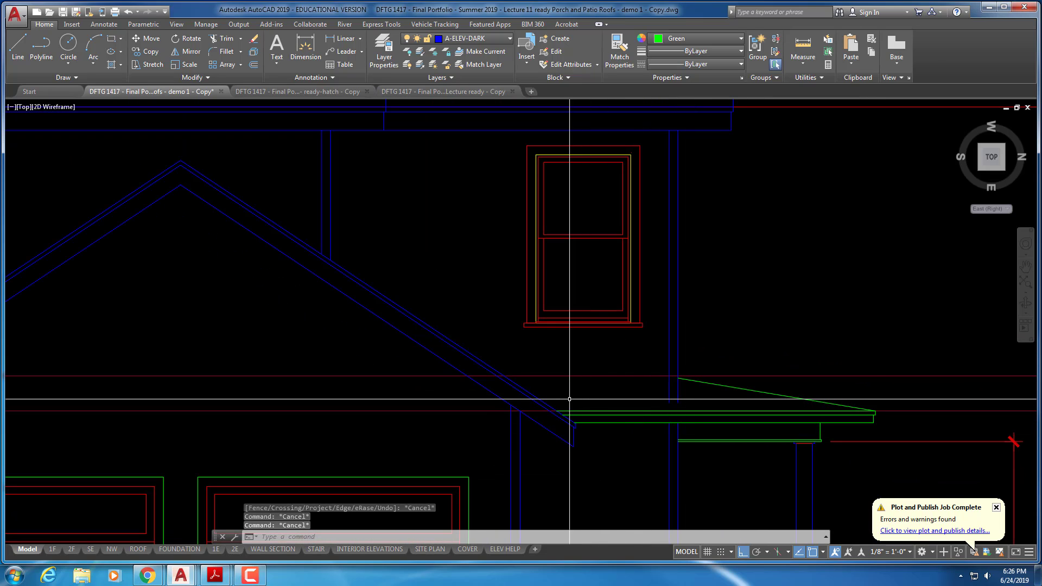
pyautogui.scroll(-2, 555, 400)
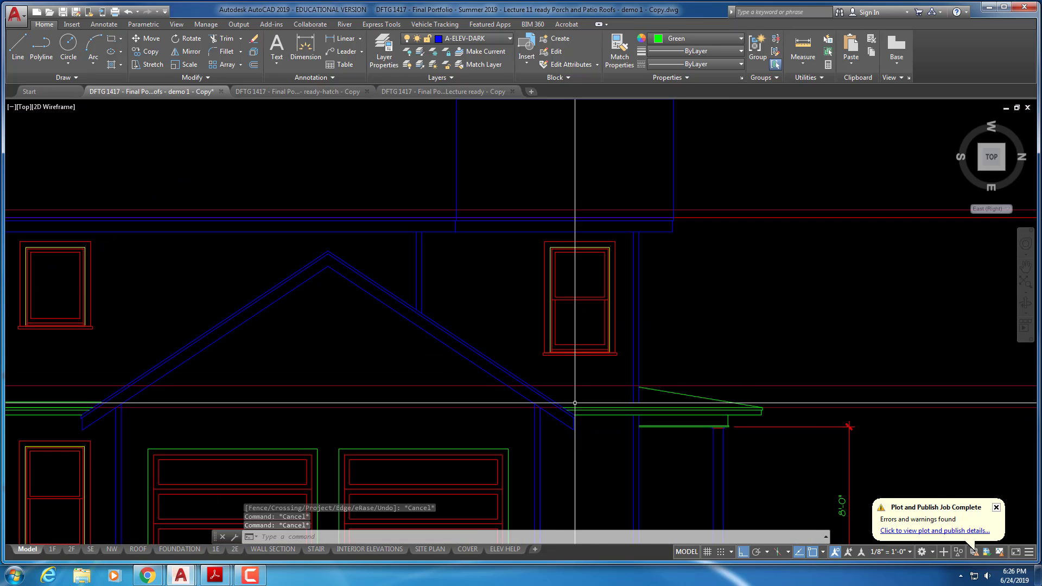
pyautogui.scroll(-3, 574, 400)
pyautogui.moveTo(681, 334); pyautogui.dragTo(599, 368, button='middle')
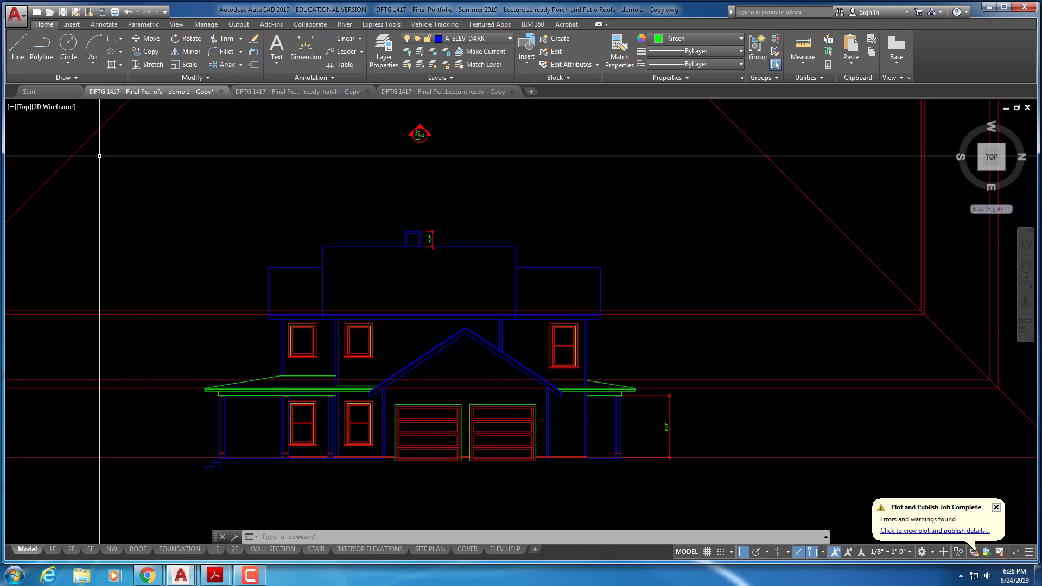
pyautogui.click(63, 12)
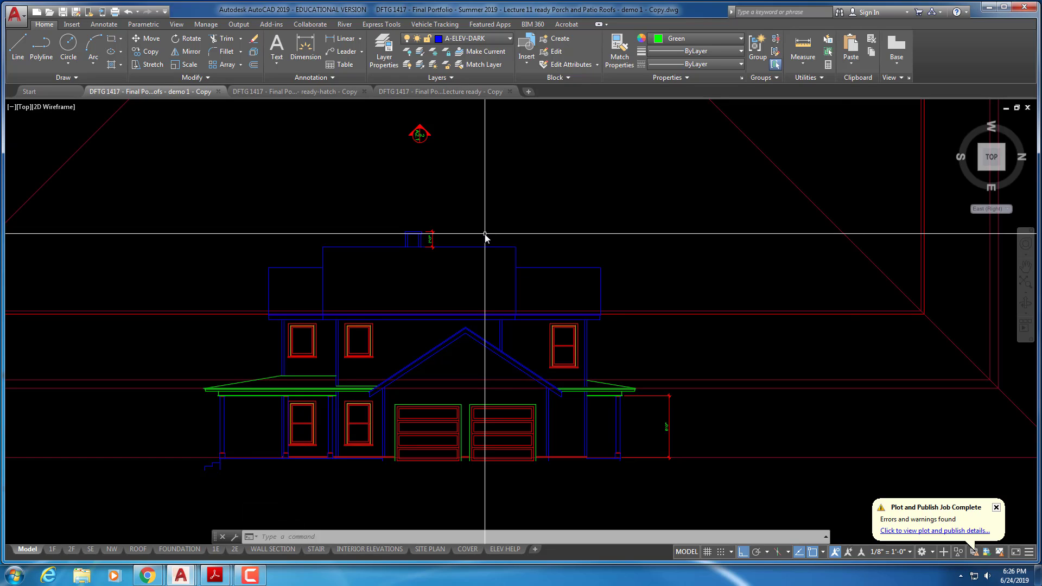
# - Switch to the North (Rear) UCS and show the rear elevation
pyautogui.click(1006, 209)
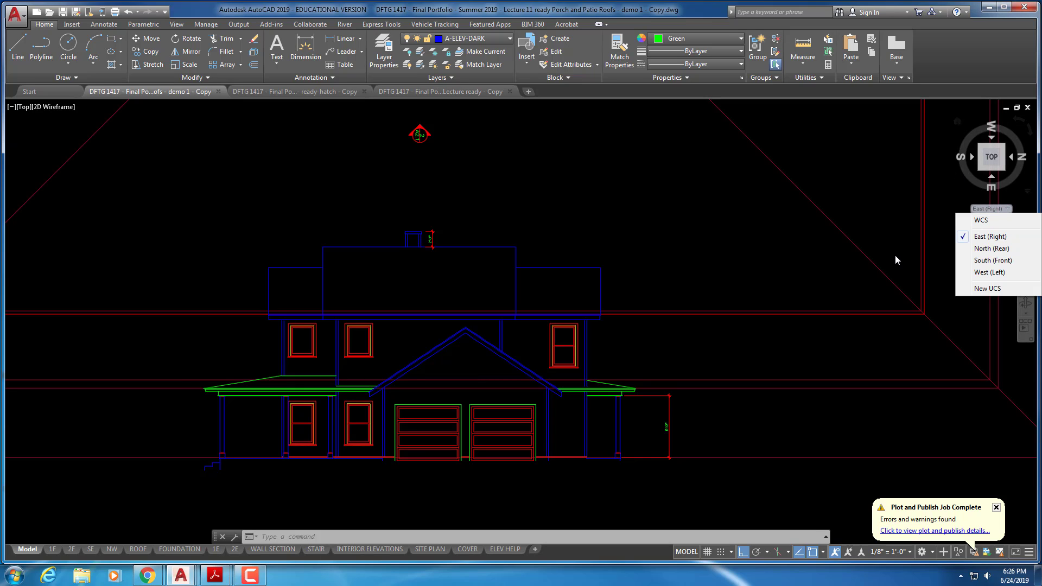
pyautogui.click(988, 249)
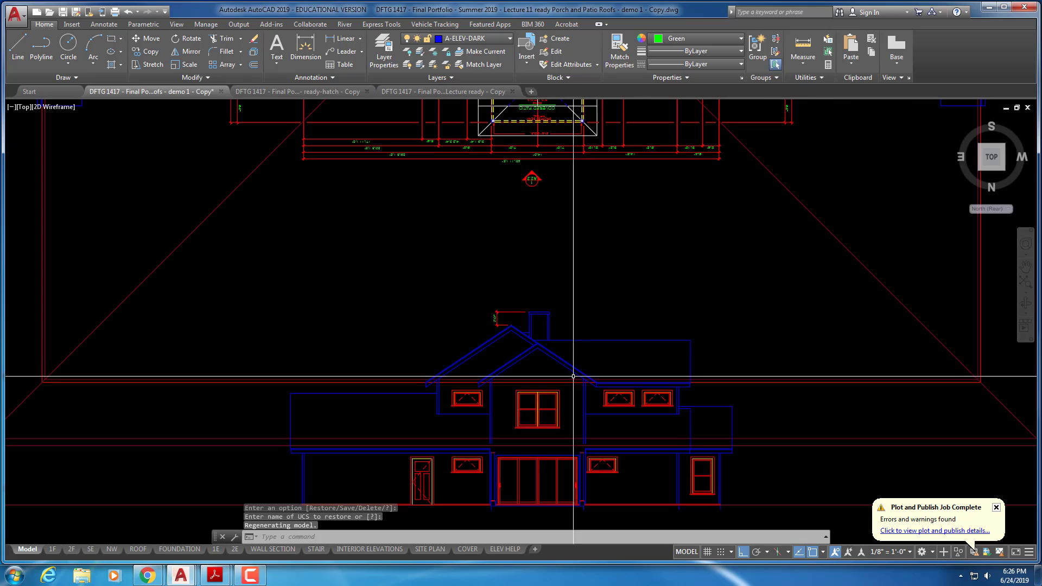
pyautogui.scroll(3, 564, 347)
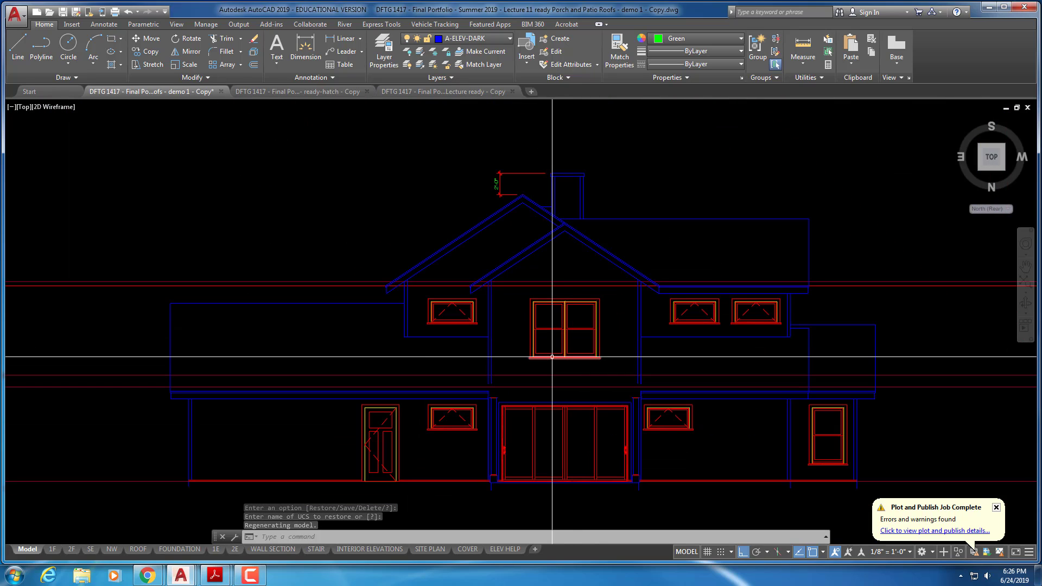
# - Draw a vertical projection line from the plan's covered patio roof corner on the garage side down through the rear elevation
pyautogui.scroll(-6, 552, 357)
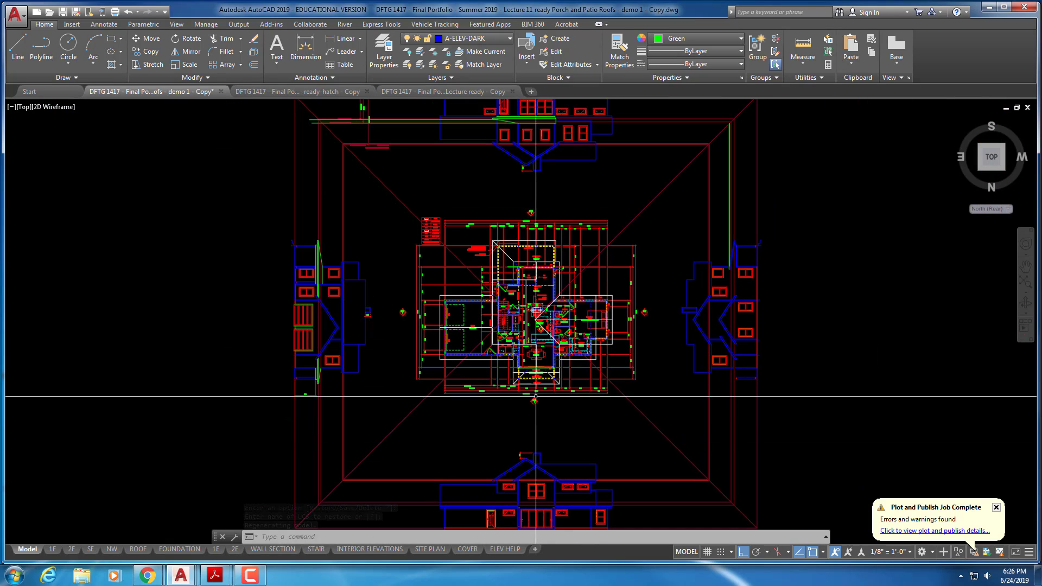
pyautogui.moveTo(532, 396)
pyautogui.mouseDown(button='middle')
pyautogui.moveTo(544, 369)
pyautogui.moveTo(544, 300)
pyautogui.mouseUp(button='middle')
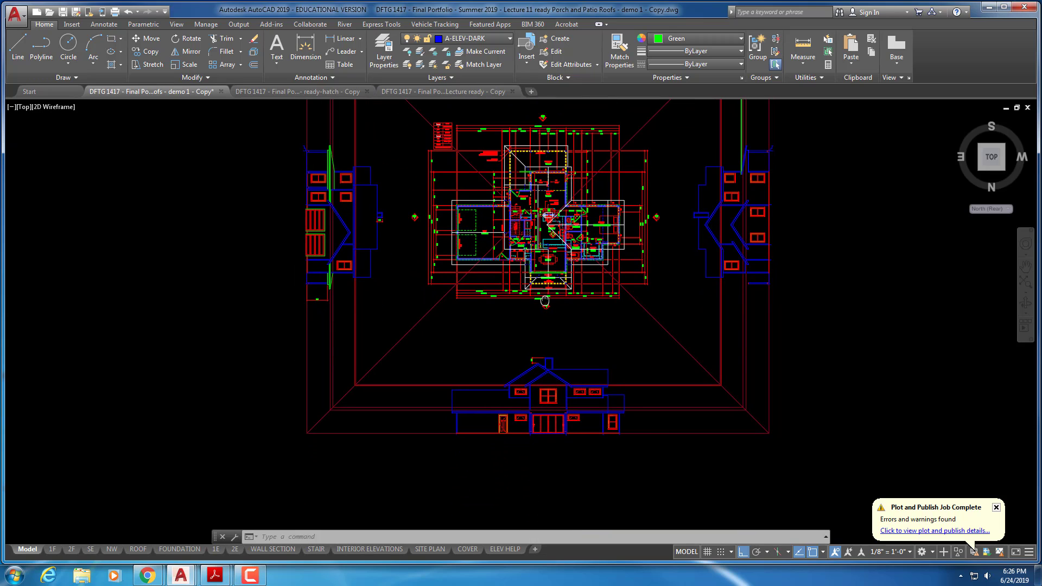
pyautogui.scroll(2, 518, 346)
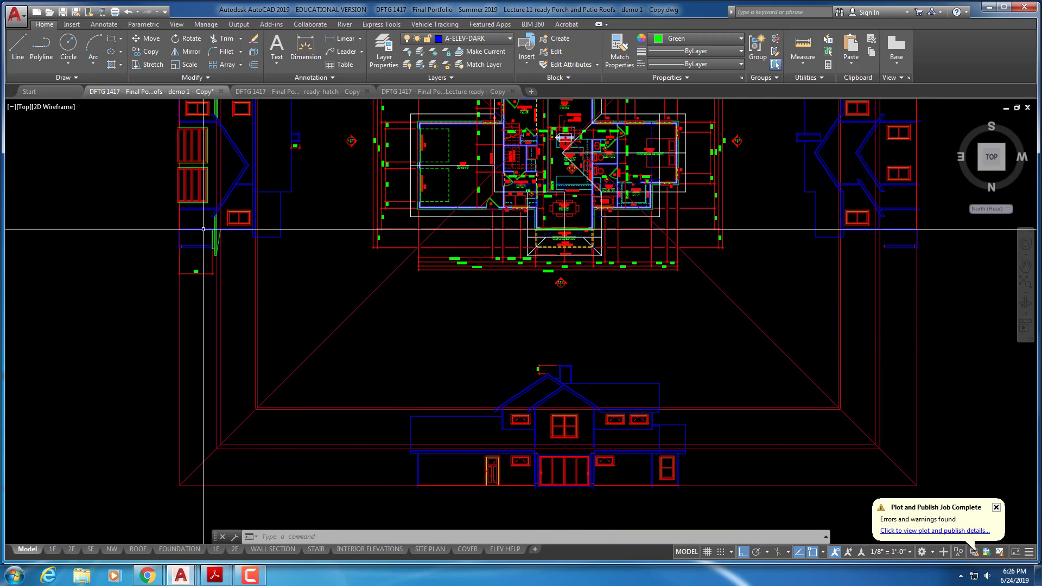
pyautogui.scroll(2, 567, 412)
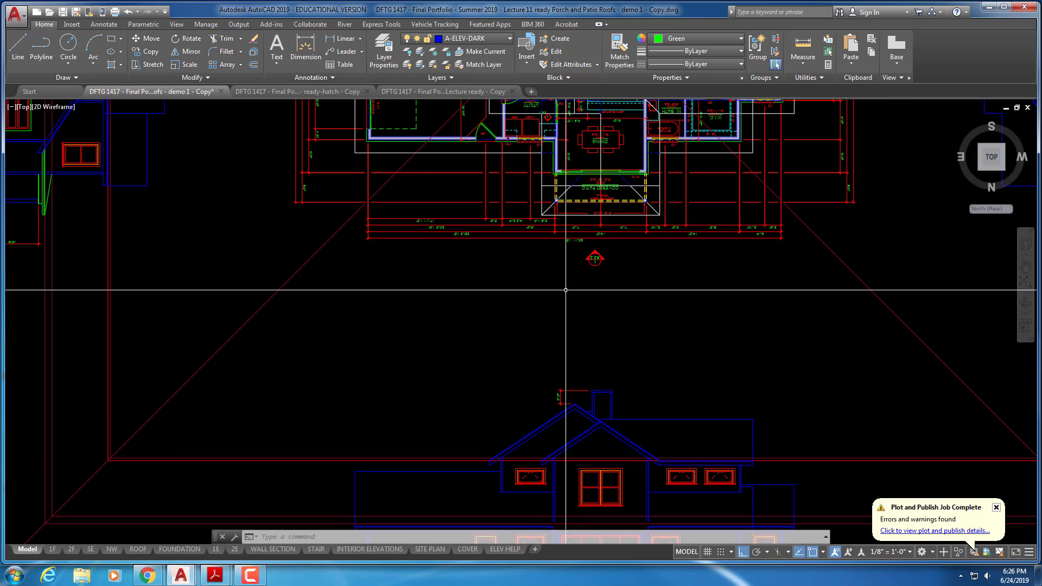
pyautogui.press('Escape')
pyautogui.press('Escape')
pyautogui.press('Escape')
pyautogui.write('l')
pyautogui.press('Return')
pyautogui.scroll(2, 558, 274)
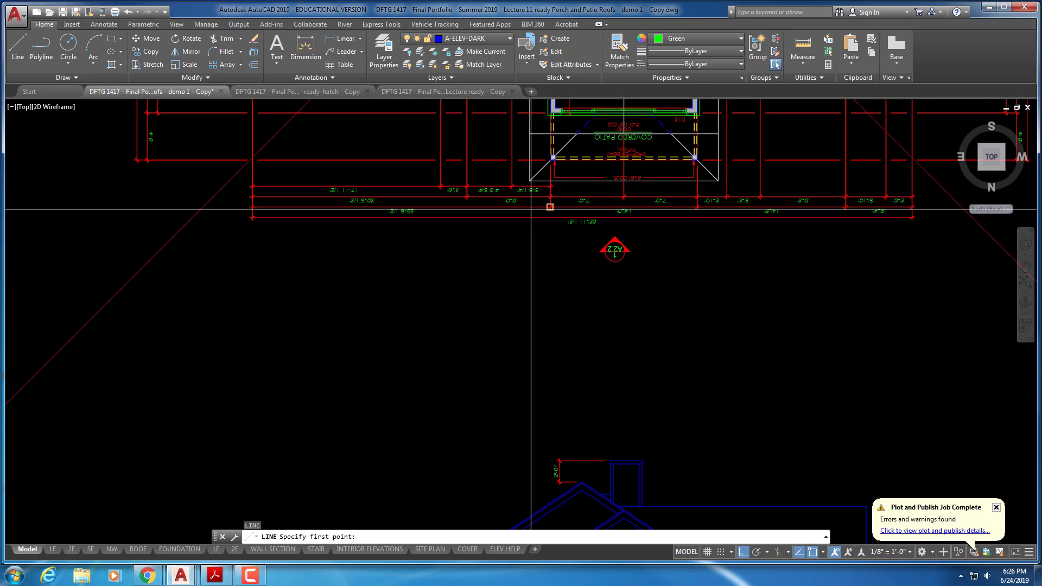
pyautogui.click(529, 180)
pyautogui.moveTo(479, 351); pyautogui.dragTo(479, 248, button='middle')
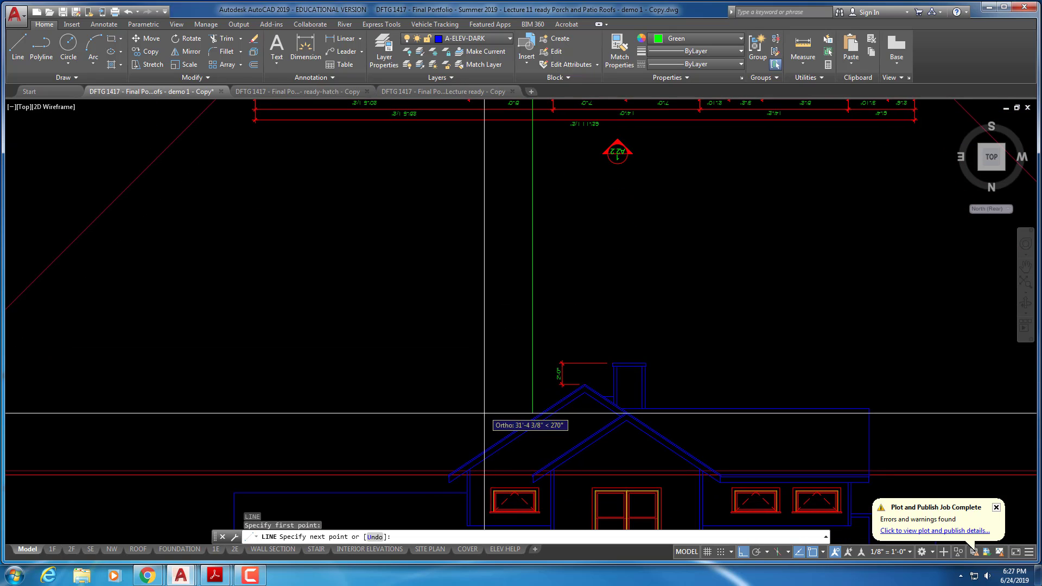
pyautogui.moveTo(481, 414); pyautogui.dragTo(478, 248, button='middle')
pyautogui.click(466, 491)
pyautogui.press('Escape')
pyautogui.scroll(-2, 551, 270)
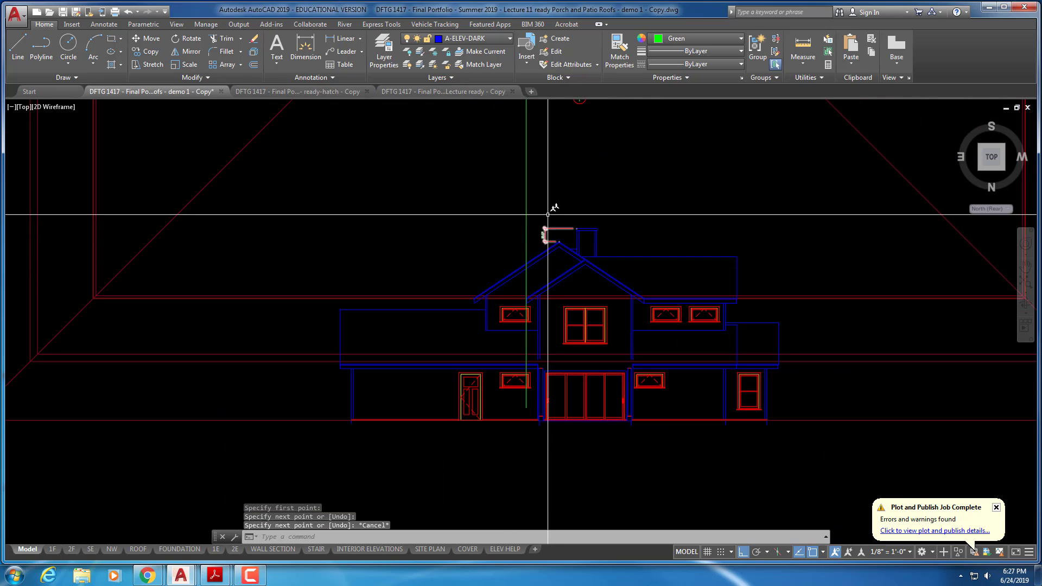
# - Project the covered patio roof's opposite outer corner straight down from the plan through the rear elevation with a second line
pyautogui.press('Escape')
pyautogui.moveTo(573, 167); pyautogui.dragTo(498, 367, button='middle')
pyautogui.rightClick(525, 346)
pyautogui.click(540, 350)
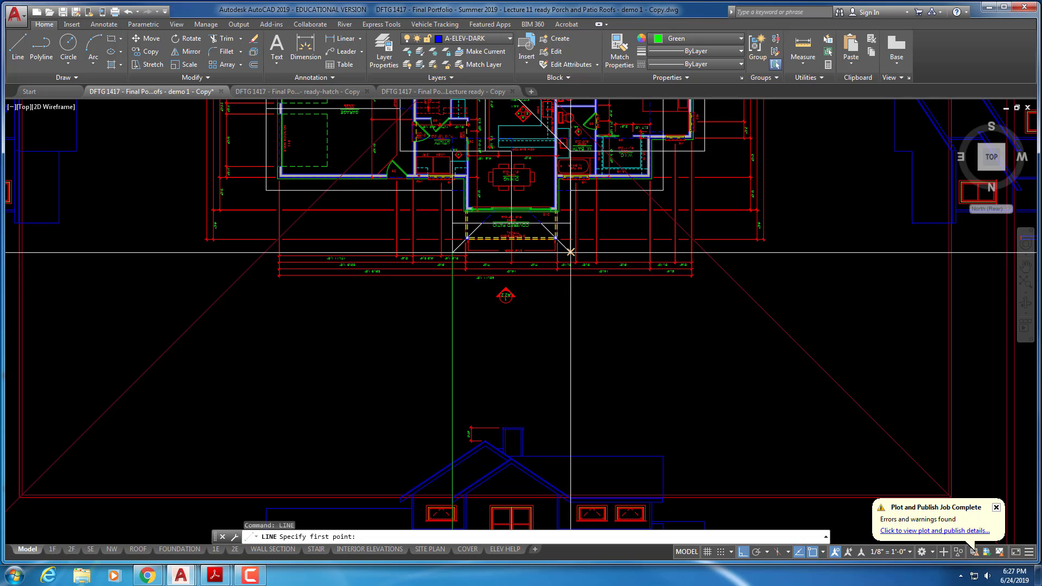
pyautogui.moveTo(580, 354); pyautogui.dragTo(516, 174, button='middle')
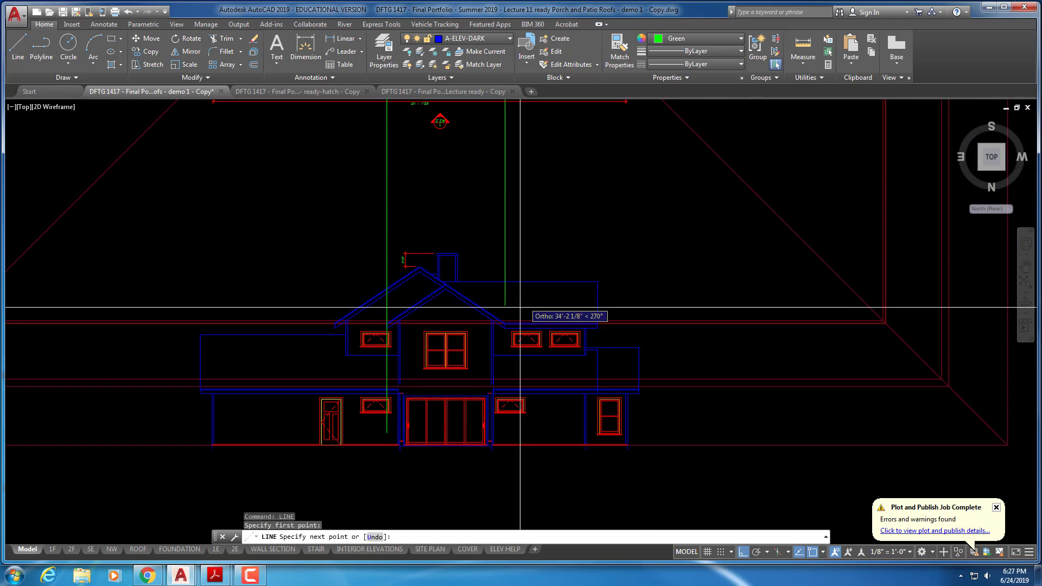
pyautogui.click(505, 424)
pyautogui.press('Escape')
pyautogui.press('Escape')
pyautogui.scroll(-2, 383, 302)
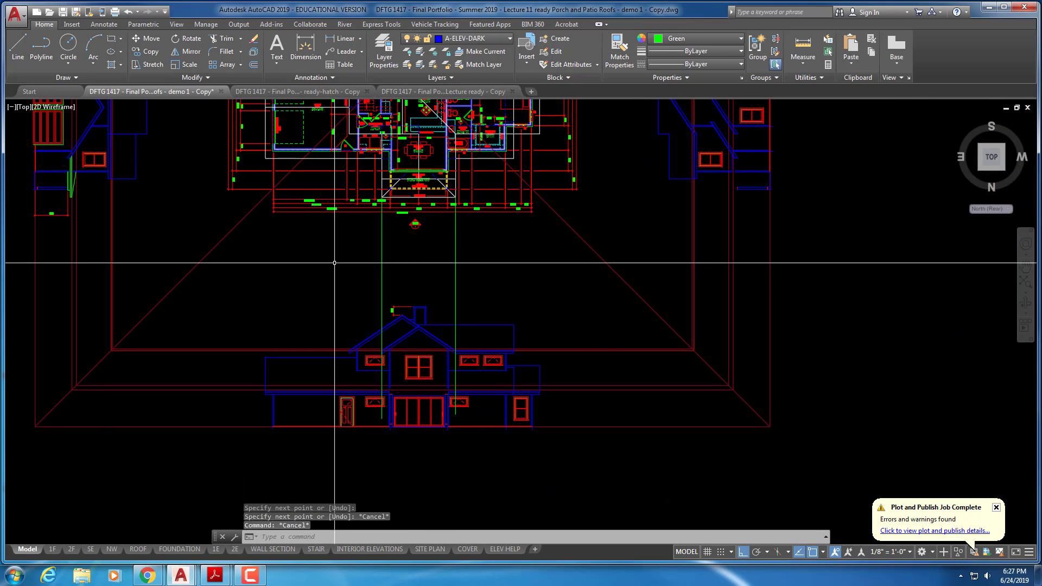
# - Mirror the patio roof, fascia and beam lines from the East elevation across the 45-degree diagonal onto the rear elevation, keeping the originals
pyautogui.scroll(4, 334, 261)
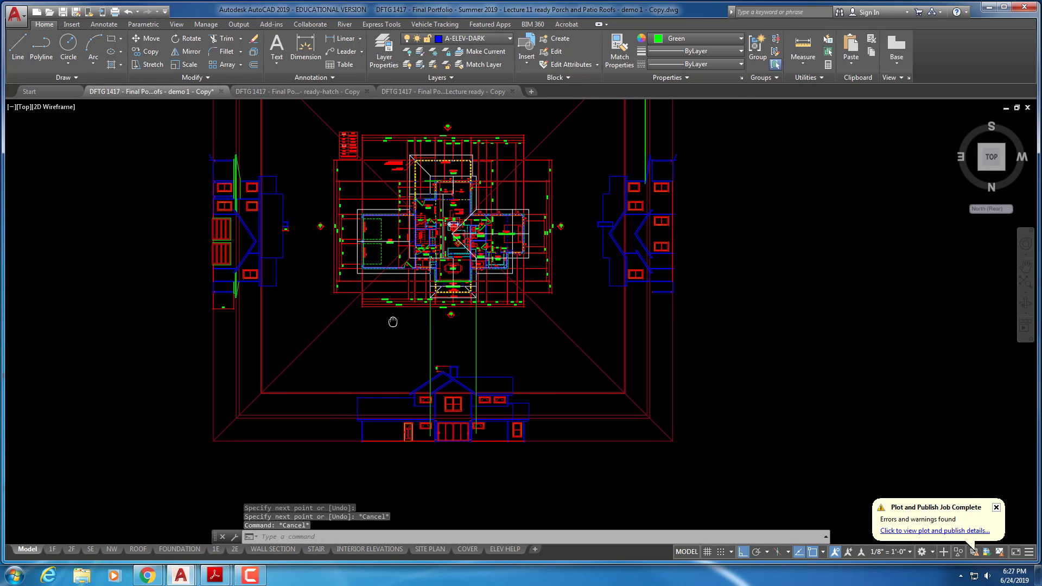
pyautogui.scroll(5, 275, 296)
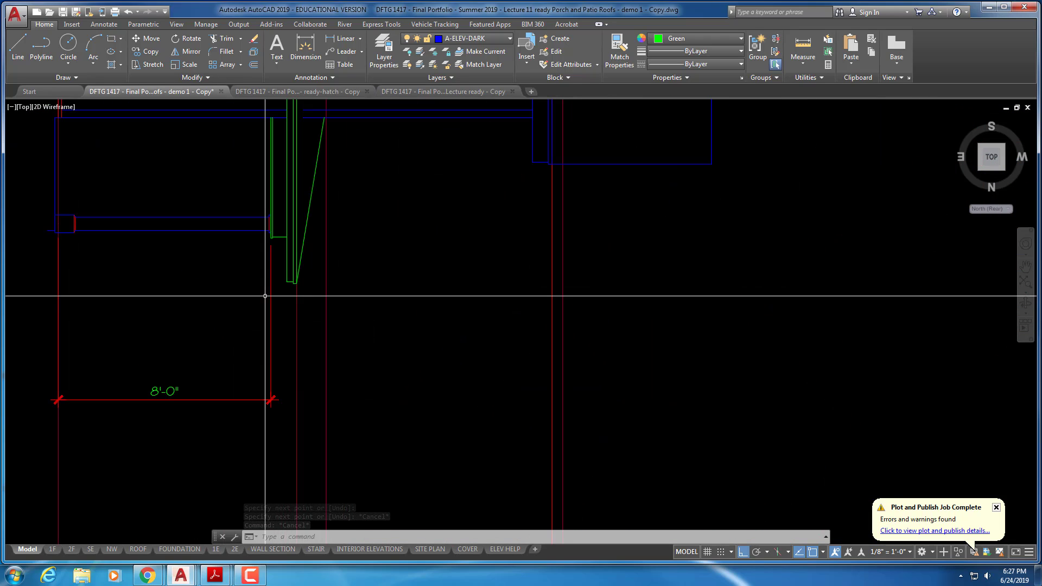
pyautogui.press('Escape')
pyautogui.press('Escape')
pyautogui.write('mi')
pyautogui.press('Return')
pyautogui.scroll(4, 274, 288)
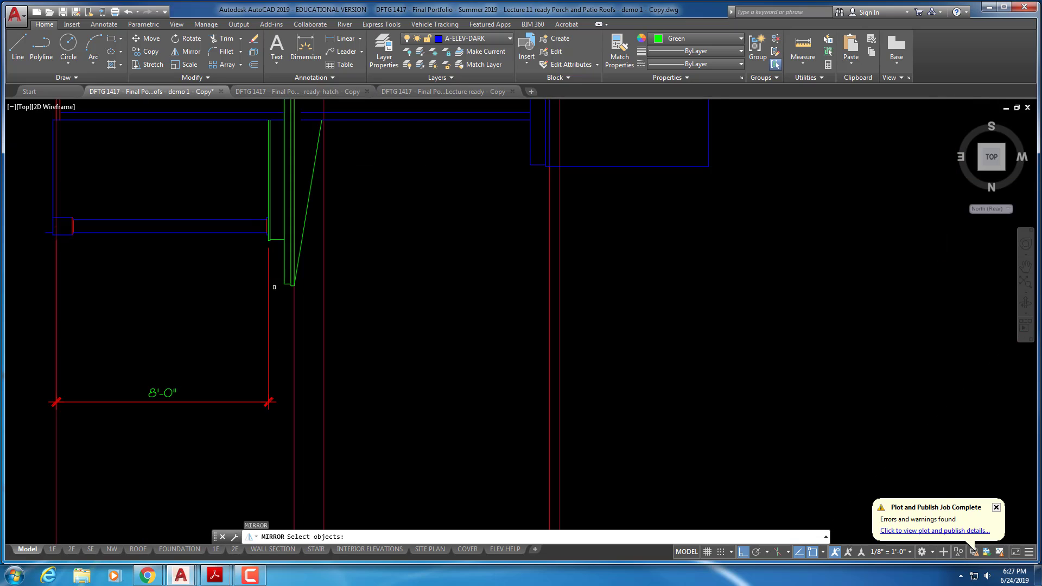
pyautogui.click(264, 295)
pyautogui.click(331, 257)
pyautogui.moveTo(324, 254)
pyautogui.mouseDown(button='middle')
pyautogui.moveTo(302, 293)
pyautogui.moveTo(302, 327)
pyautogui.mouseUp(button='middle')
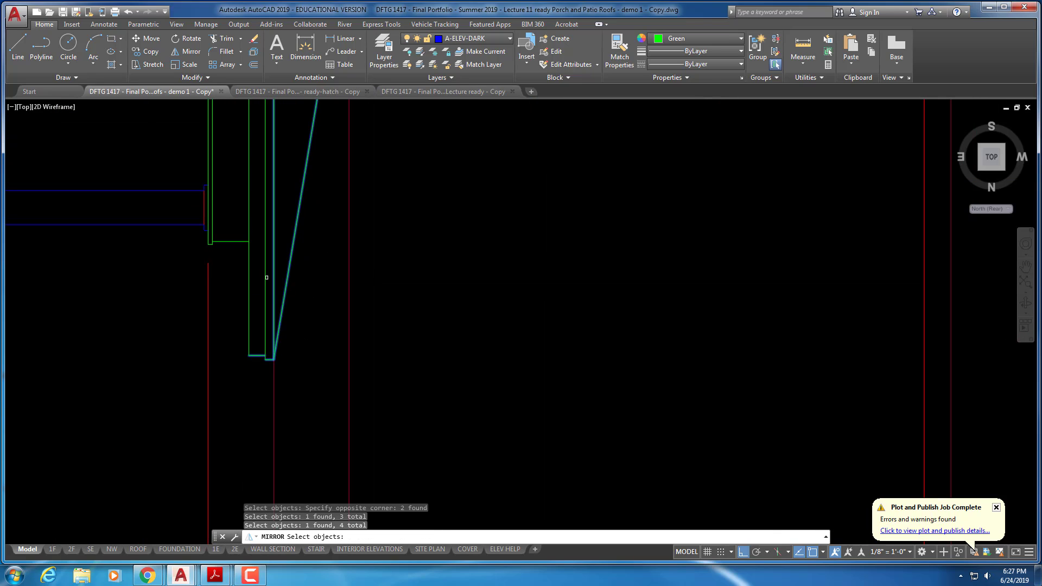
pyautogui.click(221, 238)
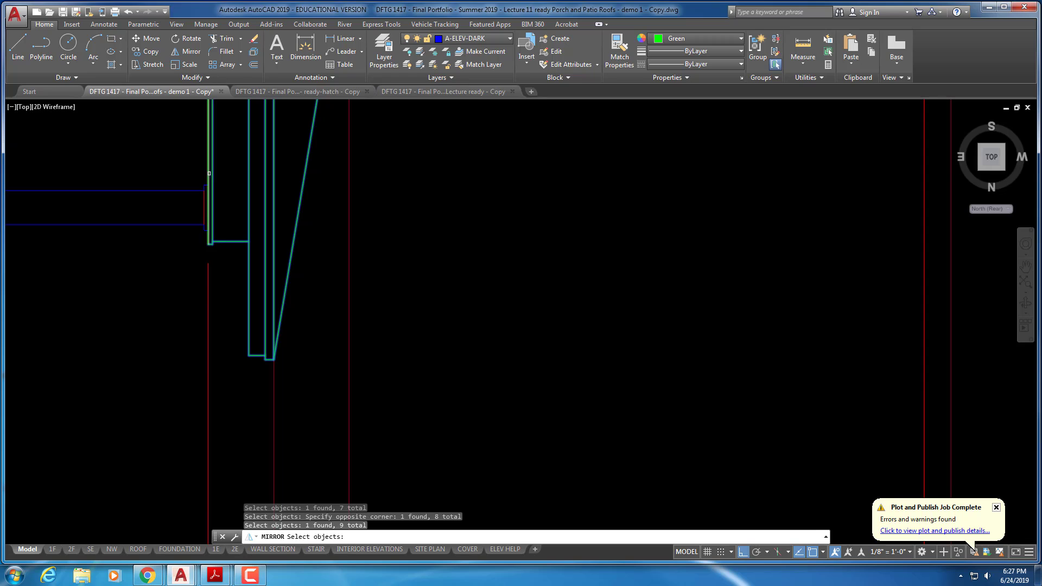
pyautogui.scroll(-6, 357, 210)
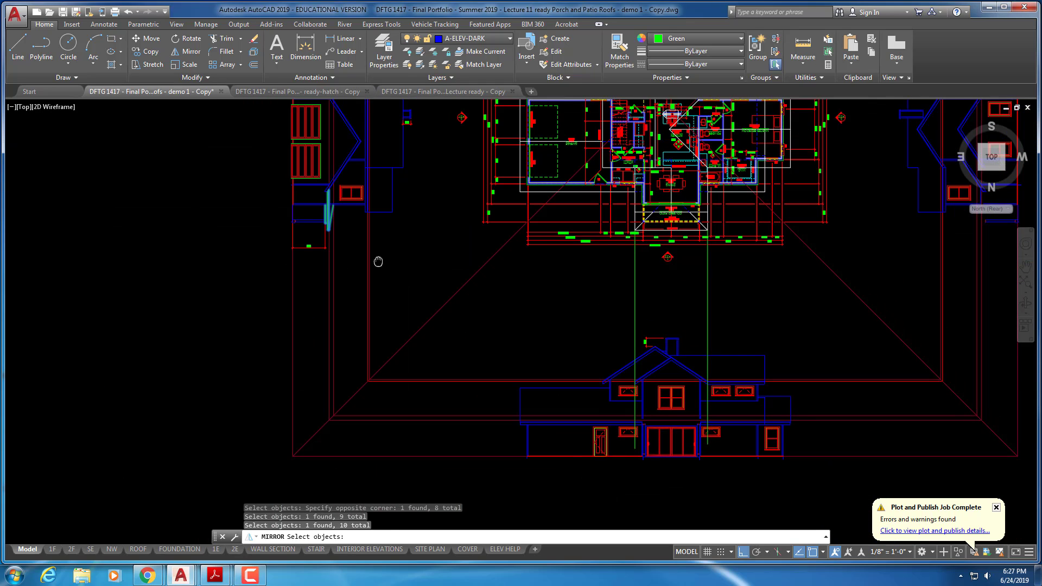
pyautogui.press('Return')
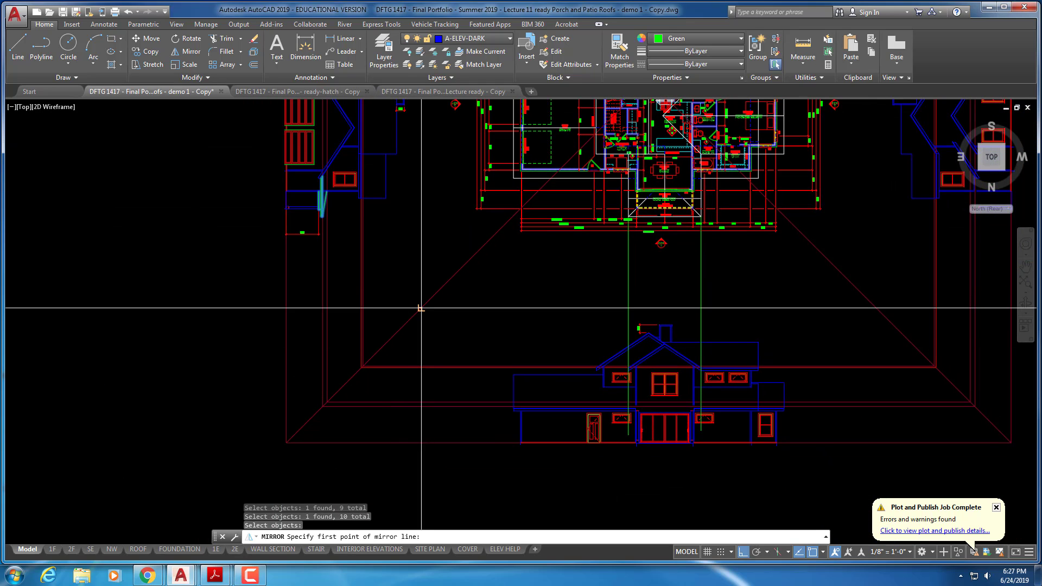
pyautogui.press('F8')
pyautogui.click(421, 307)
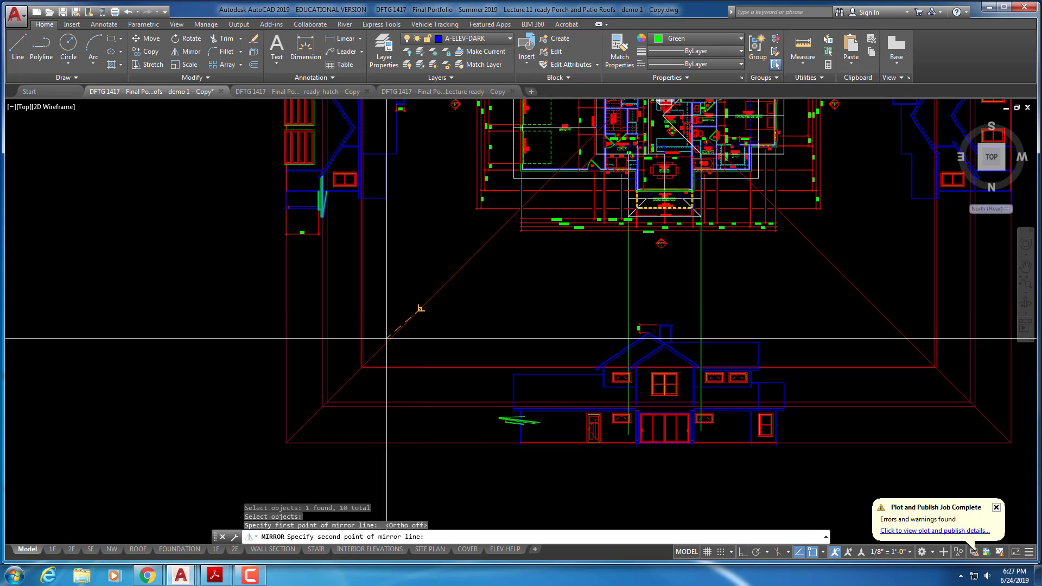
pyautogui.click(286, 443)
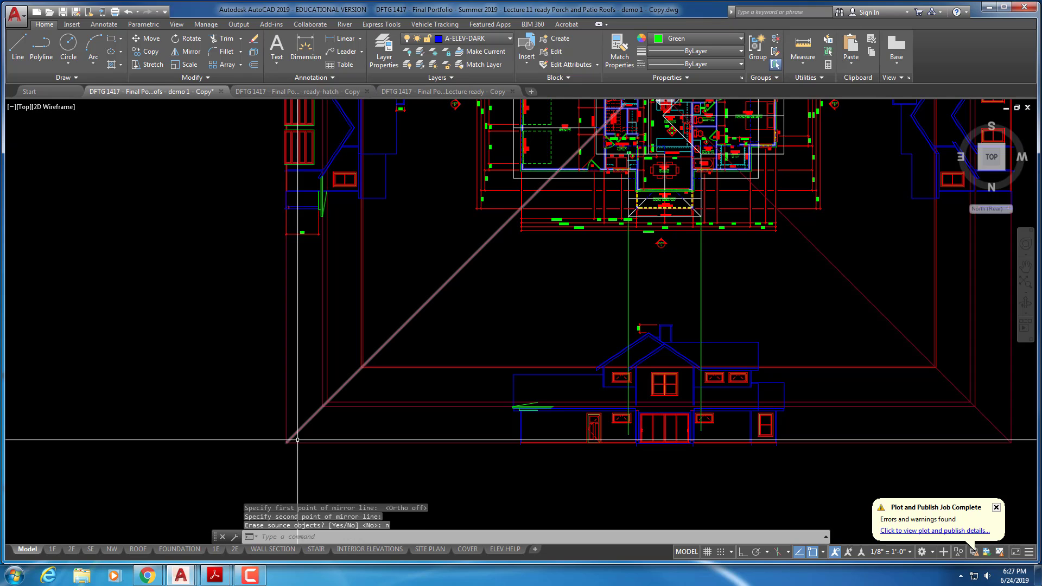
# - Move the mirrored patio roof, fascia and beam lines horizontally so the roof's eave corner meets the garage-side projection line
pyautogui.scroll(8, 539, 414)
pyautogui.scroll(-3, 512, 377)
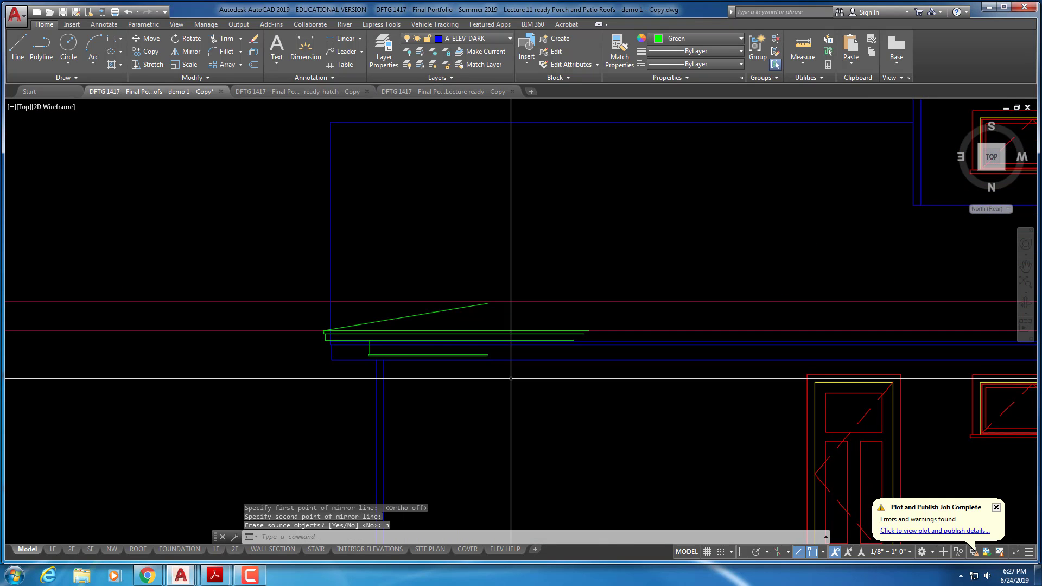
pyautogui.press('Escape')
pyautogui.press('Escape')
pyautogui.press('Escape')
pyautogui.write('m')
pyautogui.press('Return')
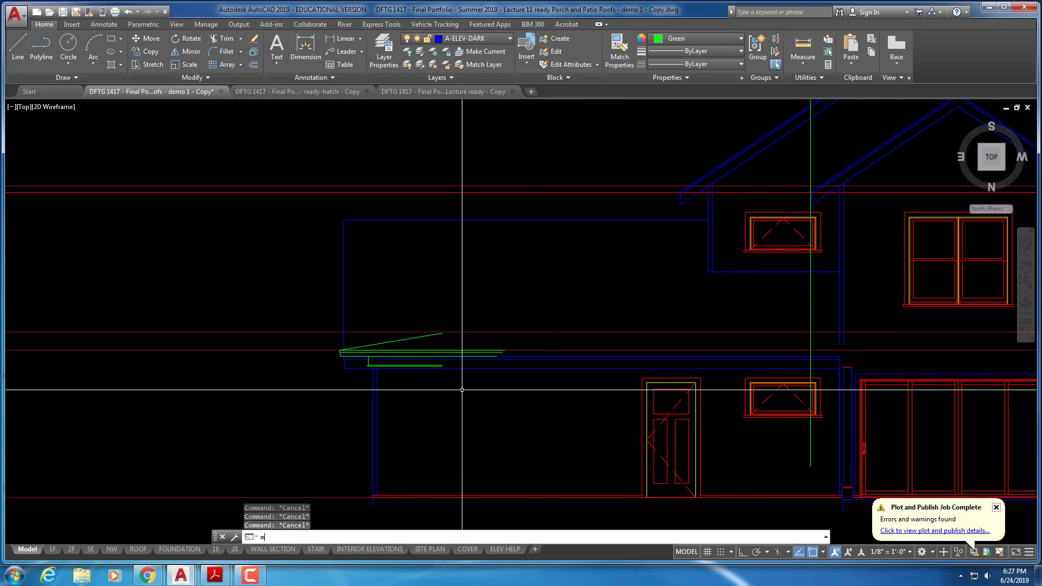
pyautogui.scroll(3, 428, 372)
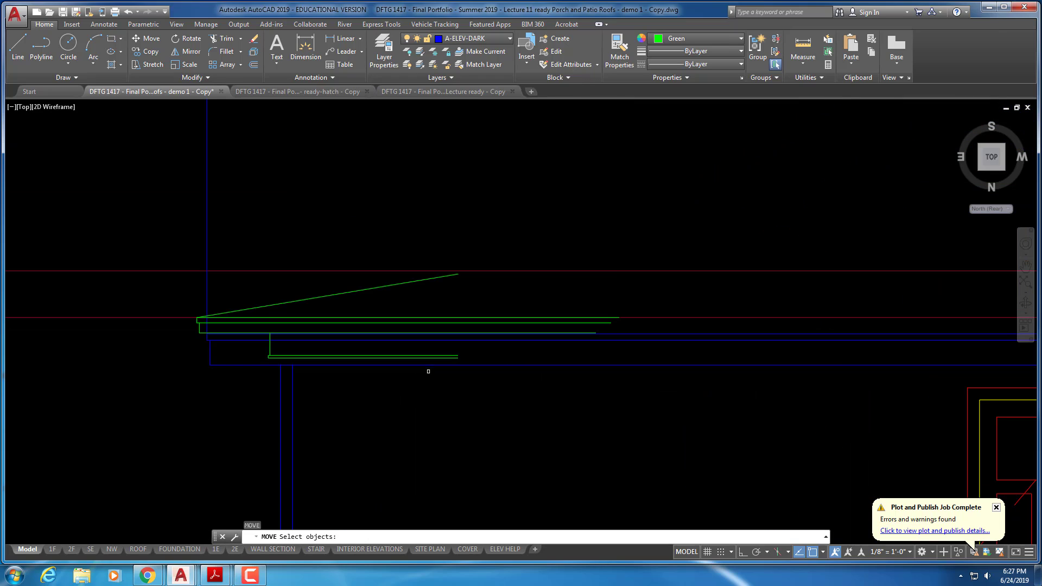
pyautogui.click(191, 336)
pyautogui.click(204, 311)
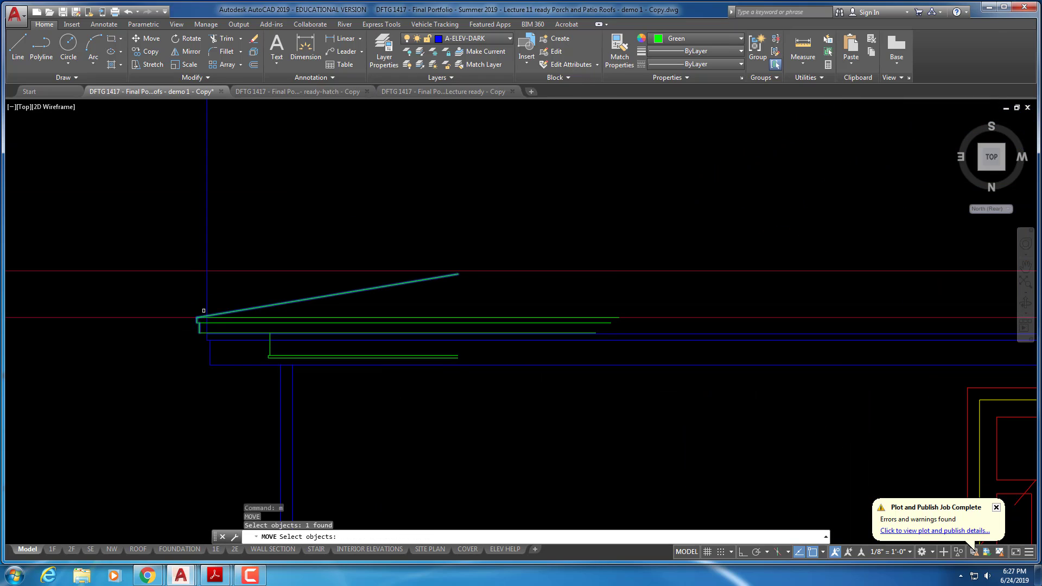
pyautogui.click(260, 358)
pyautogui.click(280, 327)
pyautogui.click(280, 324)
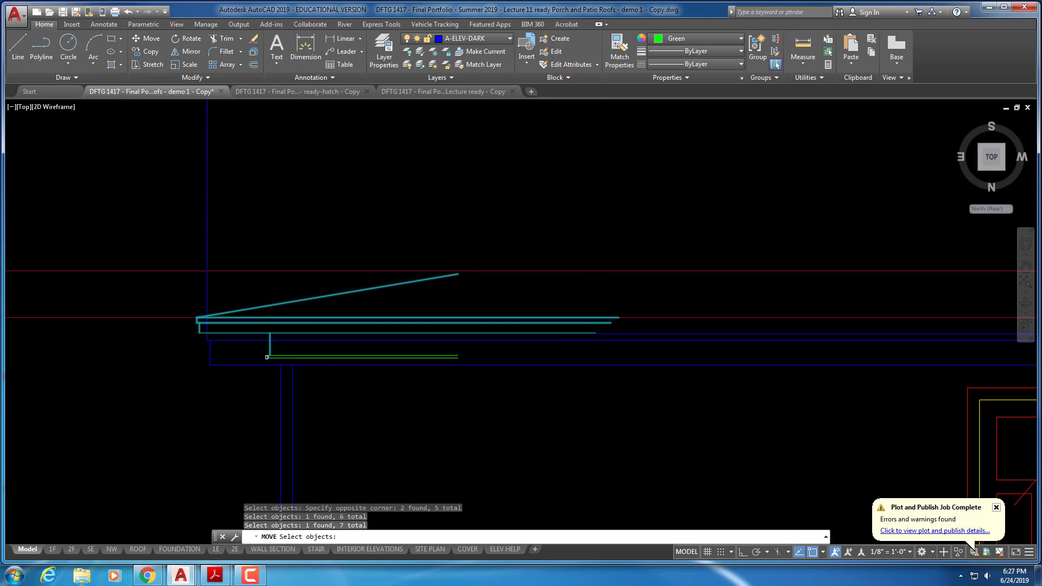
pyautogui.scroll(6, 336, 358)
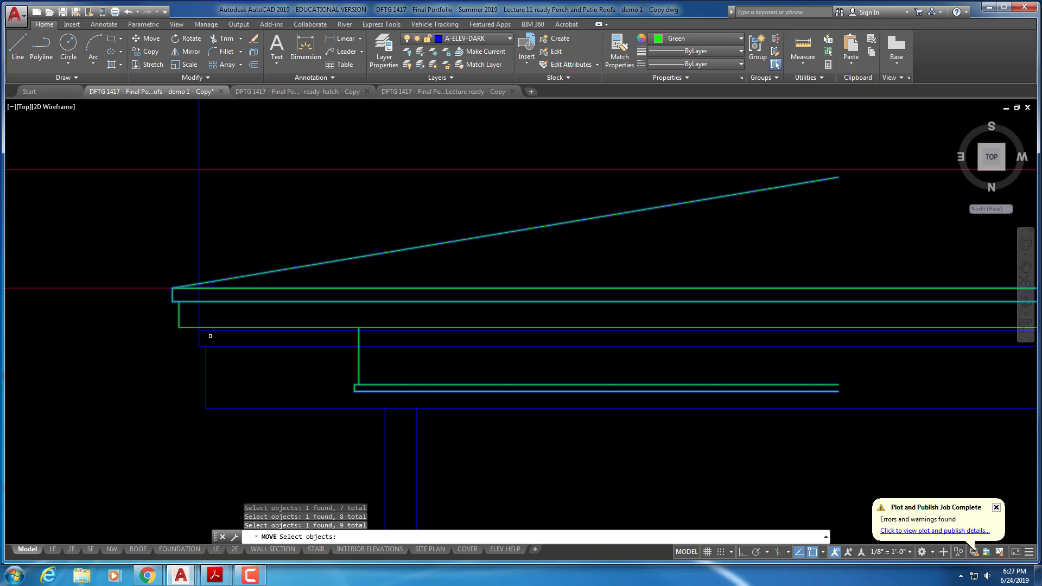
pyautogui.click(166, 324)
pyautogui.click(166, 324)
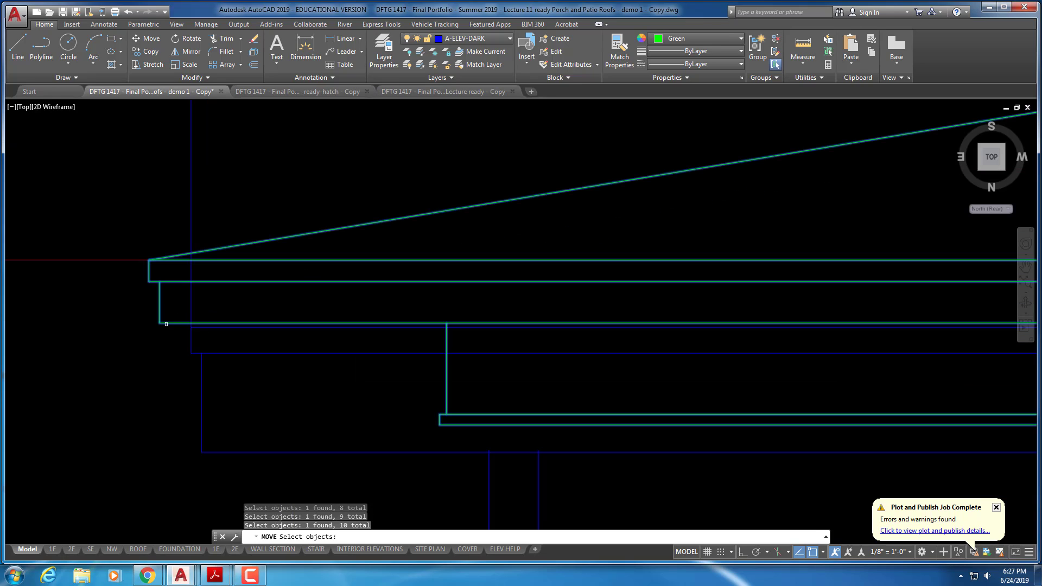
pyautogui.press('Return')
pyautogui.click(149, 261)
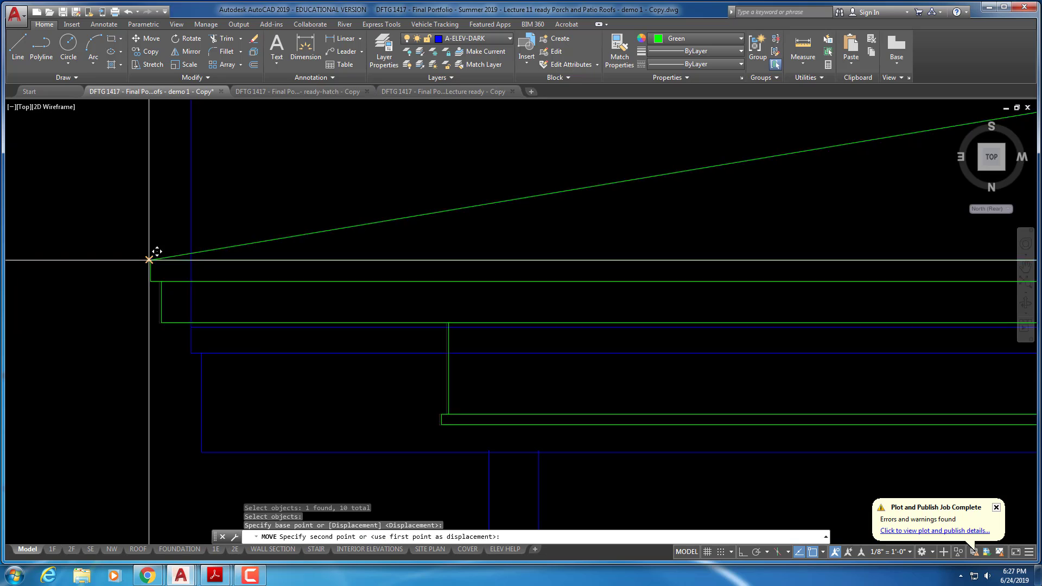
pyautogui.scroll(-3, 430, 284)
pyautogui.moveTo(659, 273)
pyautogui.mouseDown(button='middle')
pyautogui.moveTo(321, 341)
pyautogui.moveTo(356, 365)
pyautogui.moveTo(554, 326)
pyautogui.moveTo(2, 325)
pyautogui.mouseUp(button='middle')
pyautogui.press('F8')
pyautogui.moveTo(678, 335); pyautogui.dragTo(99, 334, button='middle')
pyautogui.moveTo(738, 314); pyautogui.dragTo(400, 315, button='middle')
pyautogui.scroll(2, 400, 314)
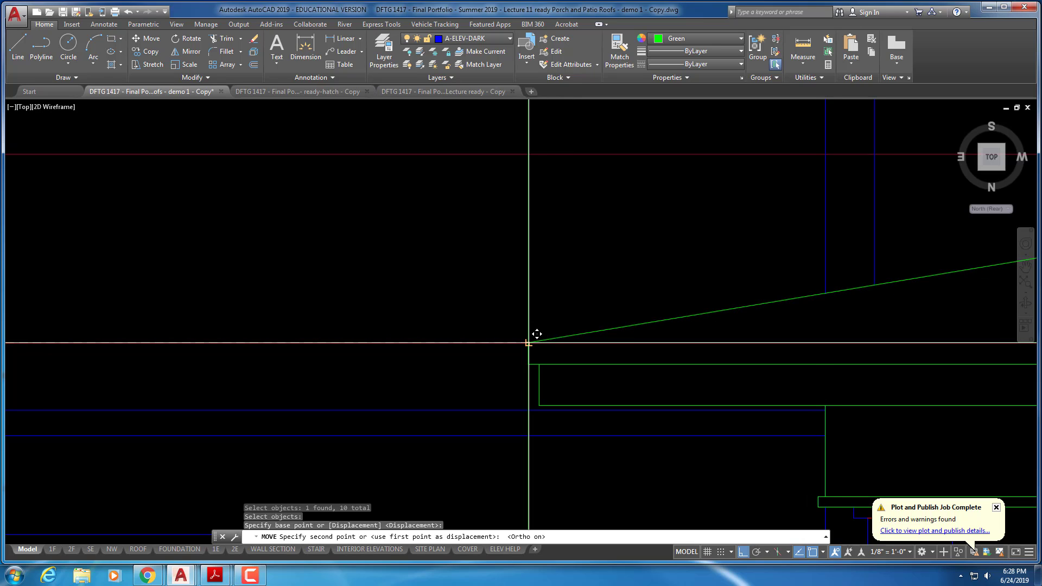
pyautogui.click(528, 342)
pyautogui.press('Escape')
pyautogui.press('Escape')
# - Mirror the rear elevation's patio roof, fascia and beam lines about the covered patio's vertical centerline from the plan, keeping the originals
pyautogui.scroll(-3, 446, 392)
pyautogui.moveTo(688, 383); pyautogui.dragTo(365, 311, button='middle')
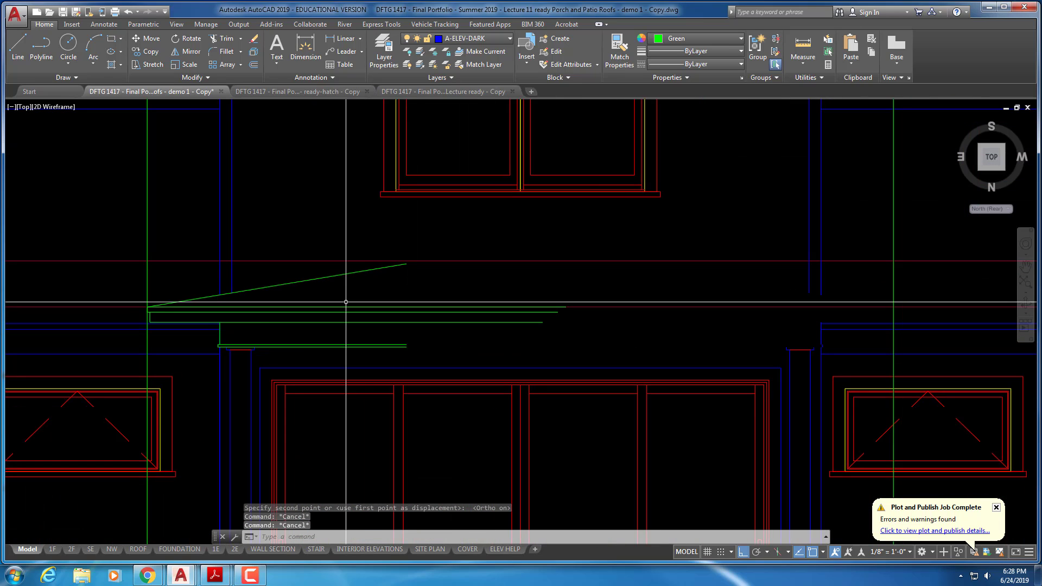
pyautogui.scroll(-2, 348, 301)
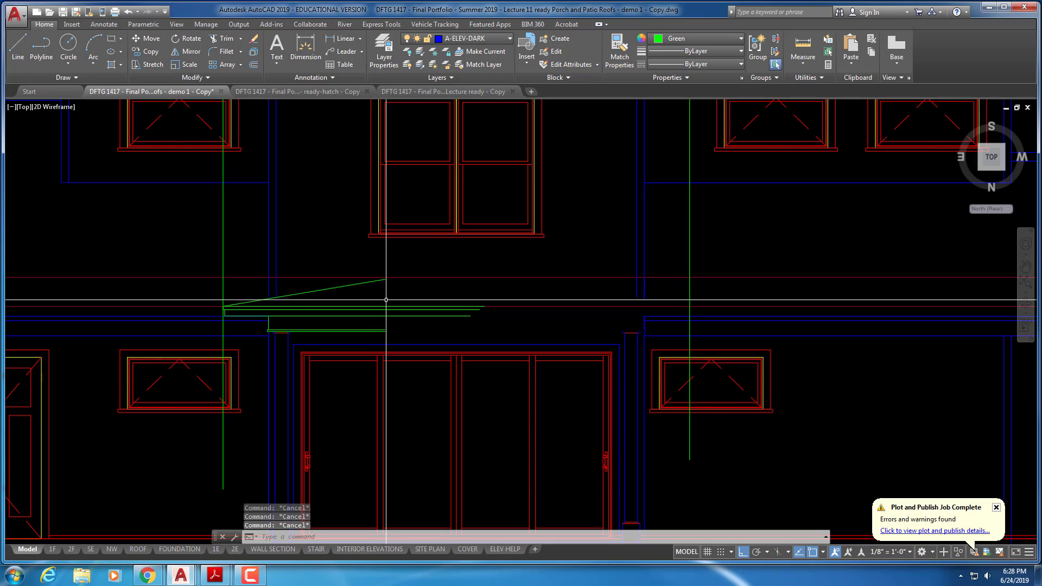
pyautogui.write('mi')
pyautogui.press('Return')
pyautogui.scroll(4, 306, 314)
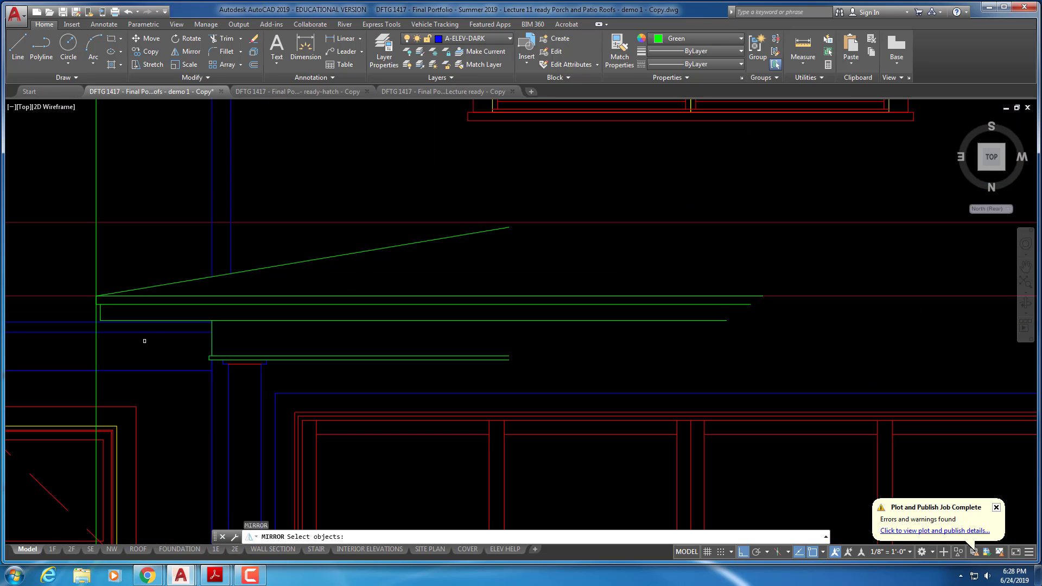
pyautogui.write('mi')
pyautogui.press('Return')
pyautogui.write('p')
pyautogui.press('Return')
pyautogui.scroll(-4, 445, 339)
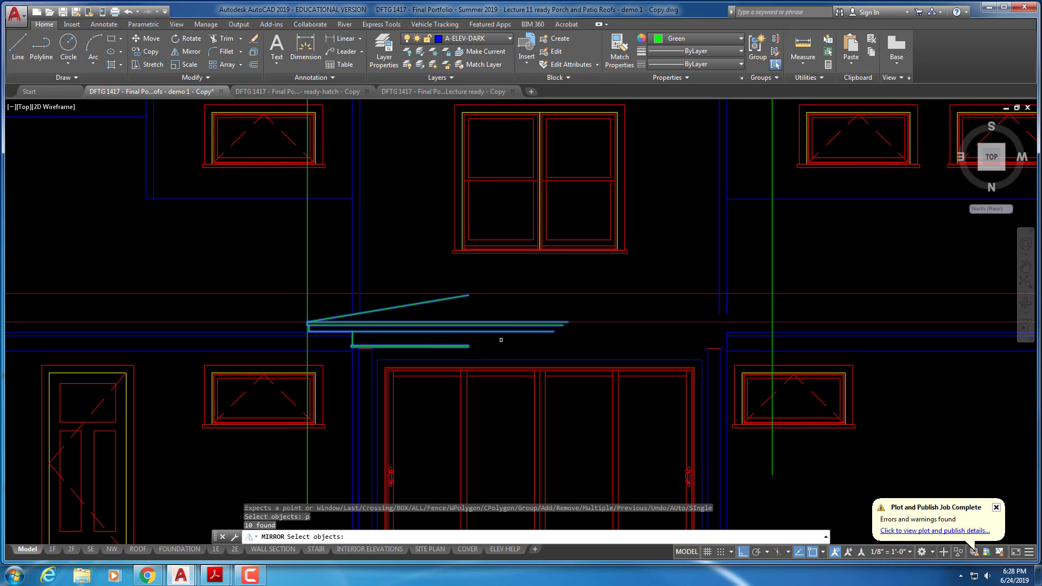
pyautogui.press('Return')
pyautogui.scroll(-3, 519, 340)
pyautogui.moveTo(544, 227); pyautogui.dragTo(499, 451, button='middle')
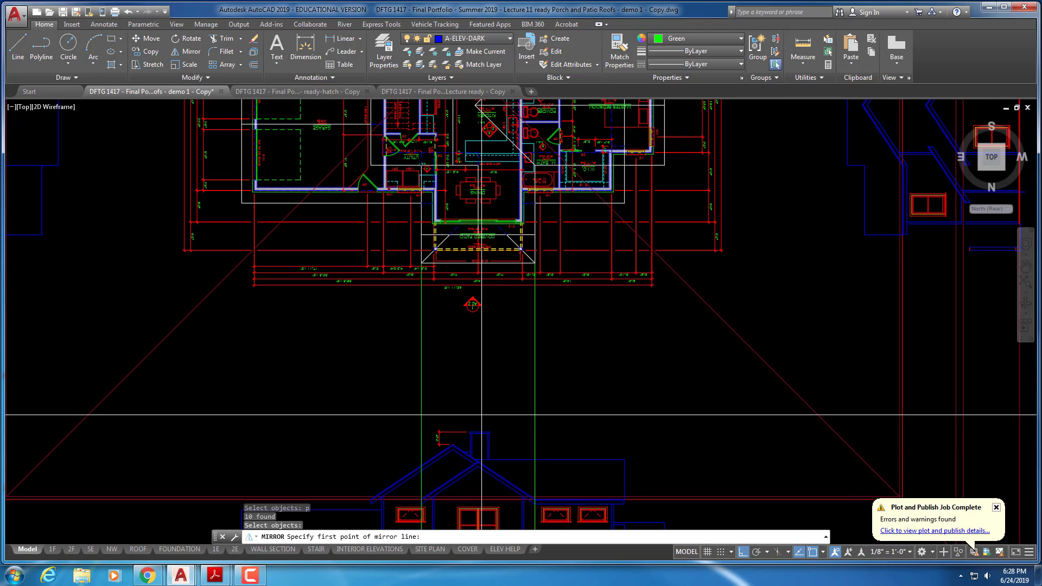
pyautogui.scroll(1, 485, 267)
pyautogui.scroll(2, 475, 276)
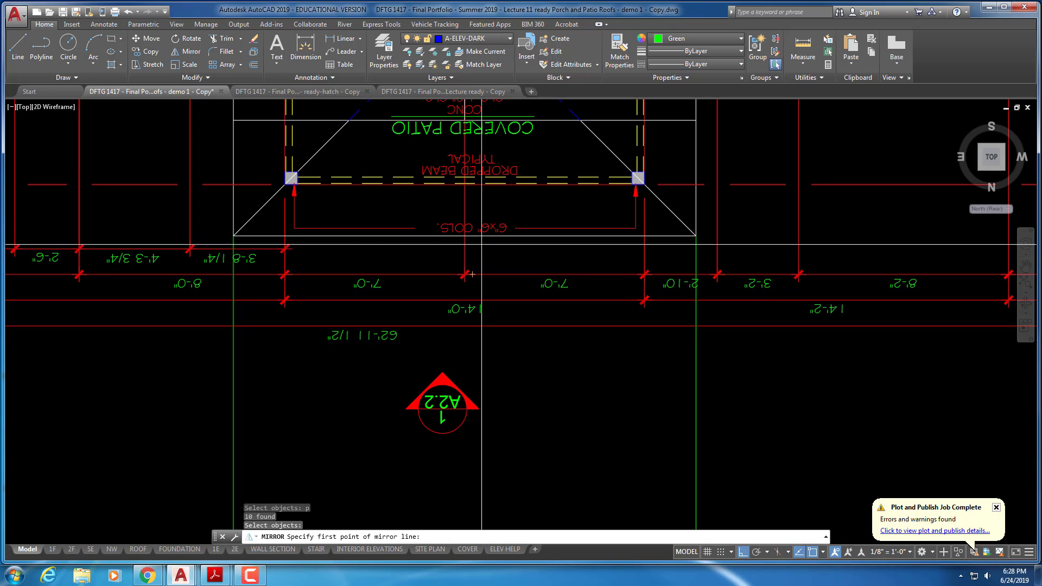
pyautogui.click(472, 261)
pyautogui.scroll(-1, 470, 255)
pyautogui.scroll(-5, 453, 309)
pyautogui.moveTo(452, 310); pyautogui.dragTo(503, 235, button='middle')
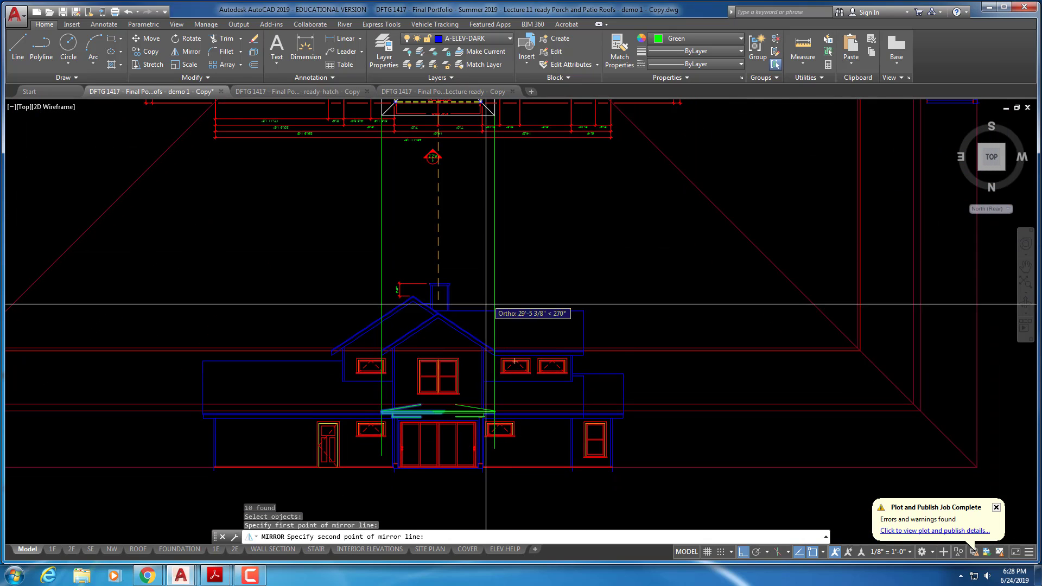
pyautogui.rightClick(506, 492)
pyautogui.click(545, 378)
pyautogui.press('Escape')
pyautogui.scroll(6, 529, 371)
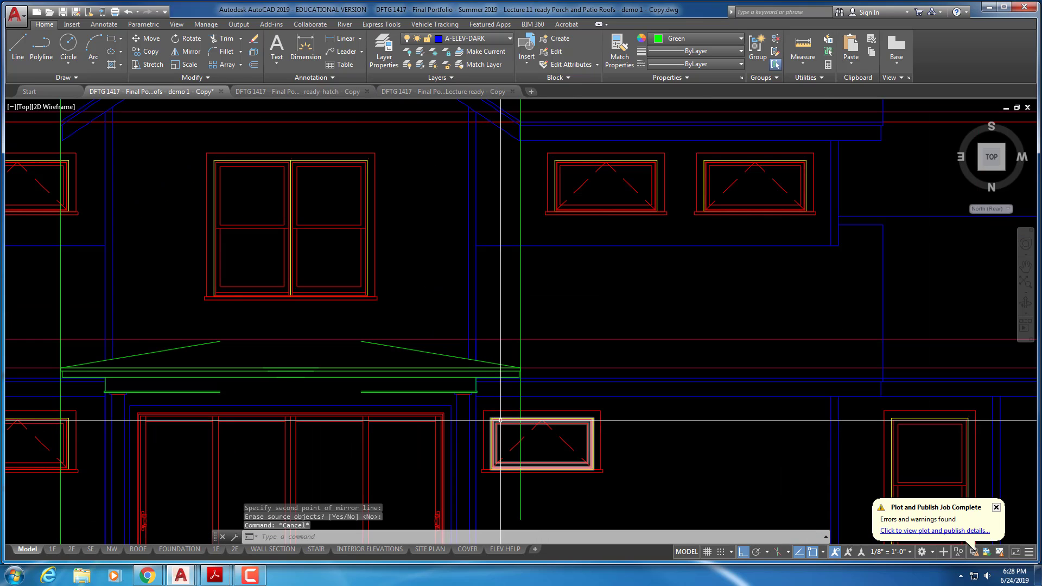
pyautogui.scroll(-5, 529, 371)
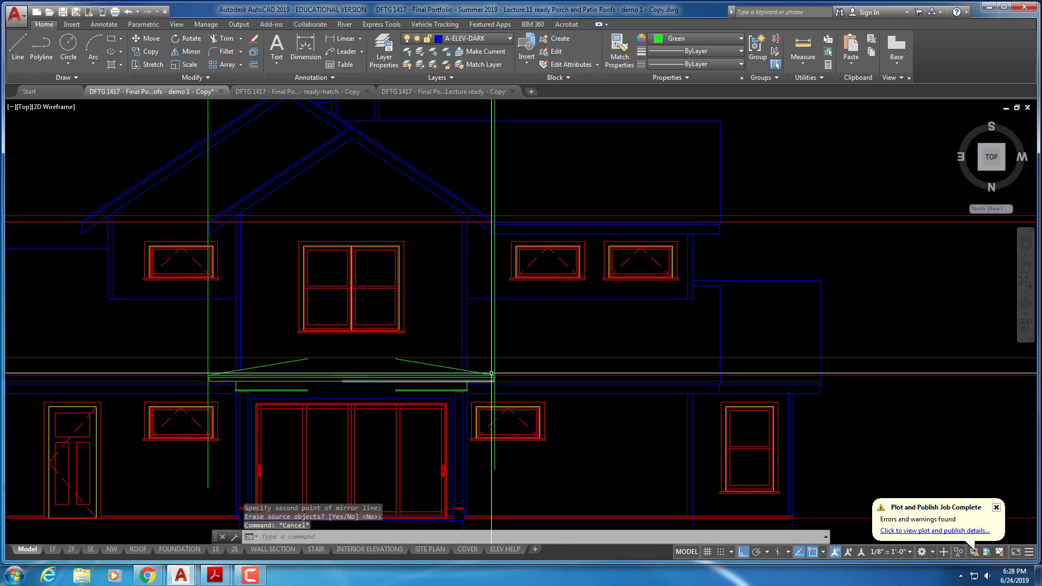
pyautogui.moveTo(521, 382); pyautogui.dragTo(627, 382, button='middle')
pyautogui.press('Escape')
pyautogui.press('Escape')
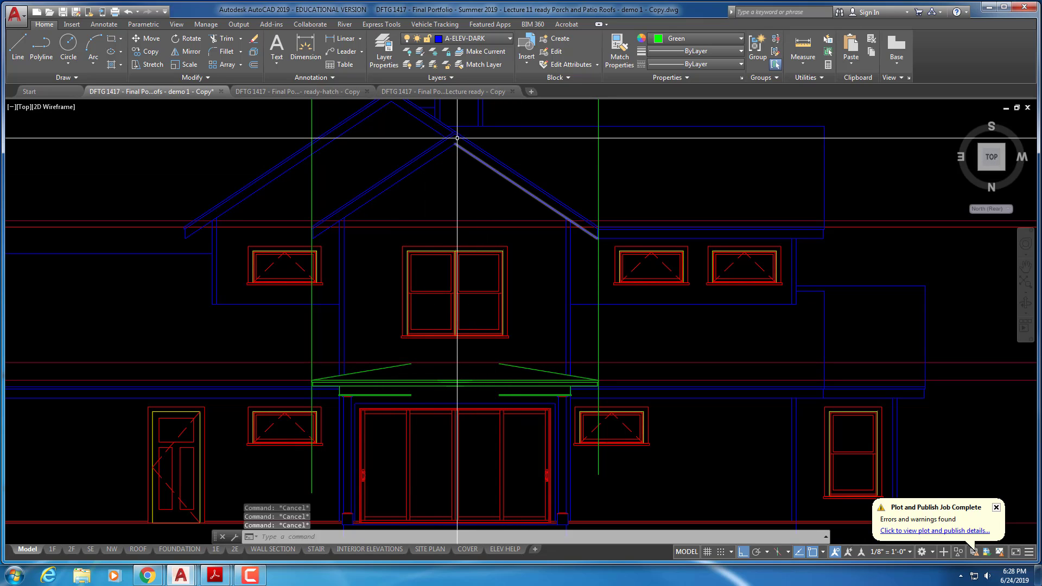
# - Draw a vertical projection line from the plan's garage-side patio hip at the house wall down past the top of the elevation's roof slope
pyautogui.scroll(-3, 421, 247)
pyautogui.moveTo(421, 247); pyautogui.dragTo(421, 339, button='middle')
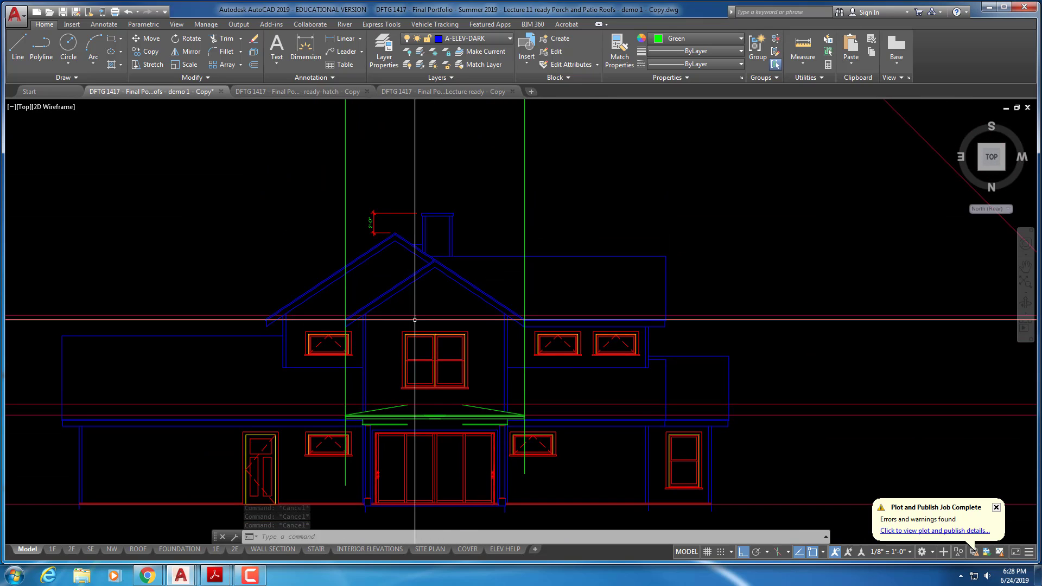
pyautogui.scroll(-4, 422, 284)
pyautogui.scroll(10, 421, 284)
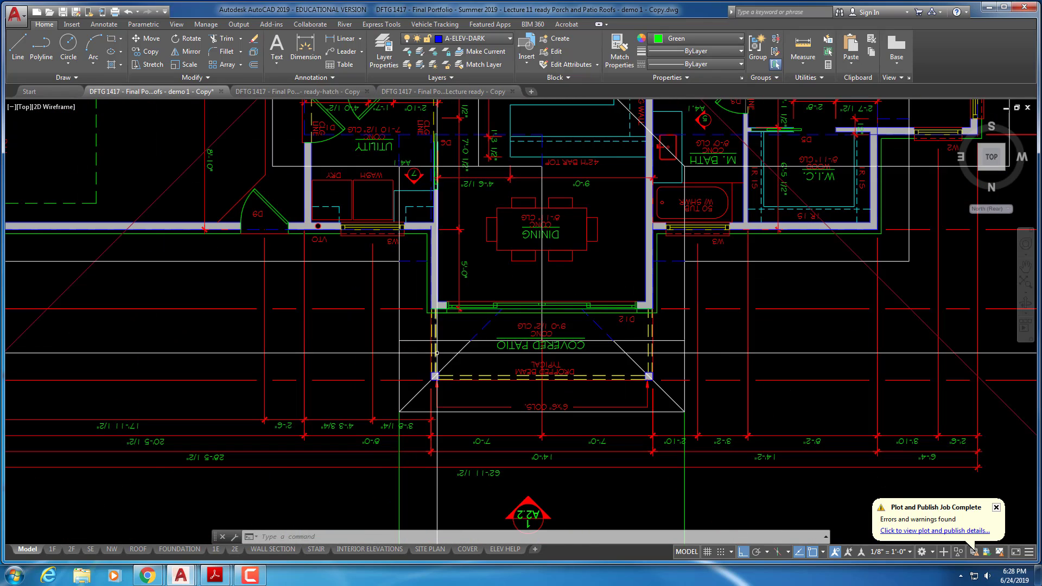
pyautogui.press('Escape')
pyautogui.press('Escape')
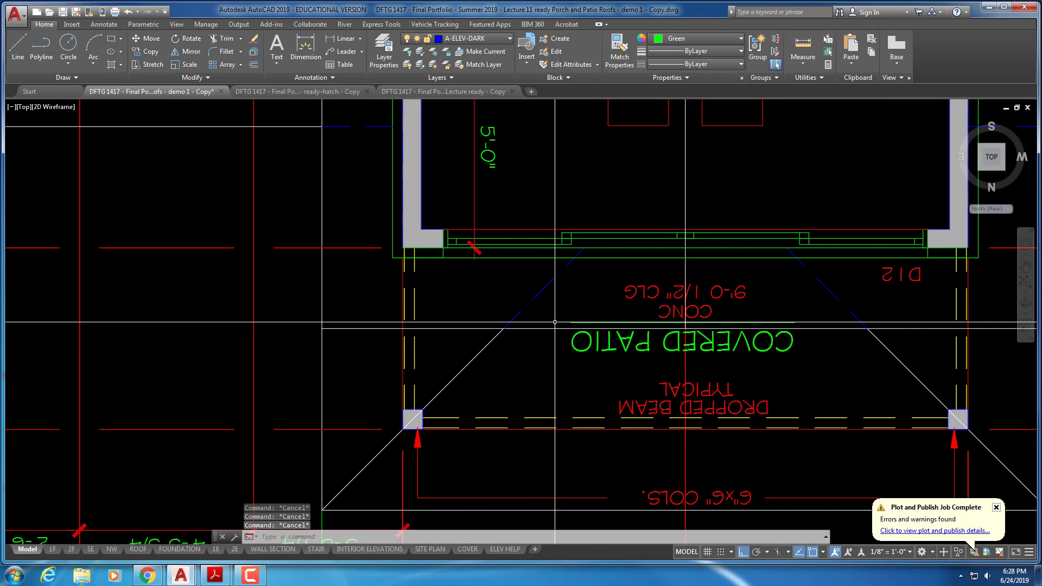
pyautogui.write('l')
pyautogui.press('Return')
pyautogui.click(575, 257)
pyautogui.scroll(-3, 558, 302)
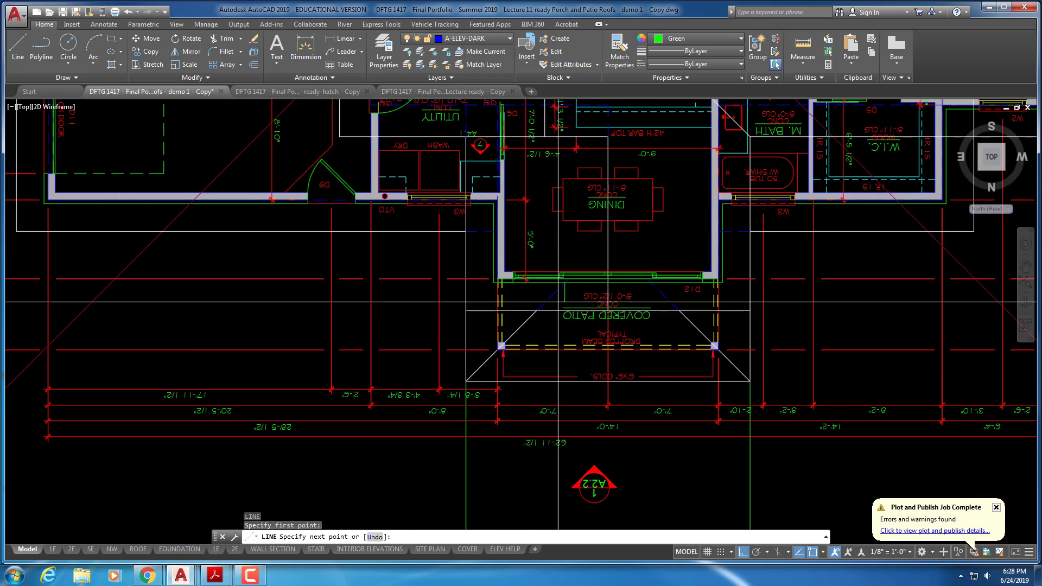
pyautogui.scroll(-2, 553, 310)
pyautogui.moveTo(539, 392); pyautogui.dragTo(525, 261, button='middle')
pyautogui.moveTo(514, 359); pyautogui.dragTo(525, 245, button='middle')
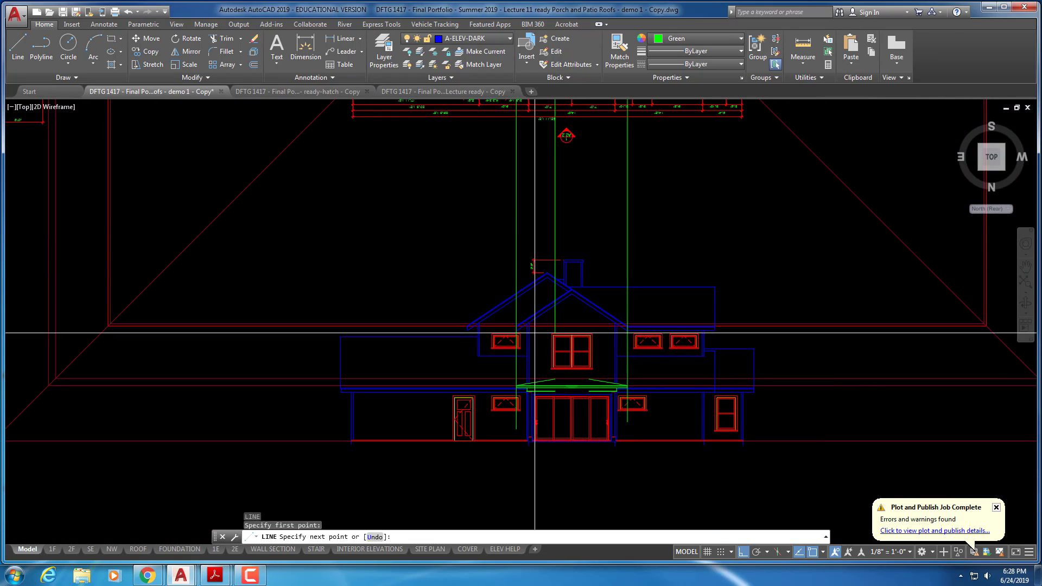
pyautogui.scroll(4, 555, 379)
pyautogui.click(548, 391)
pyautogui.press('Escape')
pyautogui.press('Escape')
pyautogui.scroll(-2, 606, 291)
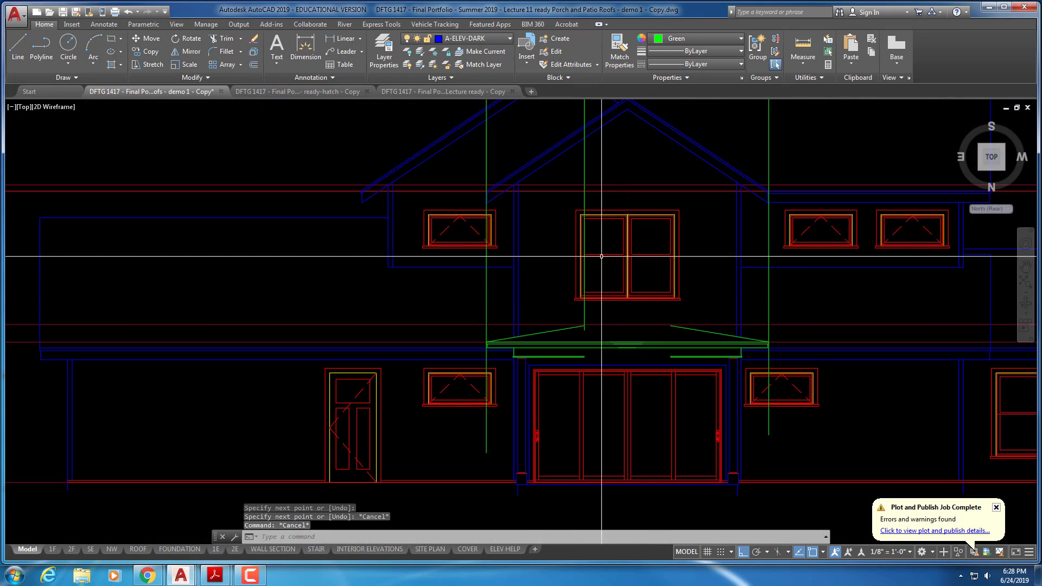
# - Project the opposite patio hip's intersection with the house wall straight down from the plan to the mirrored roof slope
pyautogui.moveTo(601, 109); pyautogui.dragTo(484, 562, button='middle')
pyautogui.scroll(-1, 533, 269)
pyautogui.moveTo(539, 163); pyautogui.dragTo(514, 326, button='middle')
pyautogui.press('Escape')
pyautogui.rightClick(524, 263)
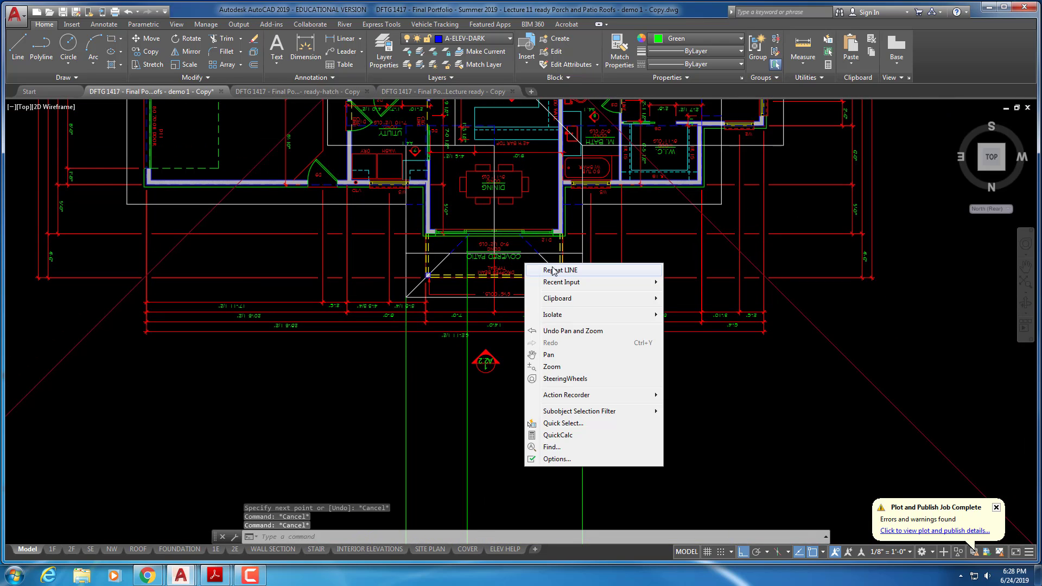
pyautogui.click(552, 270)
pyautogui.scroll(4, 539, 261)
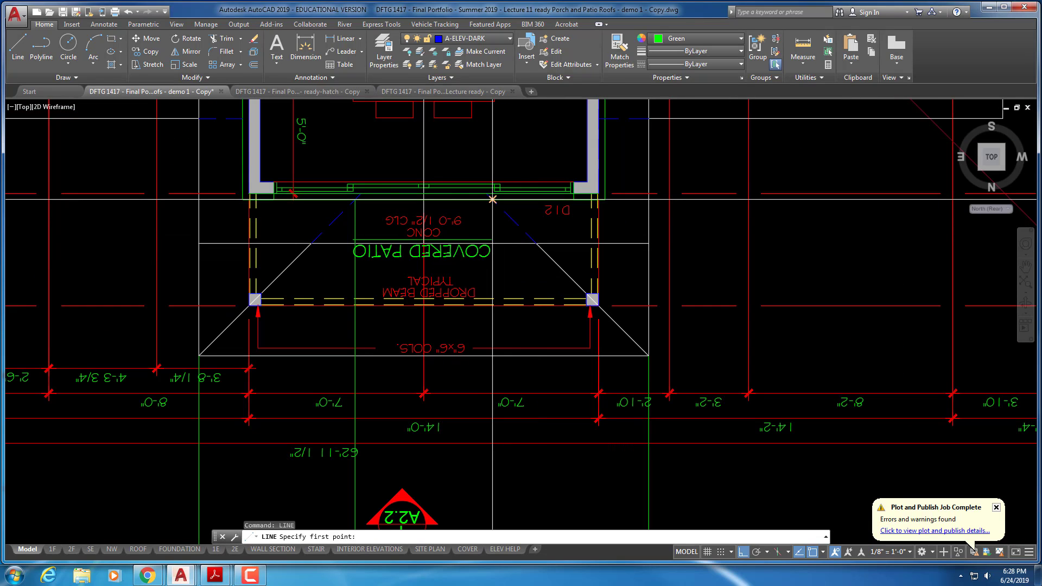
pyautogui.click(492, 200)
pyautogui.scroll(-2, 492, 199)
pyautogui.scroll(-2, 521, 293)
pyautogui.moveTo(516, 488); pyautogui.dragTo(507, 348, button='middle')
pyautogui.scroll(3, 505, 359)
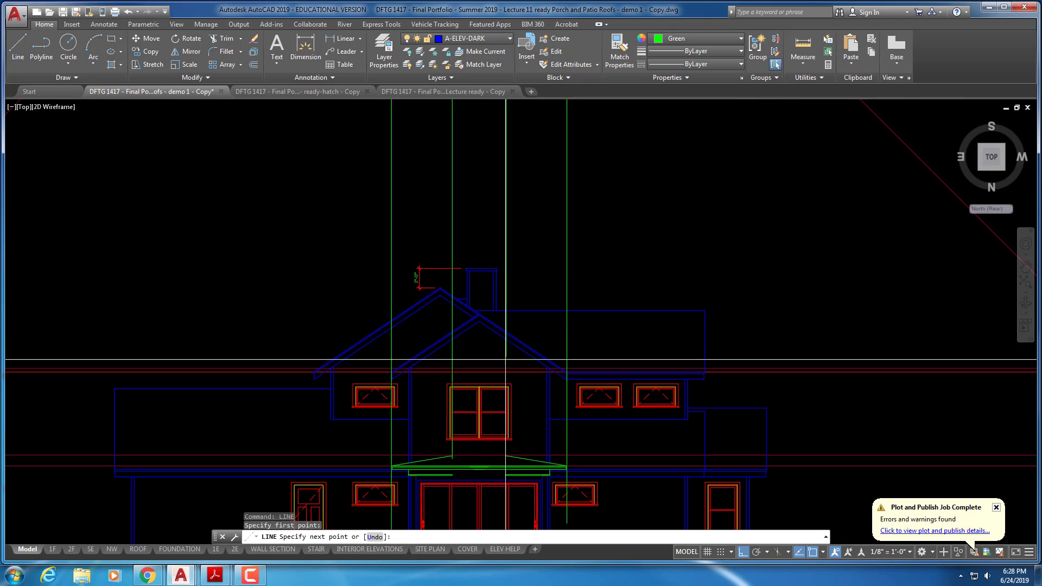
pyautogui.scroll(3, 505, 360)
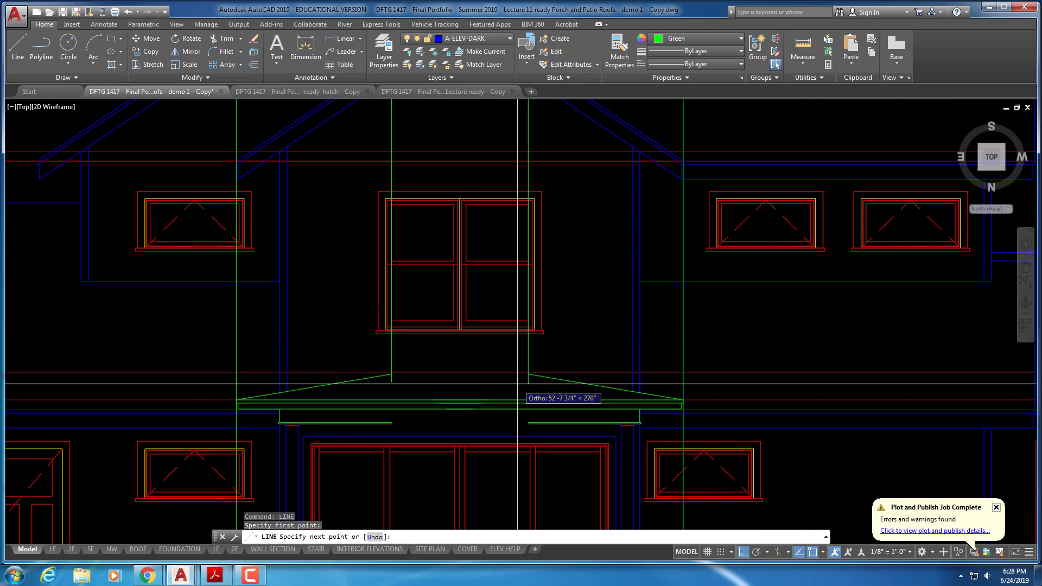
pyautogui.press('Escape')
# - Draw a horizontal line connecting the upper ends of the two patio roof slopes on the rear elevation
pyautogui.scroll(4, 401, 383)
pyautogui.press('space')
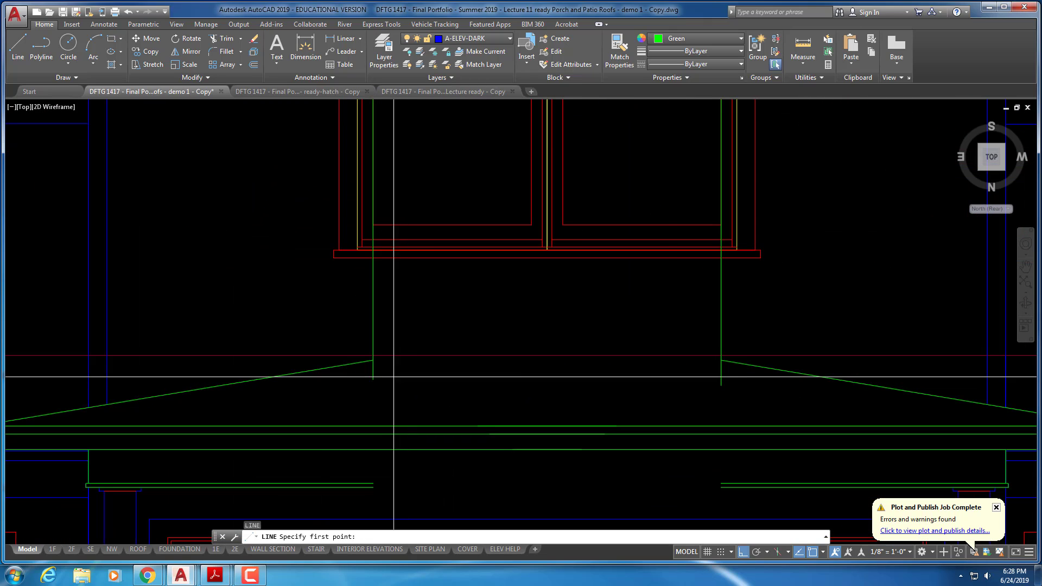
pyautogui.click(373, 360)
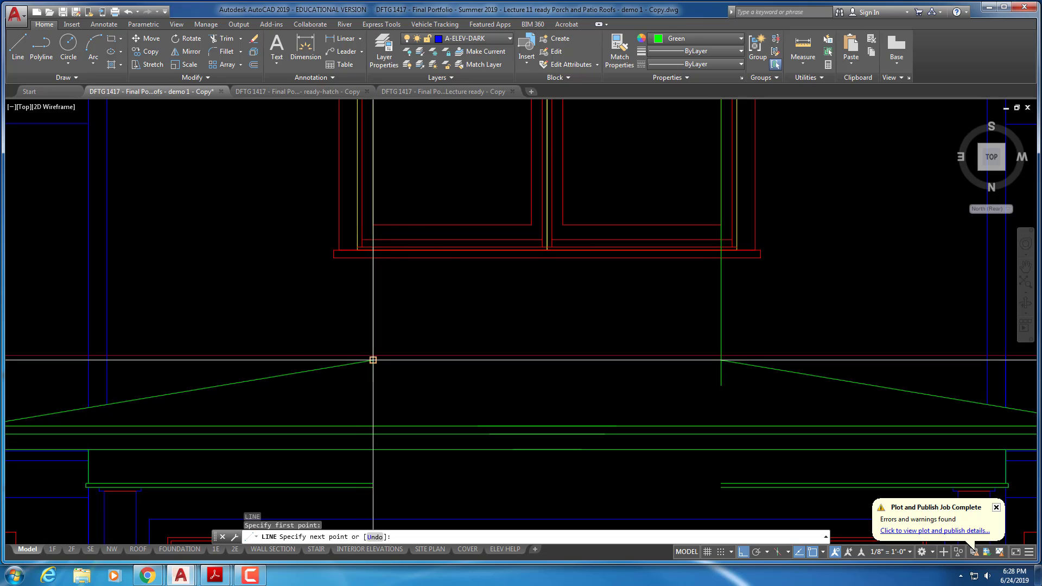
pyautogui.click(721, 360)
pyautogui.press('Escape')
pyautogui.press('Escape')
pyautogui.scroll(-4, 611, 389)
pyautogui.moveTo(592, 388); pyautogui.dragTo(588, 357, button='middle')
pyautogui.scroll(2, 557, 396)
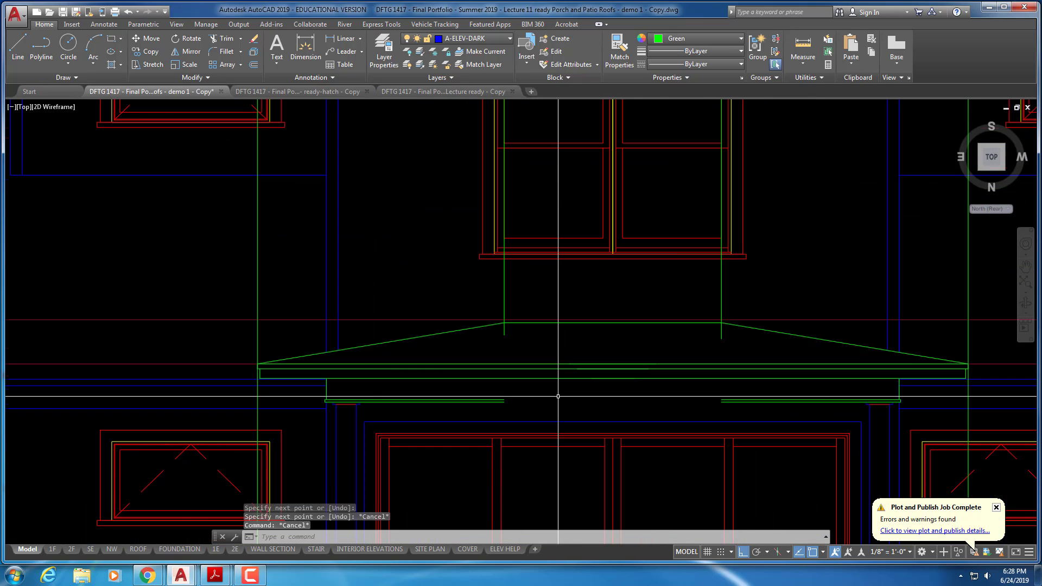
pyautogui.press('Escape')
pyautogui.press('Escape')
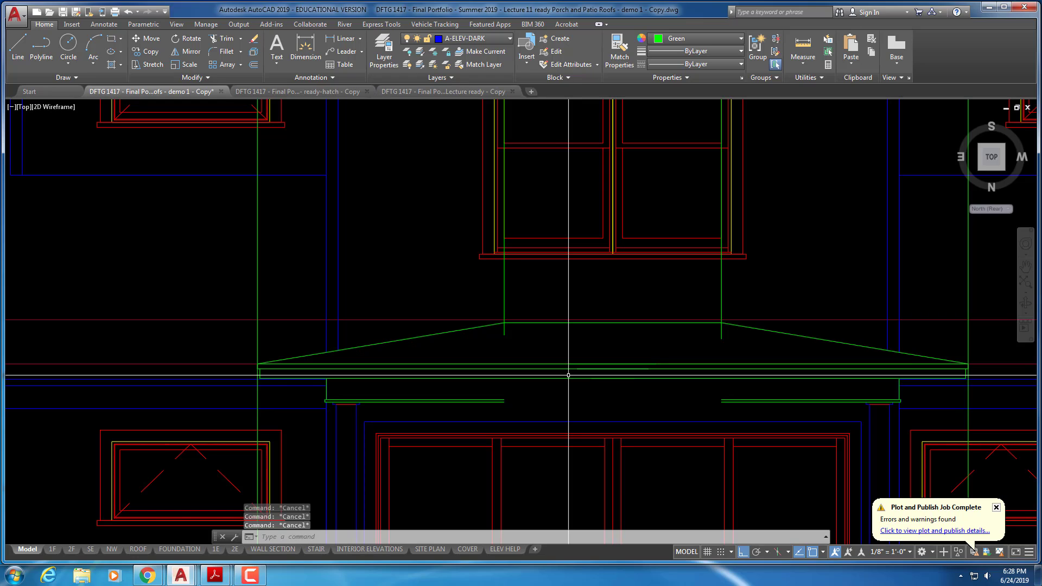
# - Join the two halves of the patio roof's eave line, and likewise the two halves of the fascia line just below it
pyautogui.write('join')
pyautogui.press('Return')
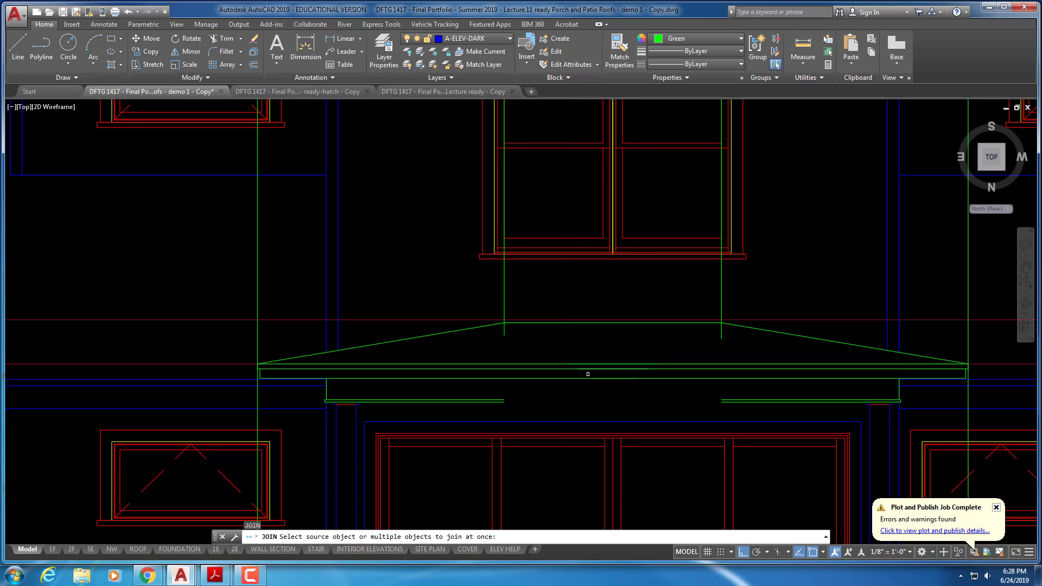
pyautogui.click(569, 365)
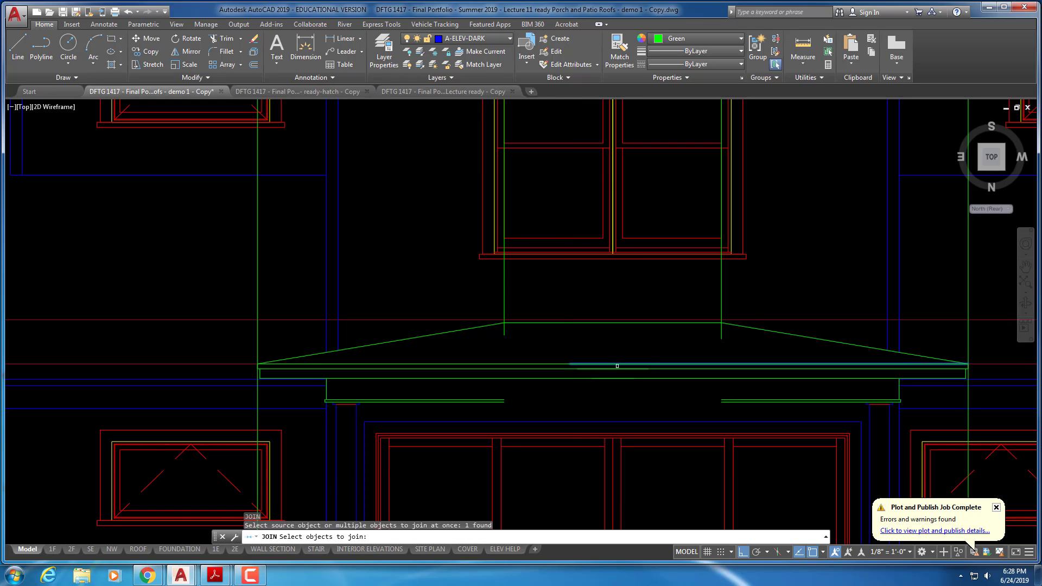
pyautogui.click(558, 364)
pyautogui.press('Return')
pyautogui.press('Return')
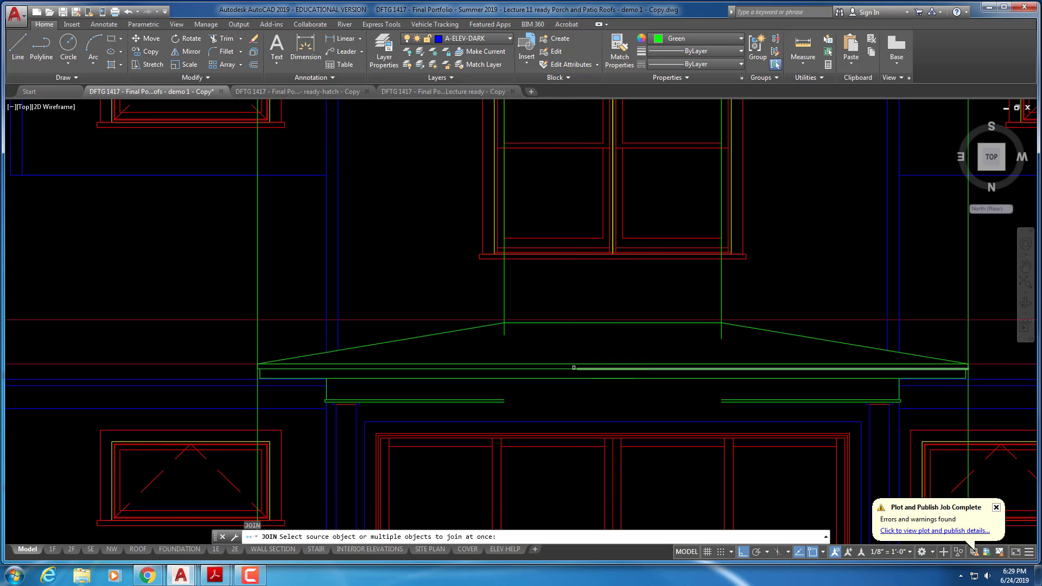
pyautogui.click(567, 369)
pyautogui.click(624, 369)
pyautogui.press('Return')
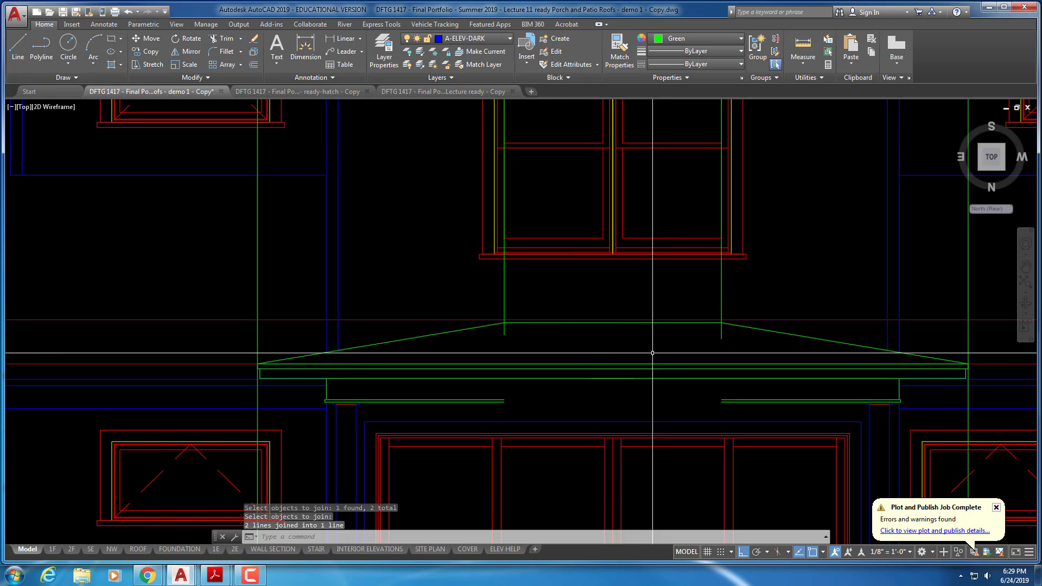
# - Join the separated halves of the patio beam's two lower horizontal lines into continuous lines
pyautogui.press('Return')
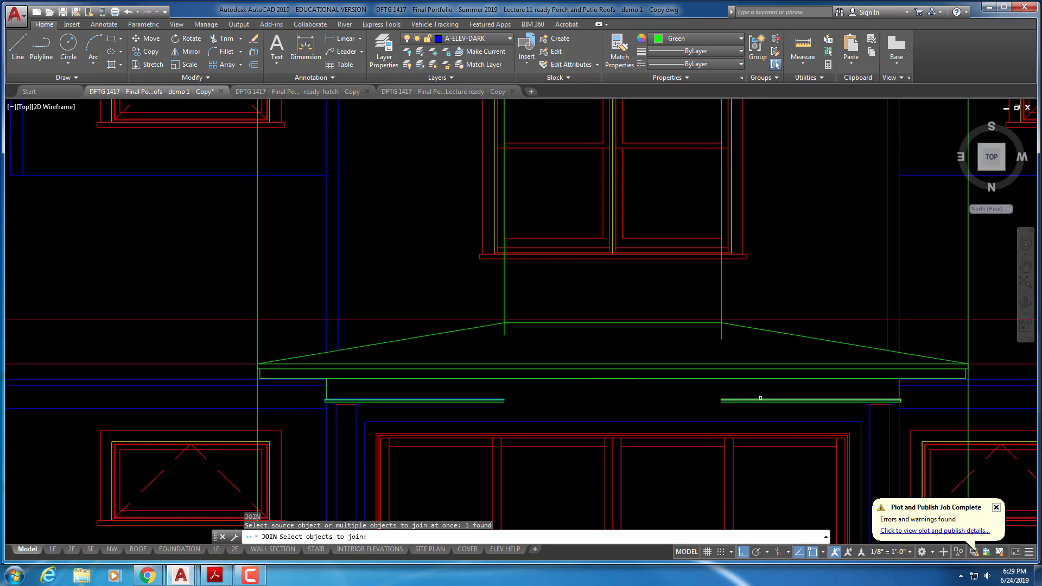
pyautogui.click(760, 398)
pyautogui.press('Return')
pyautogui.press('Return')
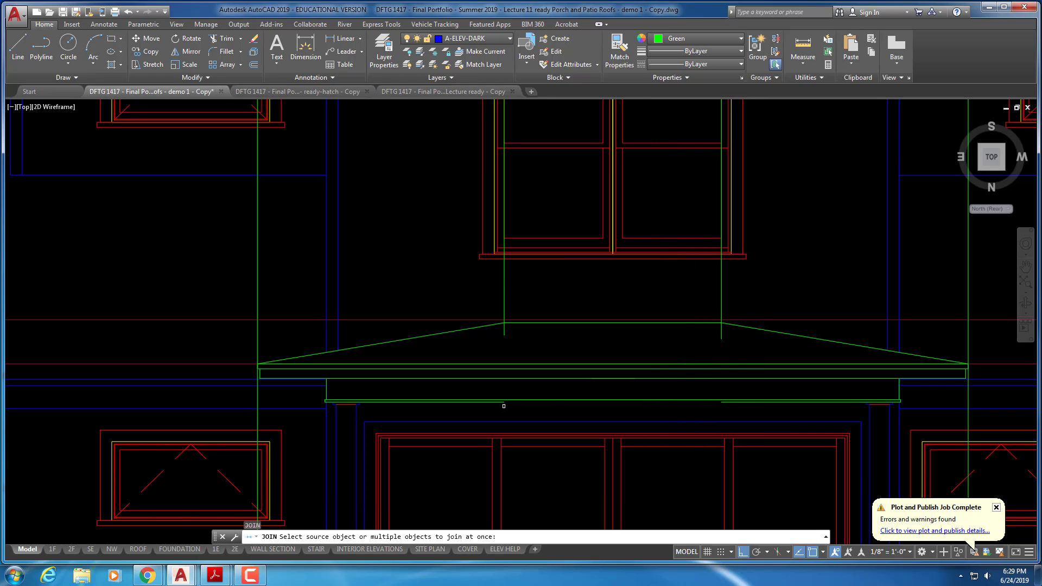
pyautogui.click(740, 402)
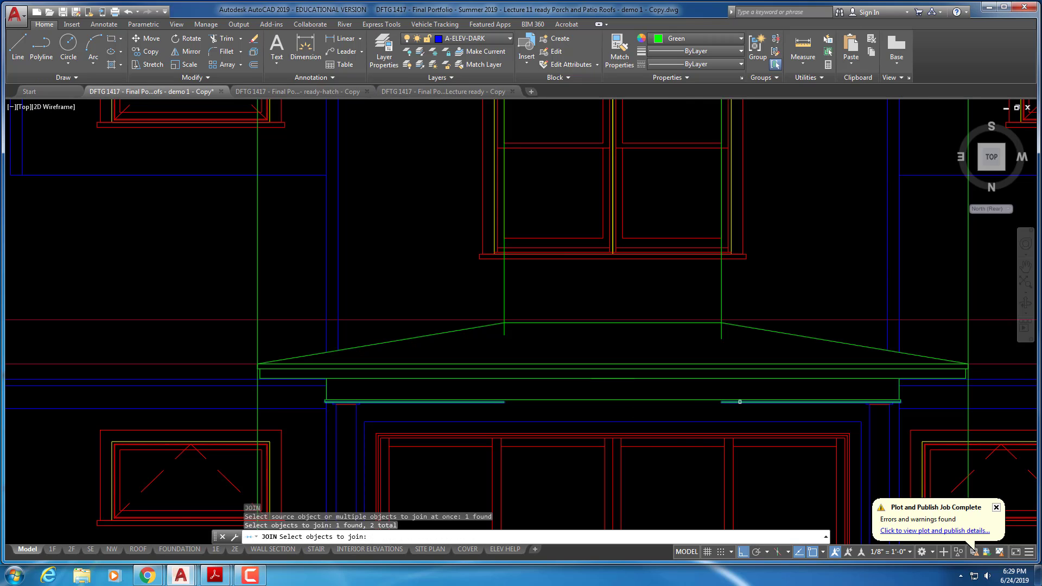
pyautogui.press('Return')
# - Erase the four vertical green projection lines running from the plan down to the patio roof on the rear elevation
pyautogui.scroll(-4, 632, 407)
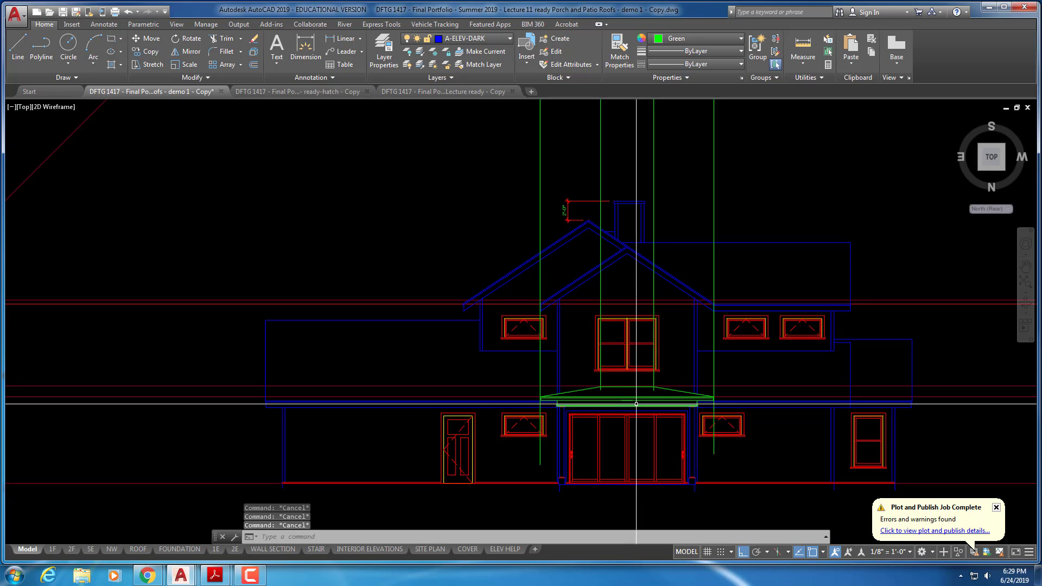
pyautogui.scroll(2, 596, 433)
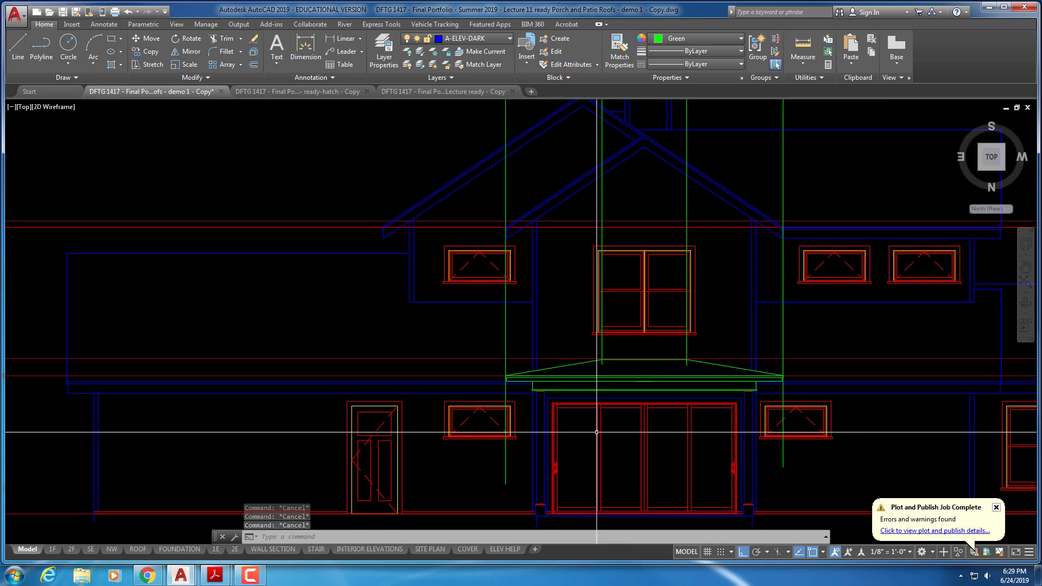
pyautogui.scroll(2, 595, 431)
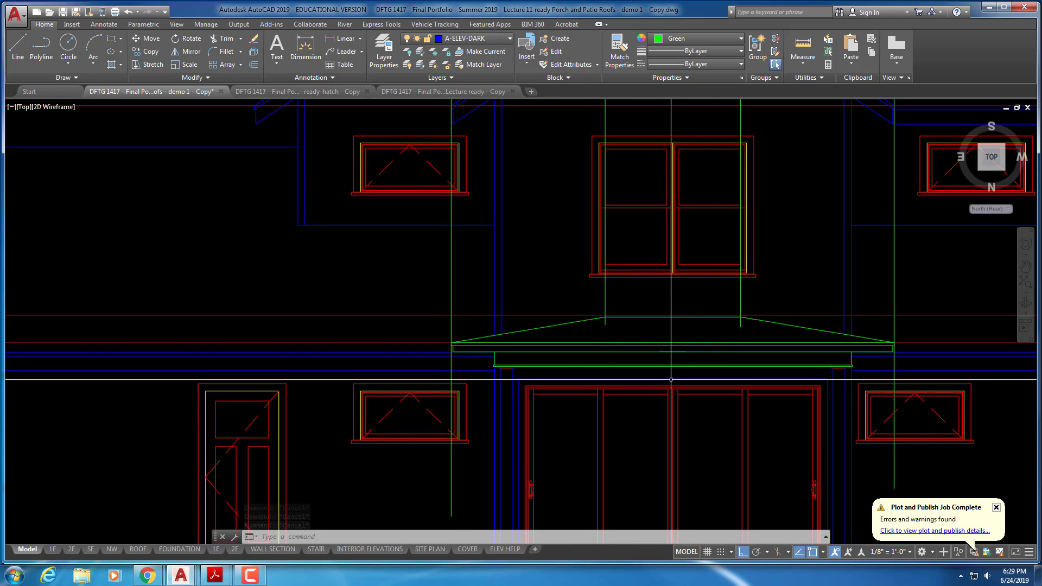
pyautogui.write('e')
pyautogui.press('Return')
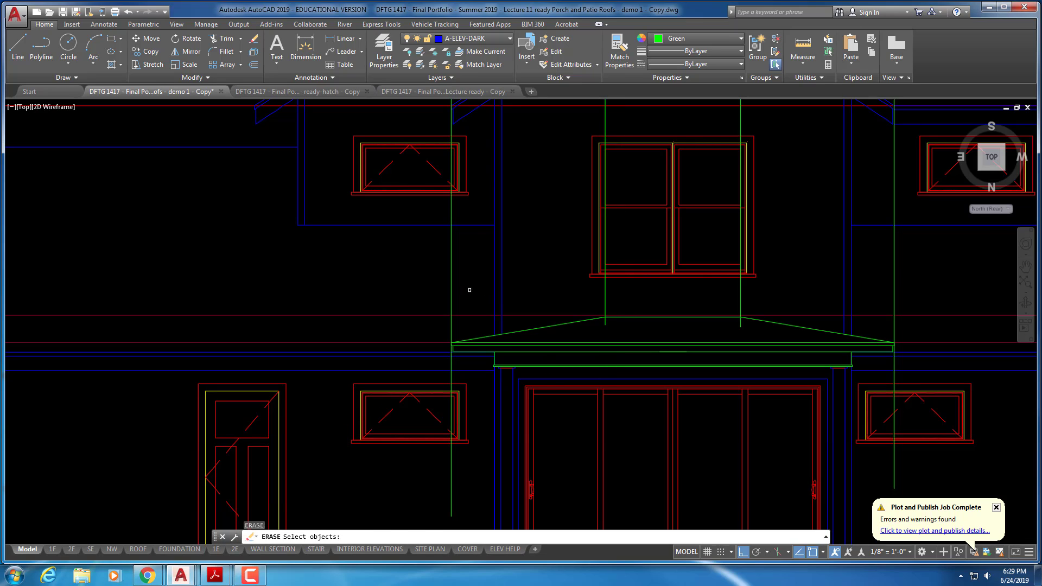
pyautogui.press('Return')
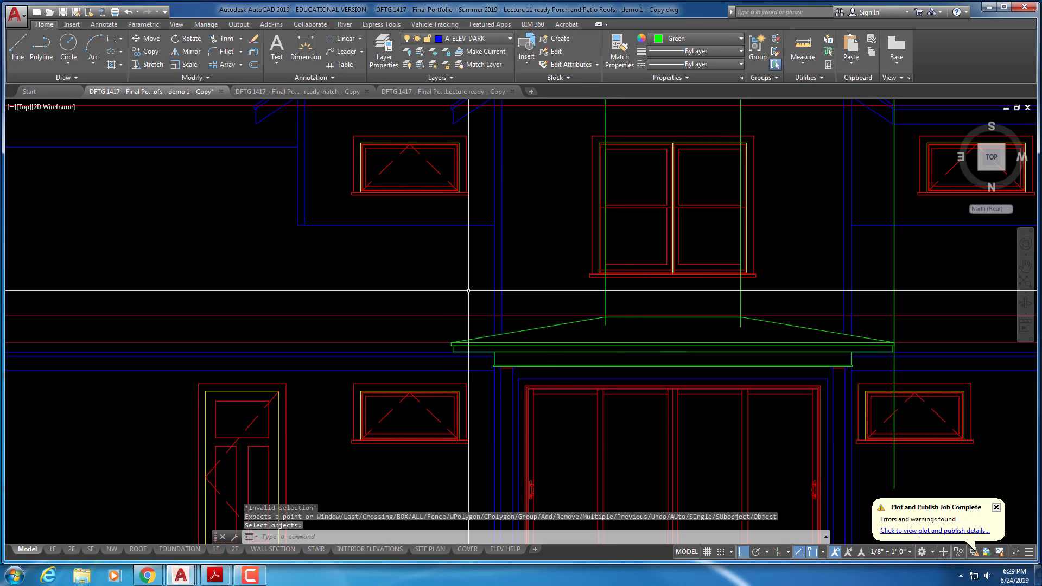
pyautogui.press('Return')
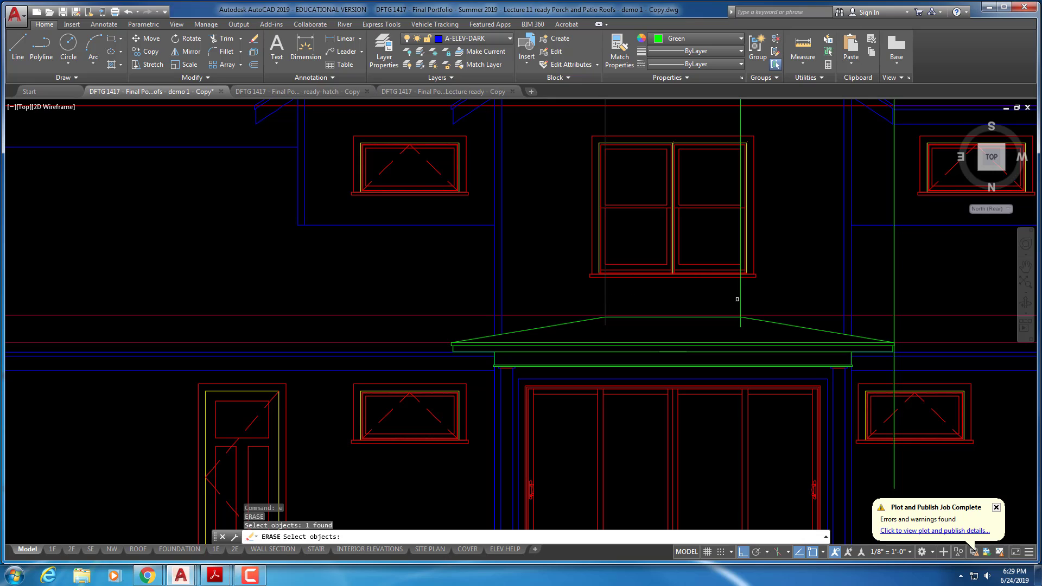
pyautogui.click(894, 295)
pyautogui.press('Escape')
# - Draw a horizontal projection line from where the patio roof slope meets the house wall corner to just past the diagonal miter line
pyautogui.scroll(4, 434, 358)
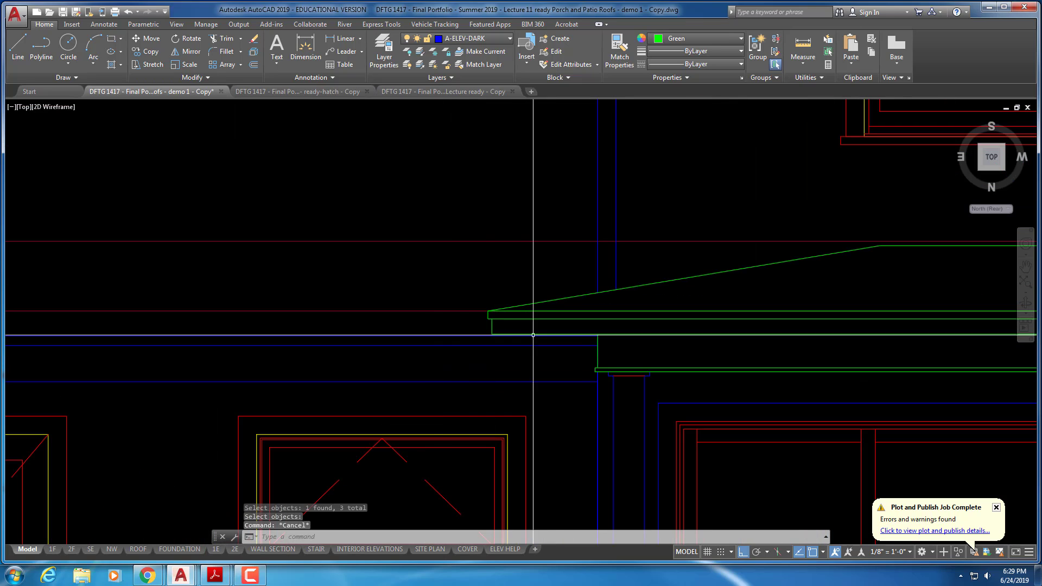
pyautogui.scroll(-5, 628, 321)
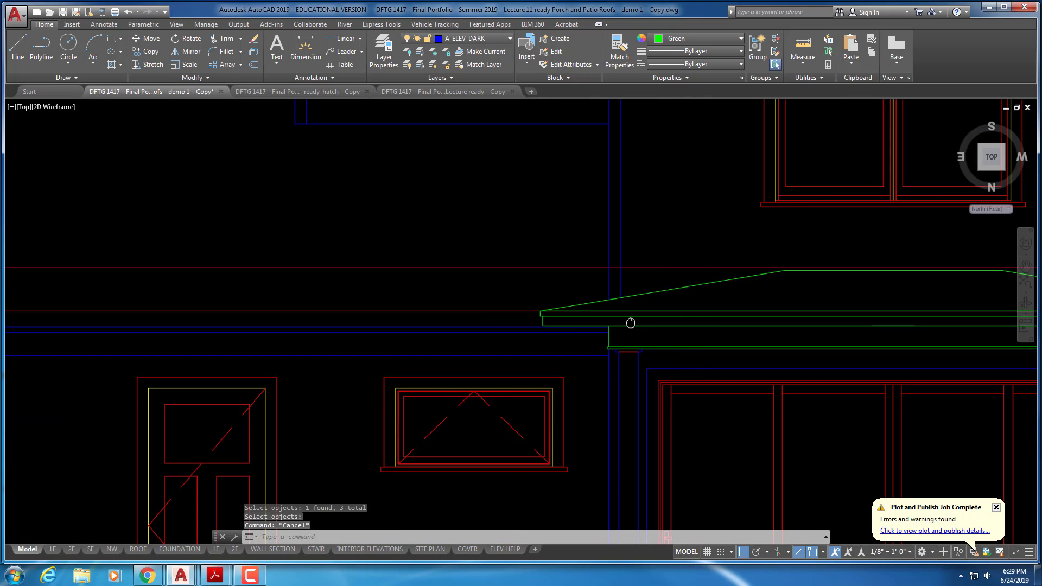
pyautogui.scroll(4, 561, 326)
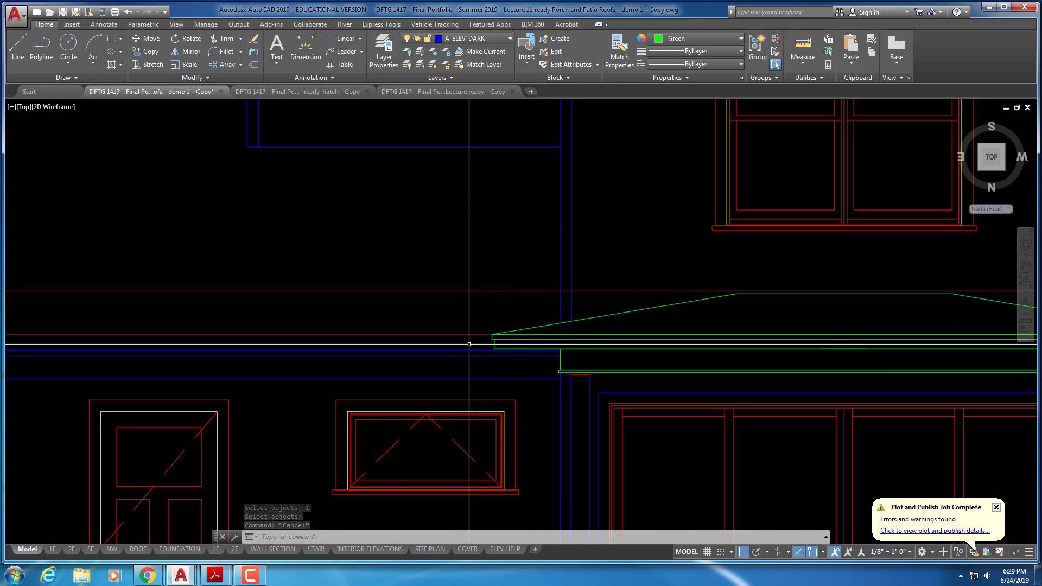
pyautogui.press('Escape')
pyautogui.press('Escape')
pyautogui.write('l')
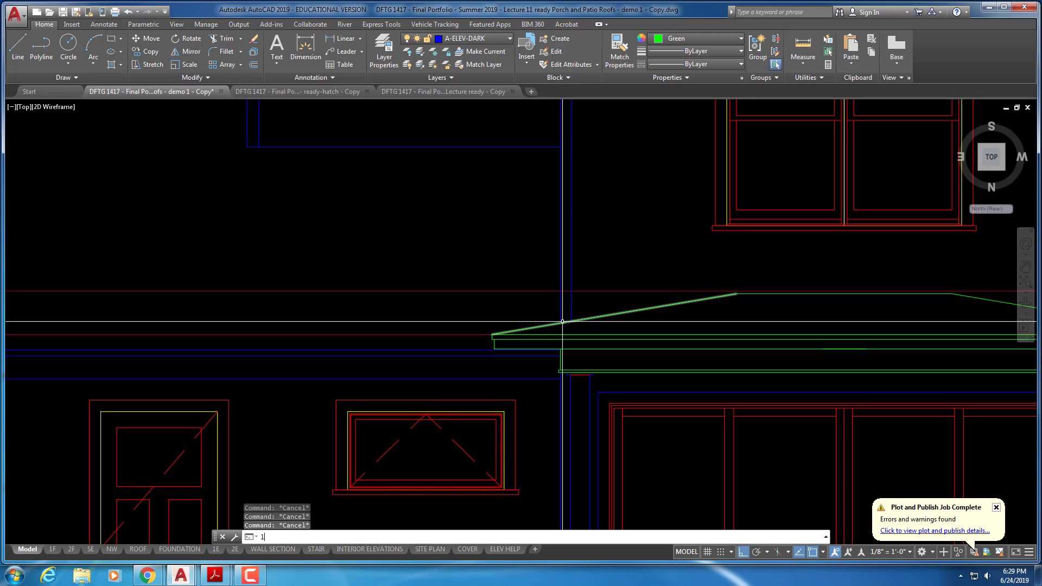
pyautogui.press('Return')
pyautogui.click(560, 323)
pyautogui.scroll(-4, 505, 327)
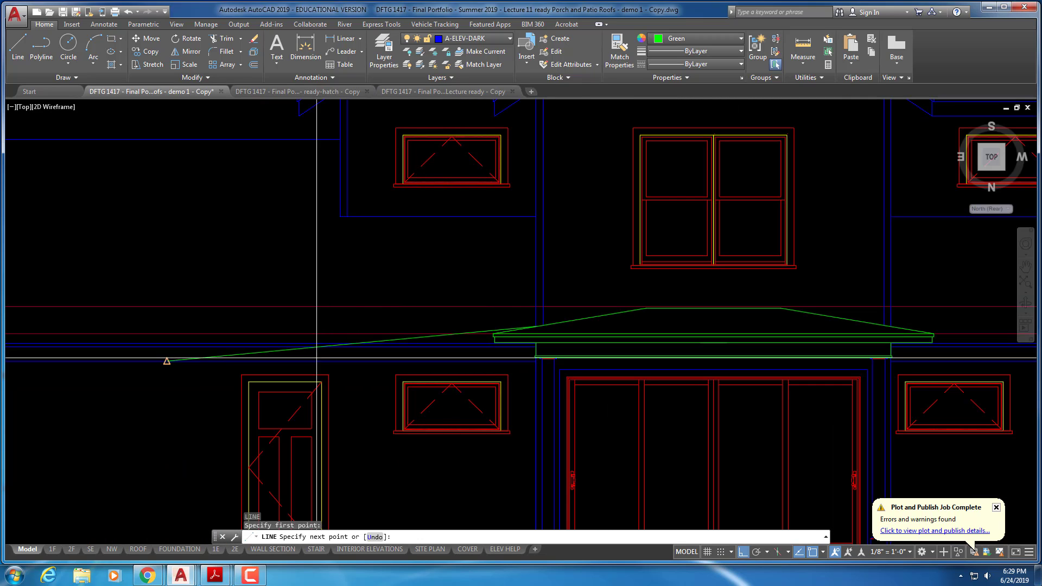
pyautogui.scroll(6, 326, 358)
pyautogui.scroll(-3, 546, 354)
pyautogui.scroll(5, 496, 386)
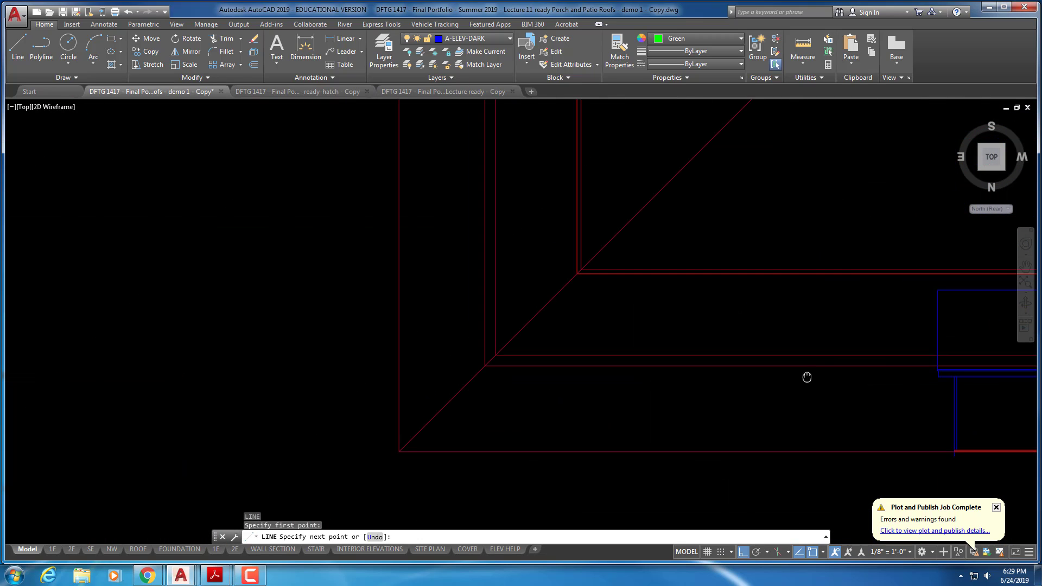
pyautogui.press('Escape')
pyautogui.press('Escape')
# - Draw a vertical line from the projection line's intersection with the miter line to near the main roof overhang on the East (Right) elevation
pyautogui.rightClick(508, 338)
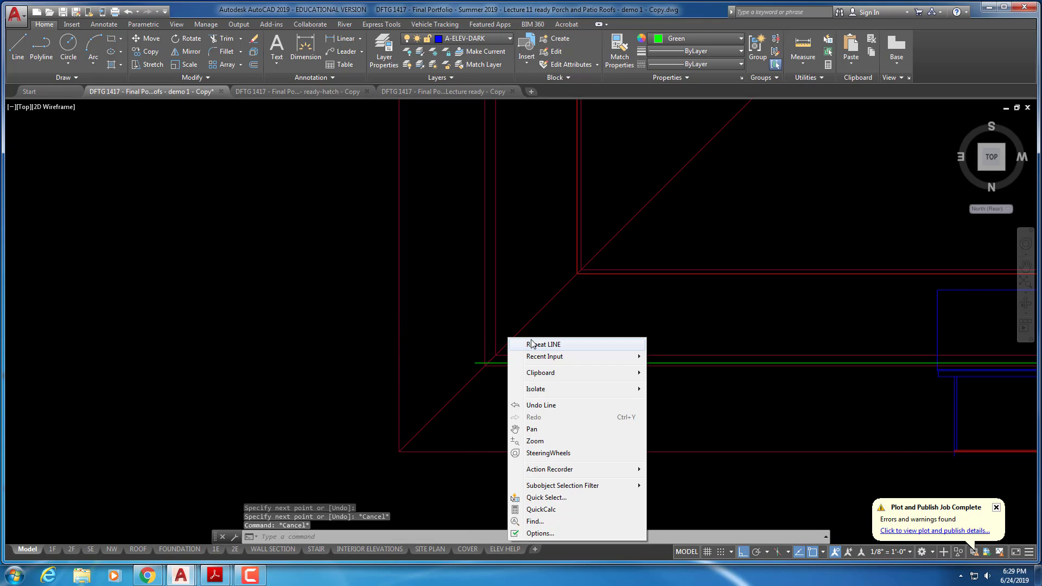
pyautogui.click(531, 344)
pyautogui.click(489, 361)
pyautogui.scroll(-4, 547, 291)
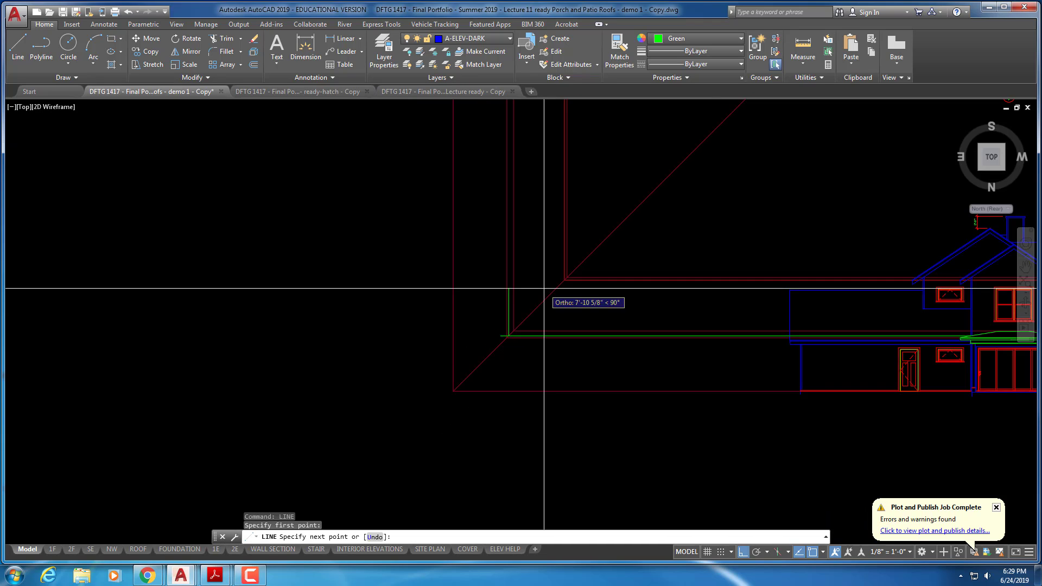
pyautogui.scroll(5, 509, 414)
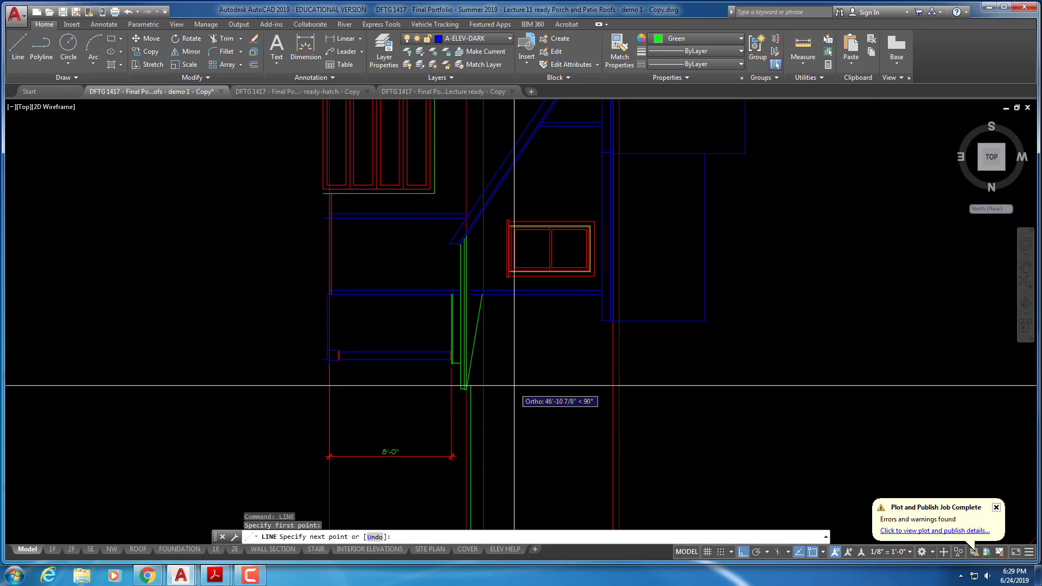
pyautogui.scroll(4, 478, 455)
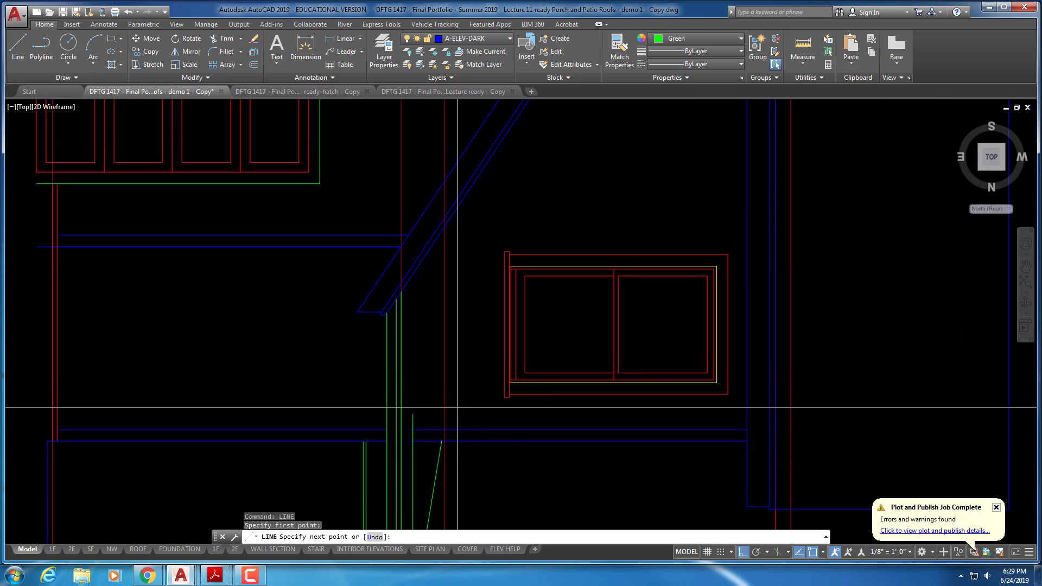
pyautogui.click(413, 313)
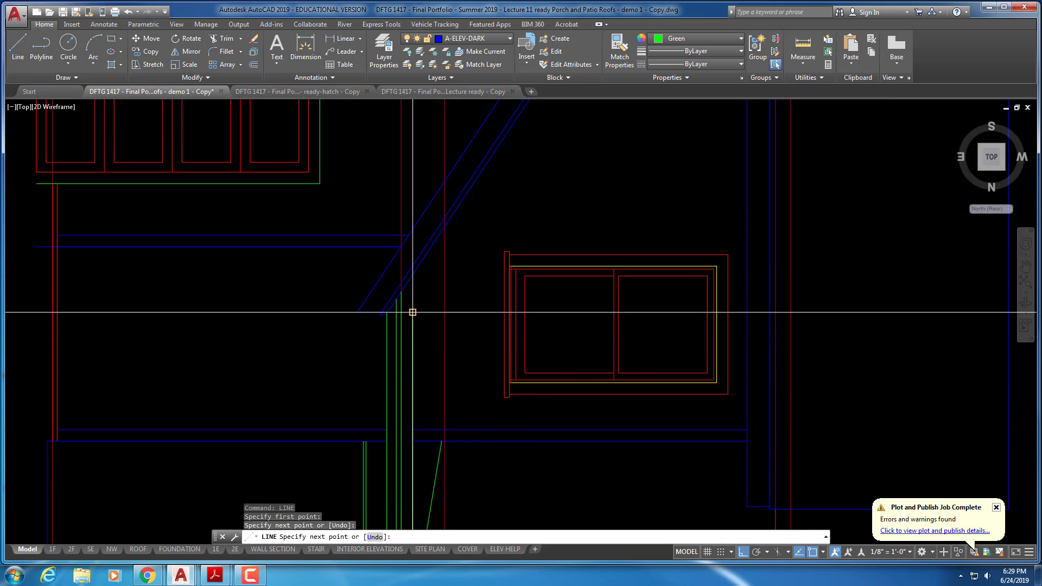
pyautogui.press('Escape')
pyautogui.press('Escape')
# - Extend the newly projected line to the underside line of the sloping main roof on the East (Right) elevation
pyautogui.write('e3x')
pyautogui.press('Return')
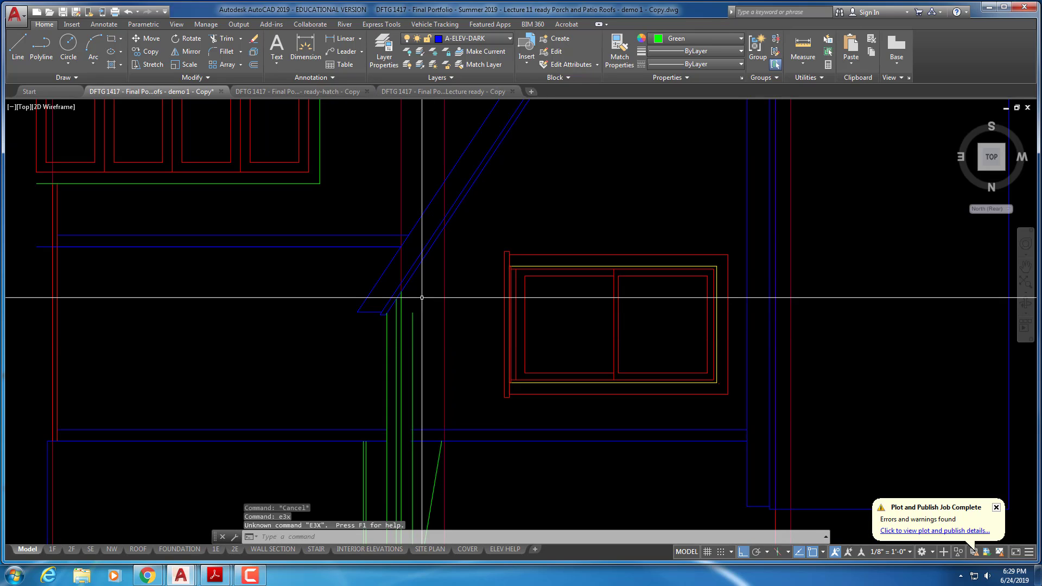
pyautogui.press('Escape')
pyautogui.write('ex')
pyautogui.press('Return')
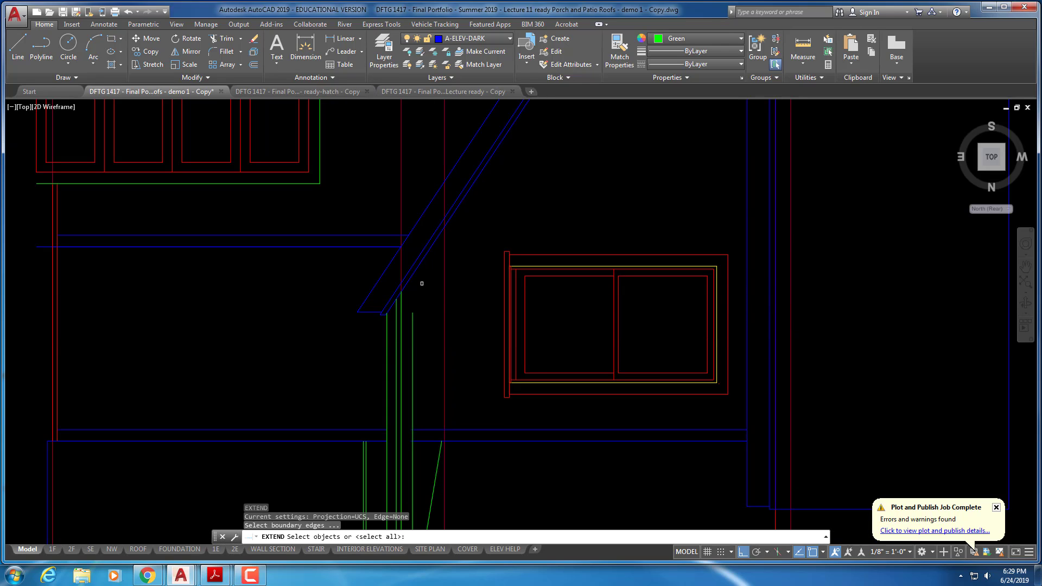
pyautogui.click(406, 285)
pyautogui.press('Return')
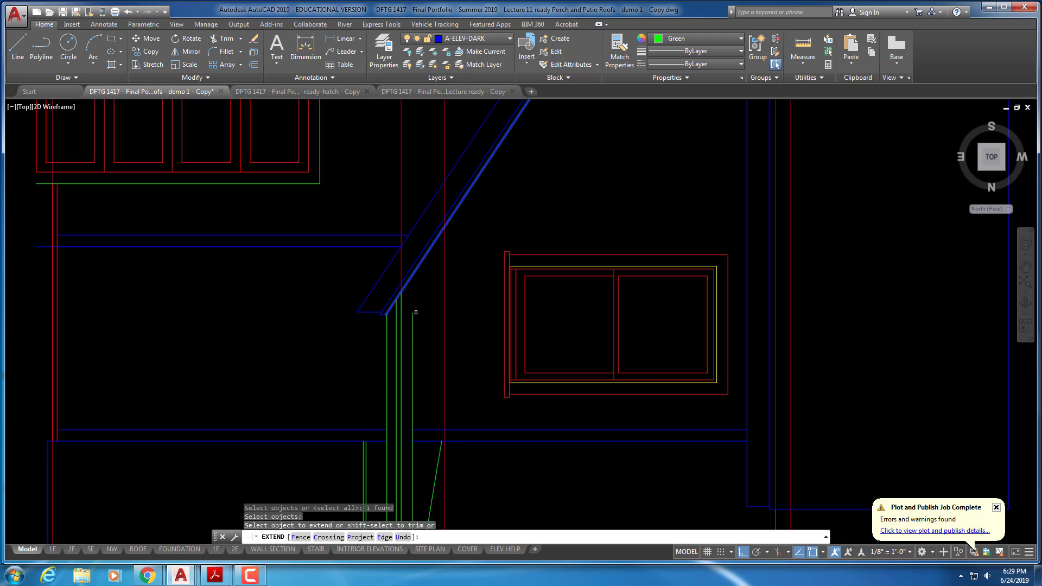
pyautogui.click(411, 320)
pyautogui.rightClick(411, 325)
pyautogui.press('Escape')
pyautogui.moveTo(548, 486); pyautogui.dragTo(537, 358, button='middle')
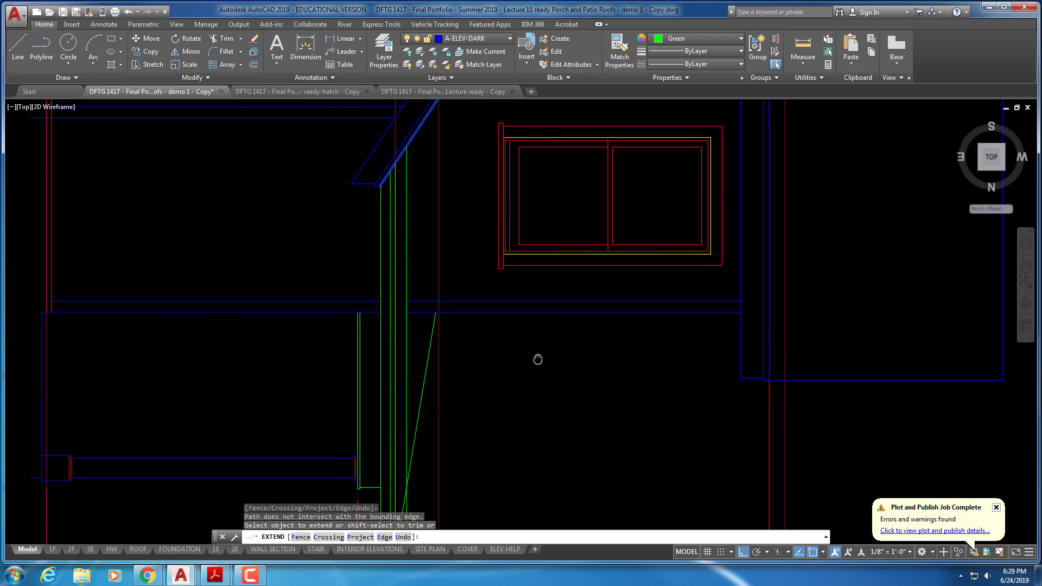
pyautogui.press('Escape')
pyautogui.moveTo(476, 459)
pyautogui.mouseDown(button='middle')
pyautogui.moveTo(490, 312)
pyautogui.moveTo(449, 366)
pyautogui.moveTo(451, 388)
pyautogui.mouseUp(button='middle')
pyautogui.press('Escape')
pyautogui.press('Escape')
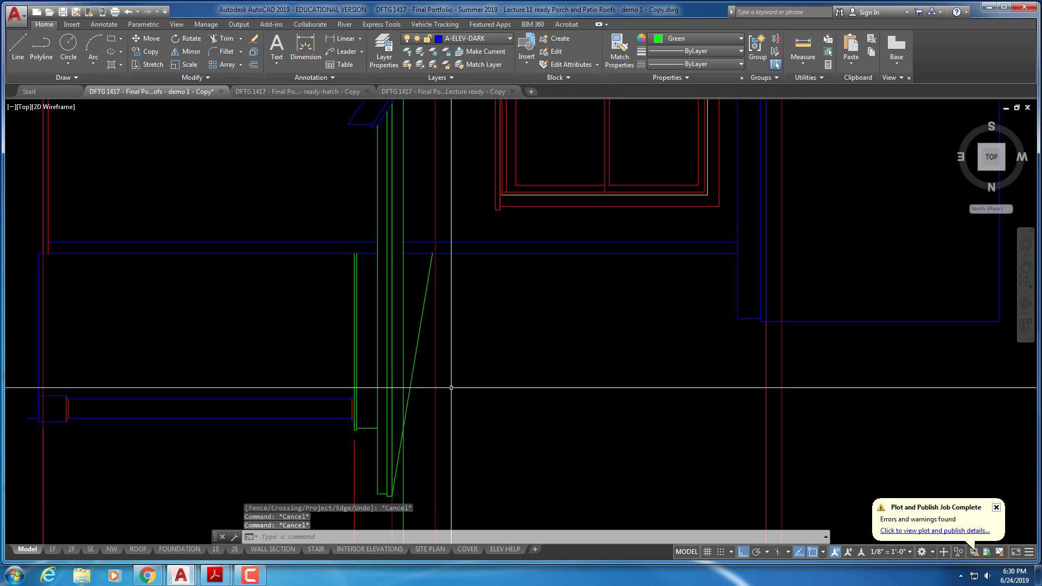
# - Fillet the projected line with the blue house-wall line beside the patio roof's upper edge to form a sharp corner on the East (Right) elevation
pyautogui.write('f')
pyautogui.press('Return')
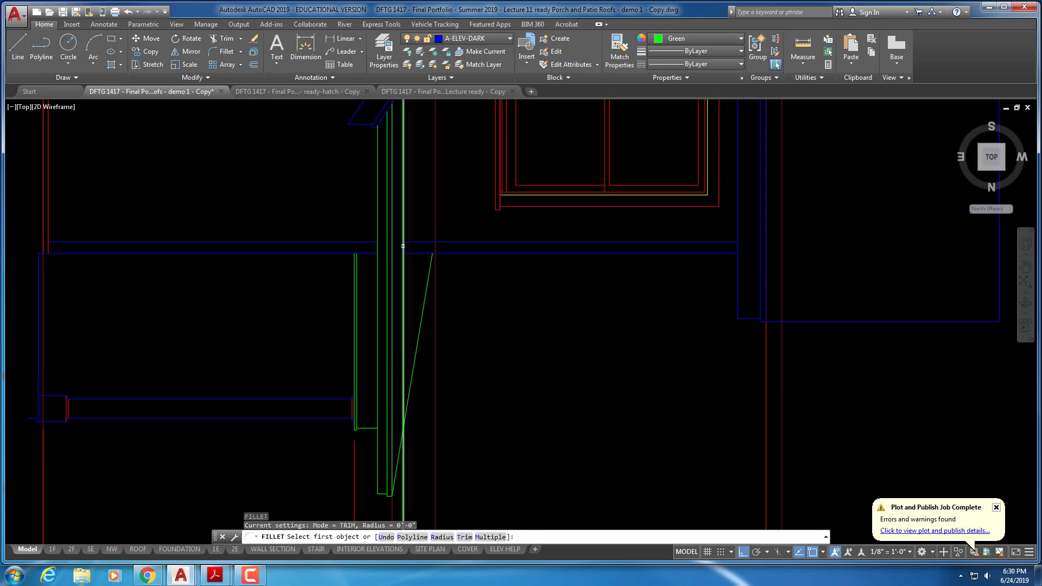
pyautogui.click(404, 252)
pyautogui.moveTo(398, 255); pyautogui.dragTo(394, 315, button='middle')
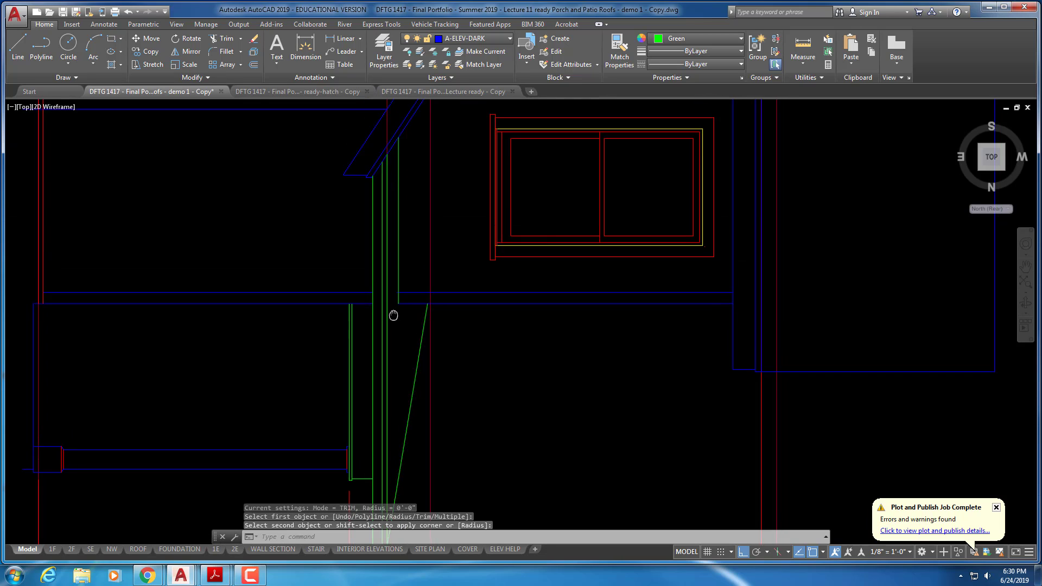
# - Erase the green horizontal projection line between the rear elevation's patio roof and the diagonal miter line
pyautogui.scroll(-5, 482, 373)
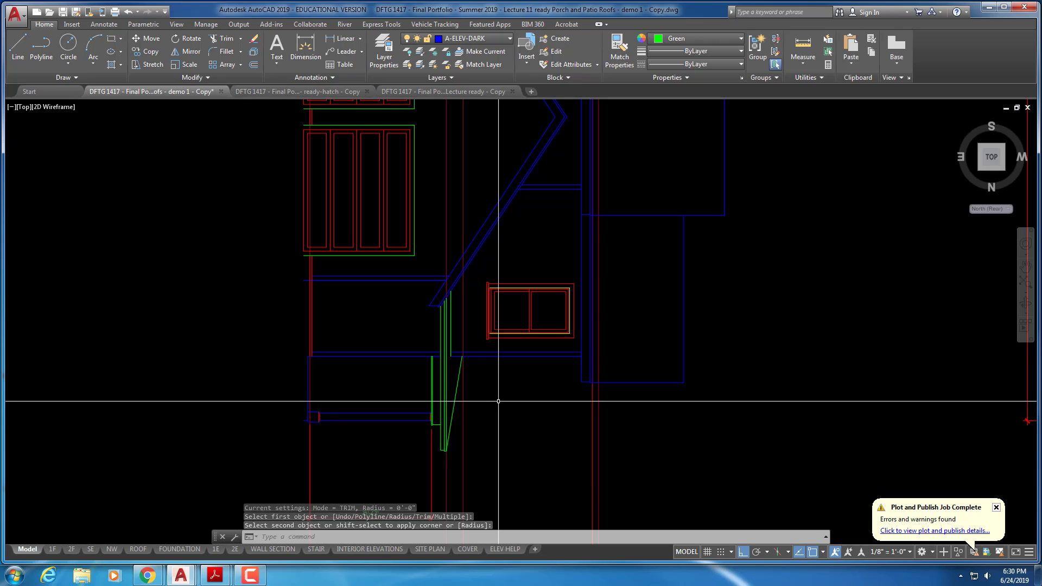
pyautogui.scroll(-3, 498, 401)
pyautogui.moveTo(498, 402); pyautogui.dragTo(475, 365, button='middle')
pyautogui.scroll(-2, 474, 421)
pyautogui.moveTo(475, 421); pyautogui.dragTo(494, 361, button='middle')
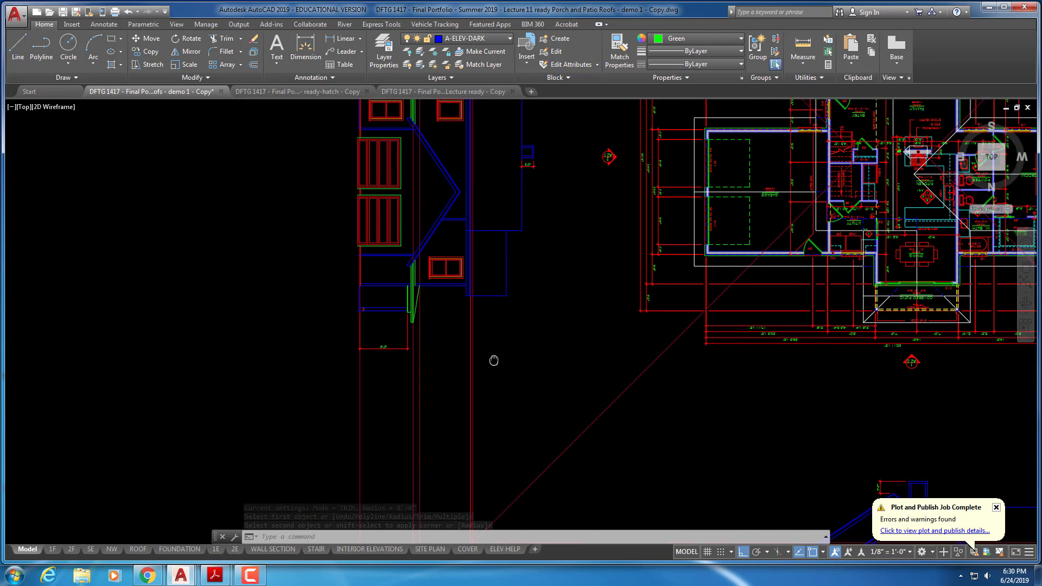
pyautogui.press('Escape')
pyautogui.press('Escape')
pyautogui.scroll(-2, 449, 242)
pyautogui.scroll(-1, 736, 365)
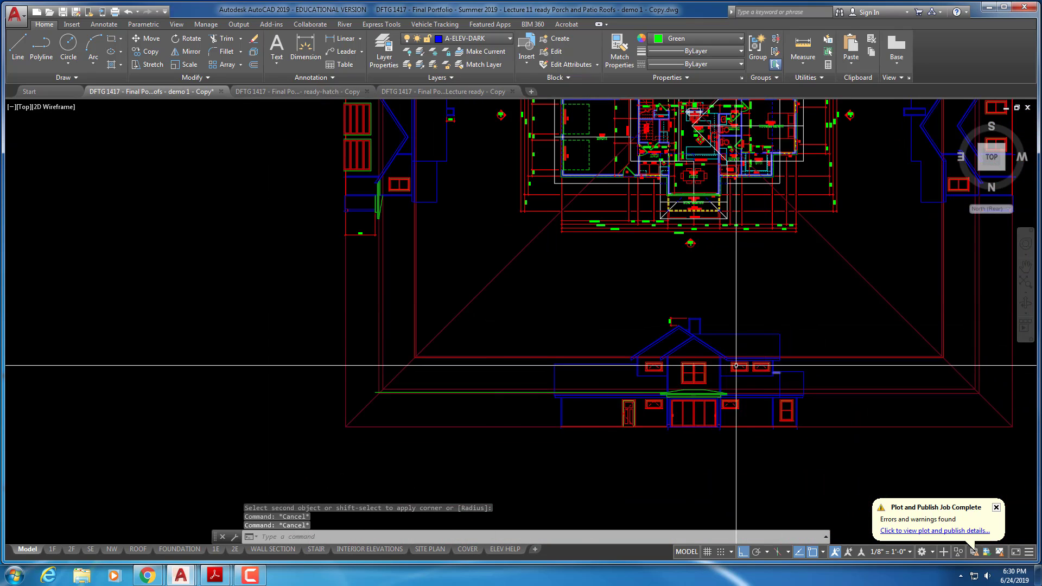
pyautogui.press('Escape')
pyautogui.scroll(4, 417, 431)
pyautogui.write('e')
pyautogui.press('Return')
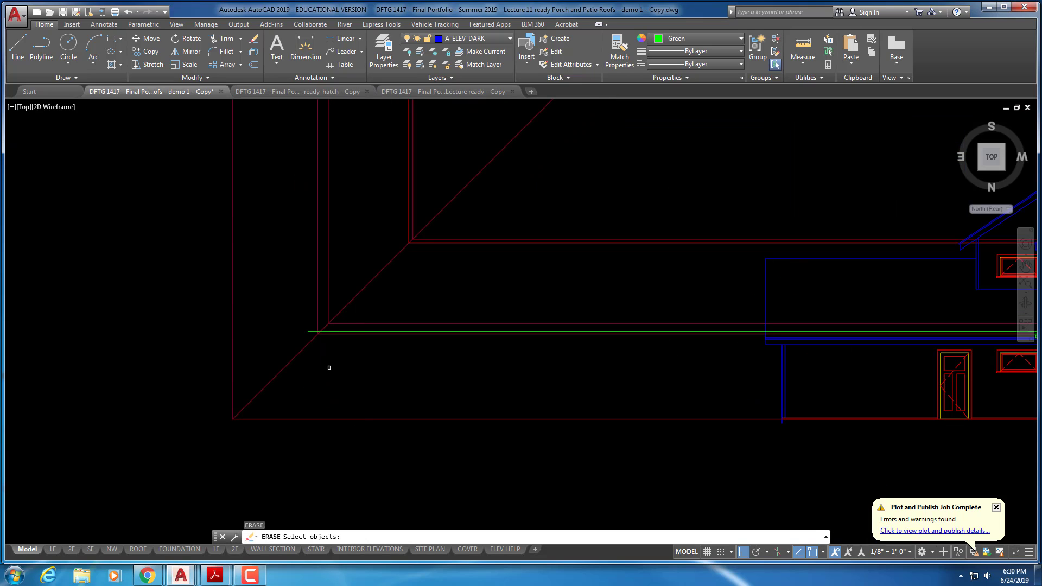
pyautogui.click(320, 331)
pyautogui.press('Escape')
pyautogui.scroll(-5, 614, 363)
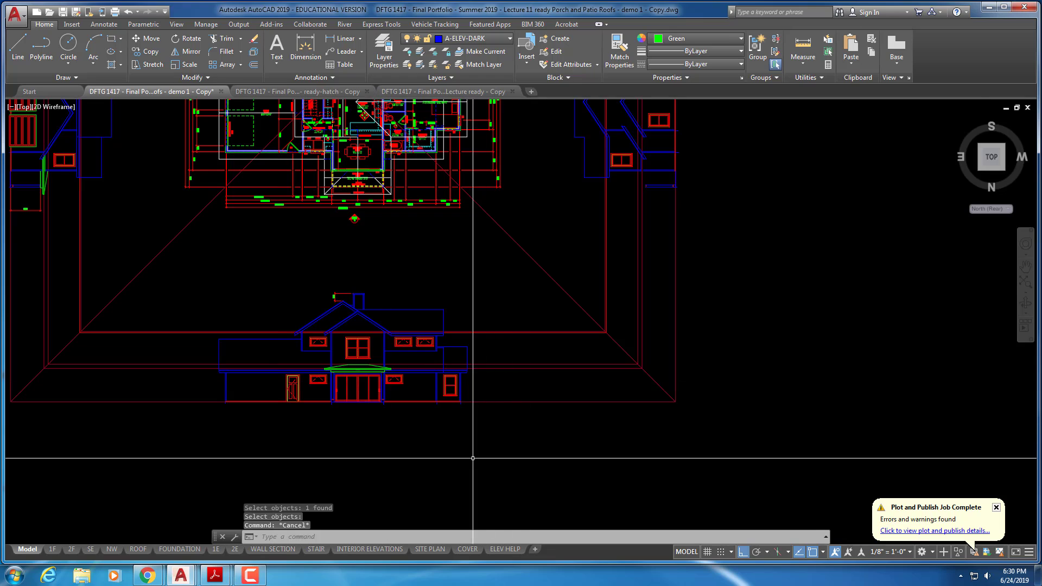
# - Save the drawing, and restore the West (Left) UCS to work on the west elevation
pyautogui.scroll(6, 273, 384)
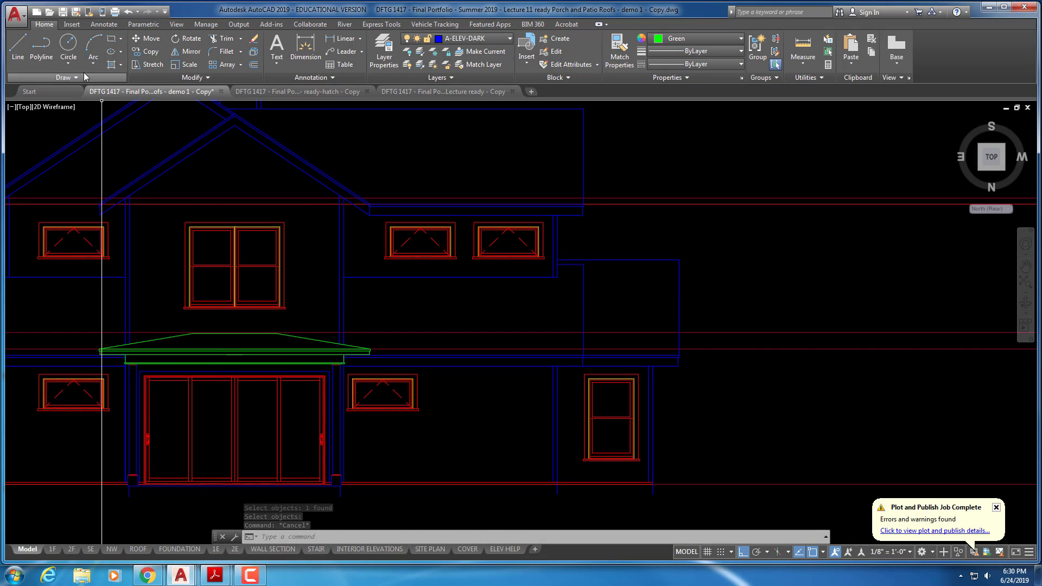
pyautogui.click(64, 12)
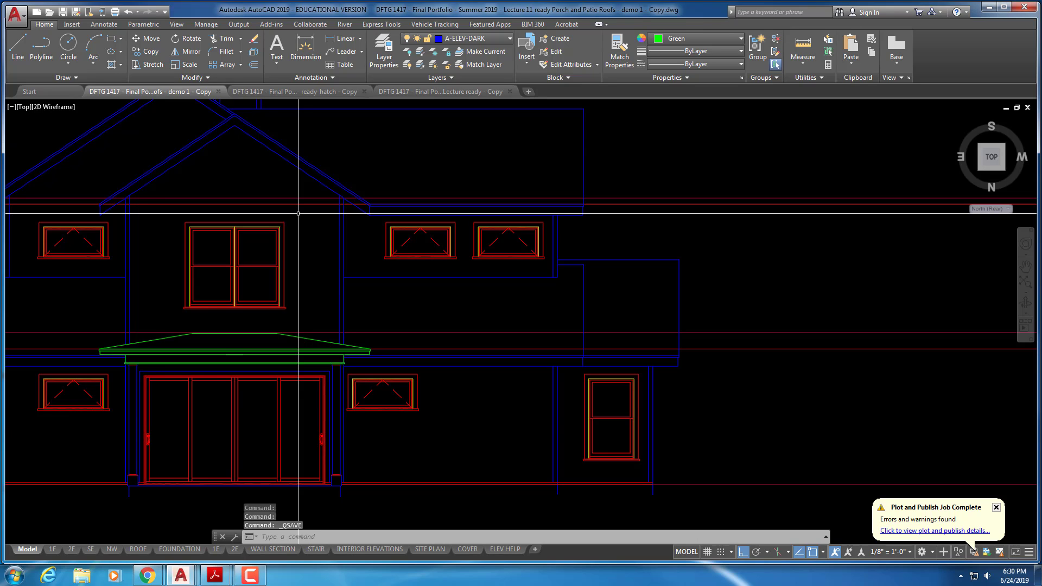
pyautogui.scroll(-3, 442, 234)
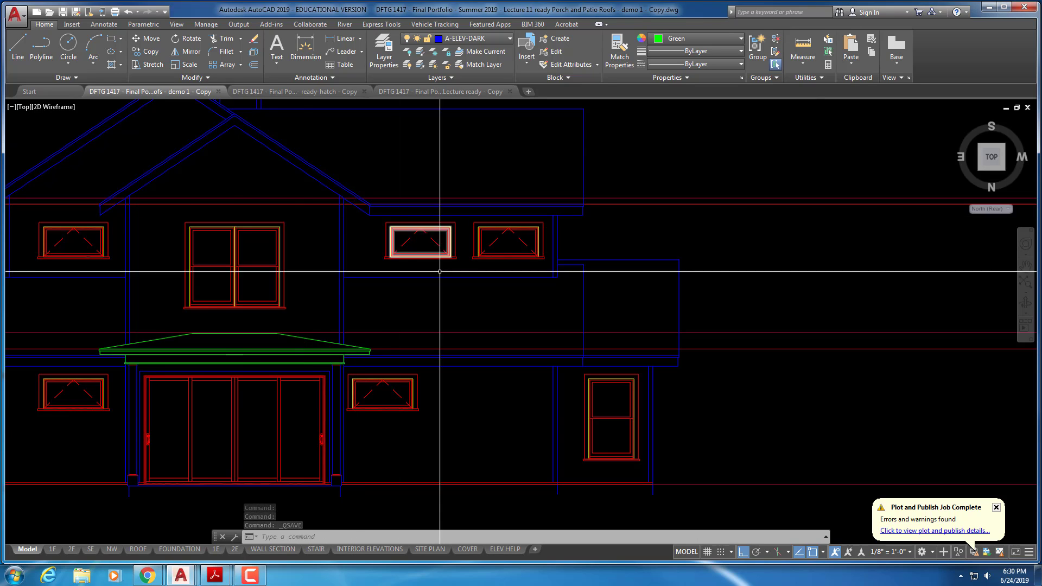
pyautogui.click(1009, 208)
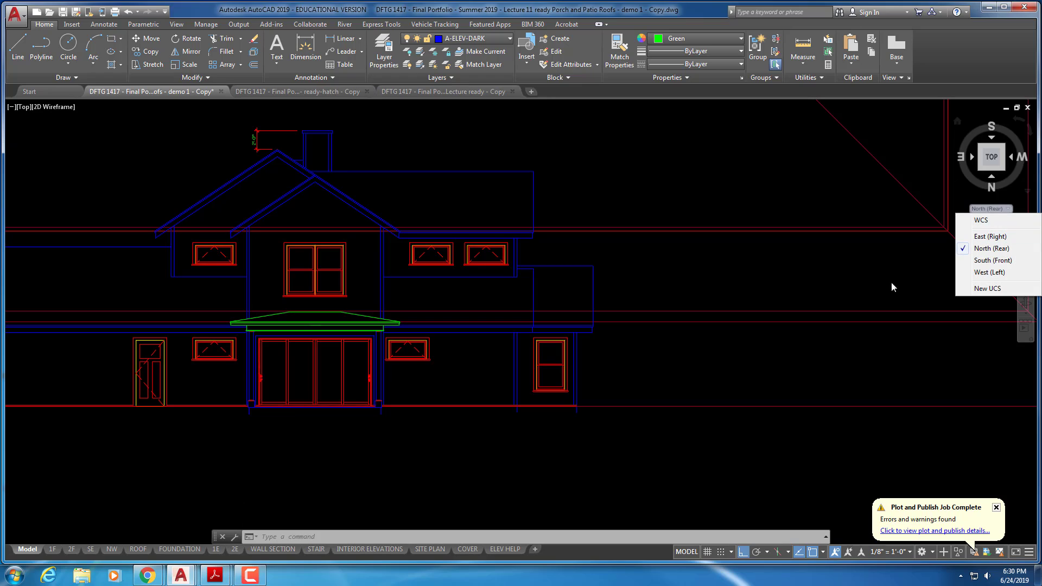
pyautogui.click(988, 273)
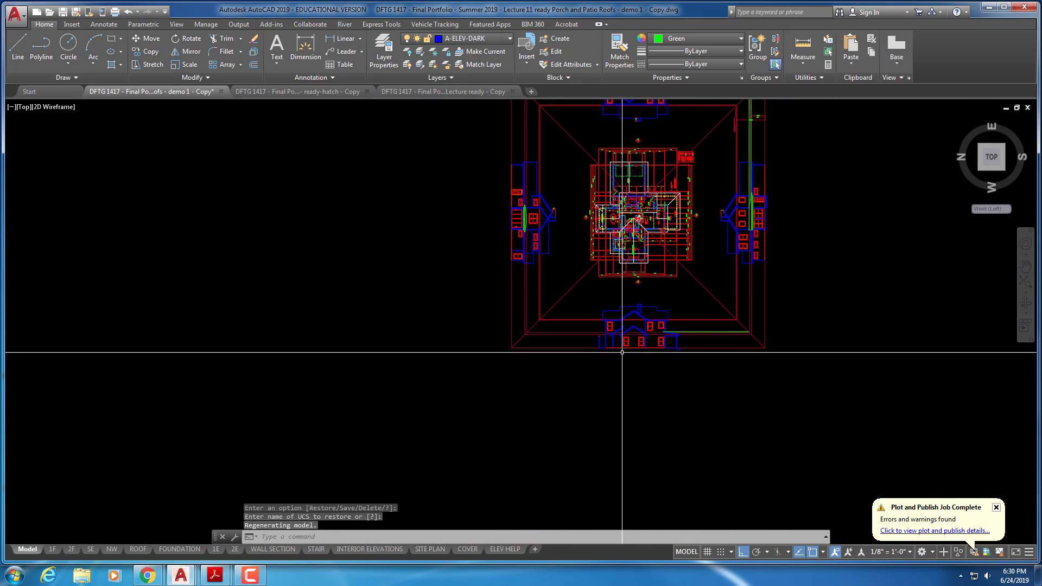
pyautogui.moveTo(600, 281); pyautogui.dragTo(572, 379, button='middle')
pyautogui.scroll(1, 636, 361)
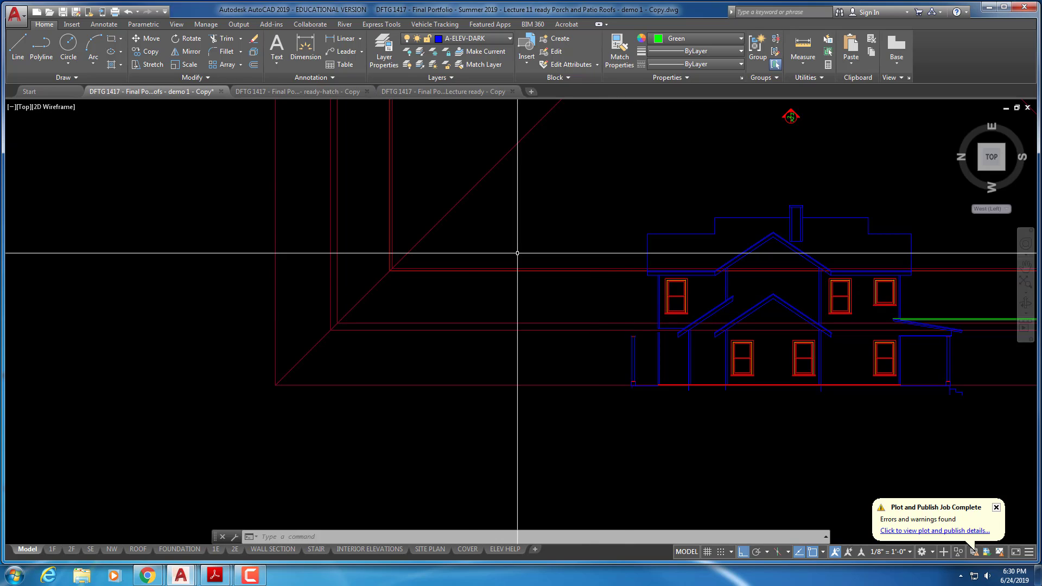
# - Mirror the green patio roof lines from the East (Right) elevation onto the West (Left) elevation about the South elevation's vertical line midpoint, keeping the originals
pyautogui.scroll(-6, 513, 249)
pyautogui.moveTo(517, 222); pyautogui.dragTo(524, 411, button='middle')
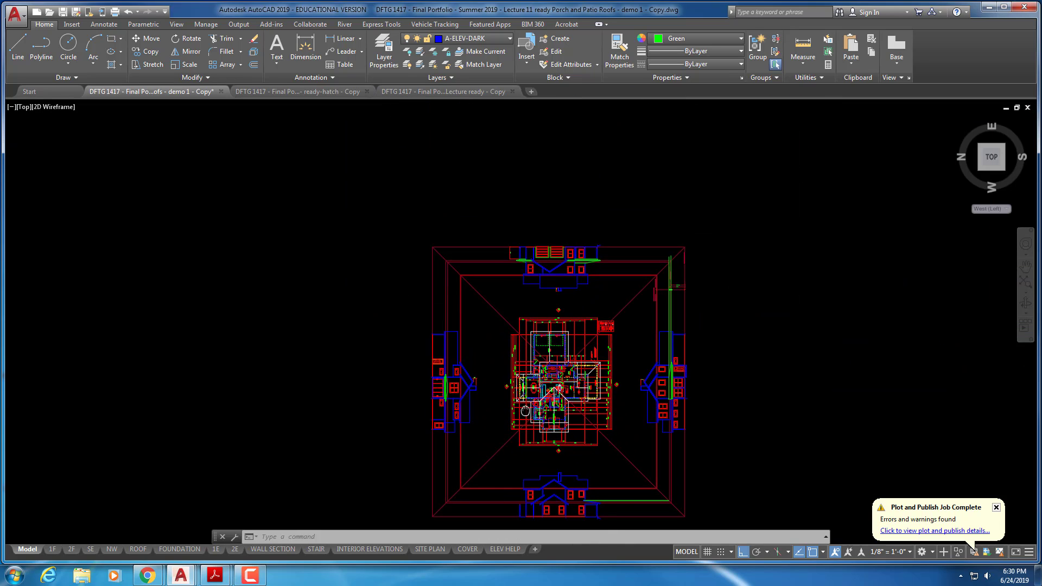
pyautogui.scroll(4, 512, 216)
pyautogui.scroll(2, 527, 274)
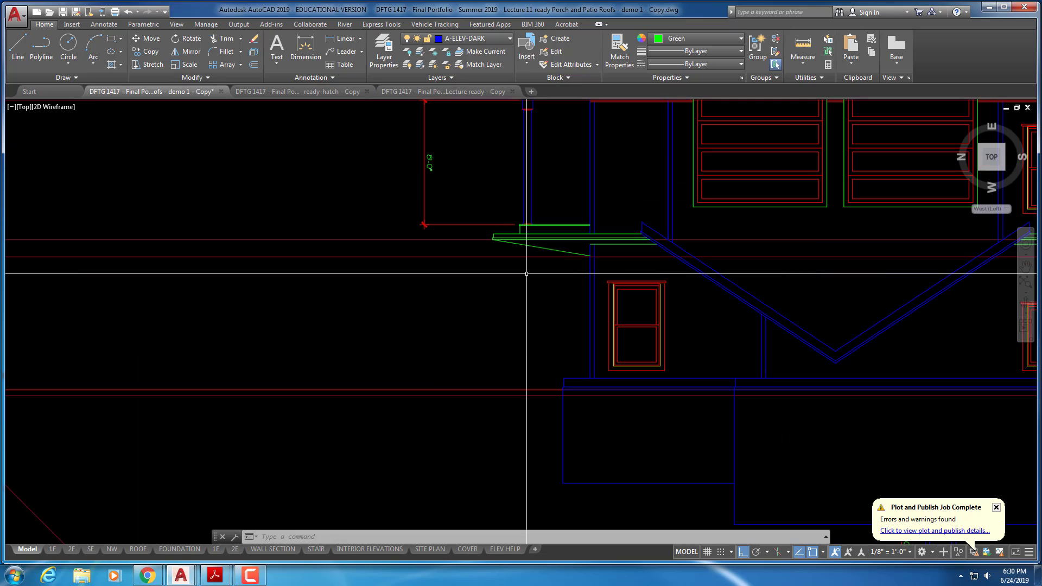
pyautogui.write('mio')
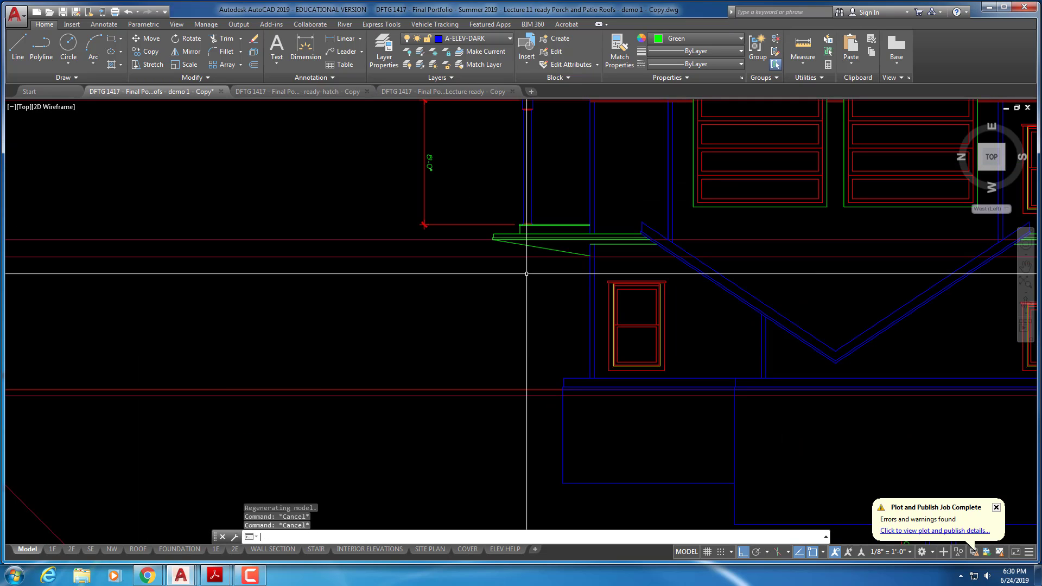
pyautogui.press('Return')
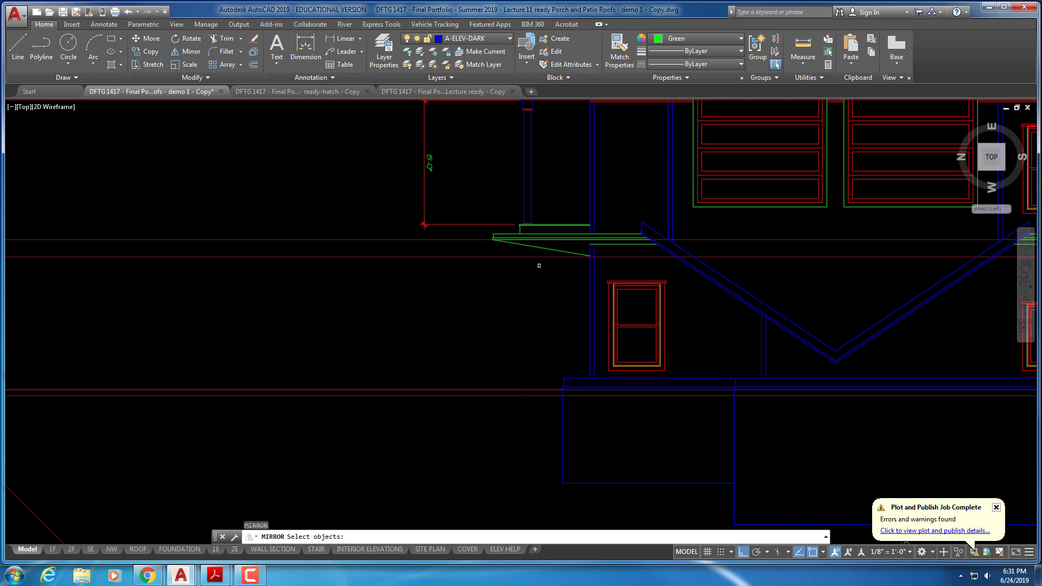
pyautogui.scroll(2, 499, 233)
pyautogui.click(485, 248)
pyautogui.click(505, 234)
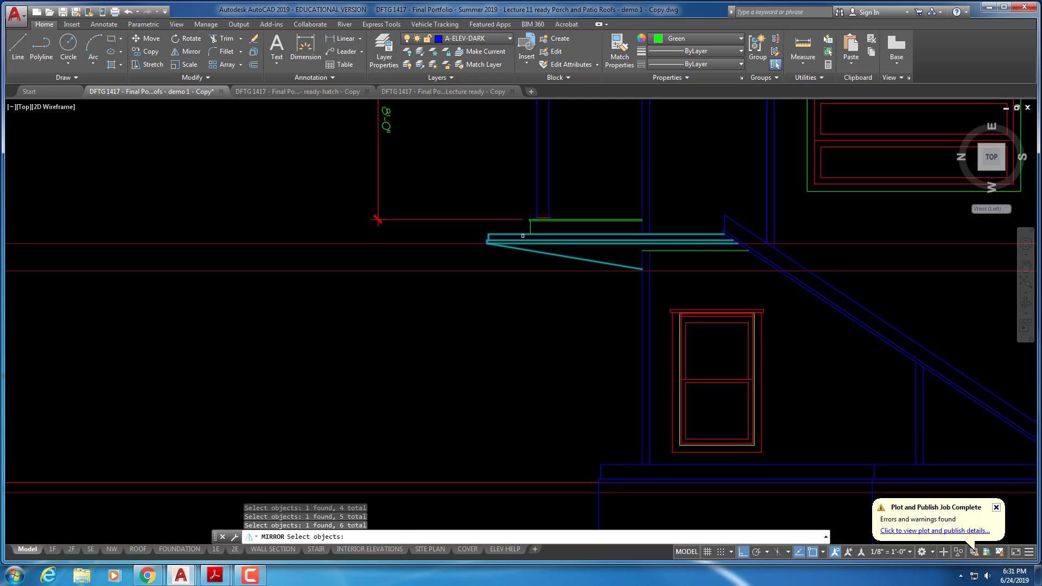
pyautogui.click(524, 236)
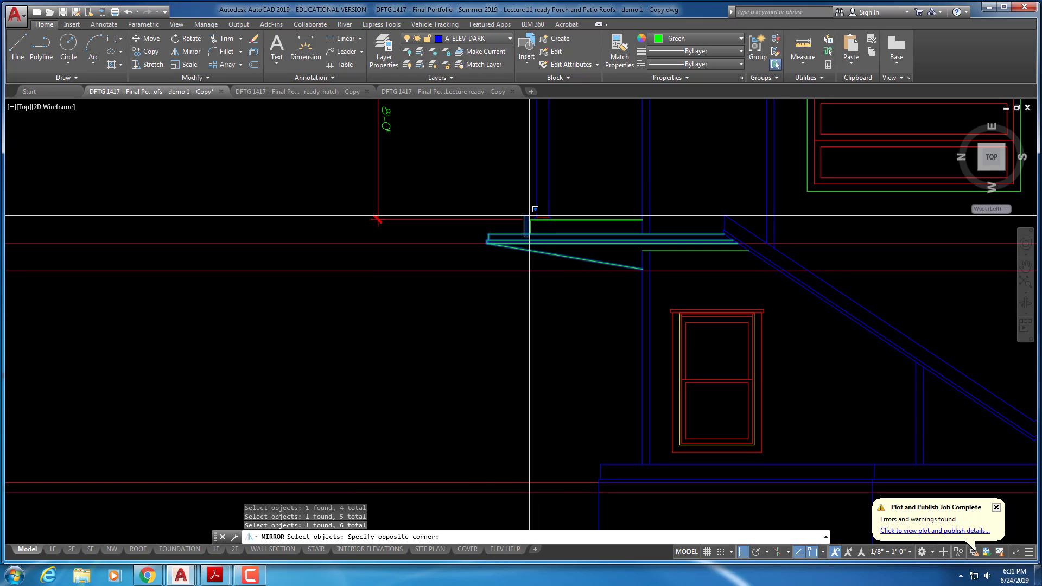
pyautogui.click(531, 216)
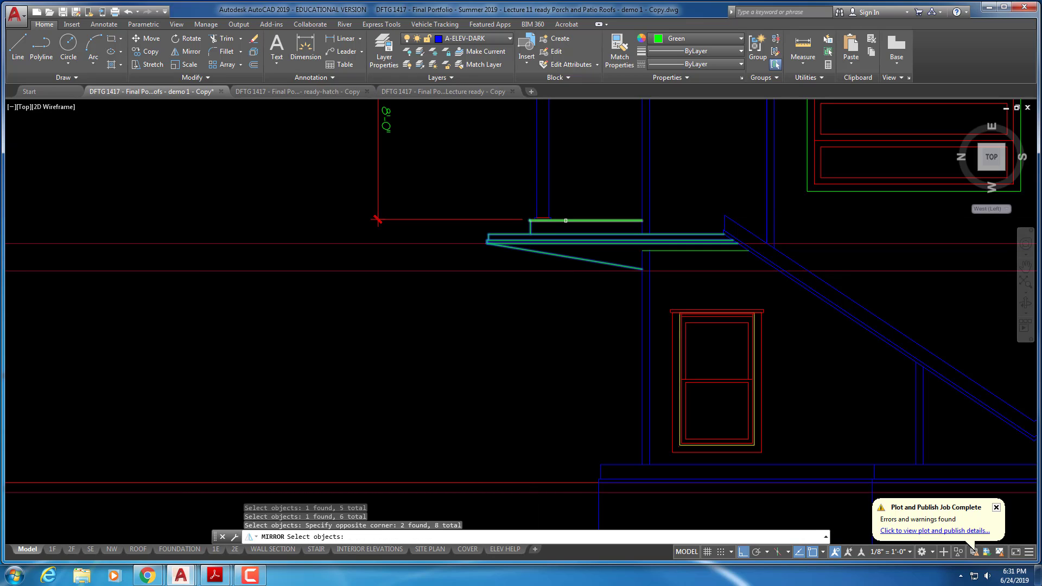
pyautogui.click(565, 220)
pyautogui.click(565, 220)
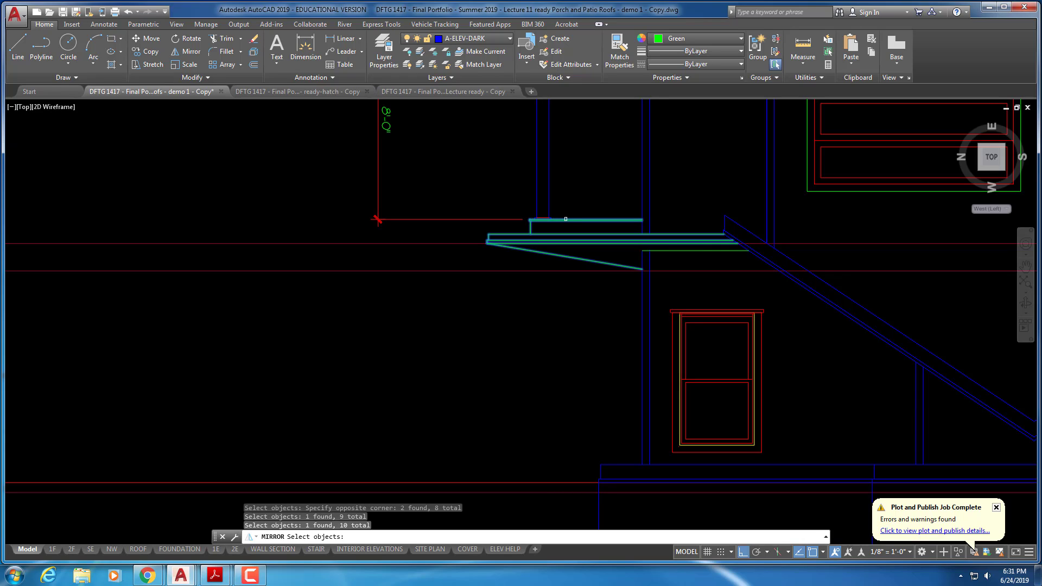
pyautogui.click(676, 251)
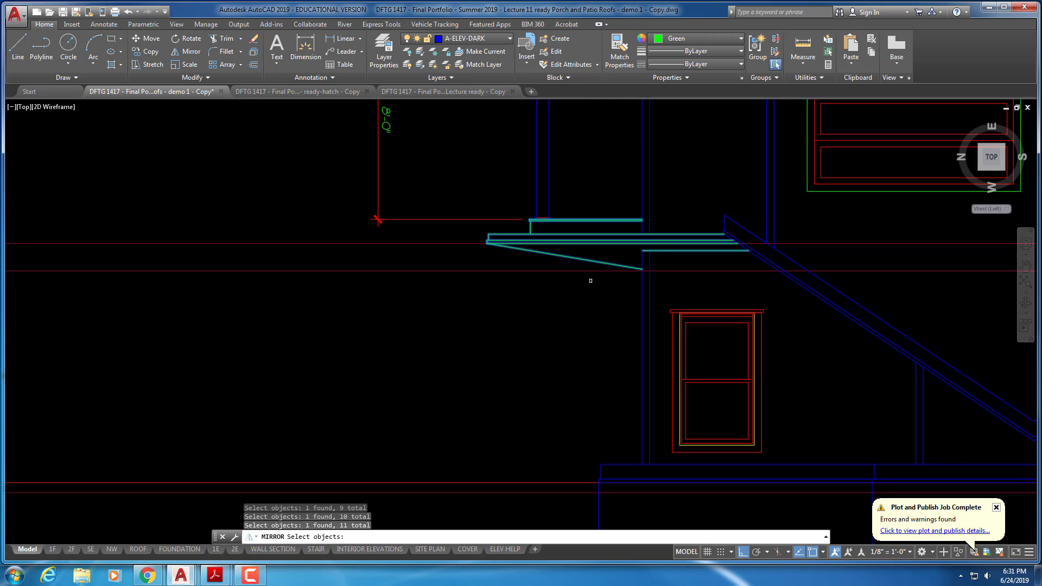
pyautogui.scroll(-8, 580, 283)
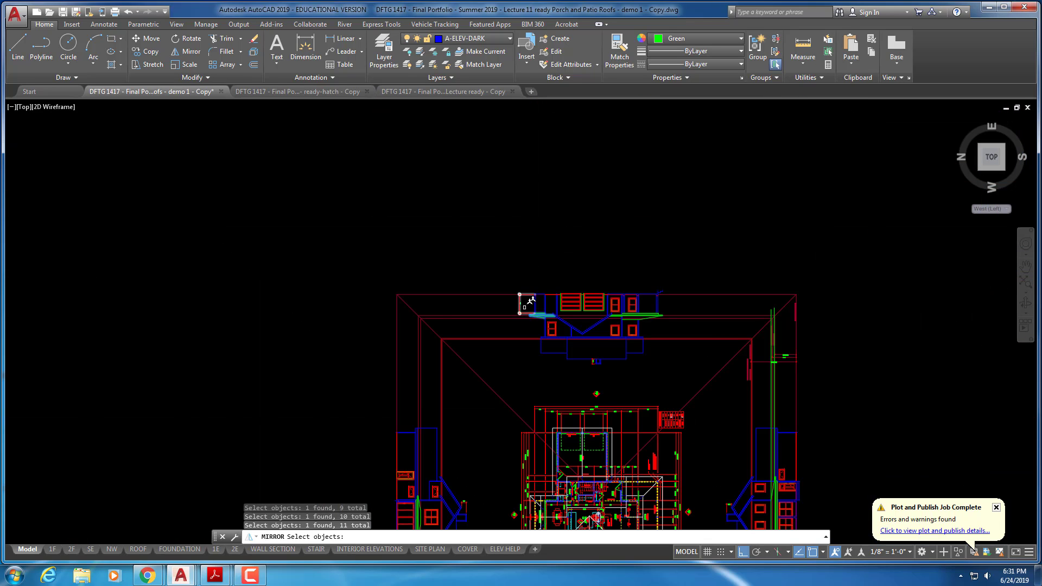
pyautogui.press('Return')
pyautogui.scroll(-4, 618, 237)
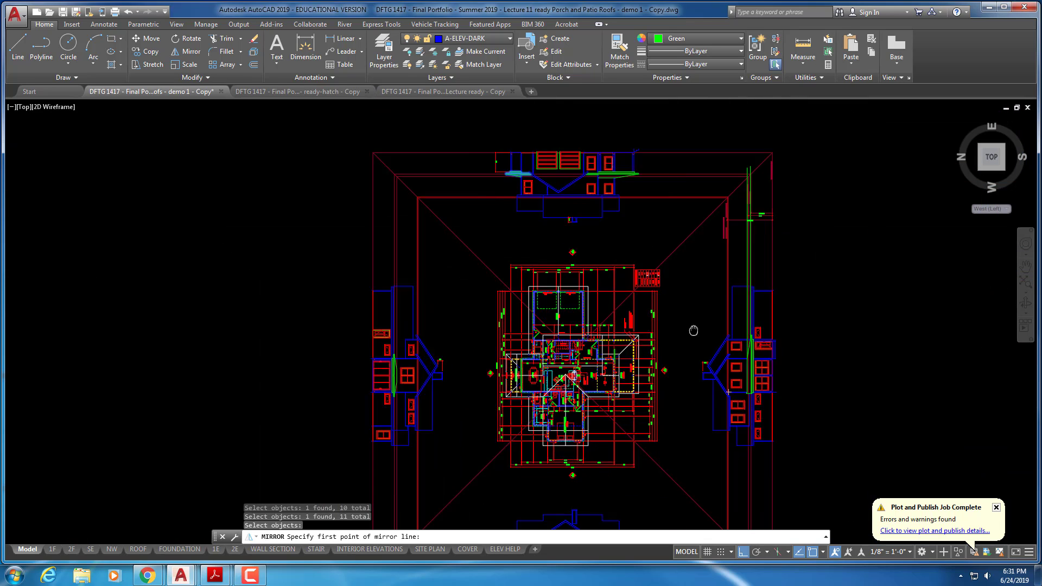
pyautogui.scroll(7, 618, 237)
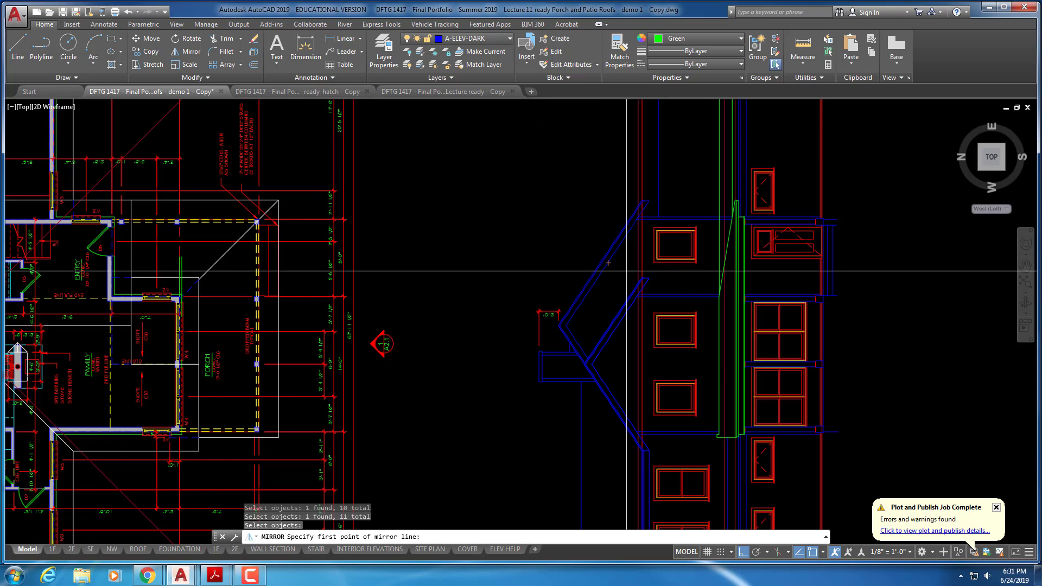
pyautogui.moveTo(749, 288); pyautogui.dragTo(714, 243, button='middle')
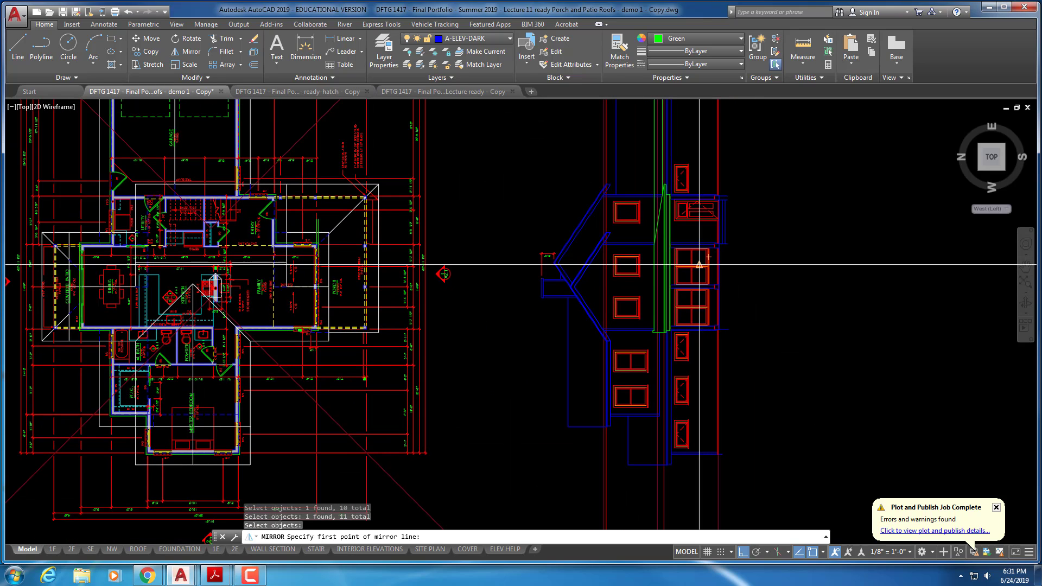
pyautogui.write('mid')
pyautogui.press('Return')
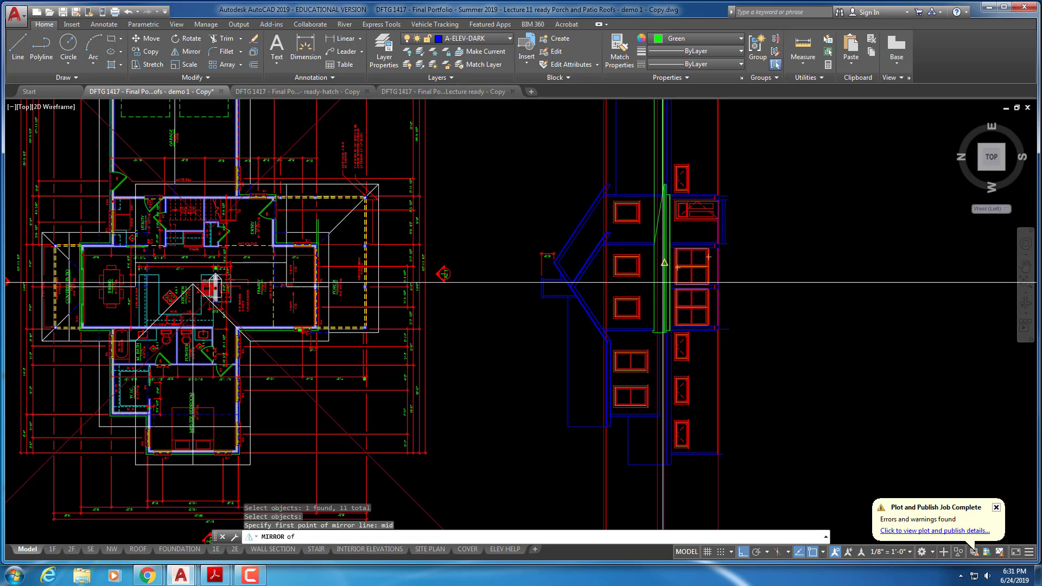
pyautogui.click(659, 262)
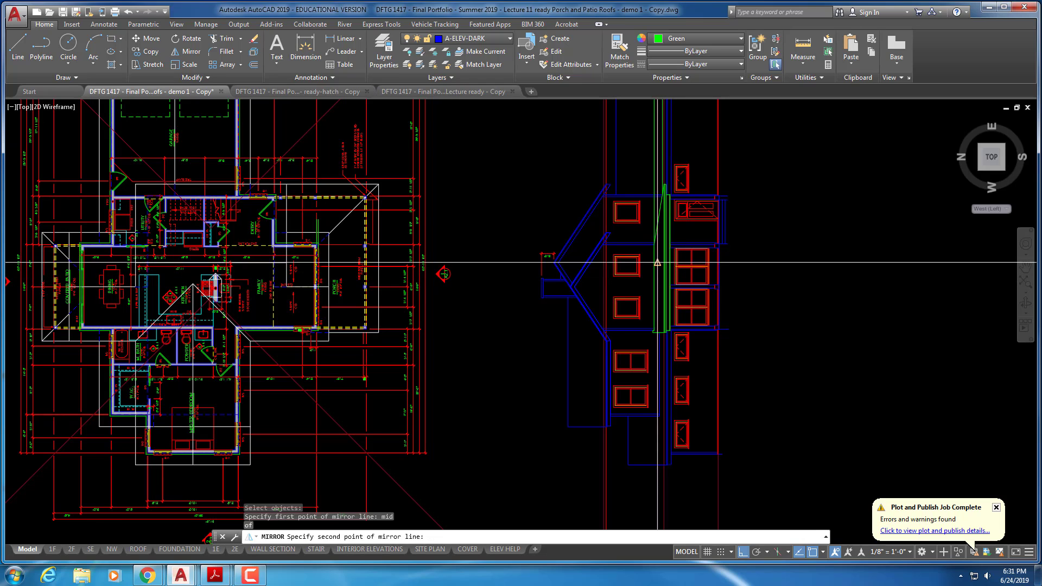
pyautogui.click(796, 273)
pyautogui.press('Return')
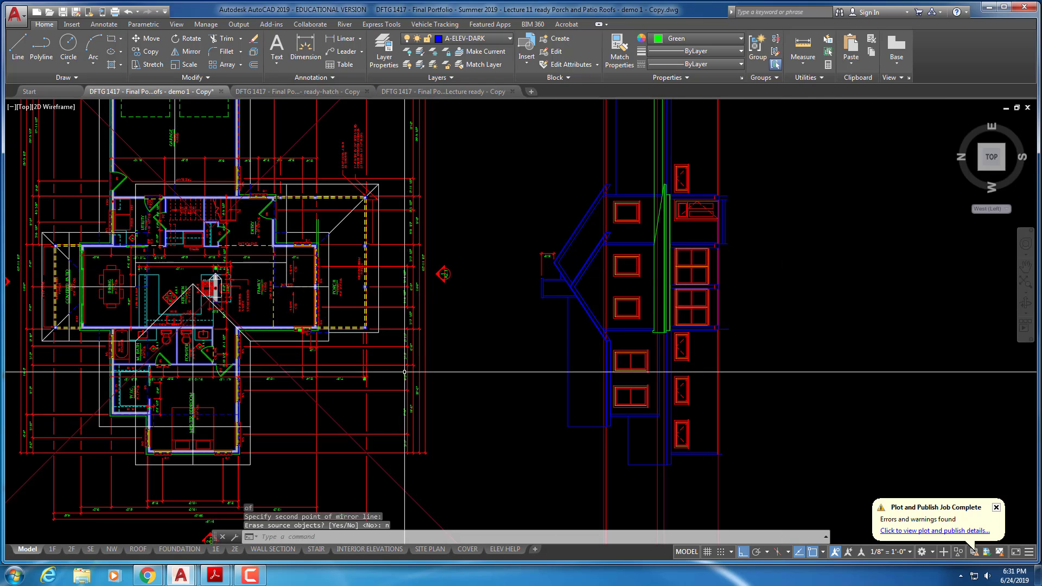
pyautogui.moveTo(304, 495); pyautogui.dragTo(498, 273, button='middle')
pyautogui.scroll(1, 497, 273)
pyautogui.moveTo(395, 450); pyautogui.dragTo(595, 127, button='middle')
pyautogui.scroll(6, 280, 357)
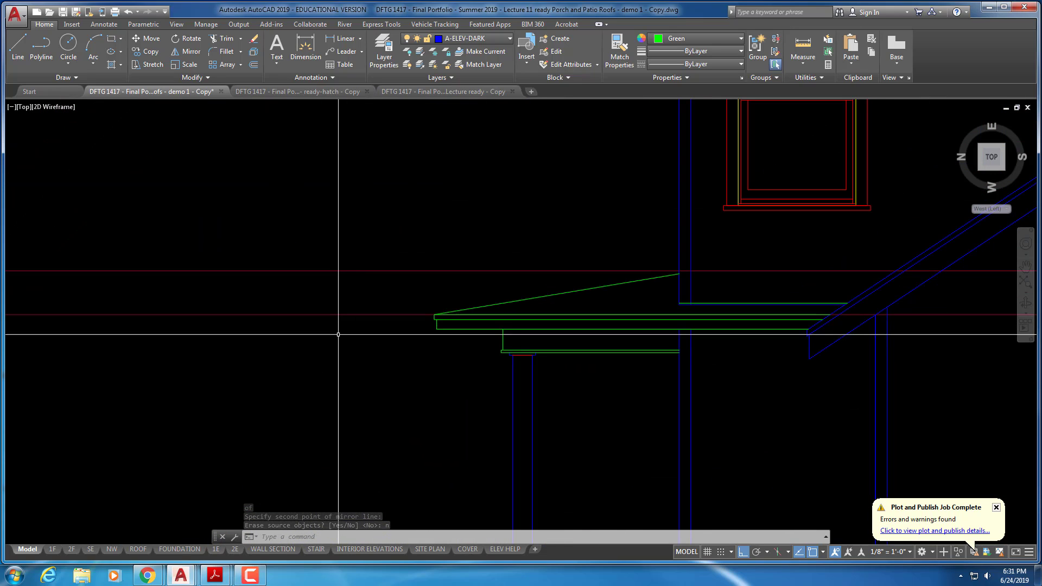
# - Draw a vertical projection line from the North (Rear) elevation's patio roof where it meets the house, ending past the diagonal miter line
pyautogui.scroll(-8, 549, 286)
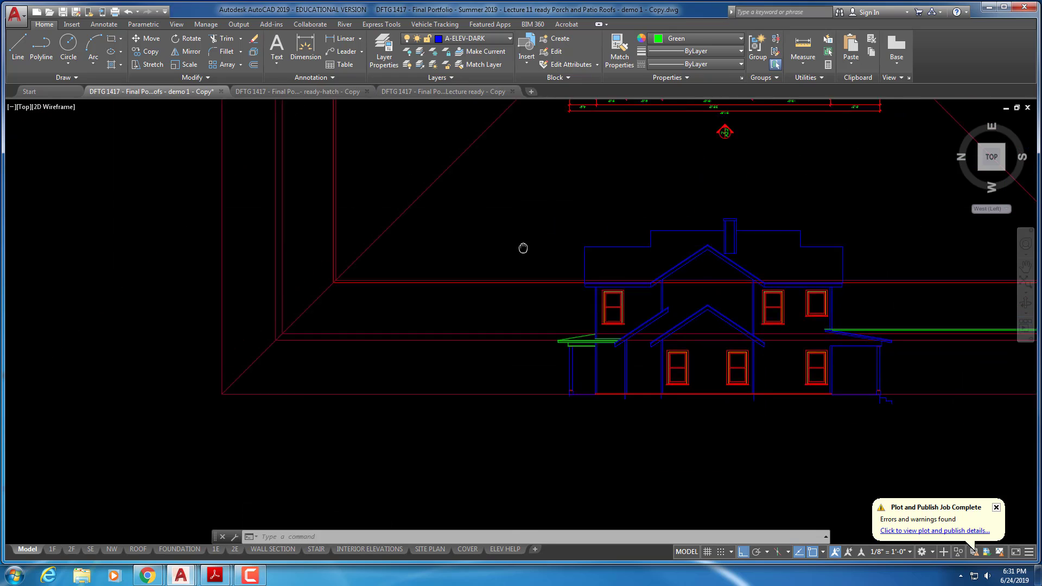
pyautogui.moveTo(441, 274); pyautogui.dragTo(543, 305, button='middle')
pyautogui.scroll(6, 543, 304)
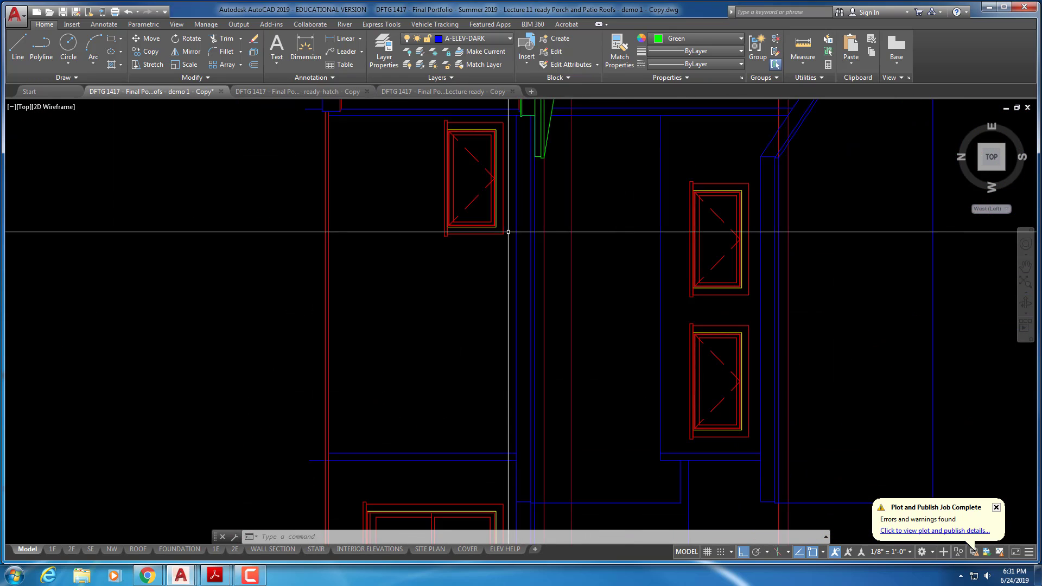
pyautogui.write('l')
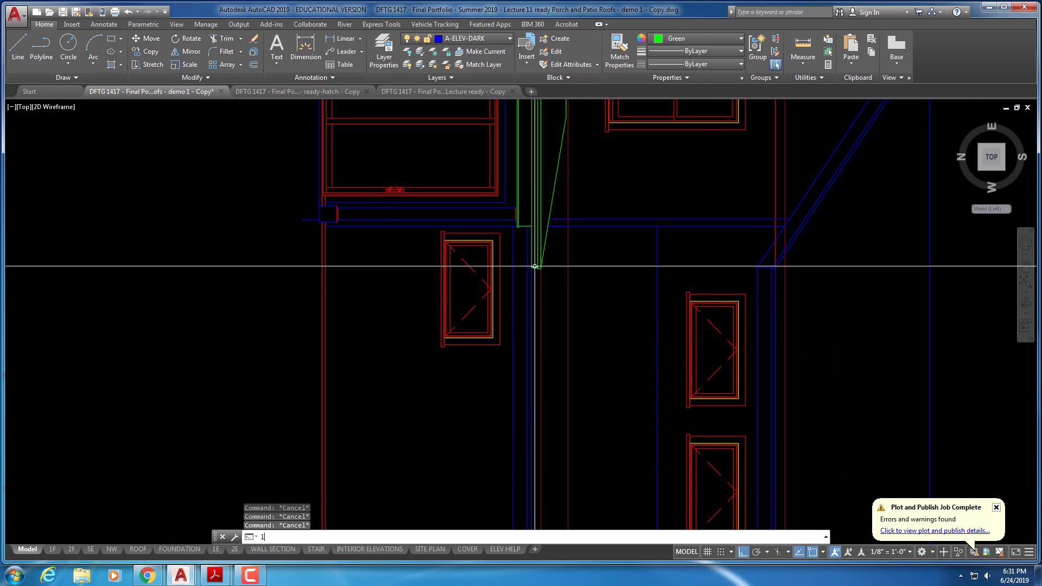
pyautogui.press('Return')
pyautogui.scroll(2, 545, 231)
pyautogui.click(544, 219)
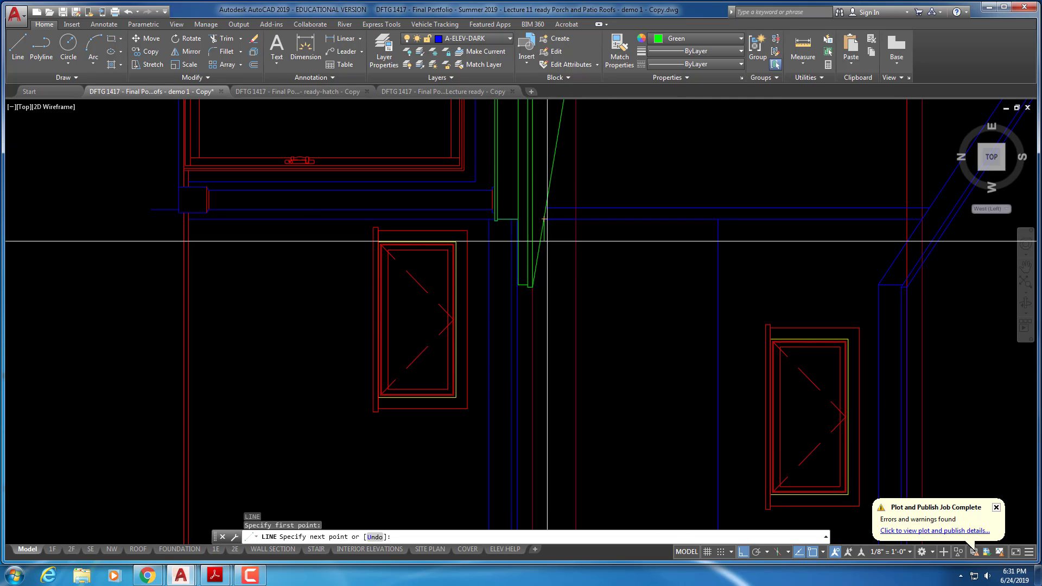
pyautogui.scroll(-3, 542, 240)
pyautogui.moveTo(543, 303); pyautogui.dragTo(508, 180, button='middle')
pyautogui.scroll(4, 507, 180)
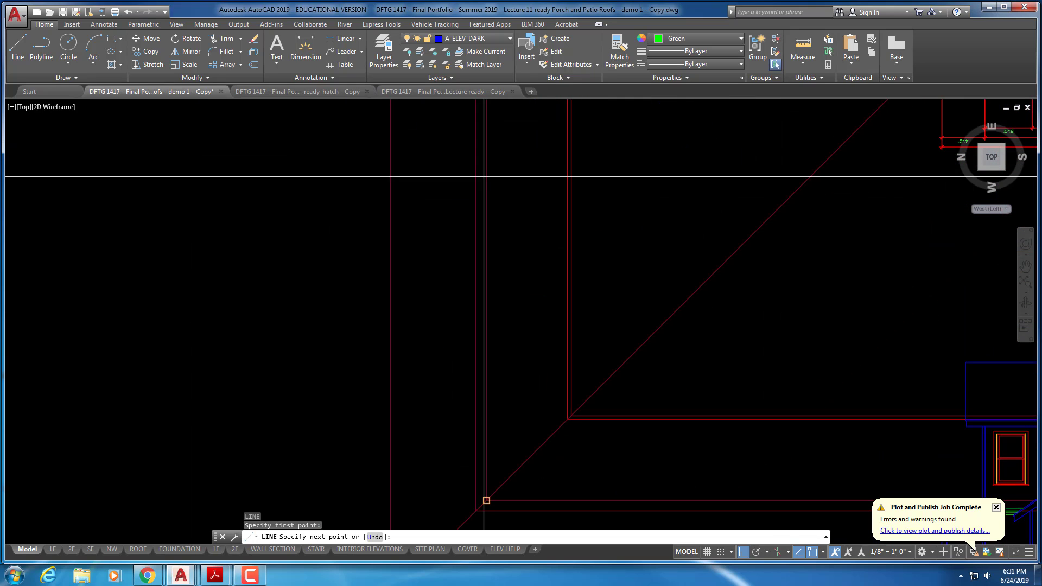
pyautogui.click(467, 431)
pyautogui.press('Return')
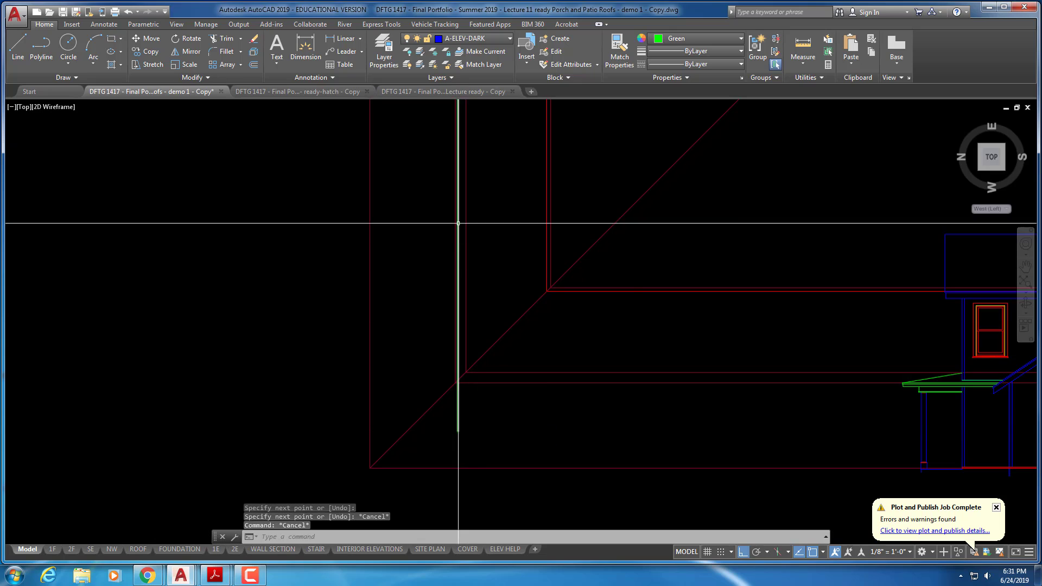
# - Draw a horizontal line from the projection line's miter intersection to the sloping main roof on the West (Left) elevation
pyautogui.rightClick(493, 234)
pyautogui.click(521, 239)
pyautogui.scroll(2, 450, 372)
pyautogui.click(472, 385)
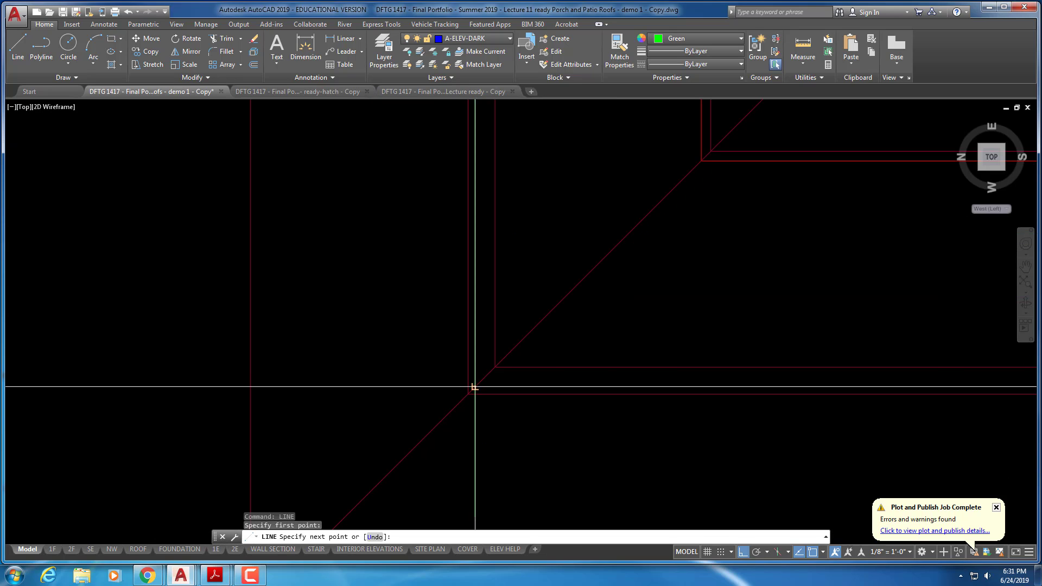
pyautogui.scroll(-4, 542, 414)
pyautogui.scroll(4, 554, 358)
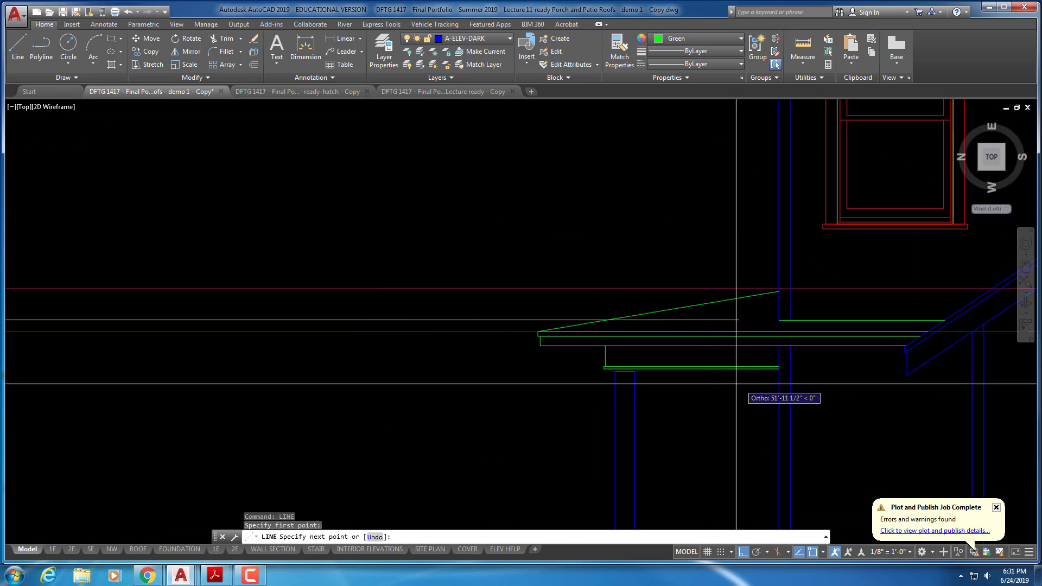
pyautogui.scroll(4, 542, 353)
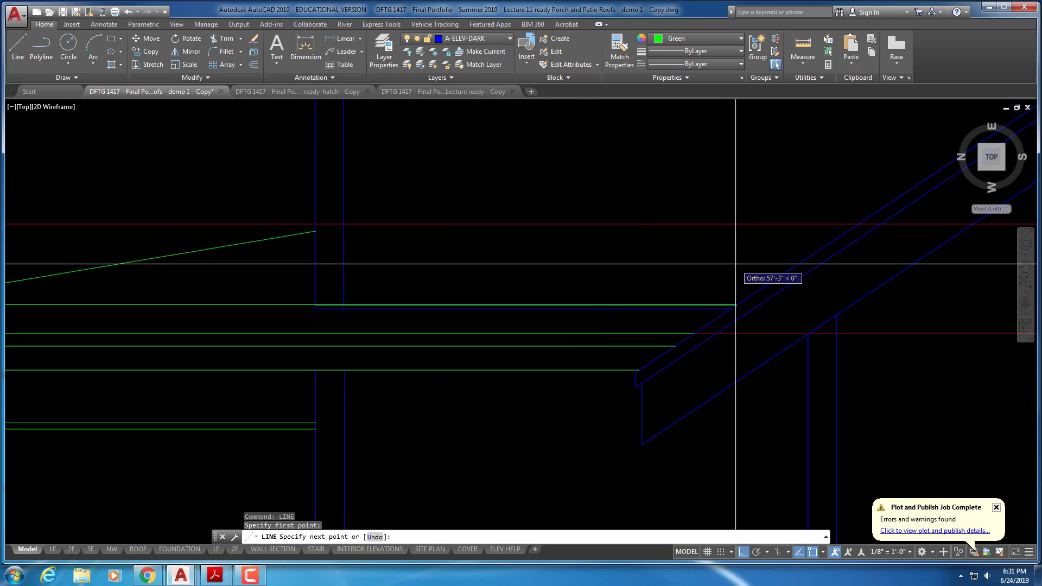
pyautogui.press('Escape')
pyautogui.press('Escape')
pyautogui.press('Escape')
# - Erase the blue horizontal line just below the newly projected line on the West (Left) elevation
pyautogui.scroll(4, 344, 304)
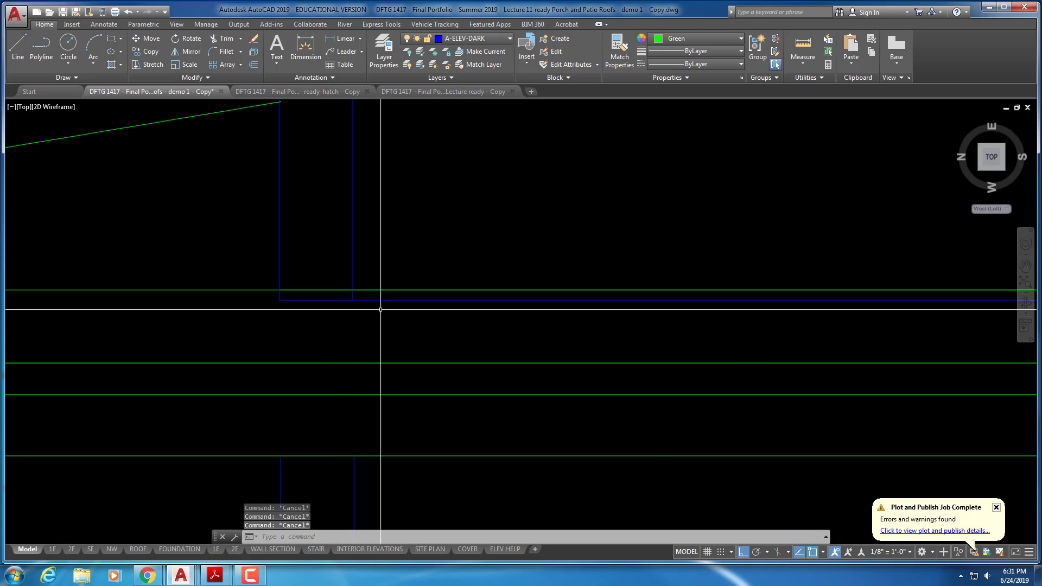
pyautogui.write('e')
pyautogui.press('Return')
pyautogui.press('Return')
# - Trim the two blue house-wall lines where they extend below the projected line on the West (Left) elevation
pyautogui.write('tr')
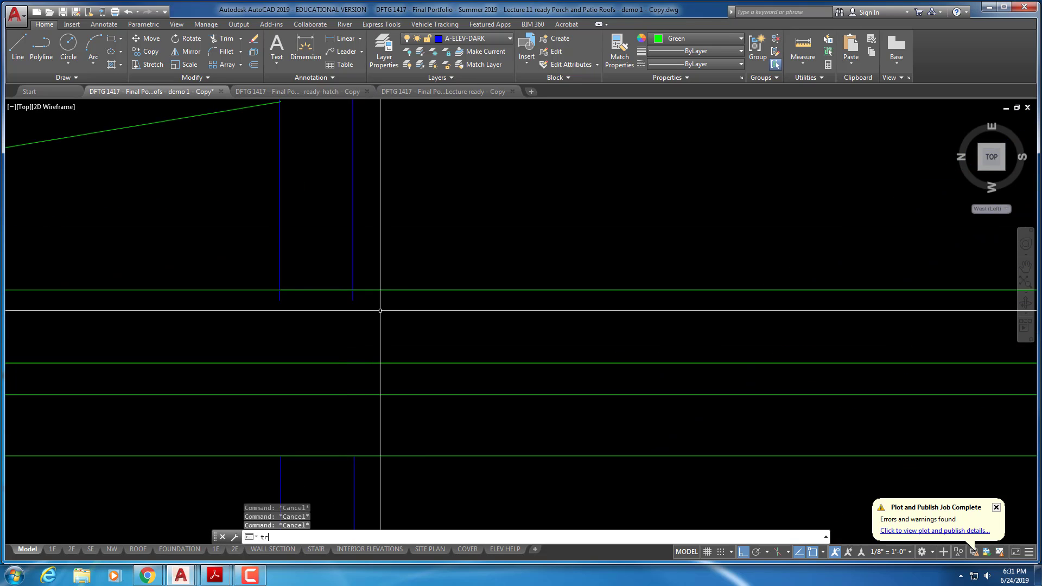
pyautogui.press('Return')
pyautogui.moveTo(367, 270); pyautogui.dragTo(312, 316)
pyautogui.rightClick(313, 316)
pyautogui.click(381, 311)
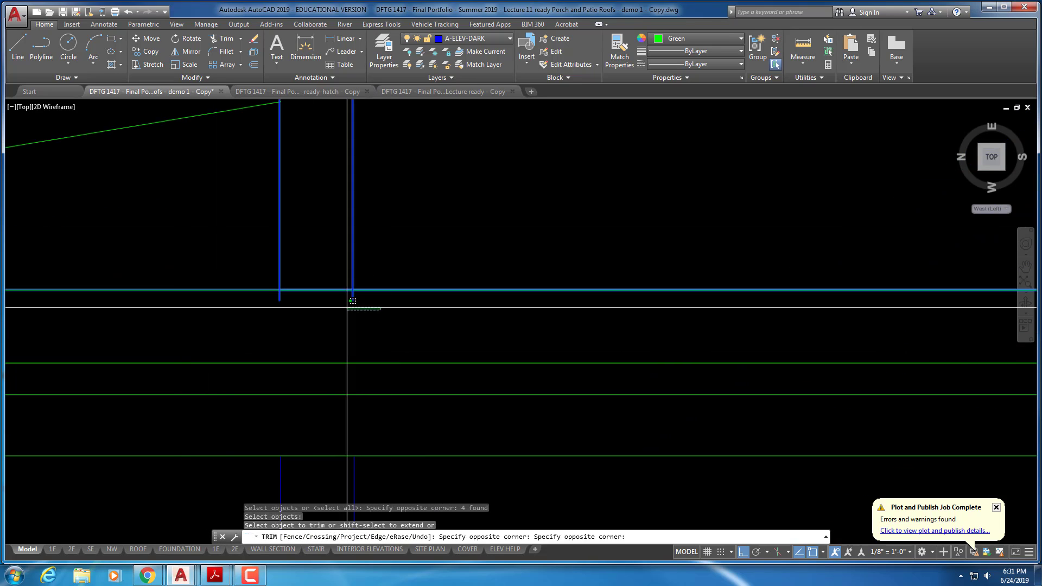
pyautogui.click(242, 298)
pyautogui.rightClick(282, 311)
pyautogui.press('Escape')
pyautogui.press('Escape')
pyautogui.scroll(-3, 415, 320)
pyautogui.write('e')
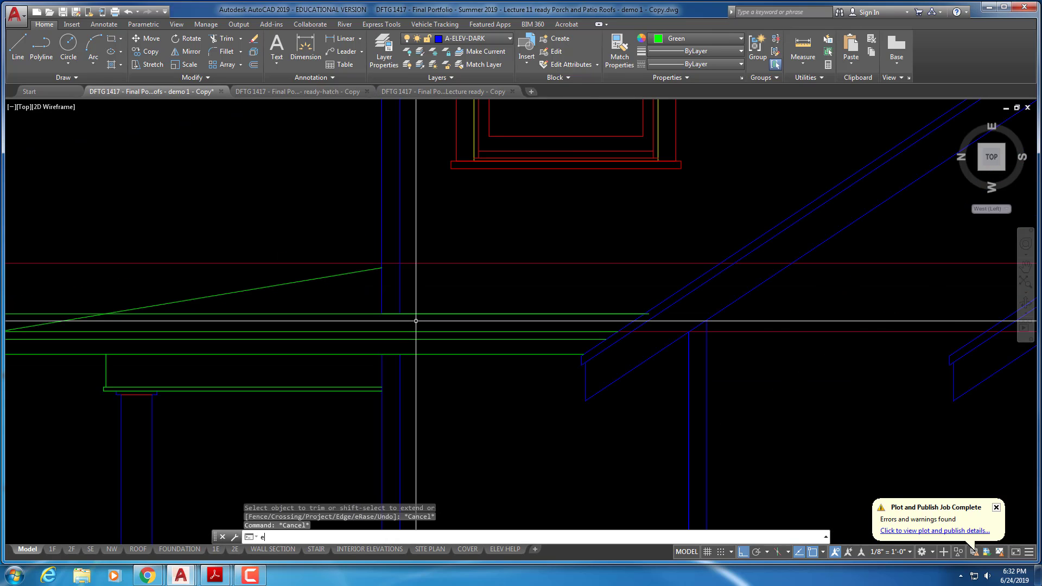
pyautogui.press('Return')
pyautogui.press('Escape')
pyautogui.press('Escape')
pyautogui.press('Escape')
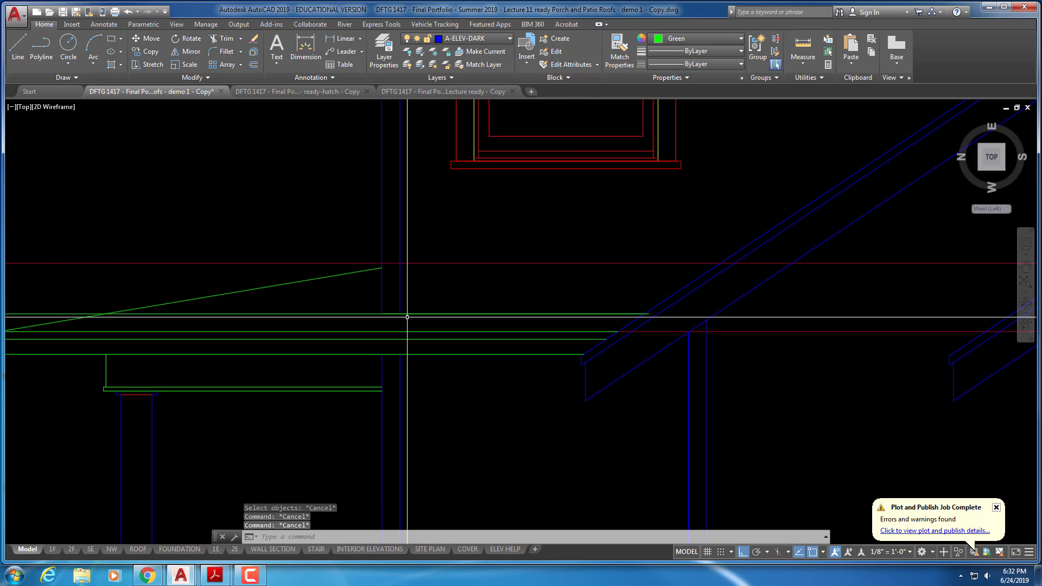
# - Erase the long green projection line crossing the patio roof from the miter line on the West (Left) elevation
pyautogui.write('e')
pyautogui.press('Return')
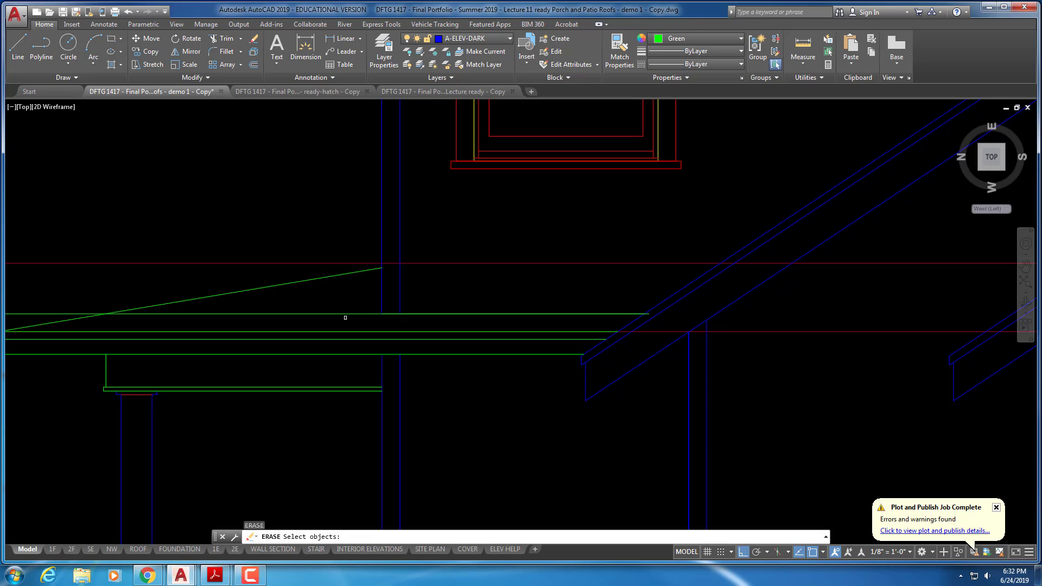
pyautogui.click(348, 314)
pyautogui.press('Return')
pyautogui.press('Escape')
pyautogui.press('Escape')
pyautogui.press('Escape')
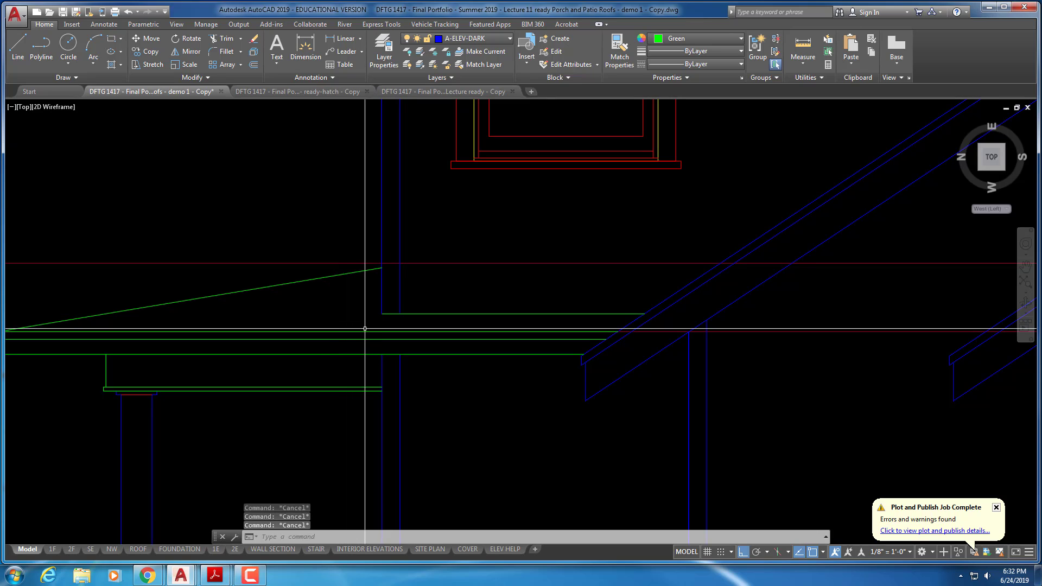
# - Fillet the remaining short green line with the blue house-wall line into a sharp corner on the West (Left) elevation
pyautogui.write('f')
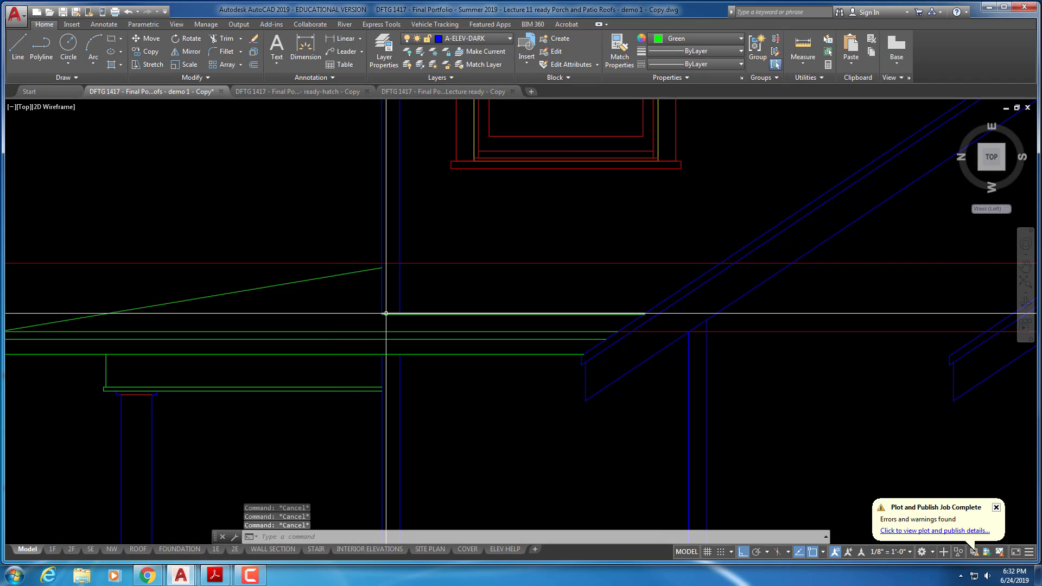
pyautogui.press('Return')
pyautogui.click(382, 307)
pyautogui.press('Escape')
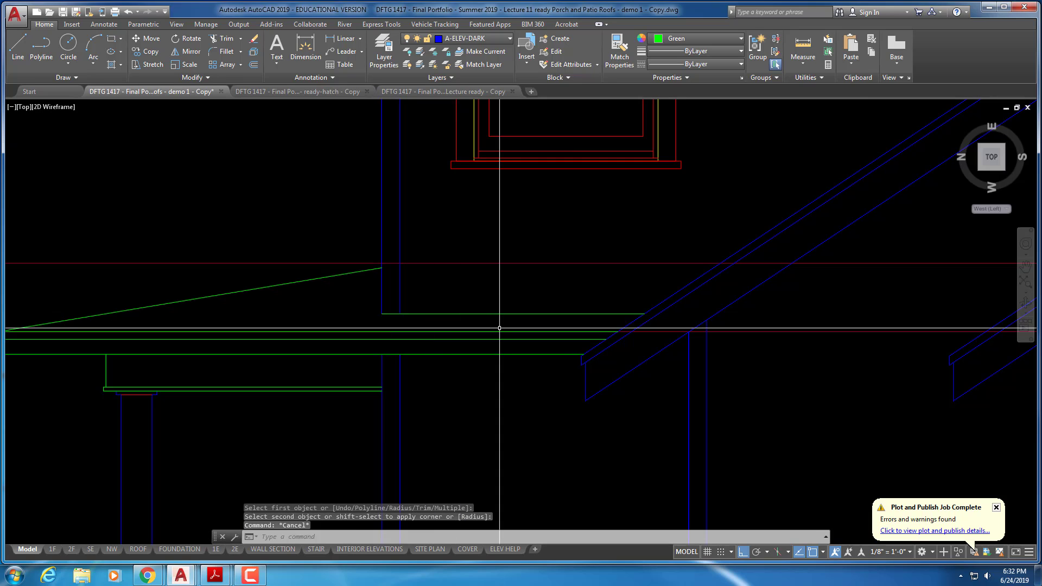
pyautogui.scroll(-5, 491, 342)
pyautogui.scroll(2, 488, 347)
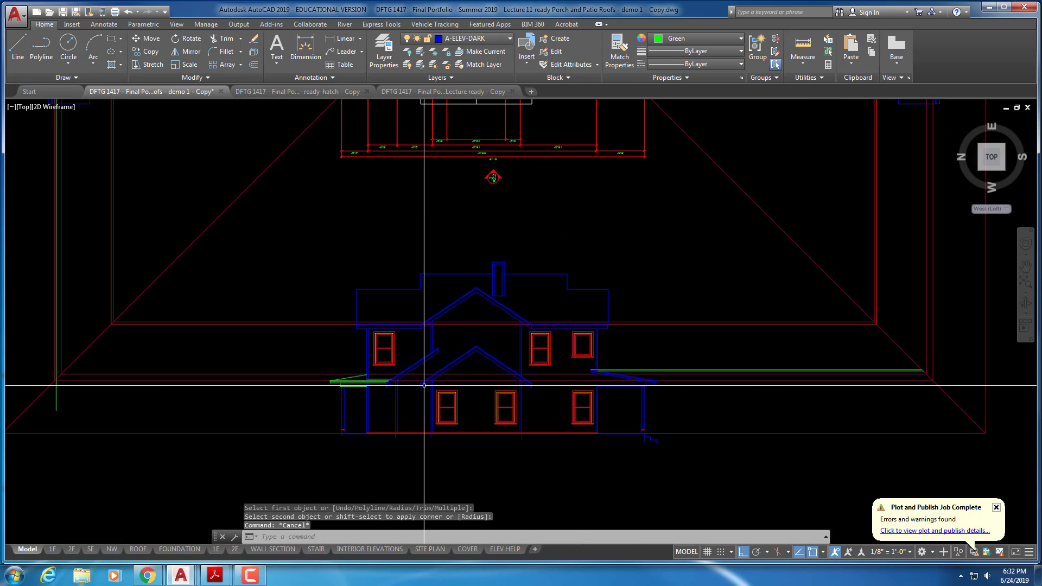
pyautogui.scroll(4, 419, 381)
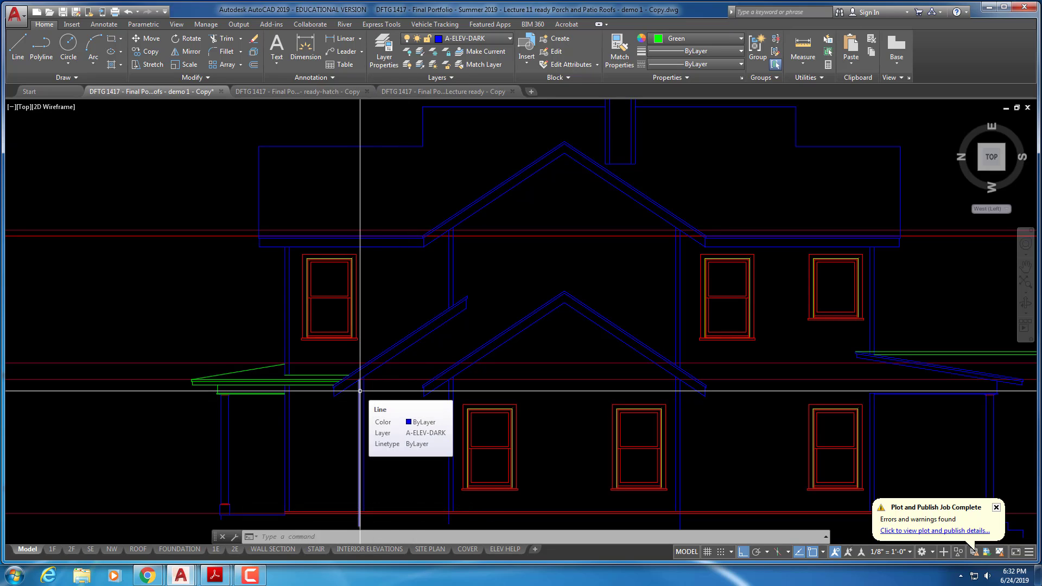
pyautogui.scroll(3, 350, 382)
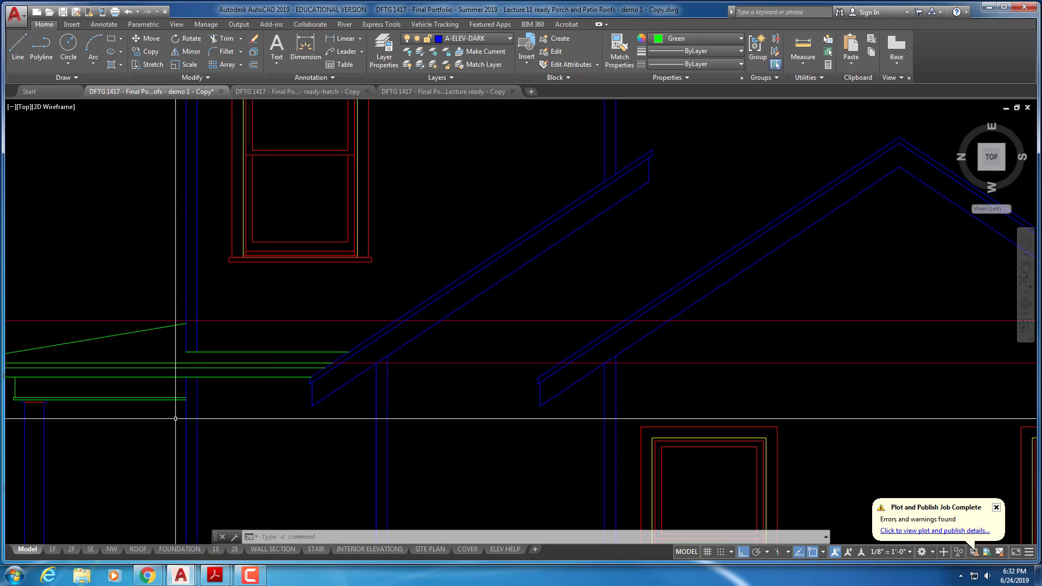
pyautogui.scroll(-6, 145, 421)
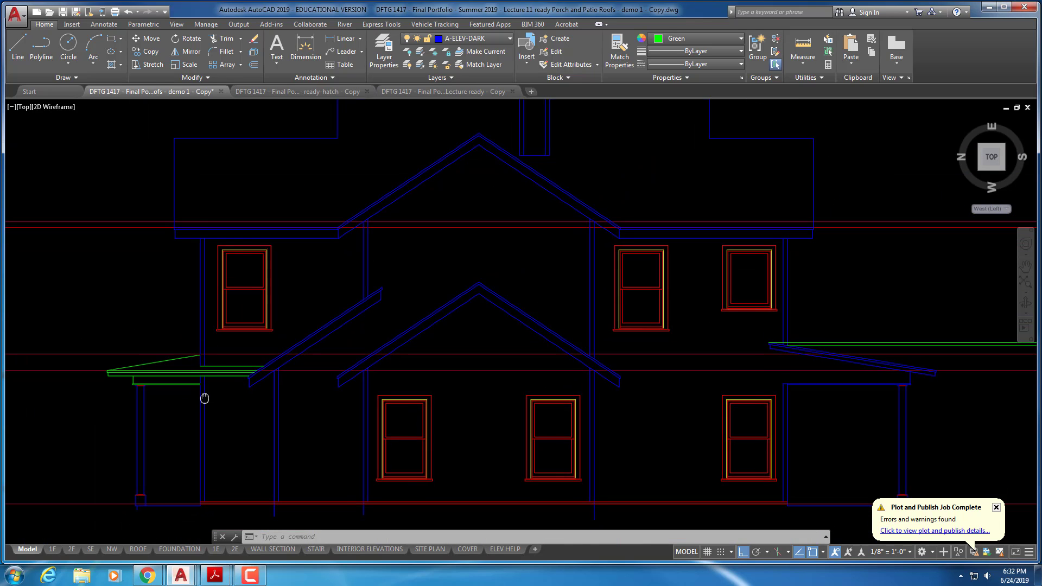
# - Erase the leftover long green horizontal projection line running from the porch roof to the miter line beside the West (Left) elevation
pyautogui.scroll(-3, 270, 420)
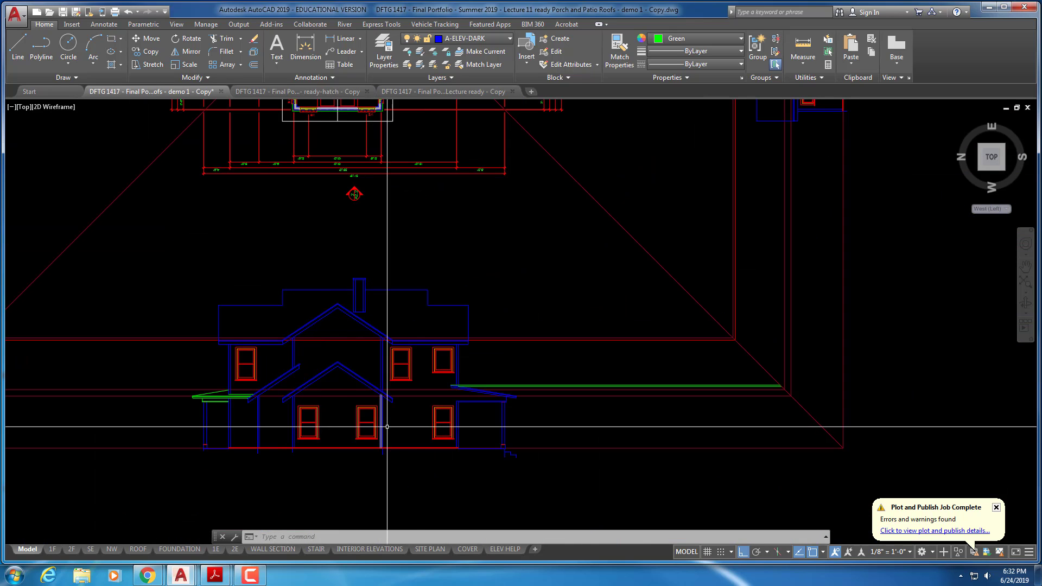
pyautogui.press('Escape')
pyautogui.press('Escape')
pyautogui.press('Escape')
pyautogui.scroll(3, 526, 379)
pyautogui.write('3e')
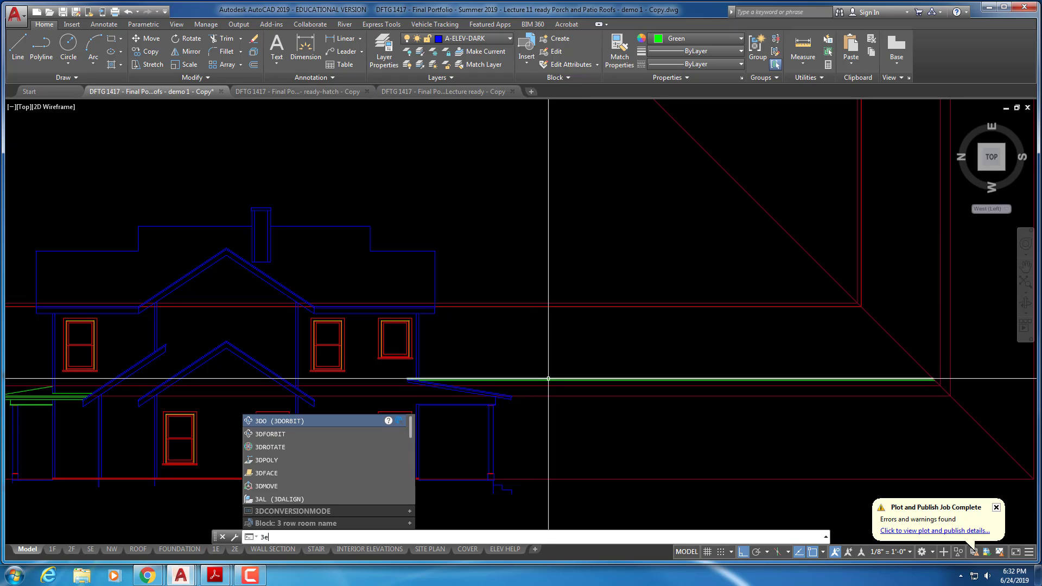
pyautogui.press('Escape')
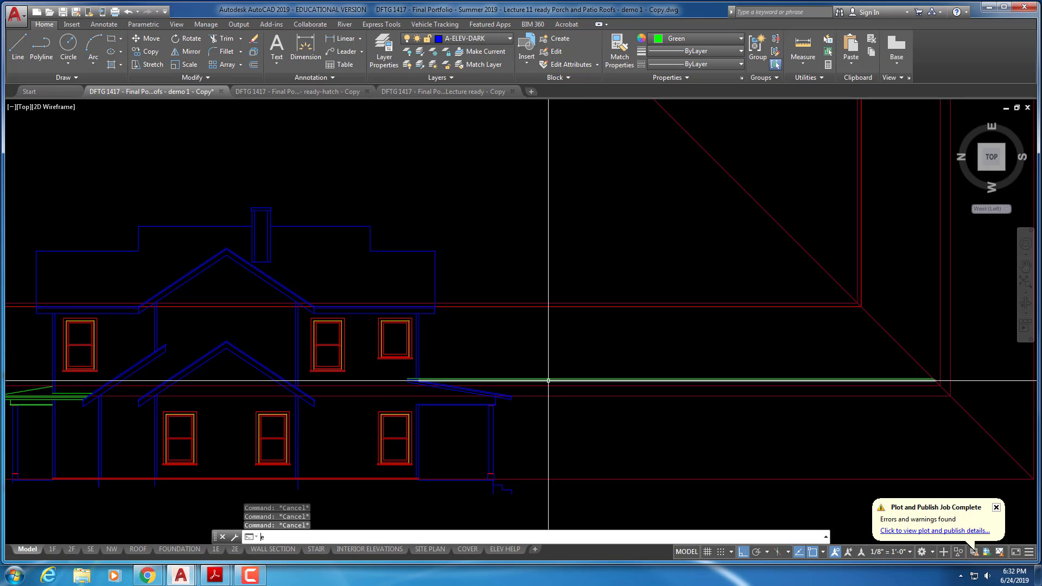
pyautogui.write('e')
pyautogui.press('Return')
pyautogui.click(548, 381)
pyautogui.press('Escape')
pyautogui.press('Escape')
pyautogui.press('Escape')
pyautogui.scroll(-3, 548, 378)
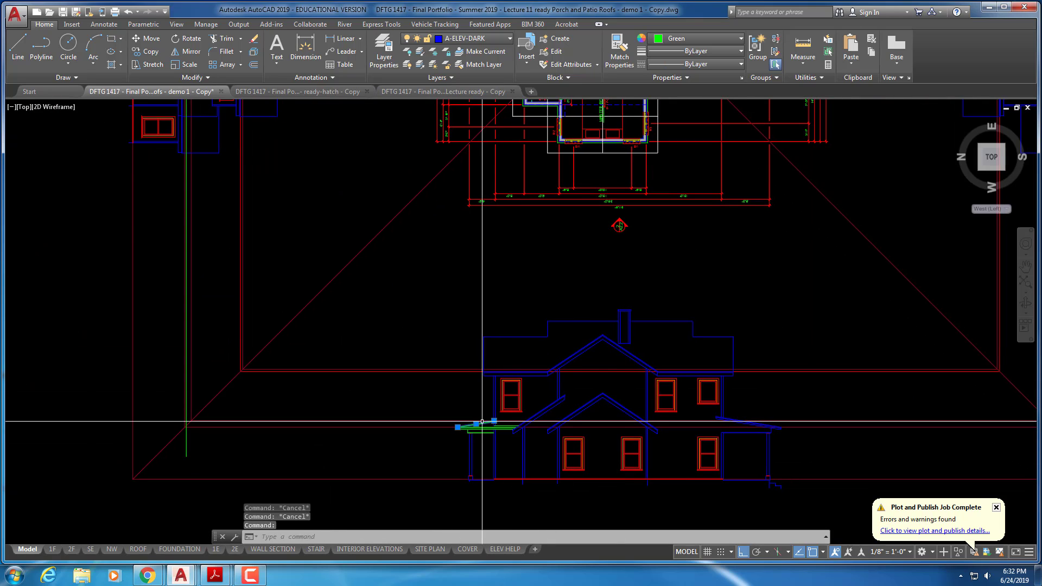
# - Erase the leftover vertical green projection line crossing the miter line on the patio side of the West (Left) elevation
pyautogui.press('Escape')
pyautogui.write('e')
pyautogui.press('Return')
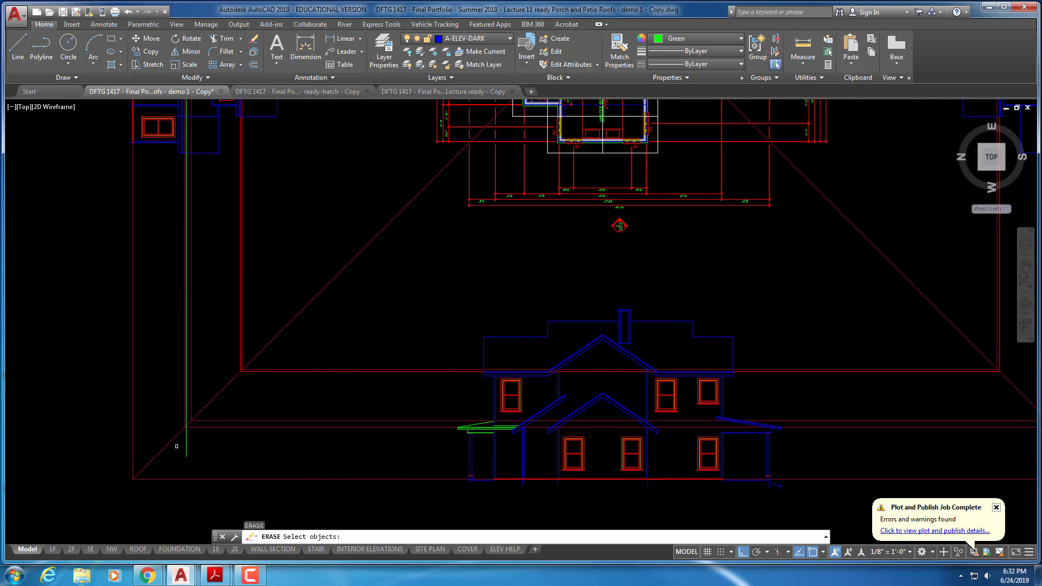
pyautogui.press('Escape')
pyautogui.write('e3')
pyautogui.press('Return')
pyautogui.press('Escape')
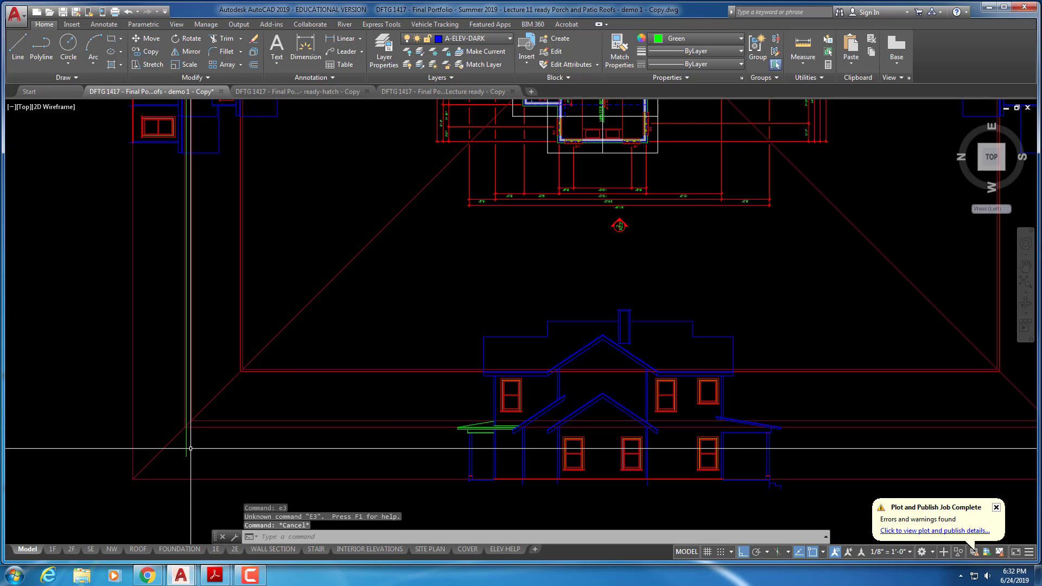
pyautogui.write('e')
pyautogui.press('Return')
pyautogui.click(186, 448)
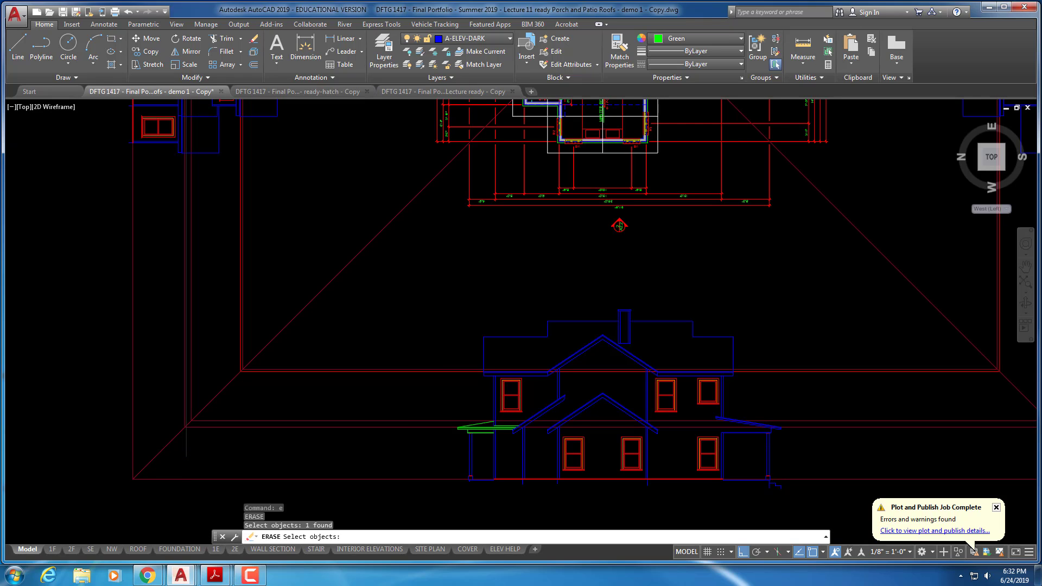
pyautogui.press('Escape')
pyautogui.scroll(8, 476, 434)
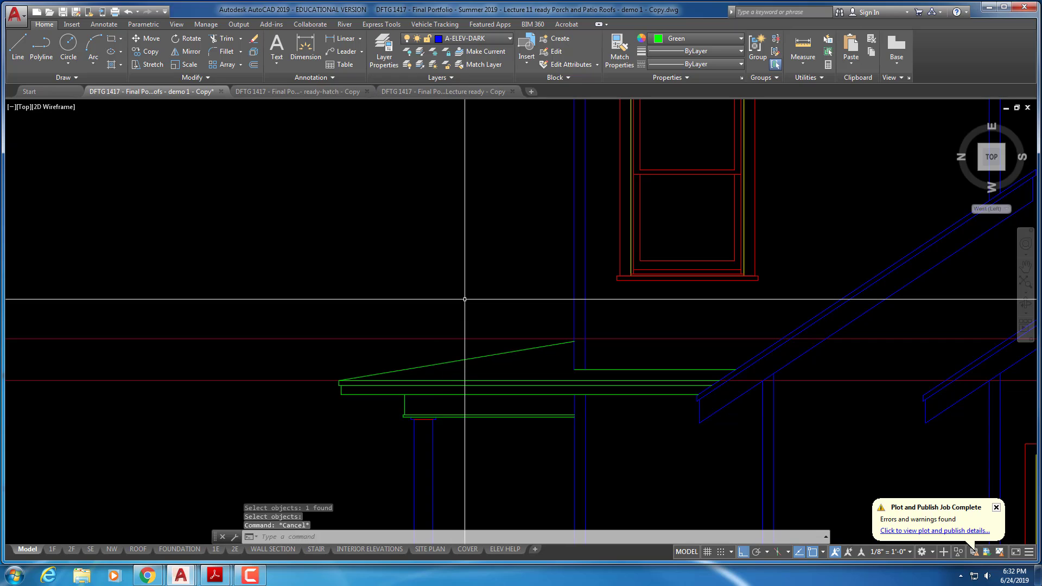
pyautogui.press('Escape')
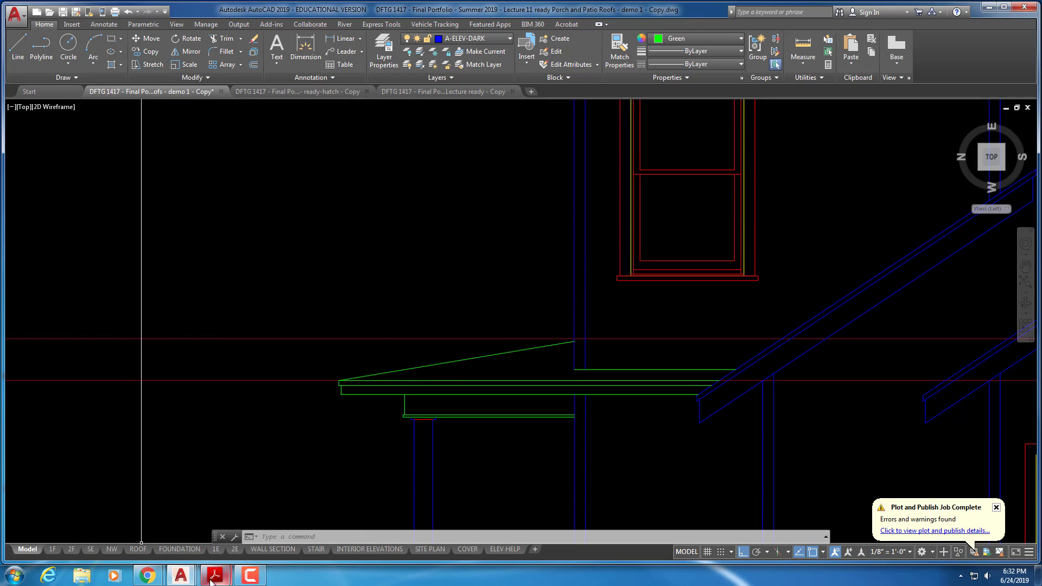
# - Switch to the North and West elevations PDF in Acrobat Reader and toggle the A-ELEV-DARK layer off and on to check its linework
pyautogui.moveTo(210, 581)
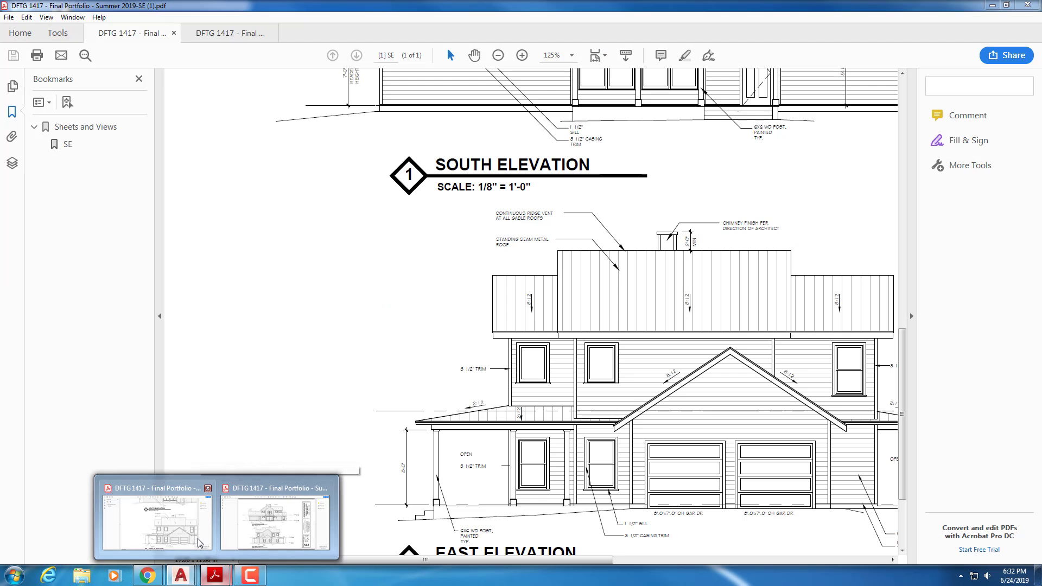
pyautogui.click(275, 520)
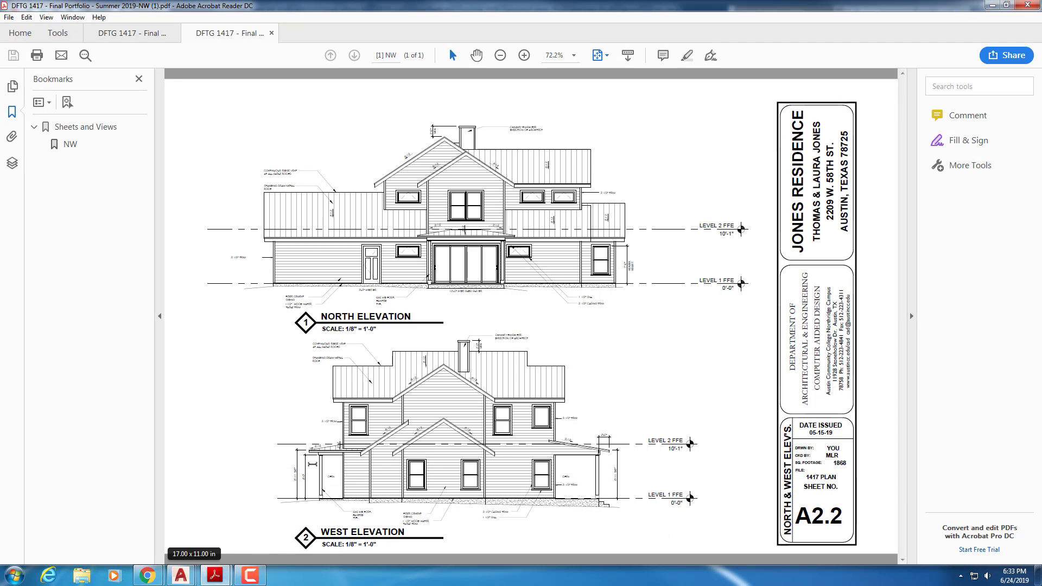
pyautogui.click(12, 163)
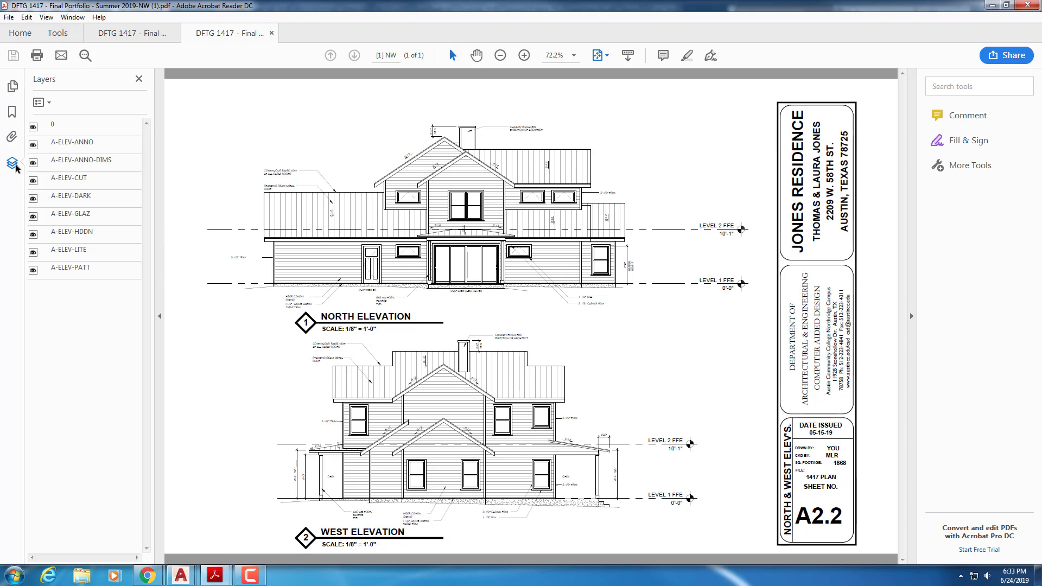
pyautogui.click(48, 199)
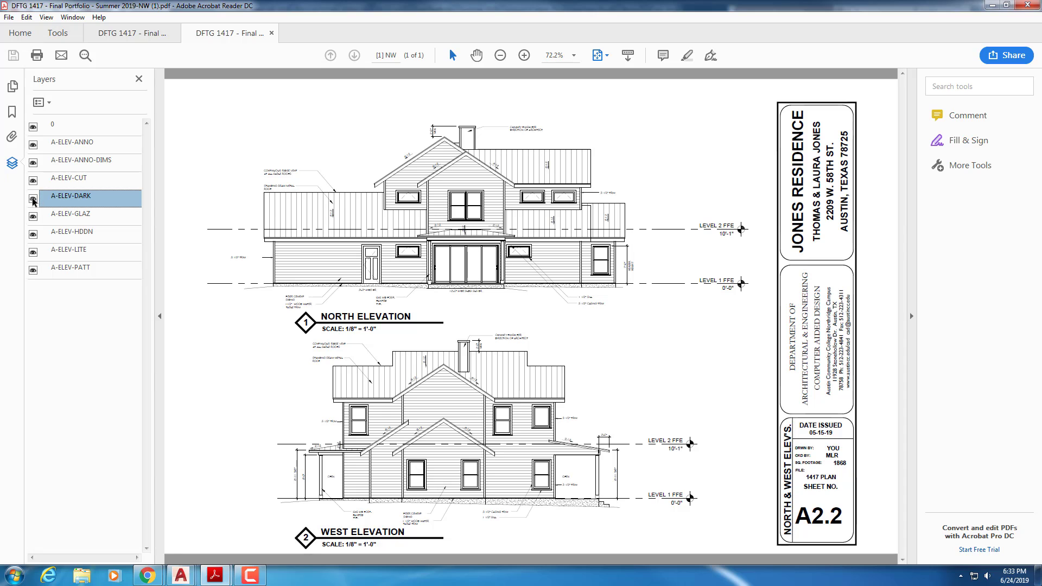
pyautogui.click(33, 201)
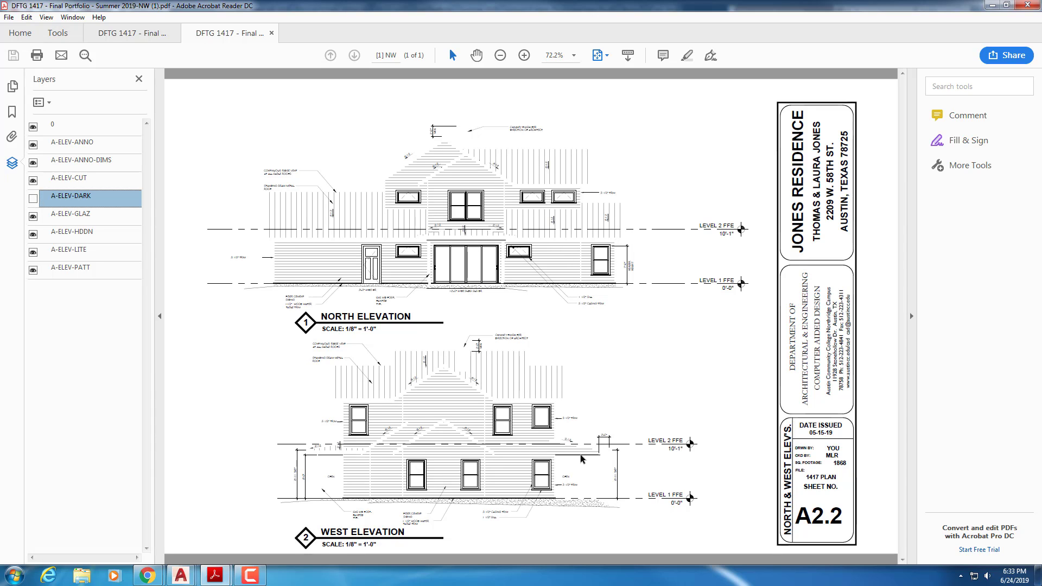
pyautogui.click(33, 200)
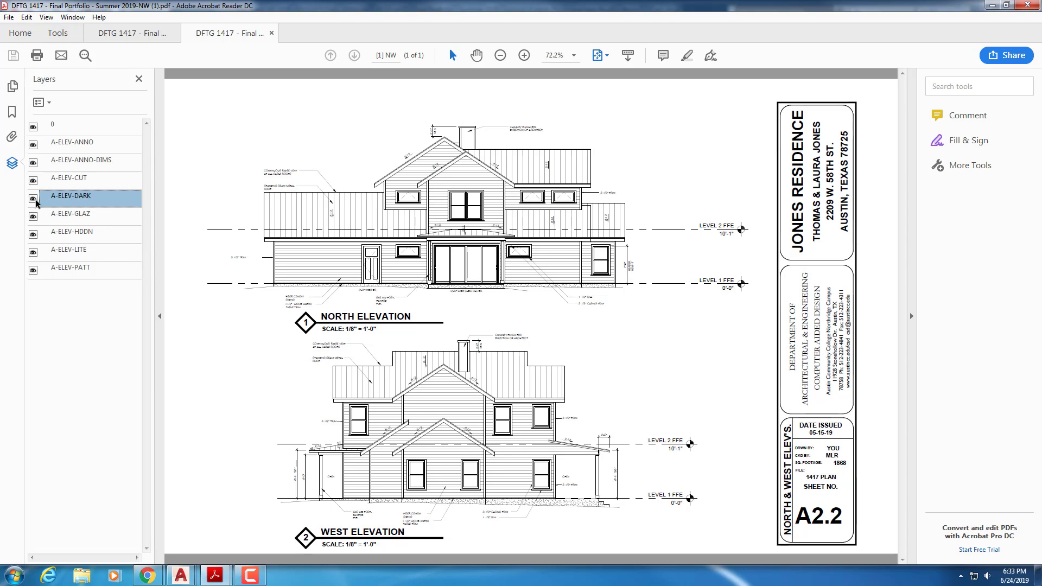
# - Hide the A-ELEV-LITE layer in the PDF to check which elevation lines belong to it
pyautogui.click(33, 252)
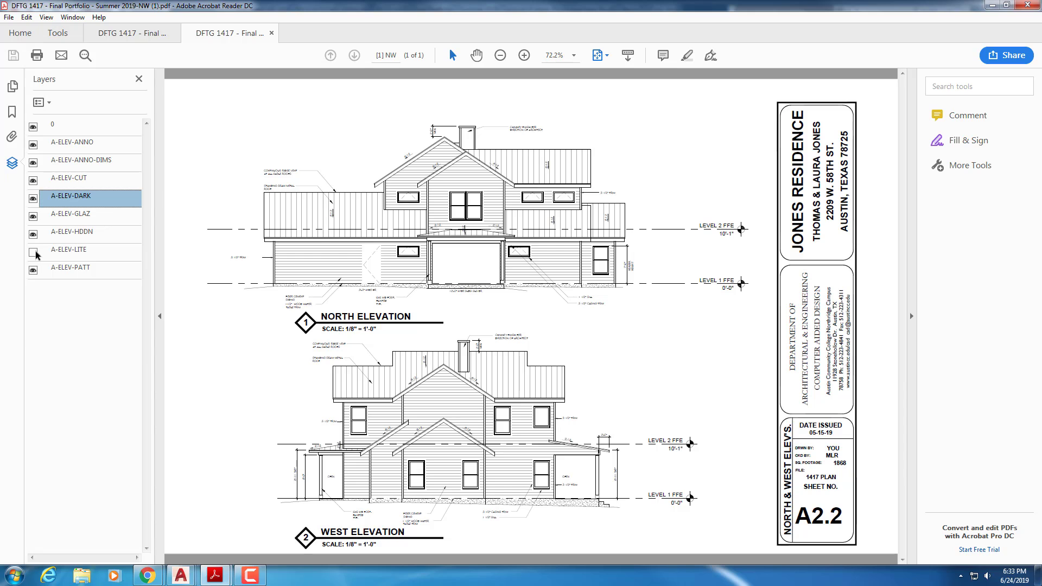
pyautogui.click(33, 252)
pyautogui.click(33, 252)
pyautogui.click(617, 478)
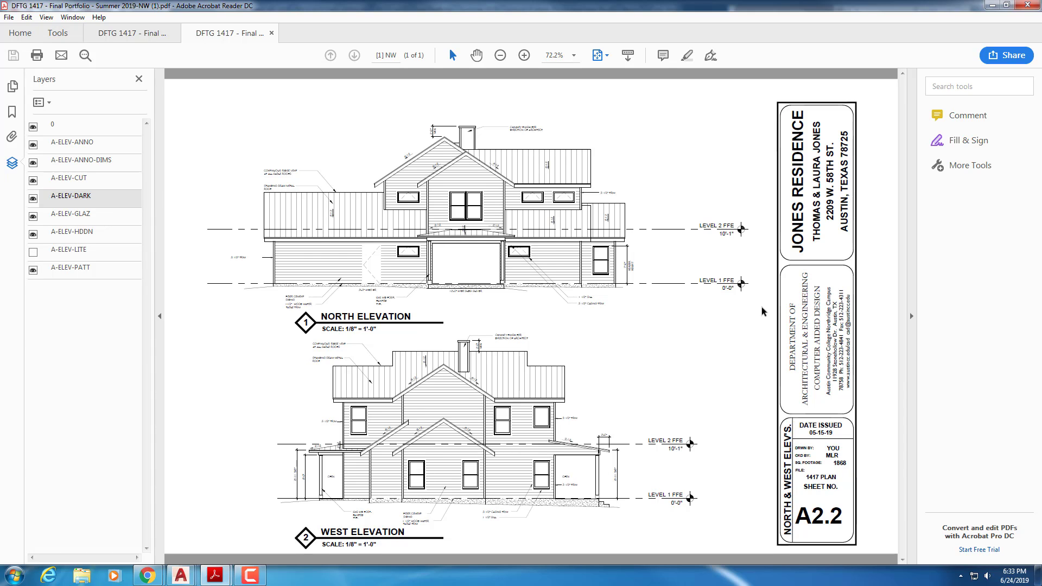
# - Enlarge the PDF sheet to 200% and examine the patio and porch roof linework on the West Elevation
pyautogui.click(524, 56)
pyautogui.click(523, 56)
pyautogui.click(524, 56)
pyautogui.click(523, 55)
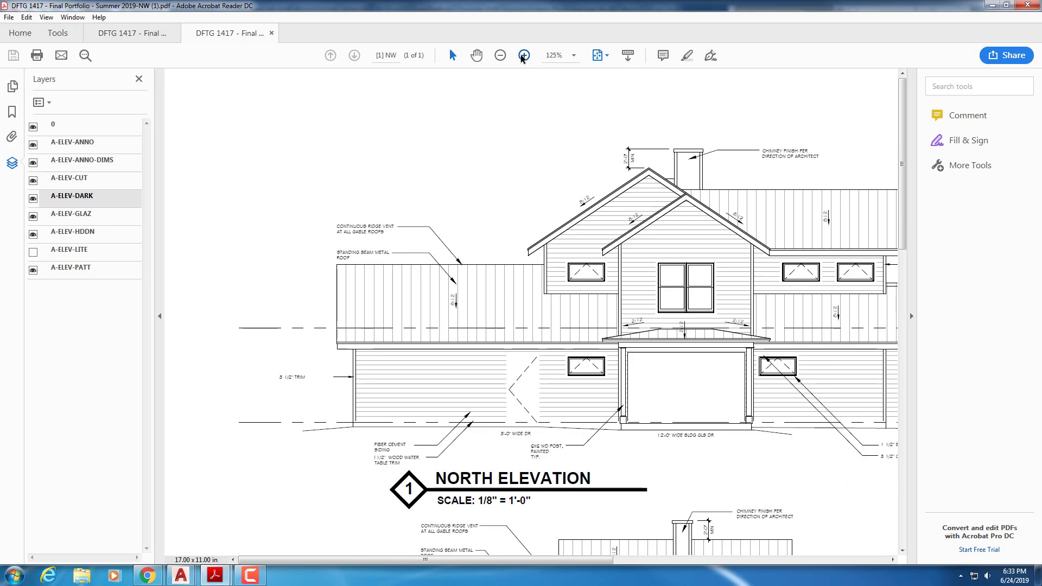
pyautogui.click(523, 56)
pyautogui.scroll(-3, 457, 377)
pyautogui.scroll(-10, 456, 380)
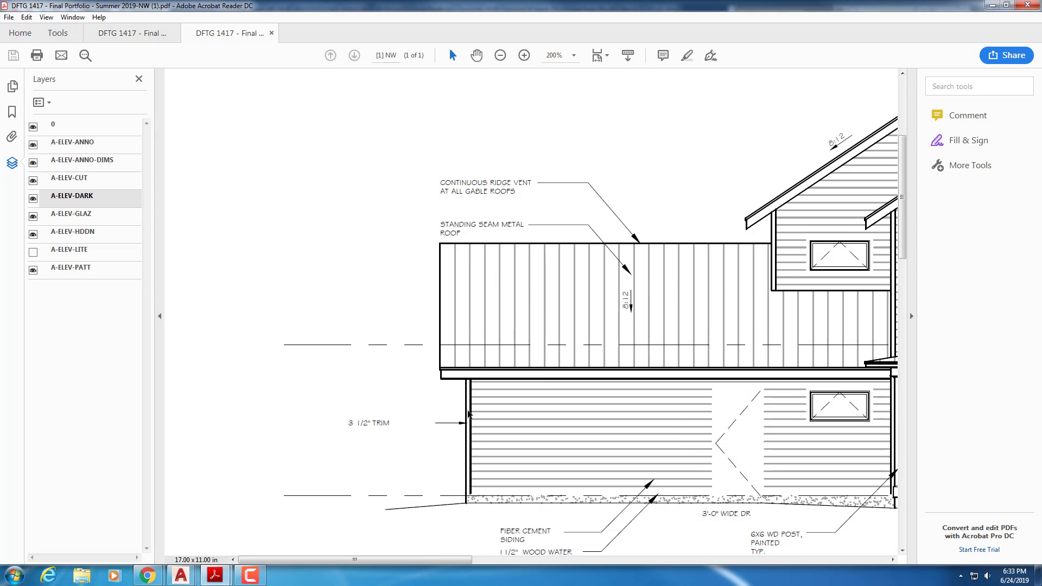
pyautogui.scroll(-10, 473, 452)
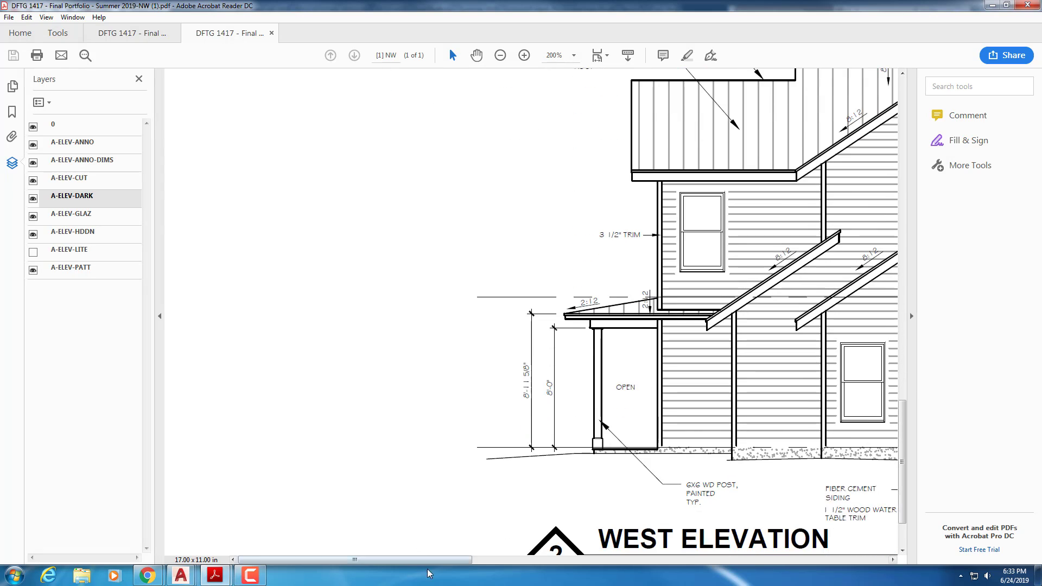
pyautogui.moveTo(430, 560); pyautogui.dragTo(632, 573)
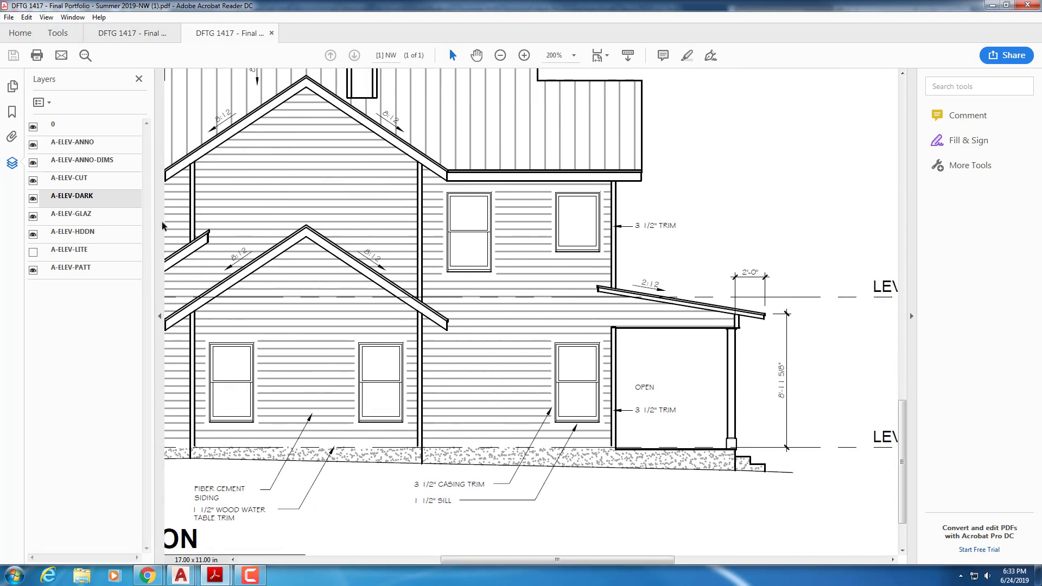
# - Make the A-ELEV-LITE layer visible again to compare the window trim on the West Elevation
pyautogui.click(39, 256)
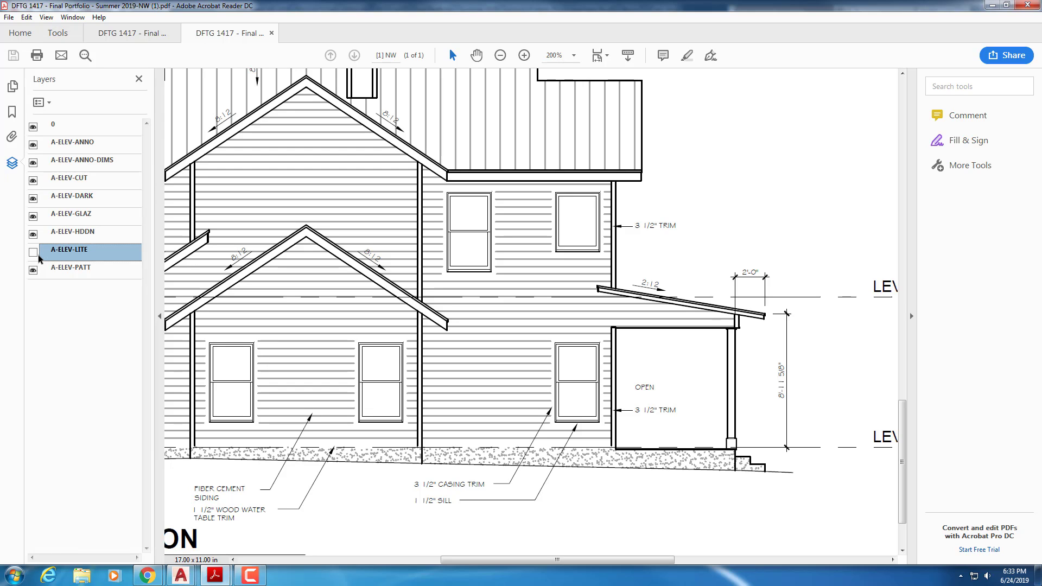
pyautogui.click(33, 252)
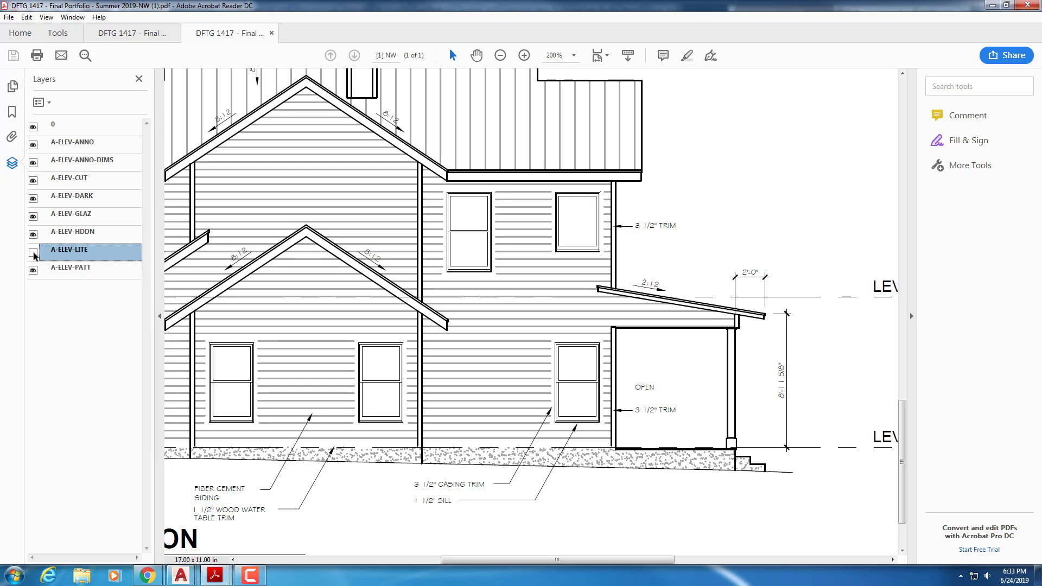
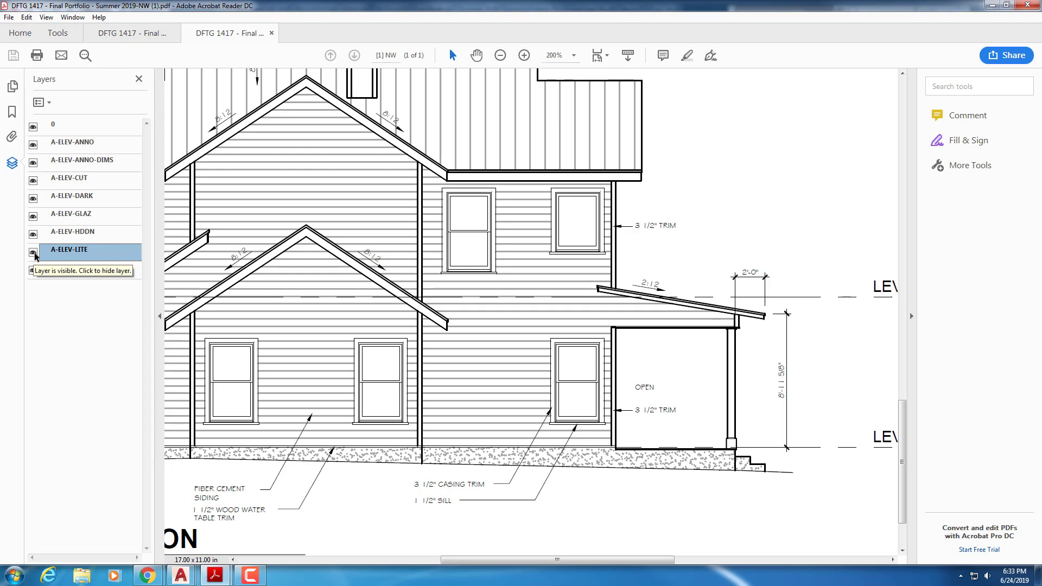
pyautogui.click(33, 252)
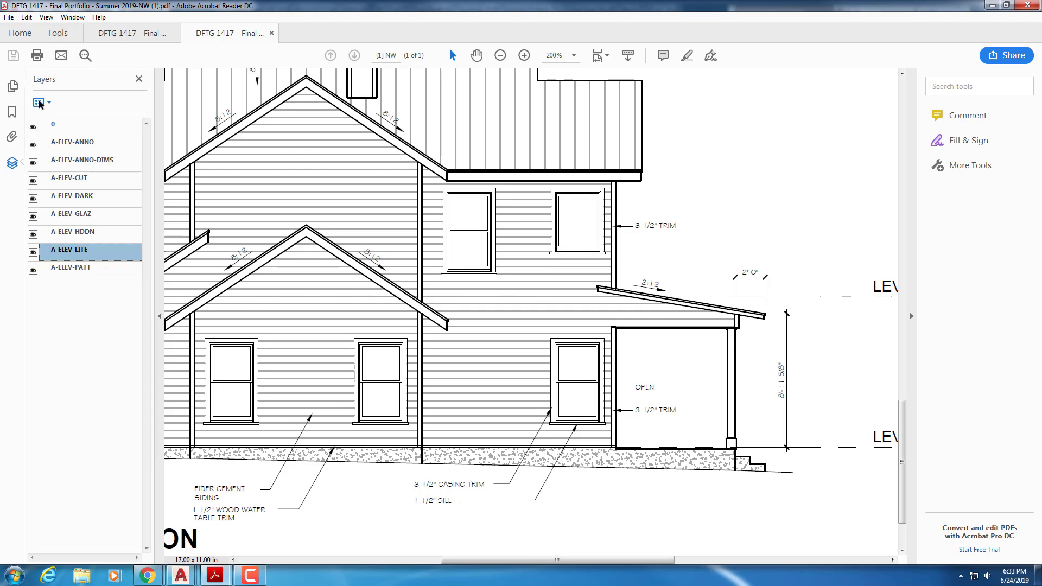
# - Switch back to the AutoCAD drawing of the porch and patio roofs, demo 1 - Copy
pyautogui.click(188, 571)
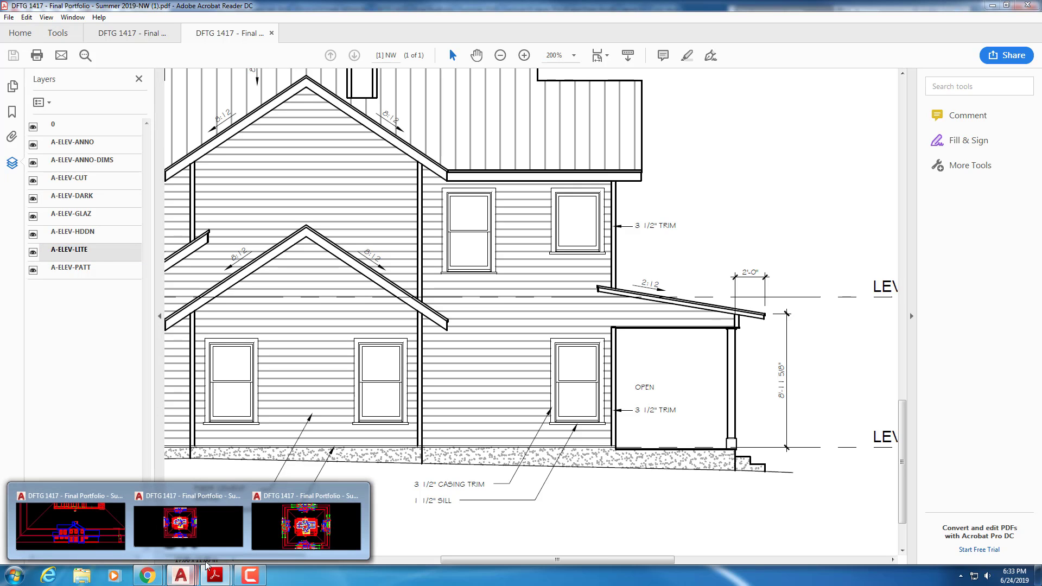
pyautogui.click(71, 524)
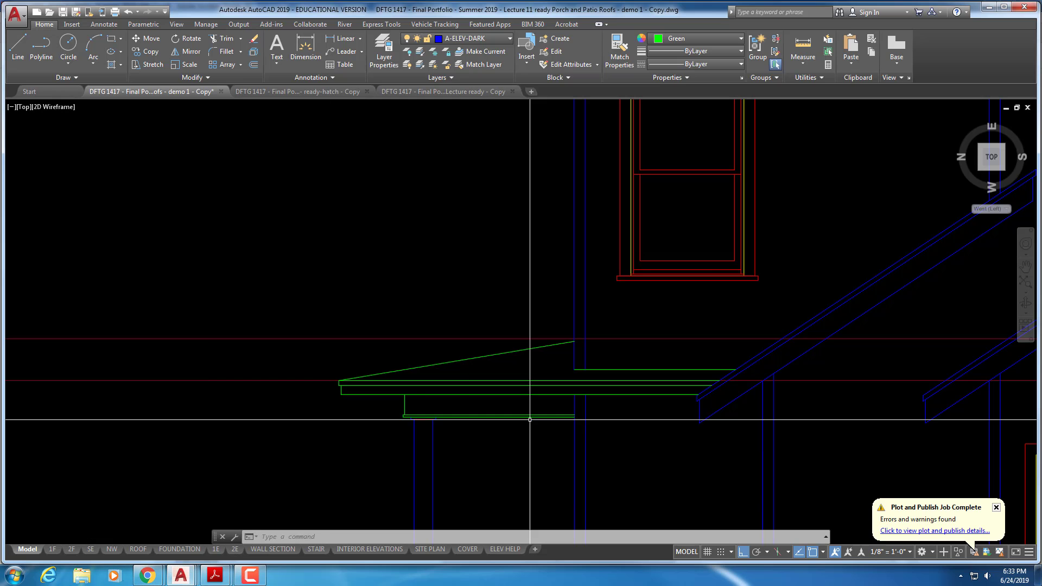
pyautogui.press('Escape')
pyautogui.press('Escape')
pyautogui.press('Escape')
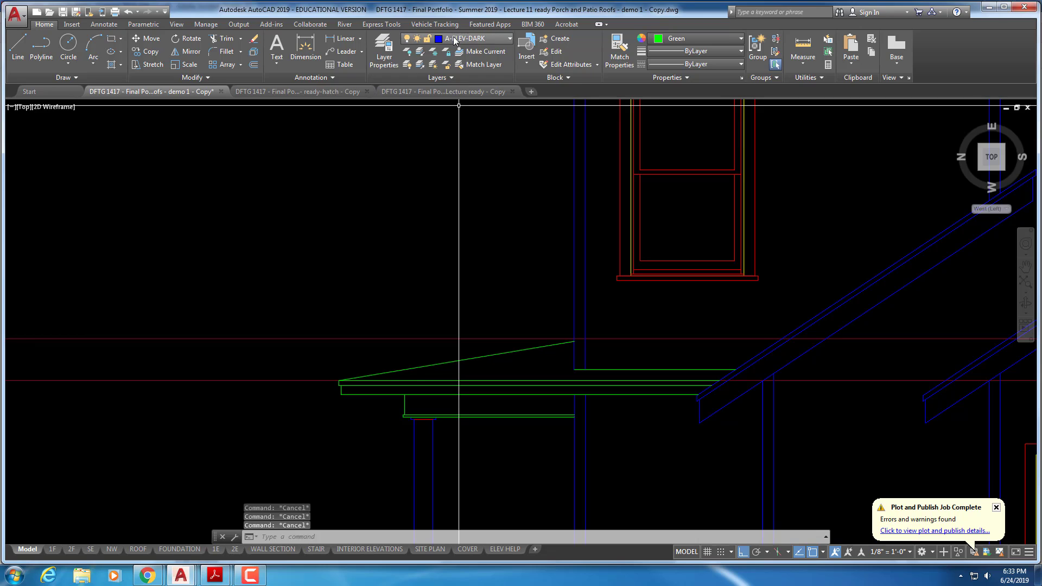
# - Match the sloped line, upper horizontal line and eave of the low roof at the West elevation's left end to the A-ELEV-DARK wall corner line
pyautogui.click(619, 47)
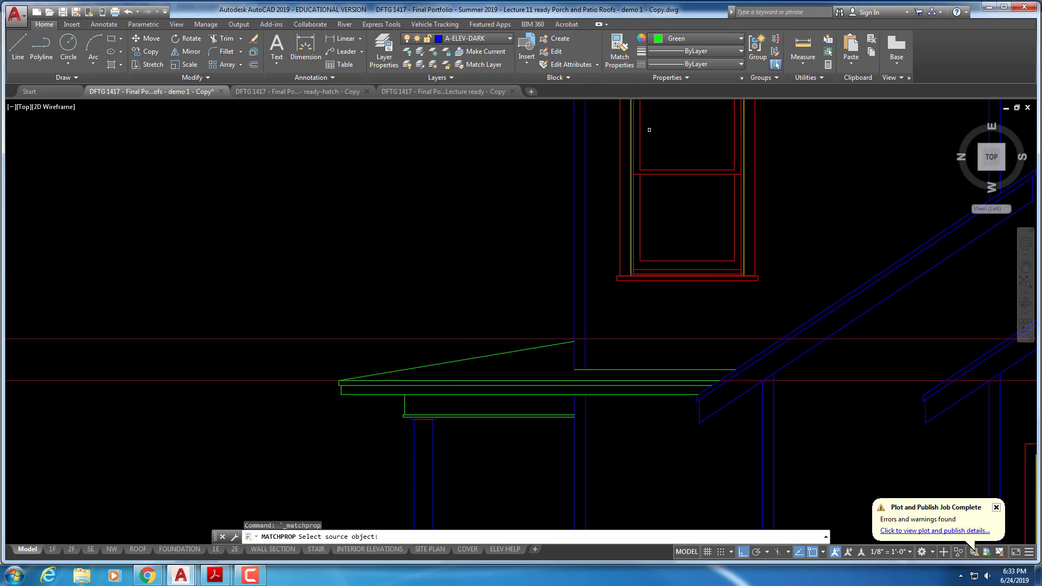
pyautogui.click(574, 310)
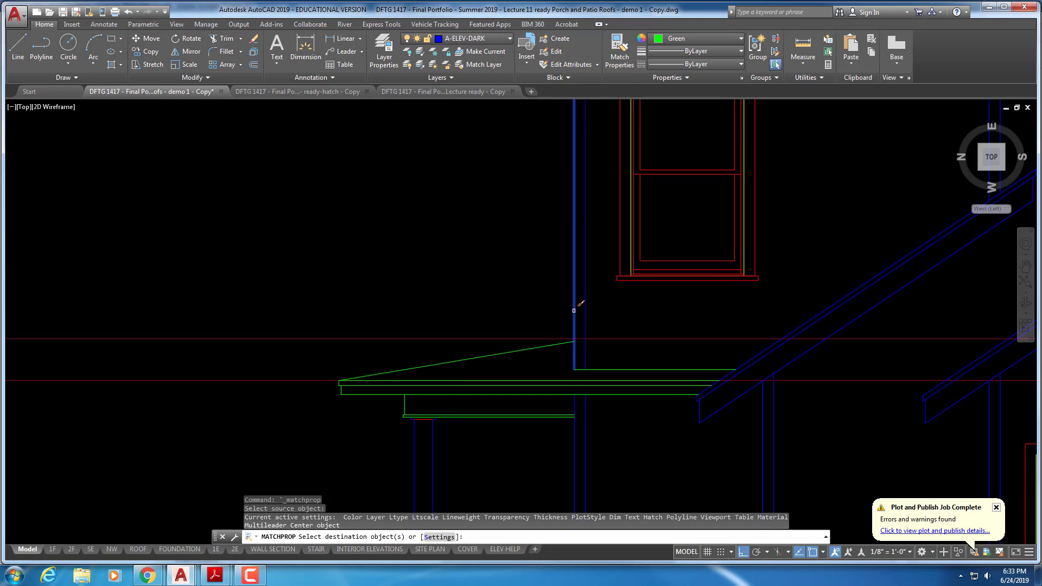
pyautogui.click(539, 346)
pyautogui.click(614, 368)
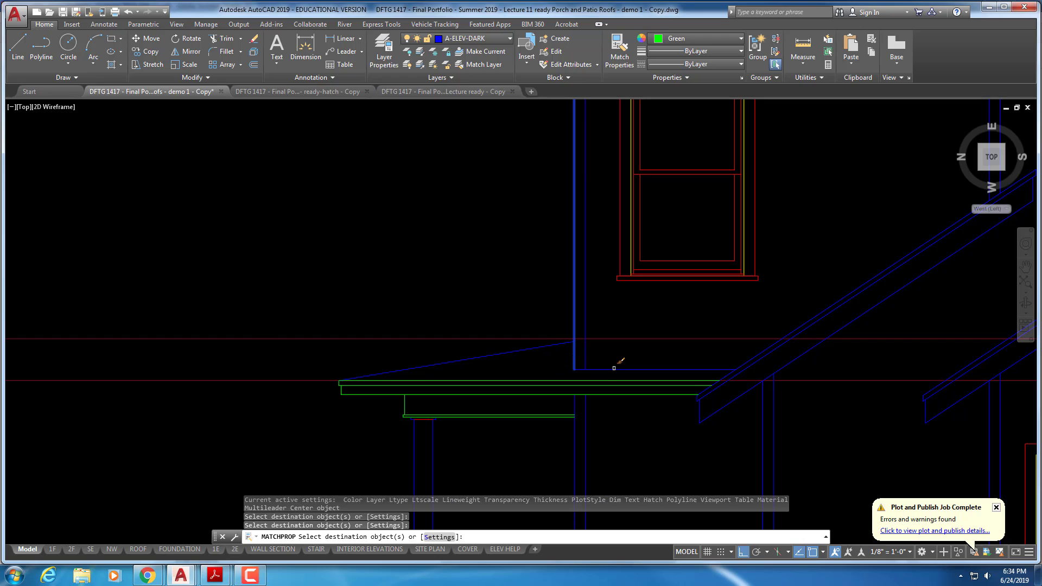
pyautogui.click(579, 380)
# - Match the same roof's fascia end and bottom lines, beam end and lowest beam trim line to the A-ELEV-DARK layer
pyautogui.click(329, 413)
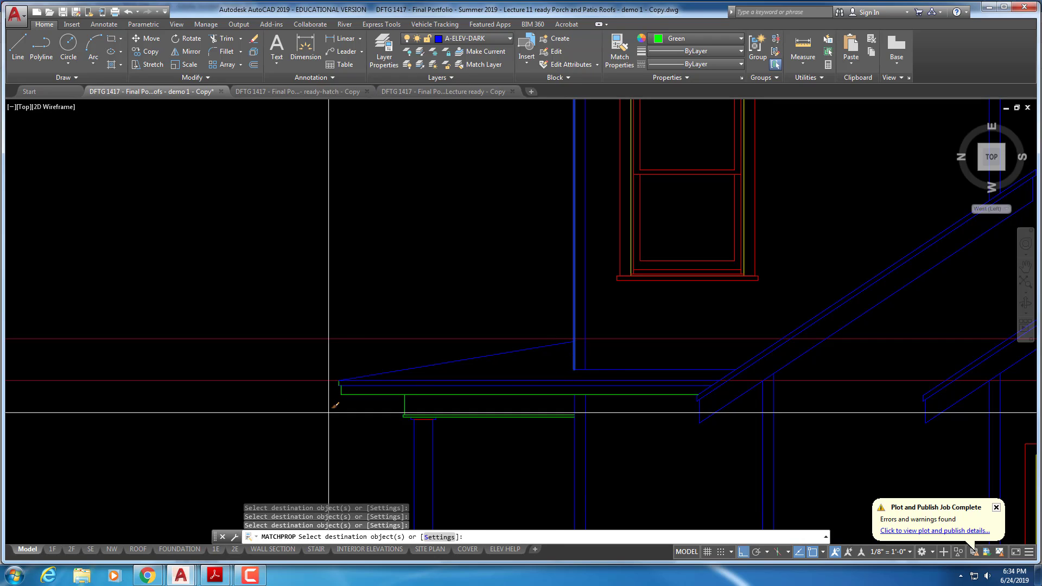
pyautogui.click(350, 368)
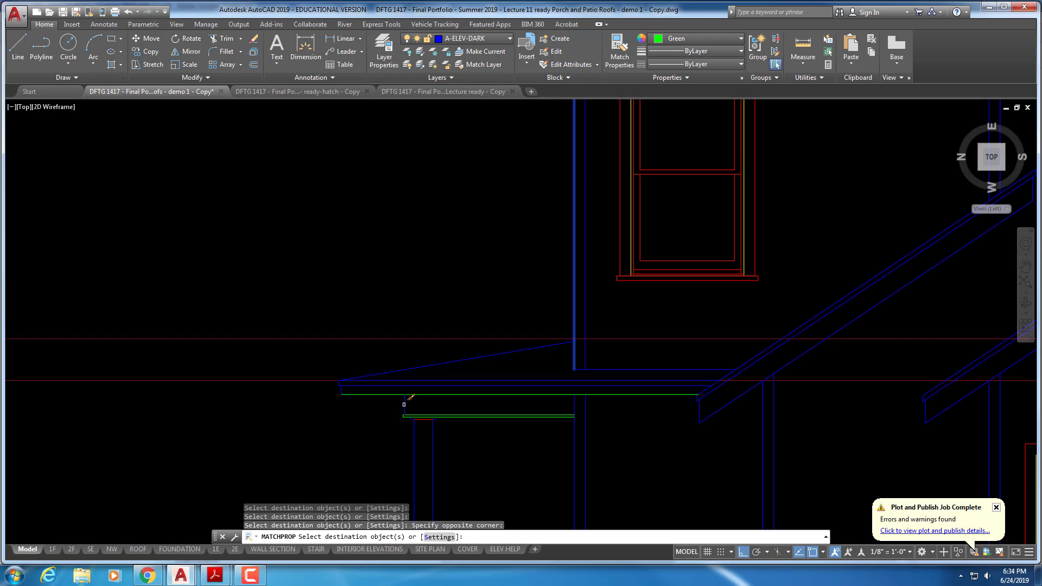
pyautogui.click(404, 404)
pyautogui.click(381, 397)
pyautogui.scroll(5, 449, 400)
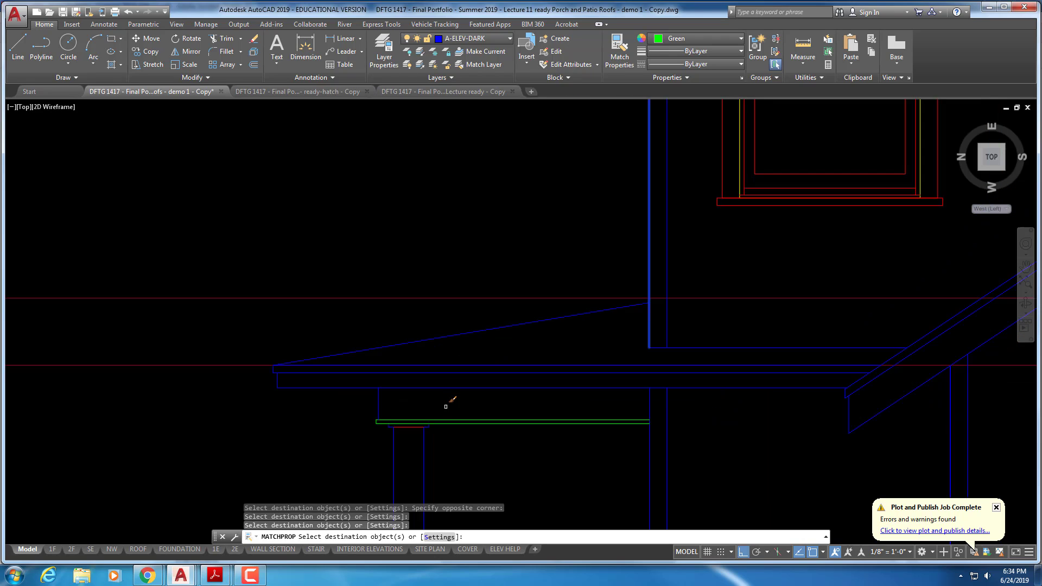
pyautogui.click(251, 454)
pyautogui.press('Escape')
pyautogui.scroll(-5, 260, 412)
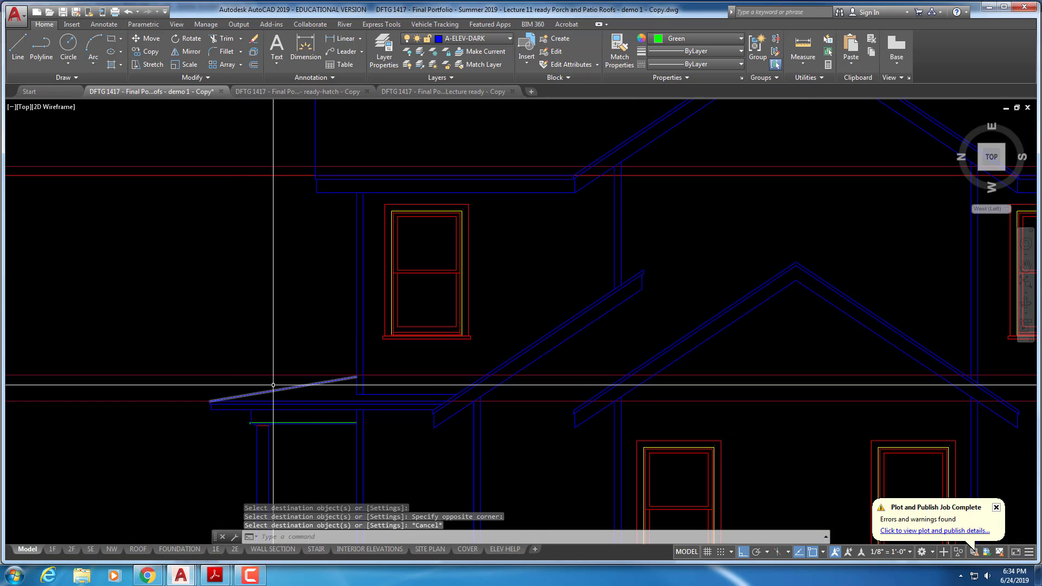
# - Match the upper line of the beam trim under the low roof to the properties of the upper window's casing
pyautogui.rightClick(273, 384)
pyautogui.click(304, 312)
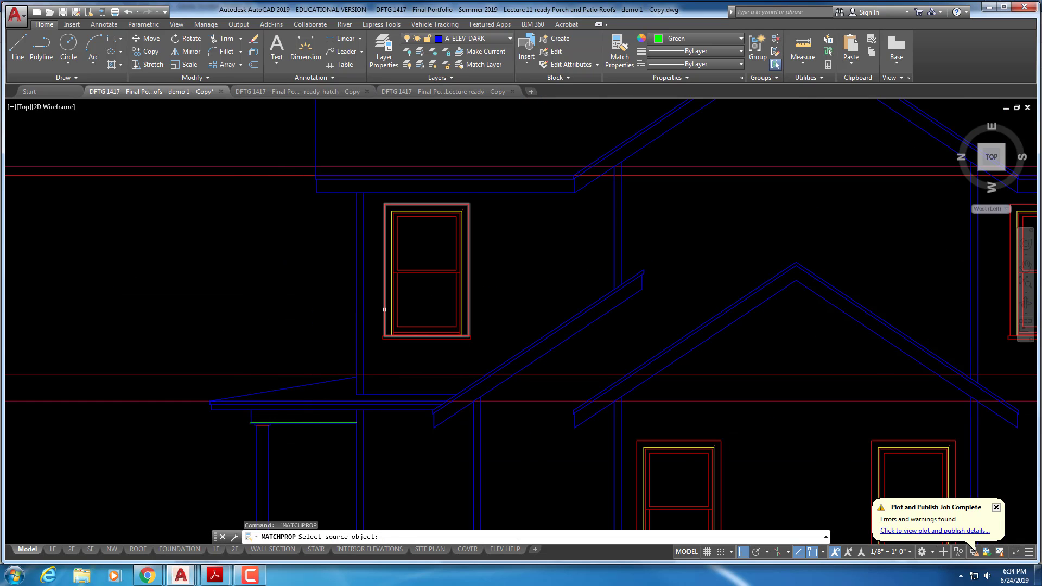
pyautogui.click(384, 309)
pyautogui.scroll(4, 302, 395)
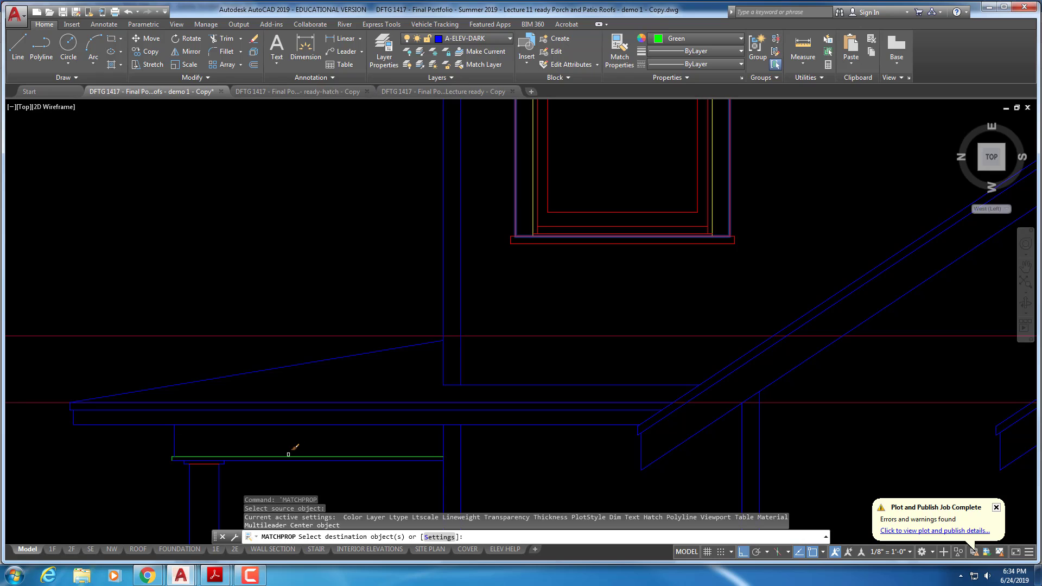
pyautogui.press('Escape')
pyautogui.press('Escape')
# - Match the short end line of the beam trim above the column to the properties of the beam's vertical end line
pyautogui.moveTo(256, 430); pyautogui.dragTo(379, 399, button='middle')
pyautogui.rightClick(375, 400)
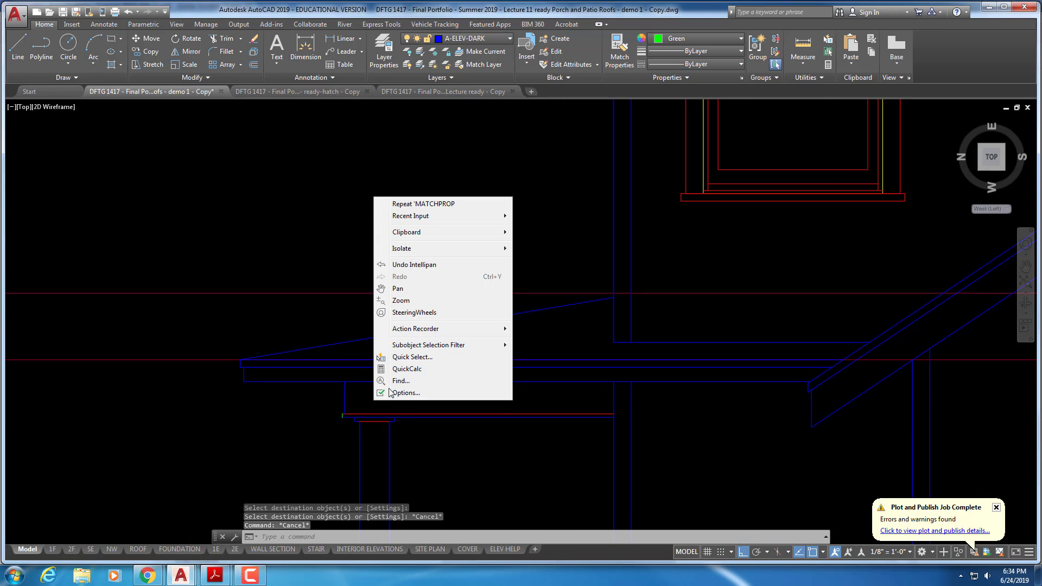
pyautogui.click(400, 209)
pyautogui.scroll(4, 320, 412)
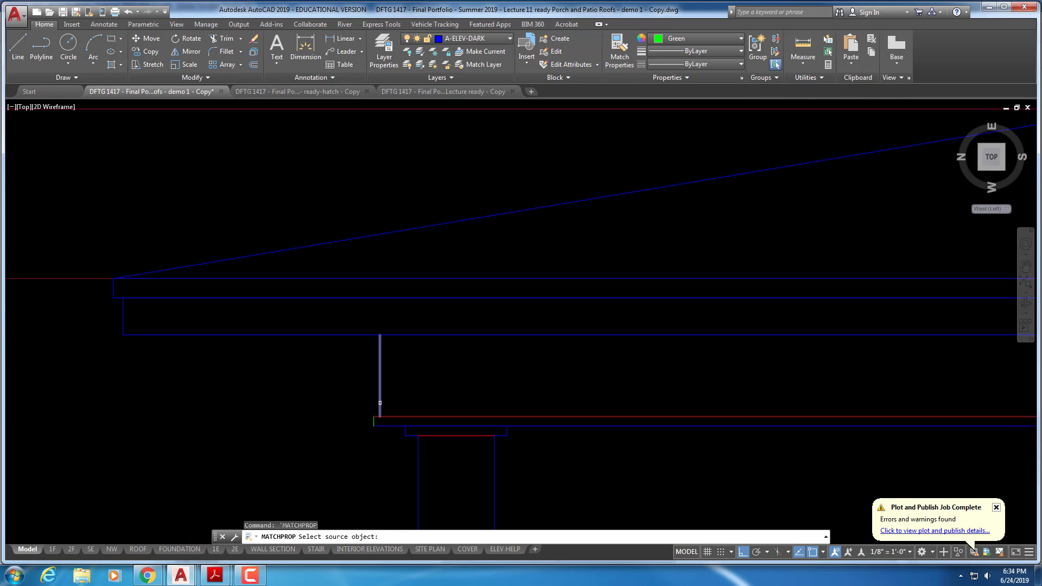
pyautogui.click(380, 402)
pyautogui.click(373, 421)
pyautogui.press('Escape')
pyautogui.rightClick(356, 427)
pyautogui.press('Escape')
pyautogui.scroll(-3, 287, 430)
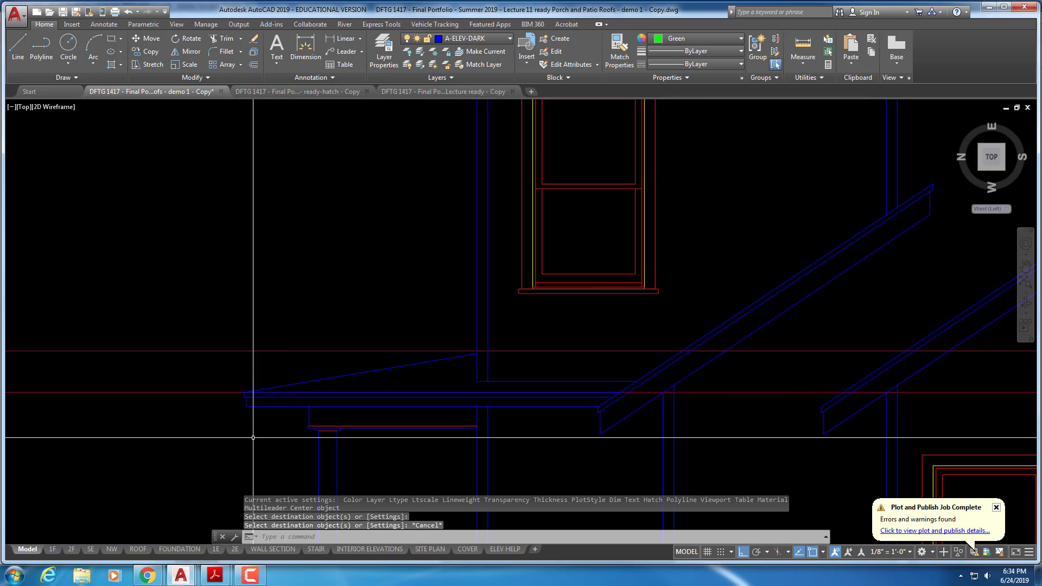
pyautogui.scroll(4, 252, 437)
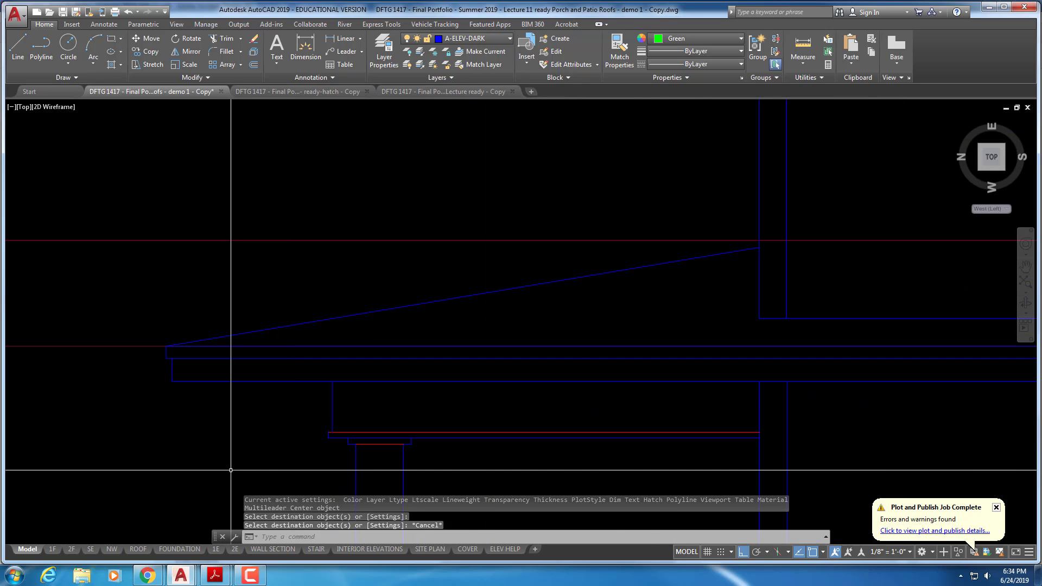
# - Switch the drawing view to the South (Front) UCS
pyautogui.scroll(-5, 230, 470)
pyautogui.moveTo(610, 257); pyautogui.dragTo(417, 325, button='middle')
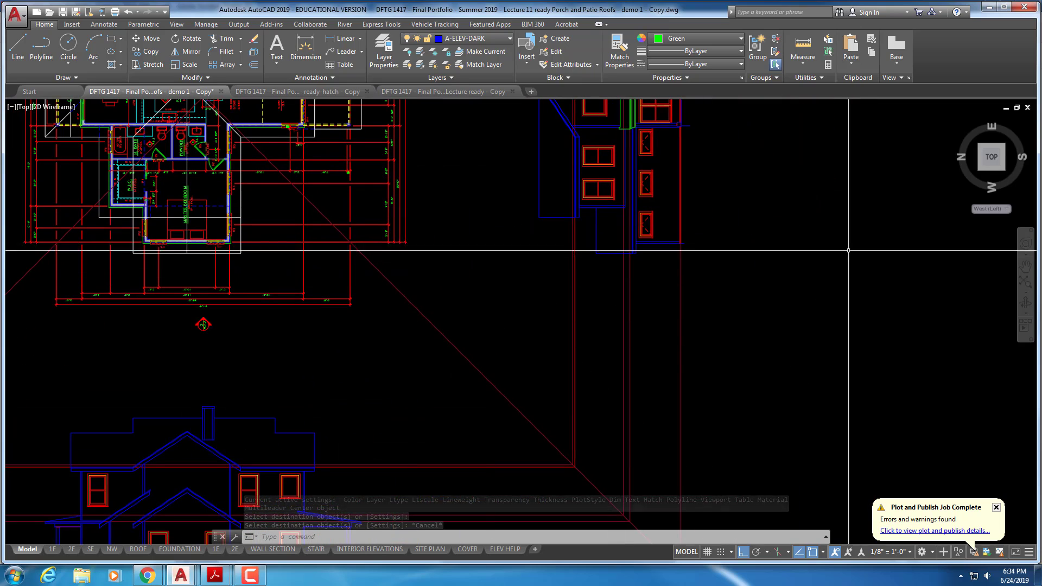
pyautogui.click(1008, 210)
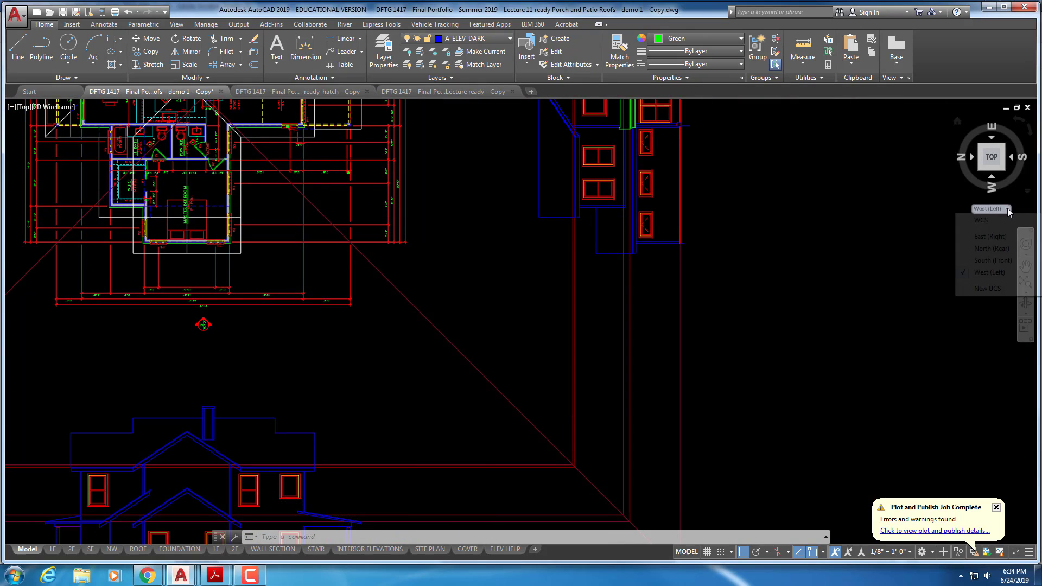
pyautogui.click(991, 260)
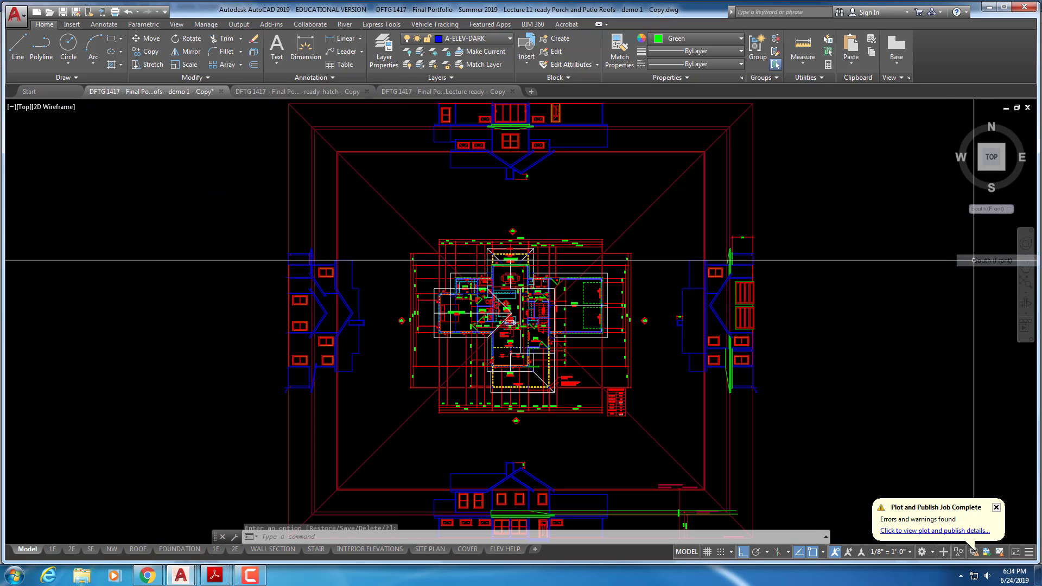
# - Erase the two long horizontal projection lines running east from the porch roof on the South elevation
pyautogui.scroll(5, 479, 382)
pyautogui.scroll(3, 480, 382)
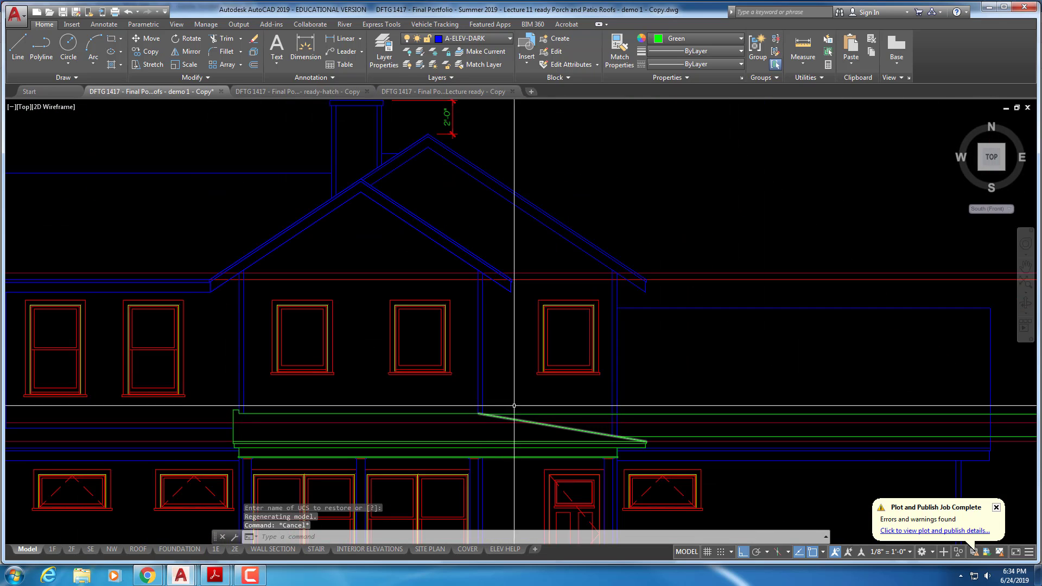
pyautogui.press('Escape')
pyautogui.press('Escape')
pyautogui.press('Escape')
pyautogui.write('e')
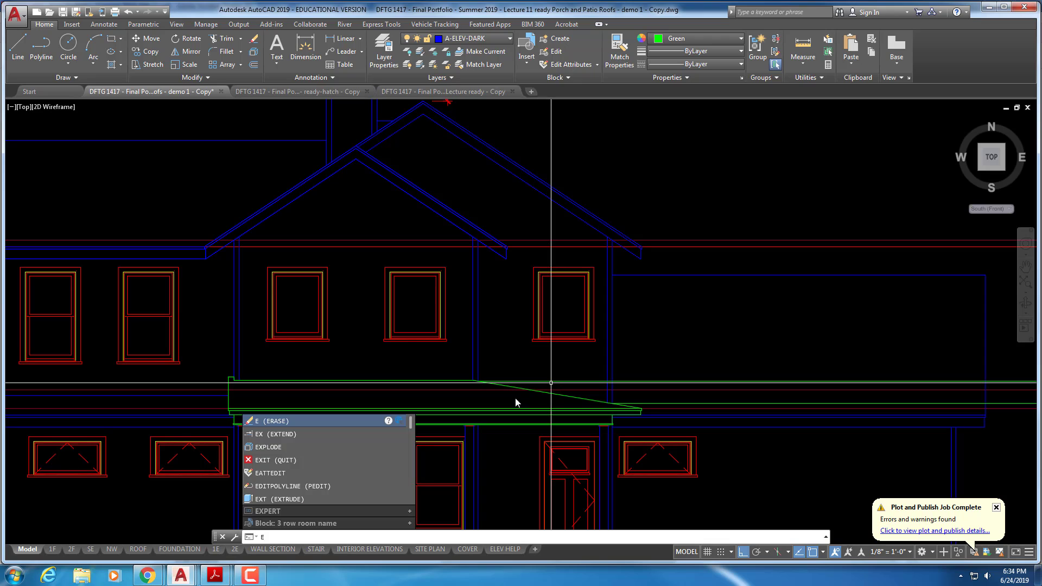
pyautogui.press('Return')
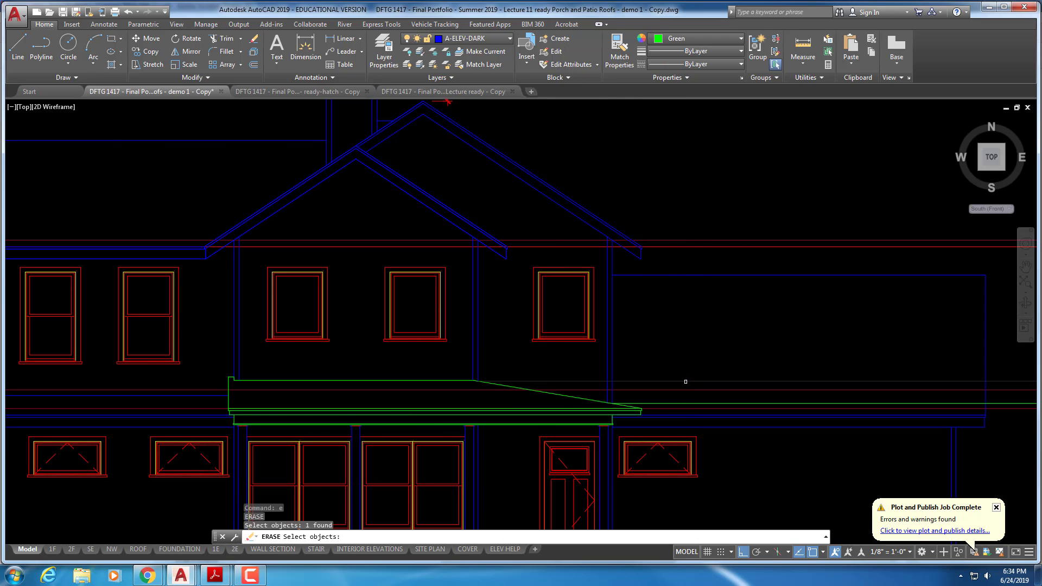
pyautogui.press('Escape')
pyautogui.press('Escape')
# - Erase the short vertical line where the west end of the porch roof meets the wall corner
pyautogui.scroll(4, 383, 336)
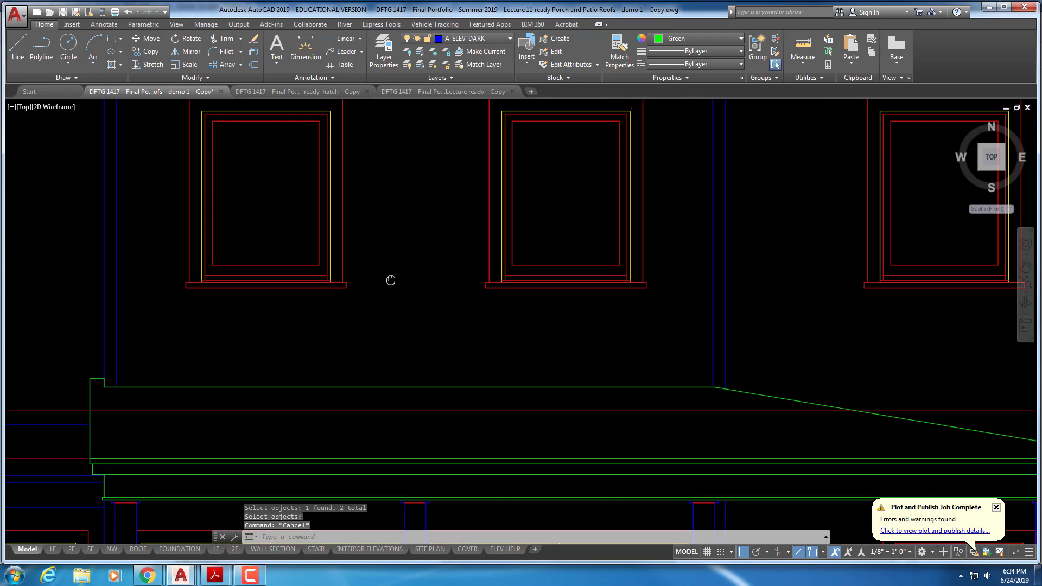
pyautogui.click(619, 48)
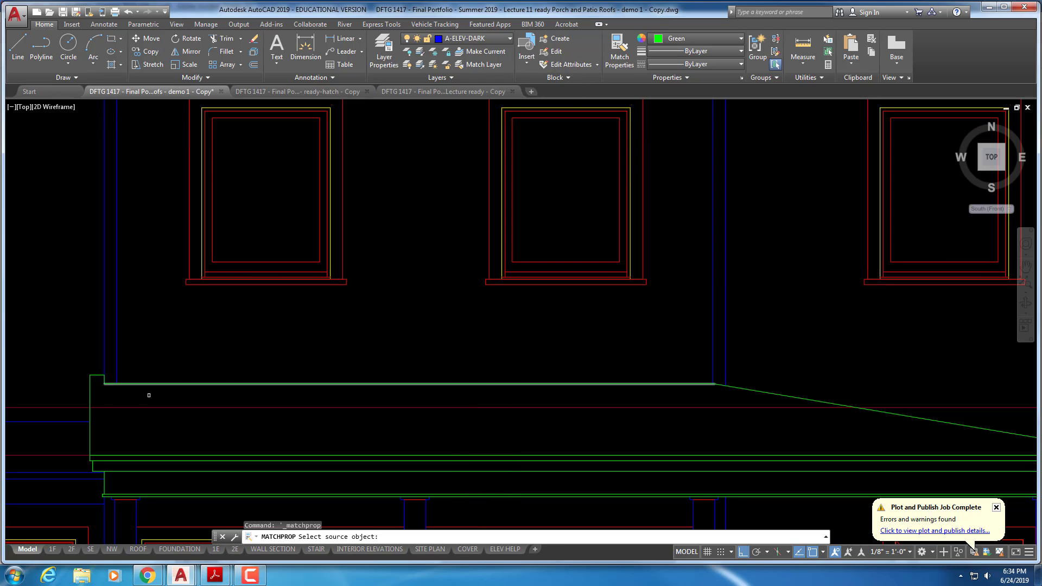
pyautogui.press('Escape')
pyautogui.write('e')
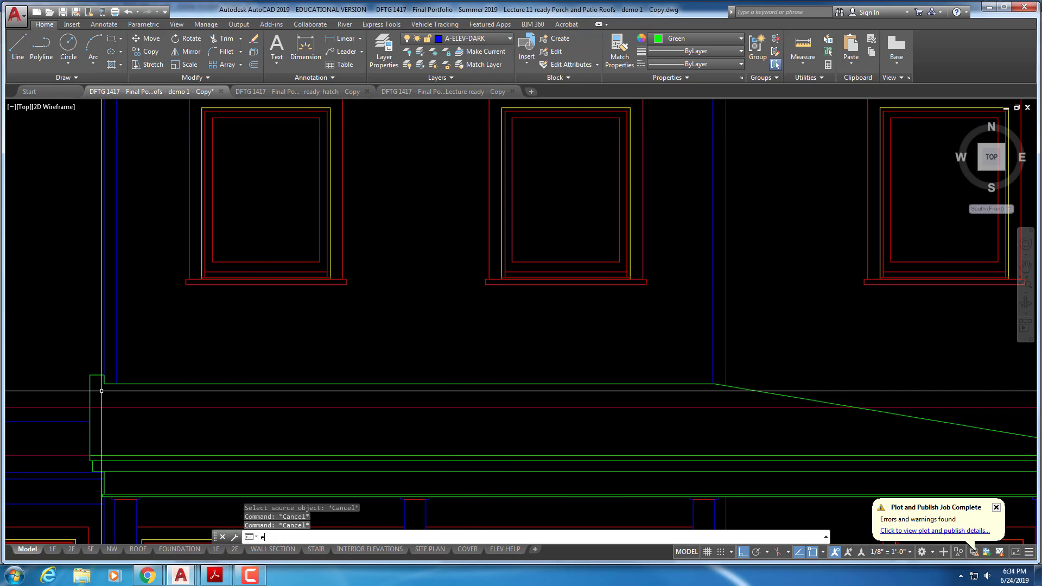
pyautogui.press('Return')
pyautogui.click(106, 367)
pyautogui.press('Escape')
pyautogui.press('Escape')
pyautogui.press('Escape')
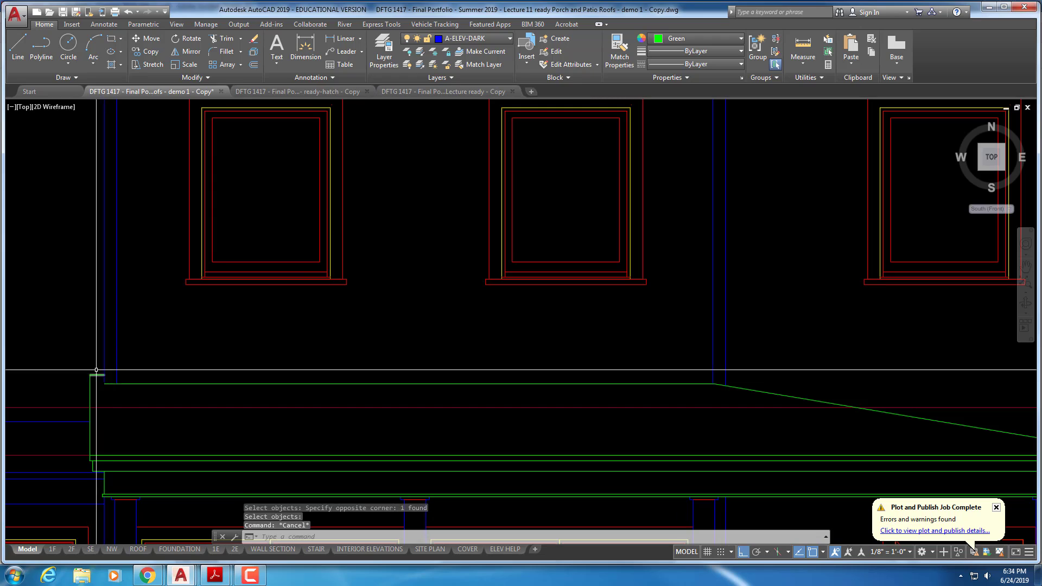
# - Match the front porch roof's upper horizontal line and its west end outline to the A-ELEV-DARK wall corner line
pyautogui.click(619, 48)
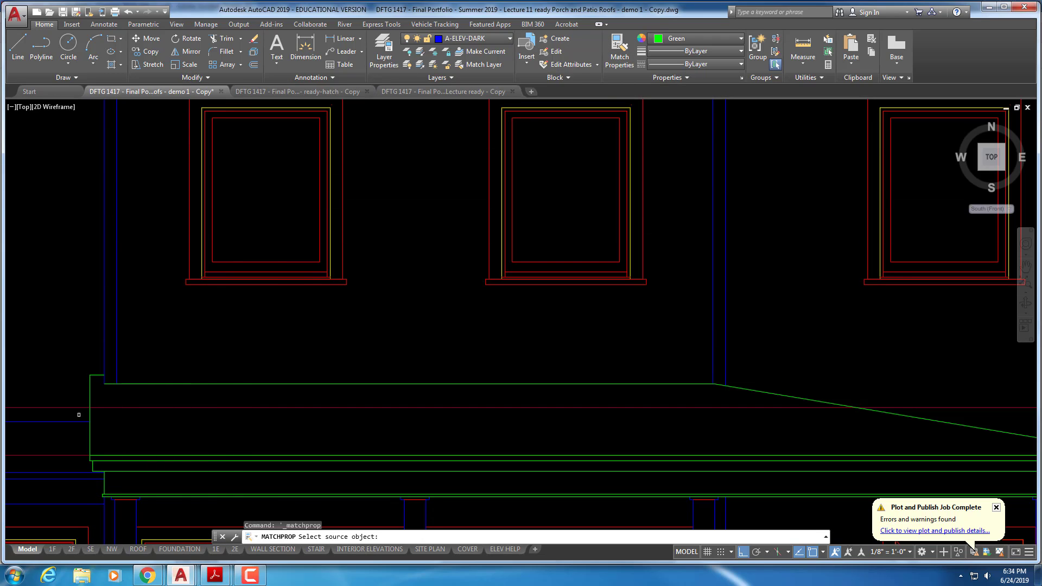
pyautogui.click(105, 368)
pyautogui.click(150, 372)
pyautogui.click(140, 385)
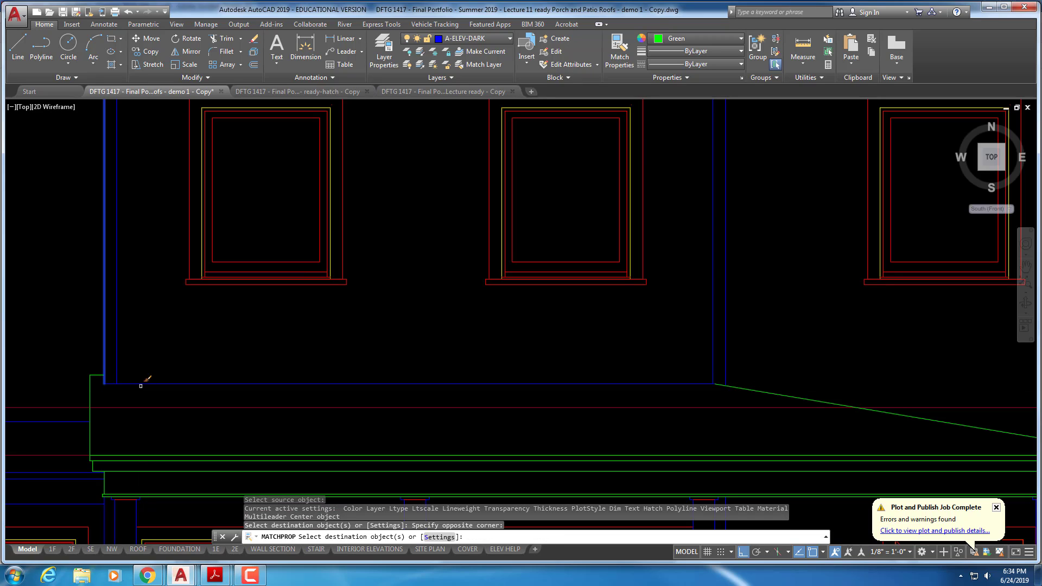
pyautogui.click(97, 402)
pyautogui.click(86, 370)
pyautogui.click(128, 445)
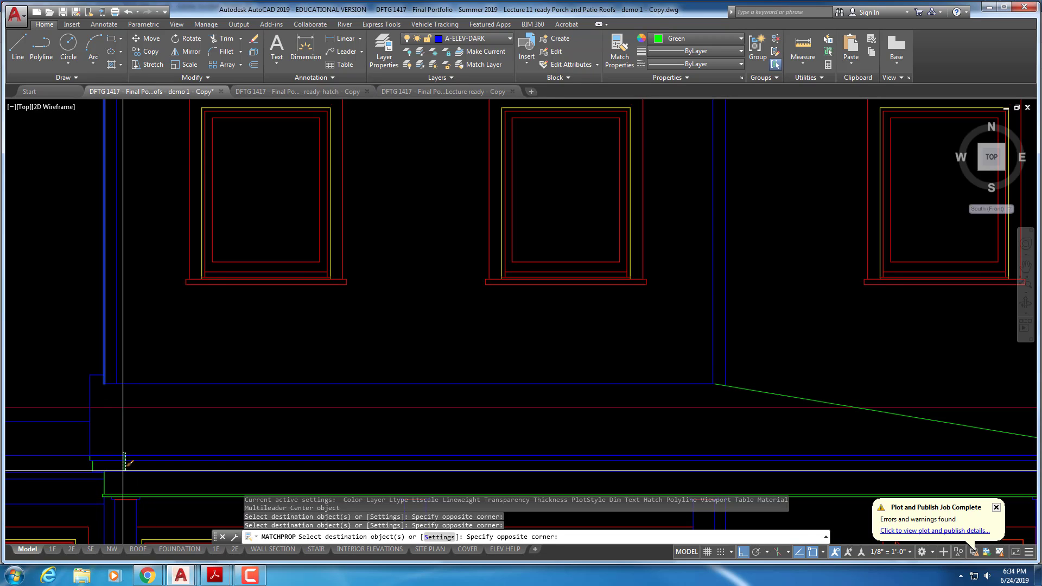
# - Match the front porch's remaining fascia end lines, beam end and lowest beam trim line to the same dark wall line
pyautogui.click(131, 465)
pyautogui.click(111, 456)
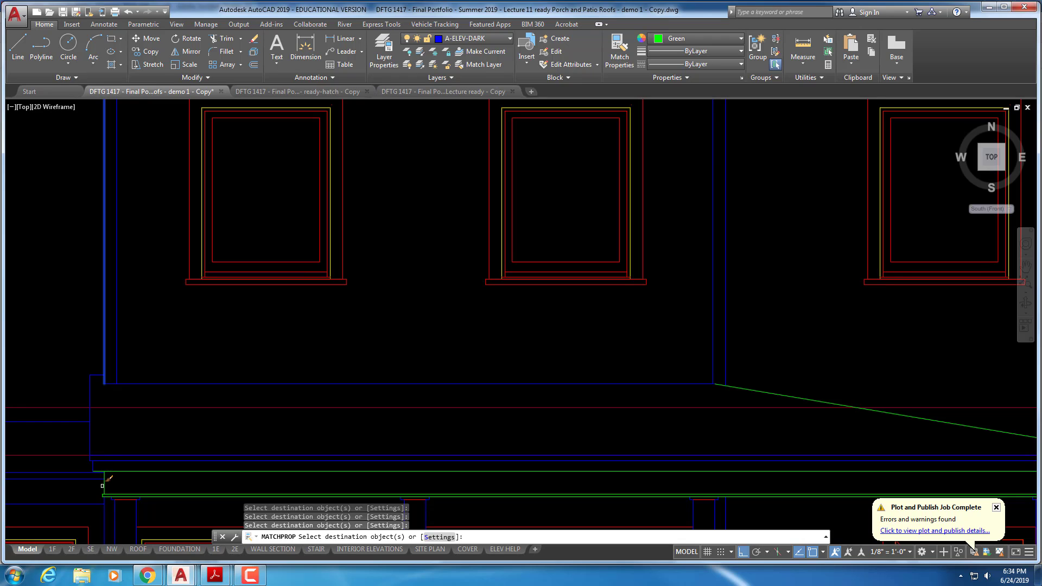
pyautogui.click(94, 500)
pyautogui.click(146, 492)
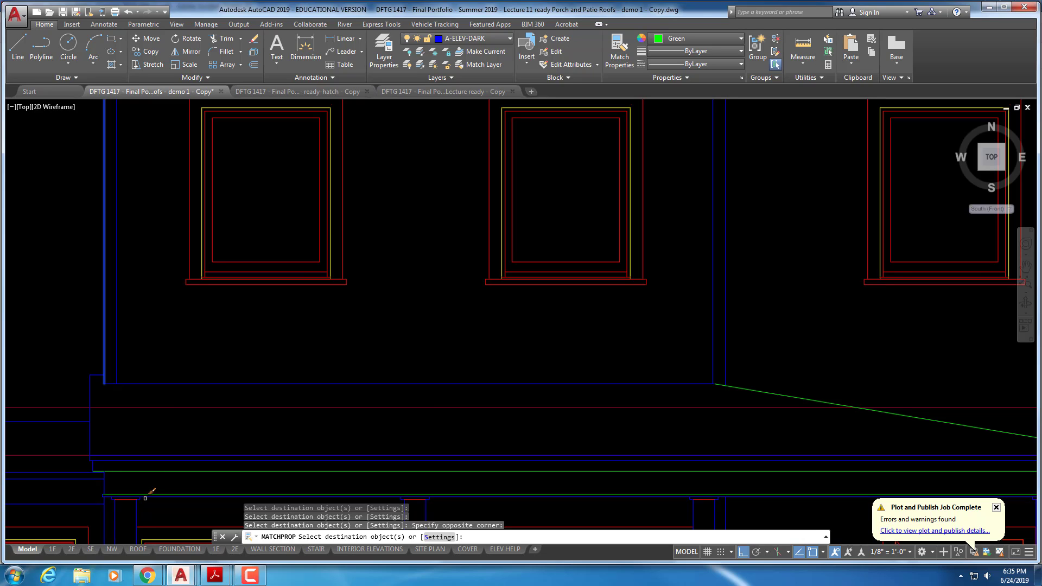
pyautogui.press('Escape')
# - Match the bottom line of the front porch fascia to the properties of the fascia line above it
pyautogui.rightClick(148, 443)
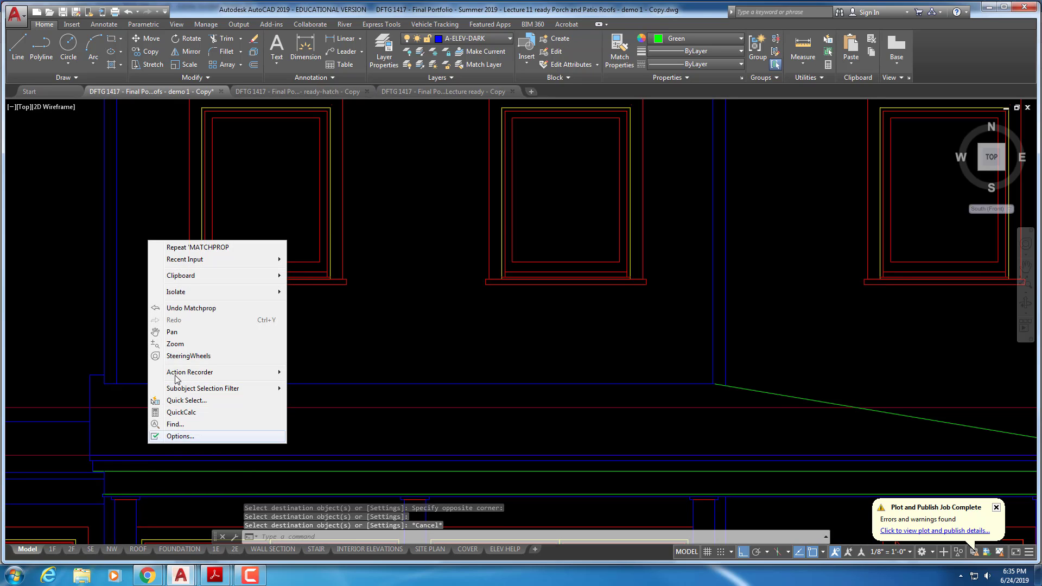
pyautogui.click(189, 251)
pyautogui.click(144, 462)
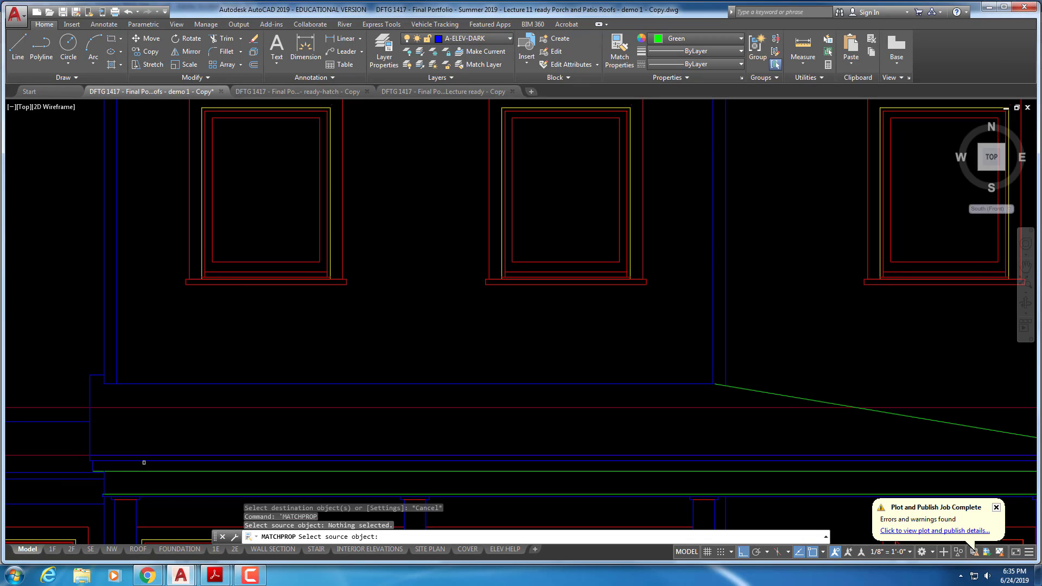
pyautogui.click(144, 462)
pyautogui.press('Escape')
pyautogui.rightClick(160, 355)
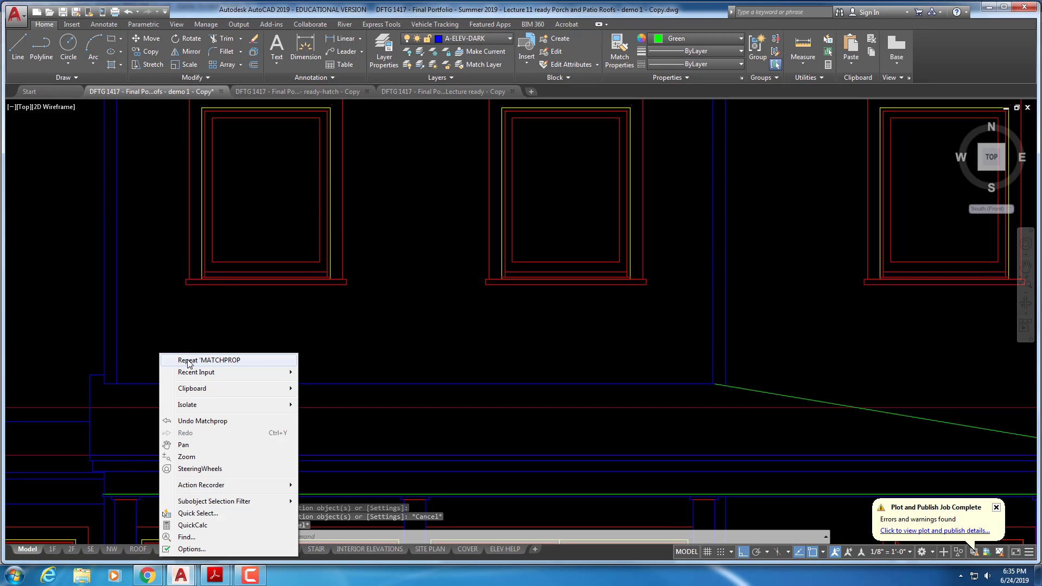
pyautogui.click(196, 251)
pyautogui.press('Escape')
pyautogui.press('Escape')
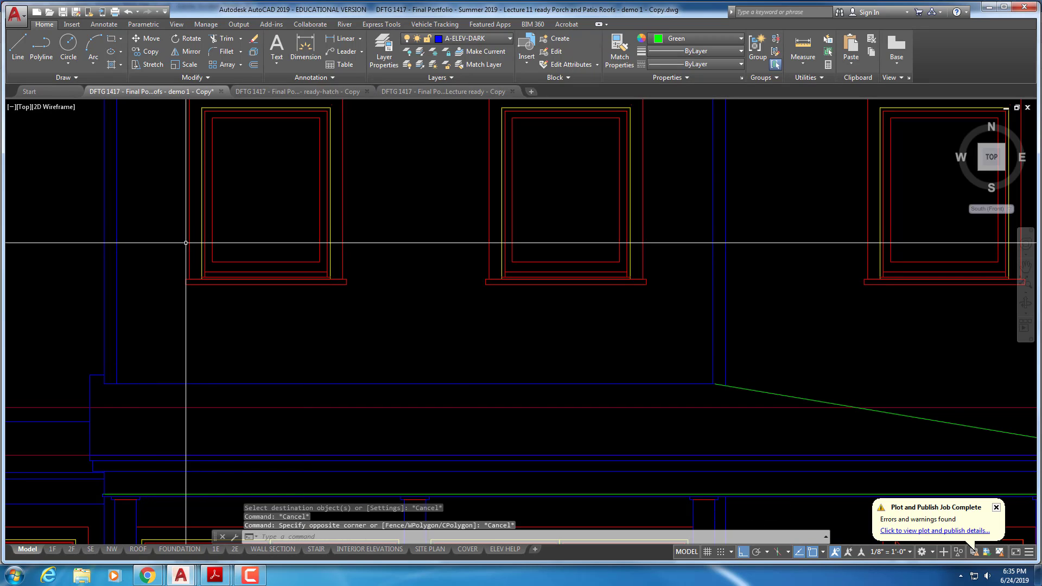
# - Match the upper trim line of the front porch beam to the properties of the red window trim
pyautogui.rightClick(184, 232)
pyautogui.click(204, 238)
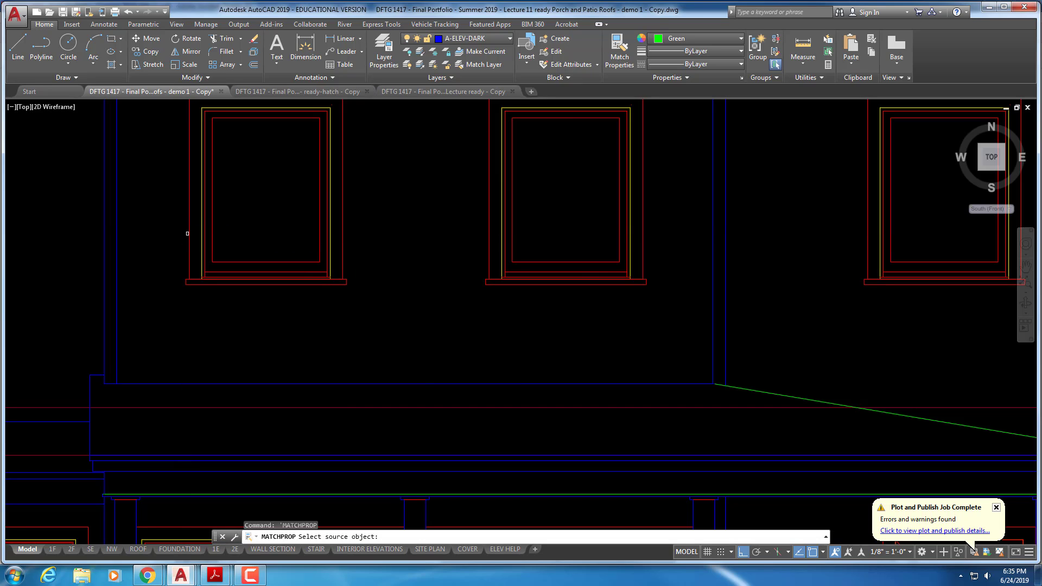
pyautogui.click(187, 233)
pyautogui.click(191, 226)
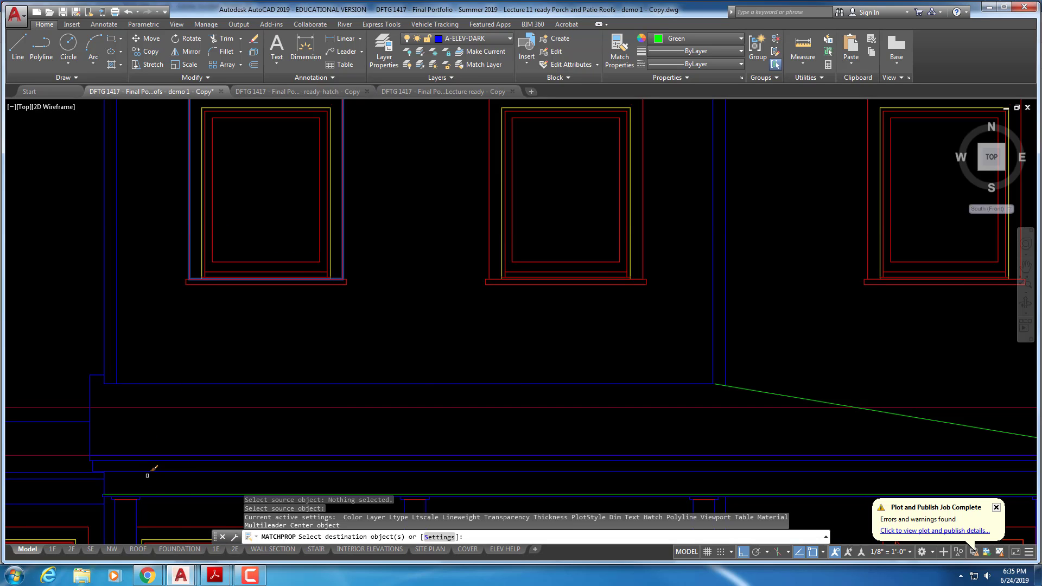
pyautogui.press('Escape')
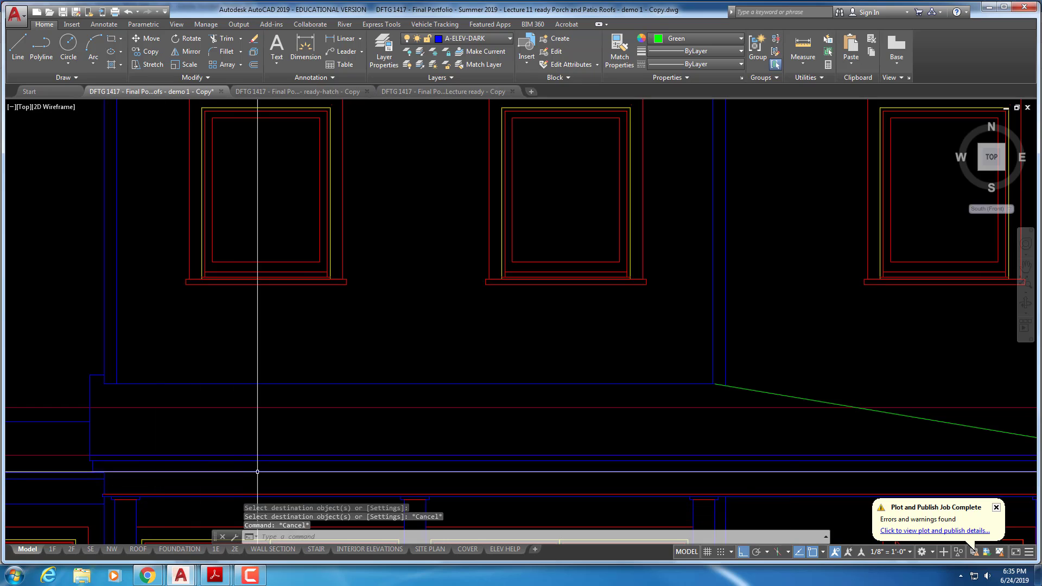
# - Match the sloped east edge of the front porch roof to the dark blue horizontal roof line it meets
pyautogui.scroll(-5, 302, 416)
pyautogui.scroll(1, 371, 416)
pyautogui.scroll(2, 513, 429)
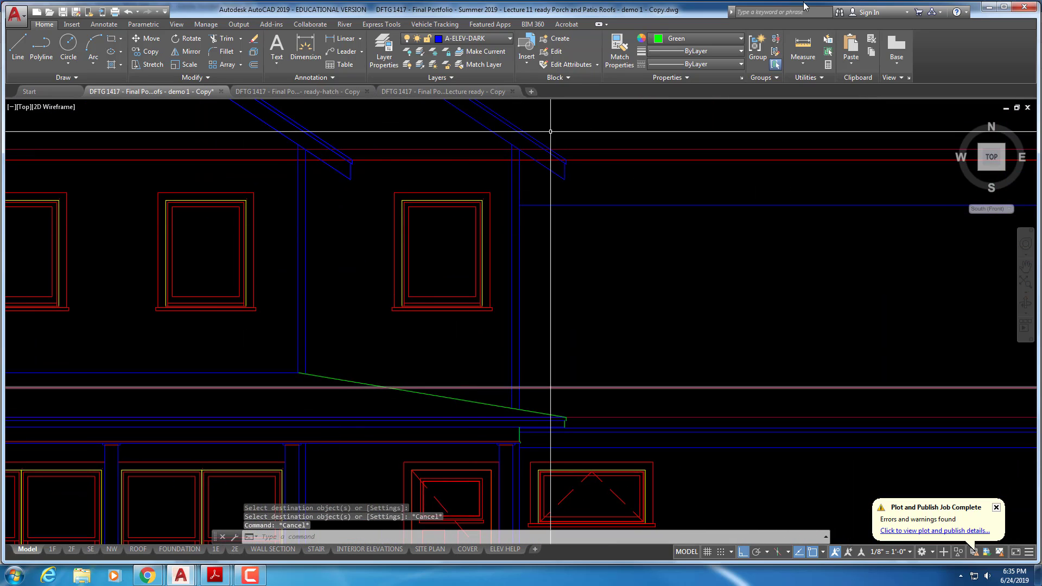
pyautogui.click(619, 49)
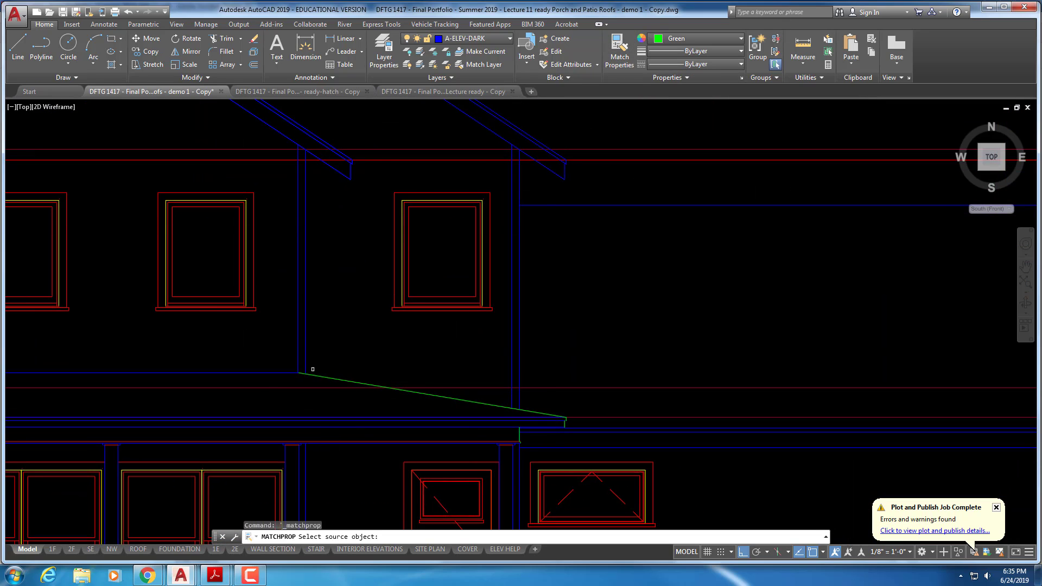
pyautogui.click(262, 372)
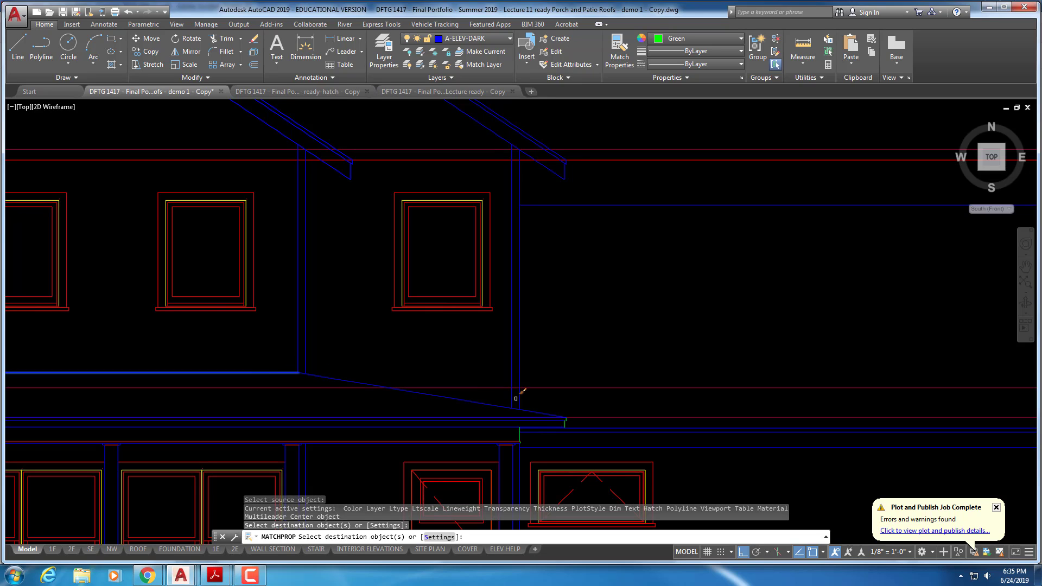
# - Match the front porch's east beam end, fascia end lines and small trim end line to the same dark roof line
pyautogui.scroll(4, 521, 402)
pyautogui.click(514, 479)
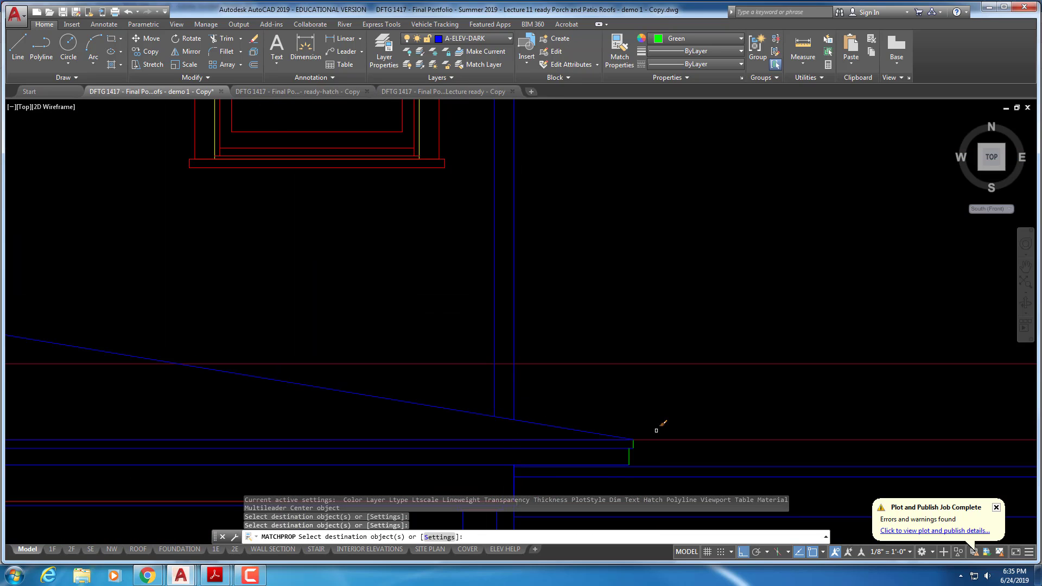
pyautogui.click(609, 489)
pyautogui.scroll(4, 624, 445)
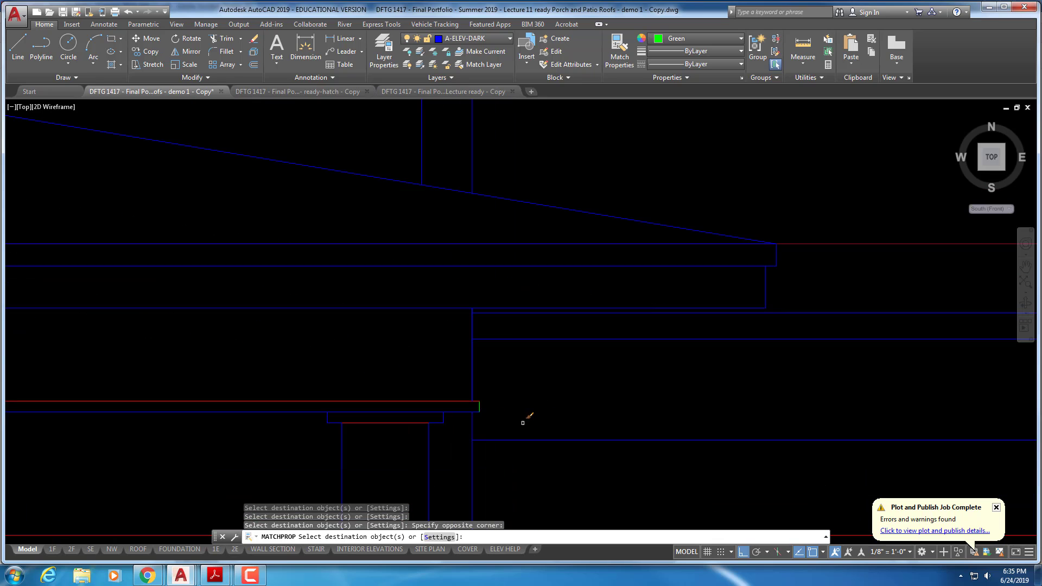
pyautogui.click(480, 407)
pyautogui.rightClick(534, 401)
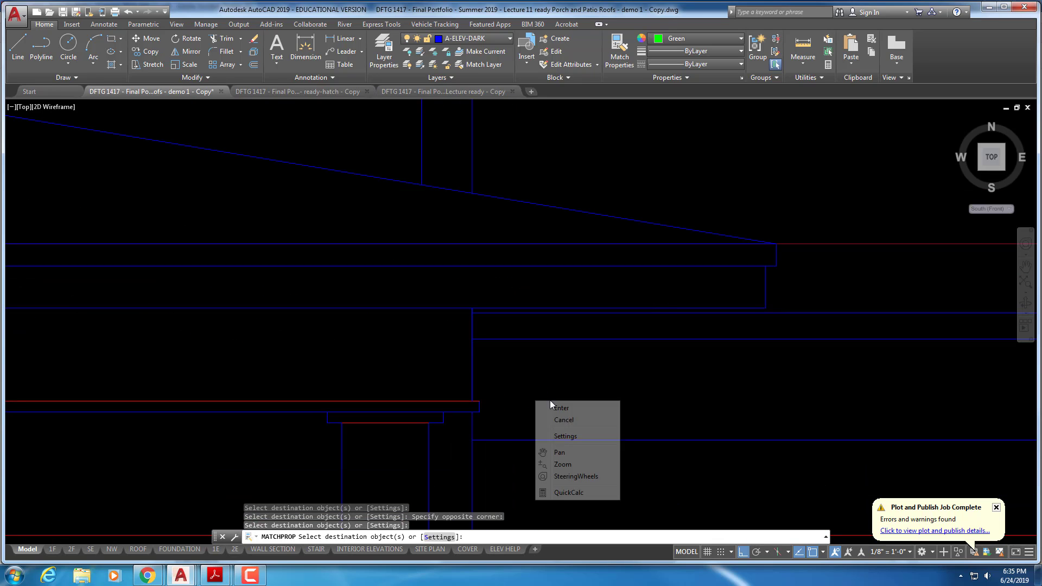
pyautogui.click(556, 417)
# - Switch the drawing orientation to the East (Right) UCS and go to the front porch roof on that elevation
pyautogui.scroll(-10, 526, 402)
pyautogui.moveTo(646, 345)
pyautogui.mouseDown(button='middle')
pyautogui.moveTo(485, 362)
pyautogui.moveTo(518, 359)
pyautogui.mouseUp(button='middle')
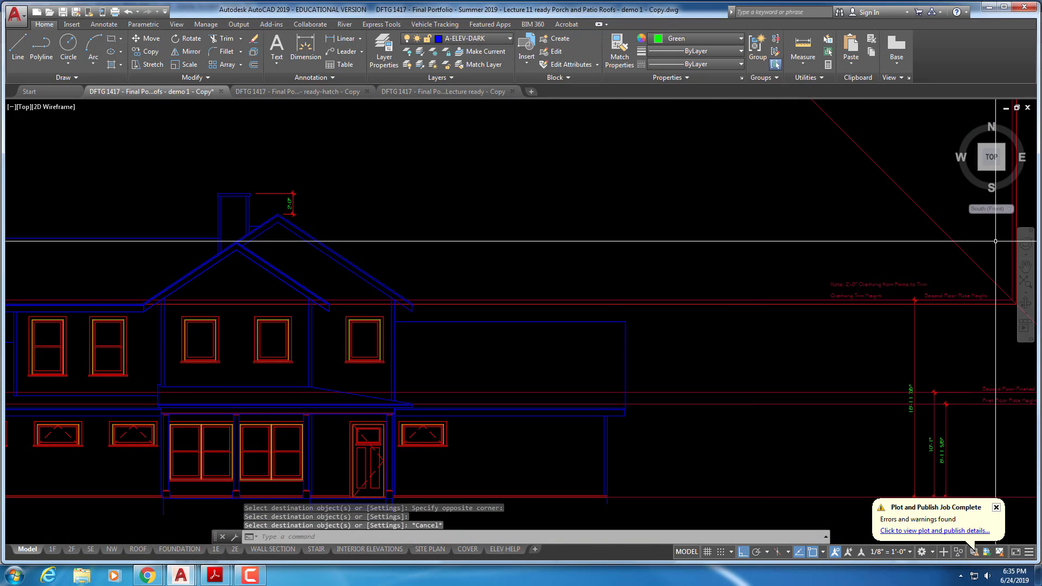
pyautogui.click(1010, 210)
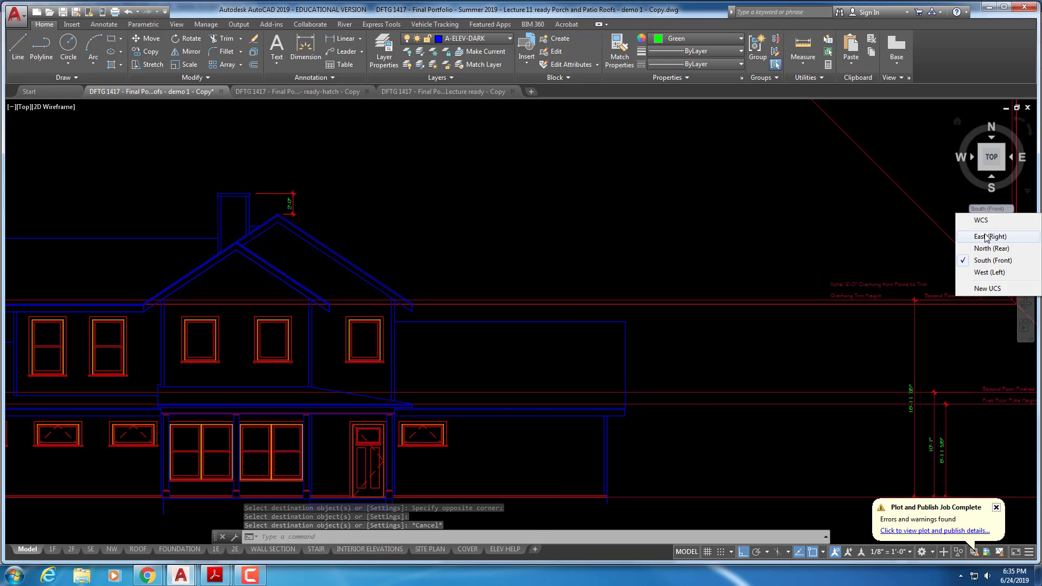
pyautogui.click(985, 298)
pyautogui.scroll(10, 516, 412)
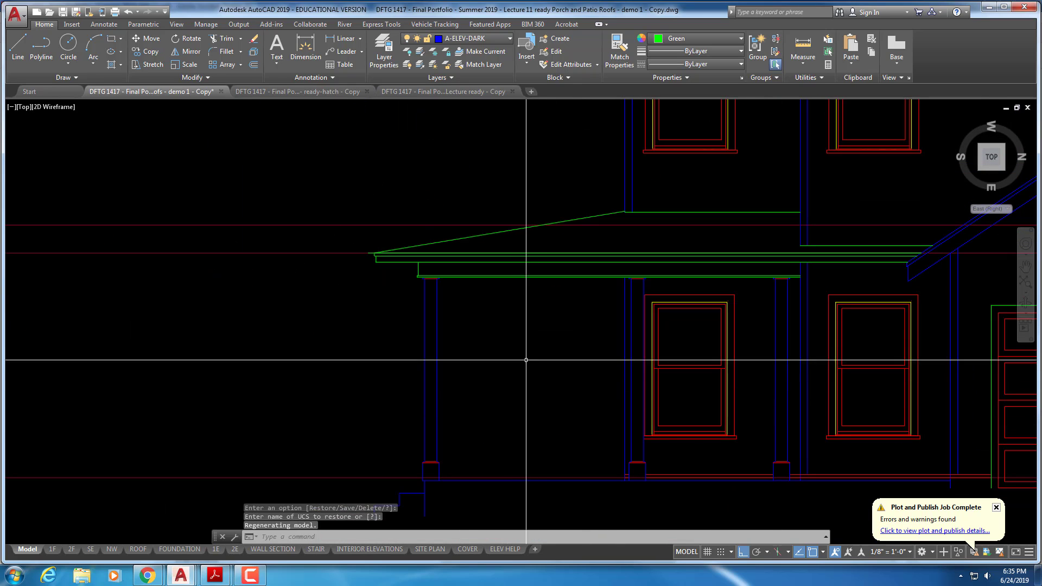
pyautogui.press('Escape')
pyautogui.press('Escape')
pyautogui.press('Escape')
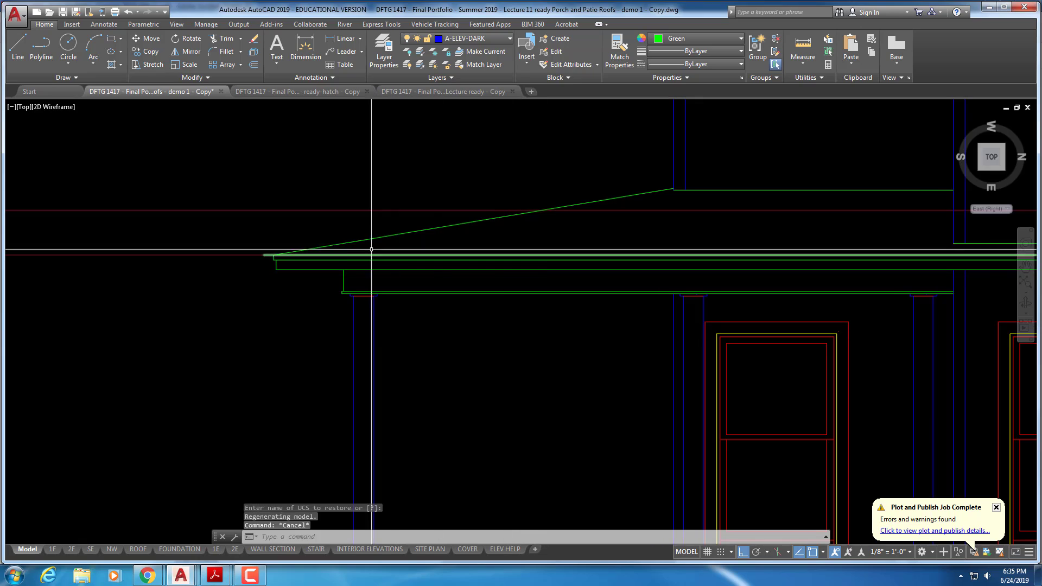
# - Erase the extra green line that overshoots the south tip of the porch eave on the East elevation
pyautogui.write('e')
pyautogui.press('Return')
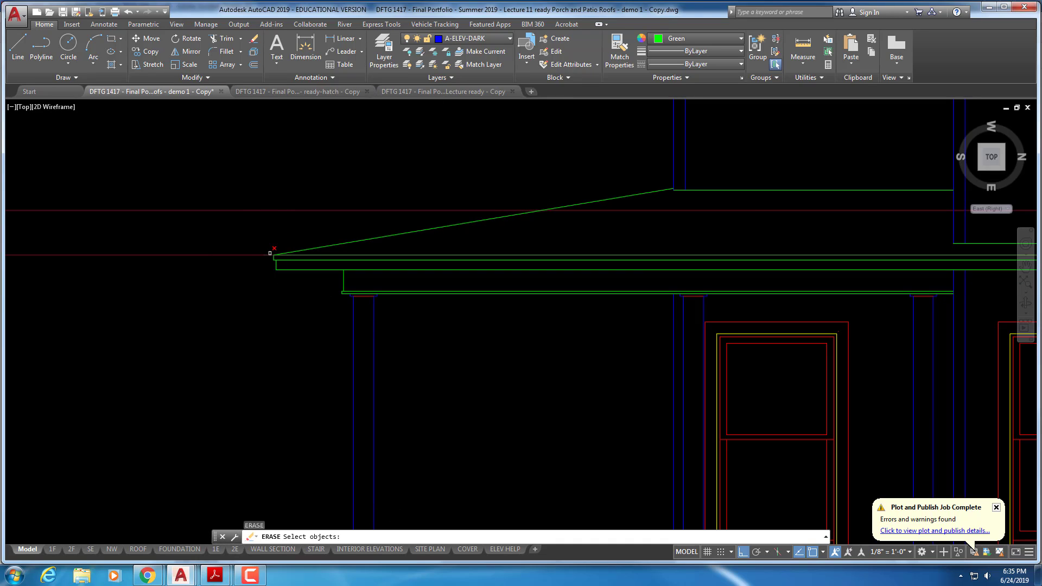
pyautogui.press('Escape')
# - Match the East elevation porch roof's top horizontal line and sloped edge to the dark blue wall corner line
pyautogui.scroll(-4, 250, 293)
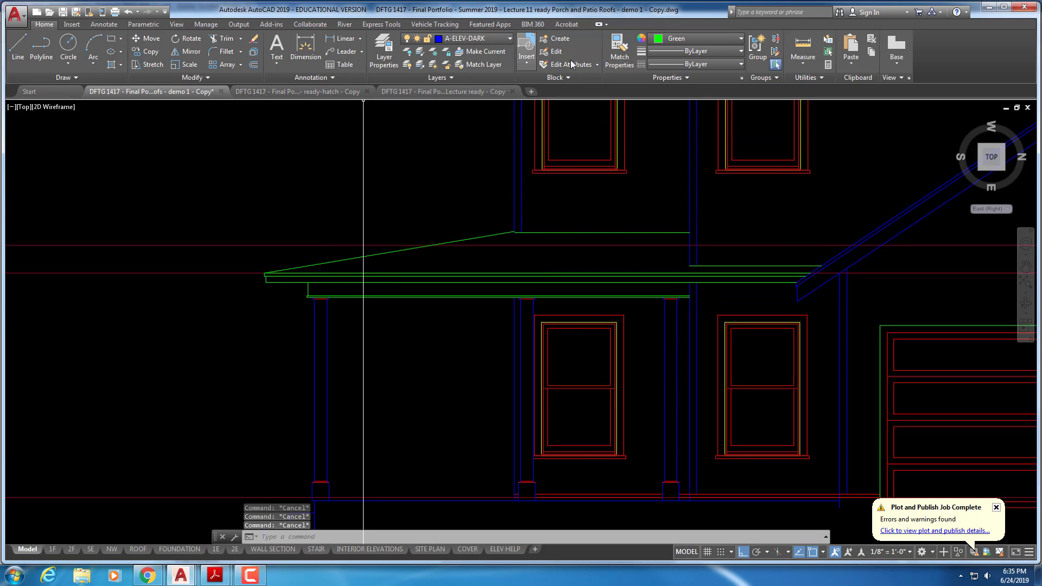
pyautogui.click(619, 50)
pyautogui.click(522, 223)
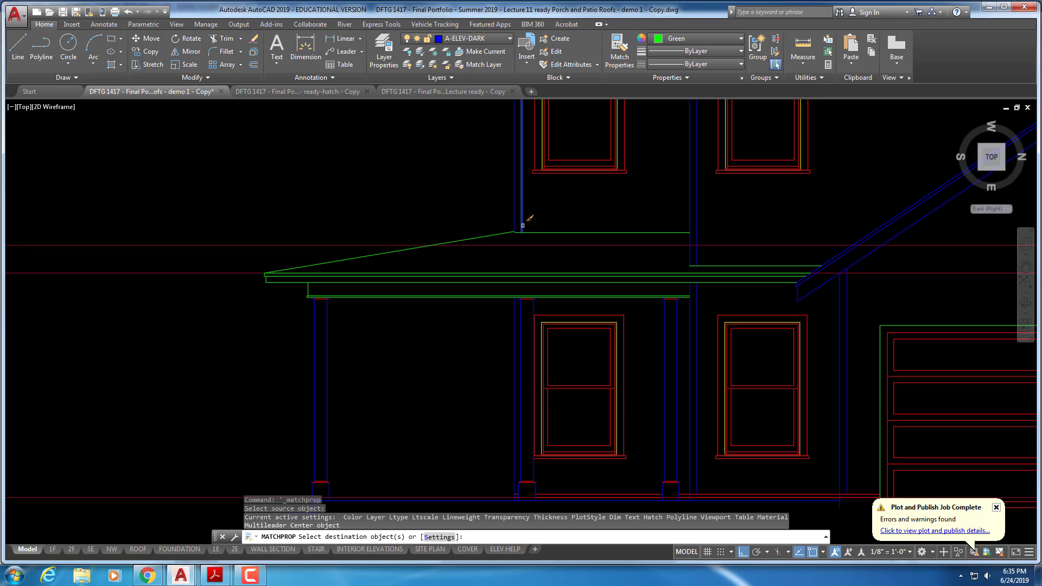
pyautogui.click(527, 235)
pyautogui.click(492, 222)
# - Match the East elevation porch's fascia lines, fascia ends, beam end and lowest beam trim line to the same dark wall line
pyautogui.scroll(2, 275, 323)
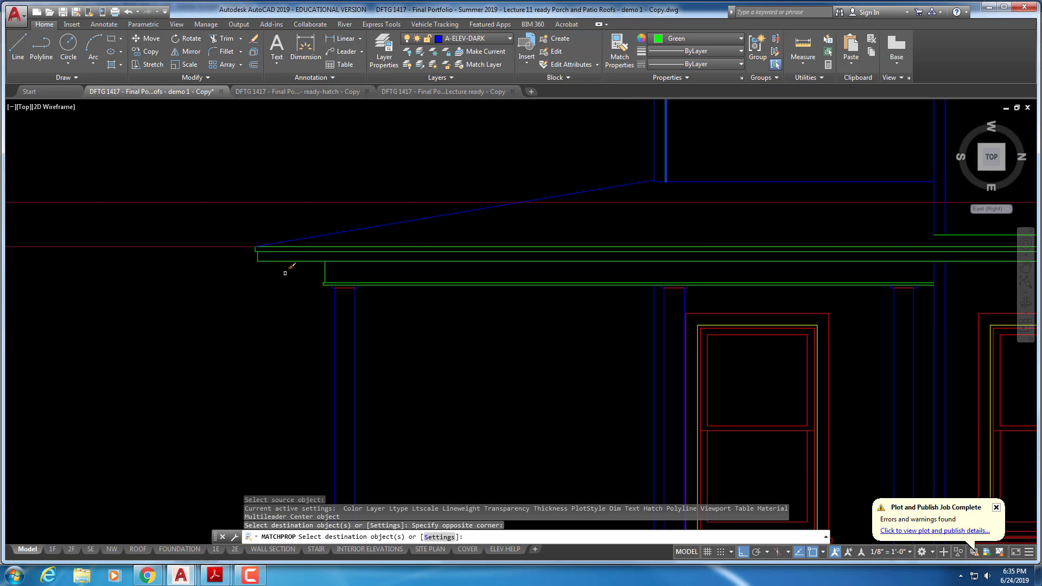
pyautogui.click(249, 269)
pyautogui.click(280, 232)
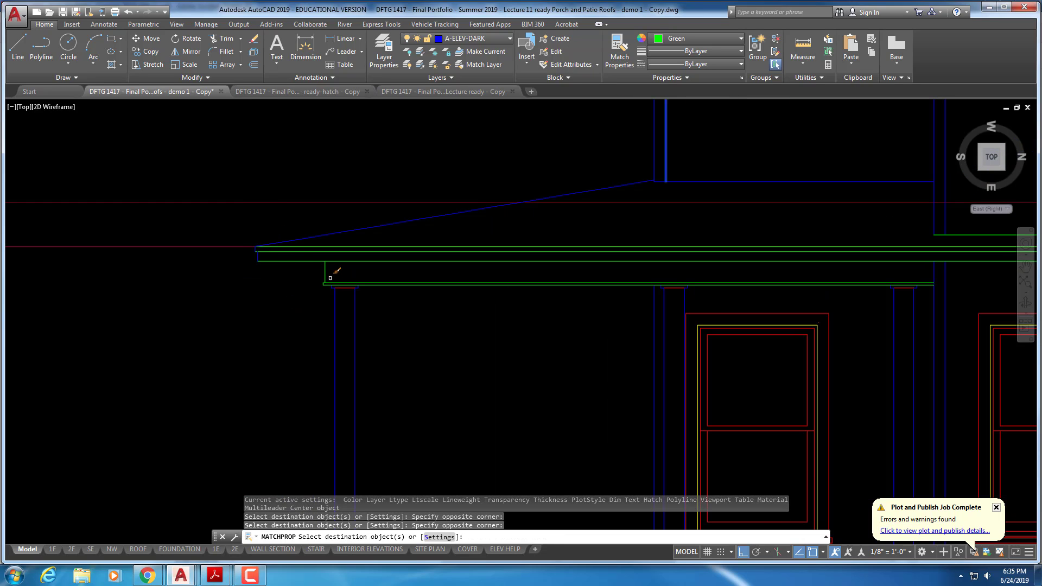
pyautogui.click(324, 271)
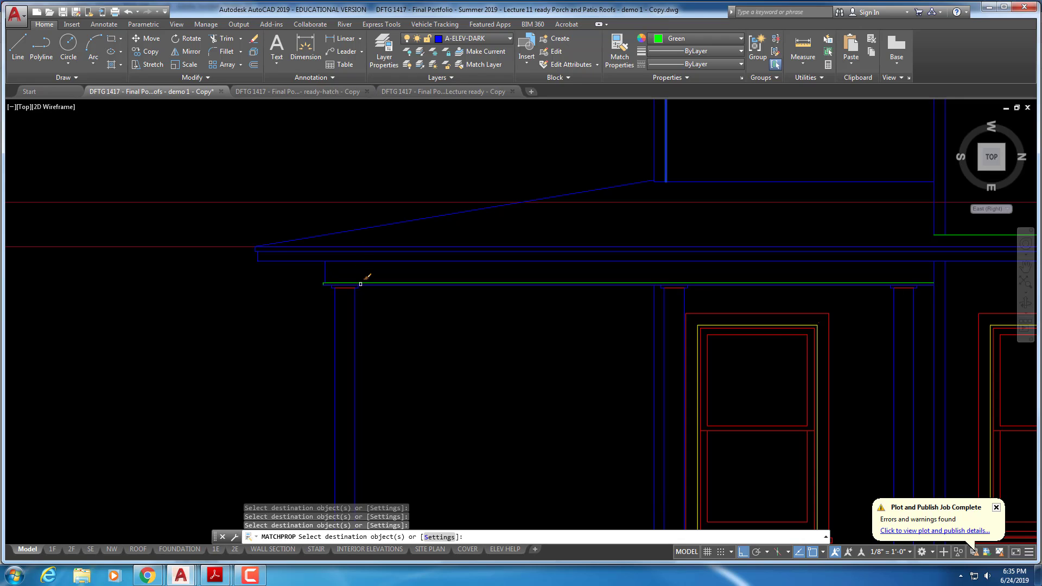
pyautogui.click(319, 284)
pyautogui.press('Escape')
pyautogui.press('Escape')
pyautogui.press('Escape')
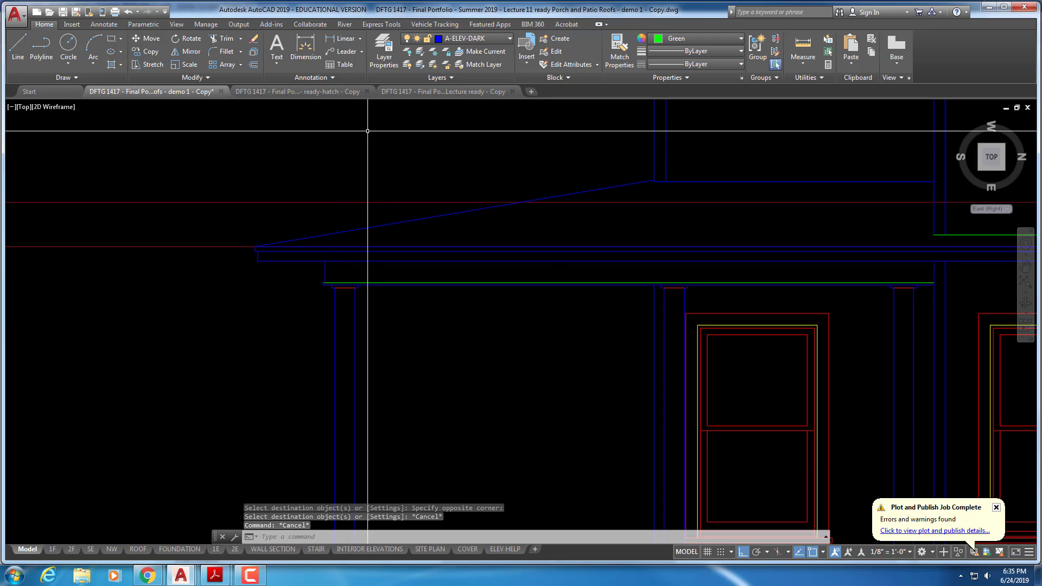
# - Match the upper trim line of the East elevation porch beam to the properties of the red window trim
pyautogui.click(619, 52)
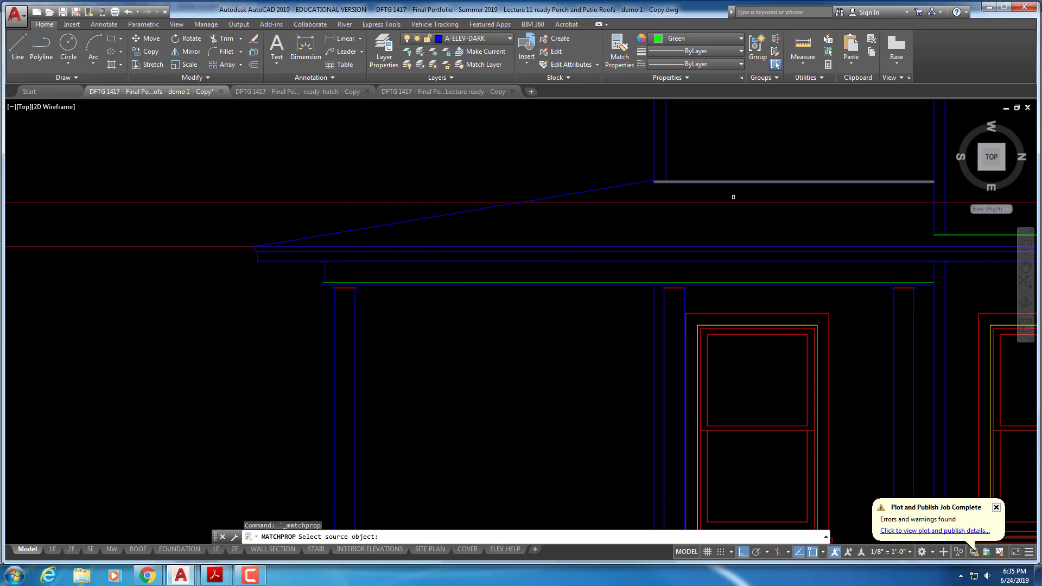
pyautogui.click(755, 313)
pyautogui.press('Escape')
pyautogui.press('Escape')
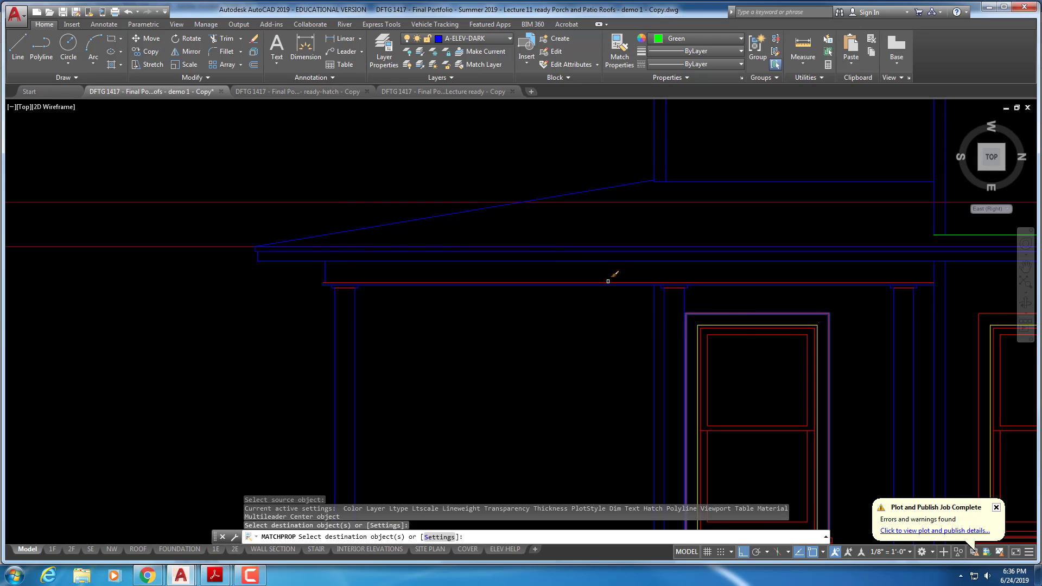
# - Match the short roof line between the porch and the garage gable to the dark blue porch roof top line
pyautogui.scroll(-3, 610, 303)
pyautogui.moveTo(610, 303); pyautogui.dragTo(120, 320, button='middle')
pyautogui.press('Escape')
pyautogui.press('Escape')
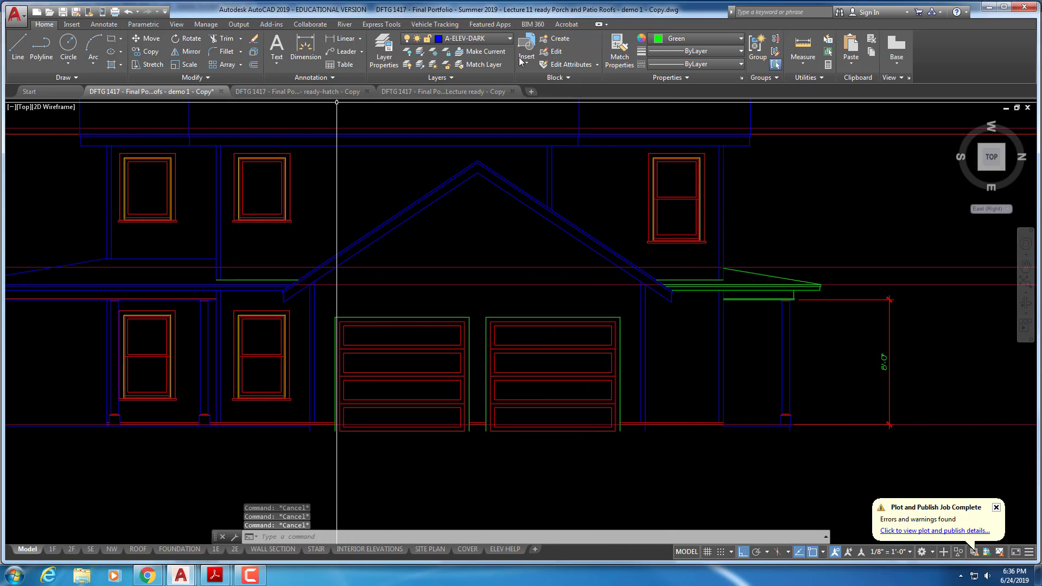
pyautogui.click(612, 64)
pyautogui.click(184, 259)
pyautogui.click(233, 280)
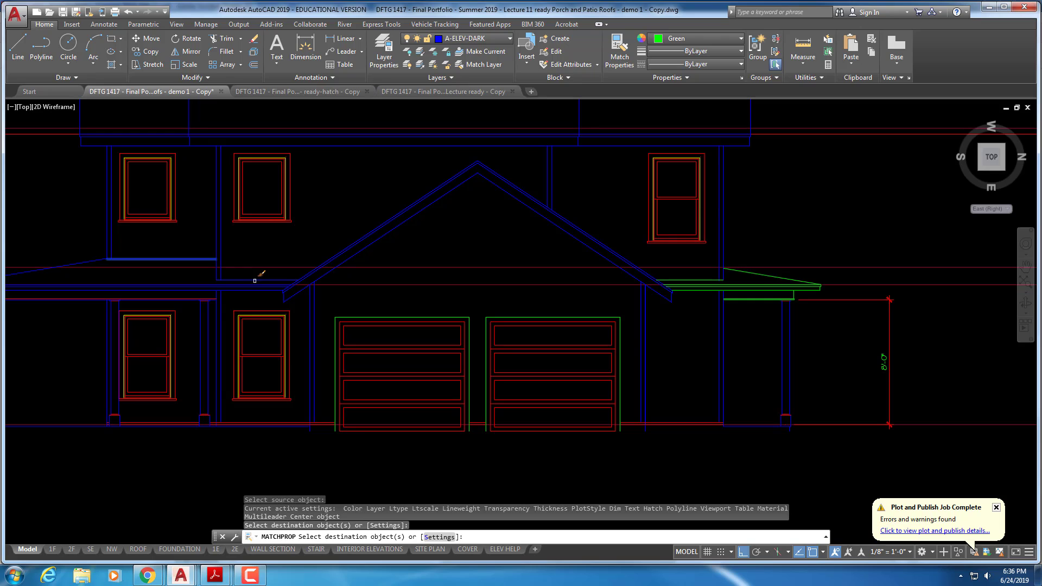
pyautogui.press('Escape')
# - Match the rear patio roof's sloped edge and top horizontal line on the East elevation to the dark wall corner line
pyautogui.moveTo(510, 257); pyautogui.dragTo(109, 254, button='middle')
pyautogui.press('Escape')
pyautogui.rightClick(267, 245)
pyautogui.click(332, 254)
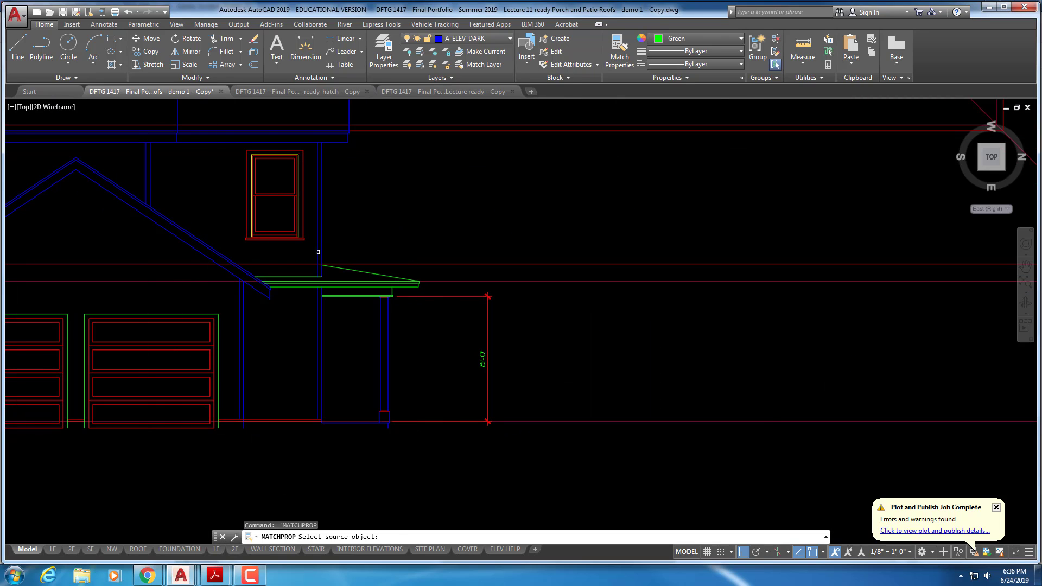
pyautogui.click(318, 252)
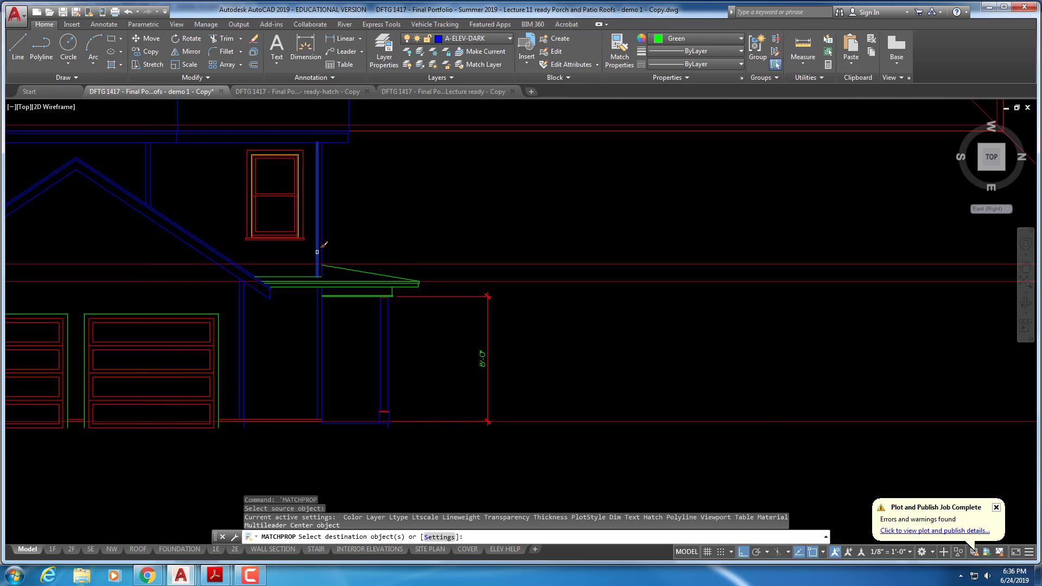
pyautogui.click(359, 272)
pyautogui.scroll(4, 379, 280)
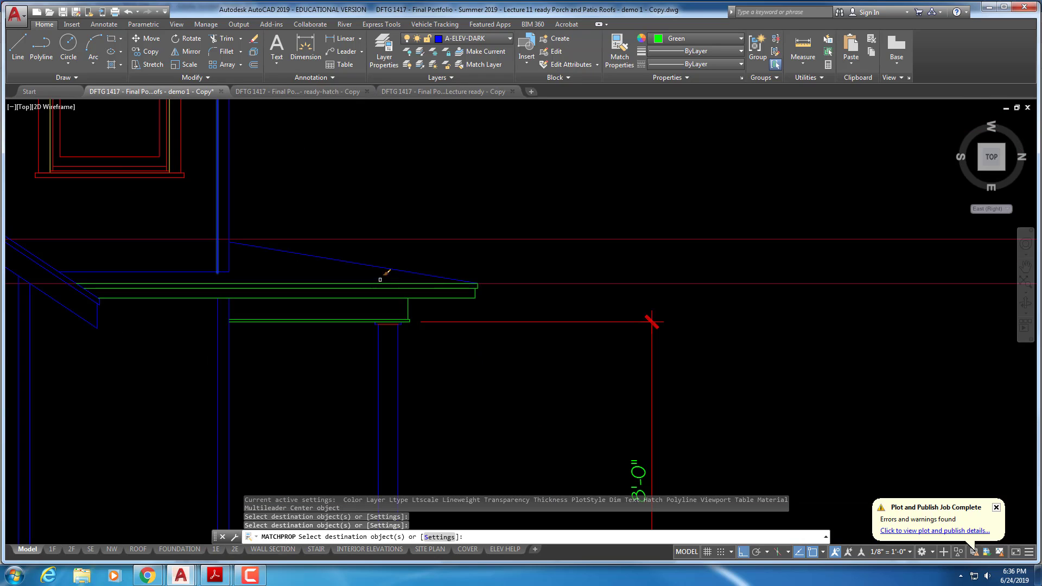
# - Match the rear patio roof's fascia lines, fascia ends, beam end and lowest beam trim line to the same dark wall line
pyautogui.click(469, 305)
pyautogui.click(480, 278)
pyautogui.click(395, 288)
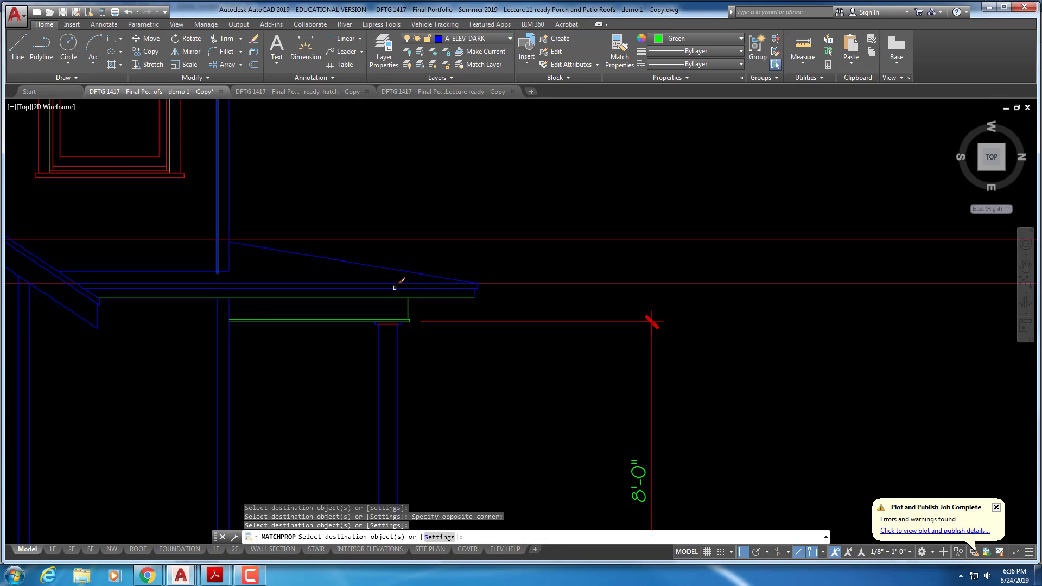
pyautogui.click(394, 298)
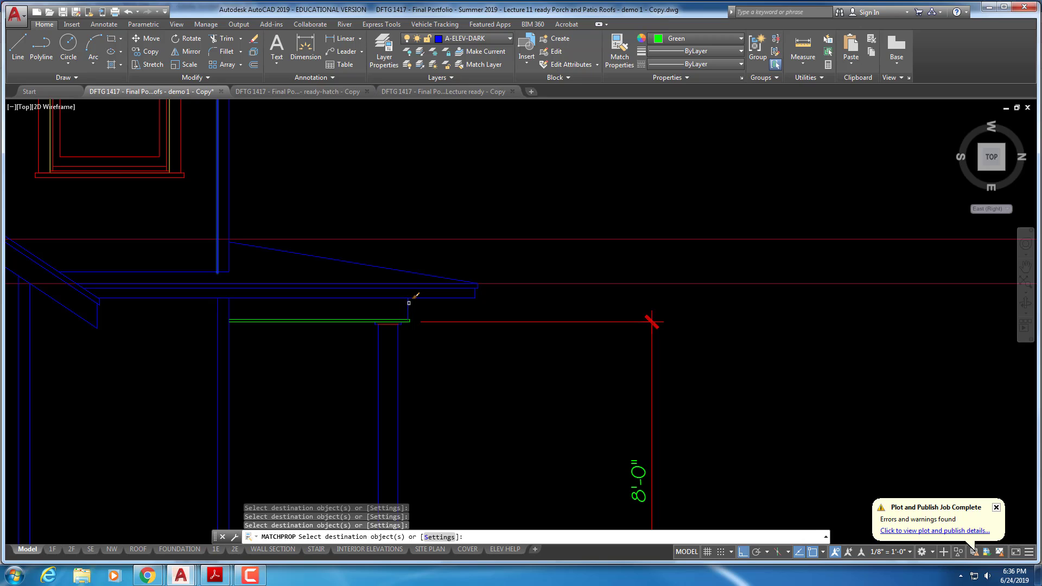
pyautogui.click(421, 330)
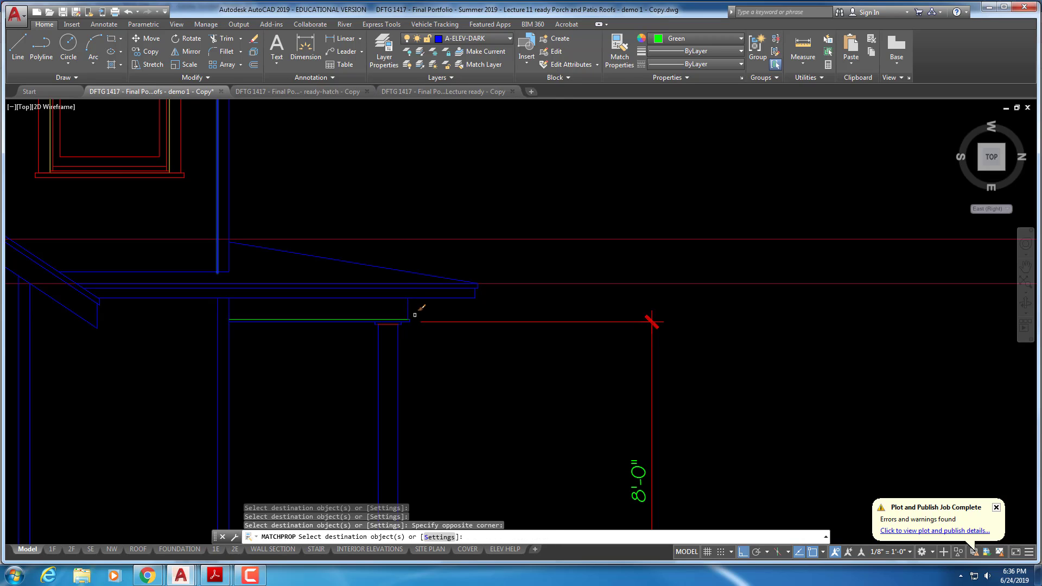
pyautogui.press('Escape')
pyautogui.press('Escape')
pyautogui.press('Escape')
# - Try to match the trim line of the rear patio beam to the properties of the red window trim
pyautogui.click(617, 59)
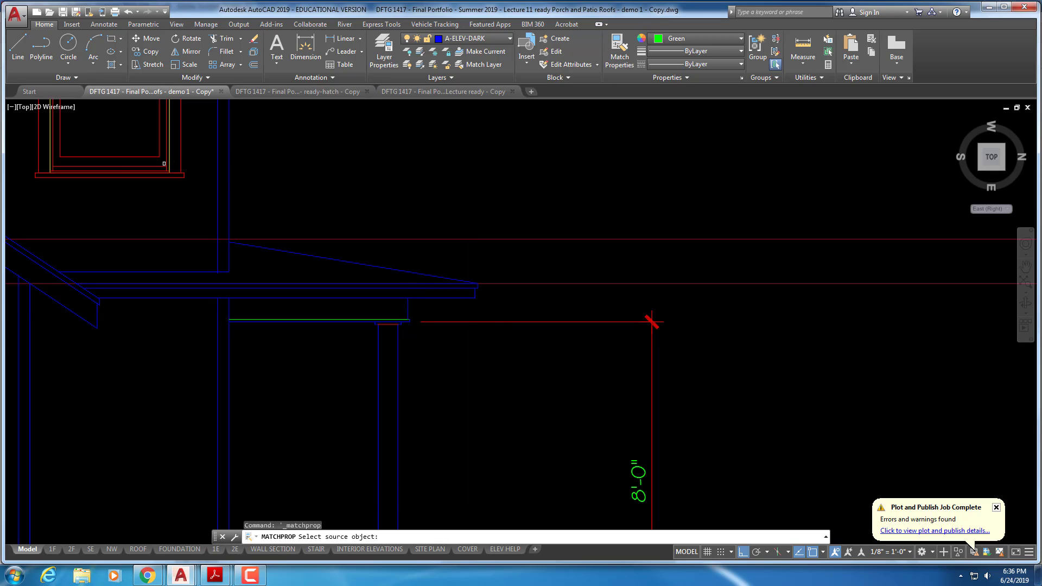
pyautogui.click(182, 153)
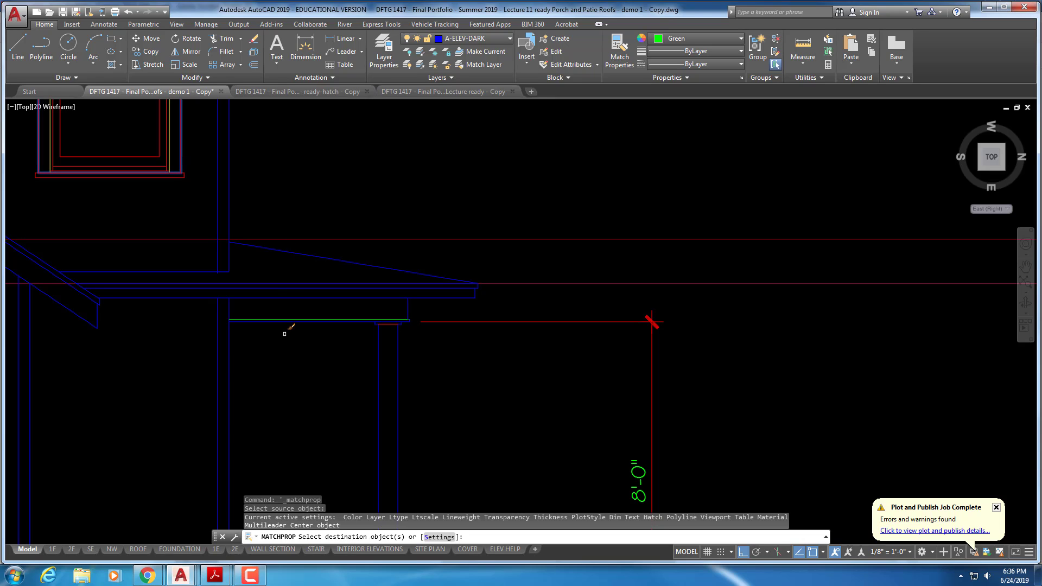
pyautogui.press('Escape')
pyautogui.press('Escape')
pyautogui.scroll(-4, 273, 342)
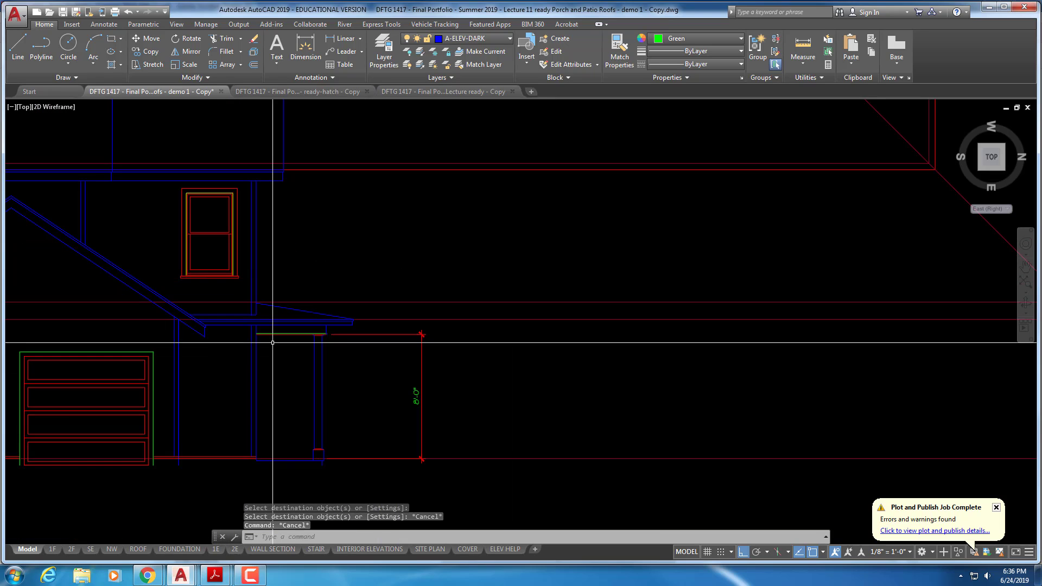
# - Match the lowest trim line of the rear patio beam on the East elevation to the dark blue fascia line
pyautogui.scroll(4, 272, 342)
pyautogui.rightClick(273, 326)
pyautogui.click(298, 330)
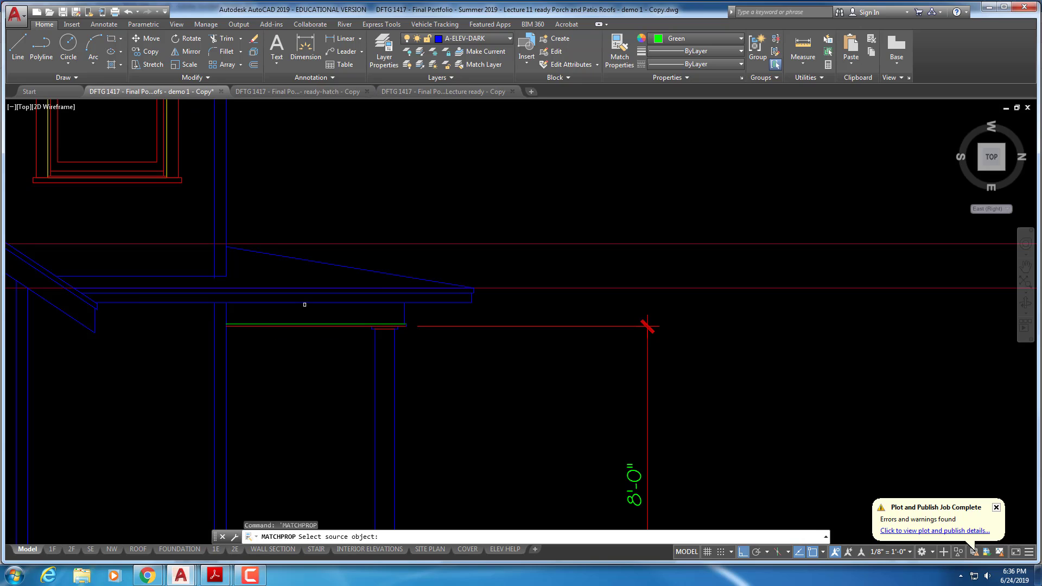
pyautogui.click(309, 303)
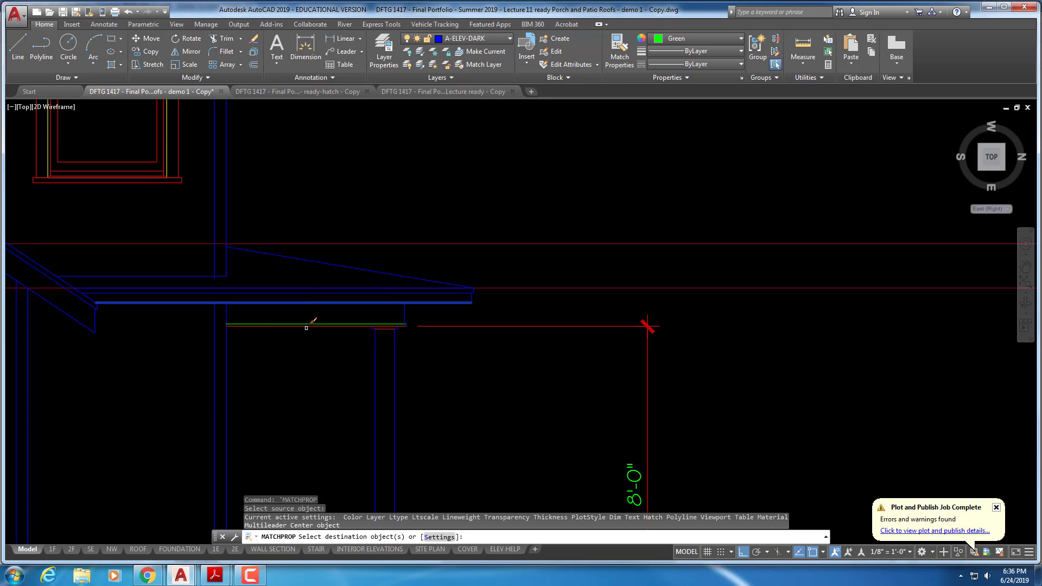
pyautogui.press('Escape')
pyautogui.press('Escape')
# - Match the green trim line of the rear patio beam to the properties of the red window trim
pyautogui.rightClick(307, 314)
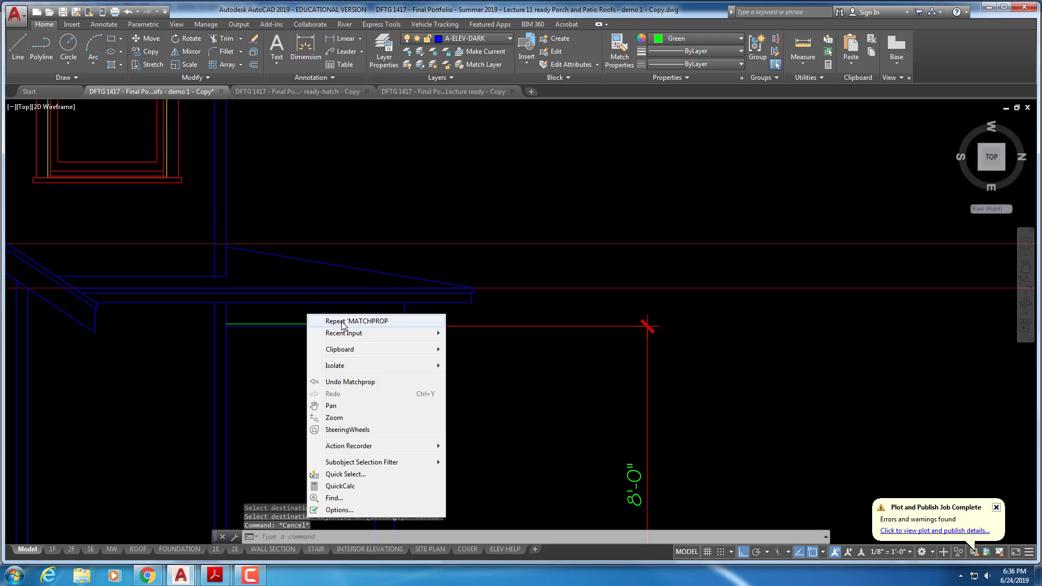
pyautogui.click(342, 322)
pyautogui.click(177, 162)
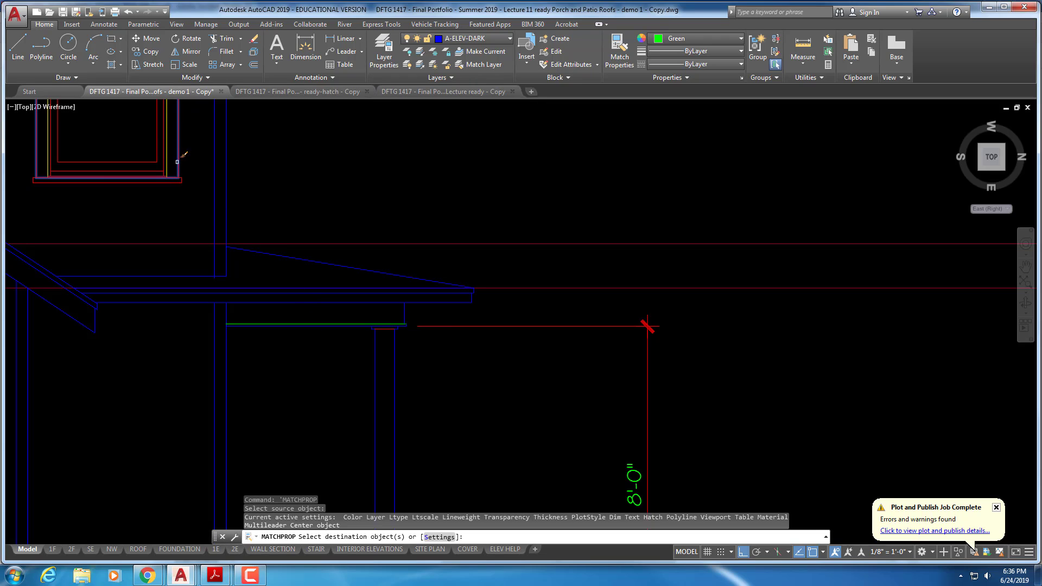
pyautogui.press('Escape')
pyautogui.press('Escape')
pyautogui.press('Escape')
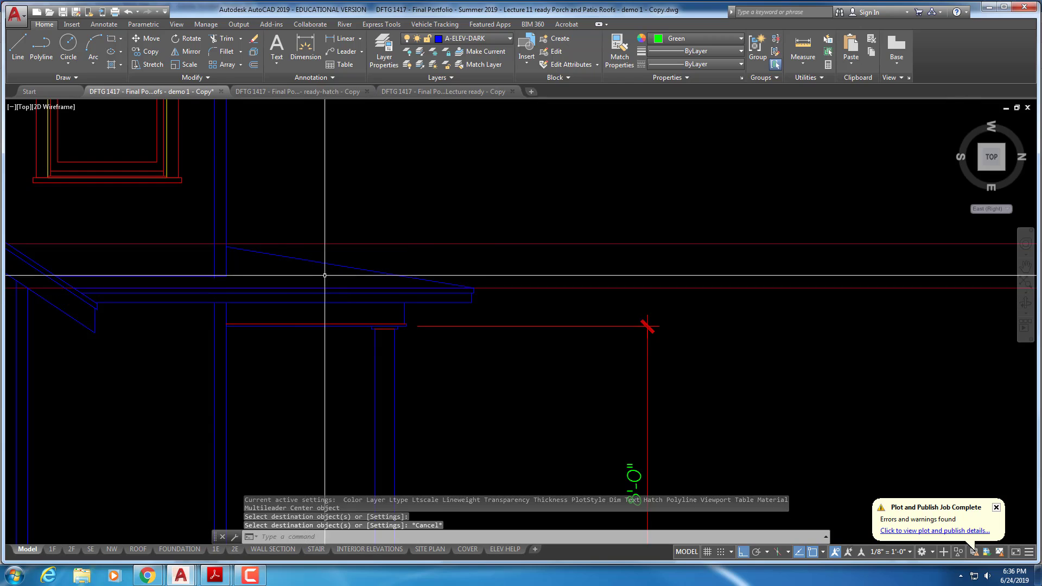
# - Switch the coordinate system to North (Rear) to work on the patio roof of that elevation
pyautogui.scroll(-6, 418, 274)
pyautogui.press('Escape')
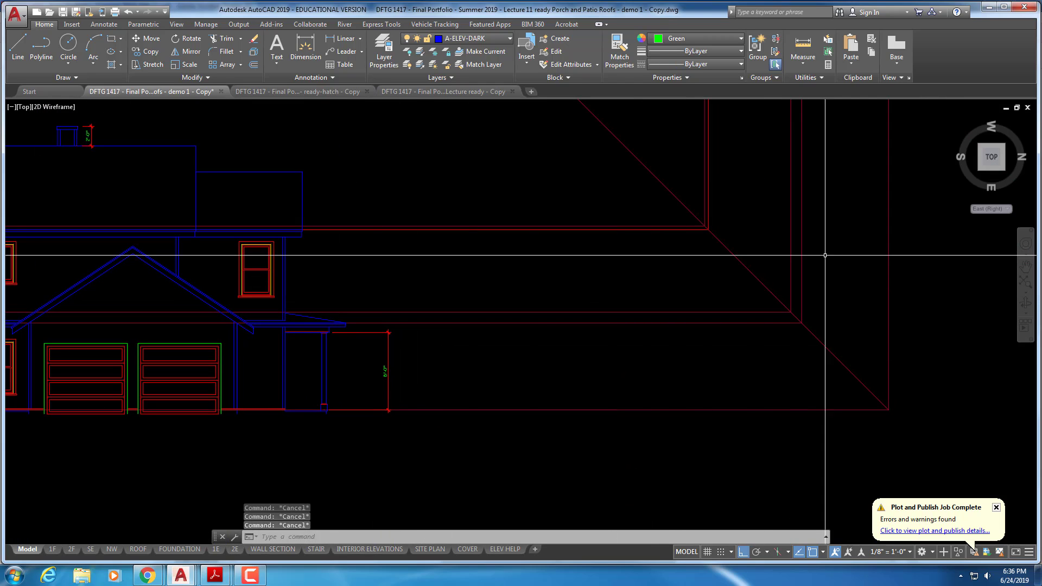
pyautogui.click(1008, 209)
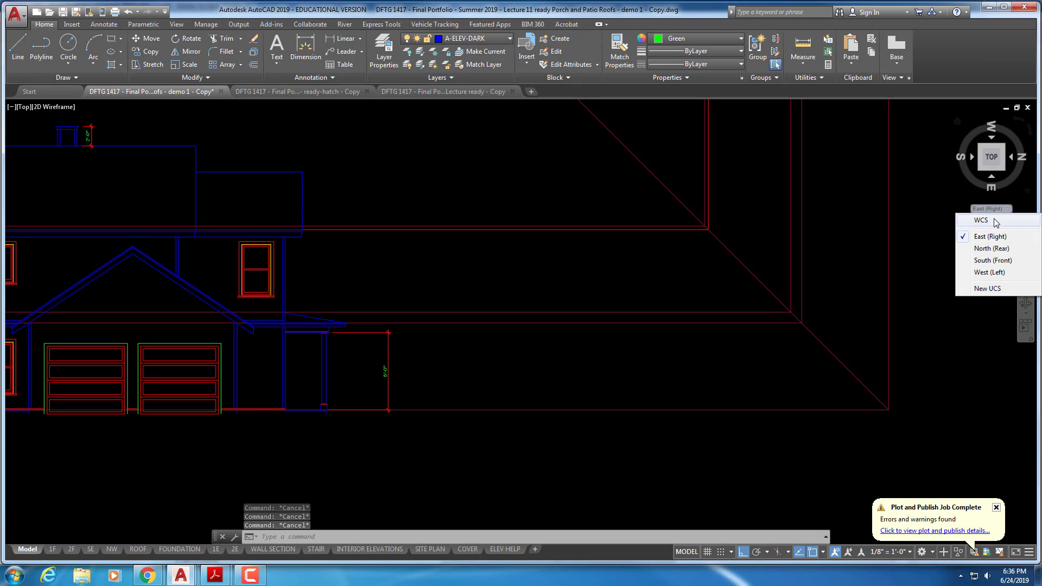
pyautogui.click(989, 248)
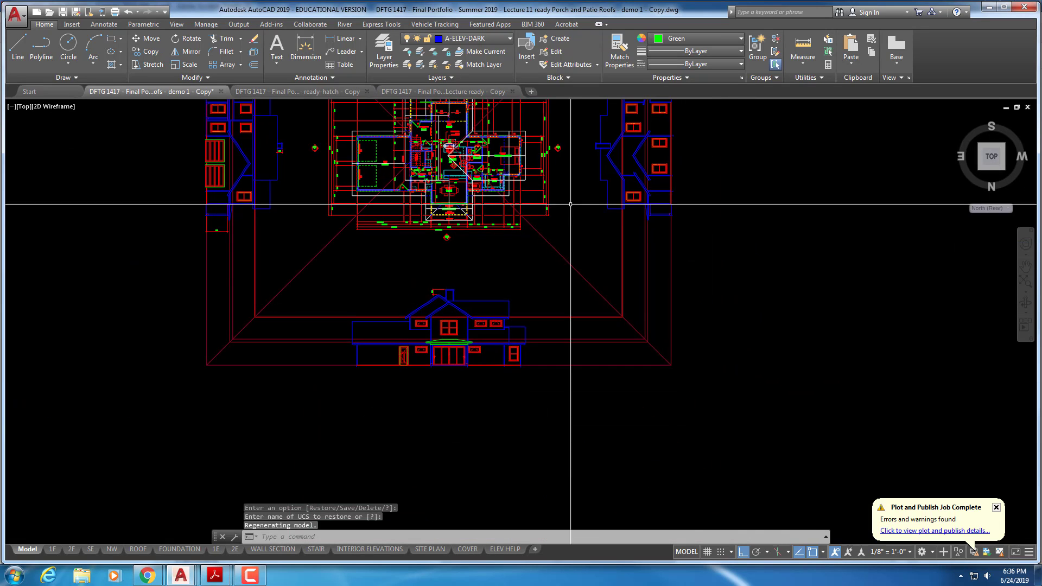
pyautogui.scroll(3, 372, 339)
pyautogui.moveTo(321, 305); pyautogui.dragTo(404, 207, button='middle')
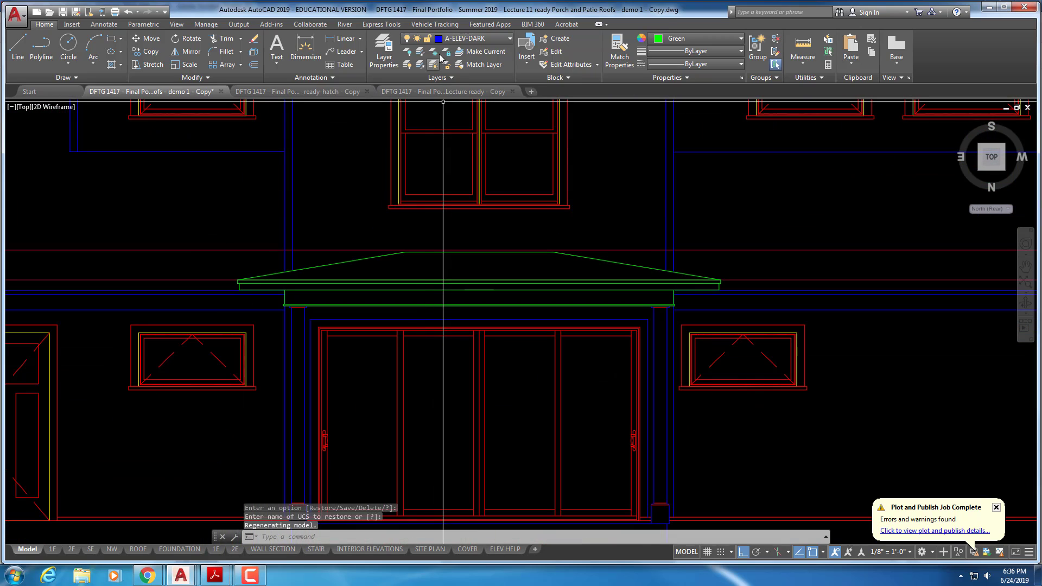
# - Match the North patio roof's top outline, fascia lines and east fascia ends to the dark blue wall corner line
pyautogui.click(619, 48)
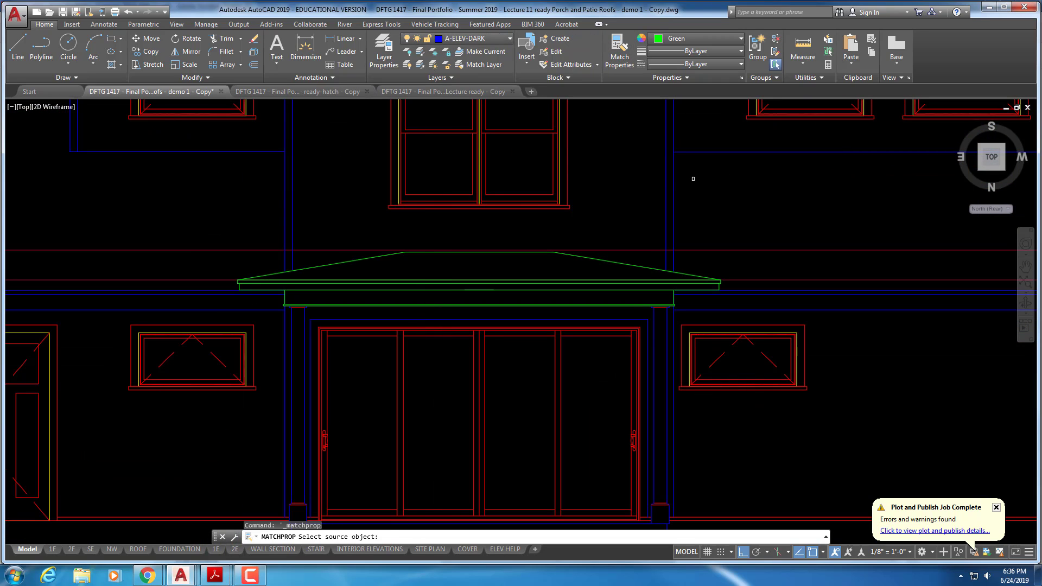
pyautogui.click(665, 216)
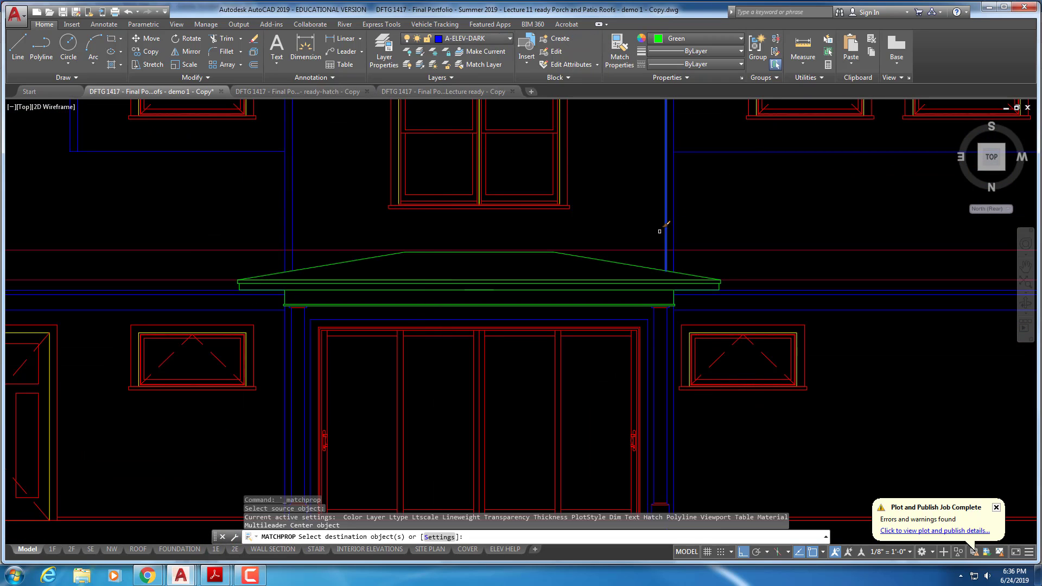
pyautogui.click(528, 250)
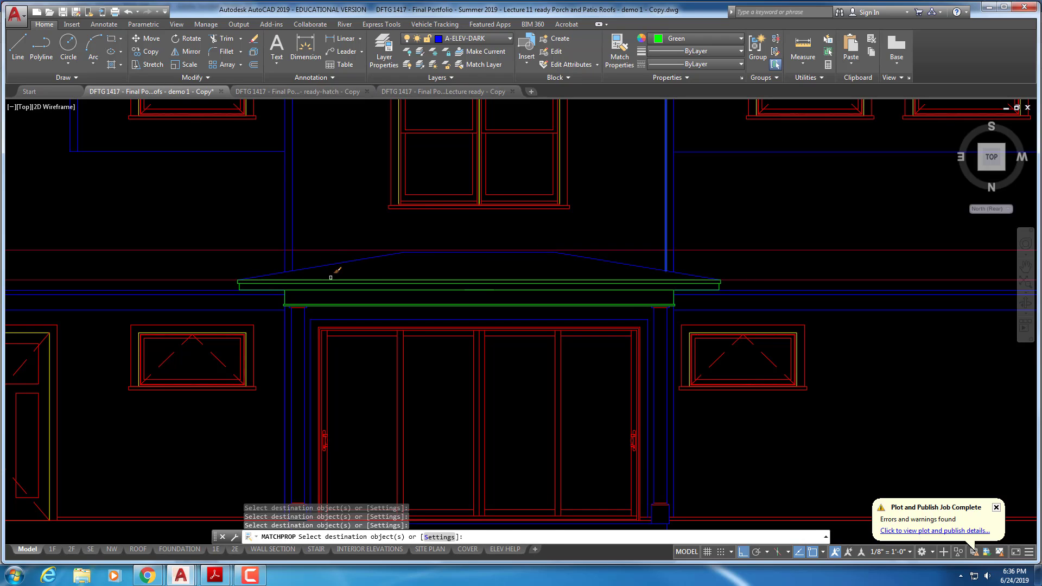
pyautogui.click(332, 272)
pyautogui.click(331, 279)
pyautogui.click(331, 283)
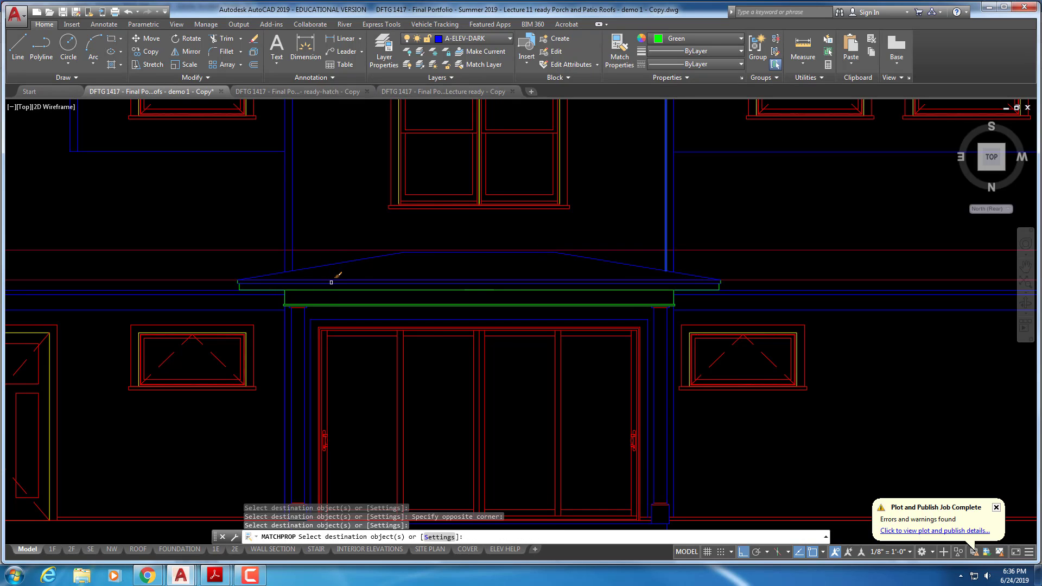
pyautogui.click(224, 300)
pyautogui.click(253, 271)
# - Match the patio beam's east end, trim end and lowest trim line to the same dark wall corner line
pyautogui.scroll(3, 290, 295)
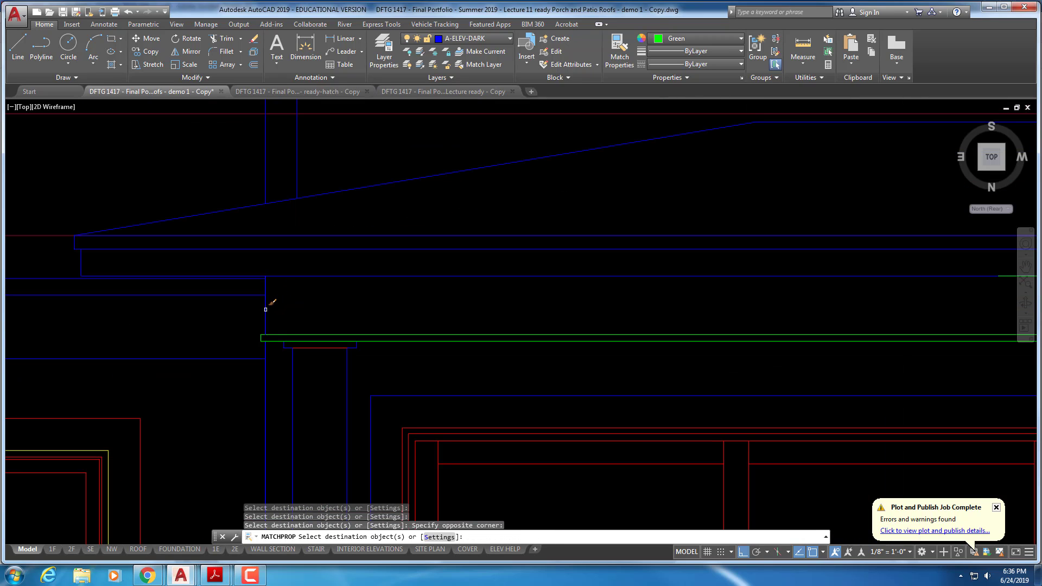
pyautogui.click(249, 346)
pyautogui.click(275, 324)
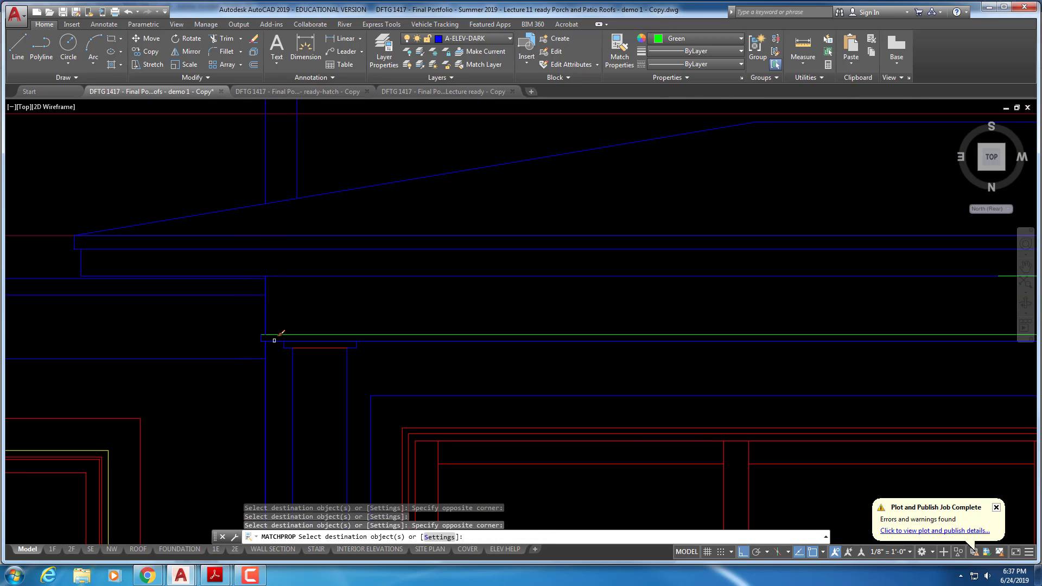
pyautogui.click(274, 340)
pyautogui.scroll(-2, 370, 343)
pyautogui.moveTo(624, 363); pyautogui.dragTo(337, 349, button='middle')
pyautogui.scroll(1, 595, 349)
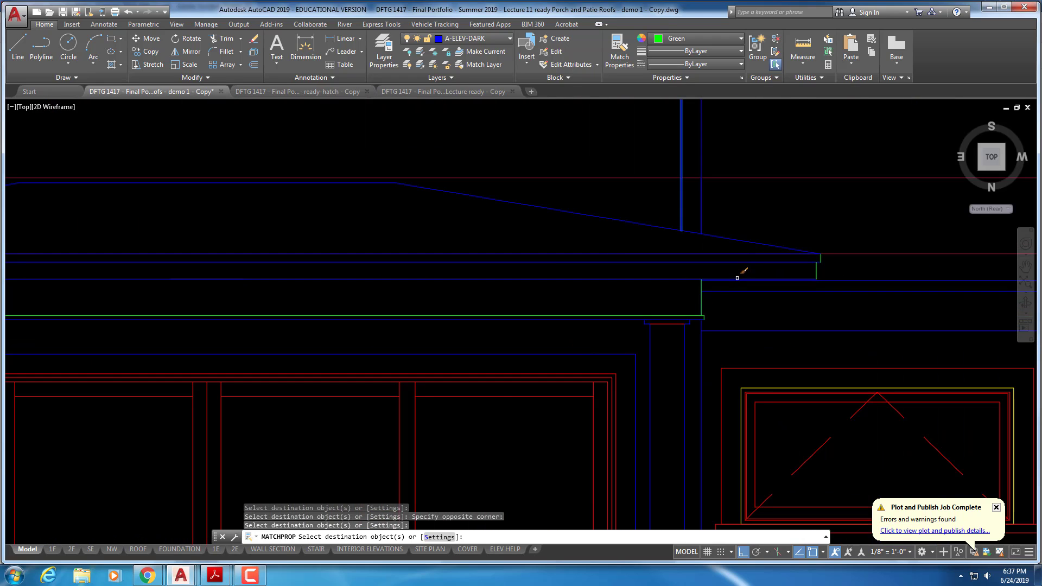
# - Match the remaining lower fascia line, the west fascia ends, and the beam and trim ends to the dark wall line
pyautogui.click(737, 278)
pyautogui.click(805, 285)
pyautogui.click(845, 212)
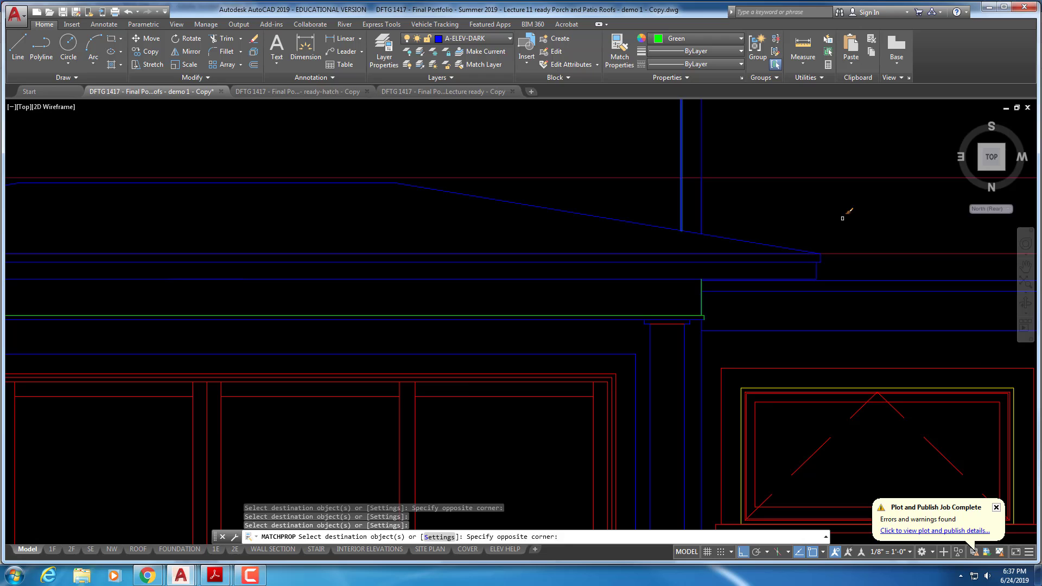
pyautogui.click(701, 309)
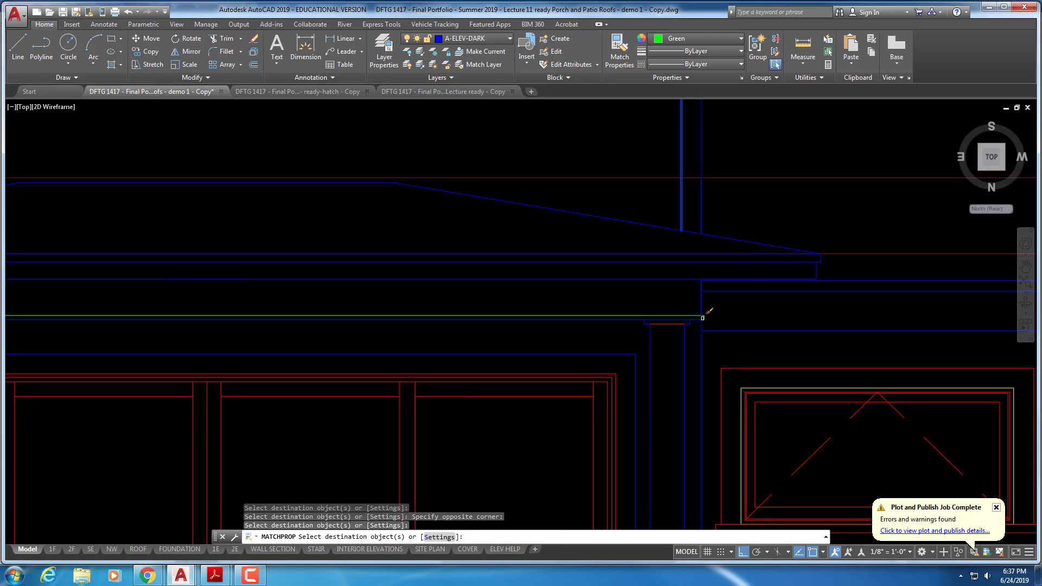
pyautogui.press('Escape')
pyautogui.press('Escape')
pyautogui.press('Escape')
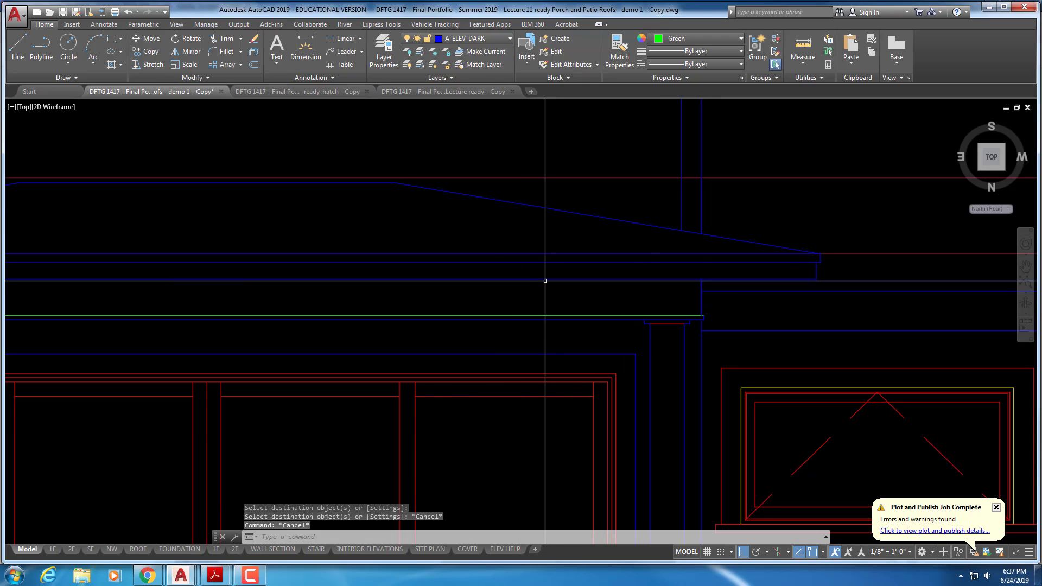
# - Match the green trim line of the North patio beam to the red window trim
pyautogui.click(620, 49)
pyautogui.click(742, 369)
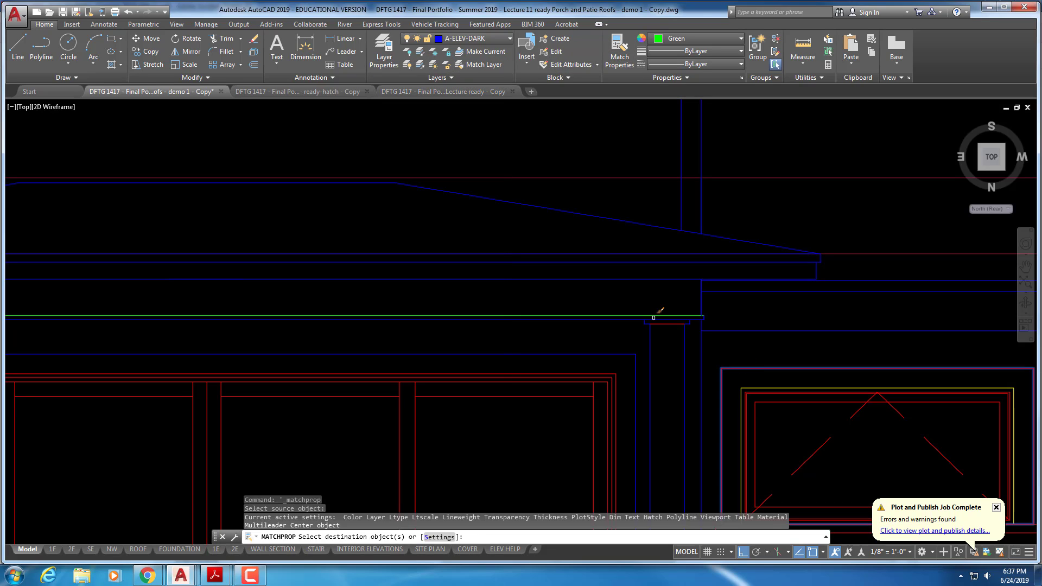
pyautogui.click(643, 314)
pyautogui.press('Escape')
pyautogui.press('Escape')
pyautogui.press('Escape')
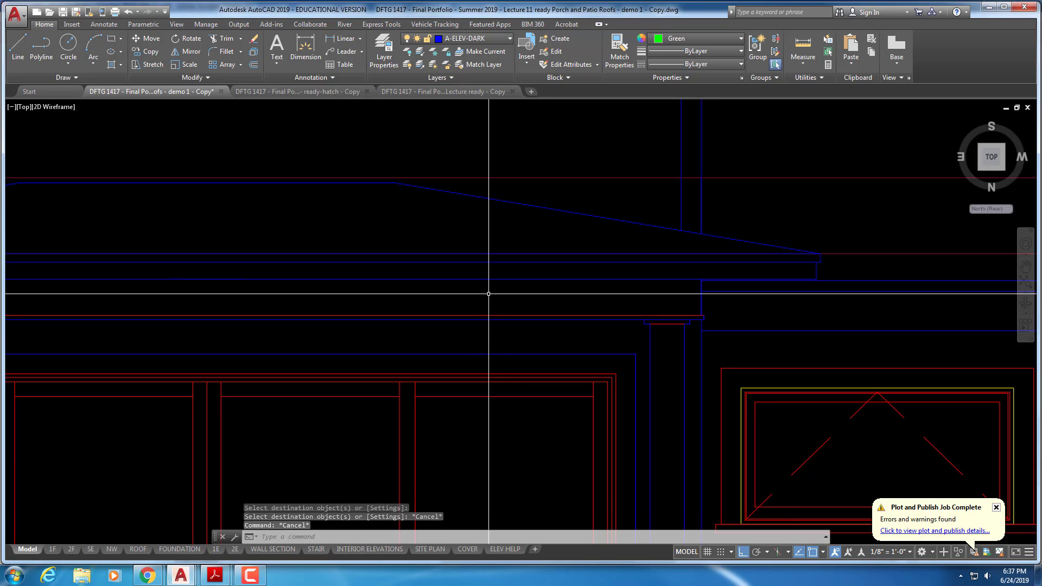
# - Join the two segments of the patio roof's lower fascia line into one line
pyautogui.write('j')
pyautogui.press('Return')
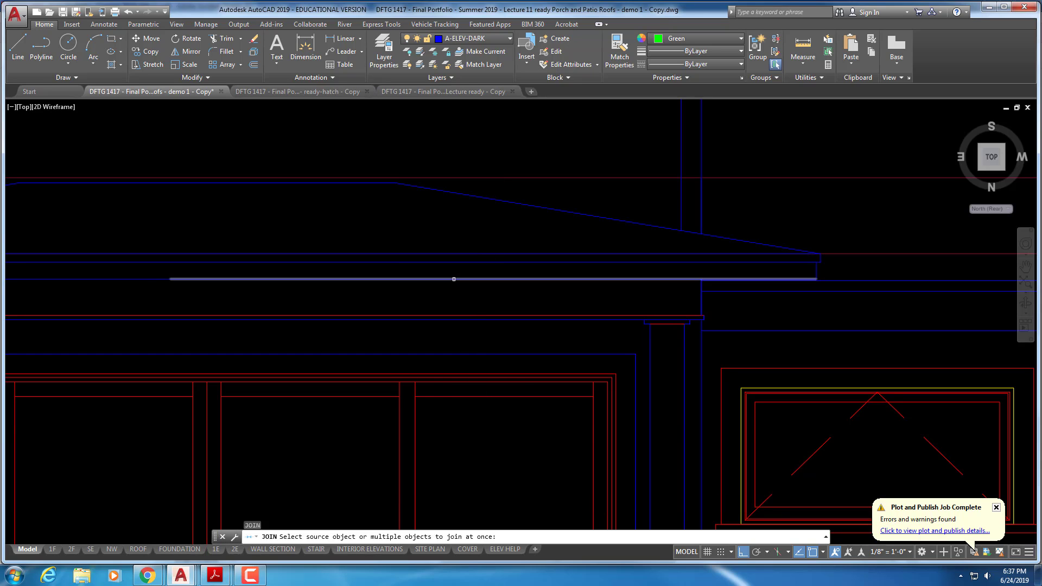
pyautogui.click(454, 280)
pyautogui.click(143, 279)
pyautogui.press('Return')
pyautogui.press('Escape')
pyautogui.press('Escape')
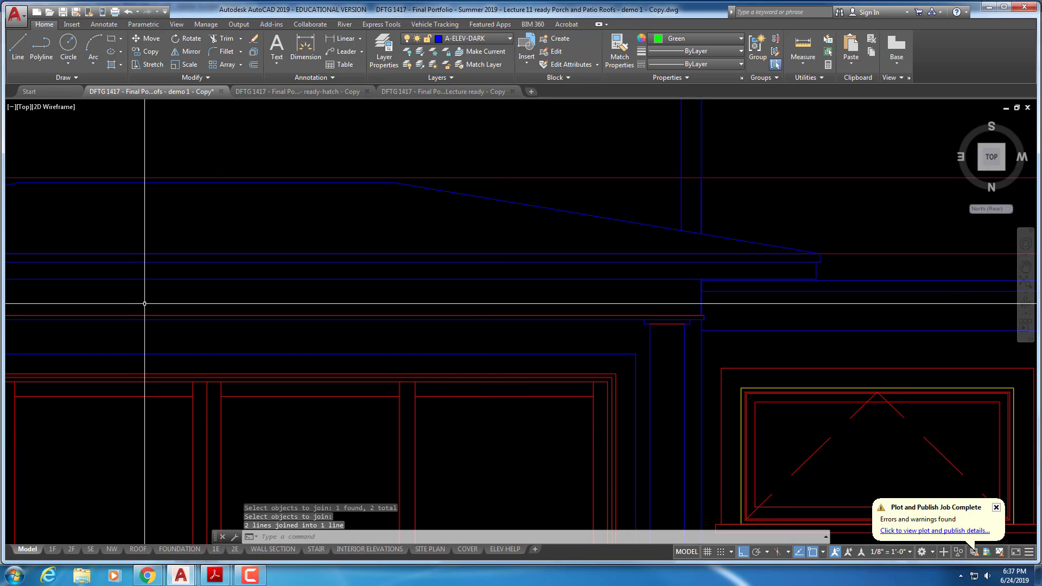
# - Switch the coordinate system to West (Left)
pyautogui.scroll(-5, 274, 304)
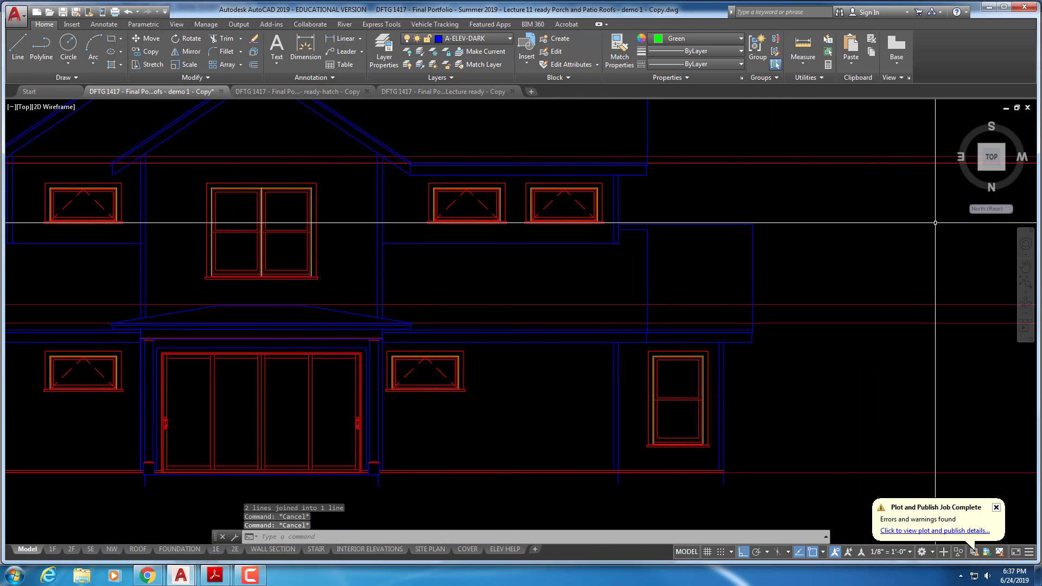
pyautogui.click(1008, 210)
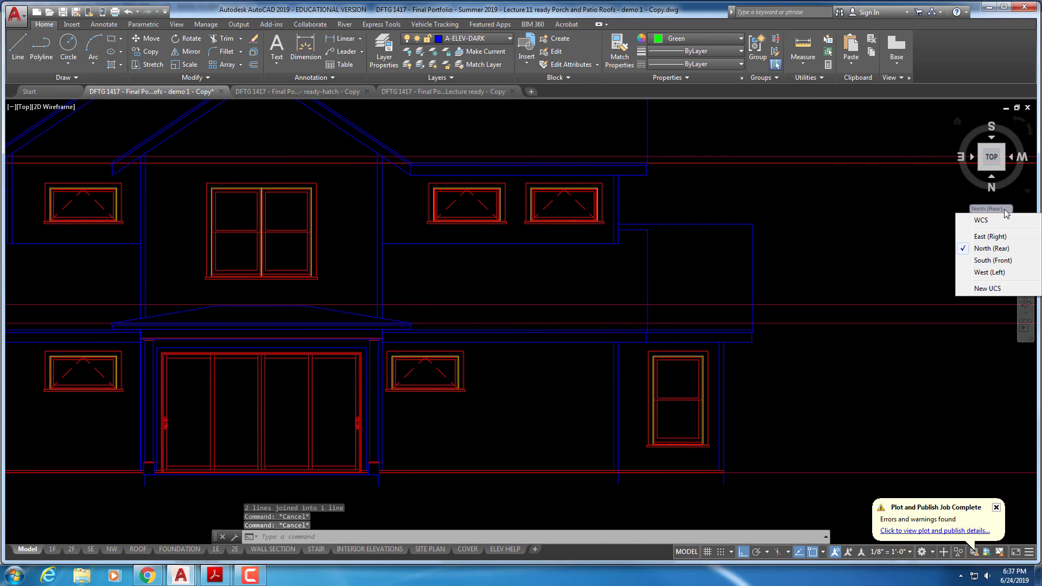
pyautogui.click(987, 236)
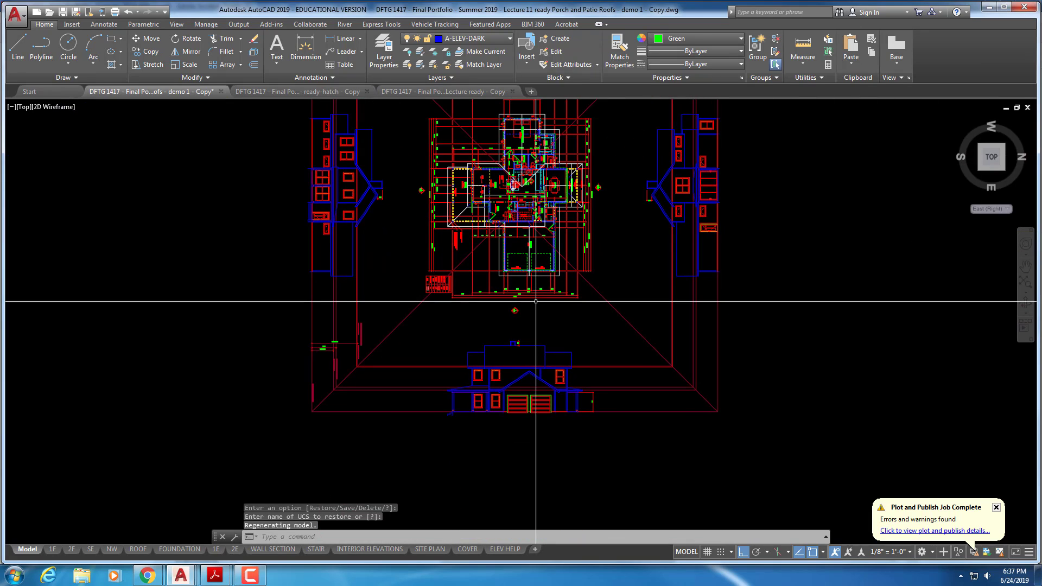
pyautogui.click(1008, 209)
pyautogui.click(983, 272)
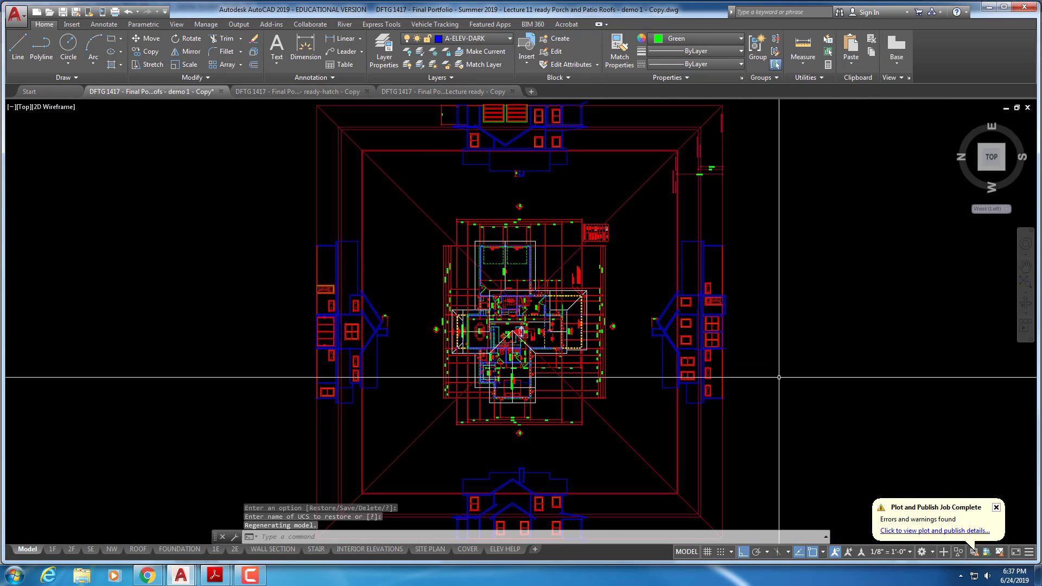
# - Zoom the drawing to its extents and save the file
pyautogui.moveTo(754, 323); pyautogui.dragTo(777, 331, button='middle')
pyautogui.middleClick(777, 331)
pyautogui.middleClick(777, 331)
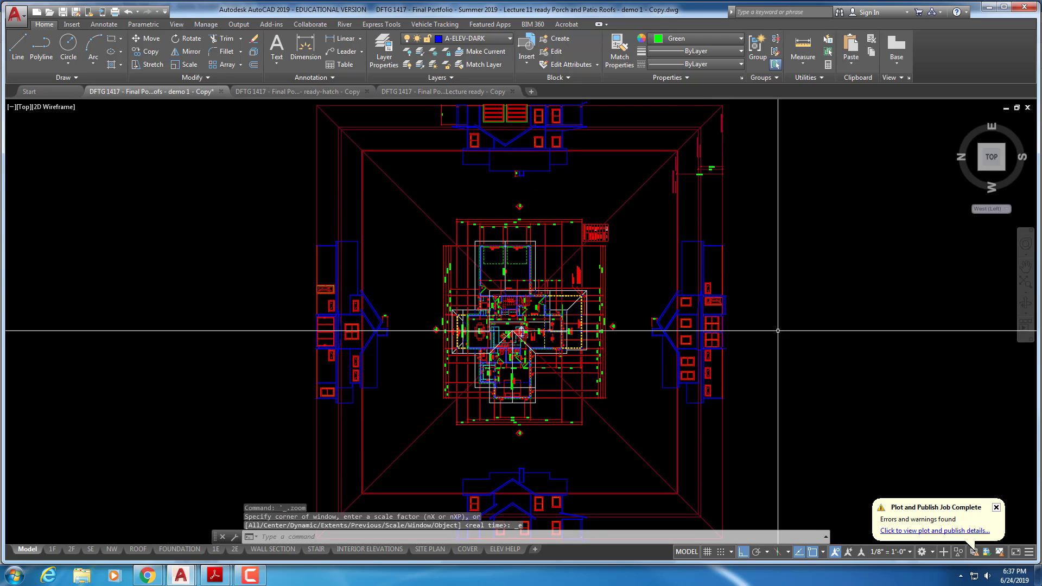
pyautogui.scroll(-1, 778, 330)
pyautogui.moveTo(862, 309); pyautogui.dragTo(740, 300, button='middle')
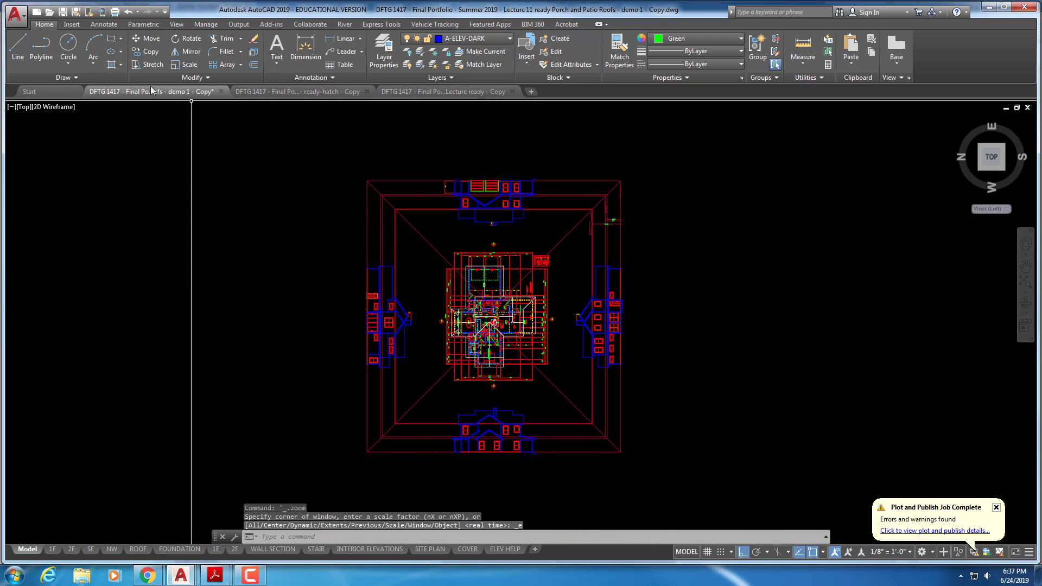
pyautogui.click(70, 11)
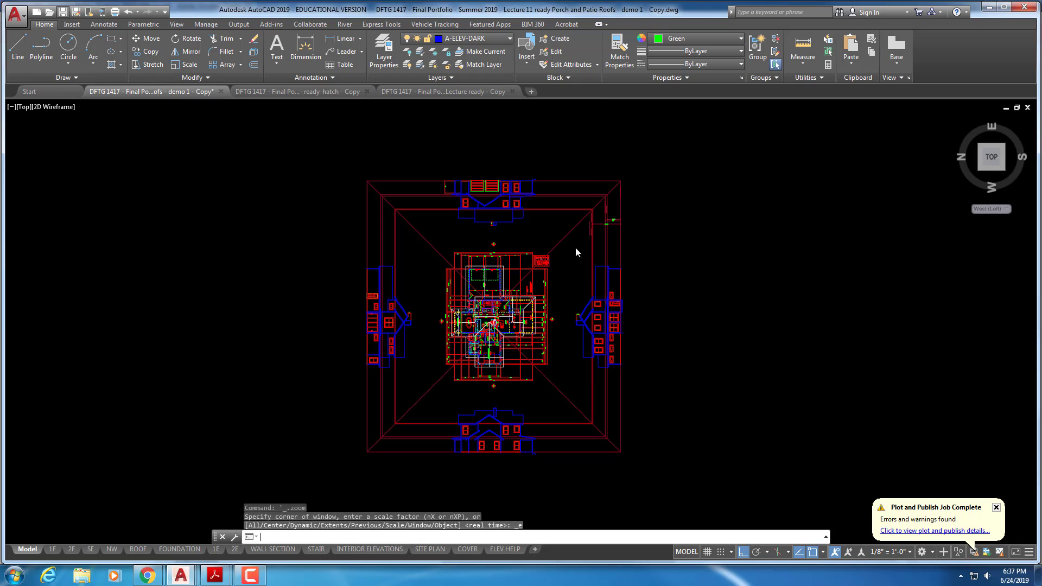